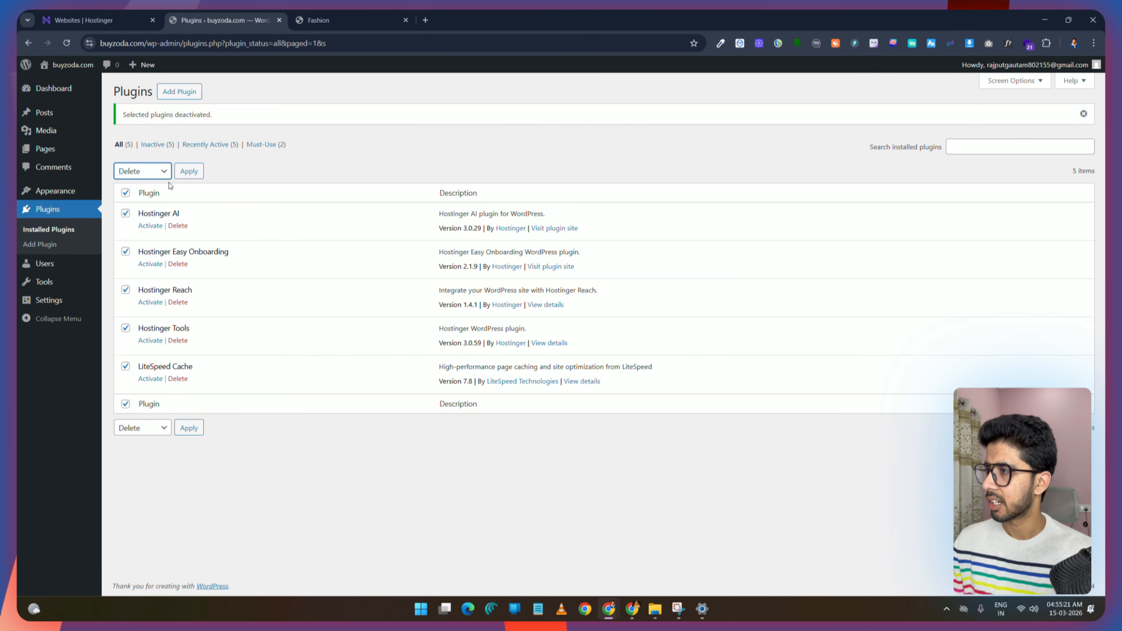
# Step: Delete all five selected deactivated plugins in bulk and reload the plugins list
pyautogui.click(189, 171)
pyautogui.click(602, 121)
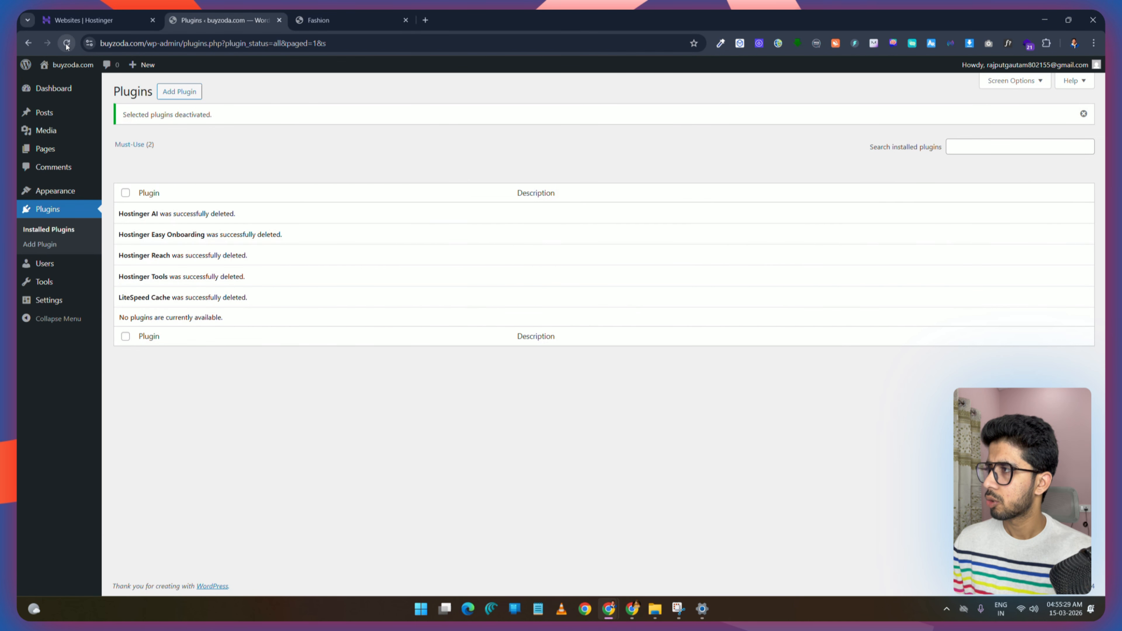
pyautogui.click(67, 43)
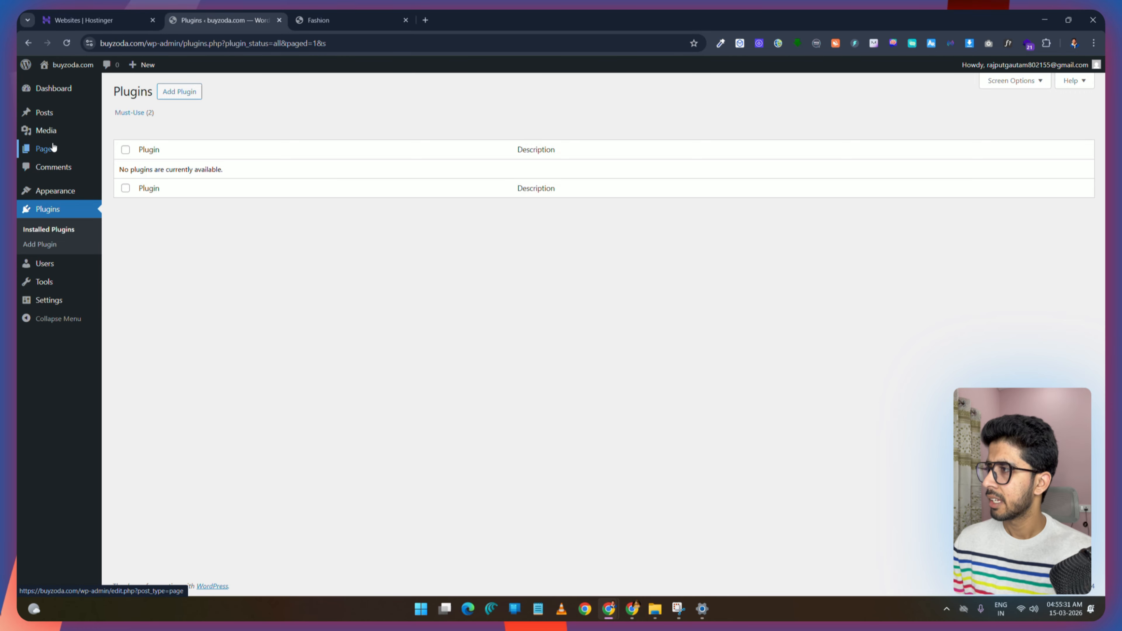
# Step: Move the Privacy Policy draft page to the trash using a bulk action
pyautogui.click(43, 149)
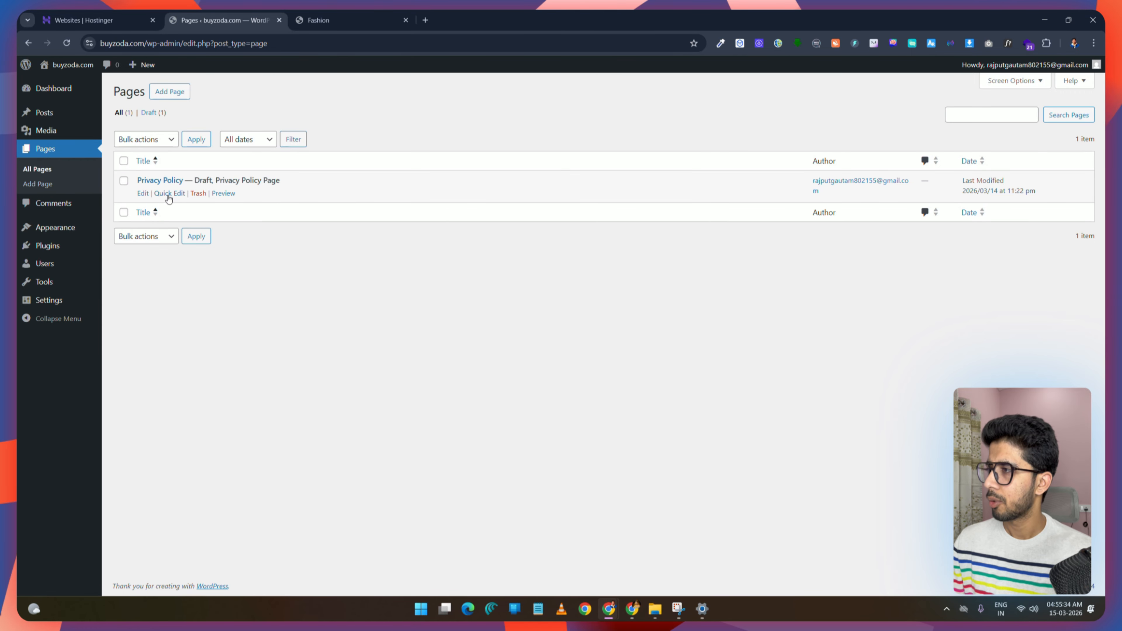
pyautogui.click(148, 141)
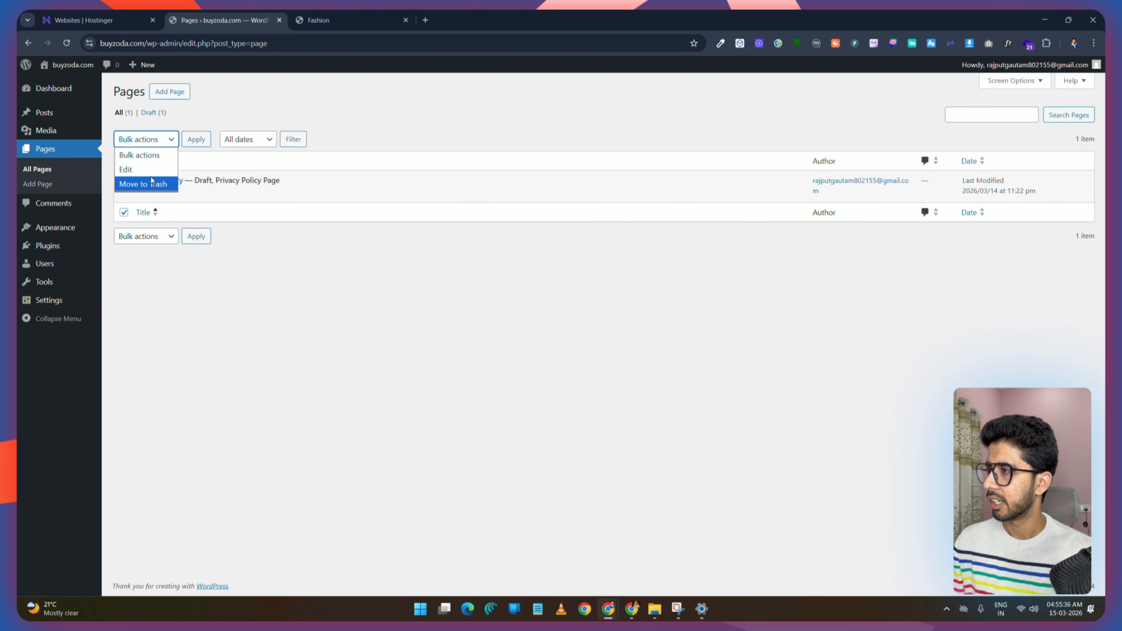
pyautogui.click(191, 140)
# Step: Permanently delete the Privacy Policy page from the pages trash
pyautogui.click(155, 145)
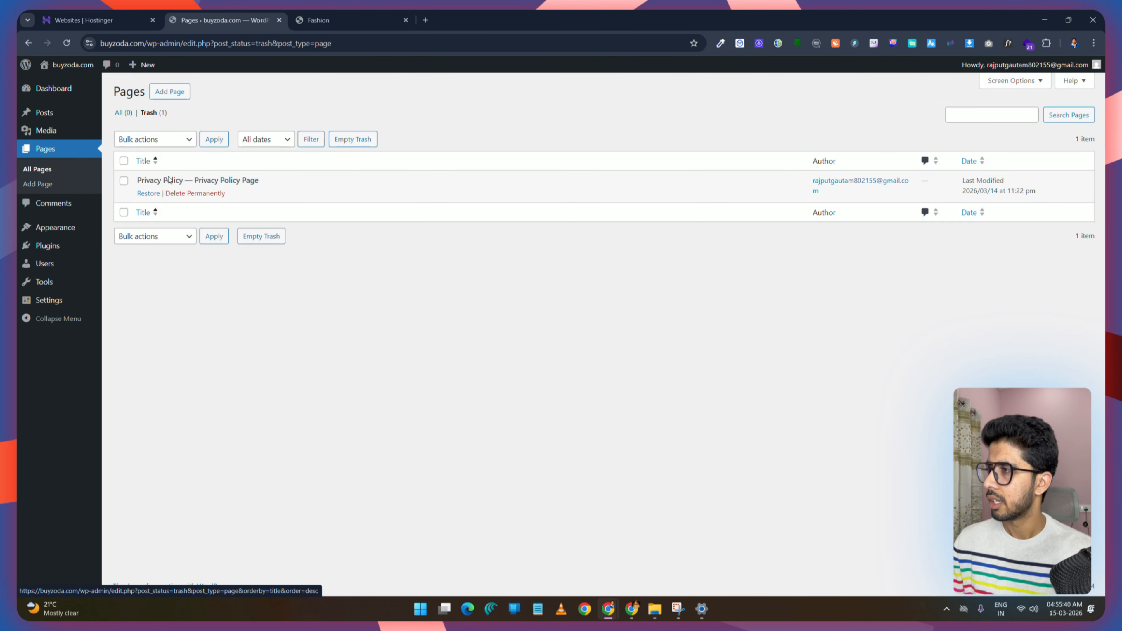
pyautogui.click(123, 161)
pyautogui.click(155, 139)
pyautogui.click(150, 183)
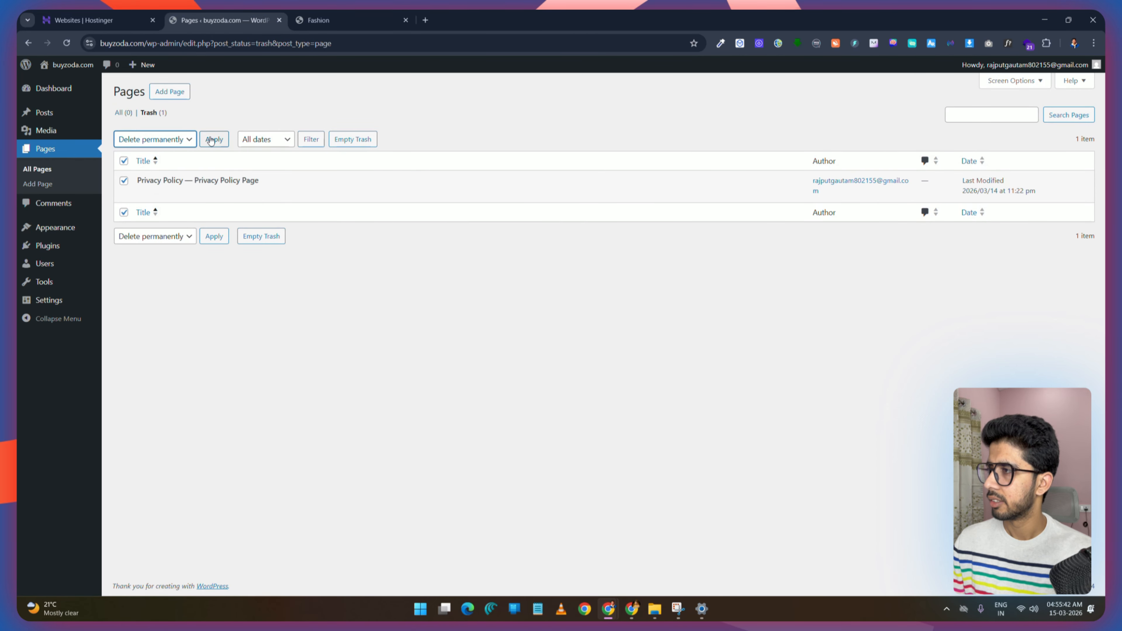
pyautogui.click(212, 140)
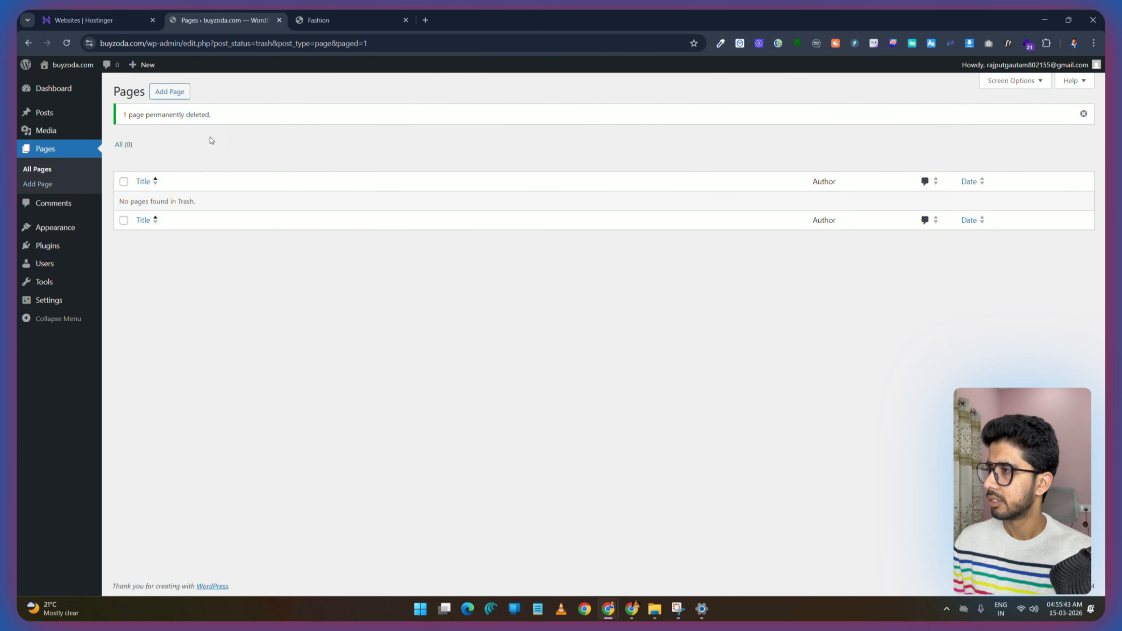
# Step: Move the Hello world! post to the trash using a bulk action
pyautogui.click(56, 115)
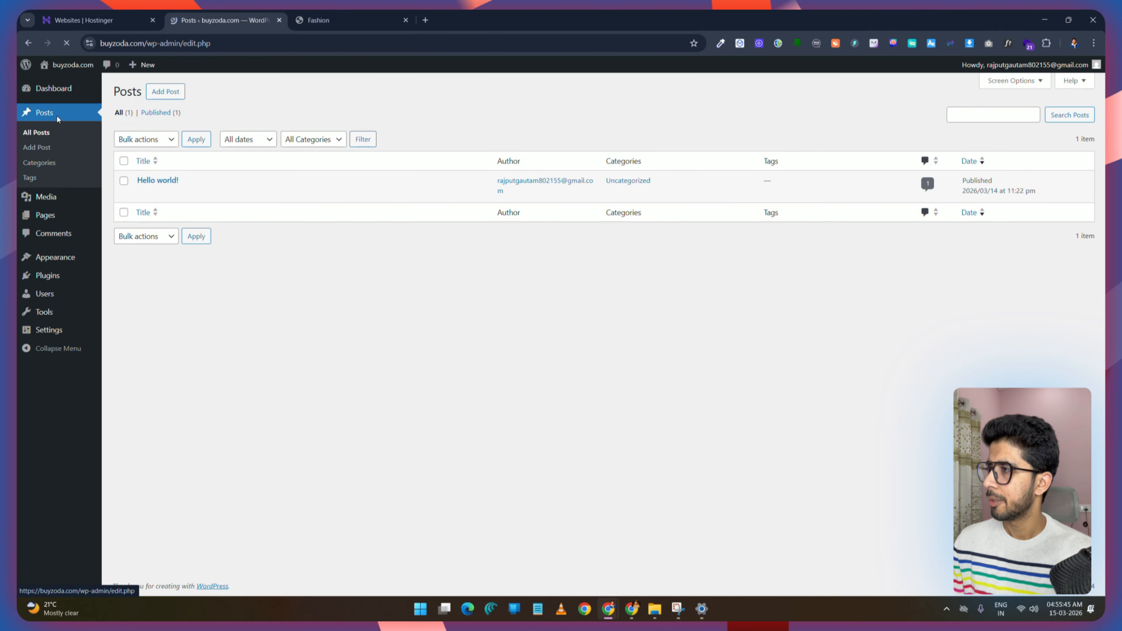
pyautogui.click(124, 160)
pyautogui.click(146, 139)
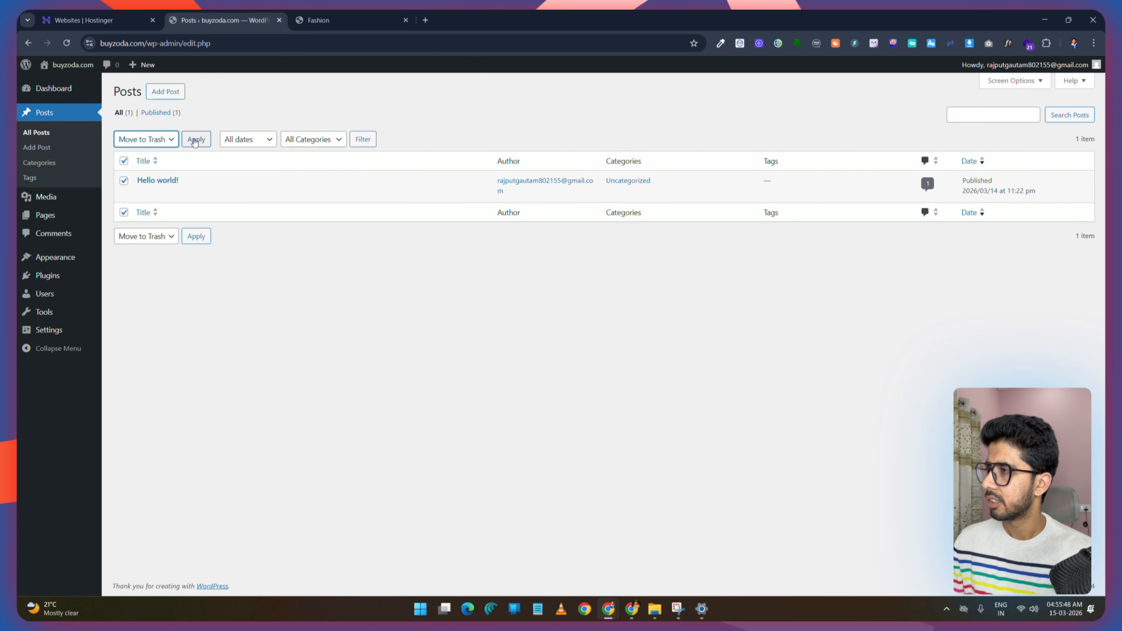
pyautogui.click(158, 143)
# Step: Permanently delete the Hello world! post from the posts trash and reload the page
pyautogui.click(123, 160)
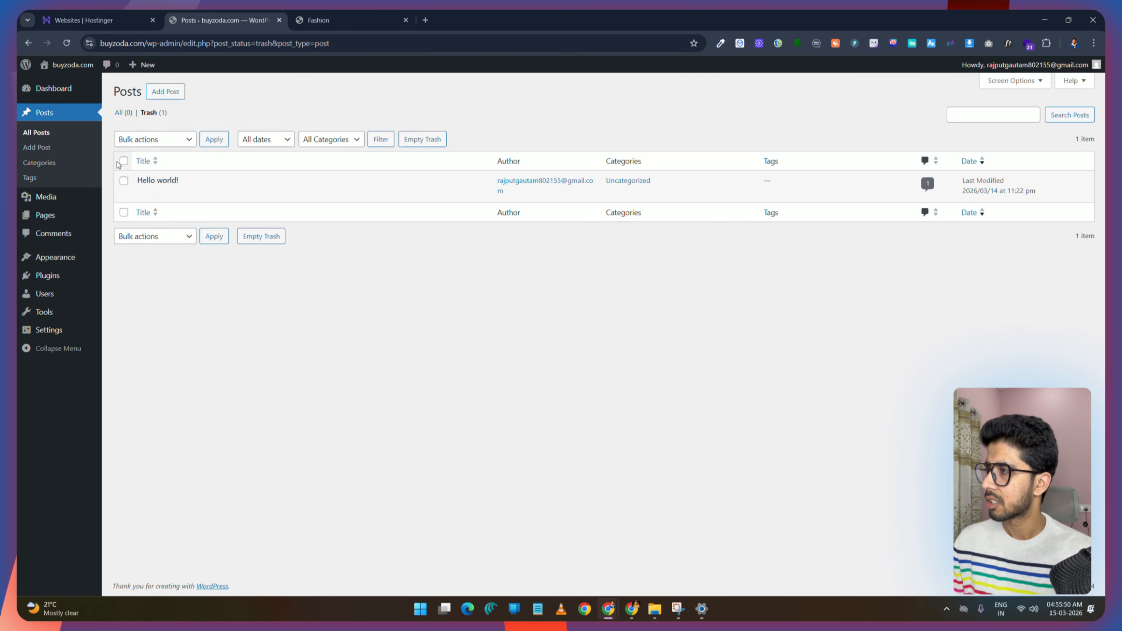
pyautogui.click(175, 139)
pyautogui.click(146, 183)
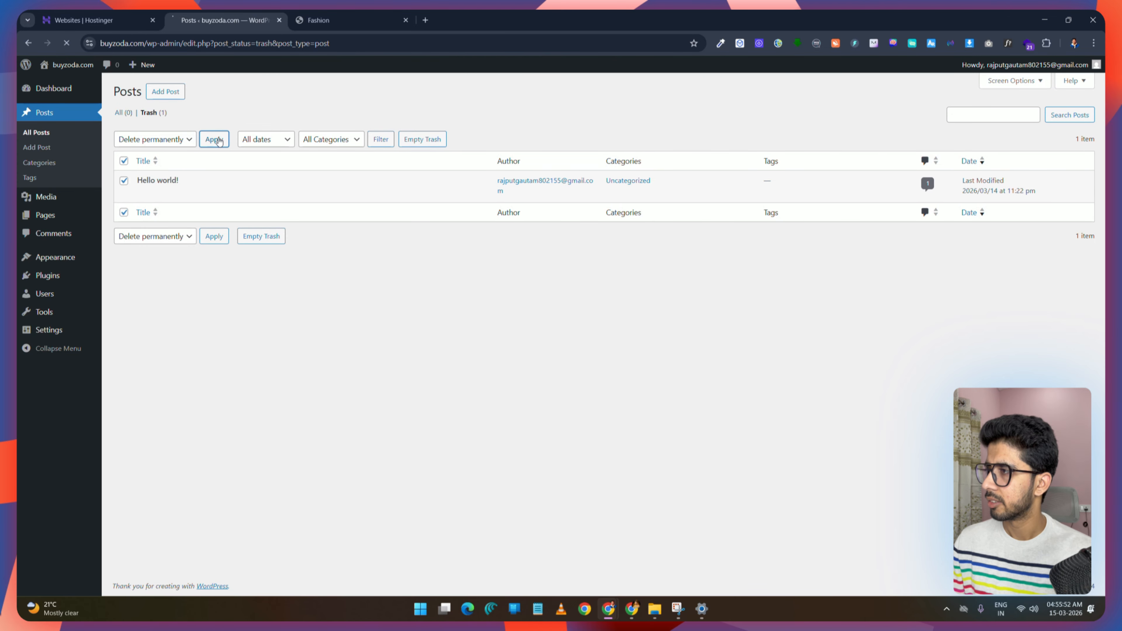
pyautogui.click(214, 140)
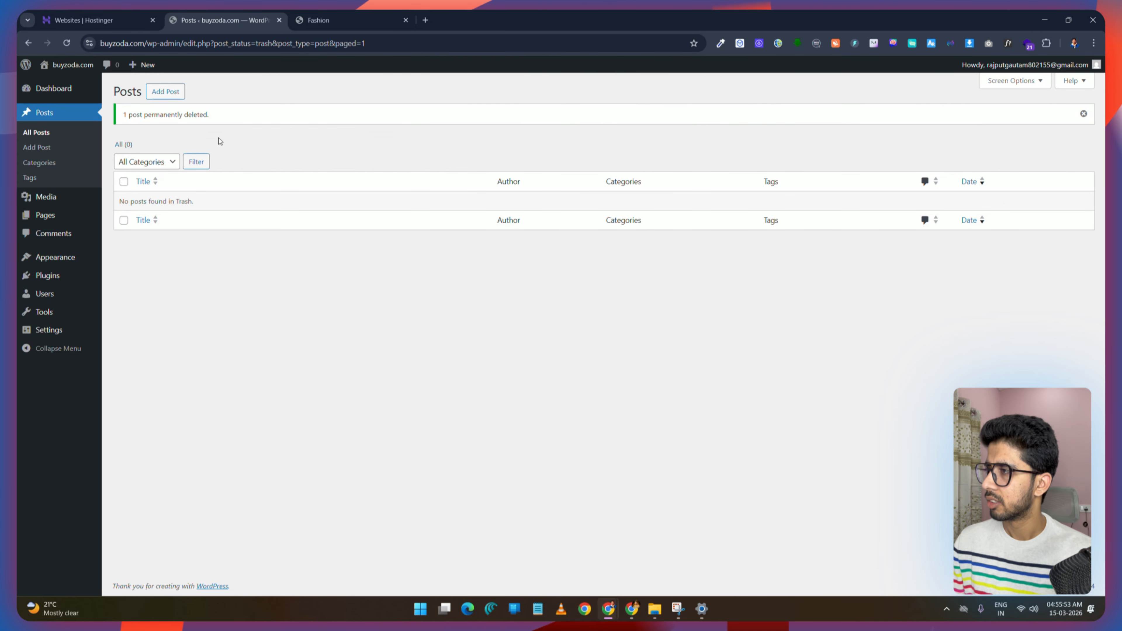
pyautogui.click(67, 43)
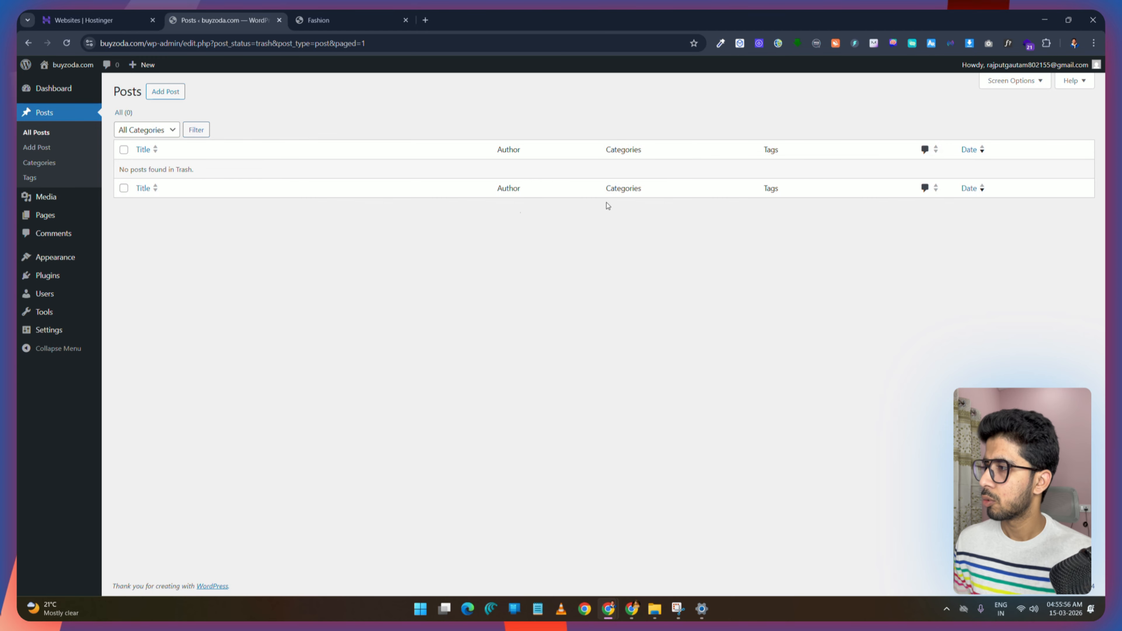
# Step: Install the Astra theme from the popular themes in the theme directory
pyautogui.moveTo(56, 261)
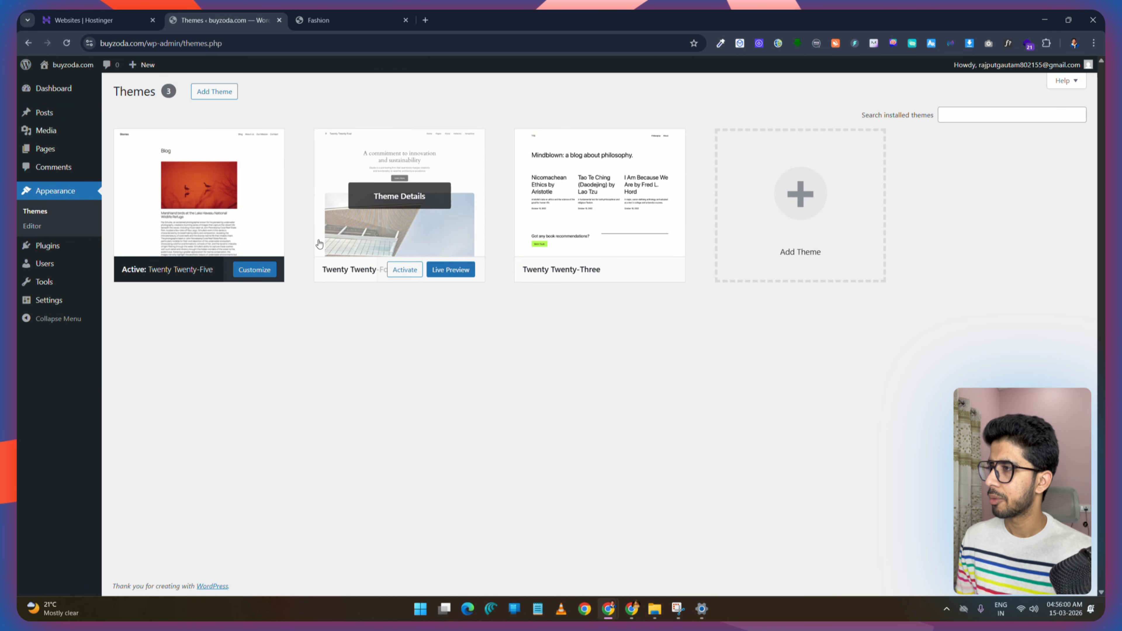
pyautogui.click(215, 92)
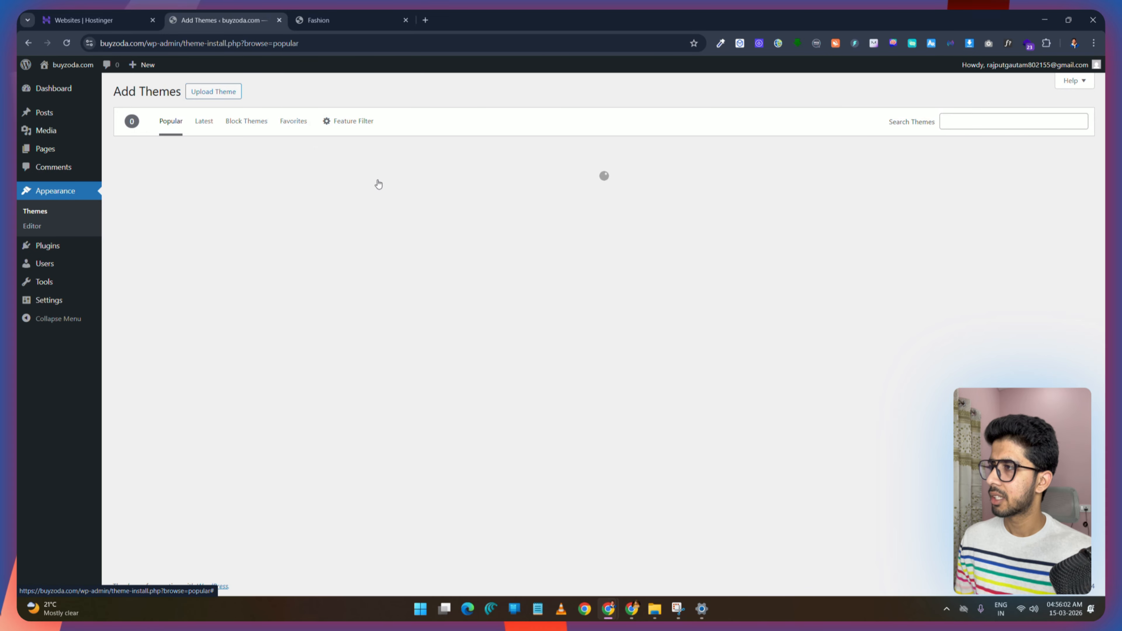
pyautogui.moveTo(594, 244)
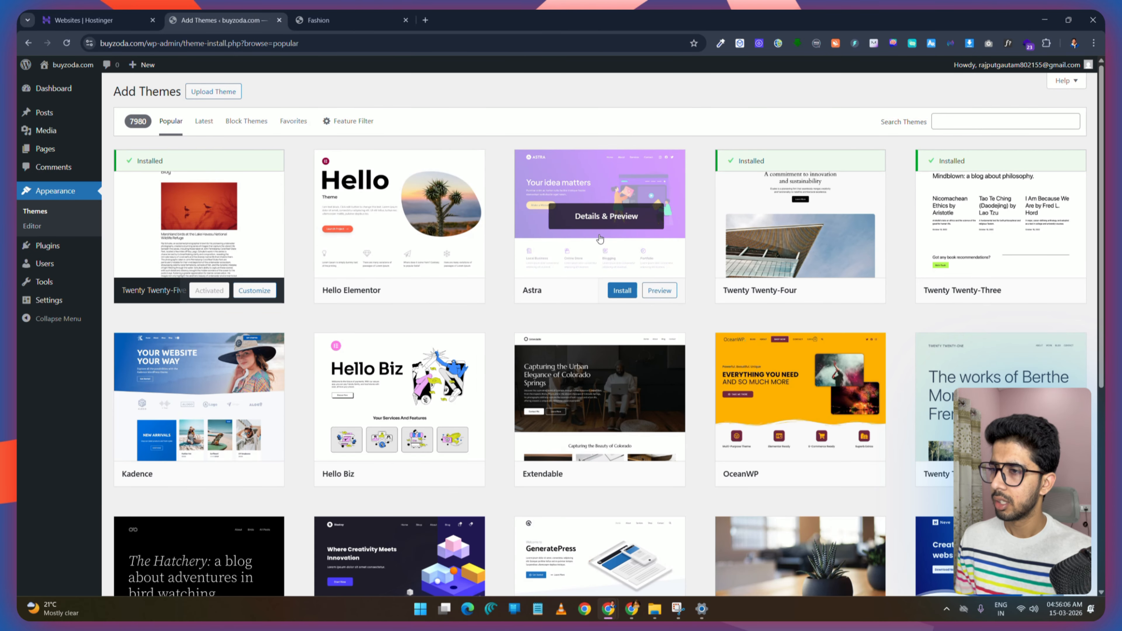
pyautogui.click(622, 291)
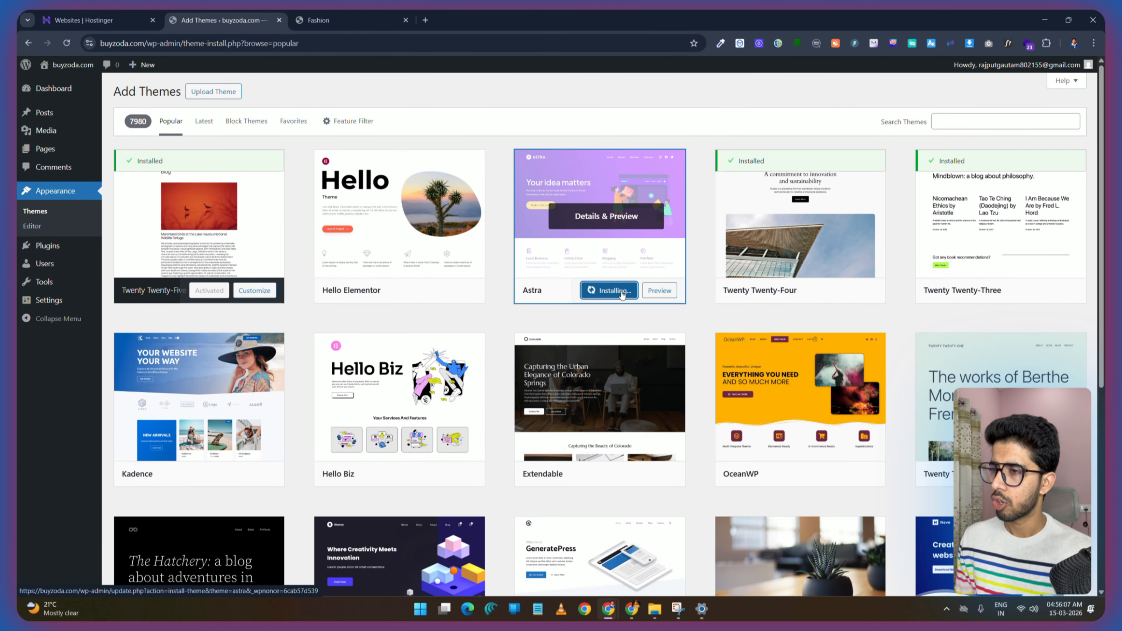
# Step: Return to the installed themes, activate Astra, and dismiss the welcome and activation notices
pyautogui.click(41, 214)
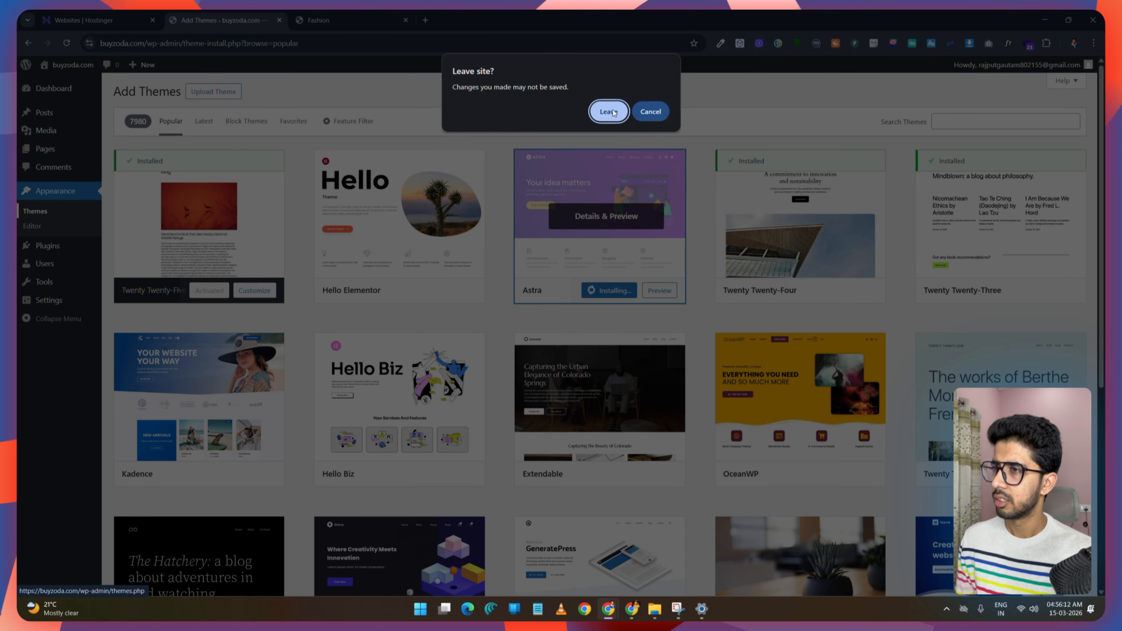
pyautogui.click(622, 115)
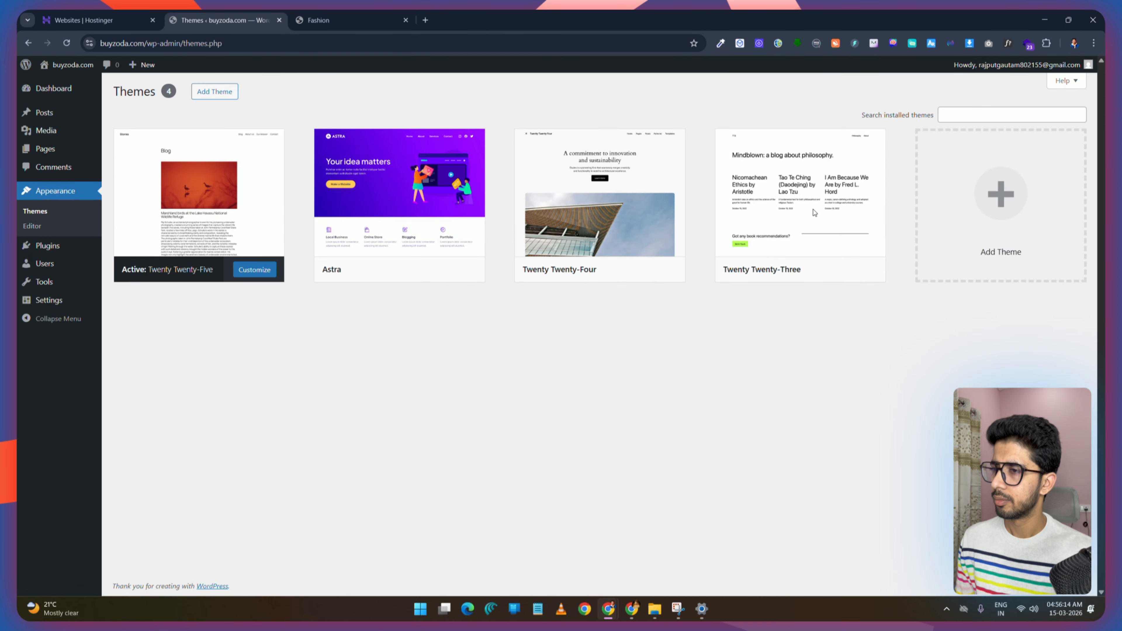
pyautogui.moveTo(393, 258)
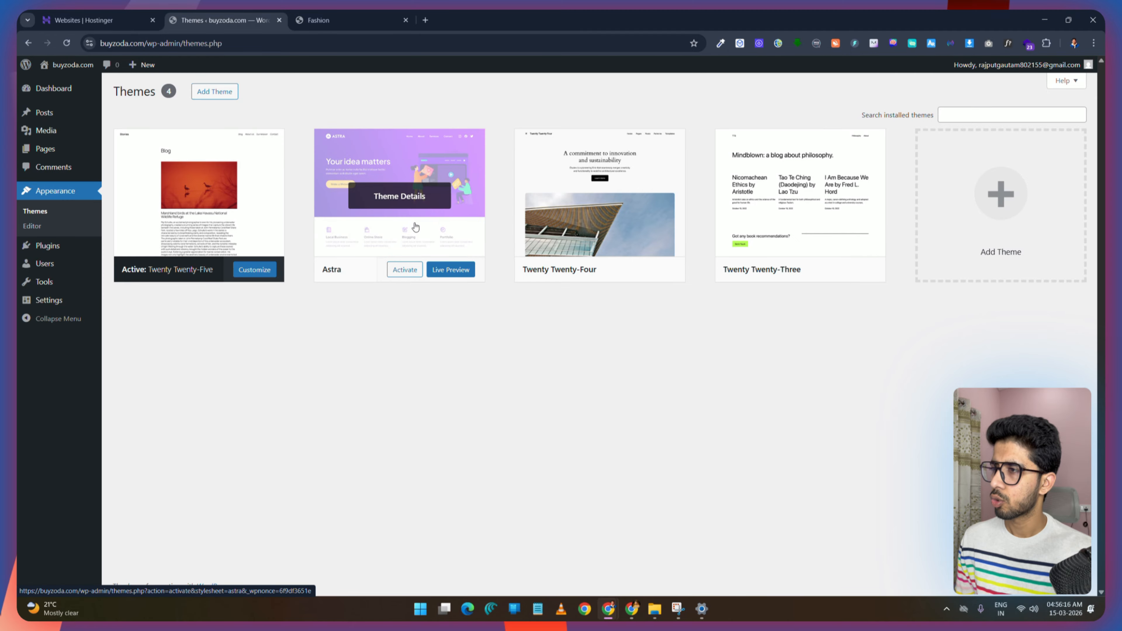
pyautogui.click(404, 270)
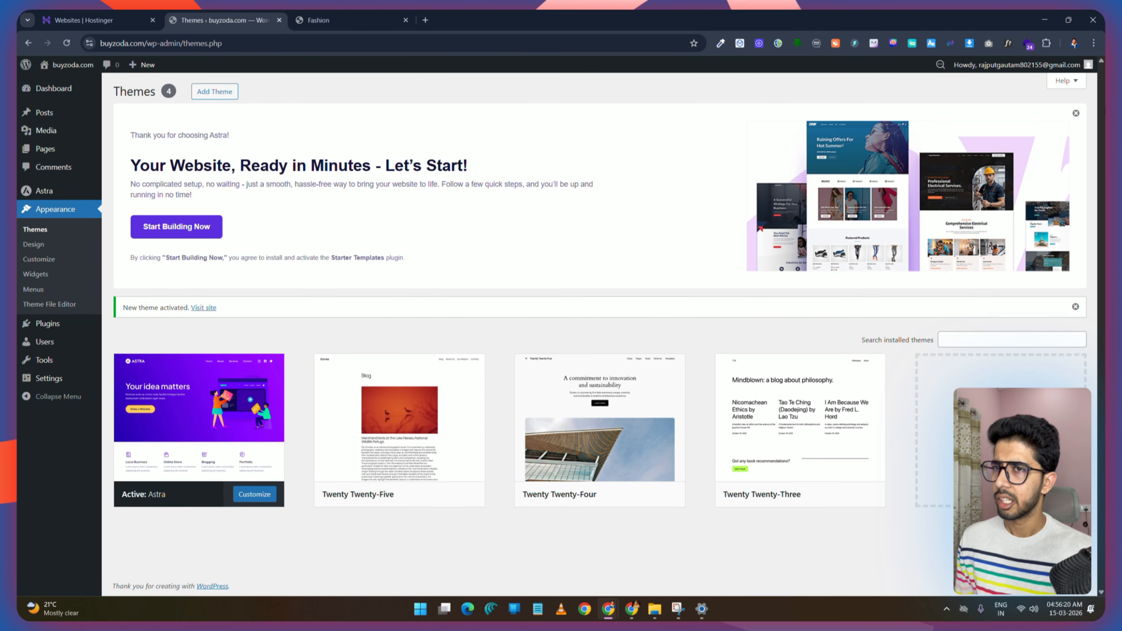
pyautogui.click(1076, 114)
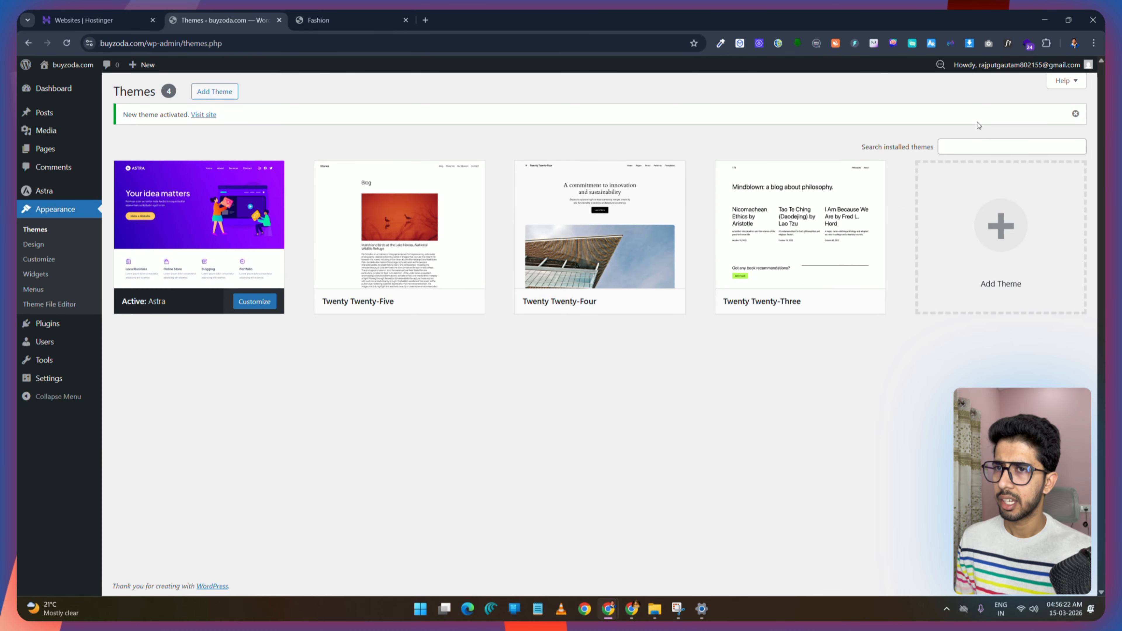
pyautogui.click(1075, 114)
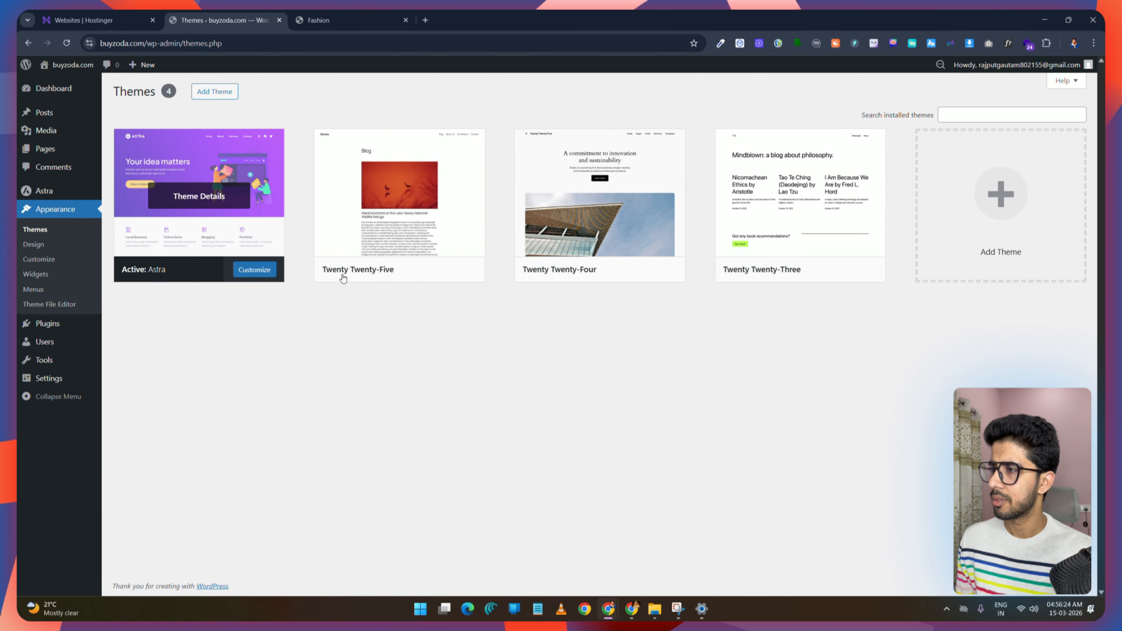
# Step: Delete the Twenty Twenty-Five, Twenty Twenty-Four and Twenty Twenty-Three themes, confirming each deletion
pyautogui.click(431, 196)
pyautogui.click(649, 569)
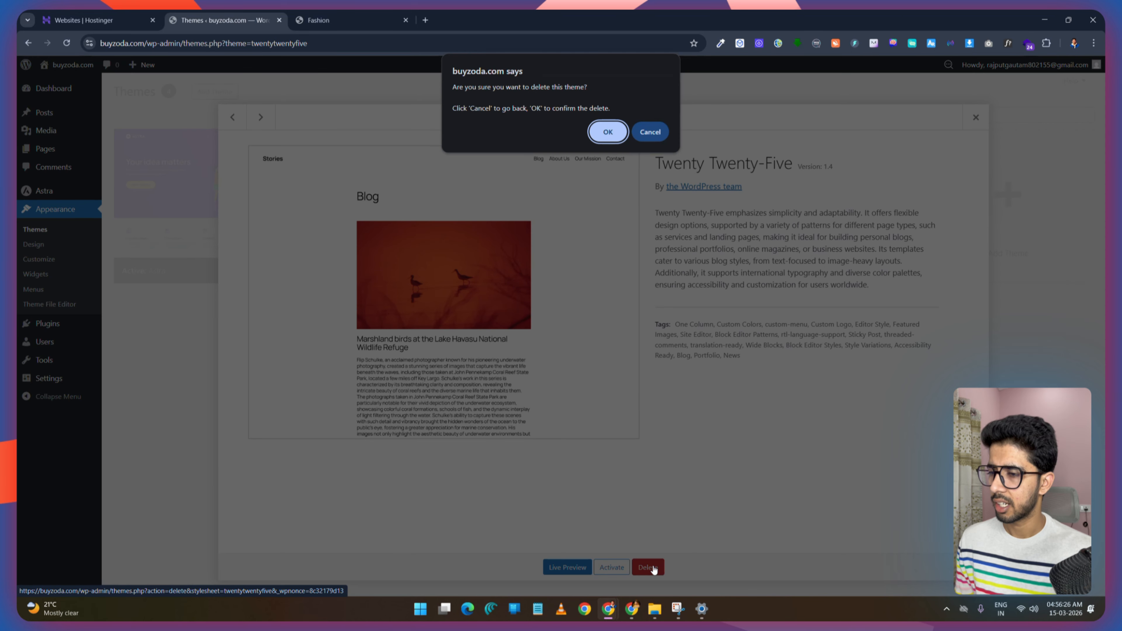
pyautogui.click(607, 132)
pyautogui.click(459, 257)
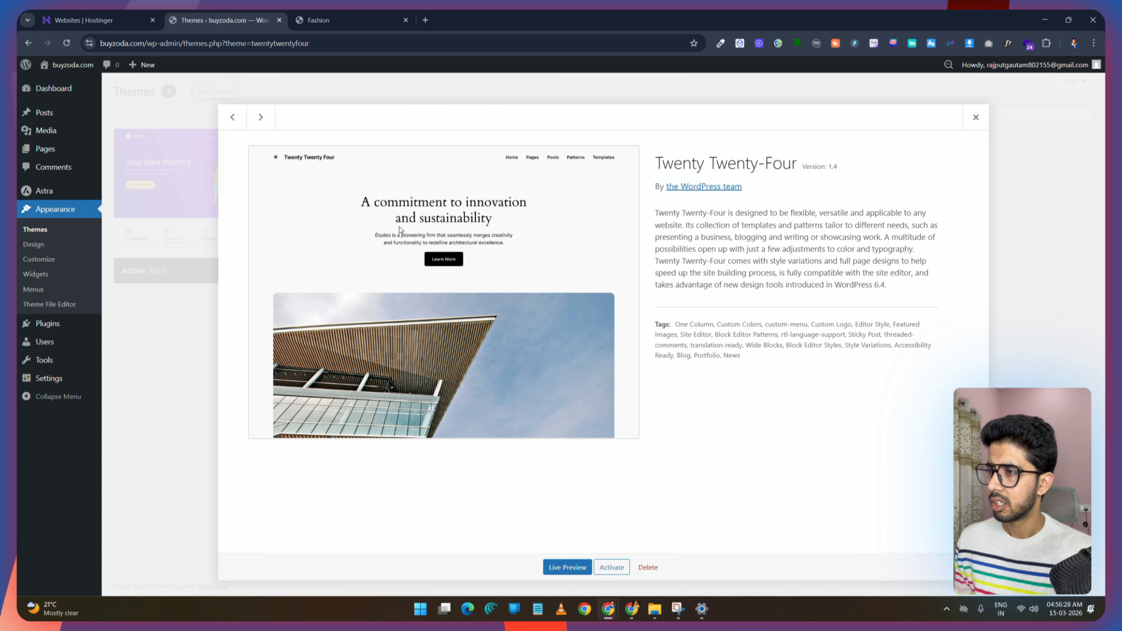
pyautogui.click(648, 567)
pyautogui.click(607, 132)
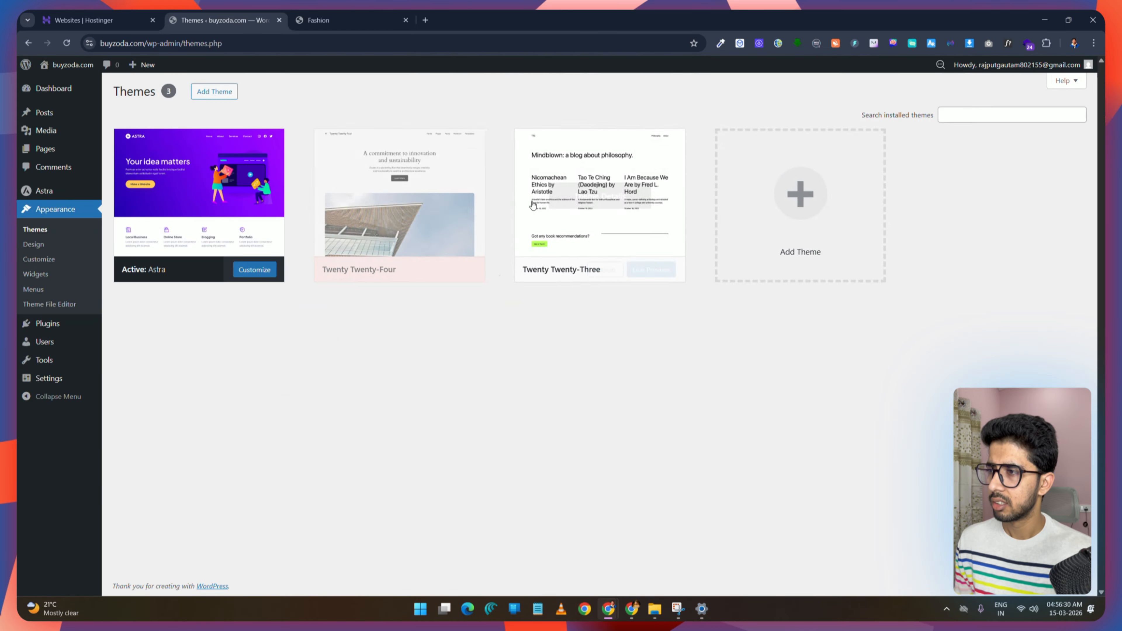
pyautogui.click(419, 225)
pyautogui.click(649, 567)
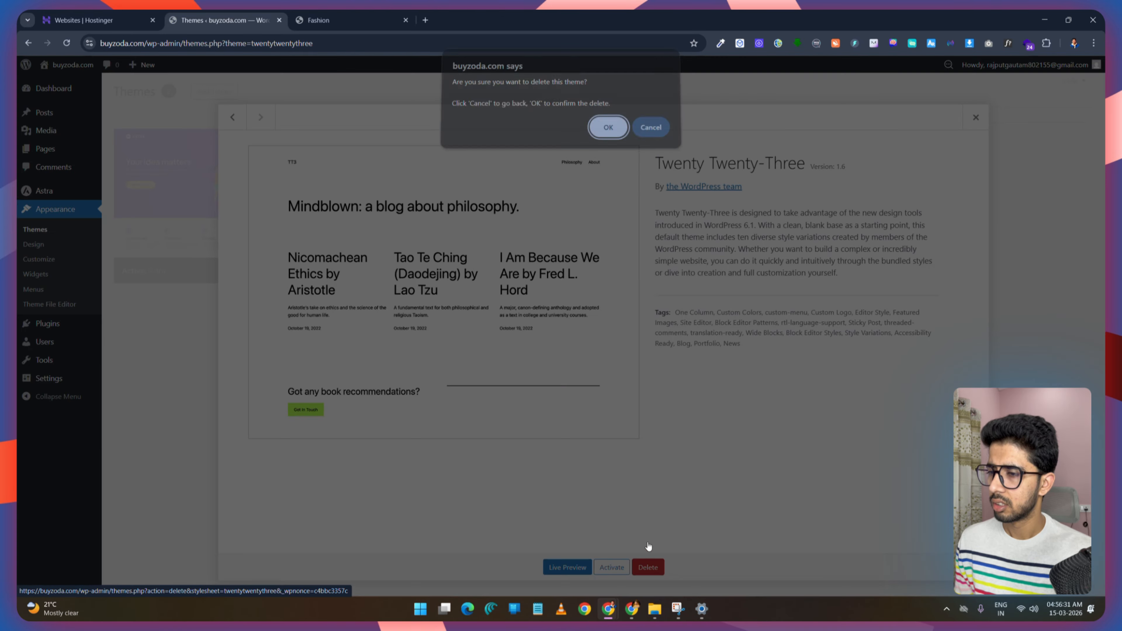
pyautogui.click(608, 131)
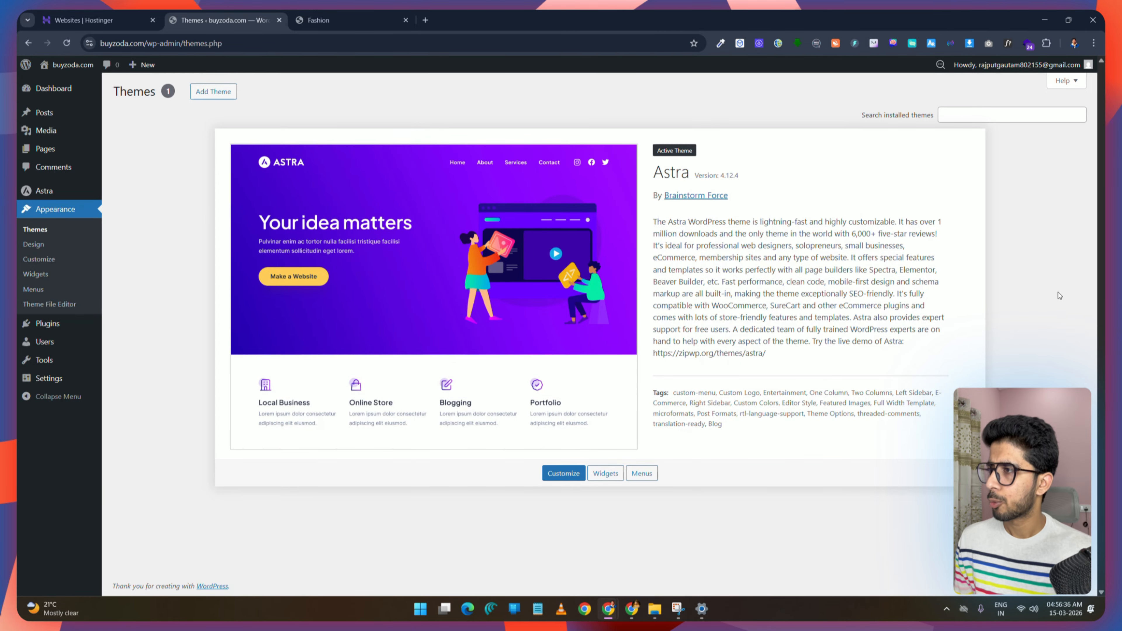
# Step: Search the plugin directory for elementor and install the Elementor Website Builder plugin
pyautogui.moveTo(59, 325)
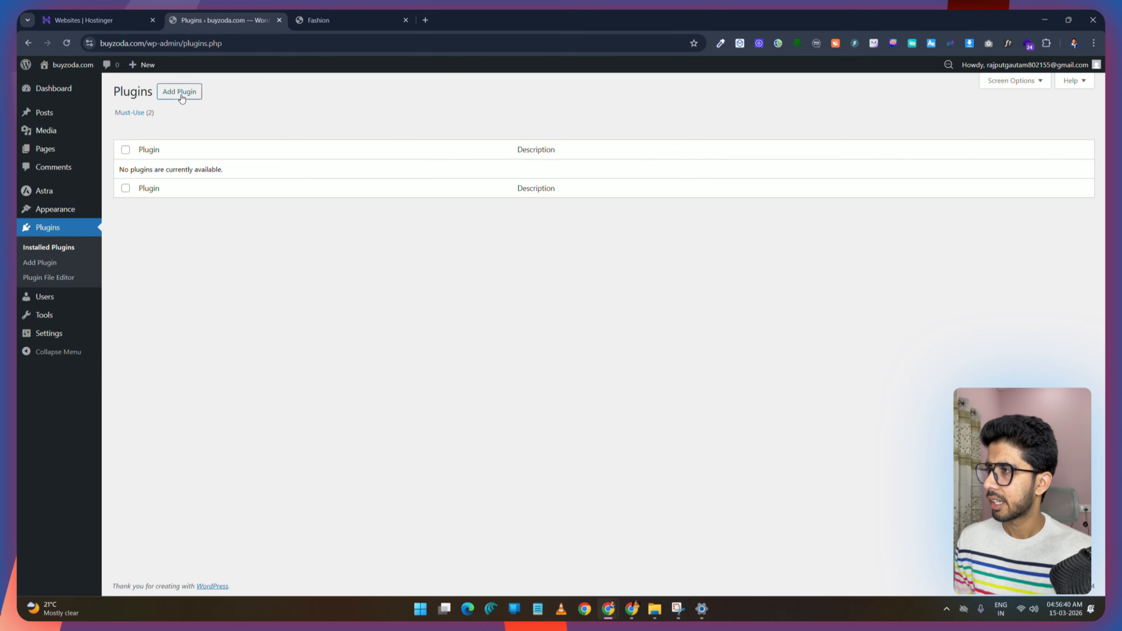
pyautogui.click(179, 92)
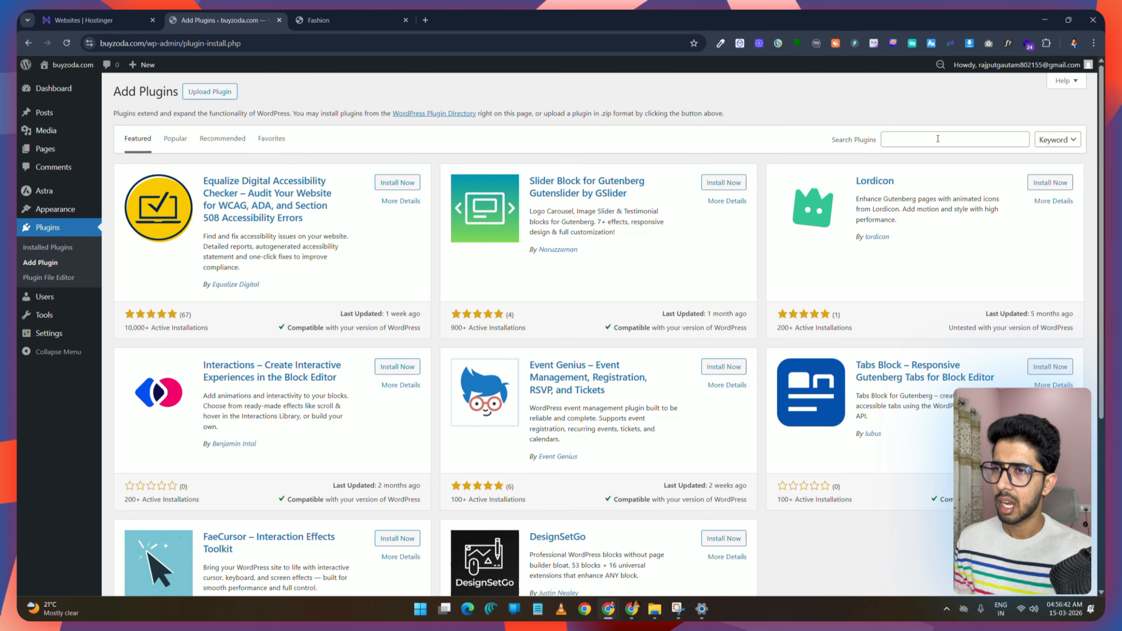
pyautogui.click(959, 140)
pyautogui.write('elementor')
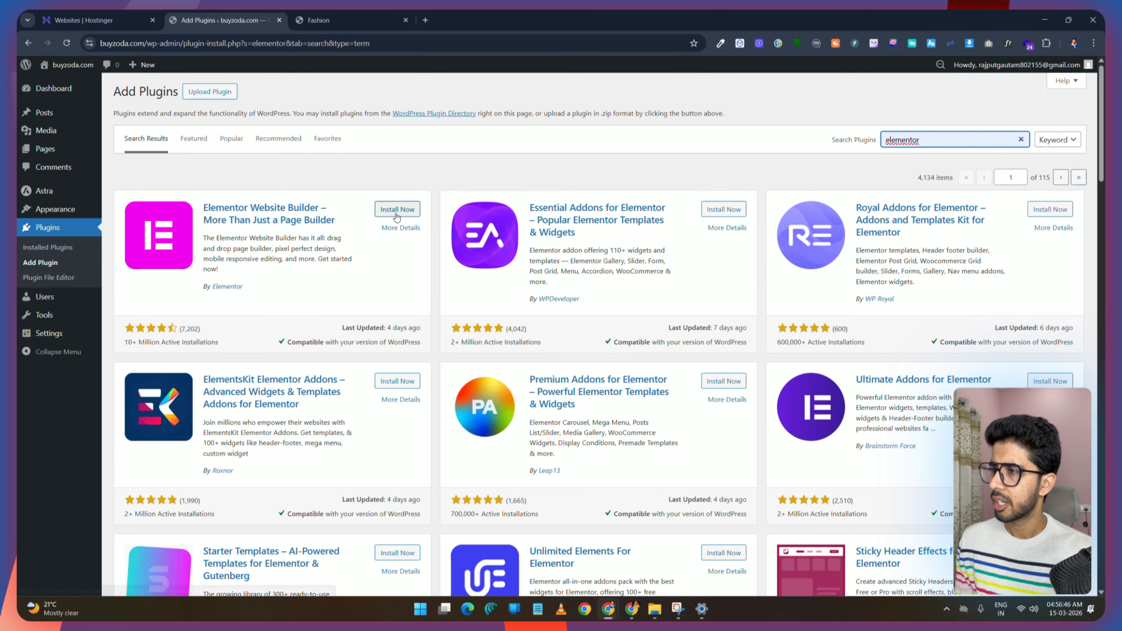
pyautogui.click(399, 209)
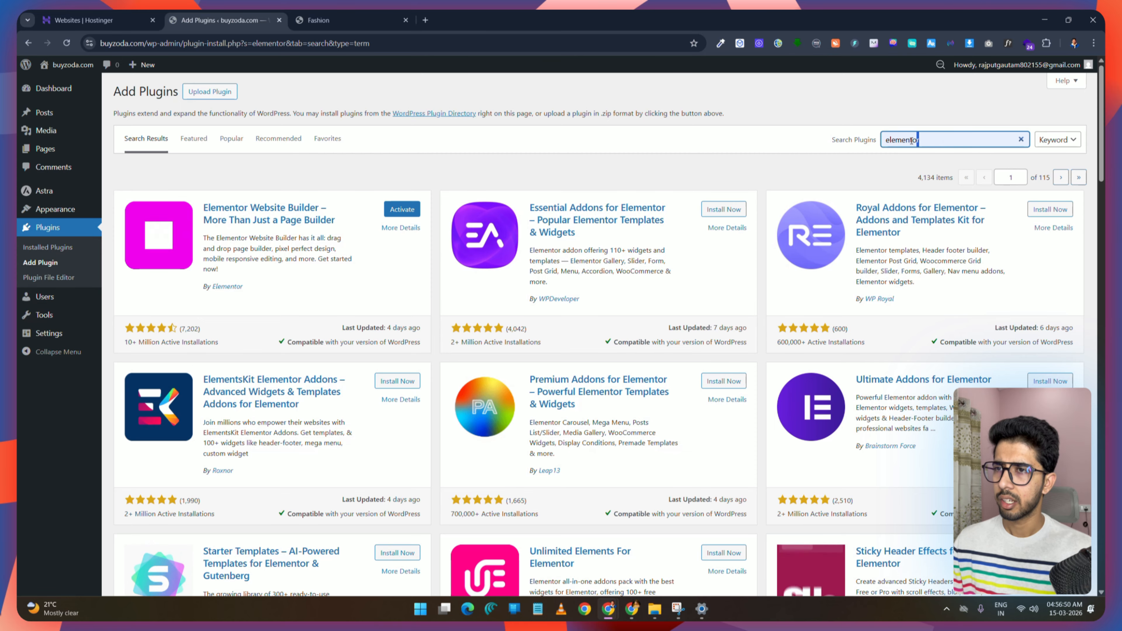
# Step: Search the plugin directory for woocommerce, then install and activate the WooCommerce plugin
pyautogui.moveTo(937, 144); pyautogui.dragTo(881, 144)
pyautogui.write('woocommerce')
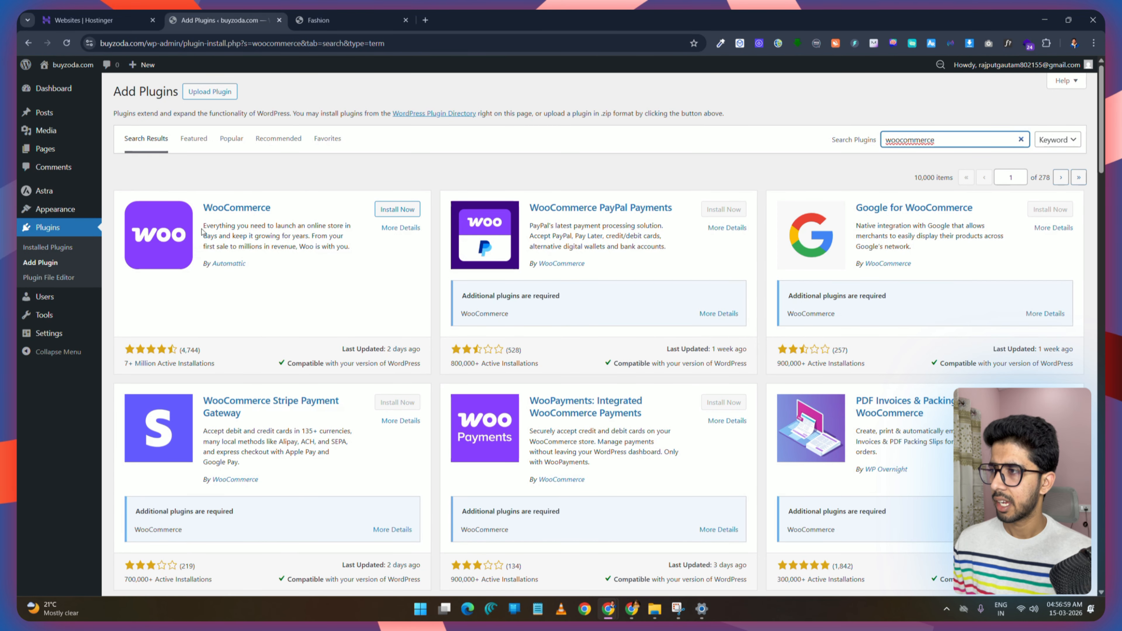
pyautogui.click(398, 209)
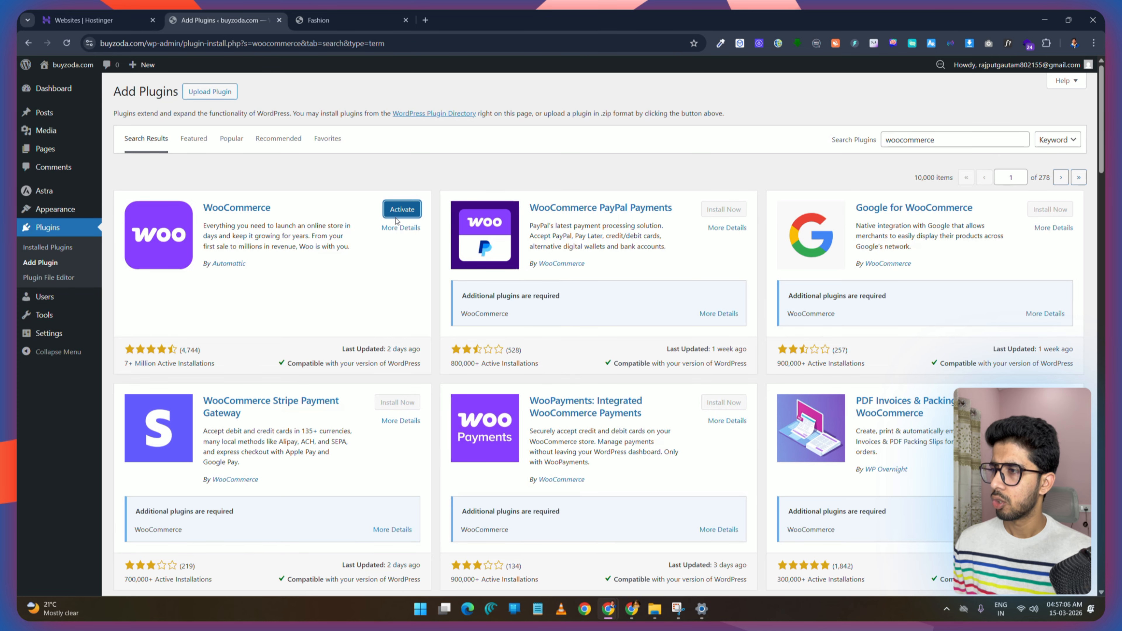
pyautogui.click(402, 209)
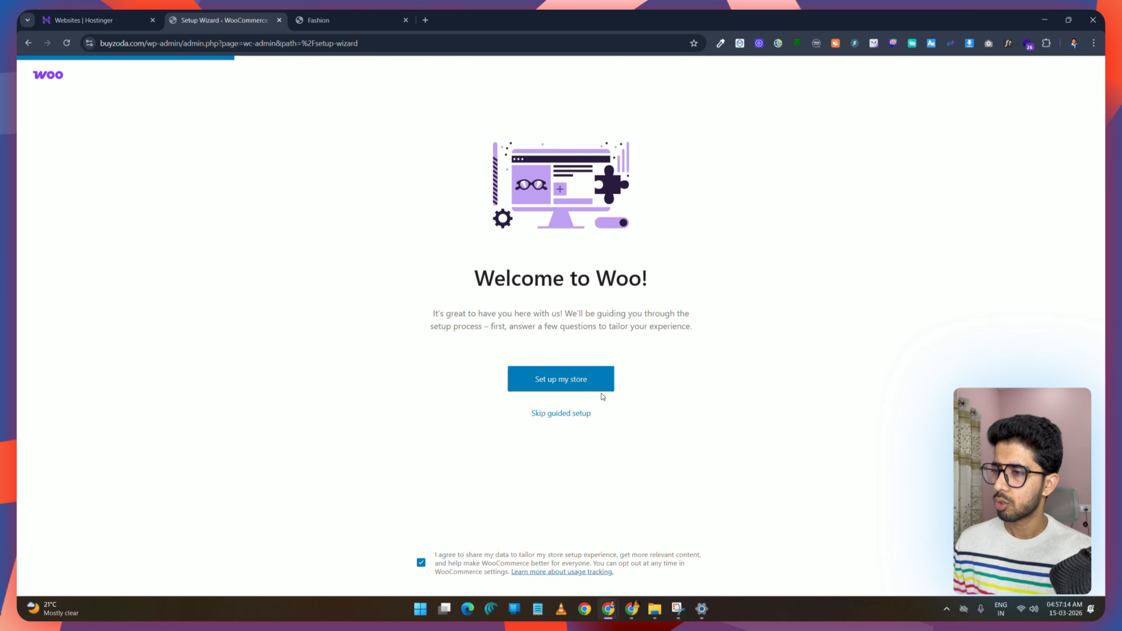
# Step: Start the guided WooCommerce store setup and answer that you are just starting your business
pyautogui.click(577, 379)
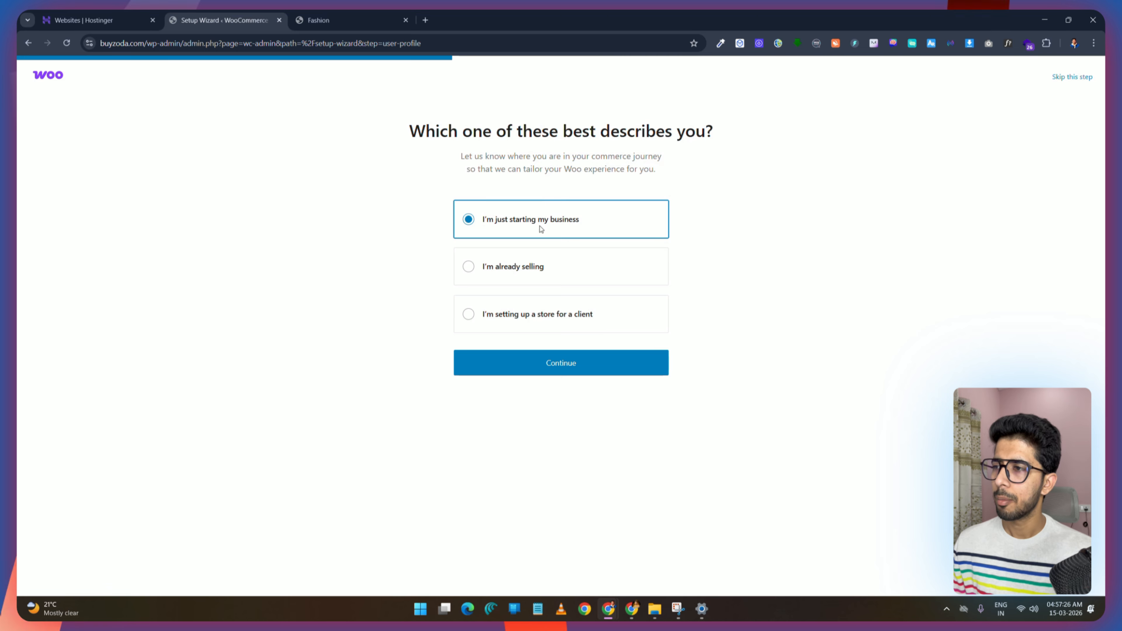
pyautogui.click(563, 364)
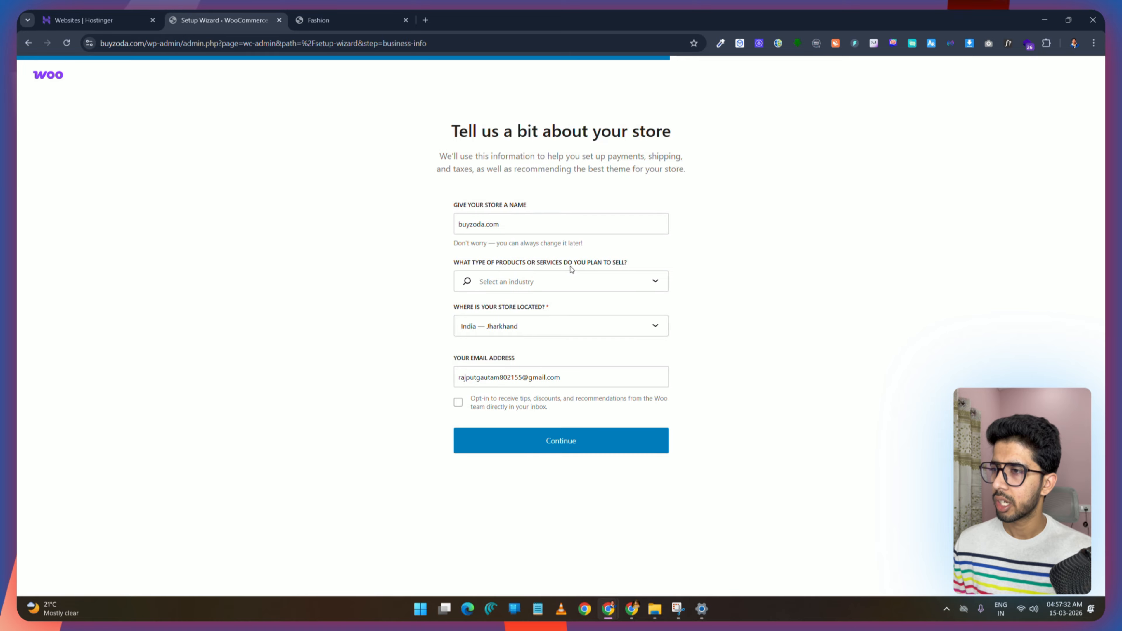
# Step: Fill in the store details with industry Other and location India — Bihar, and continue
pyautogui.click(656, 285)
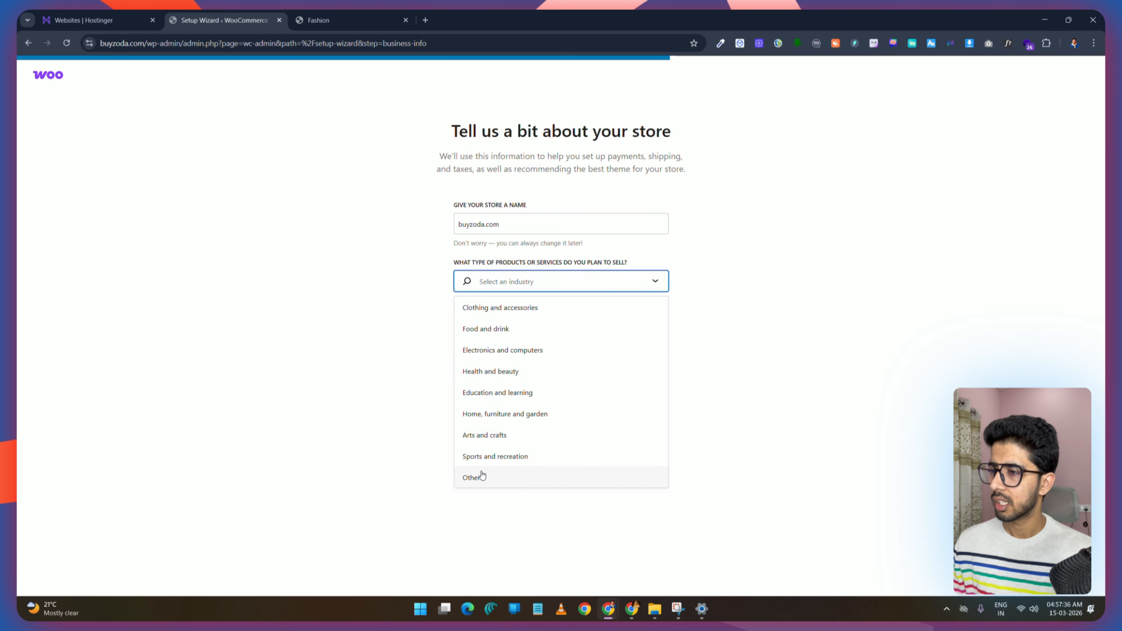
pyautogui.click(485, 478)
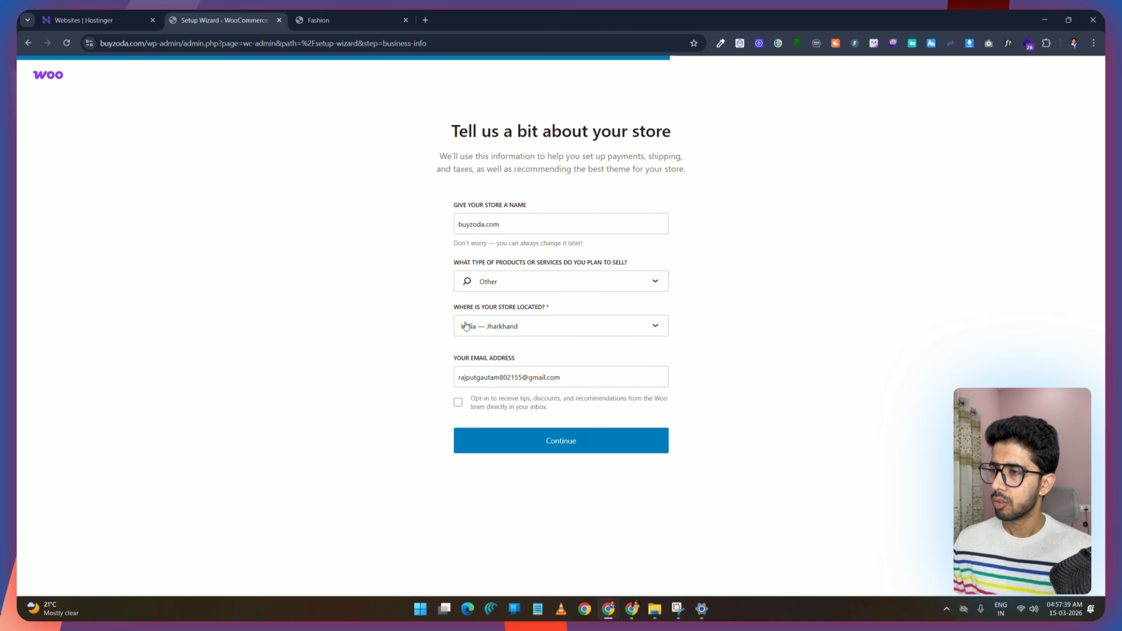
pyautogui.click(578, 329)
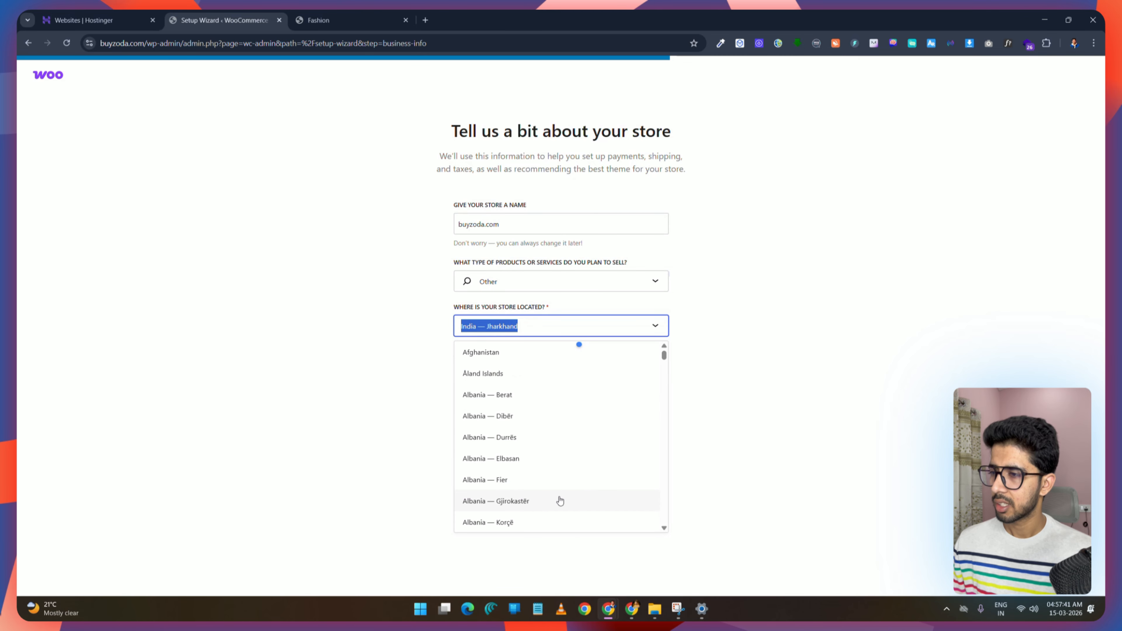
pyautogui.scroll(-3, 574, 472)
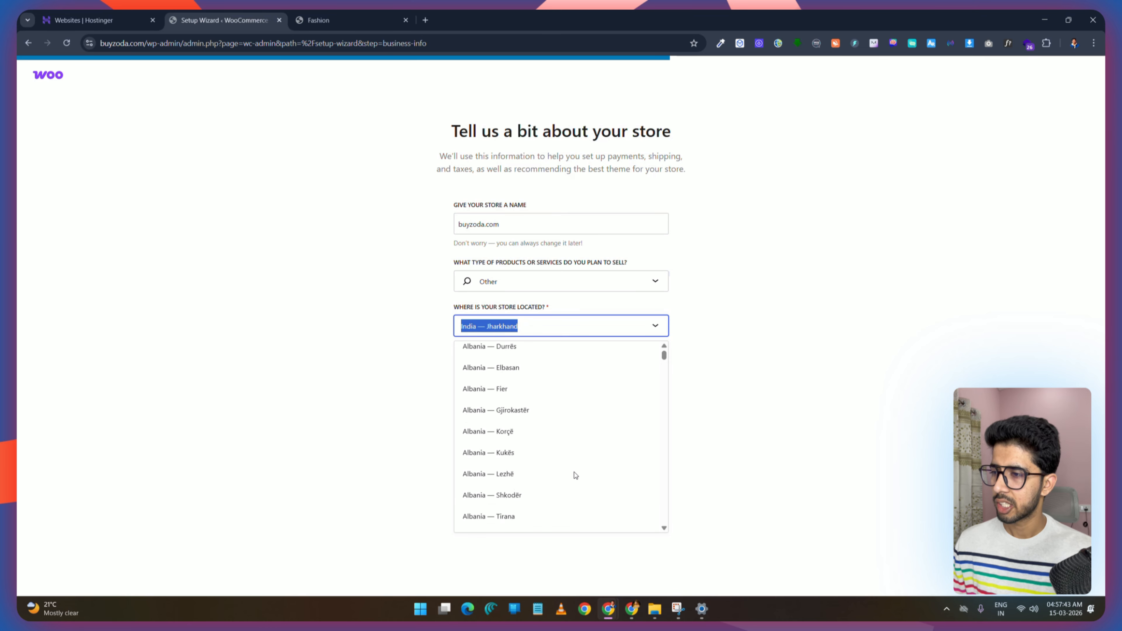
pyautogui.scroll(3, 574, 472)
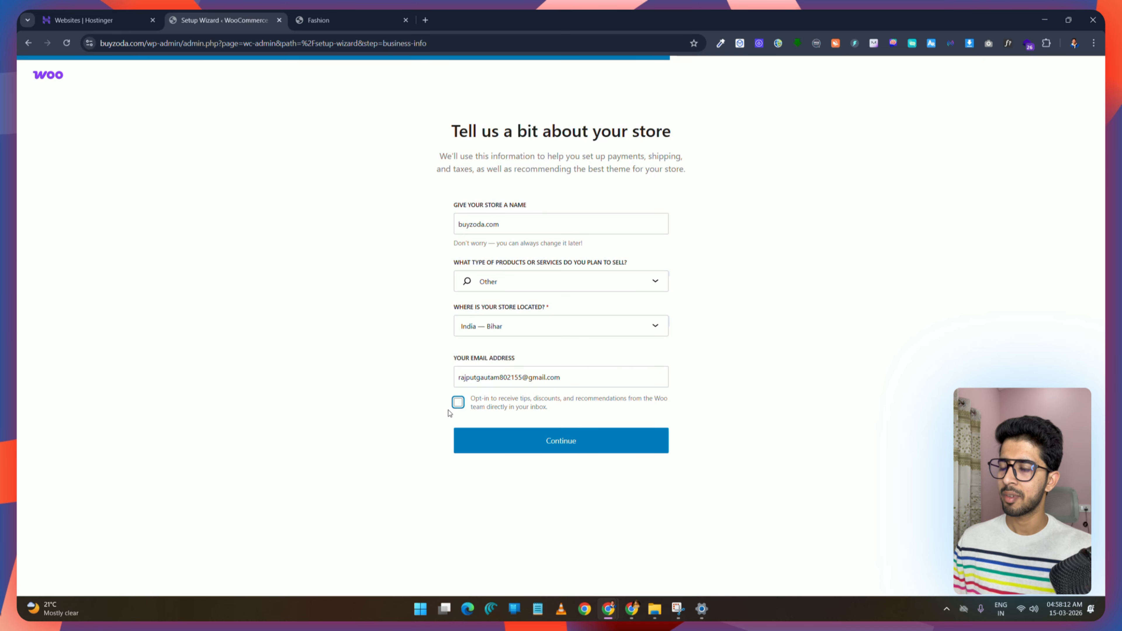
pyautogui.click(555, 449)
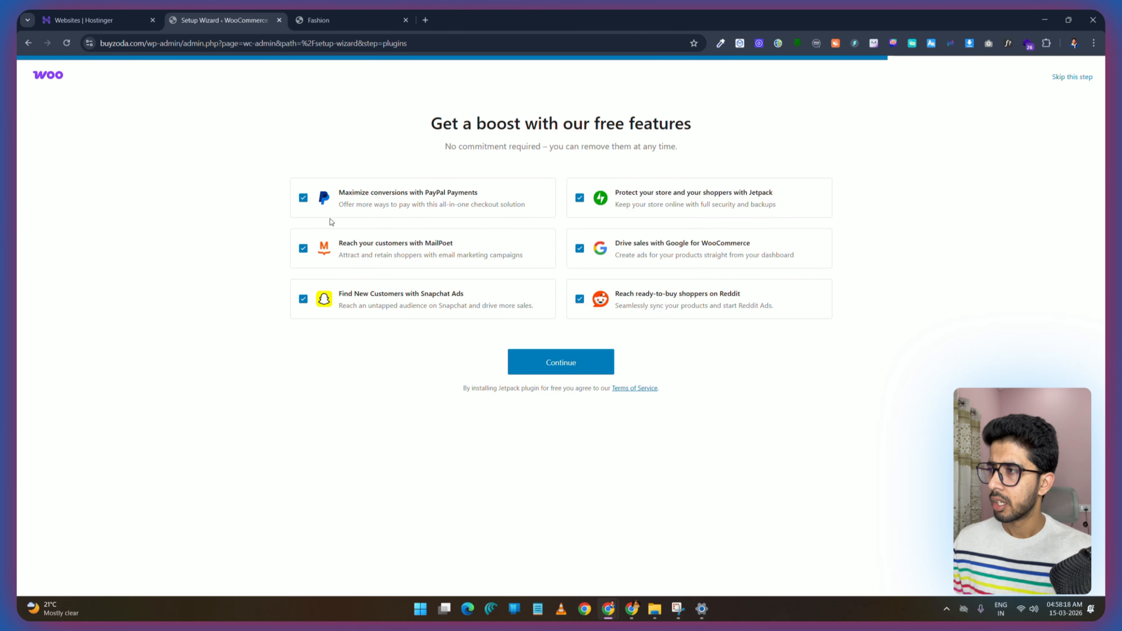
# Step: Deselect all the recommended free feature plugins (MailPoet, Snapchat, Reddit, Jetpack, Google) and continue the setup
pyautogui.click(303, 249)
pyautogui.click(303, 299)
pyautogui.click(579, 299)
pyautogui.click(580, 197)
pyautogui.click(579, 249)
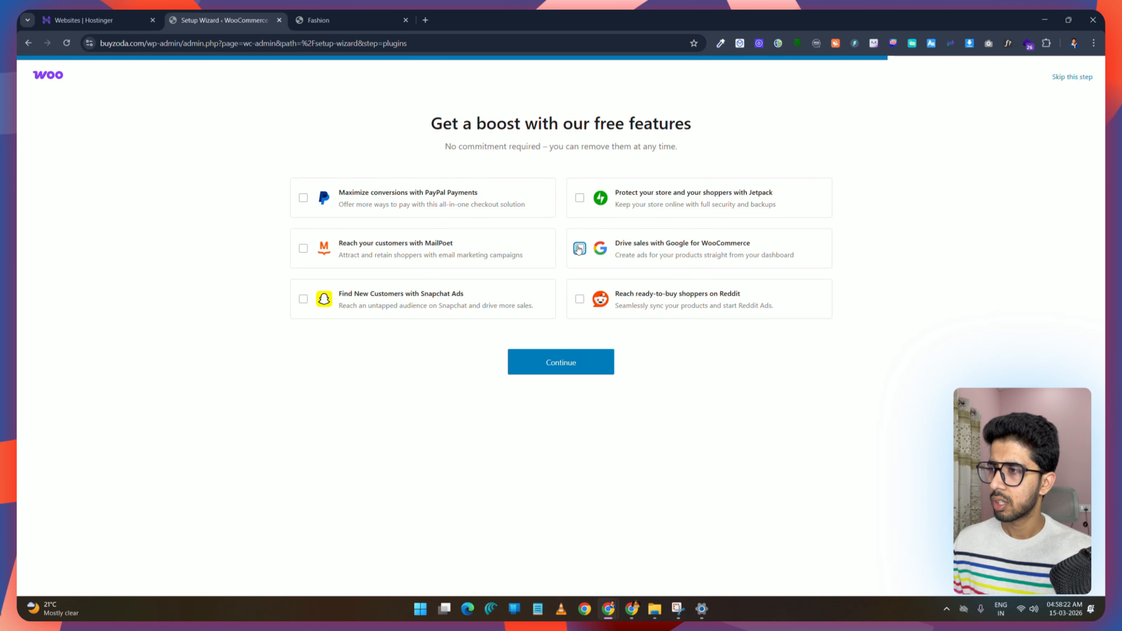
pyautogui.click(573, 367)
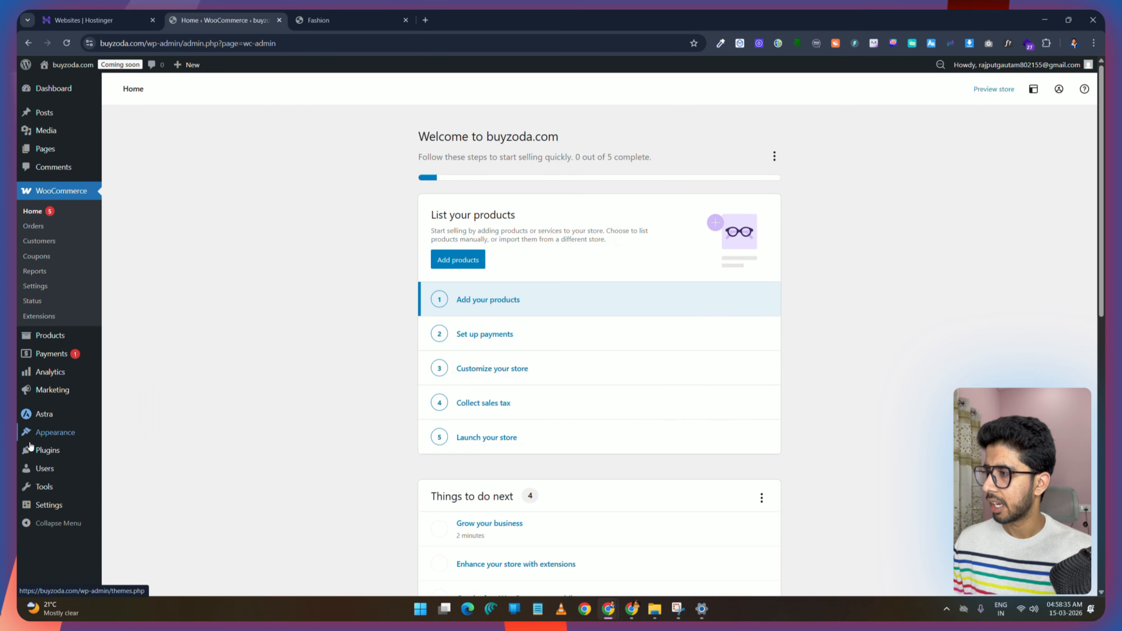
# Step: Open the General Settings and set the site tagline to buyzoda
pyautogui.moveTo(49, 507)
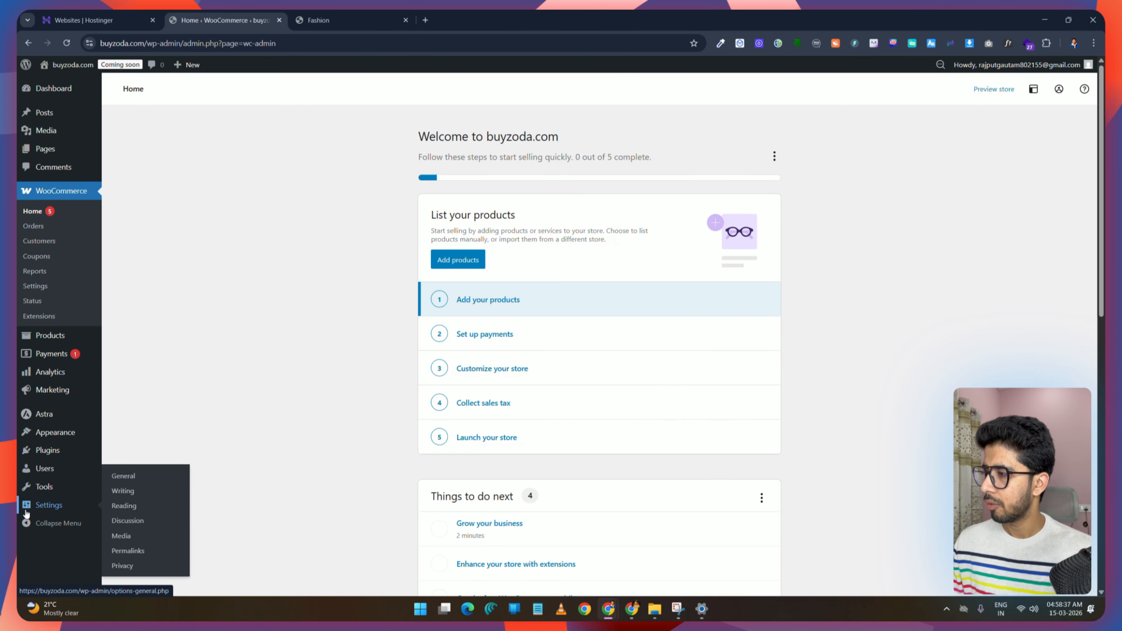
pyautogui.click(123, 477)
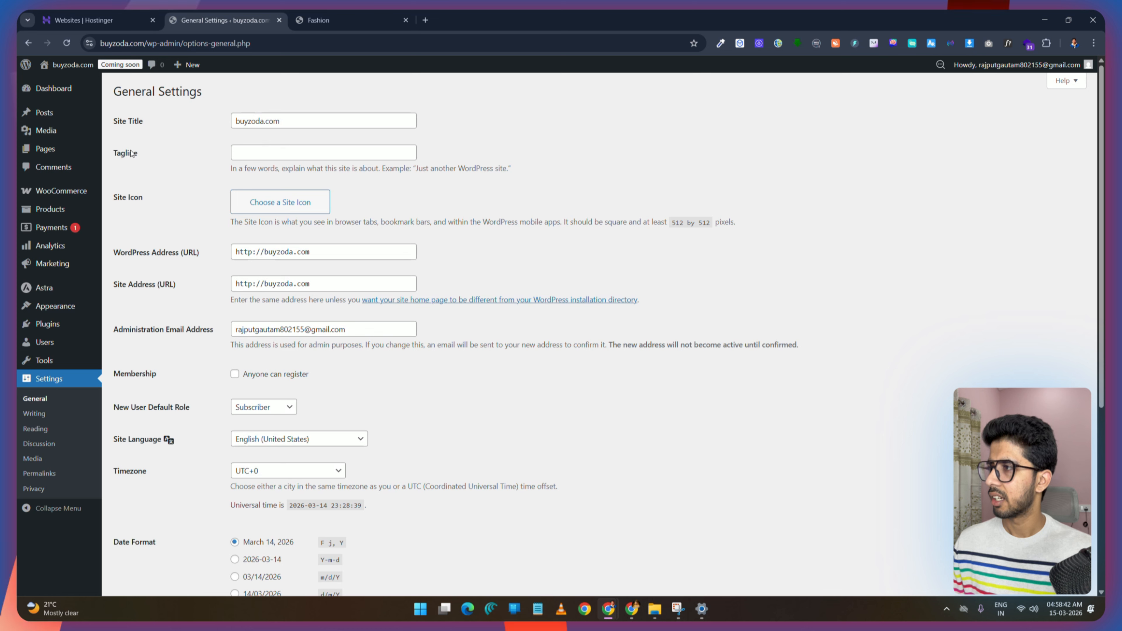
pyautogui.doubleClick(270, 122)
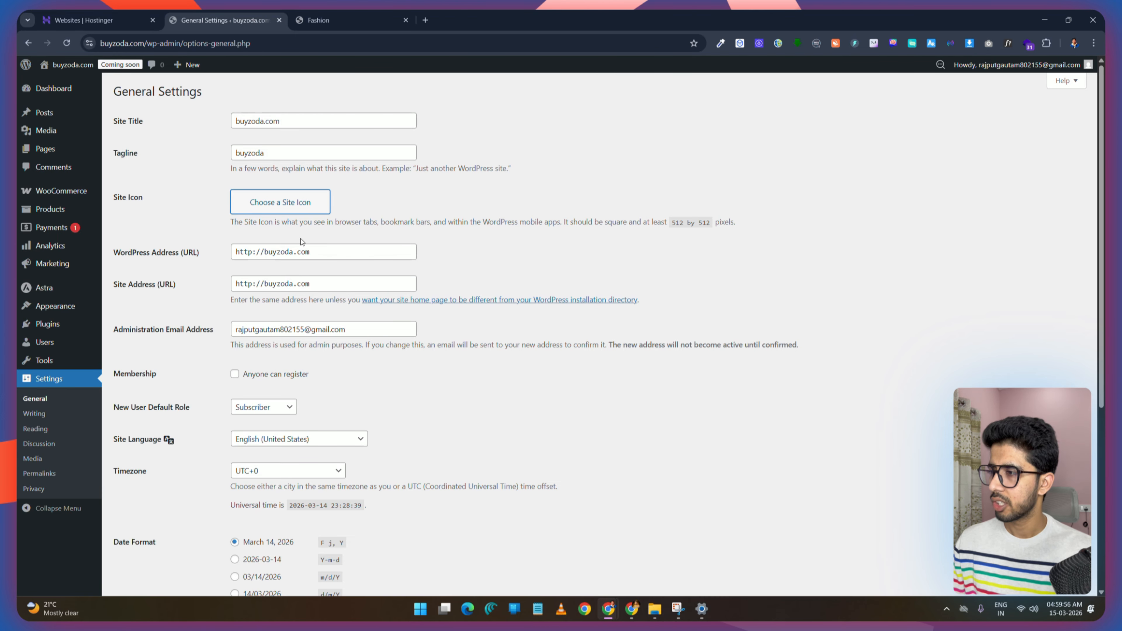
# Step: Upload the Circle Logo final image, set it as the site icon and crop it
pyautogui.click(281, 208)
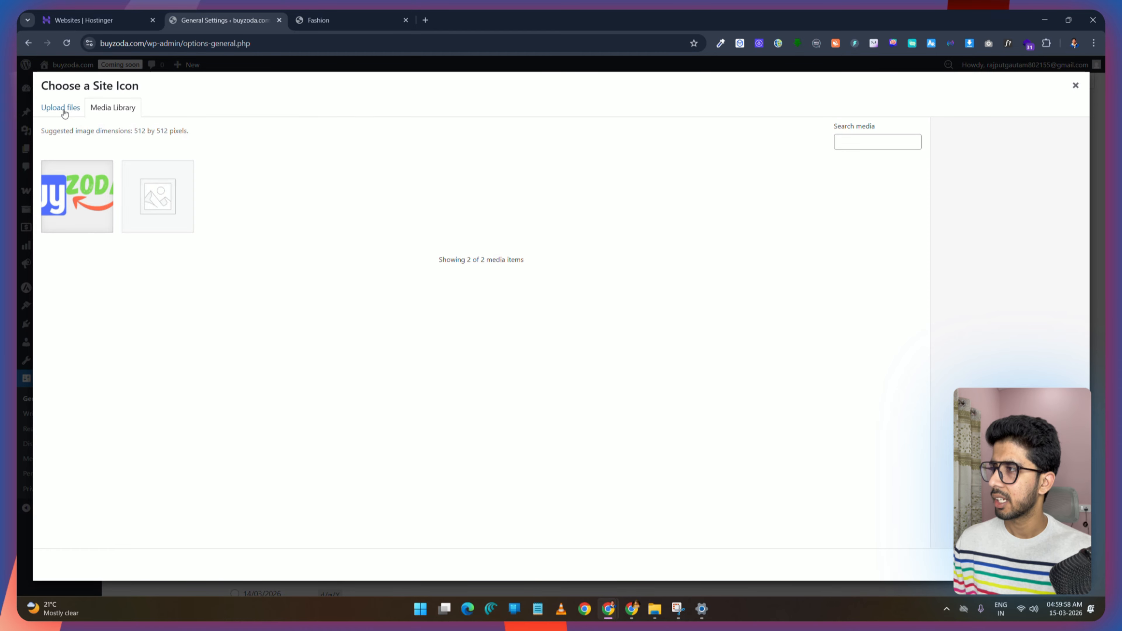
pyautogui.click(64, 110)
pyautogui.click(561, 303)
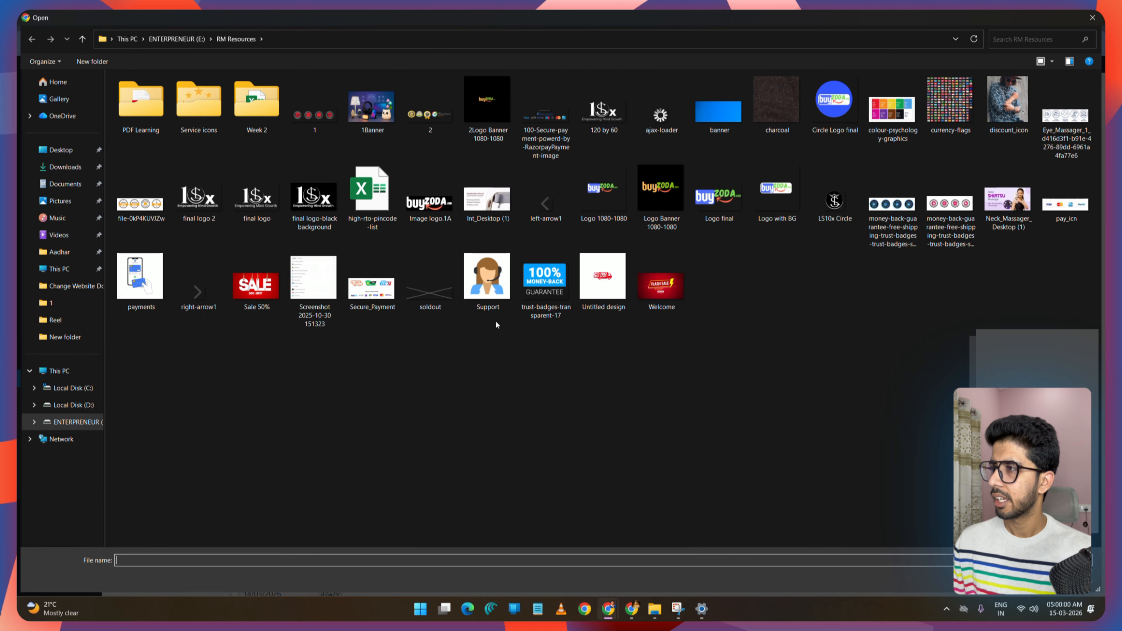
pyautogui.click(834, 102)
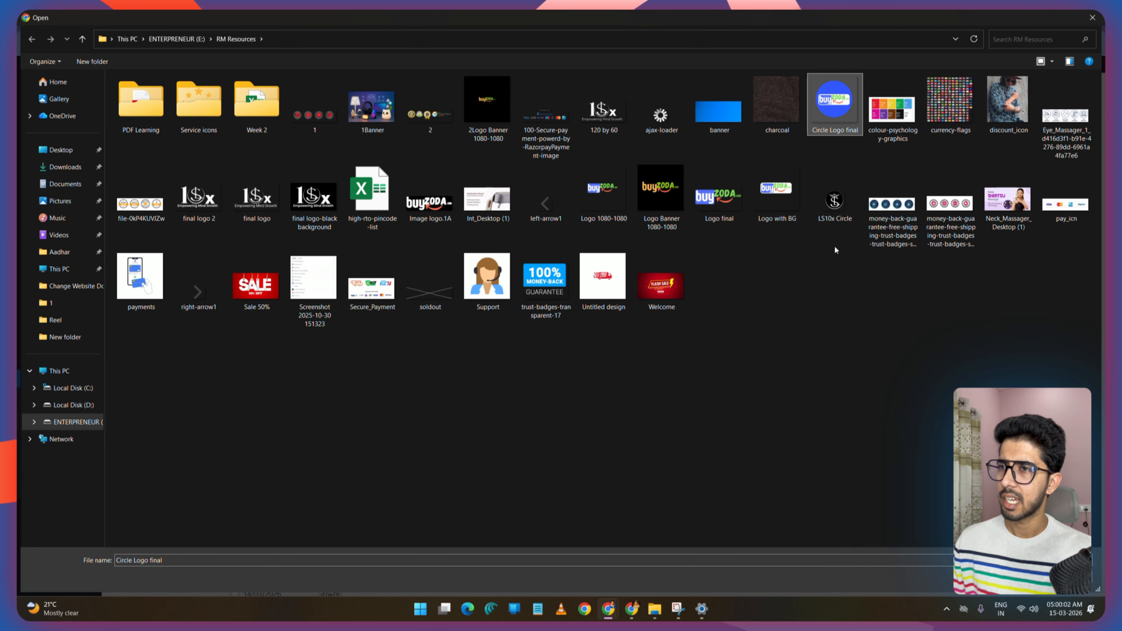
pyautogui.click(1016, 576)
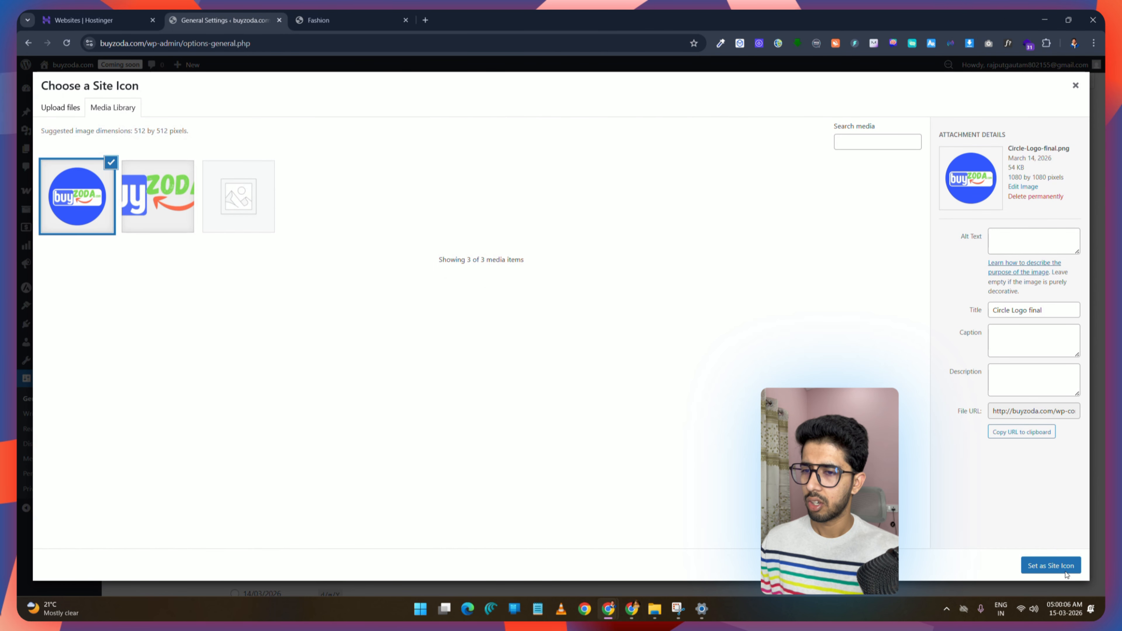
pyautogui.click(1056, 566)
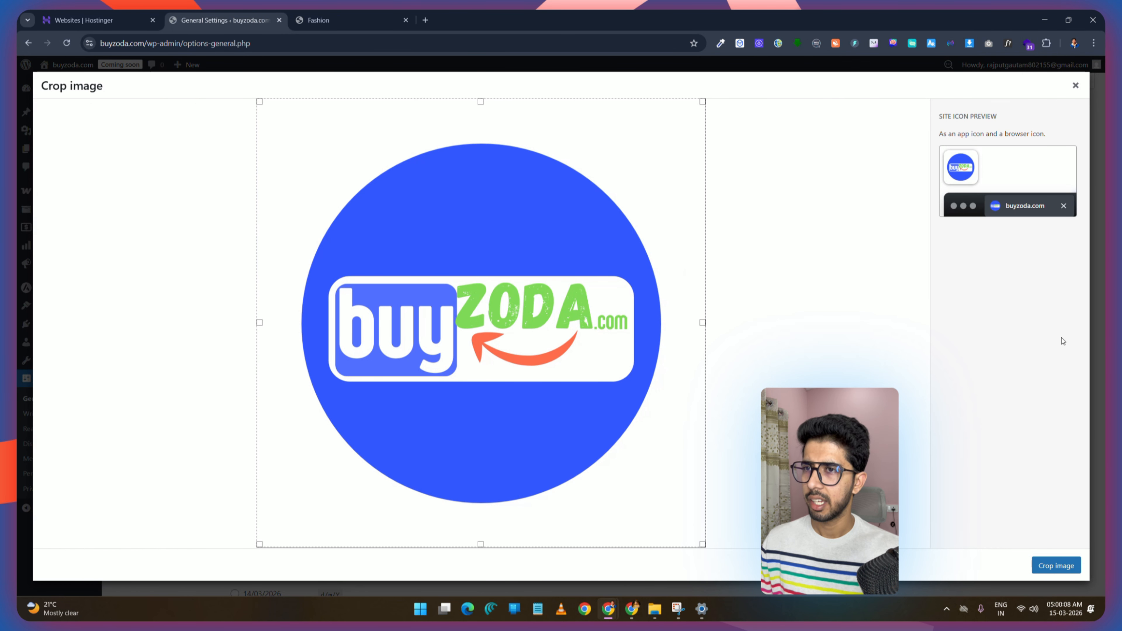
pyautogui.click(1058, 567)
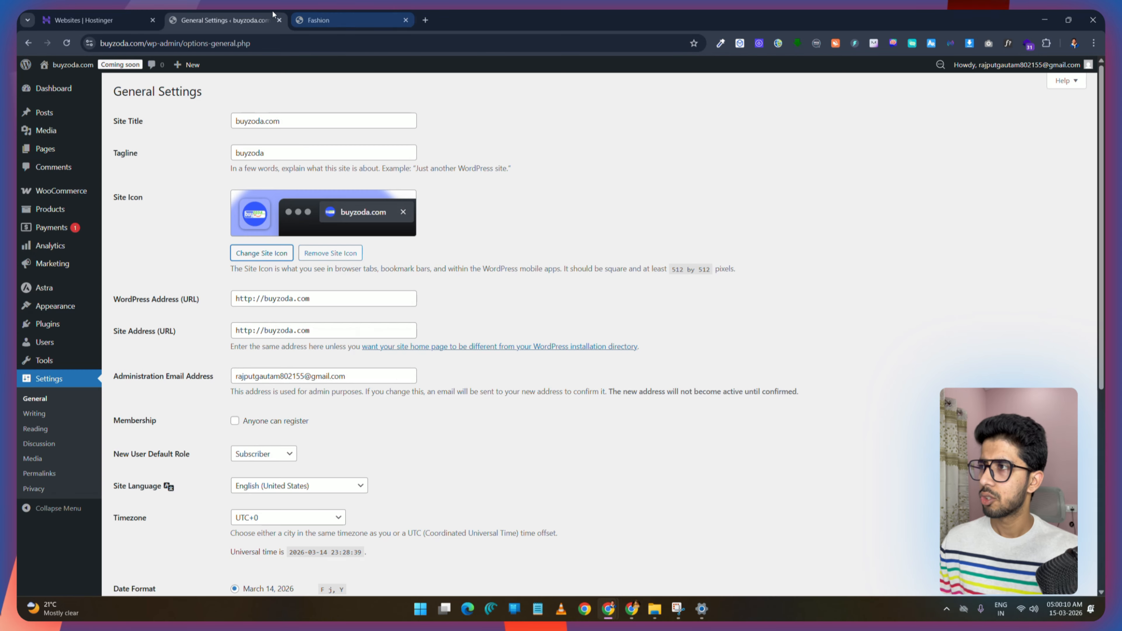
# Step: Save the general settings changes
pyautogui.moveTo(297, 24)
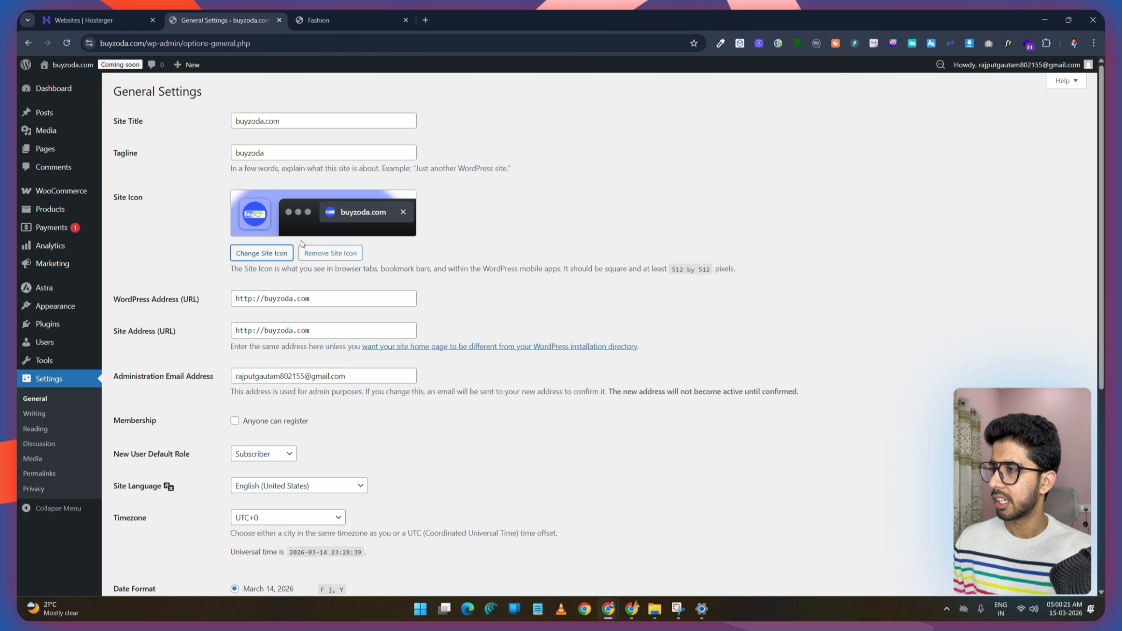
pyautogui.scroll(-1, 301, 243)
pyautogui.scroll(-5, 704, 353)
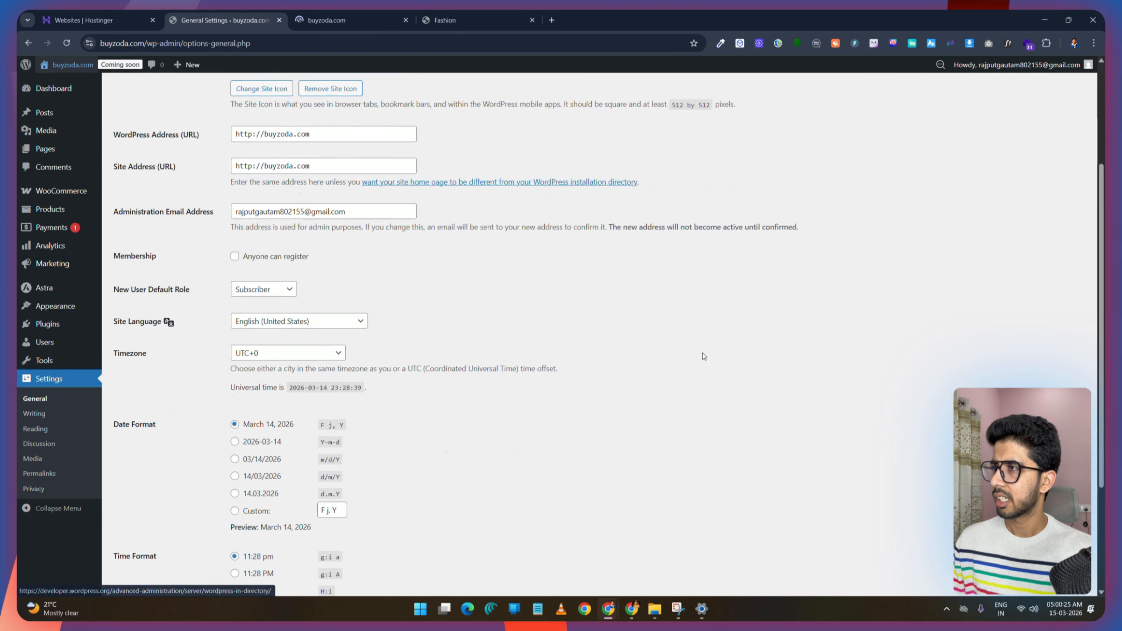
pyautogui.click(141, 542)
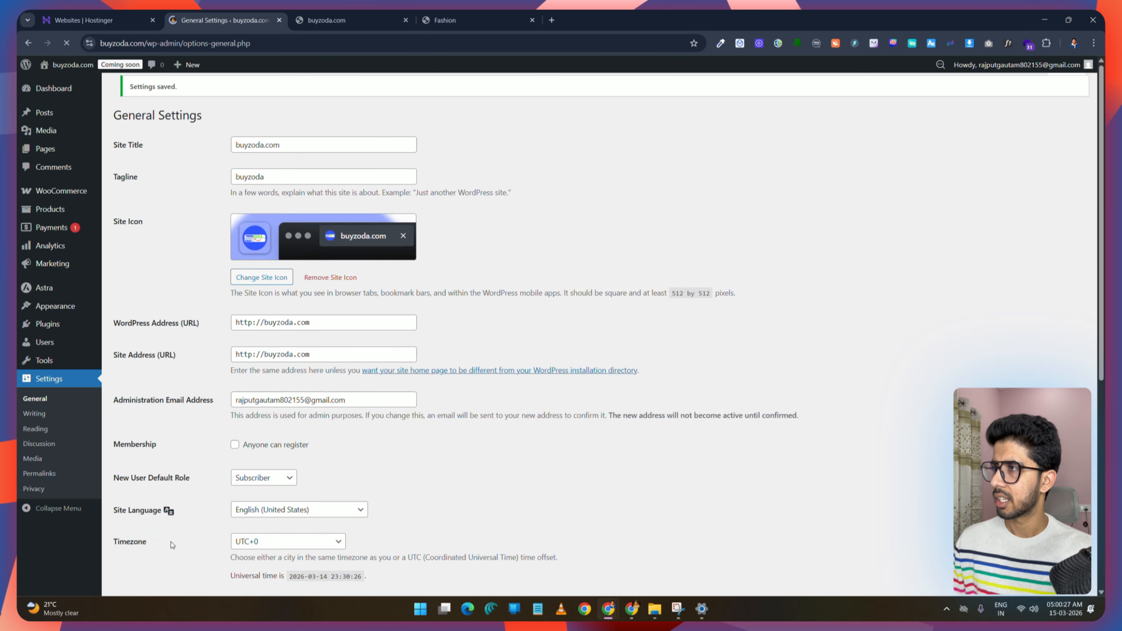
# Step: Open the site's front end in another tab to preview it
pyautogui.click(440, 20)
pyautogui.click(376, 14)
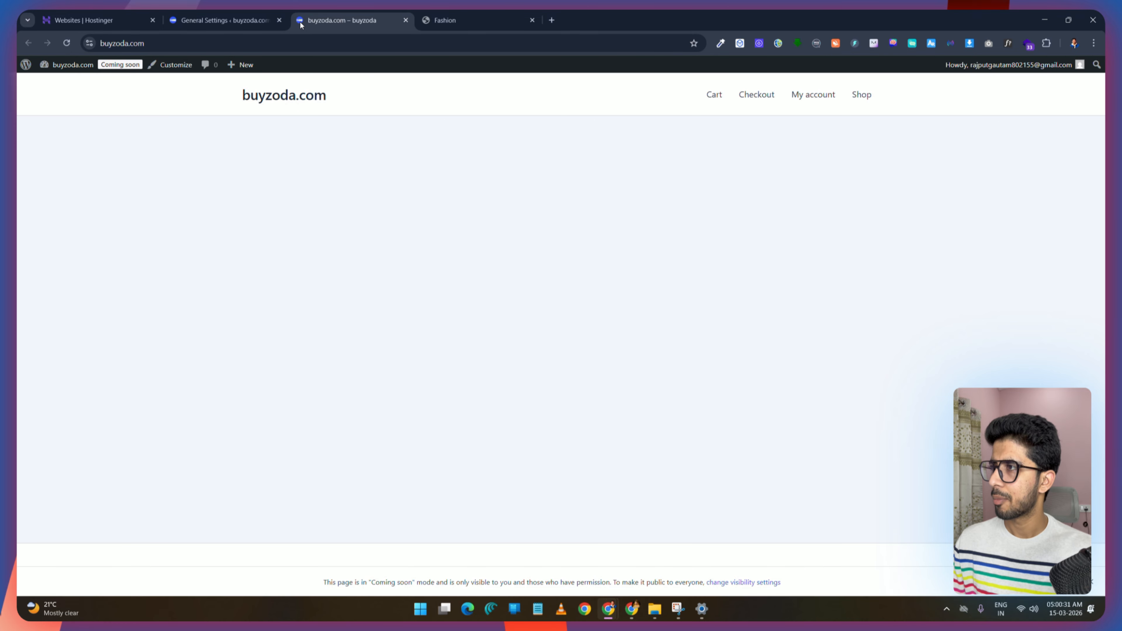
# Step: Return to the General Settings and set the timezone to Kolkata
pyautogui.click(221, 20)
pyautogui.scroll(-5, 164, 248)
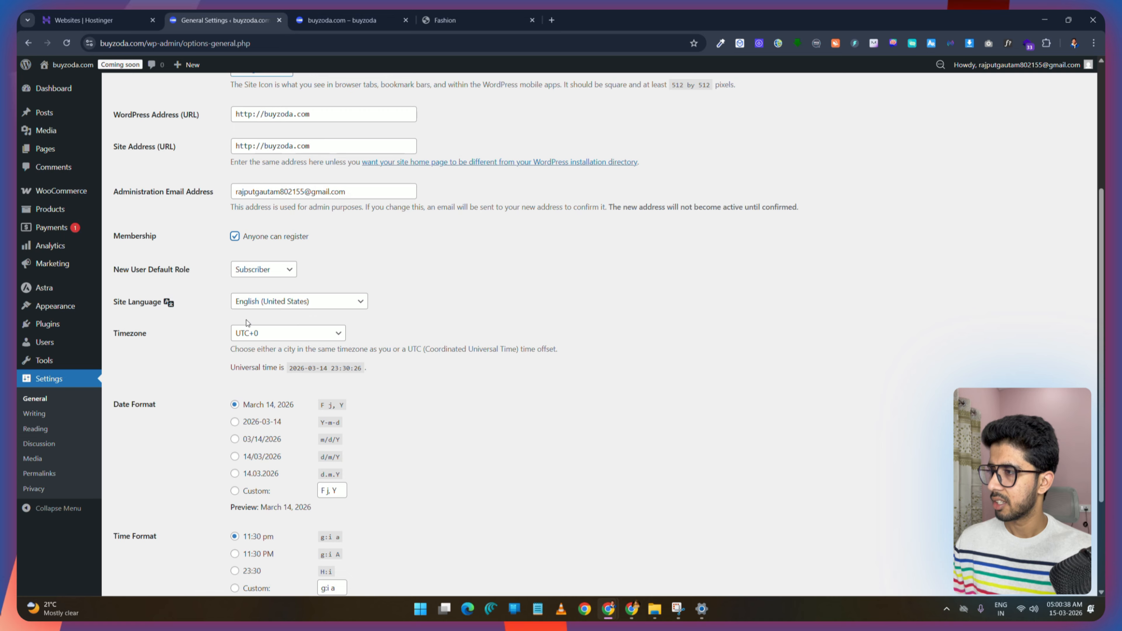
pyautogui.click(288, 333)
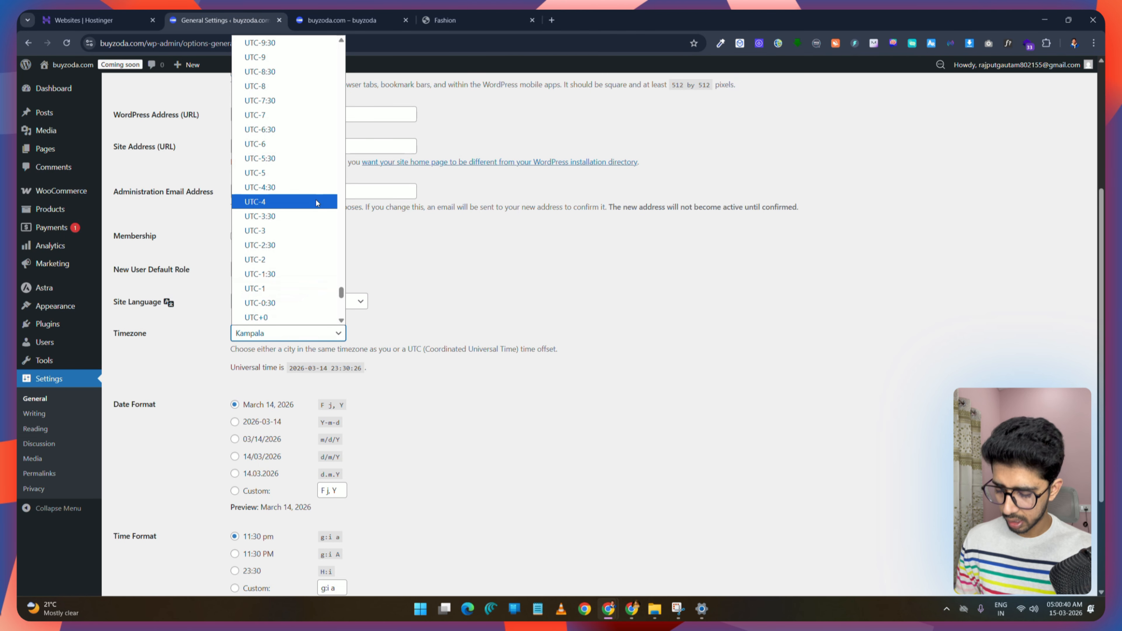
pyautogui.write('ku')
pyautogui.click(282, 288)
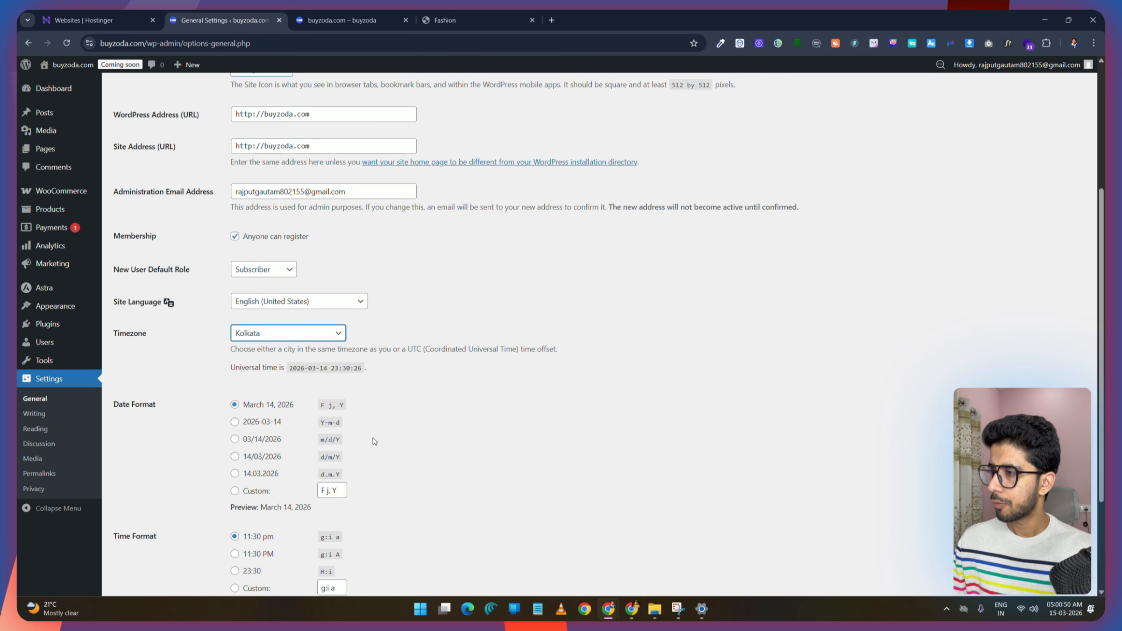
# Step: Set the date format to 03/14/2026 (m/d/Y) and the time format to 11:30 PM (g:i A)
pyautogui.scroll(-3, 270, 291)
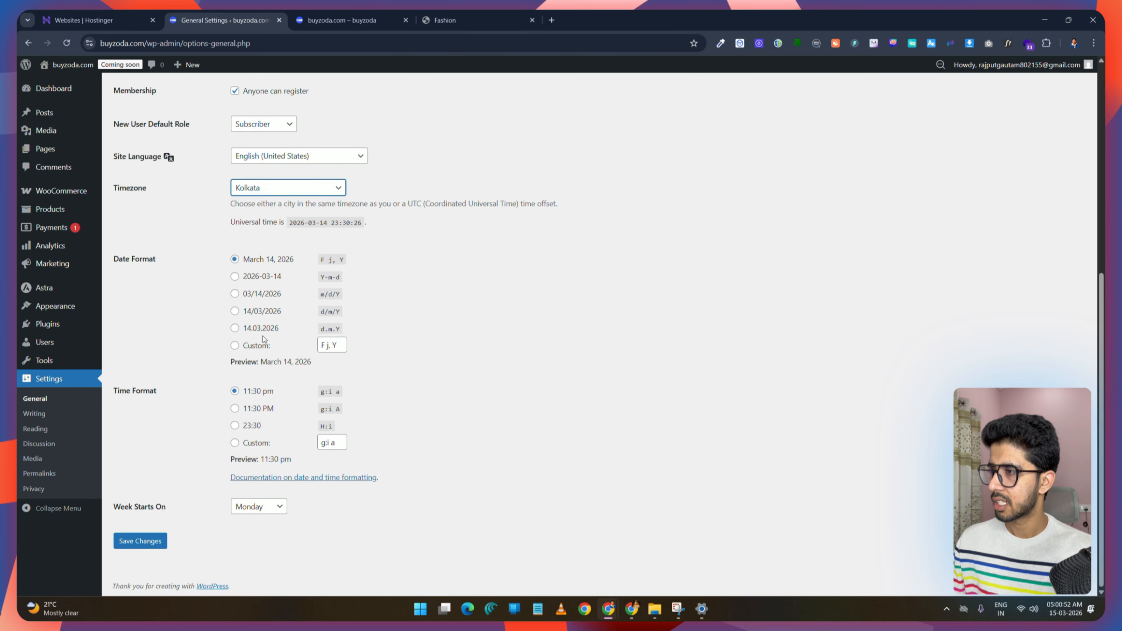
pyautogui.click(235, 293)
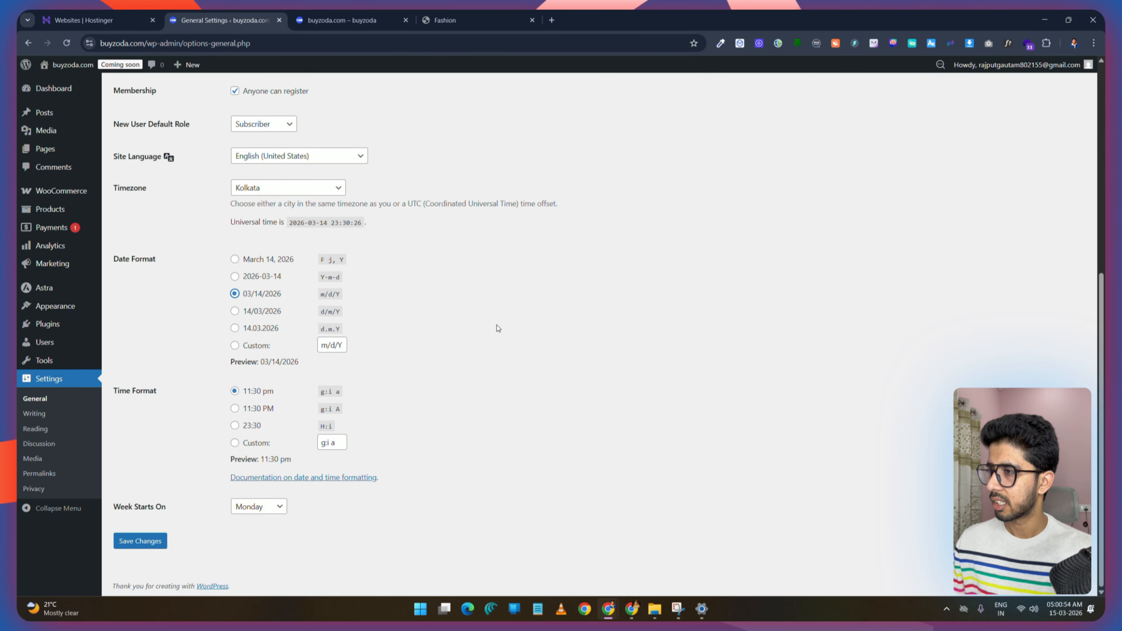
pyautogui.click(235, 408)
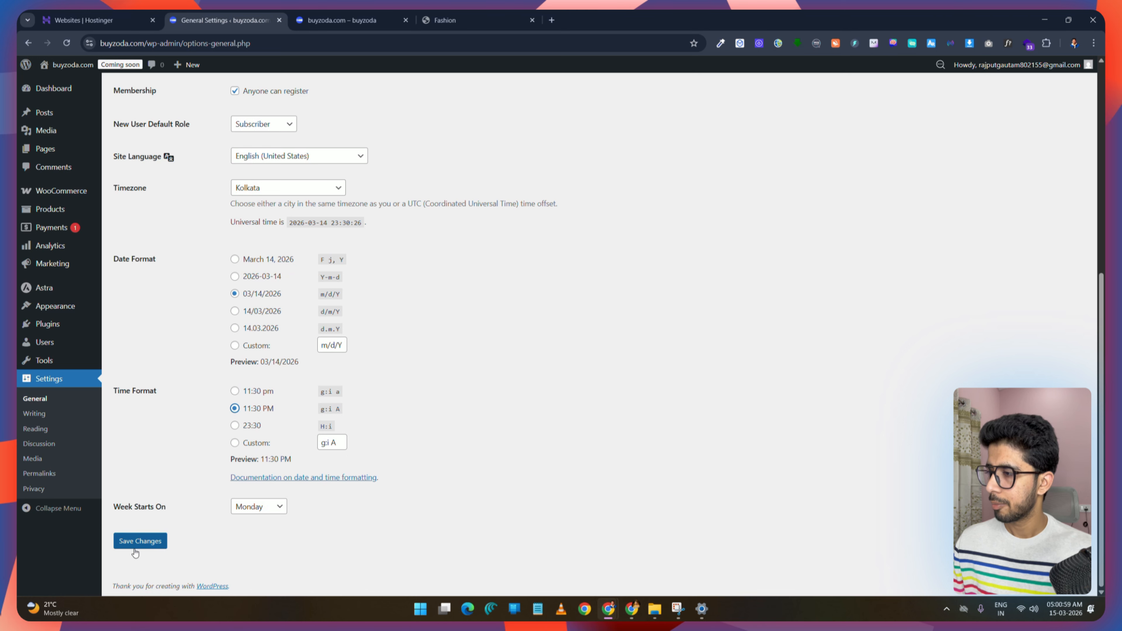
pyautogui.moveTo(174, 506); pyautogui.dragTo(211, 527)
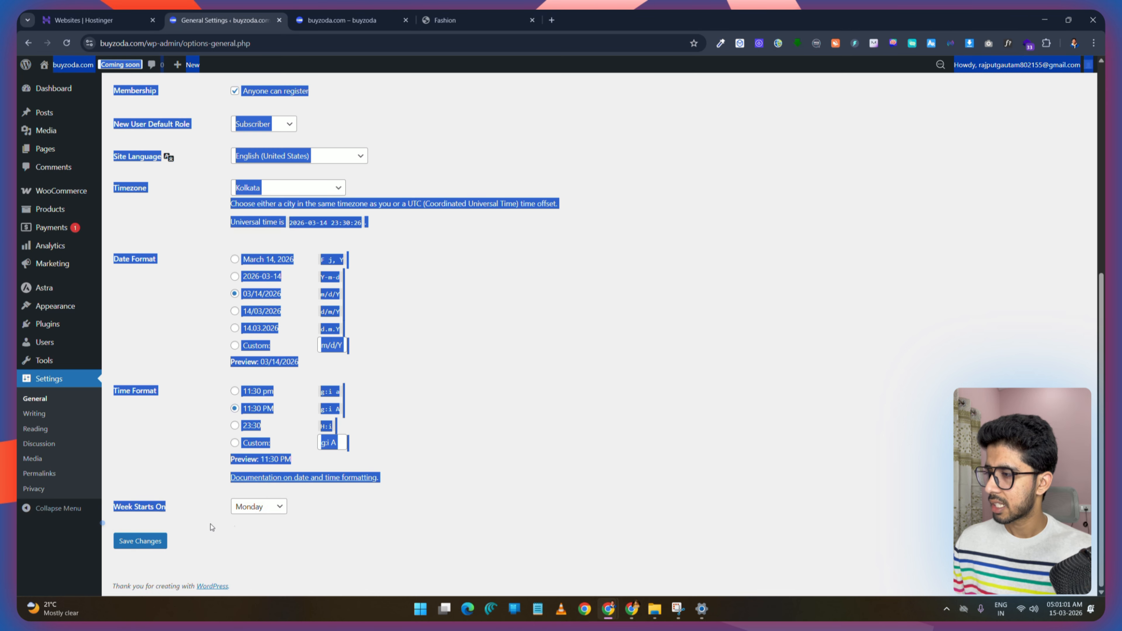
pyautogui.click(245, 528)
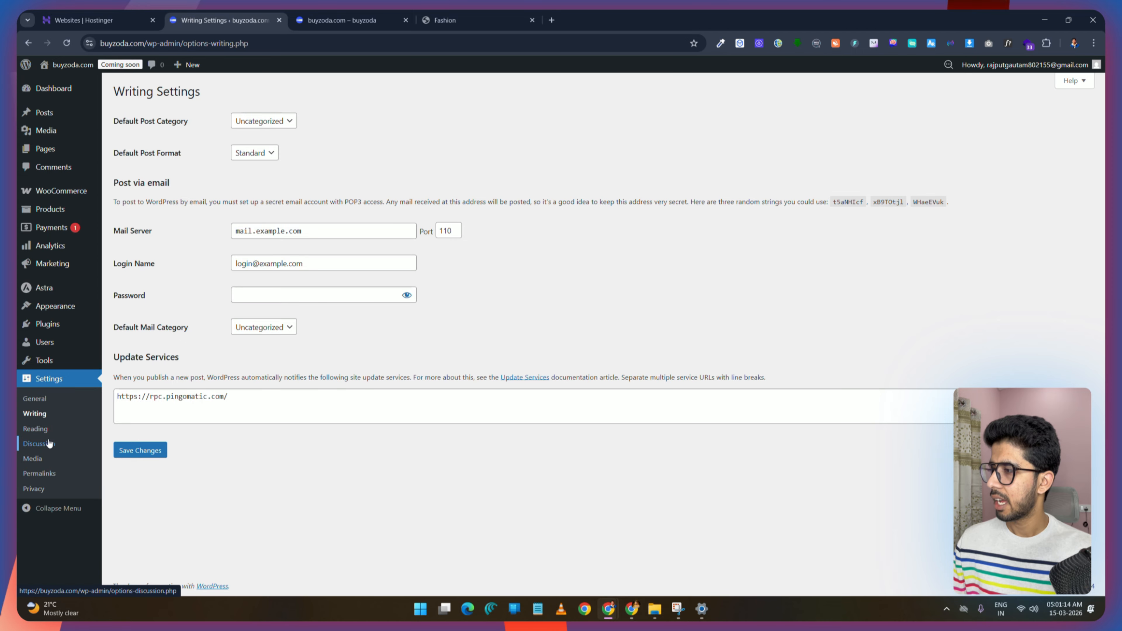
# Step: Open the Reading Settings, switch the homepage to a static page, and open the Homepage and Posts page lists
pyautogui.click(38, 428)
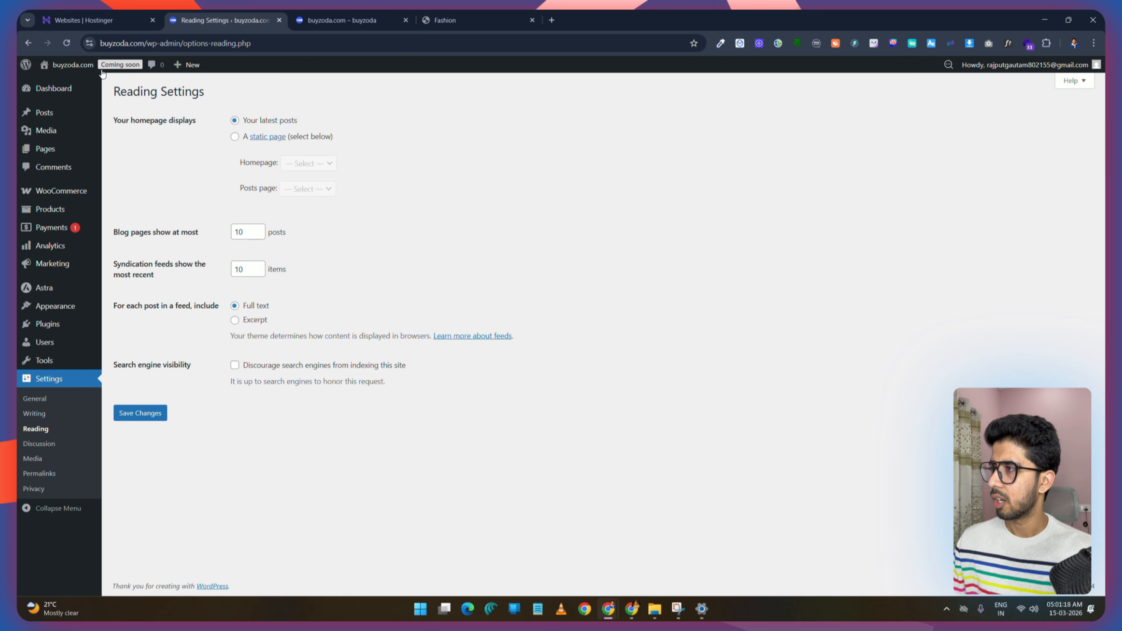
pyautogui.click(235, 137)
pyautogui.click(330, 164)
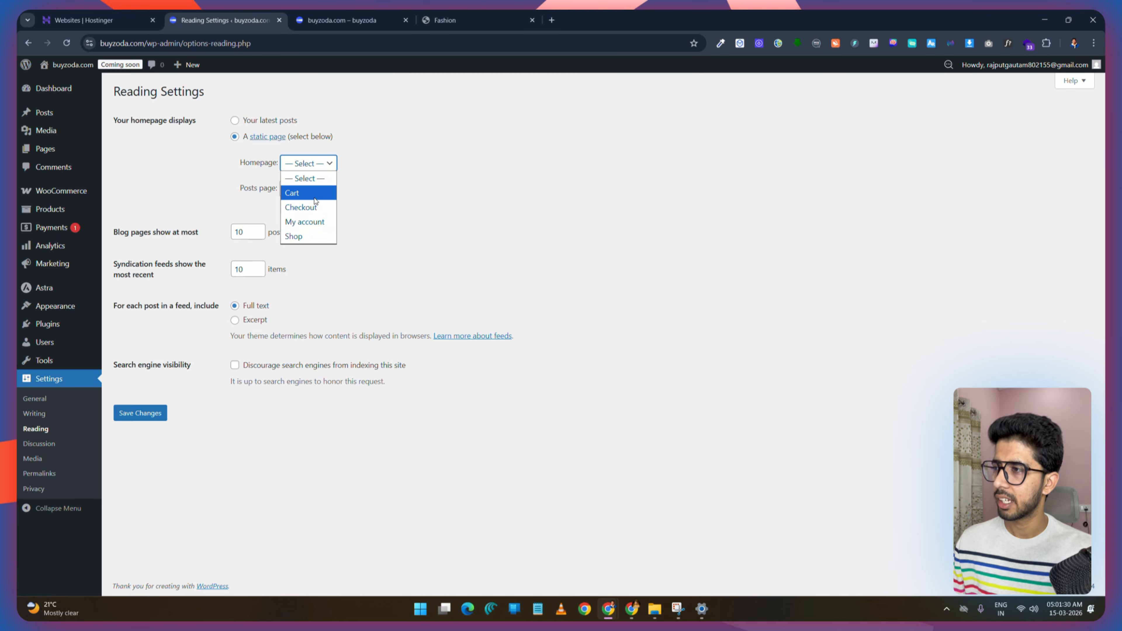
pyautogui.click(340, 243)
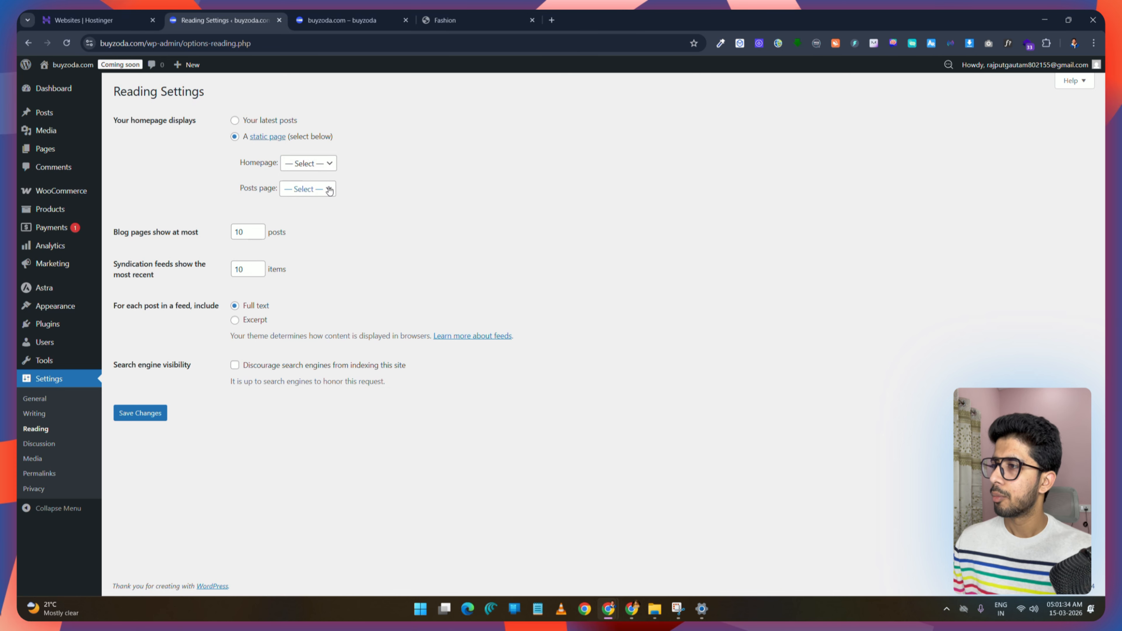
pyautogui.click(307, 189)
pyautogui.click(423, 237)
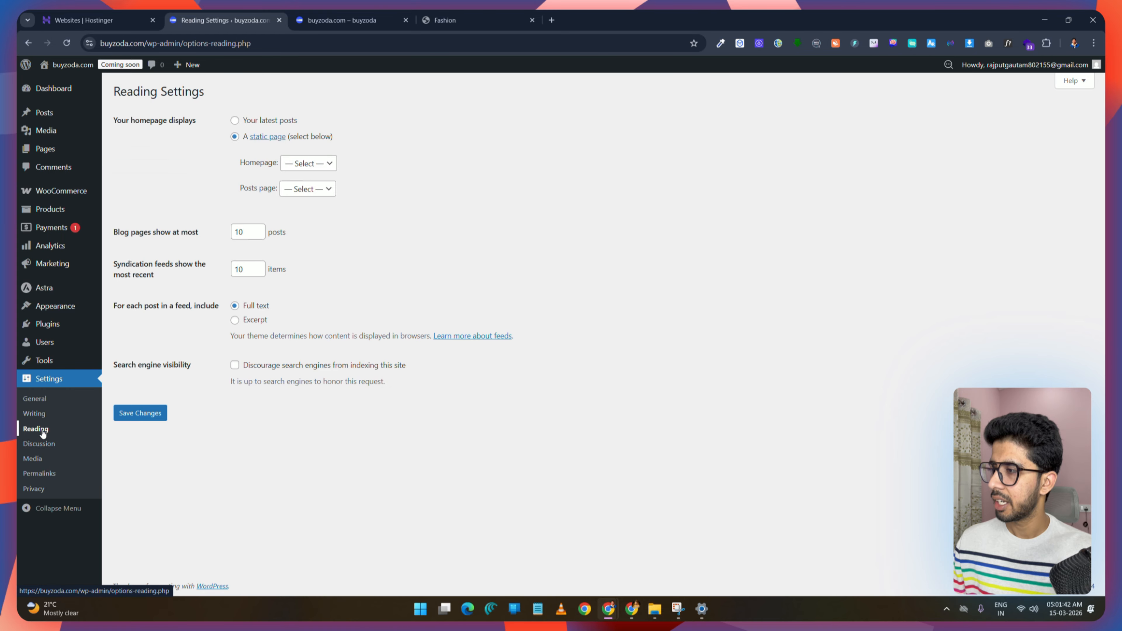
# Step: Create a new page titled Home
pyautogui.moveTo(53, 154)
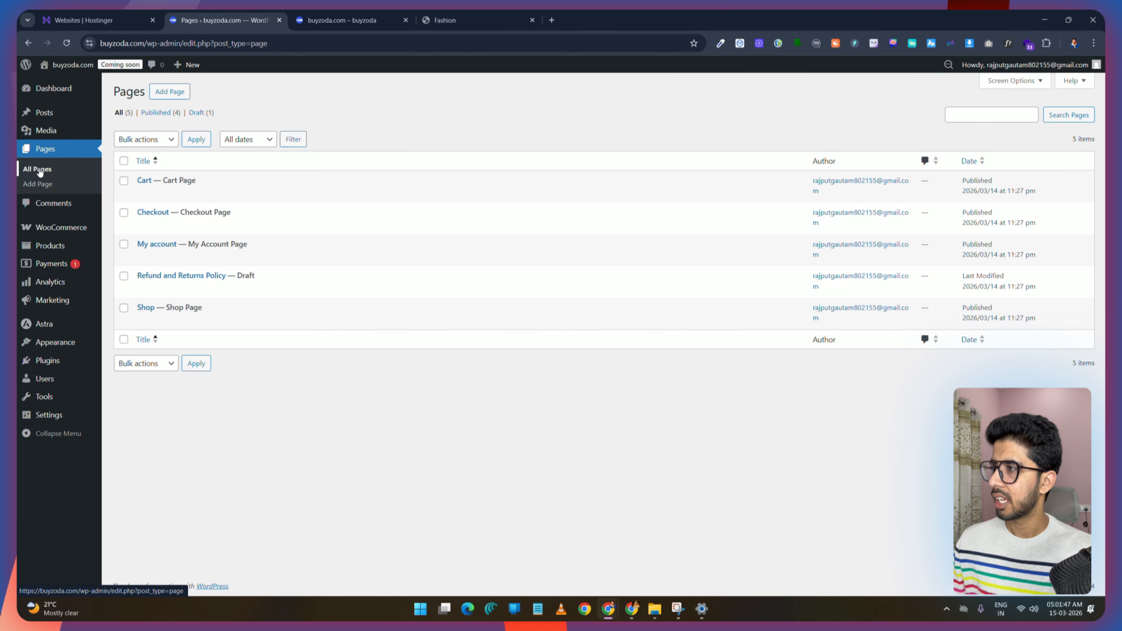
pyautogui.click(173, 93)
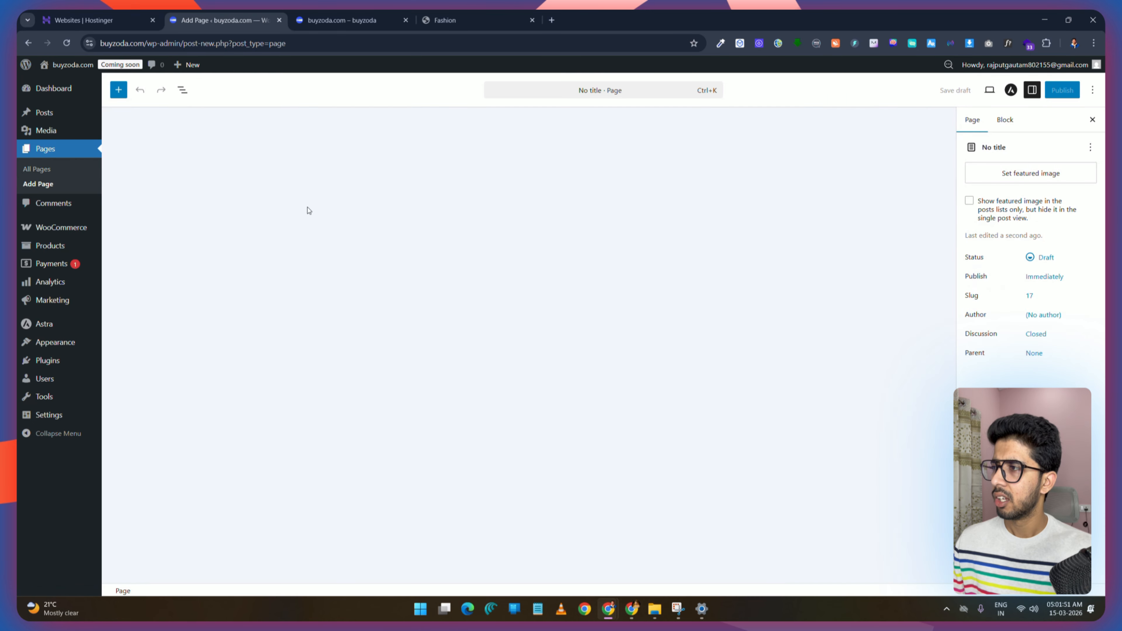
pyautogui.write('Ho')
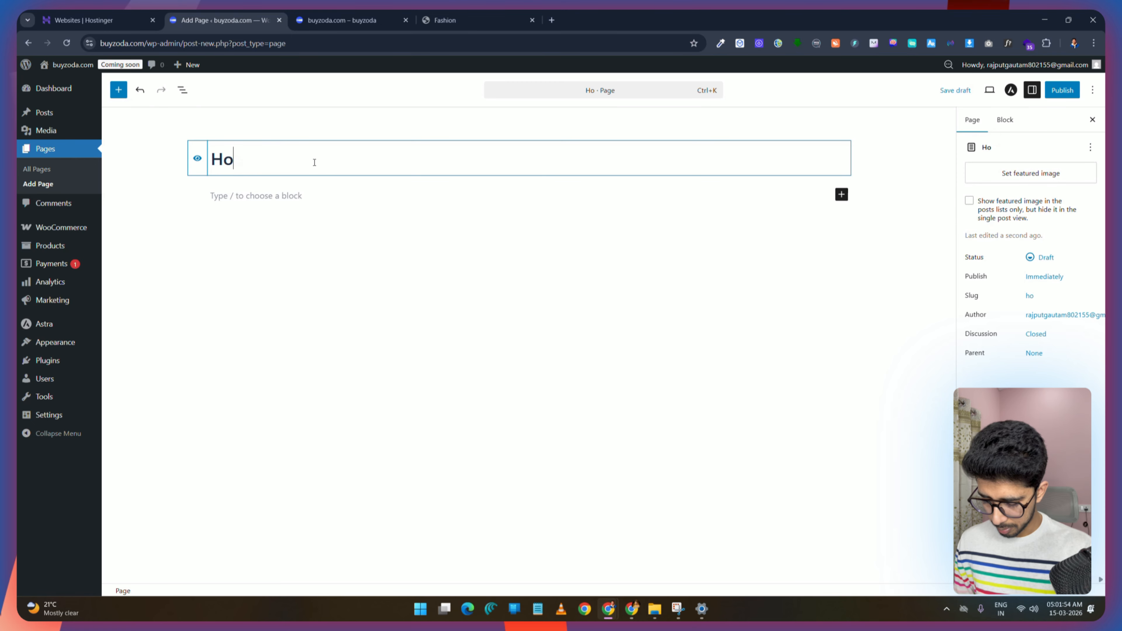
pyautogui.write('me')
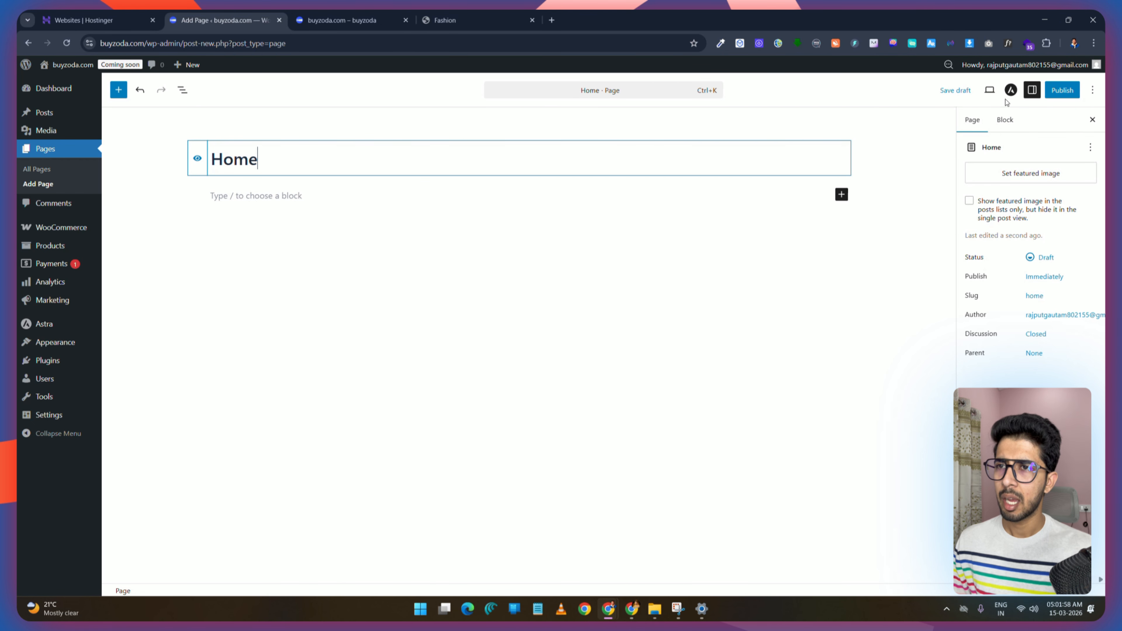
# Step: Set the Home page's Astra container layout to Full Width and its sidebar layout to No Sidebar
pyautogui.click(1011, 92)
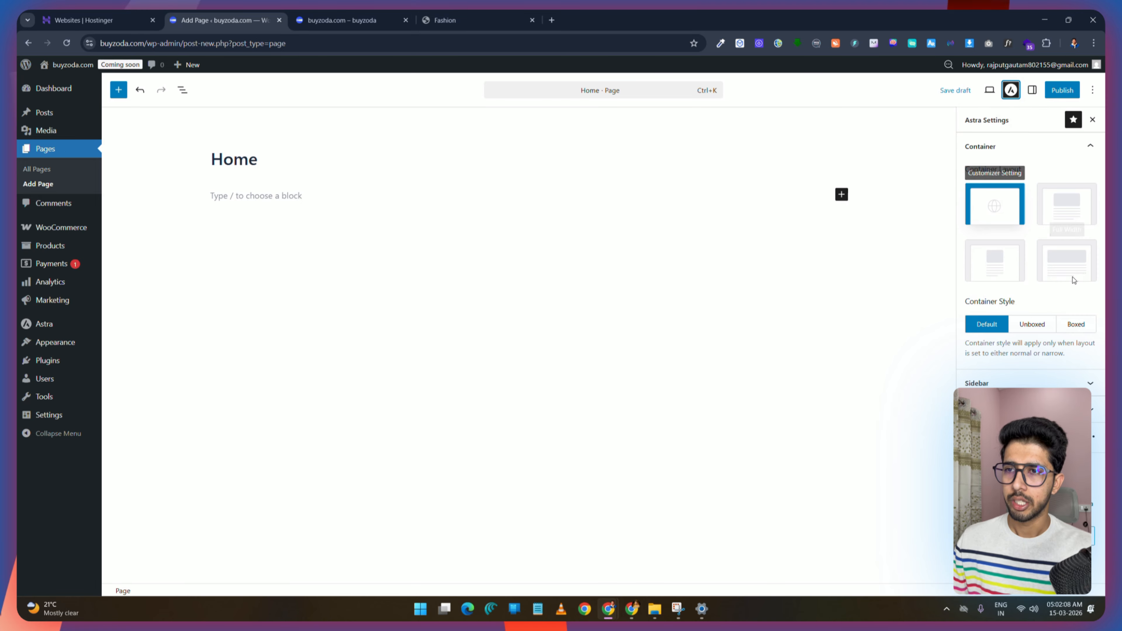
pyautogui.click(1066, 267)
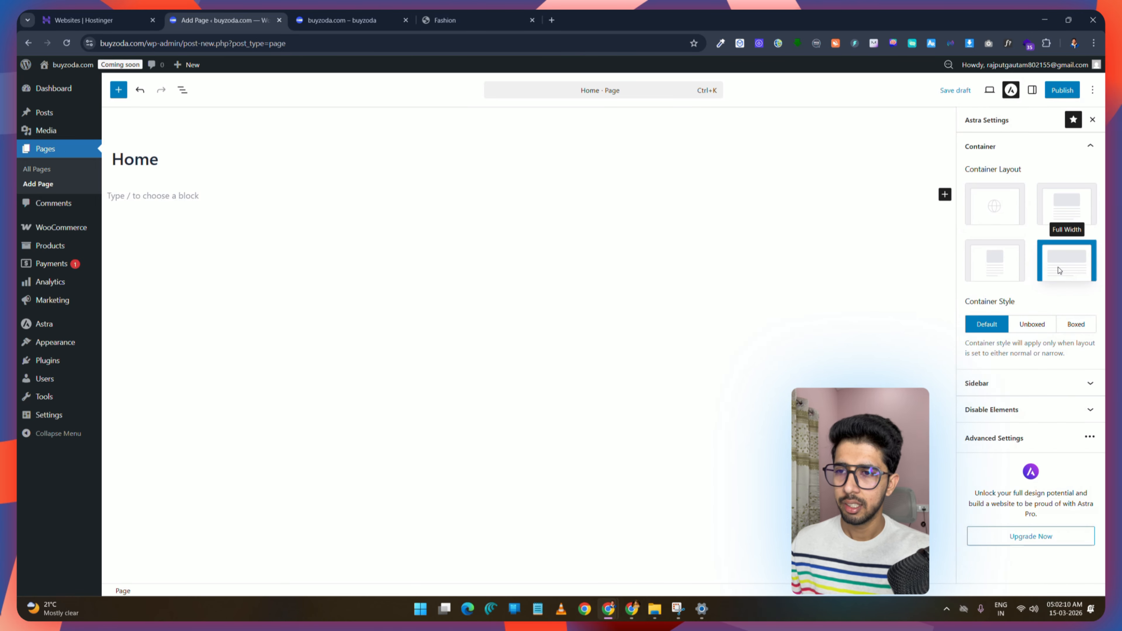
pyautogui.click(1058, 148)
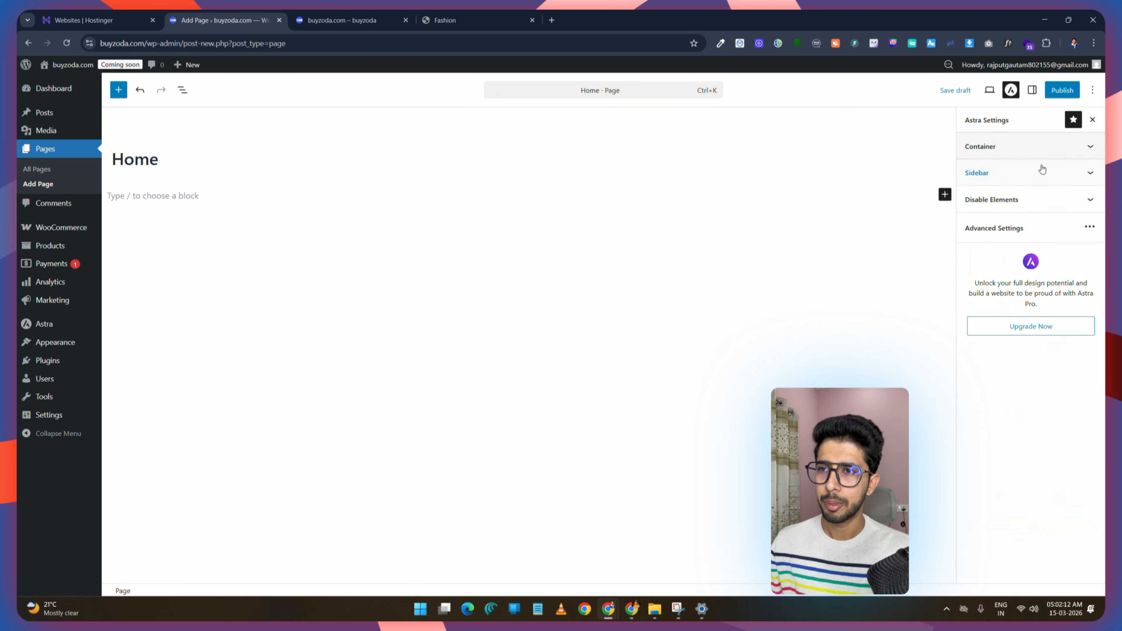
pyautogui.click(1055, 174)
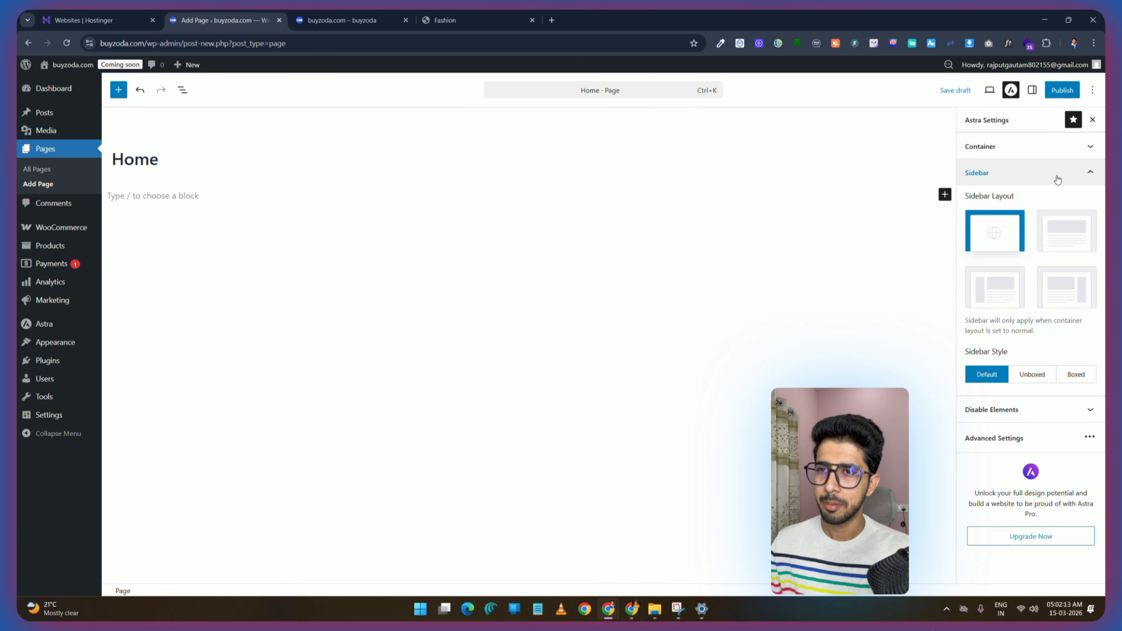
pyautogui.click(1067, 231)
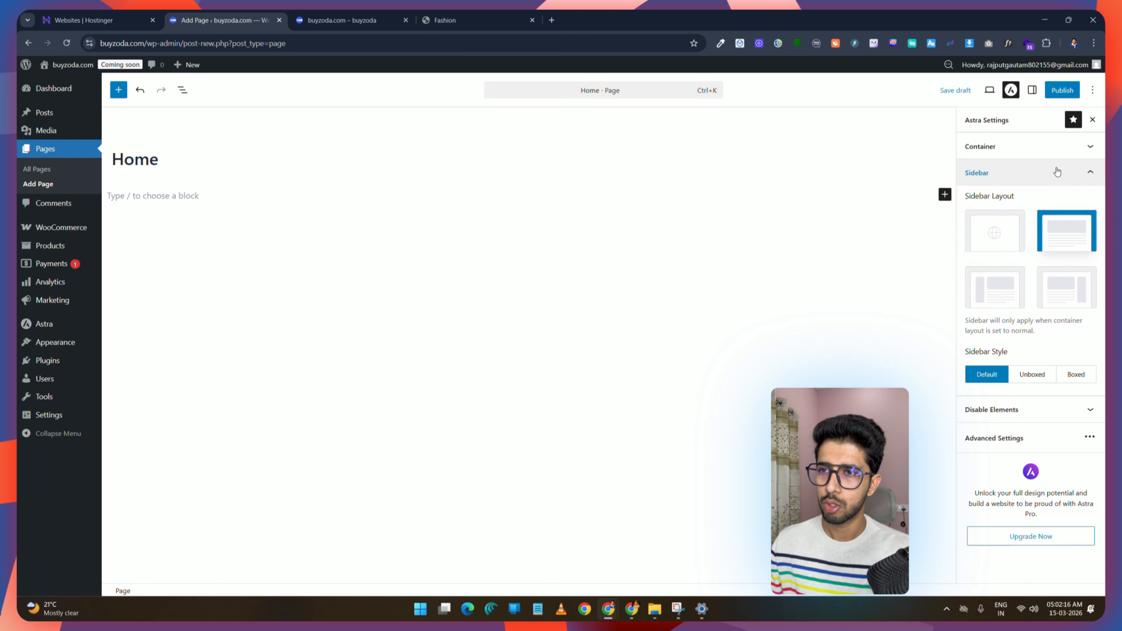
pyautogui.click(1057, 172)
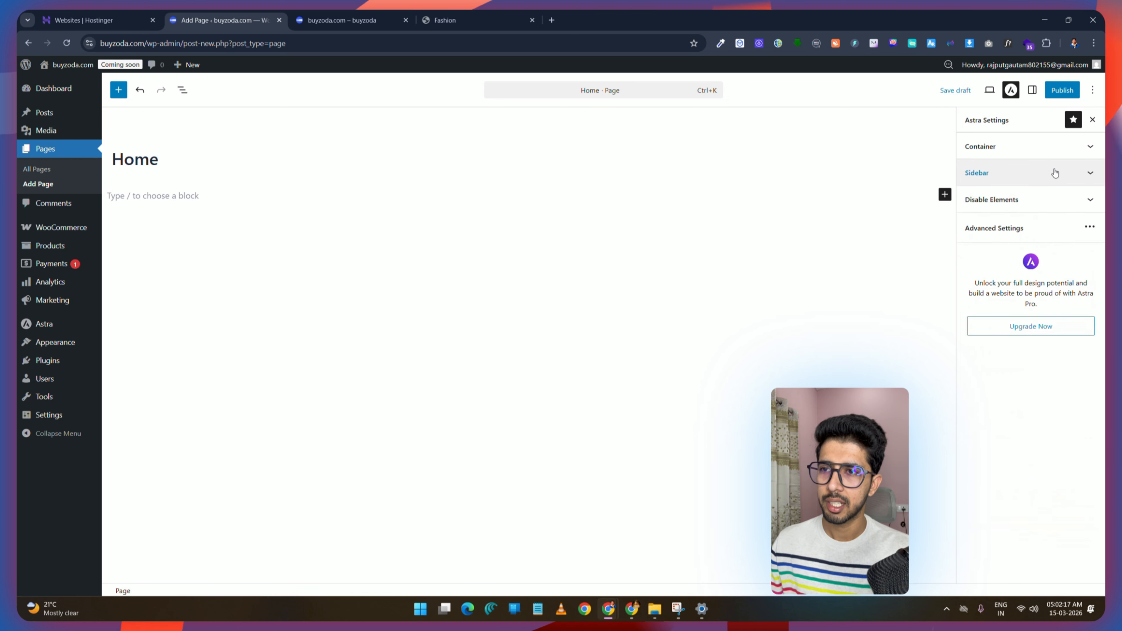
pyautogui.click(1059, 203)
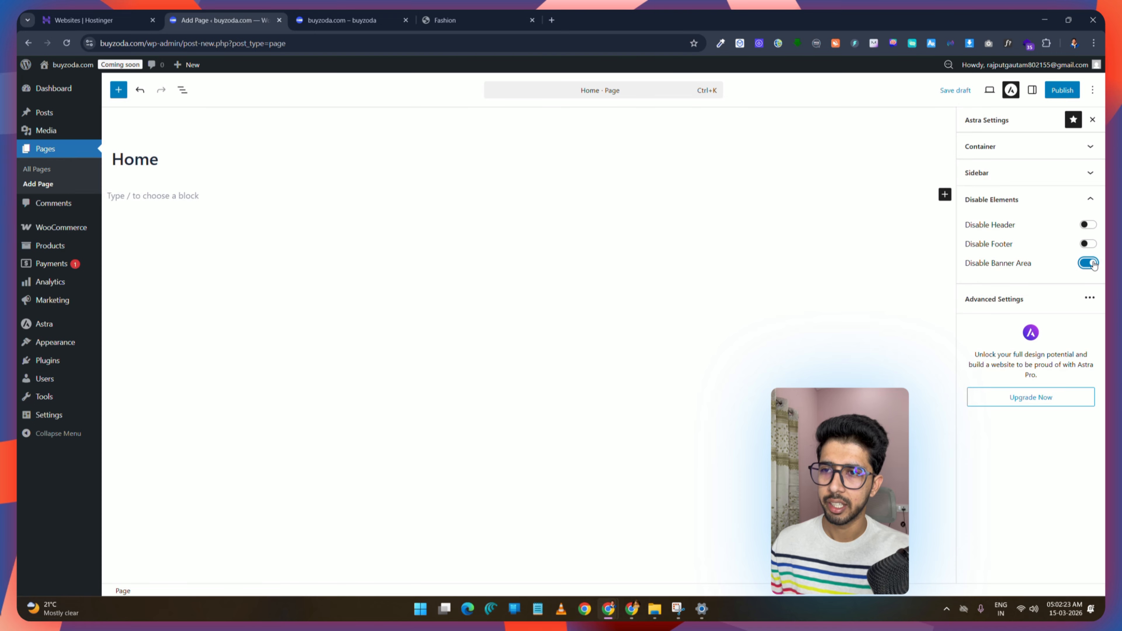
# Step: Publish the Home page and close the publish panel
pyautogui.click(1063, 90)
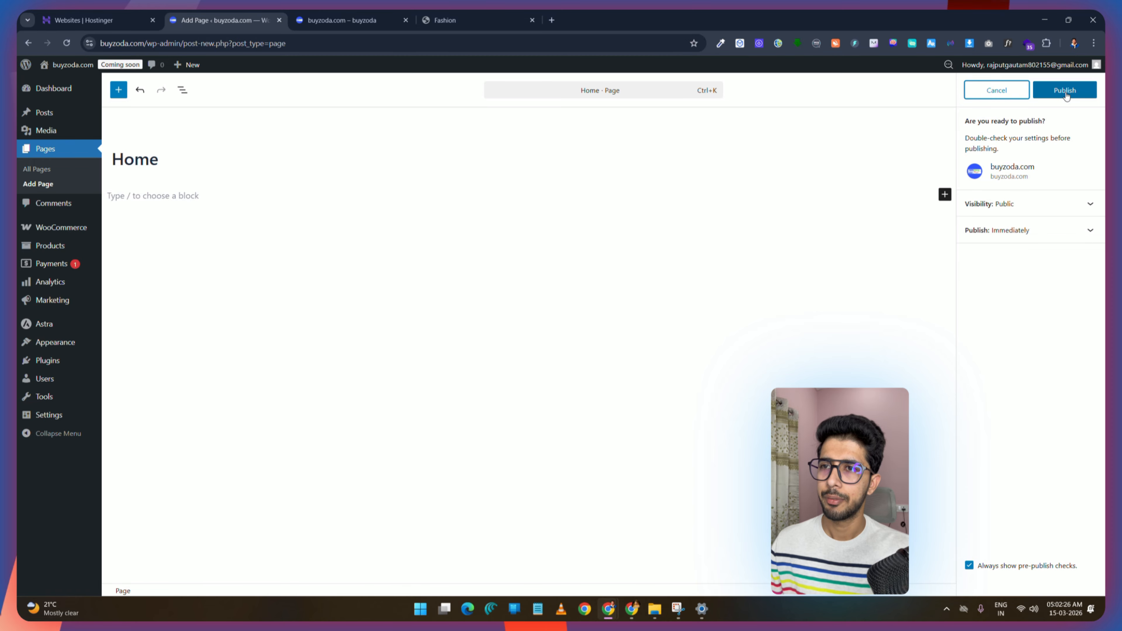
pyautogui.click(1065, 91)
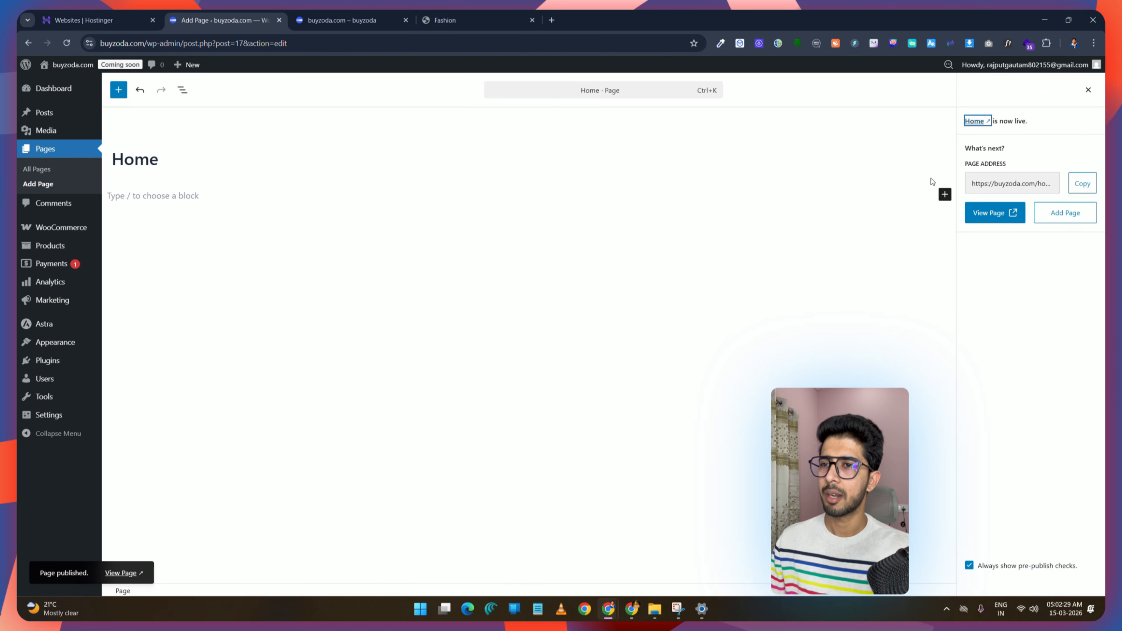
pyautogui.click(1088, 90)
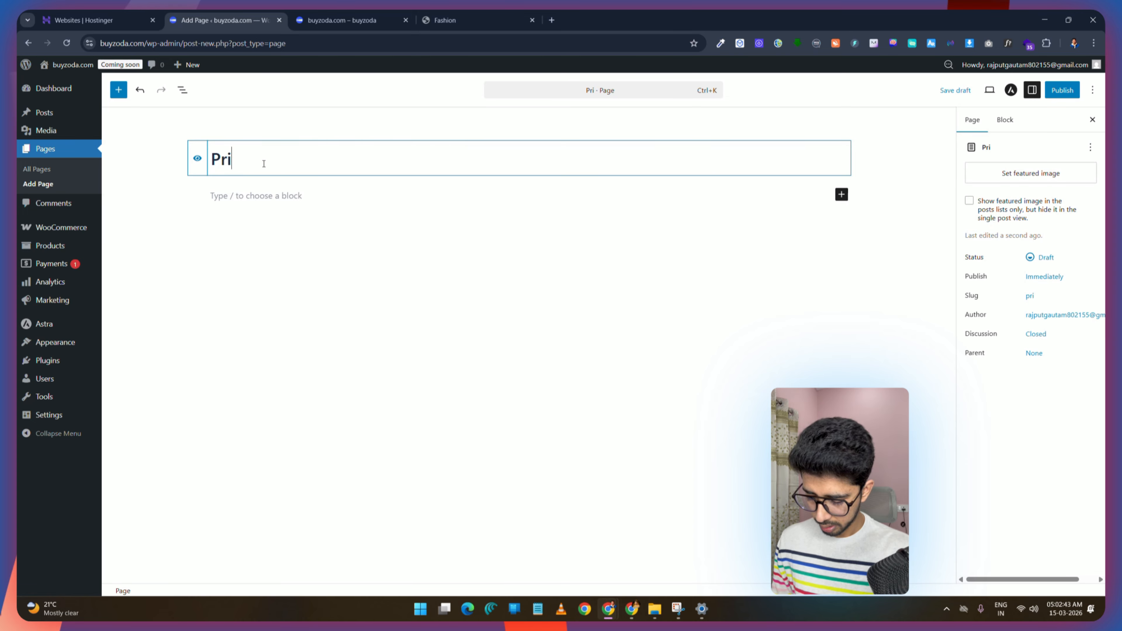
# Step: Title a new page Privacy Policy and give it a full-width, no-sidebar Astra layout, toggling Disable Banner Area
pyautogui.write('vacy Policy')
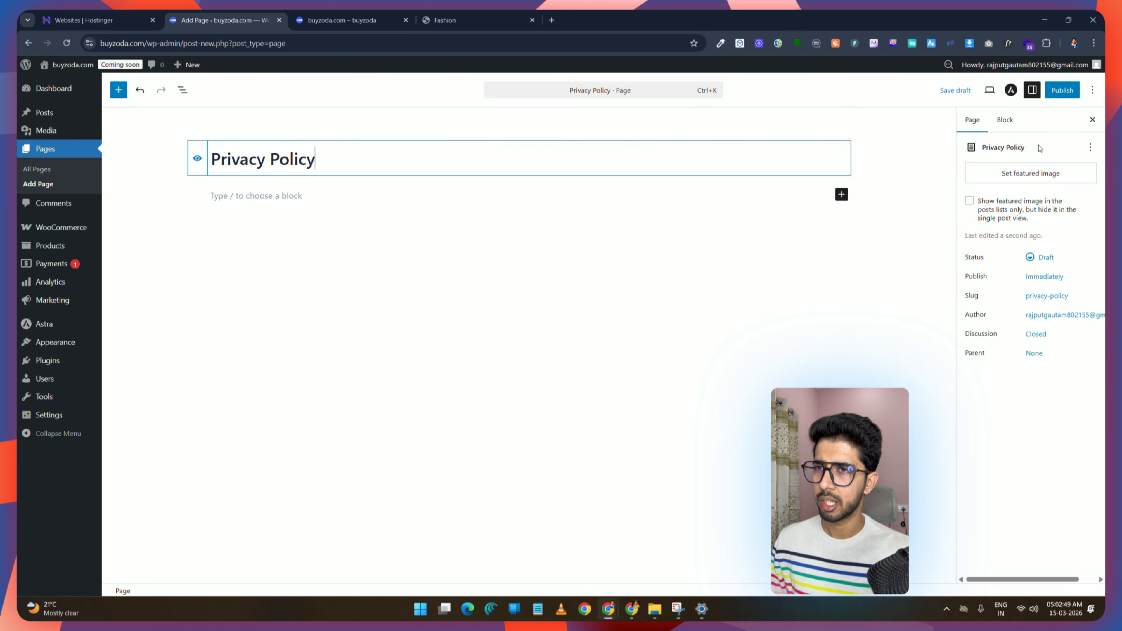
pyautogui.click(1010, 90)
pyautogui.click(1084, 262)
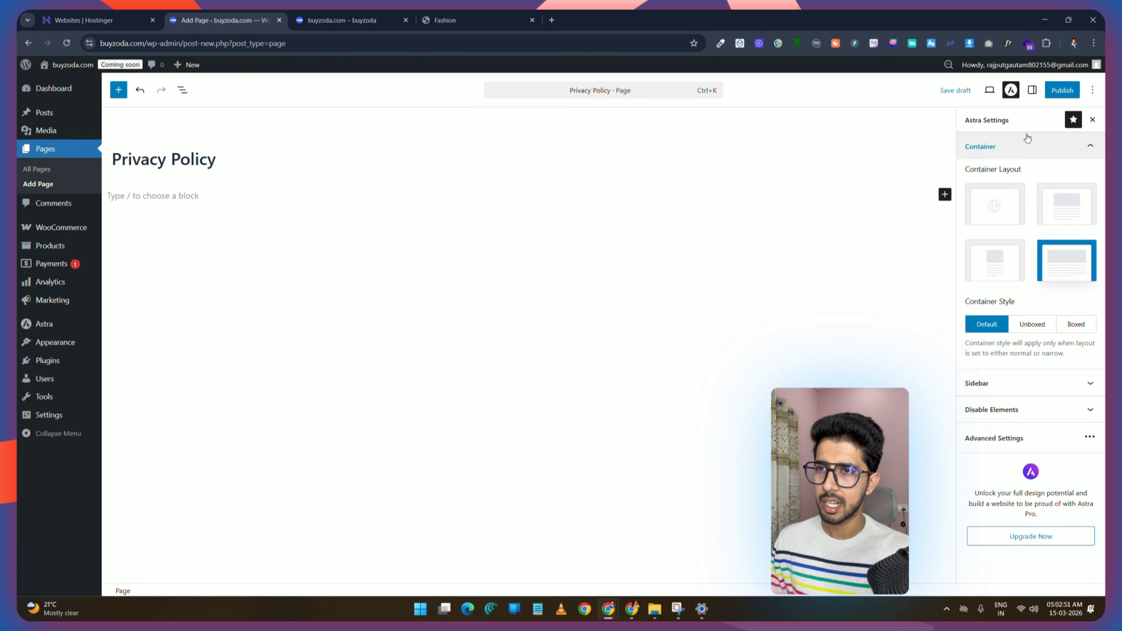
pyautogui.click(1016, 146)
pyautogui.click(1027, 174)
pyautogui.click(1075, 244)
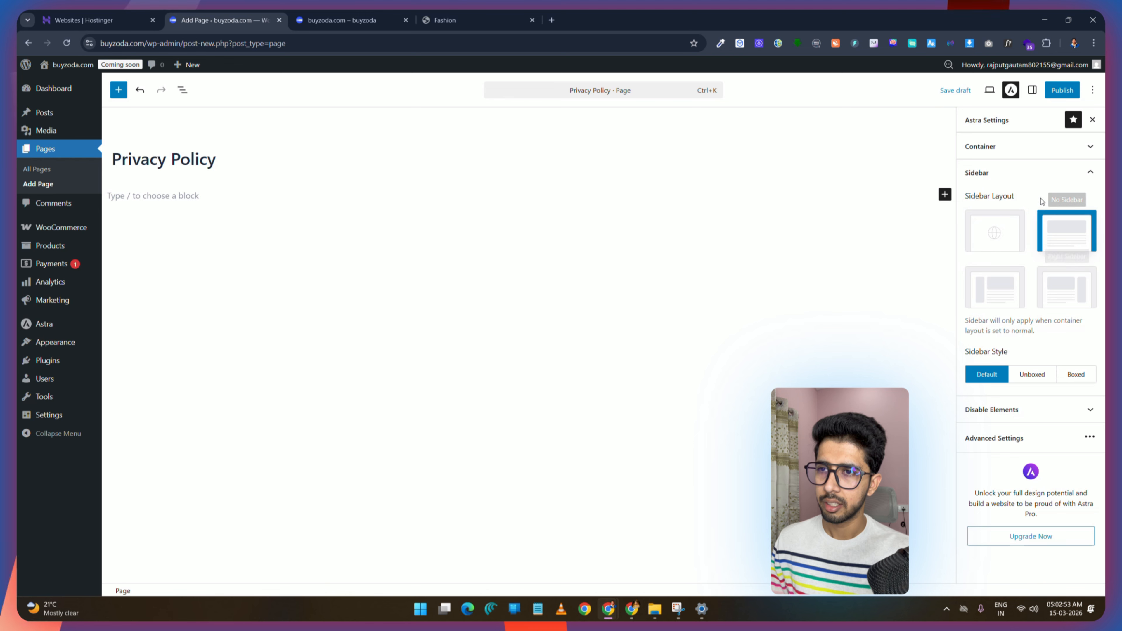
pyautogui.click(1017, 173)
pyautogui.click(1033, 201)
pyautogui.click(1088, 263)
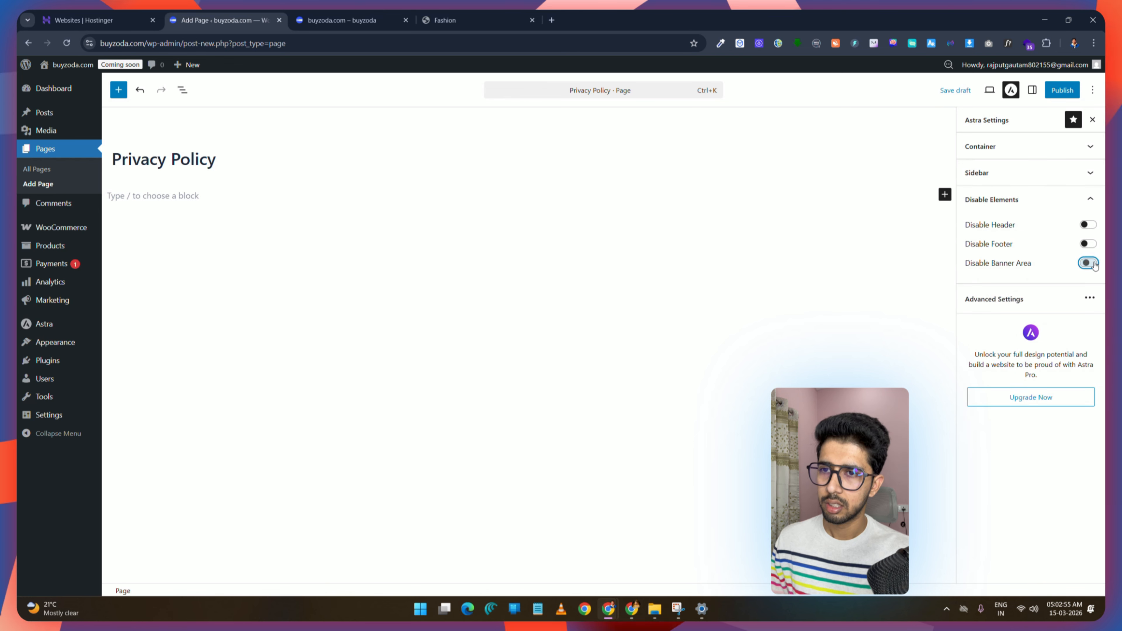
# Step: Publish the Privacy Policy page
pyautogui.click(1062, 89)
pyautogui.click(1051, 93)
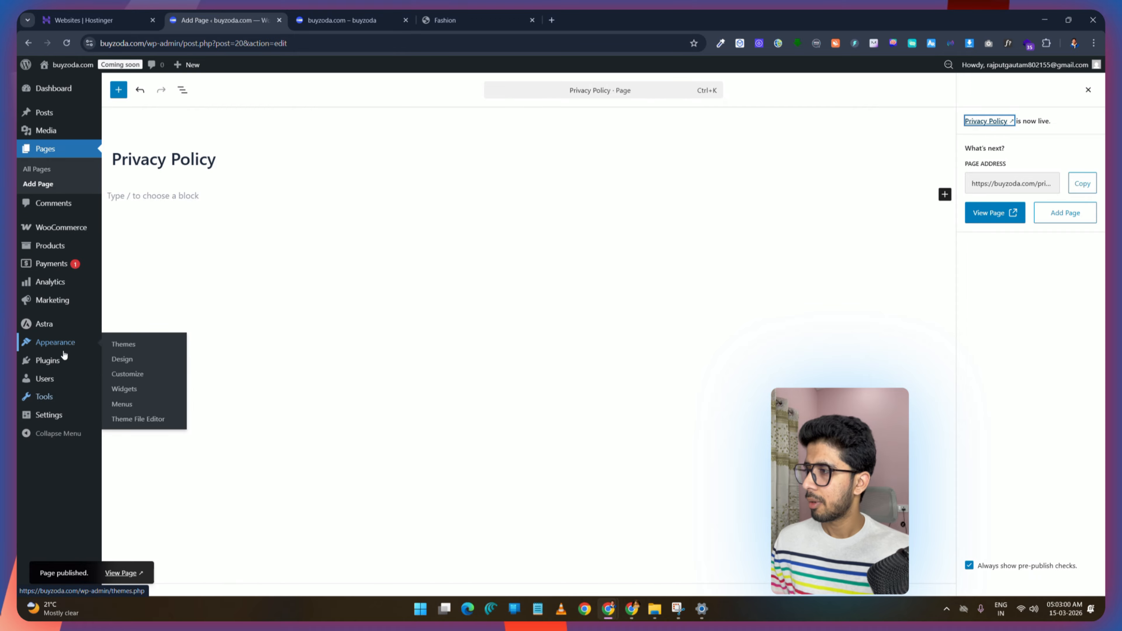
# Step: Set the static homepage to the Home page in the Reading Settings and save
pyautogui.moveTo(46, 415)
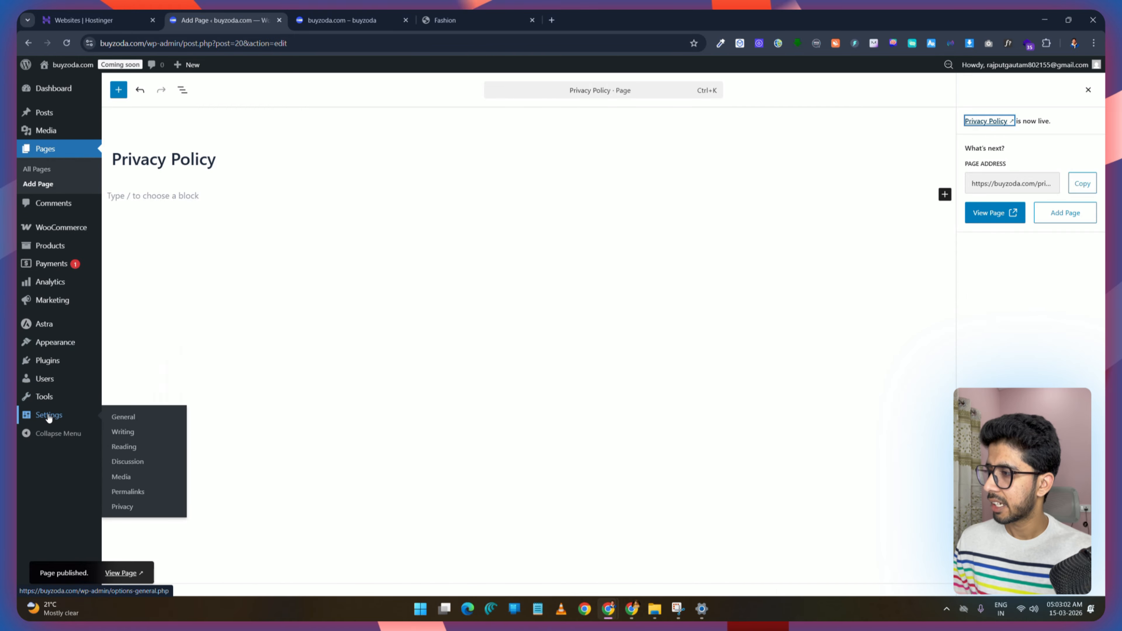
pyautogui.click(124, 447)
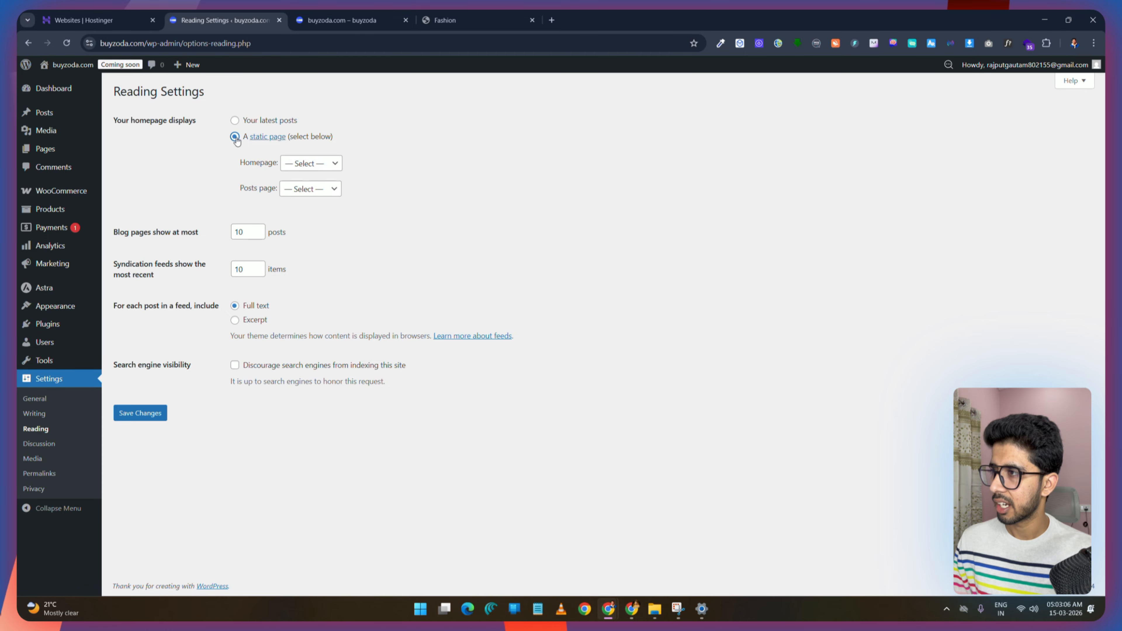
pyautogui.click(310, 165)
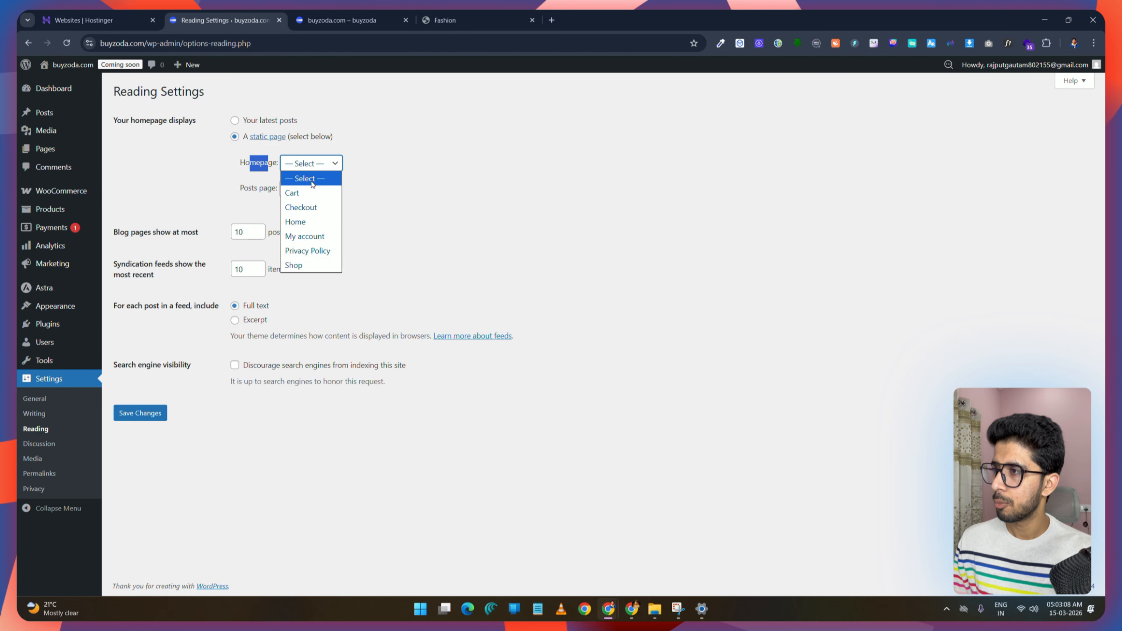
pyautogui.click(311, 223)
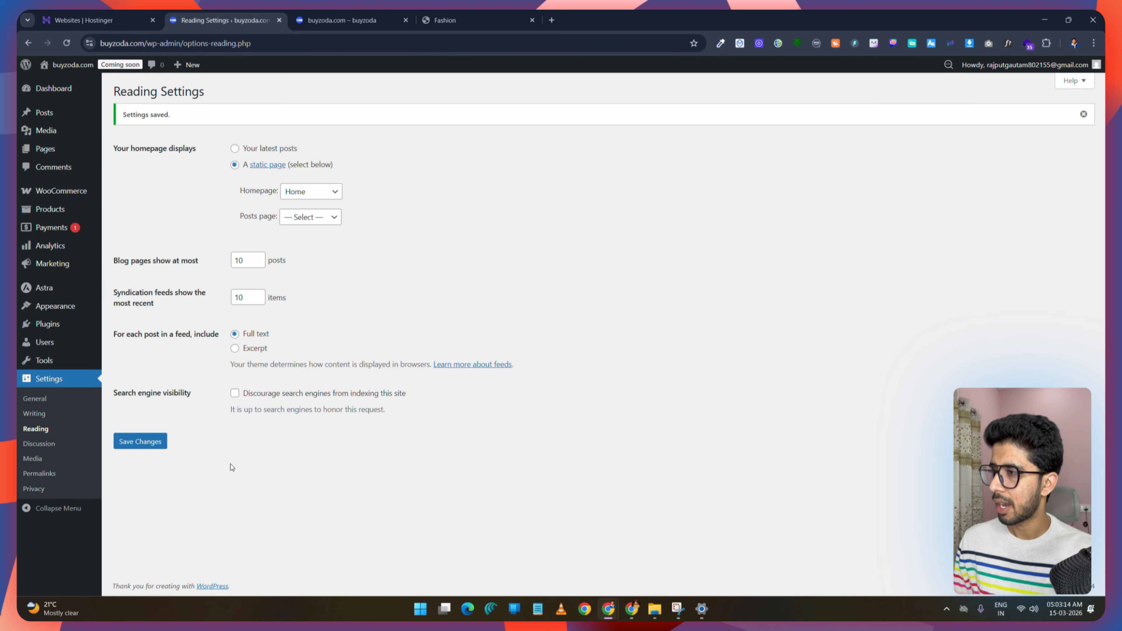
# Step: Review the Discussion, Media and Permalink settings pages
pyautogui.click(38, 445)
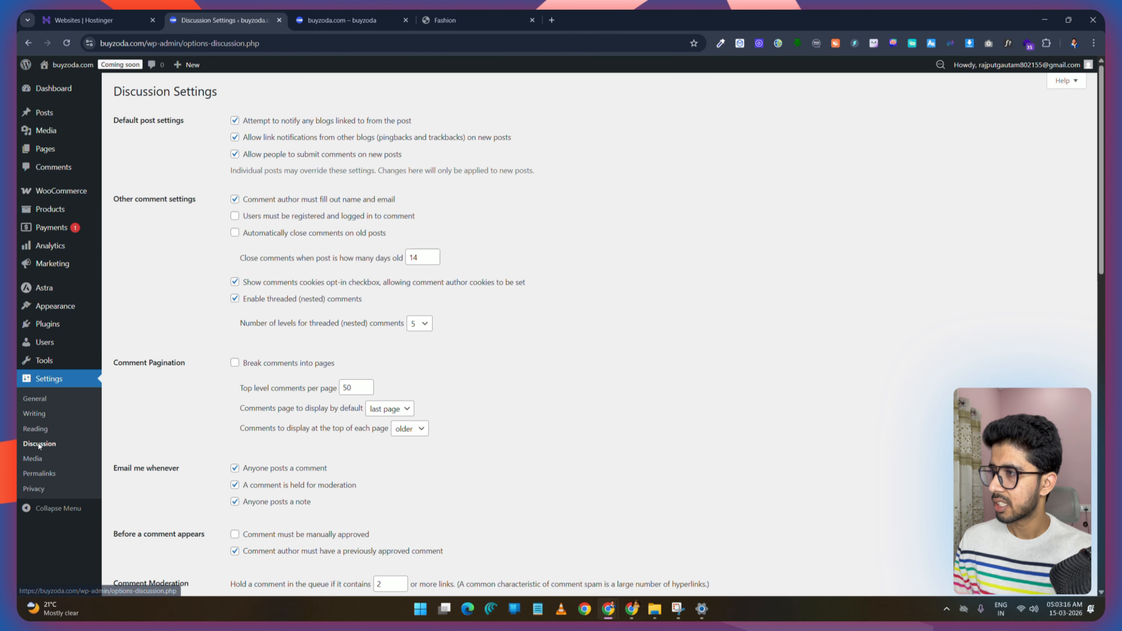
pyautogui.scroll(-12, 326, 144)
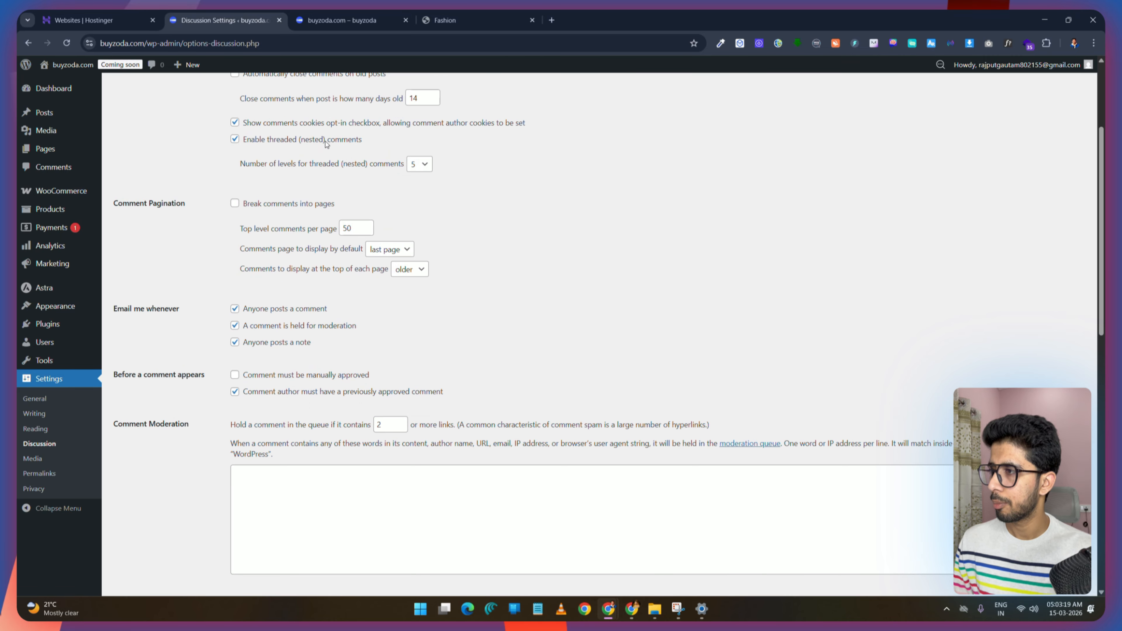
pyautogui.scroll(-6, 347, 332)
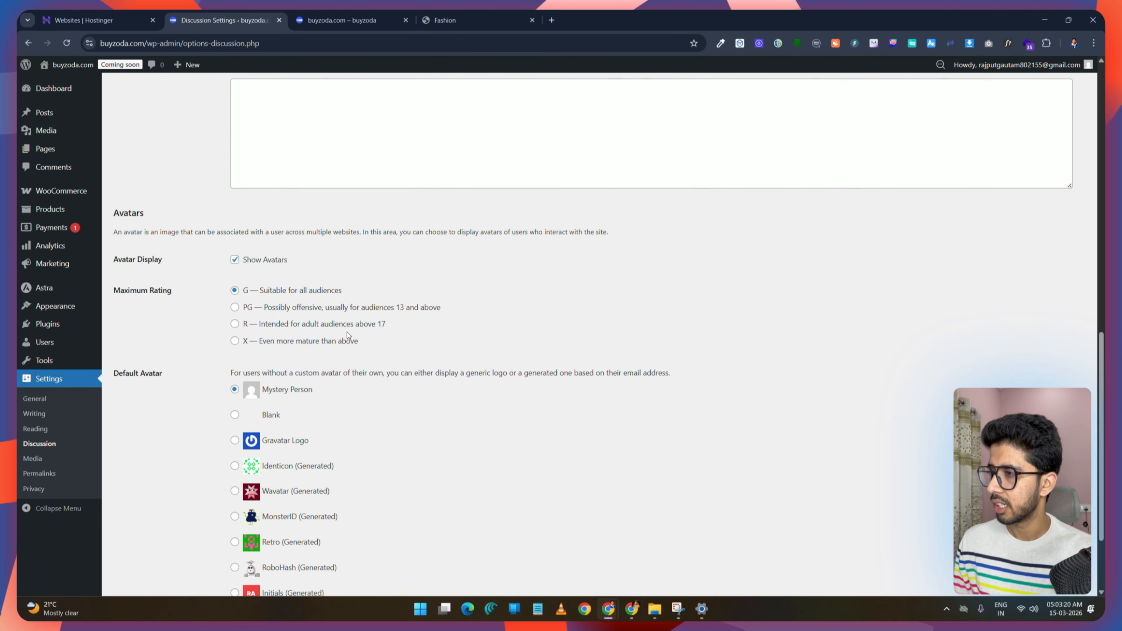
pyautogui.click(33, 458)
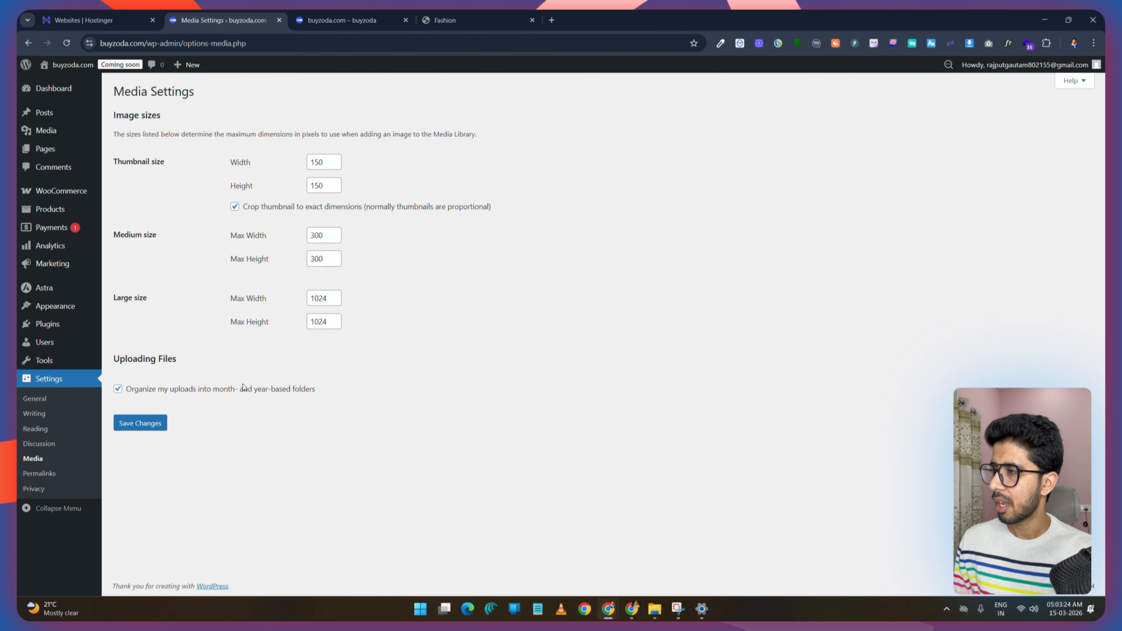
pyautogui.click(39, 473)
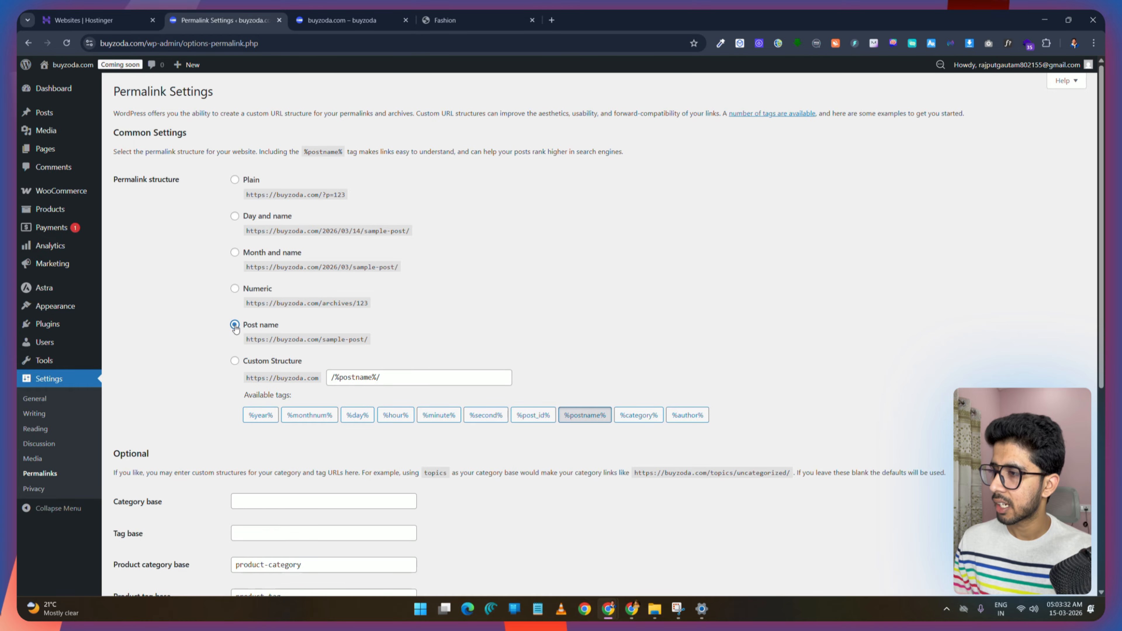
pyautogui.scroll(-6, 230, 331)
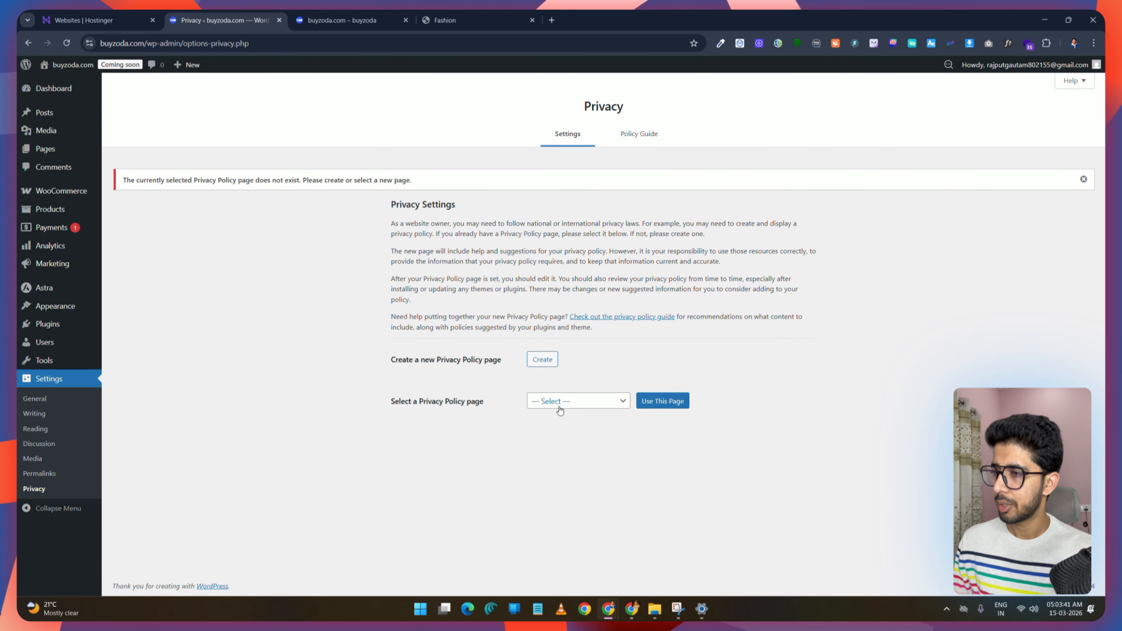
# Step: Select Privacy Policy as the site's privacy policy page
pyautogui.click(600, 403)
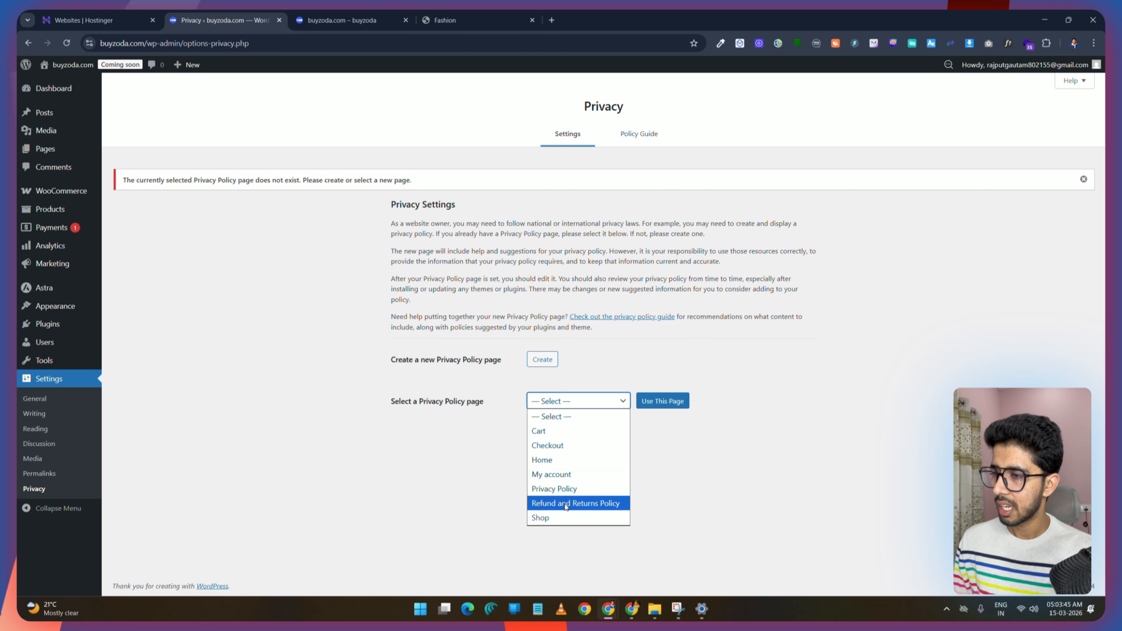
pyautogui.click(561, 491)
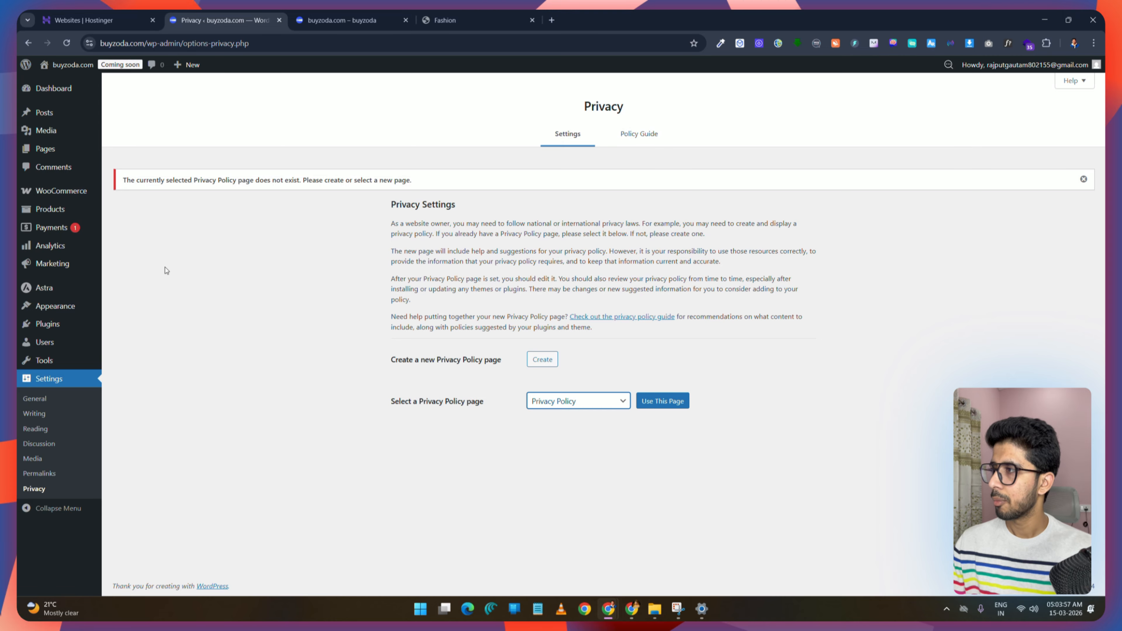
# Step: Open the WooCommerce general settings and dismiss the Astra promotion notice
pyautogui.moveTo(72, 190)
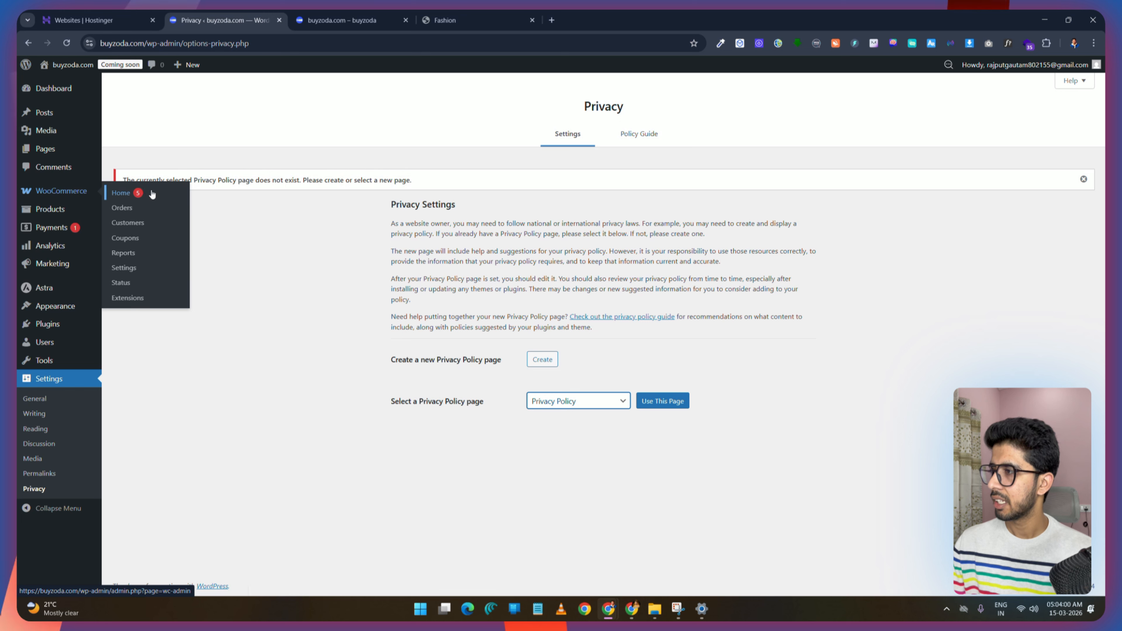
pyautogui.click(128, 271)
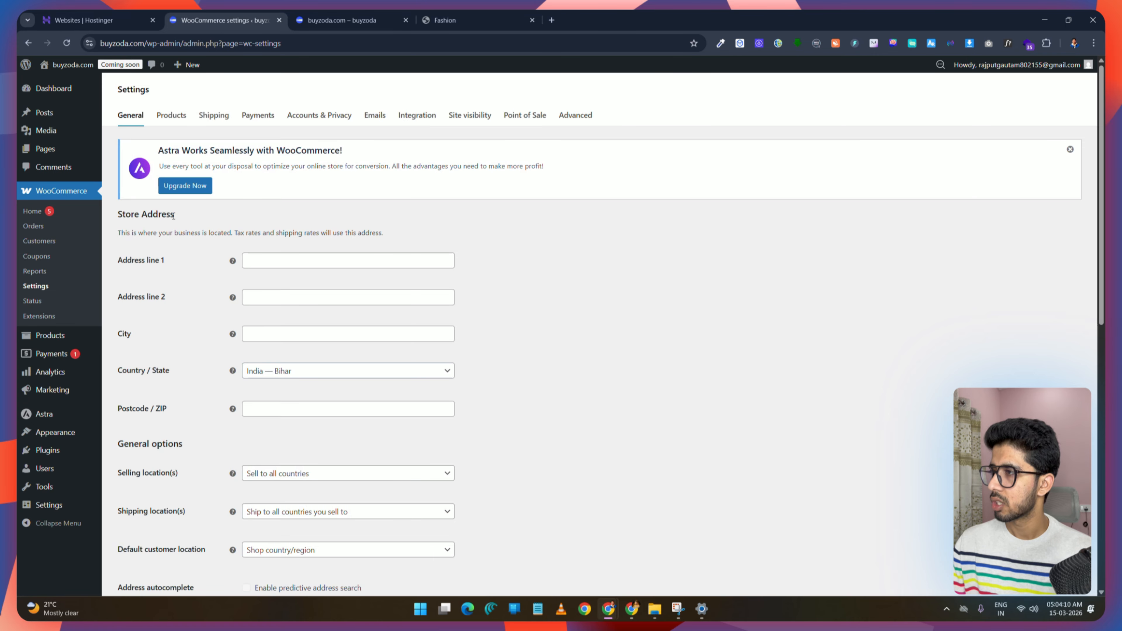
pyautogui.click(1070, 150)
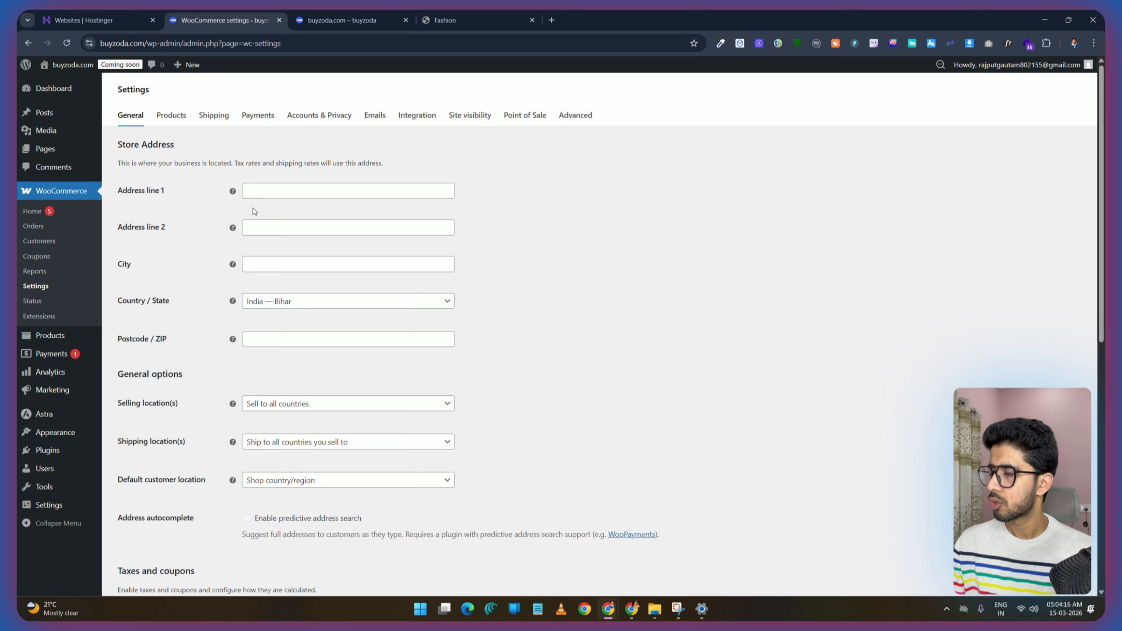
# Step: Fill in the store's street address lines, city and postcode in the store address section
pyautogui.click(269, 195)
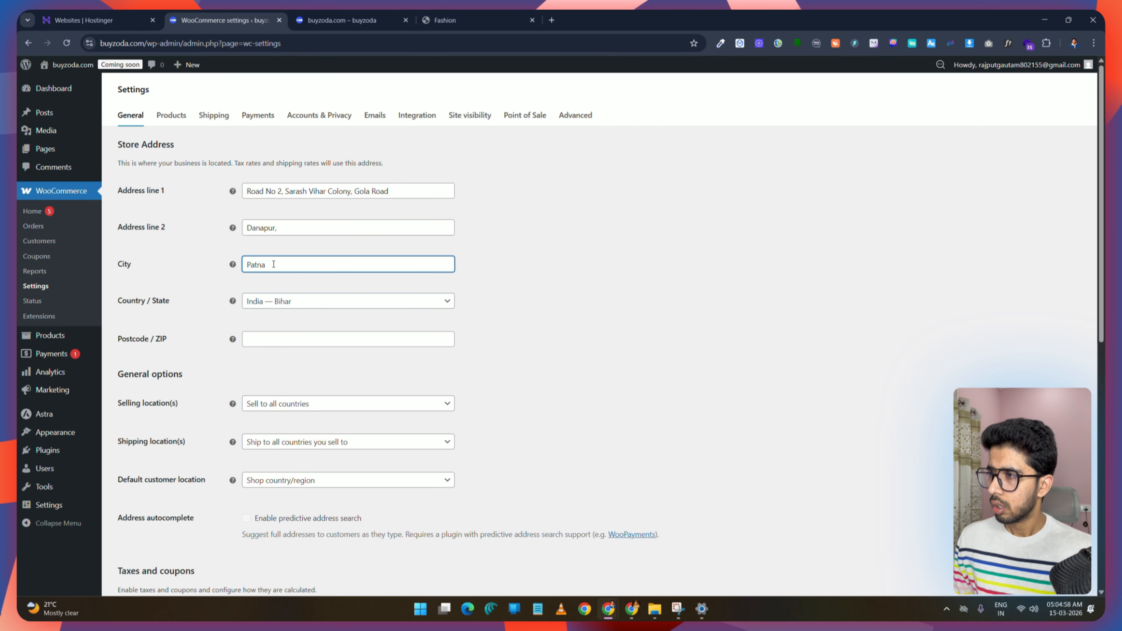
pyautogui.press('BackSpace')
pyautogui.press('BackSpace')
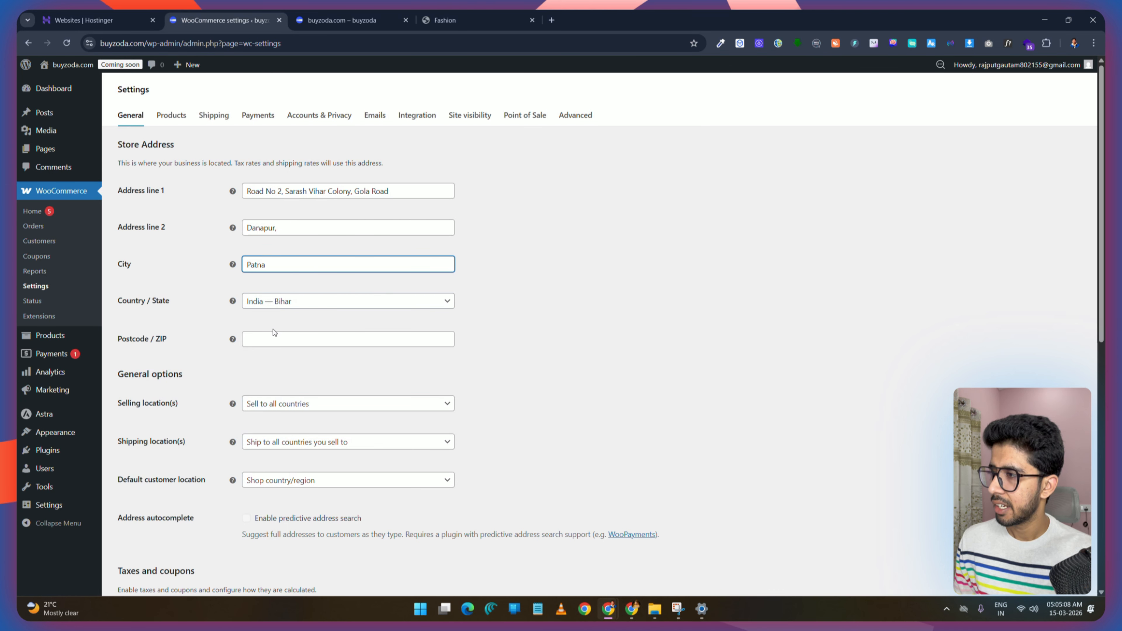
pyautogui.click(301, 342)
pyautogui.write('80')
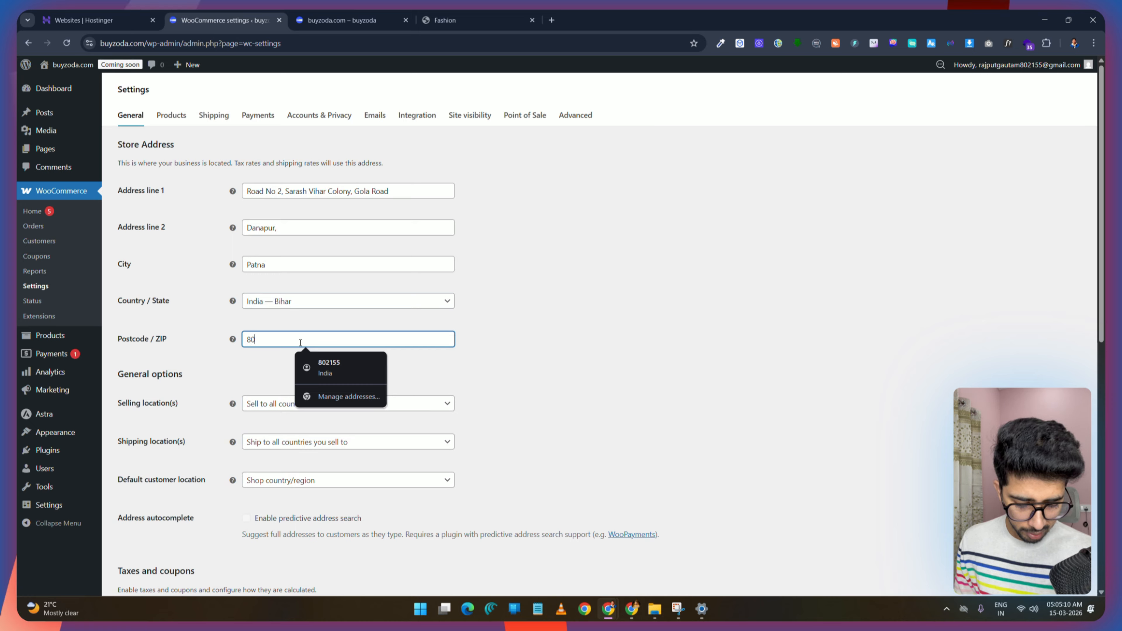
pyautogui.write('1503')
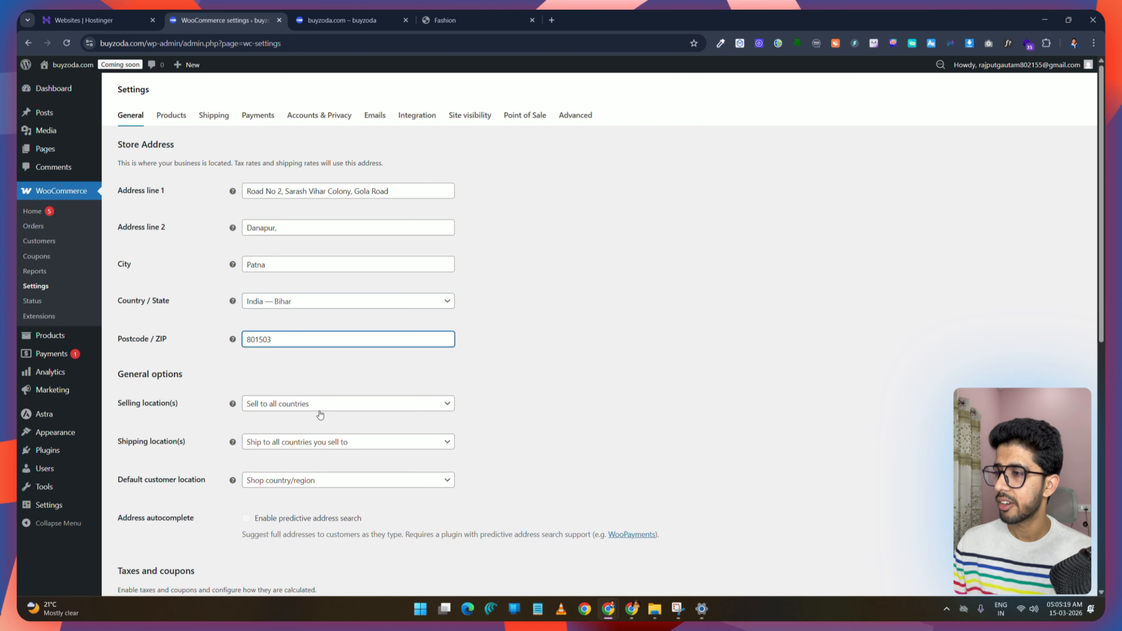
# Step: Set selling locations to sell to specific countries and add India
pyautogui.click(350, 413)
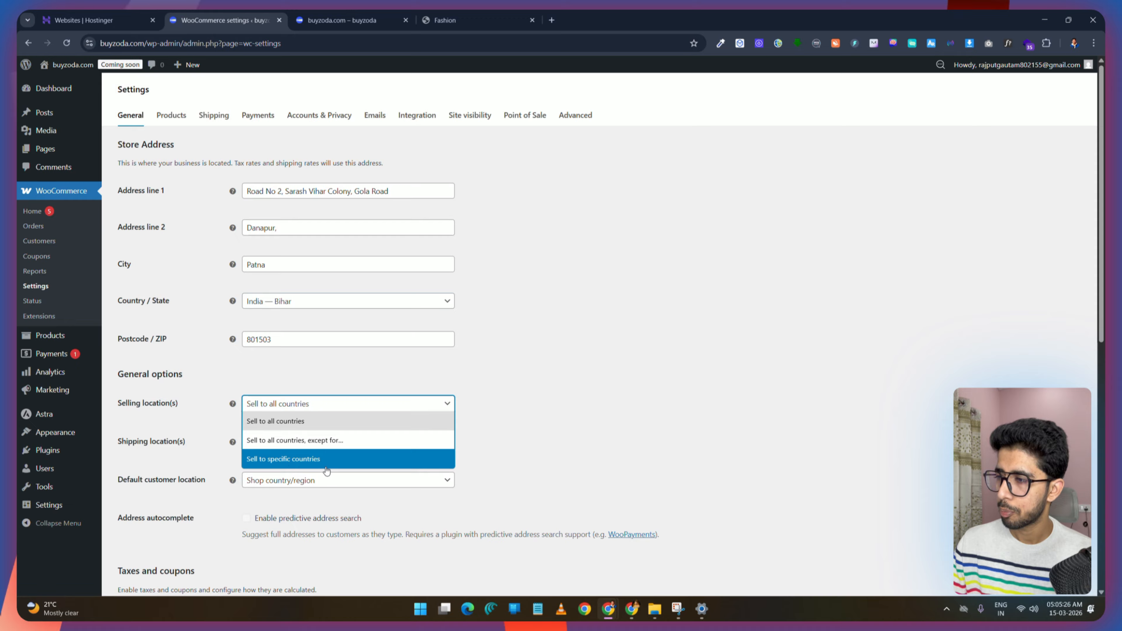
pyautogui.click(340, 462)
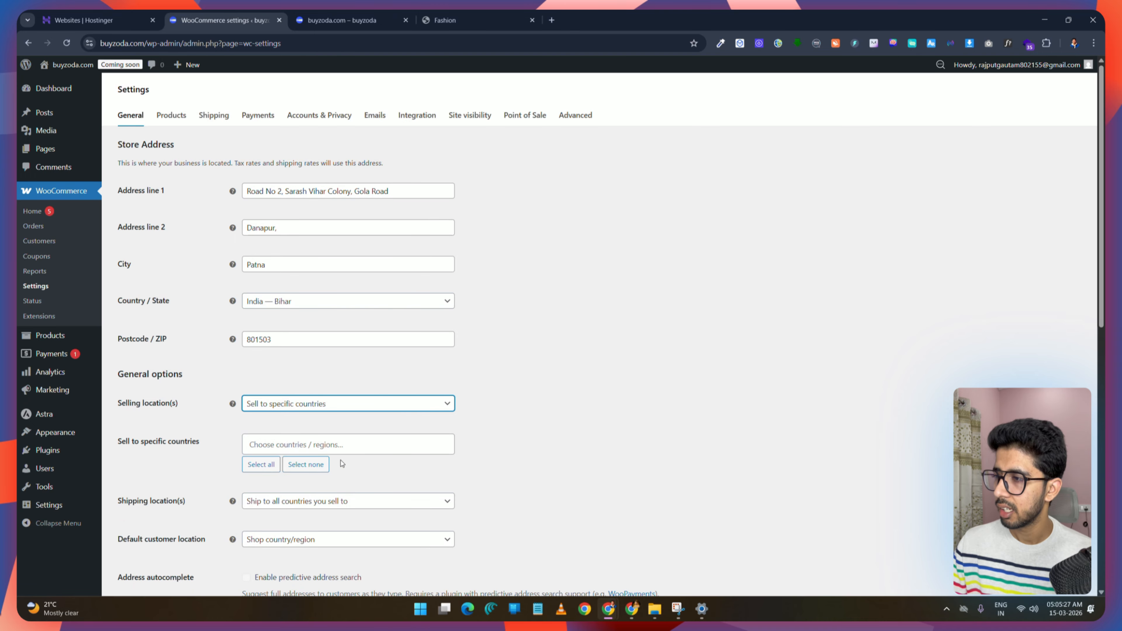
pyautogui.click(290, 443)
pyautogui.write('india')
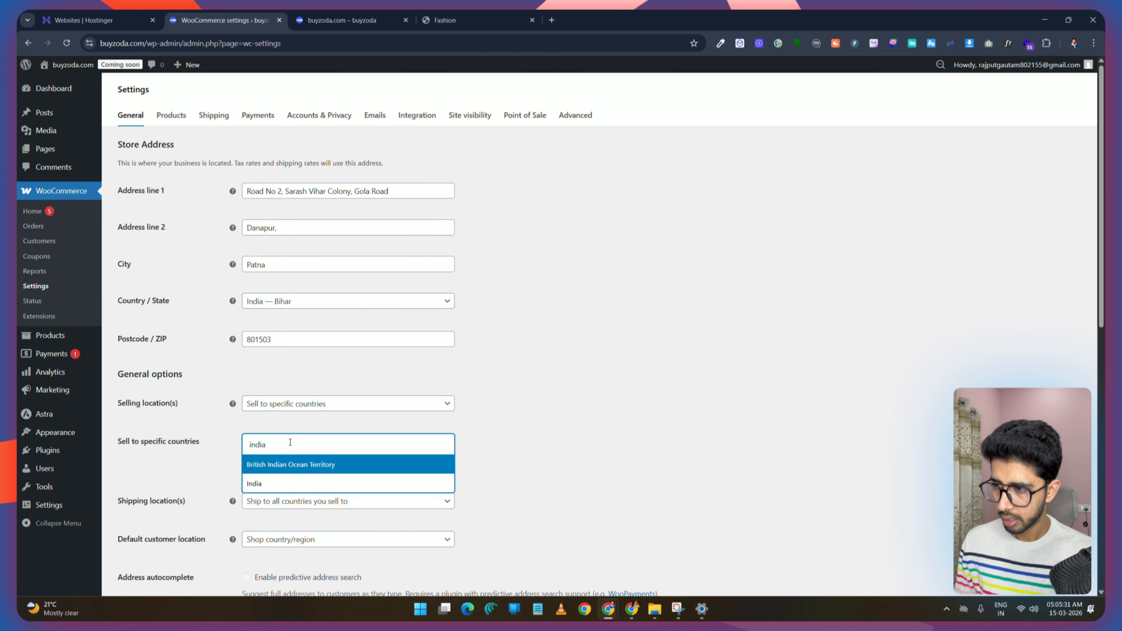
pyautogui.click(327, 483)
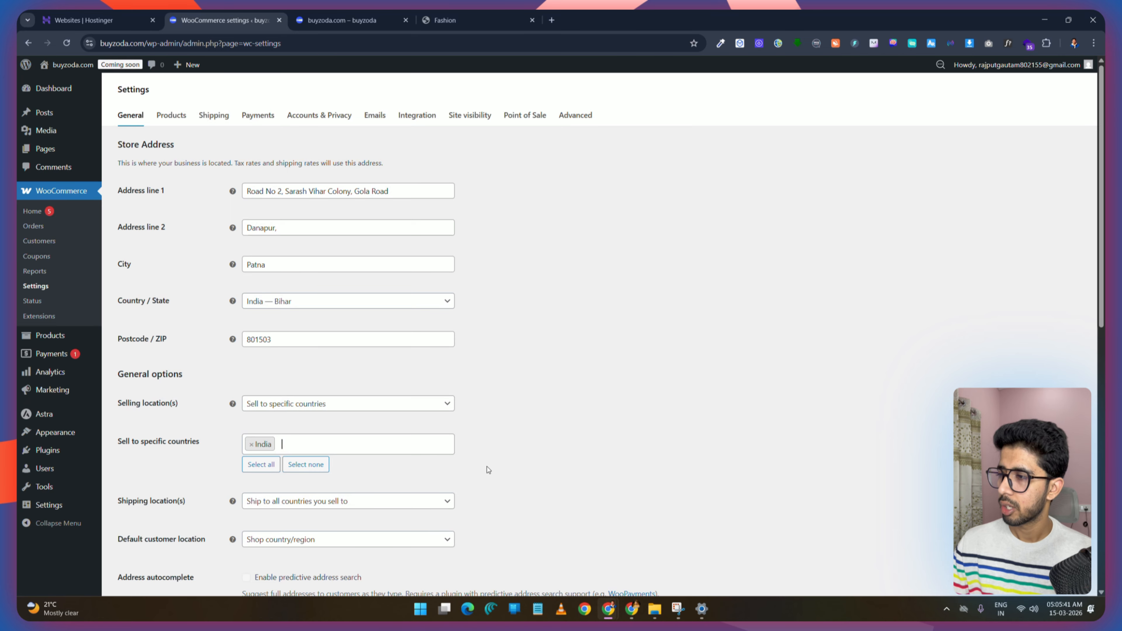
# Step: Set shipping locations to ship to specific countries only with India, and default customer location to Shop country/region
pyautogui.scroll(-4, 566, 442)
pyautogui.click(309, 288)
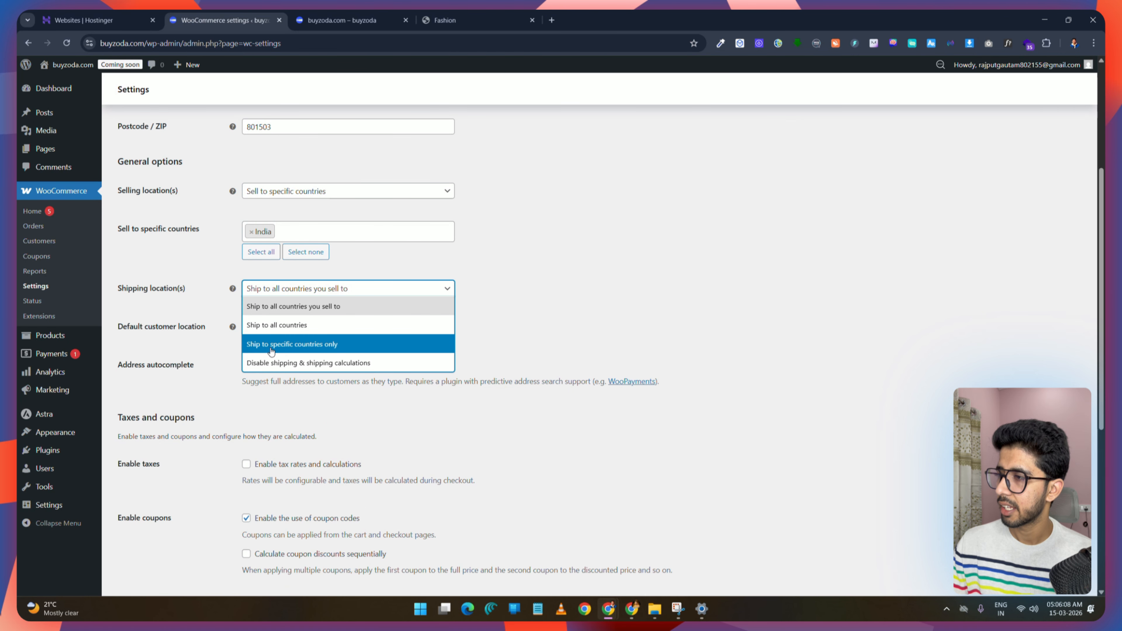
pyautogui.click(353, 345)
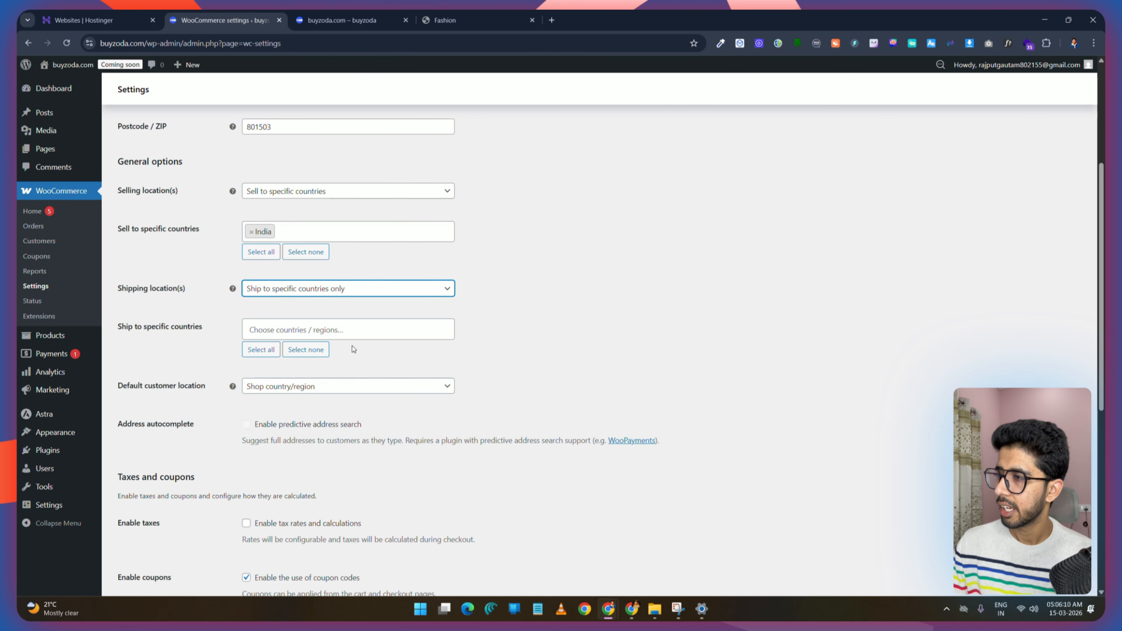
pyautogui.click(290, 332)
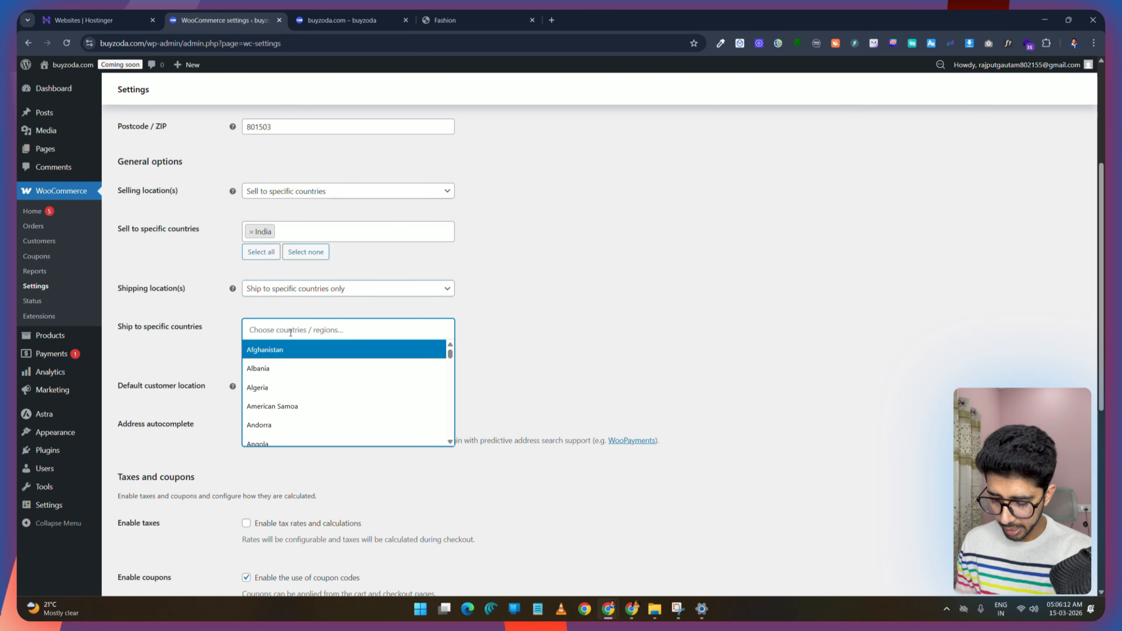
pyautogui.write('india')
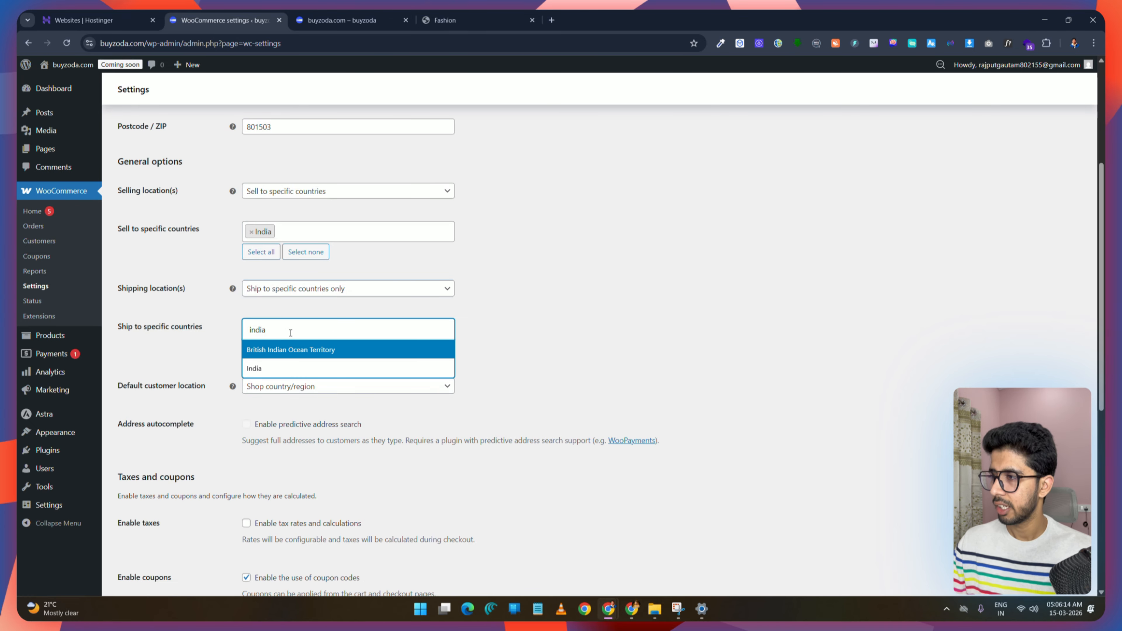
pyautogui.click(291, 368)
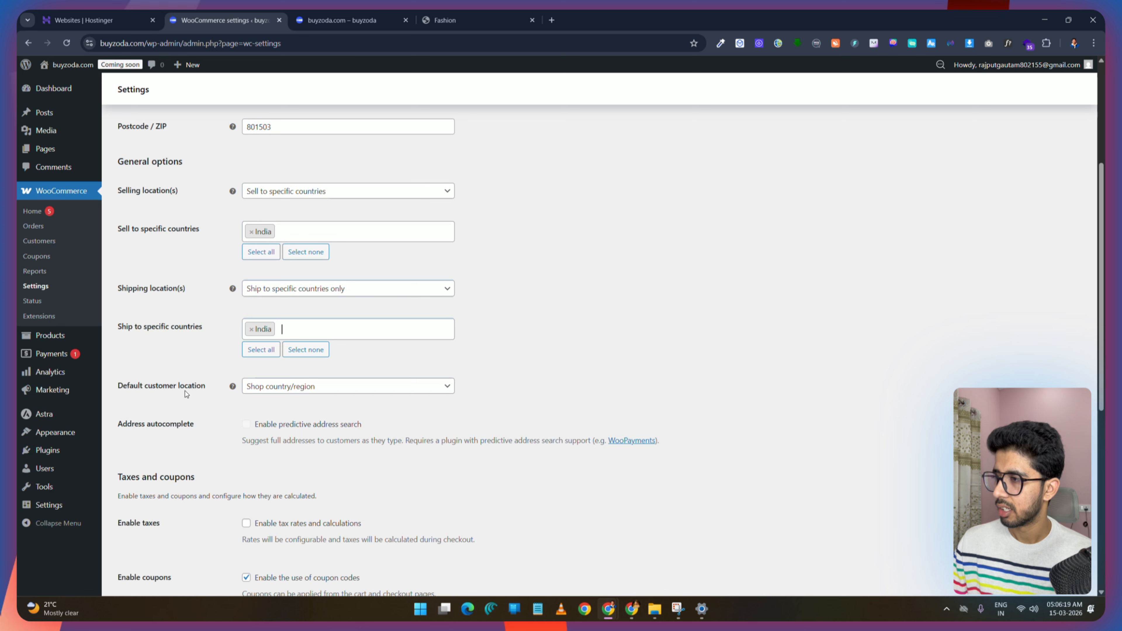
pyautogui.click(297, 387)
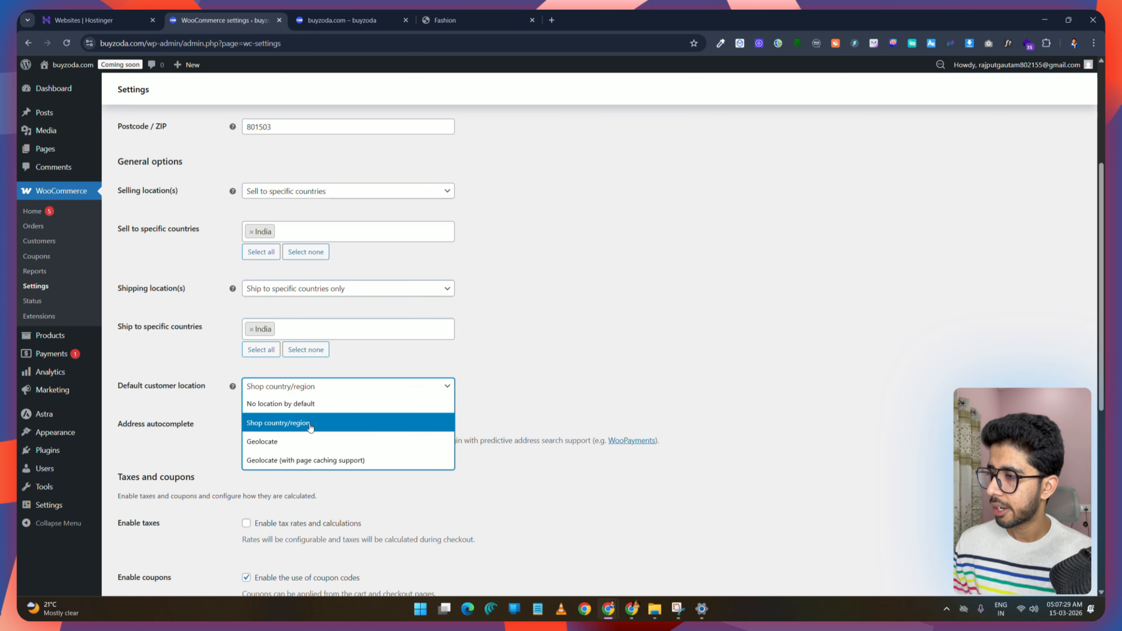
pyautogui.click(305, 424)
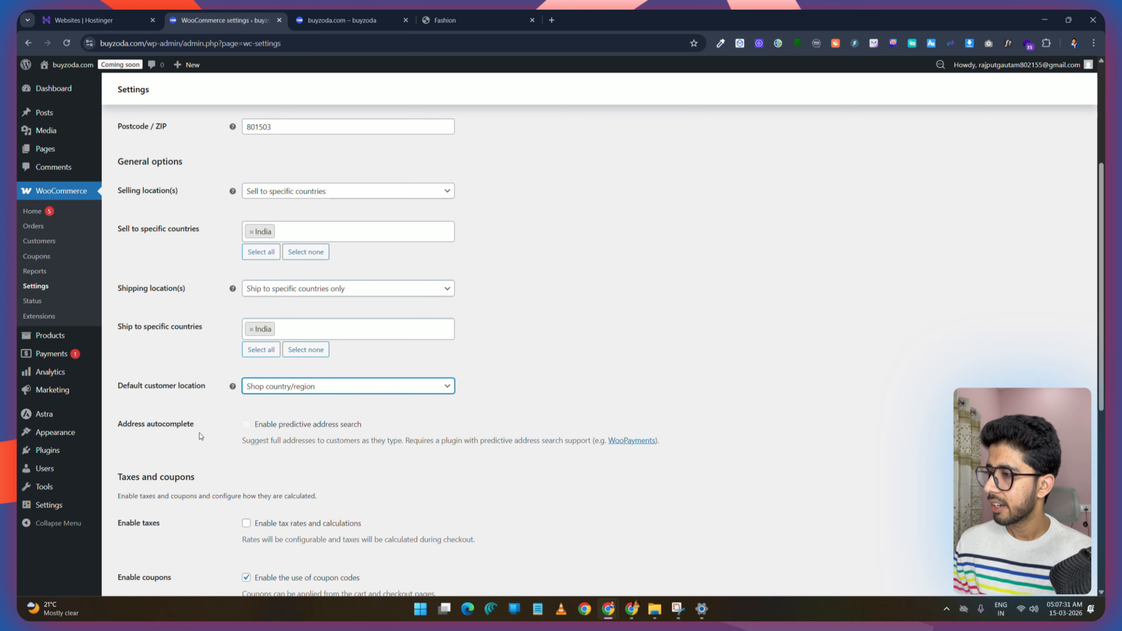
# Step: Review the taxes and coupons options
pyautogui.scroll(-2, 199, 434)
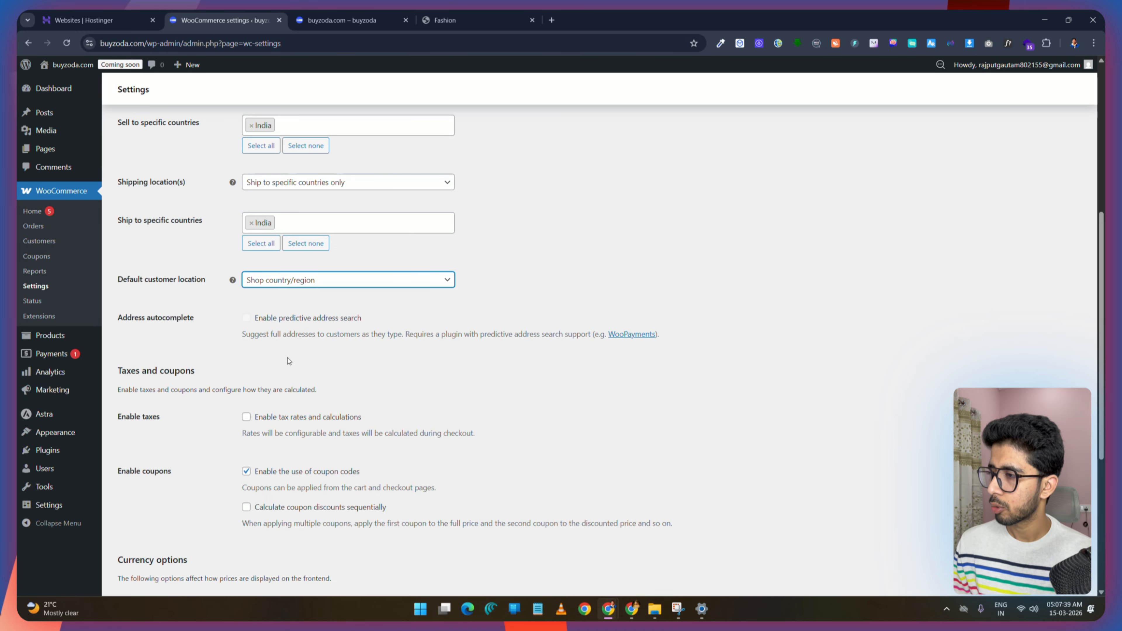
pyautogui.scroll(-4, 288, 360)
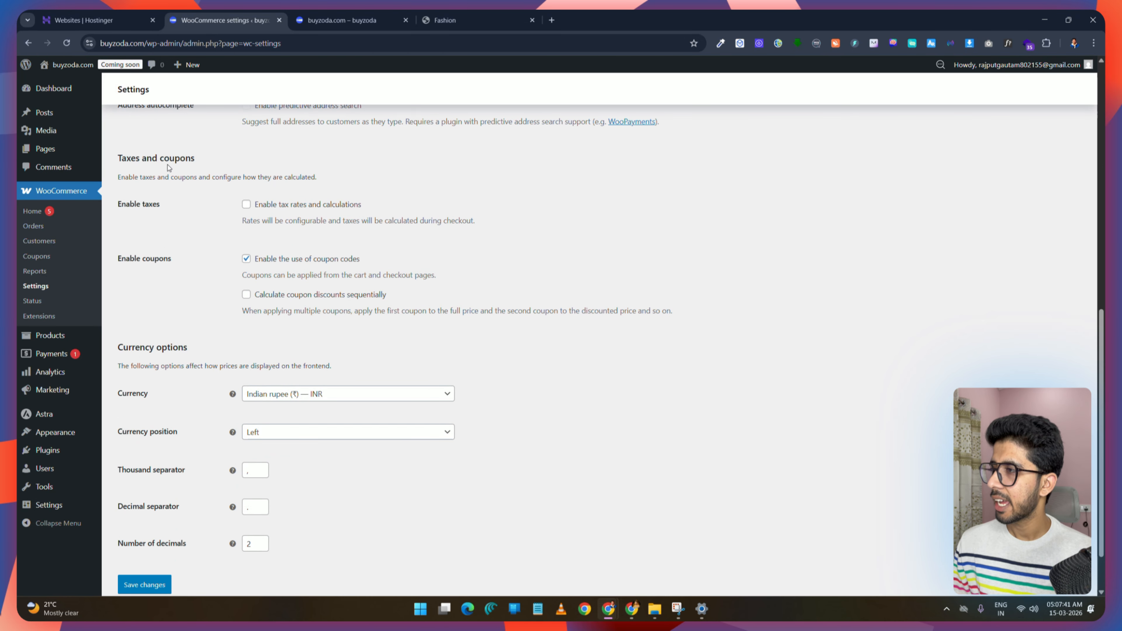
pyautogui.doubleClick(143, 204)
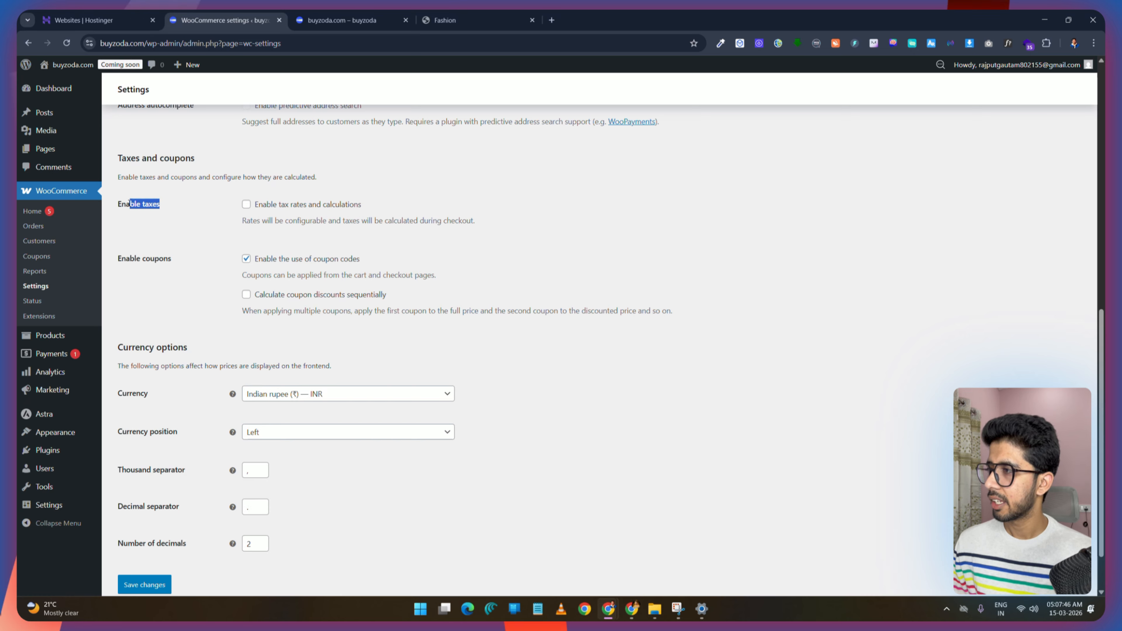
pyautogui.moveTo(129, 204); pyautogui.dragTo(140, 204)
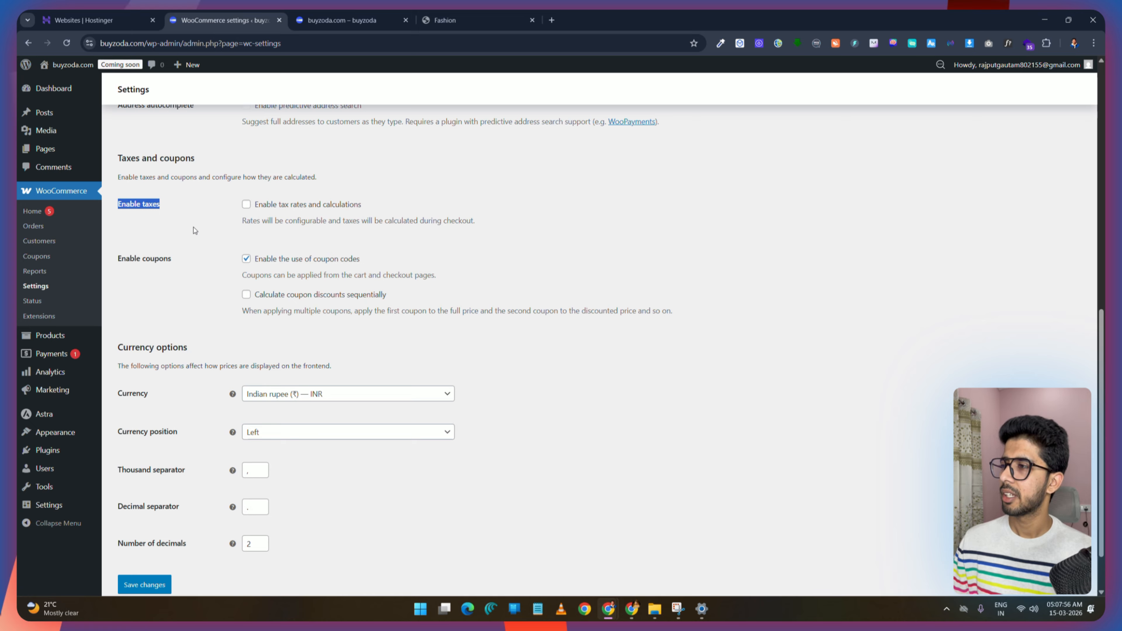
pyautogui.click(160, 205)
pyautogui.moveTo(167, 205); pyautogui.dragTo(113, 214)
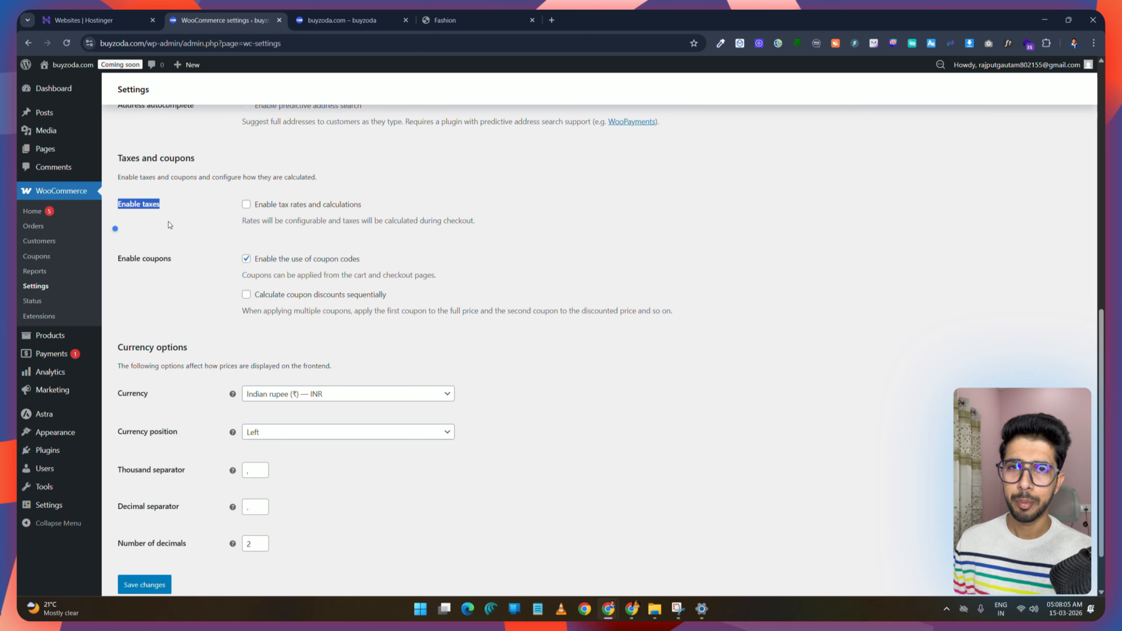
pyautogui.click(171, 225)
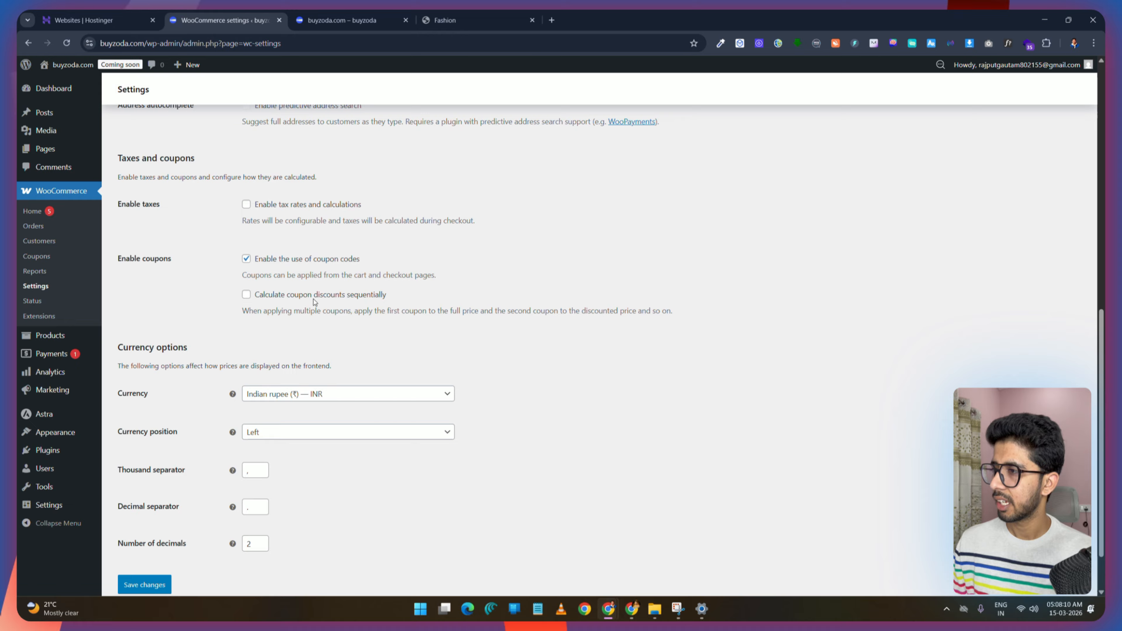
pyautogui.scroll(-1, 314, 302)
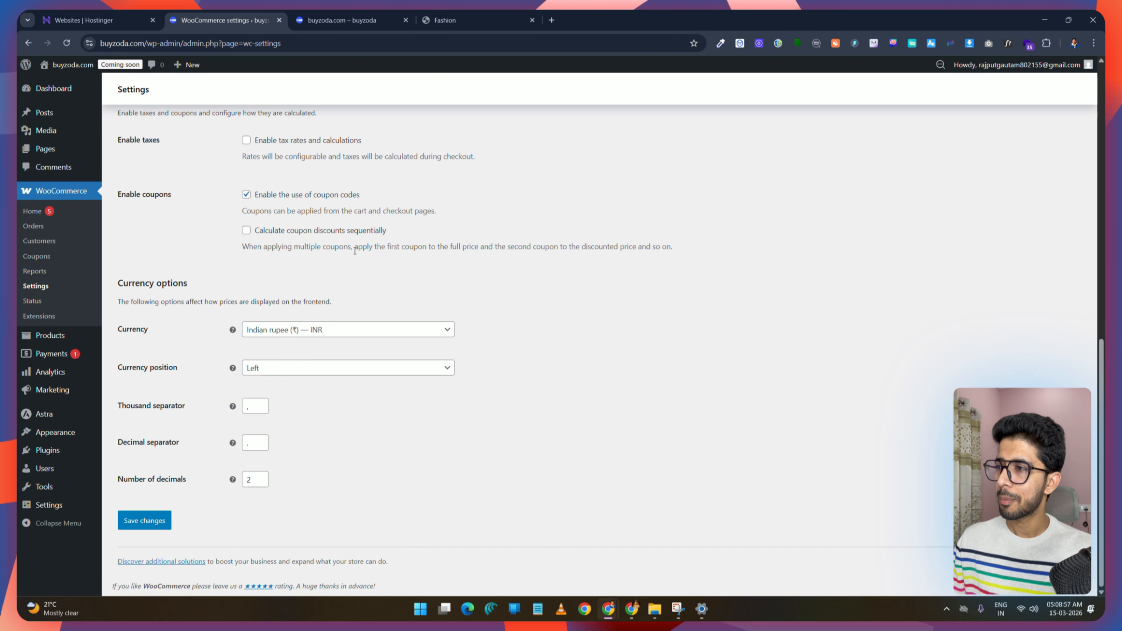
# Step: Enable calculating coupon discounts sequentially and save the general settings
pyautogui.moveTo(352, 248); pyautogui.dragTo(435, 248)
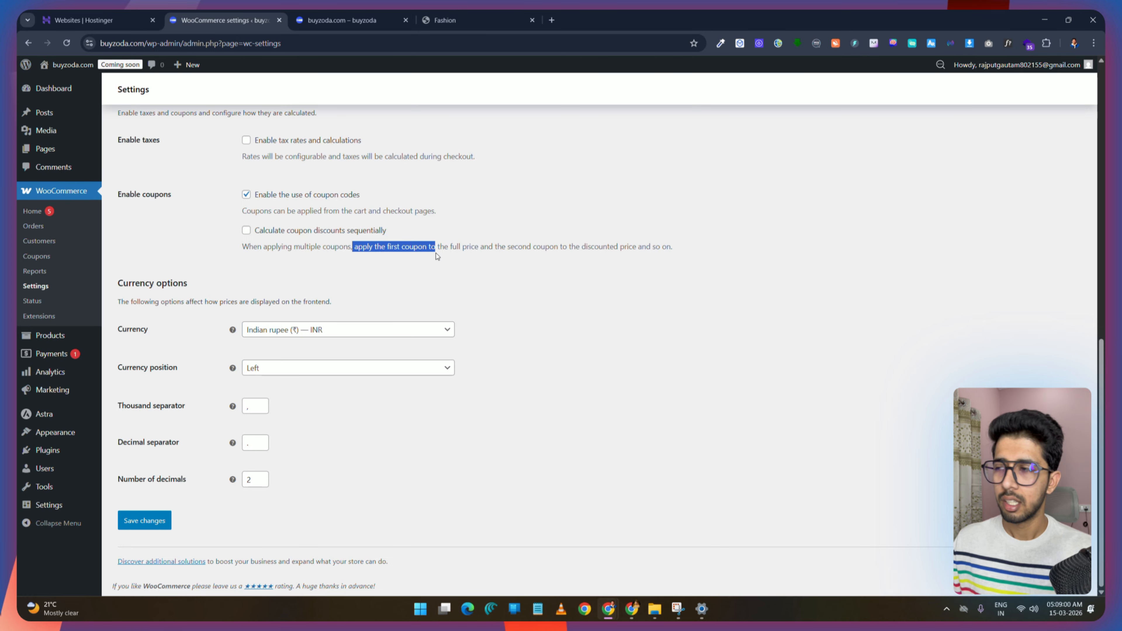
pyautogui.click(246, 231)
pyautogui.click(363, 223)
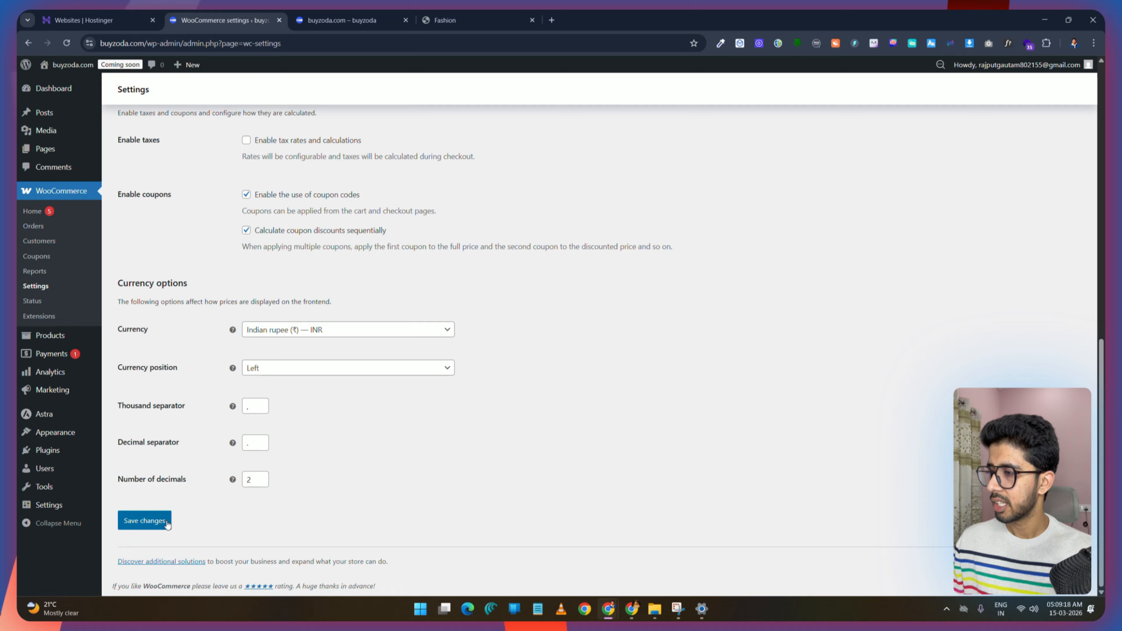
pyautogui.click(146, 521)
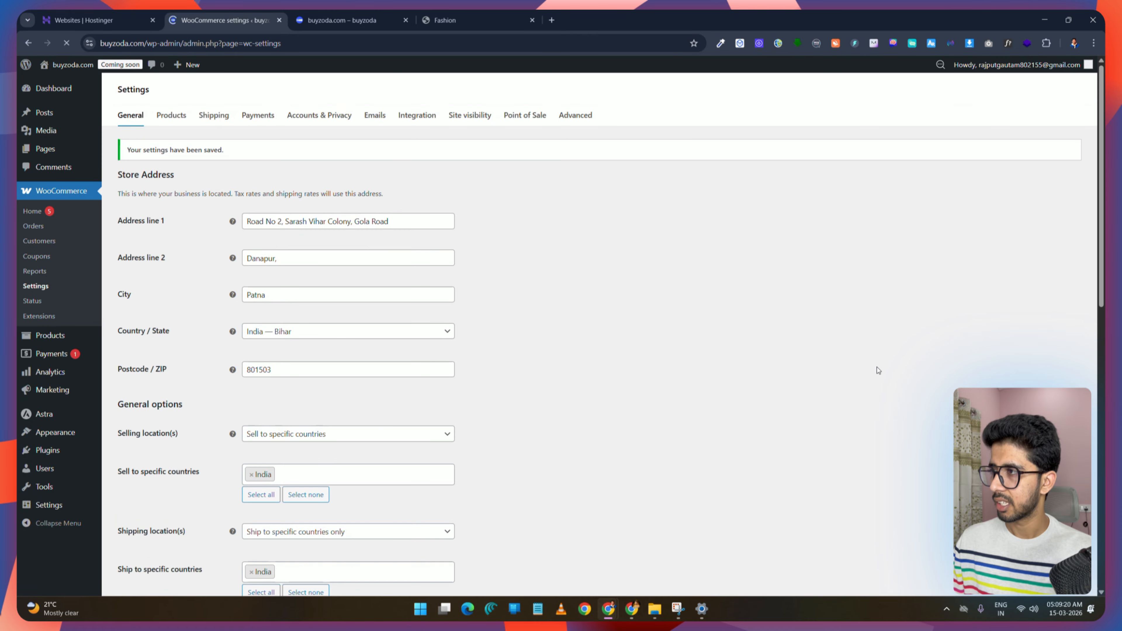
# Step: Review the product settings, including the shop page selection
pyautogui.click(172, 116)
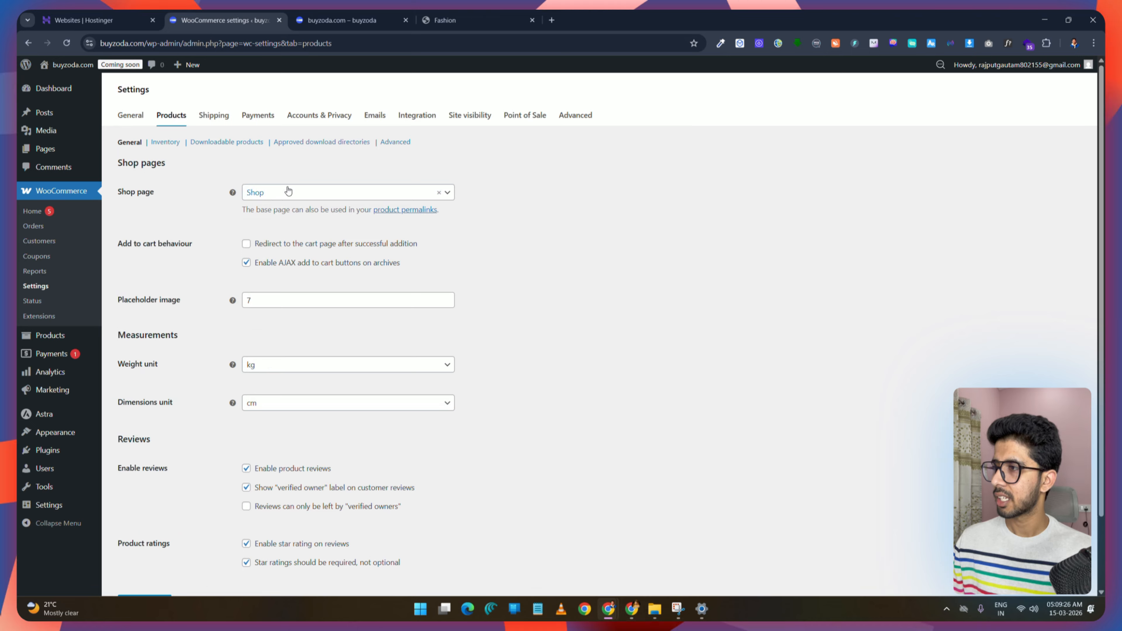
pyautogui.click(343, 197)
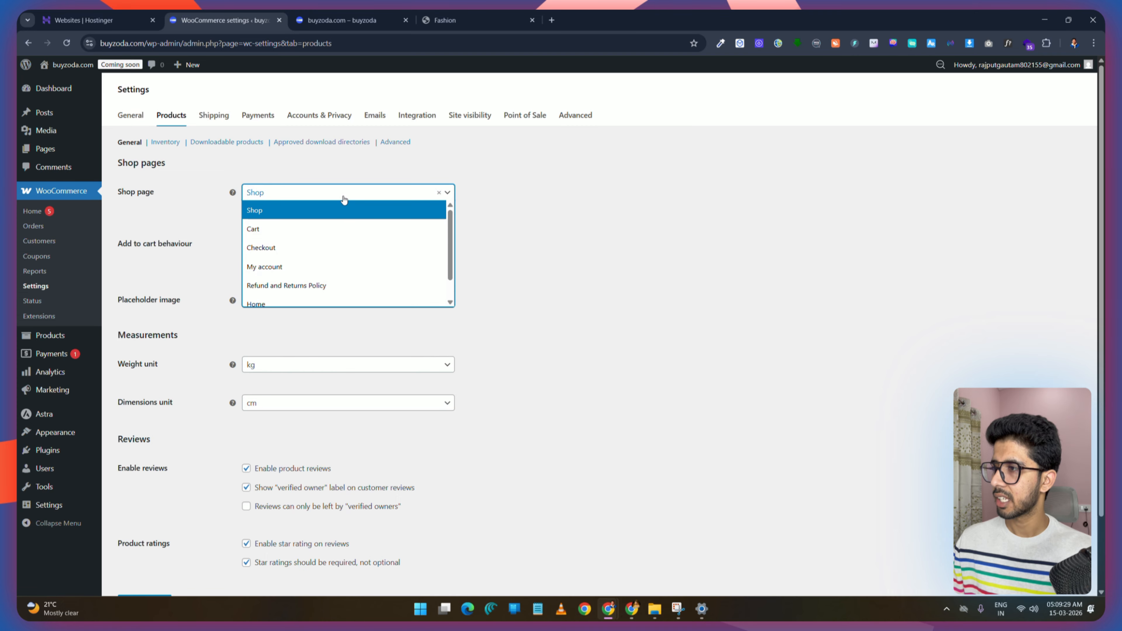
pyautogui.click(341, 197)
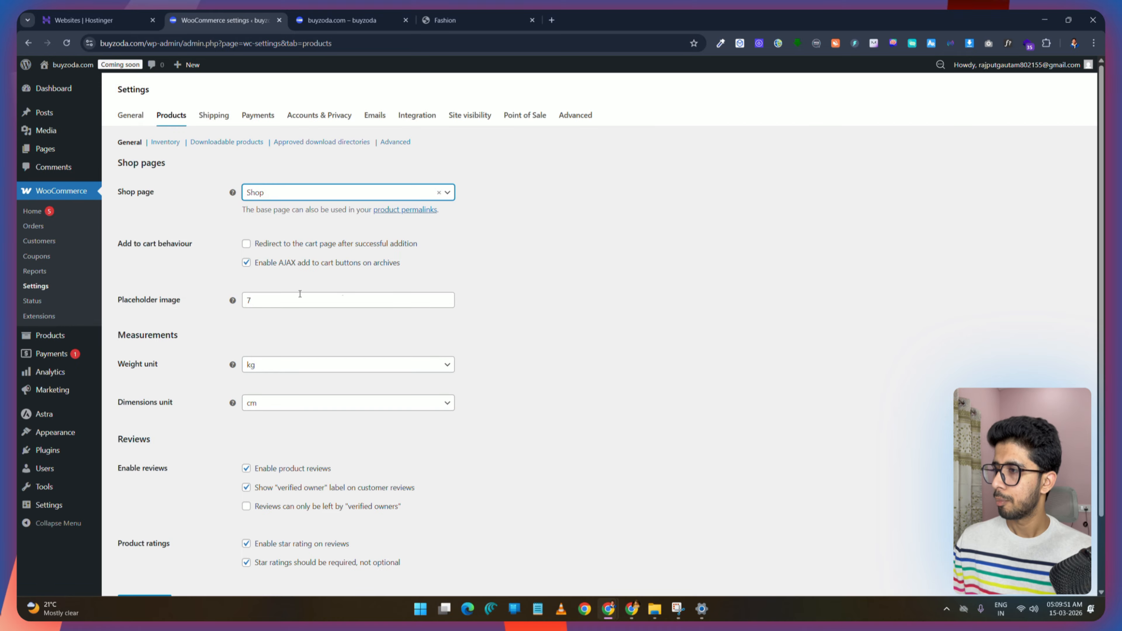
pyautogui.scroll(-2, 270, 303)
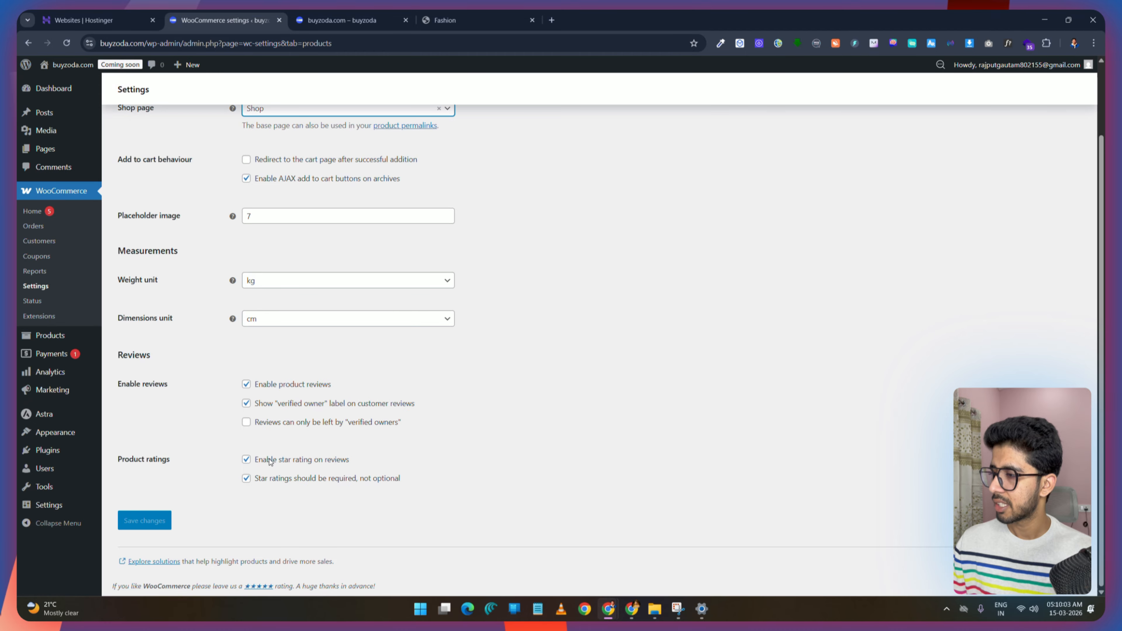
pyautogui.scroll(2, 270, 460)
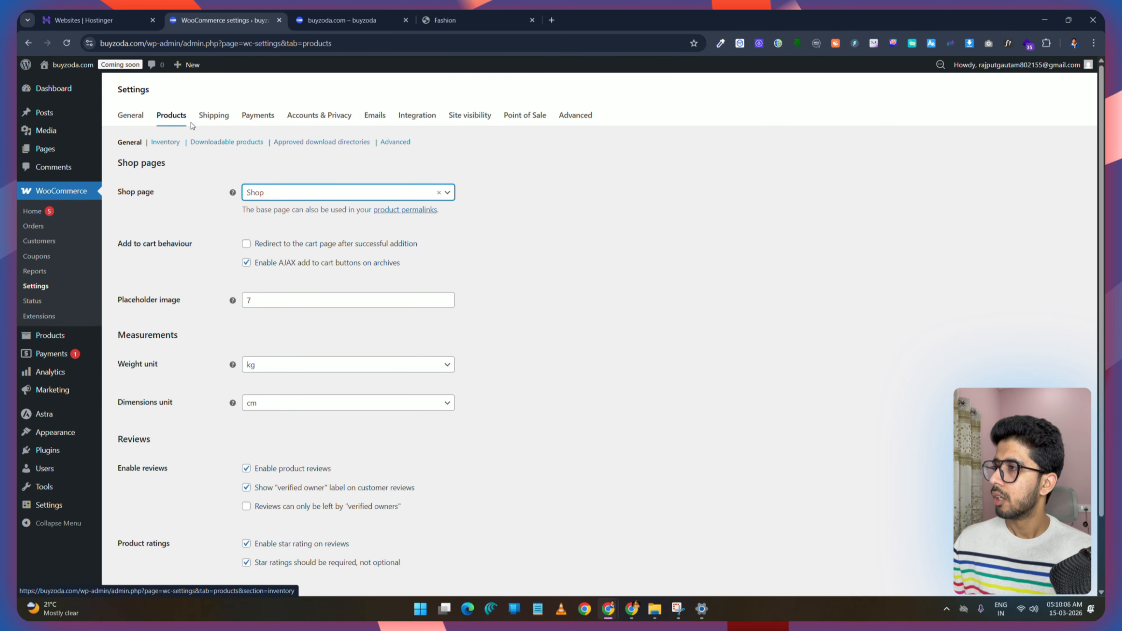
# Step: Open the shipping zones settings and finish the shipping methods tour
pyautogui.click(218, 116)
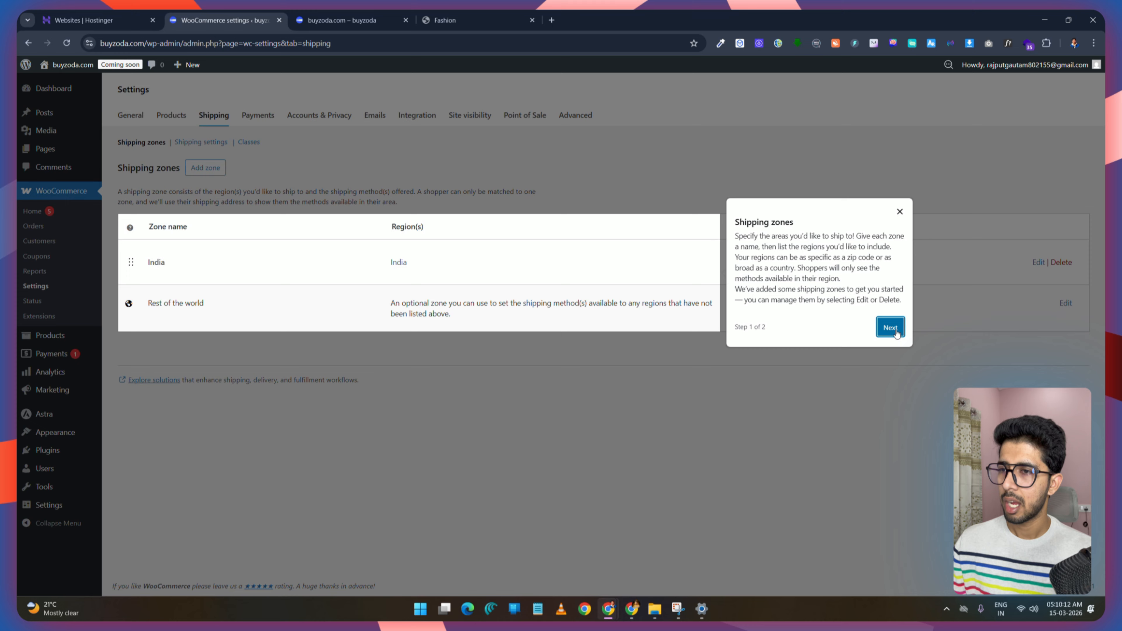
pyautogui.click(888, 326)
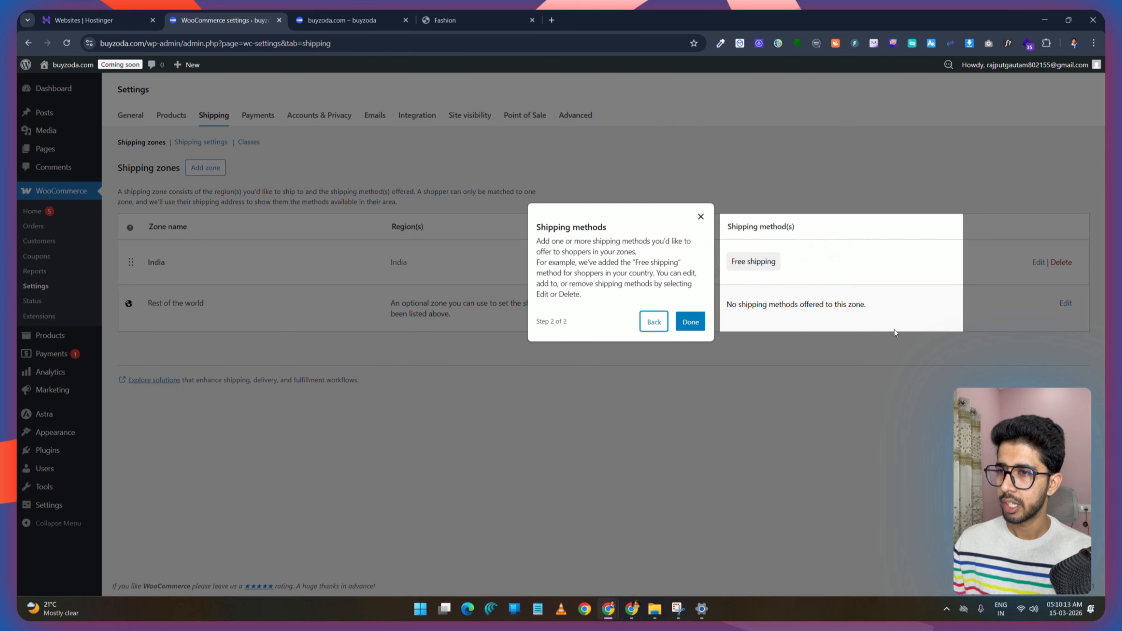
pyautogui.click(690, 322)
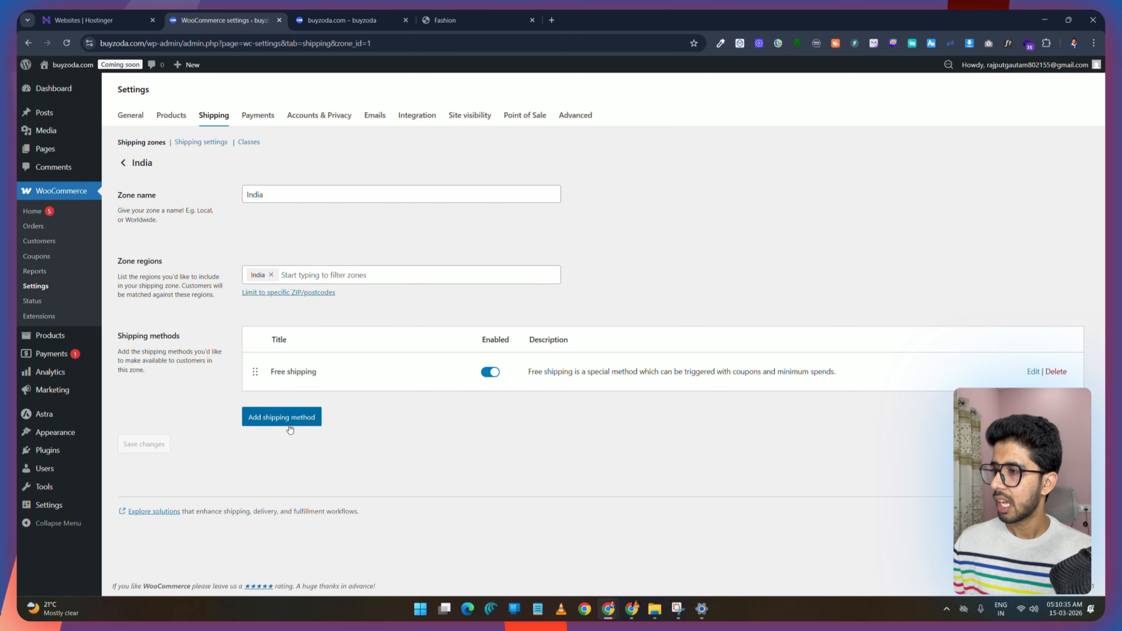
# Step: Add a Flat rate shipping method named Fast Delivery to the India zone with tax status None and cost 60
pyautogui.moveTo(320, 372); pyautogui.dragTo(269, 374)
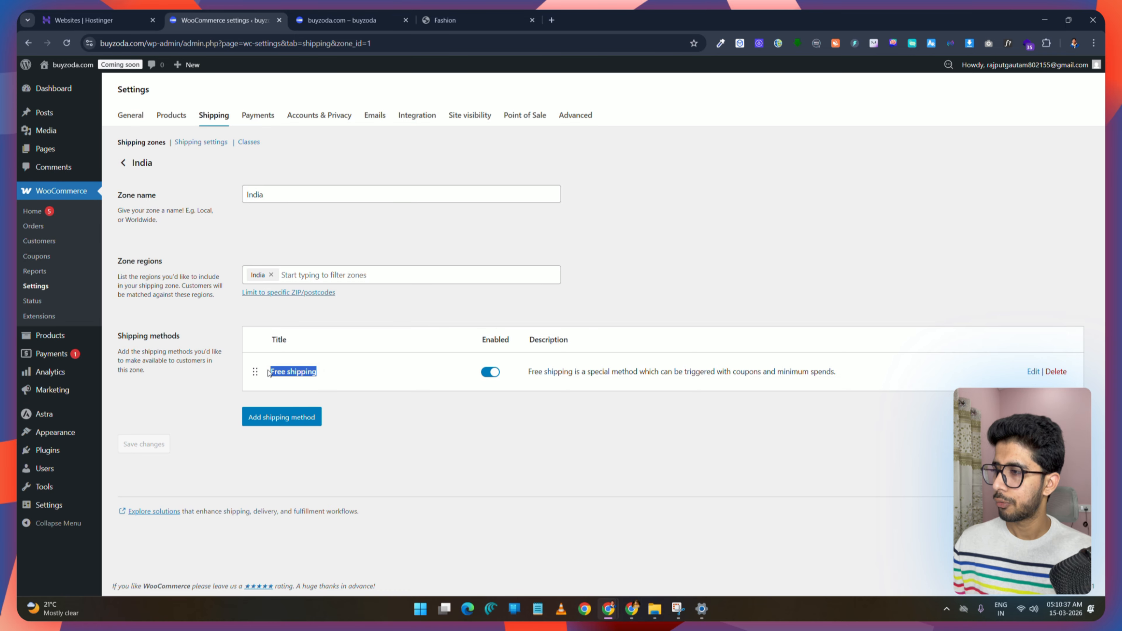
pyautogui.click(304, 419)
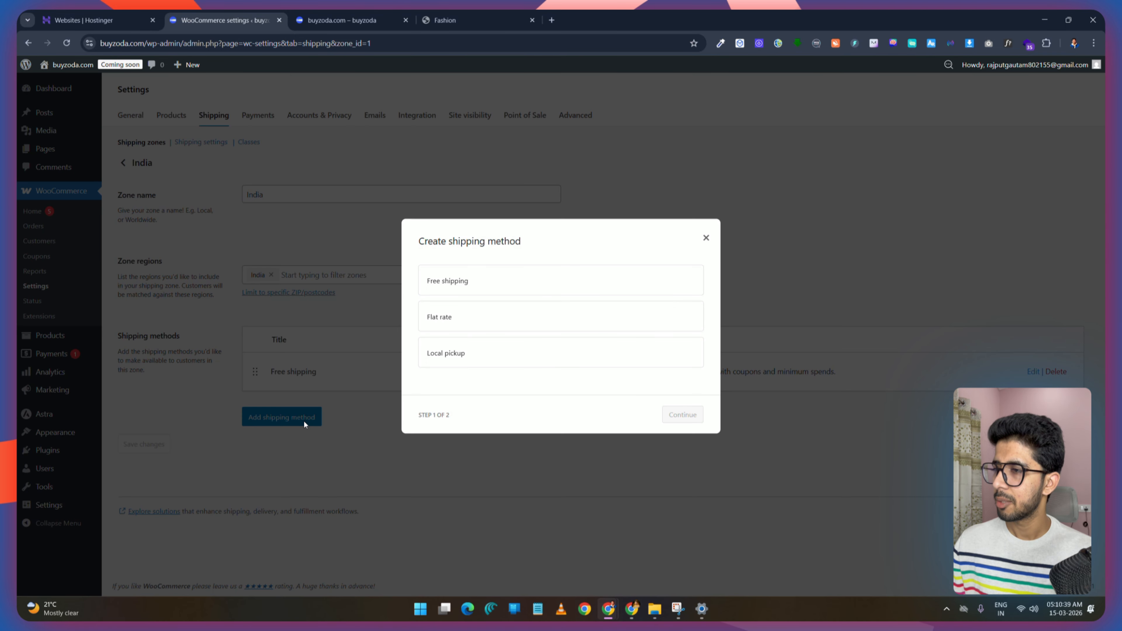
pyautogui.click(469, 292)
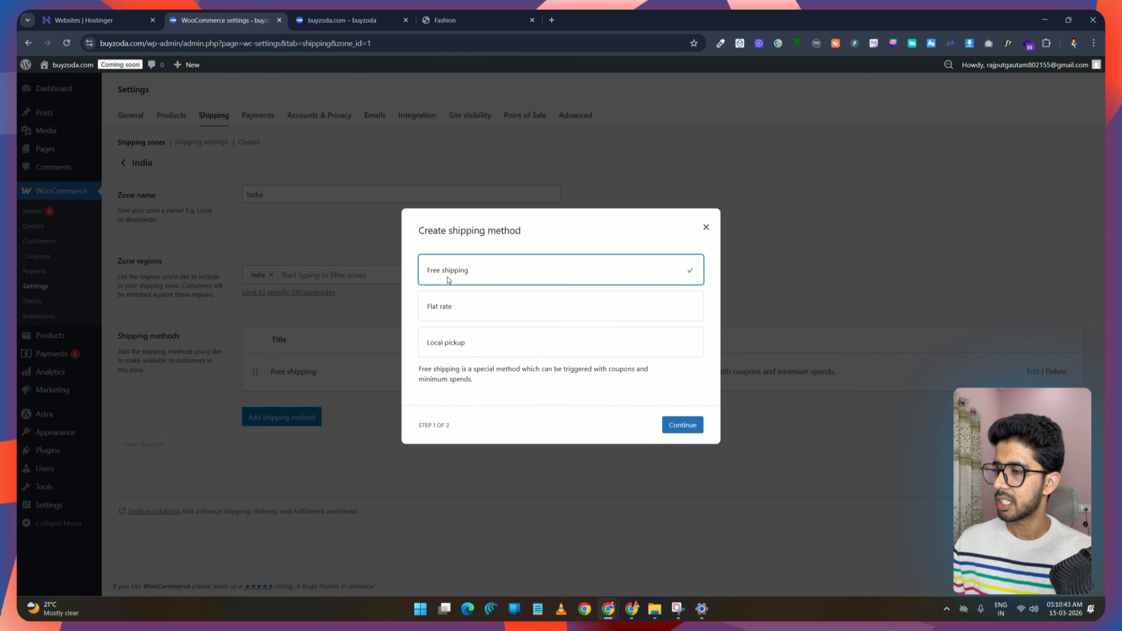
pyautogui.click(490, 312)
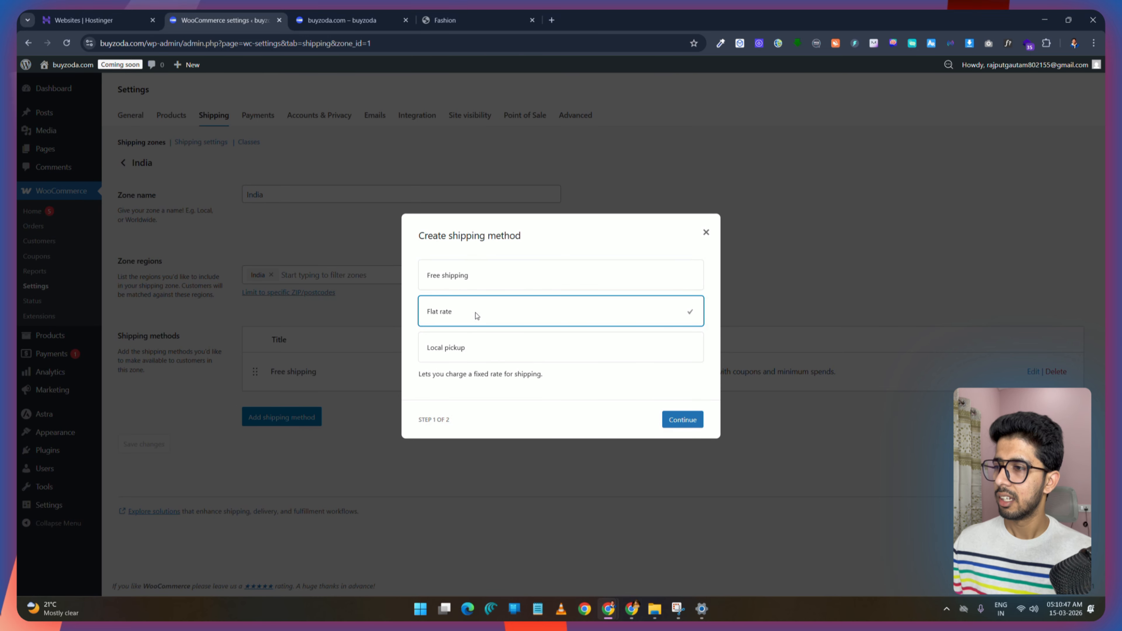
pyautogui.click(684, 420)
pyautogui.click(451, 264)
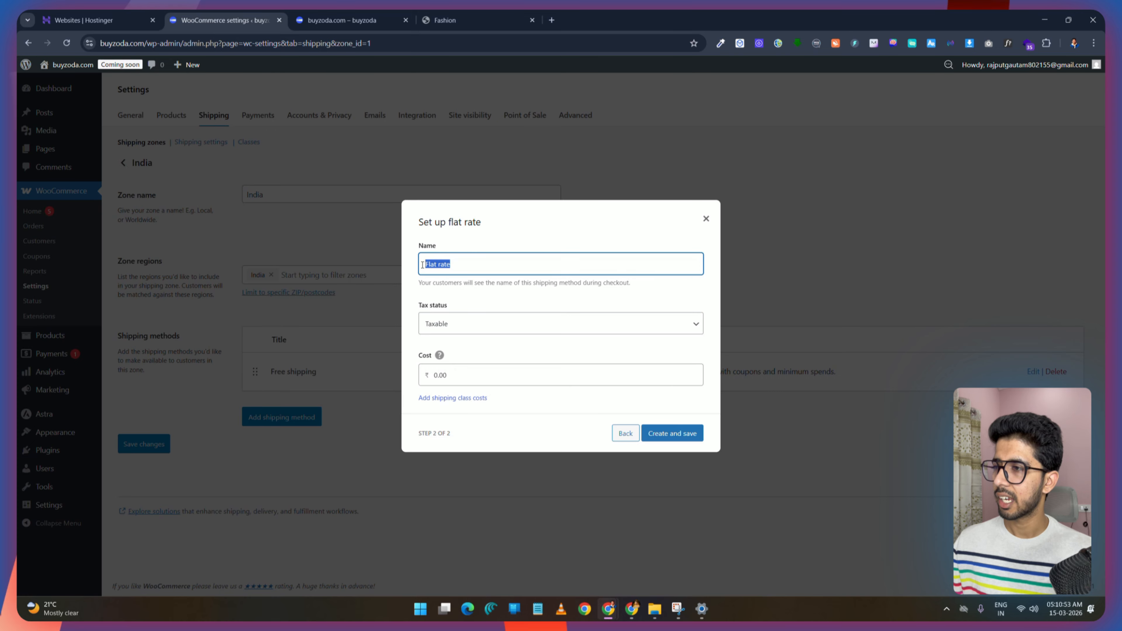
pyautogui.write('Fast Delivery')
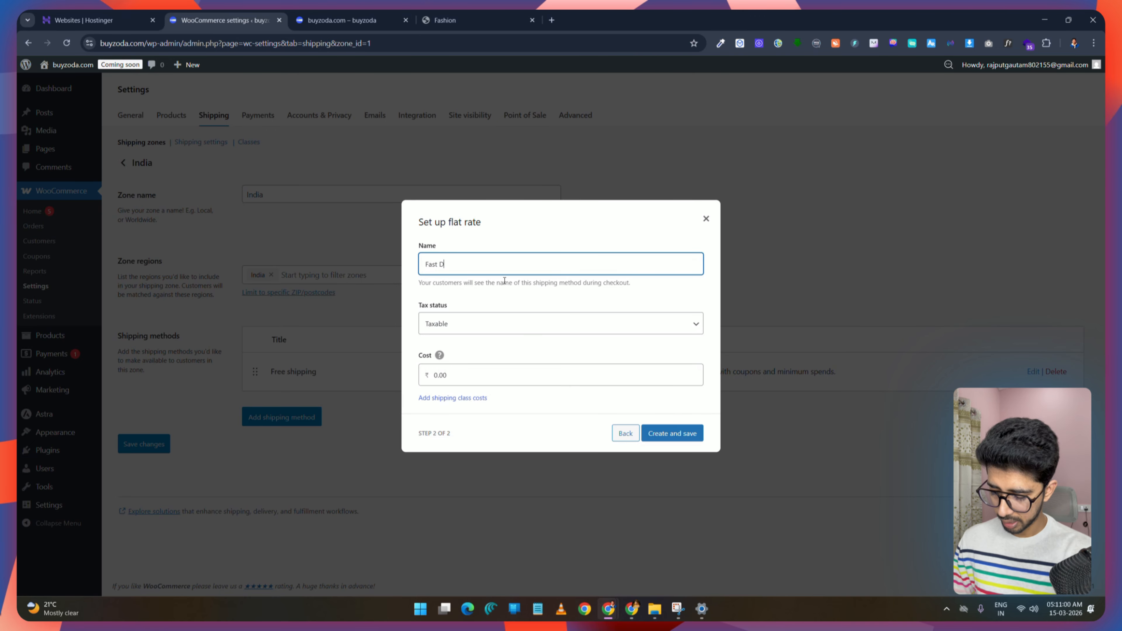
pyautogui.click(502, 325)
pyautogui.click(522, 357)
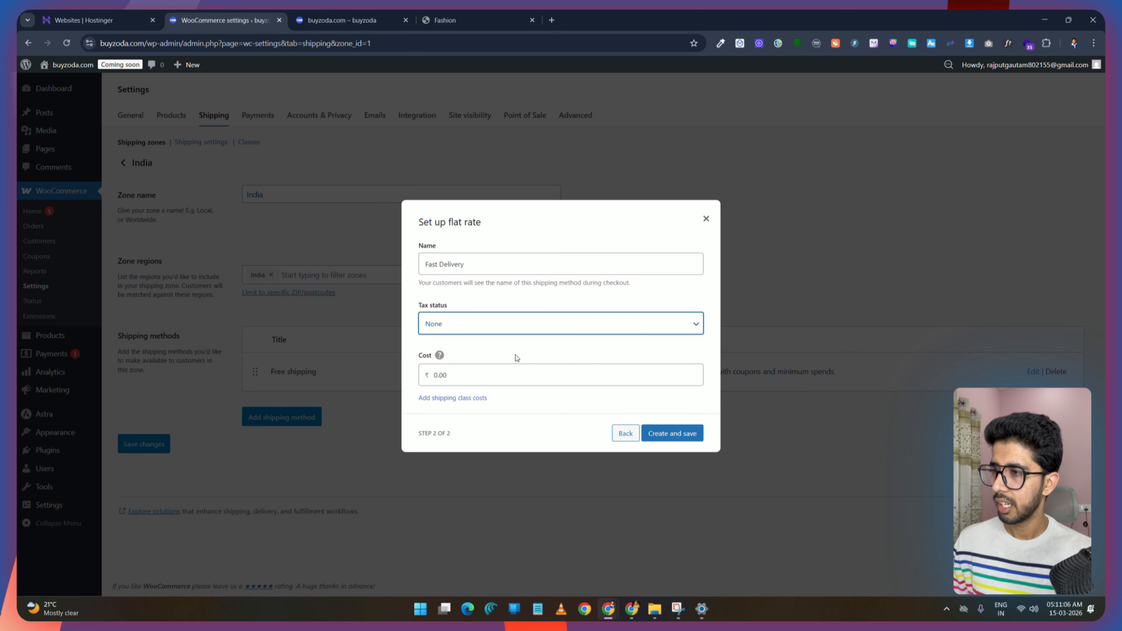
pyautogui.doubleClick(438, 376)
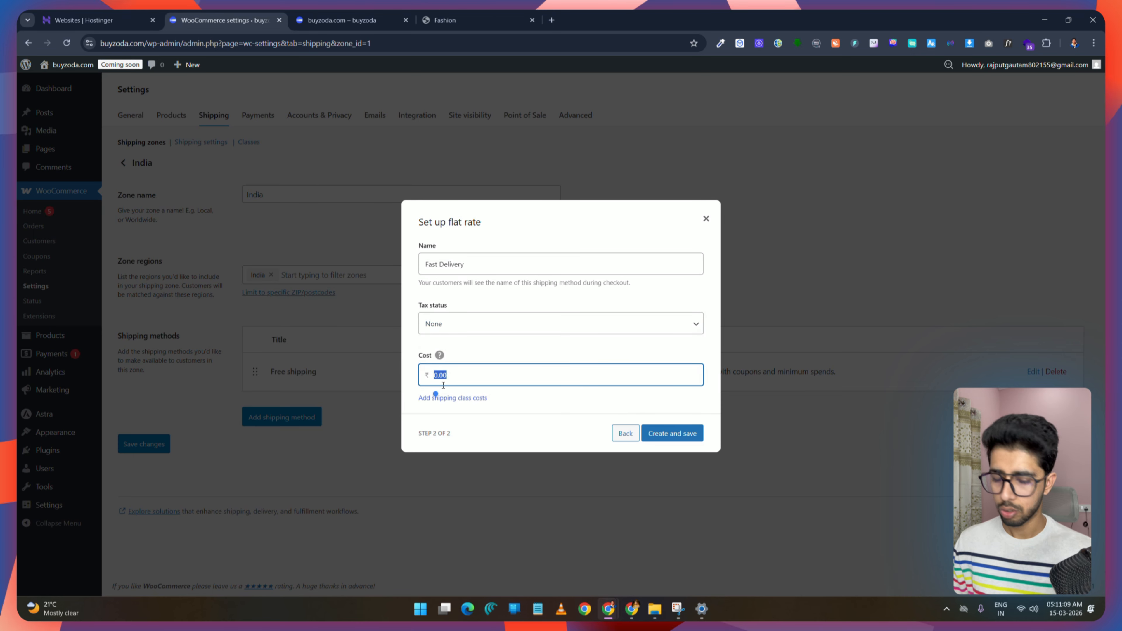
pyautogui.write('60')
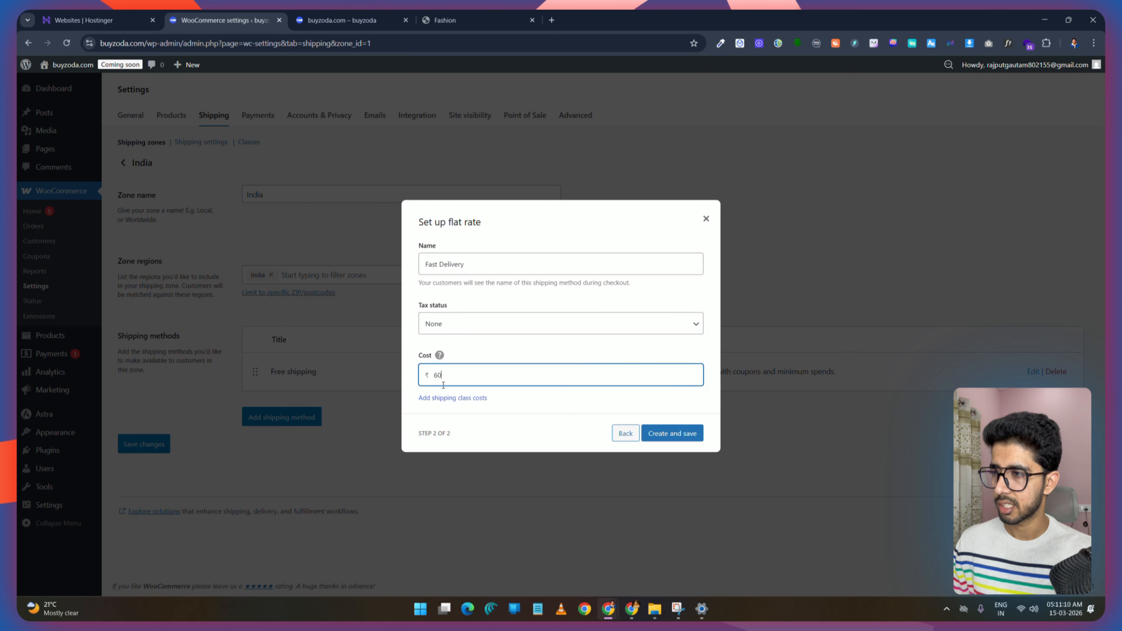
pyautogui.click(683, 434)
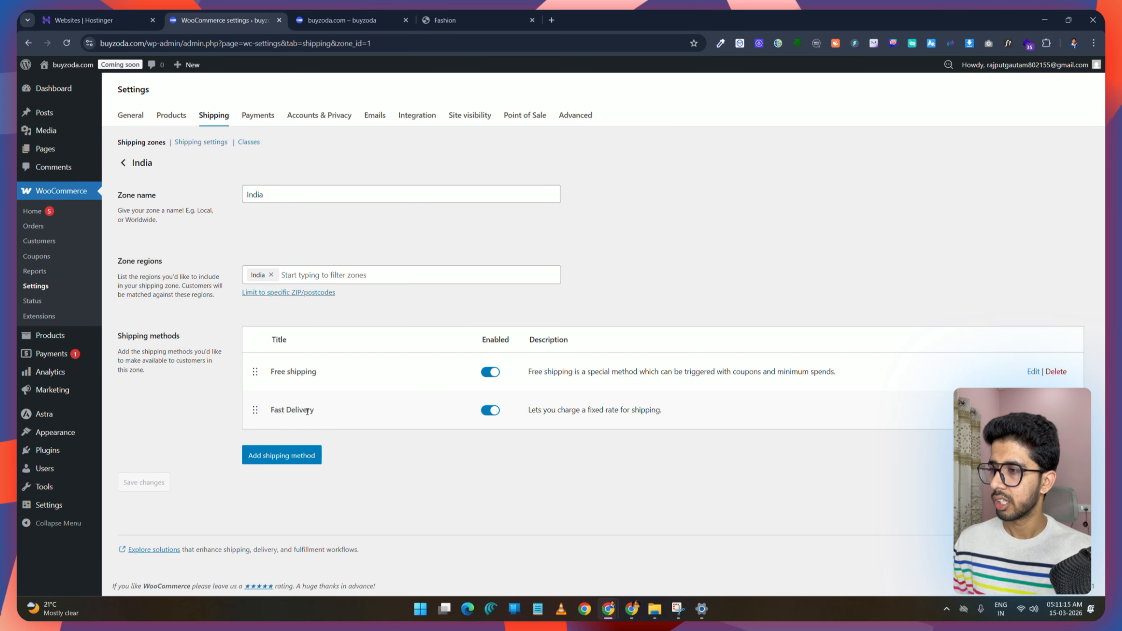
# Step: Enable Cash on delivery among the offline payment methods
pyautogui.moveTo(315, 410); pyautogui.dragTo(269, 413)
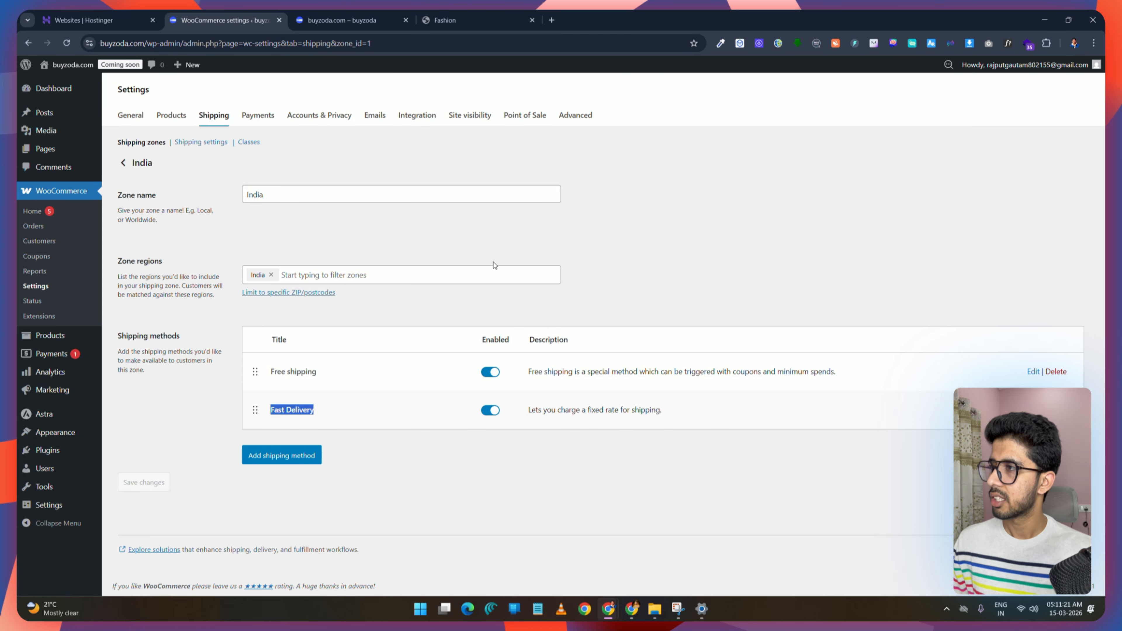
pyautogui.click(124, 163)
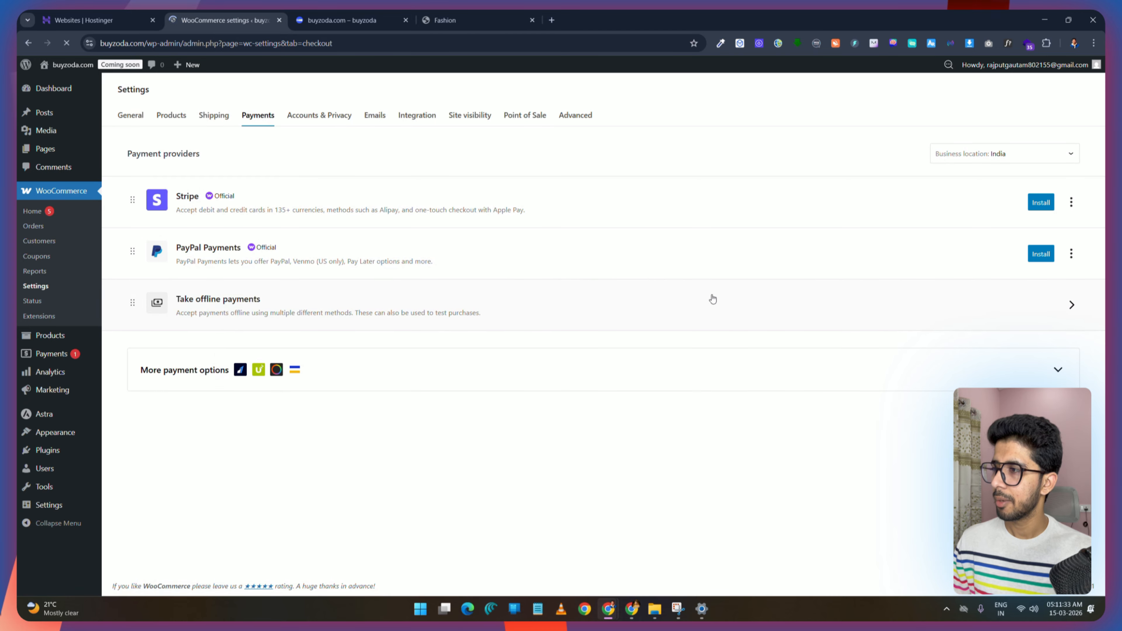
pyautogui.click(480, 375)
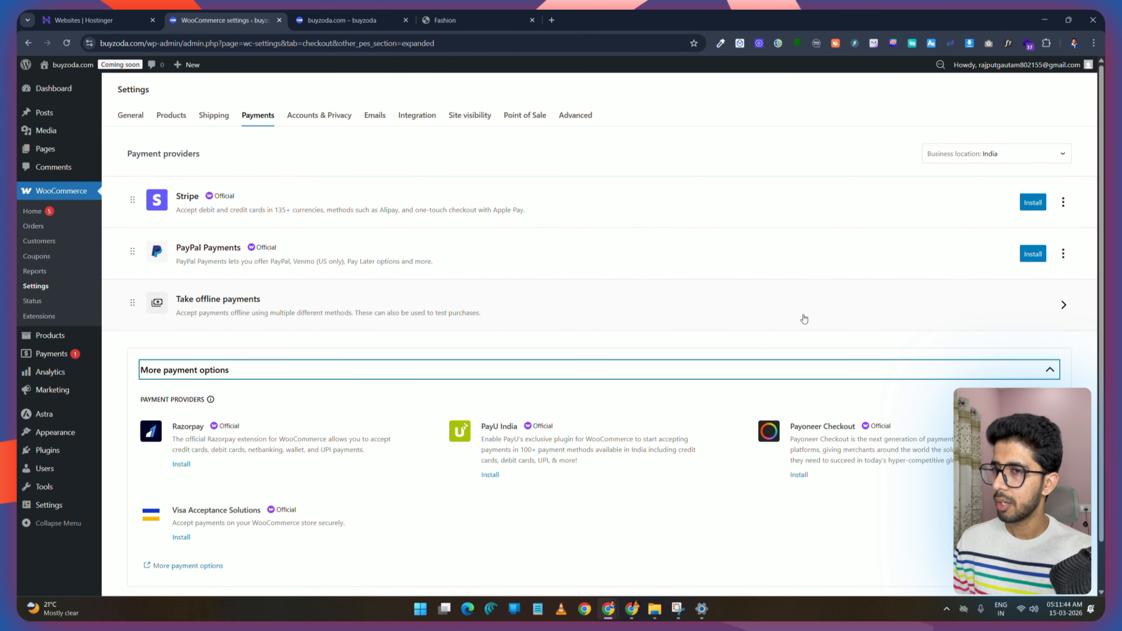
pyautogui.click(757, 312)
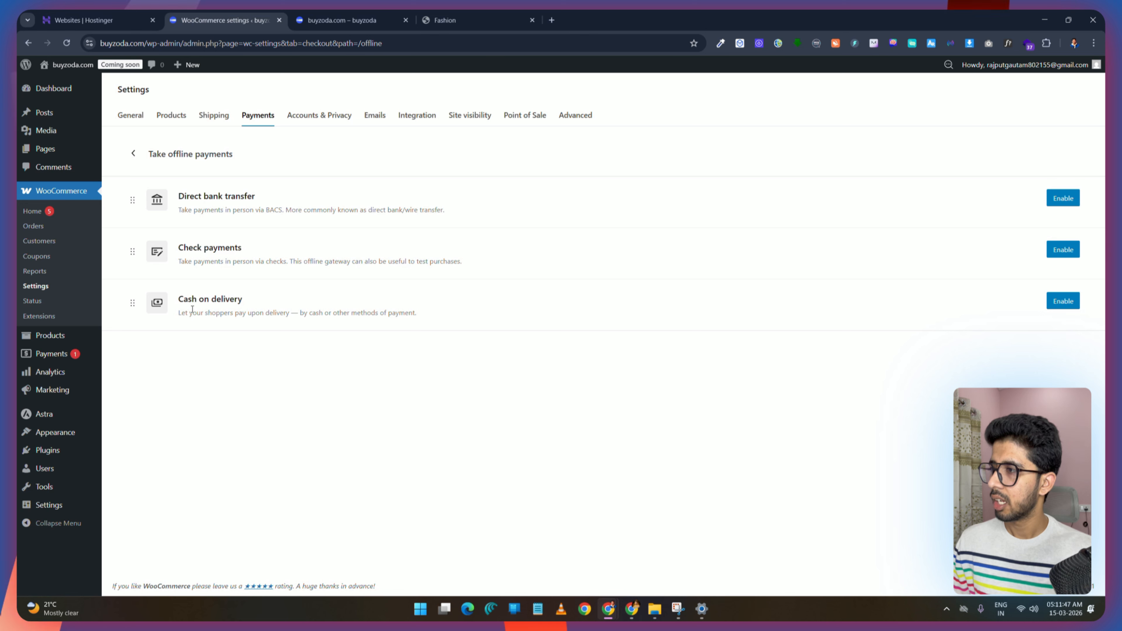
pyautogui.click(1067, 307)
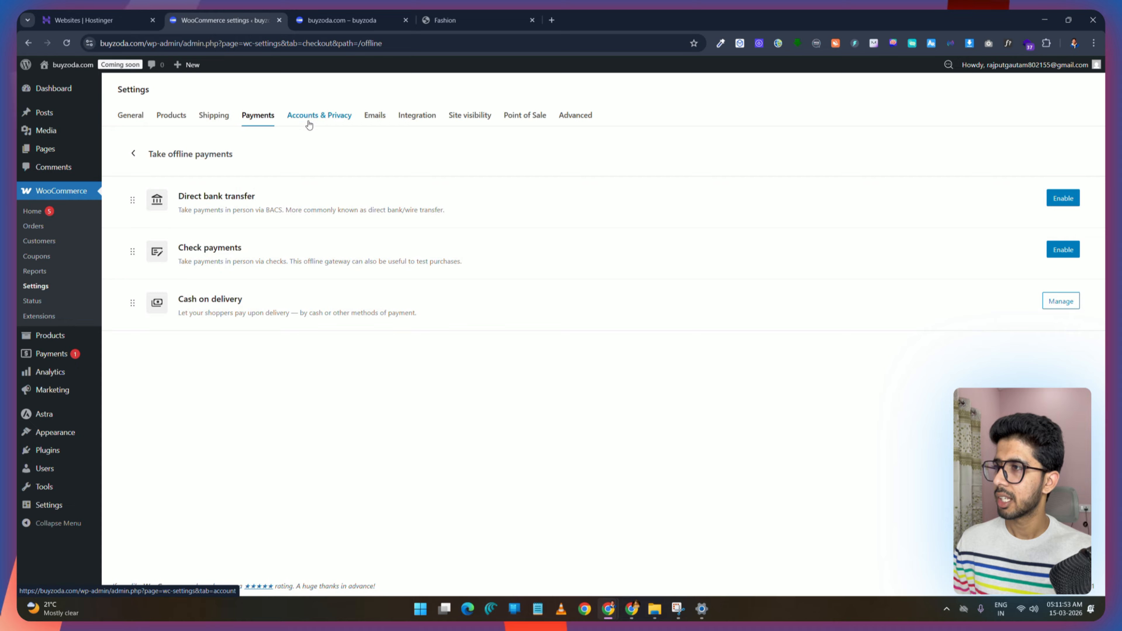
# Step: Review the Accounts & Privacy settings for checkout and account creation
pyautogui.click(327, 119)
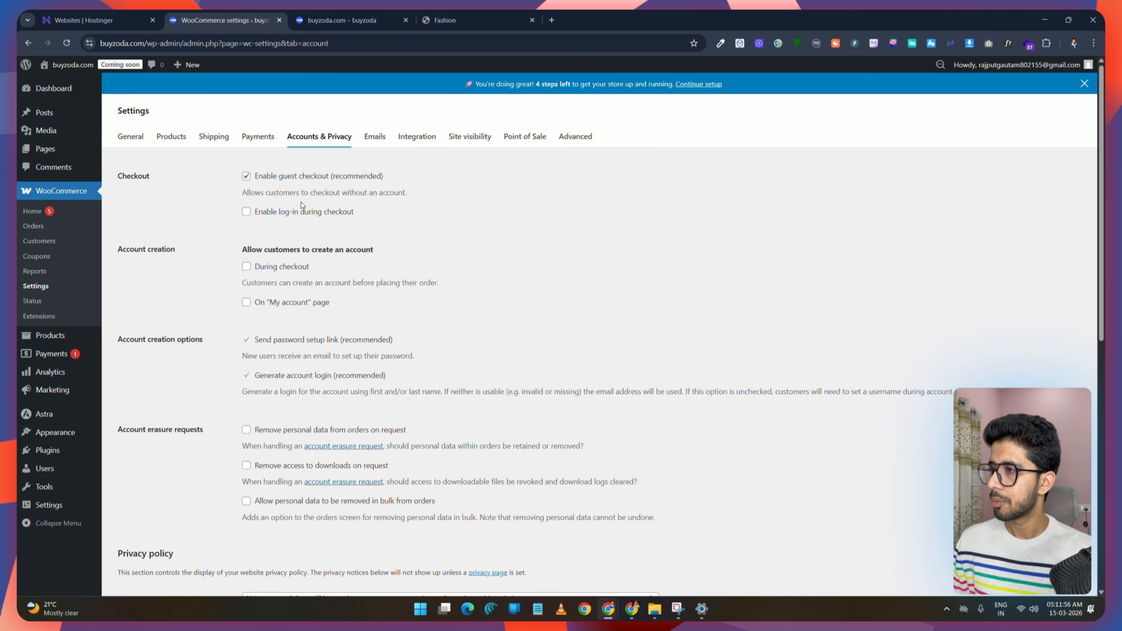
pyautogui.scroll(-10, 302, 204)
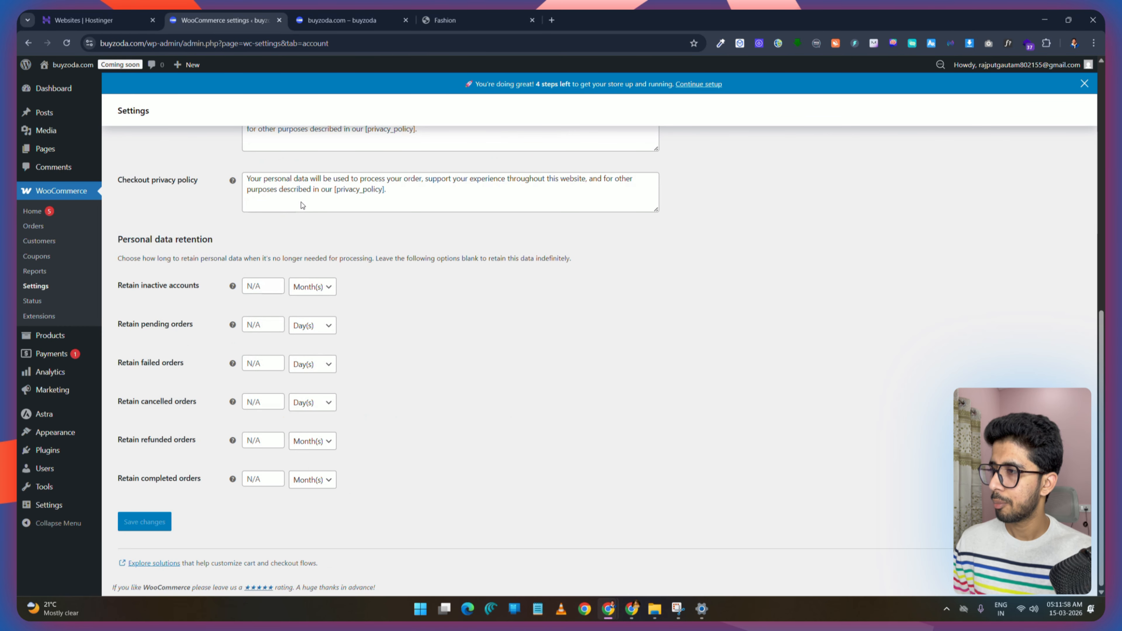
pyautogui.scroll(10, 303, 205)
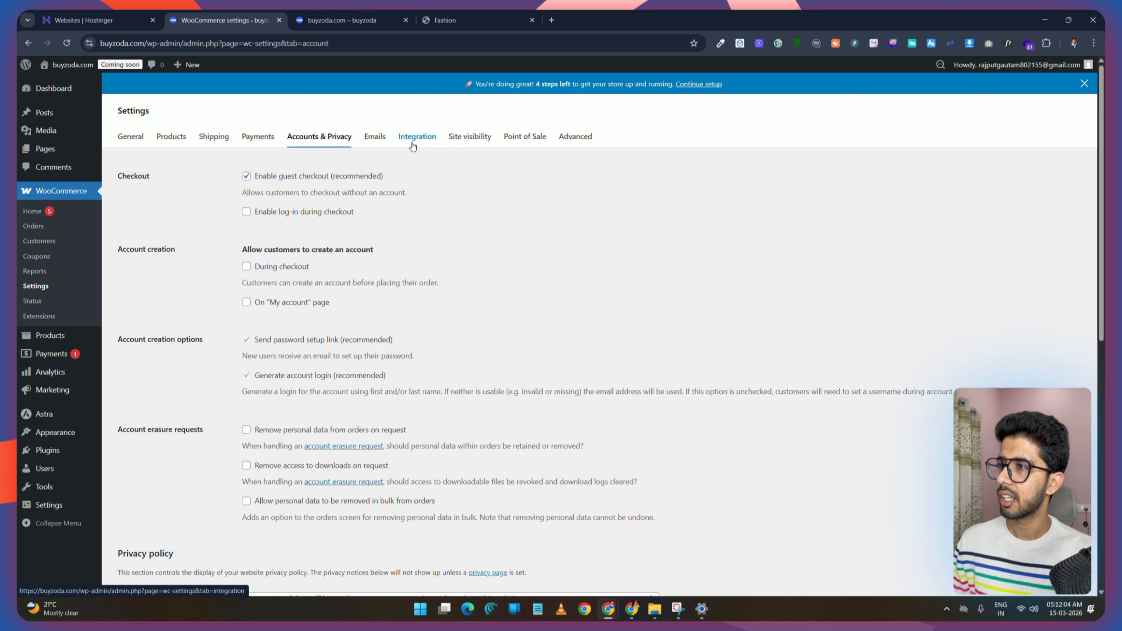
# Step: Switch the site visibility from Coming soon to Live
pyautogui.click(478, 136)
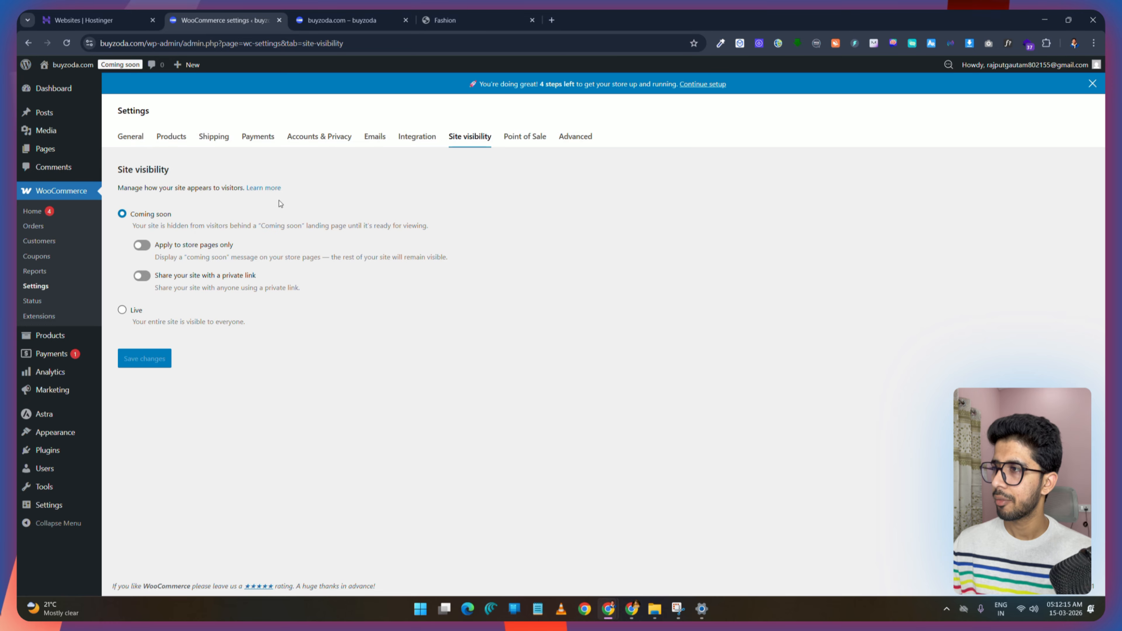
pyautogui.click(353, 20)
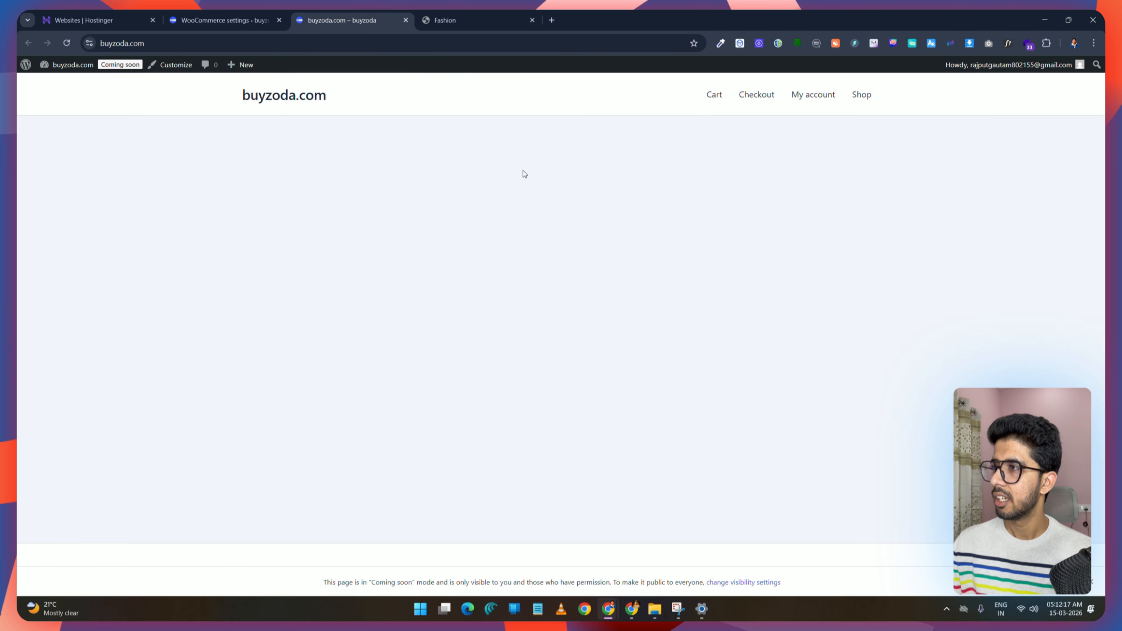
pyautogui.click(213, 18)
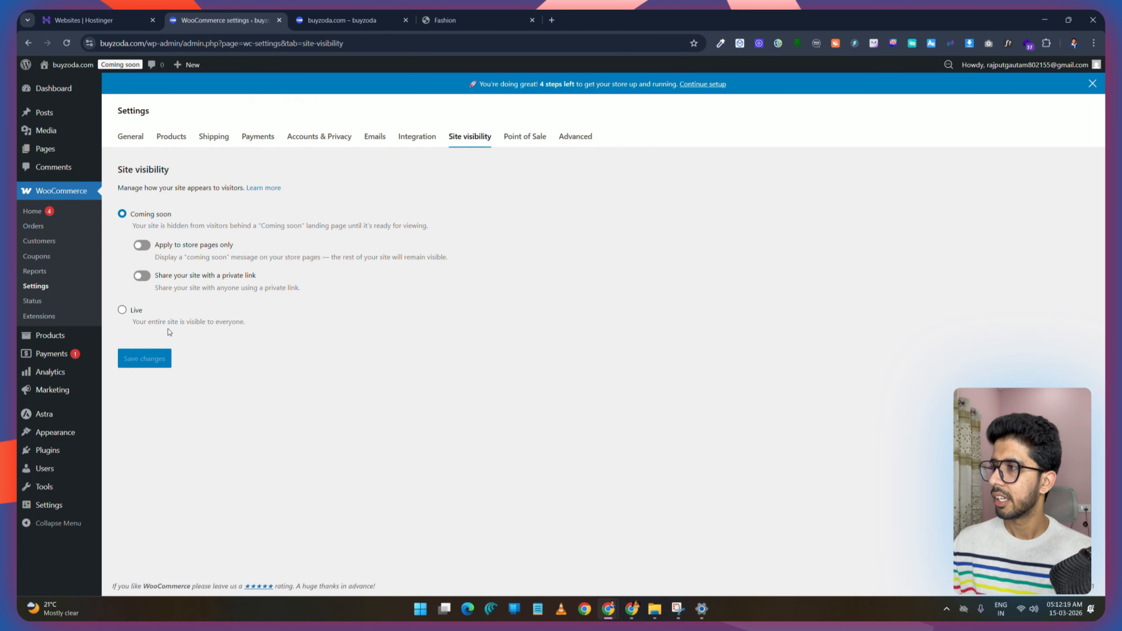
pyautogui.click(123, 311)
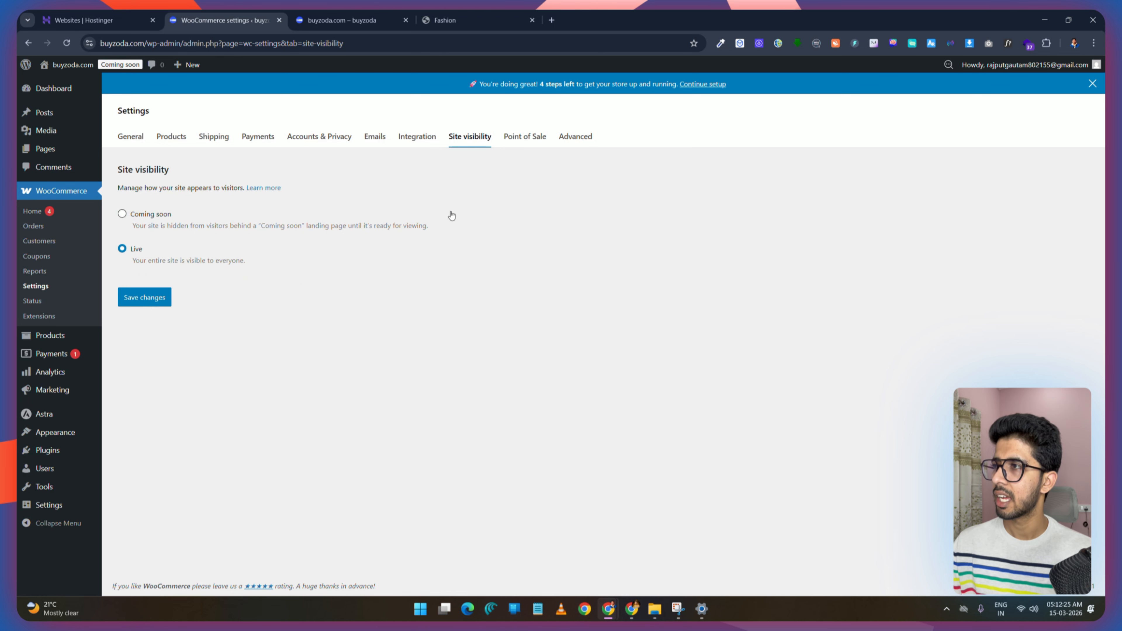
pyautogui.click(339, 13)
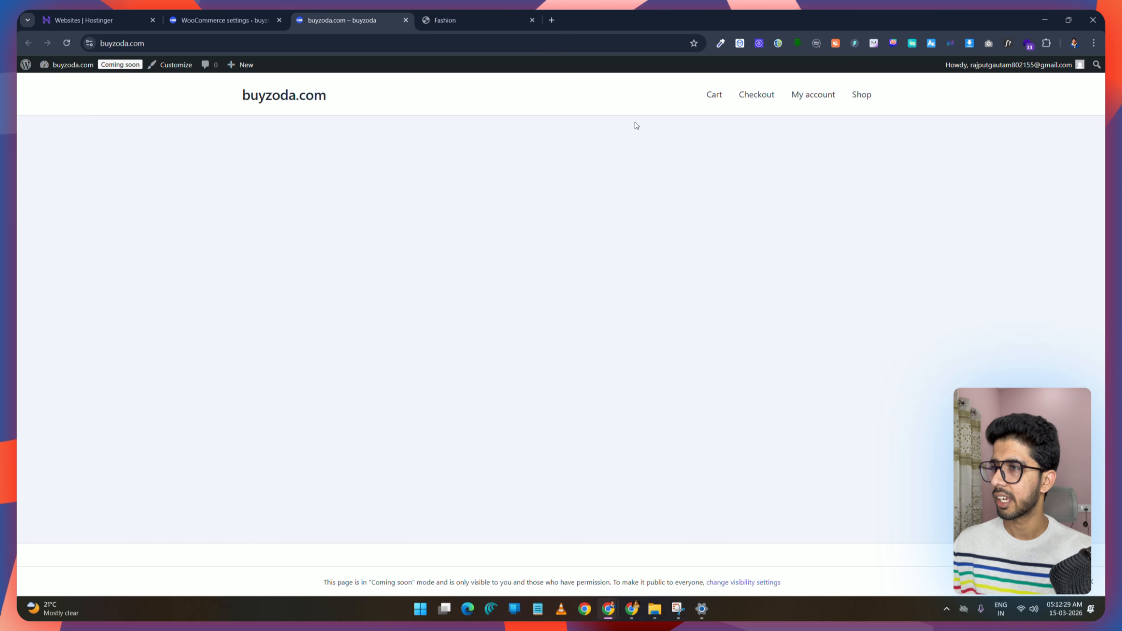
# Step: Open buyzoda.com in an incognito window to check what visitors see
pyautogui.click(1095, 44)
pyautogui.click(1004, 96)
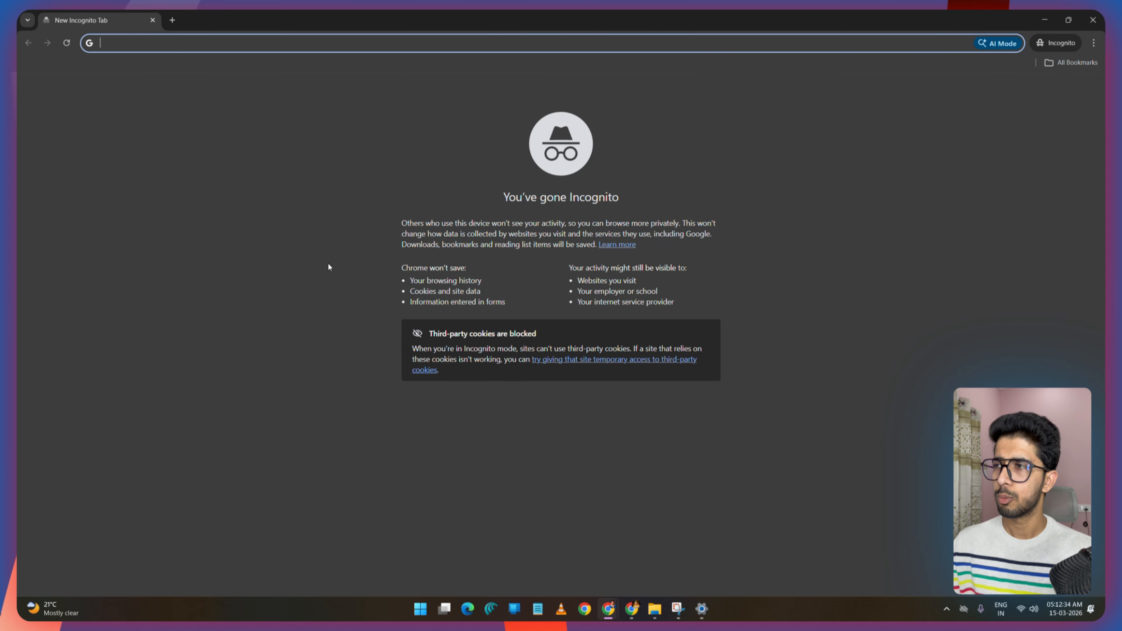
pyautogui.write('bu')
pyautogui.click(153, 65)
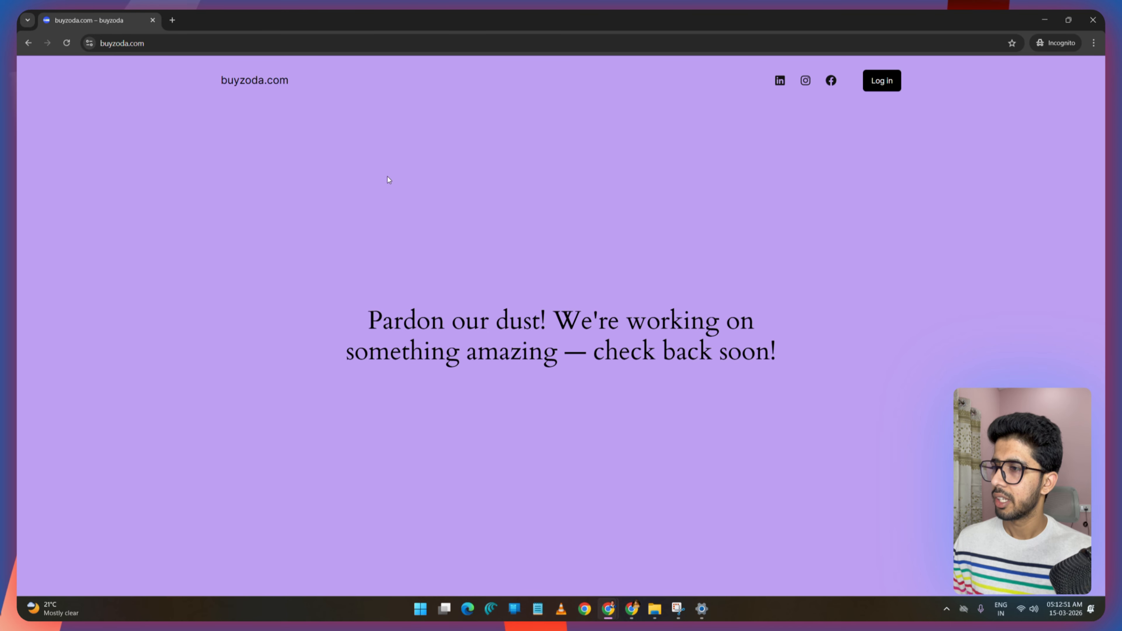
pyautogui.click(153, 21)
pyautogui.click(233, 13)
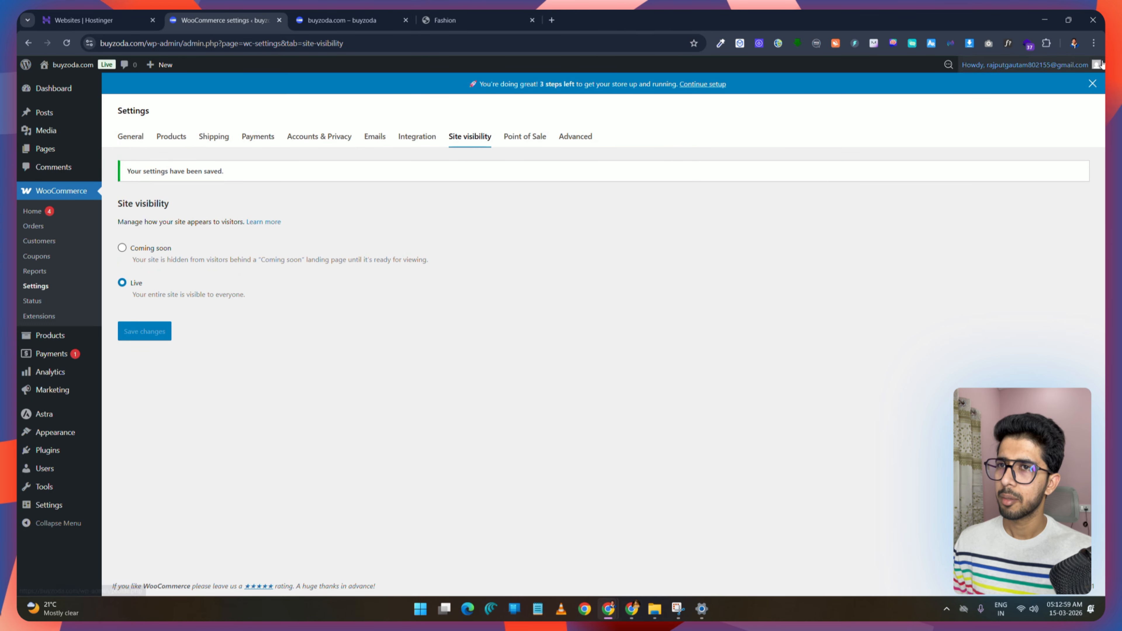
# Step: Reopen buyzoda.com in a fresh incognito window to check the public storefront
pyautogui.click(1094, 43)
pyautogui.click(999, 96)
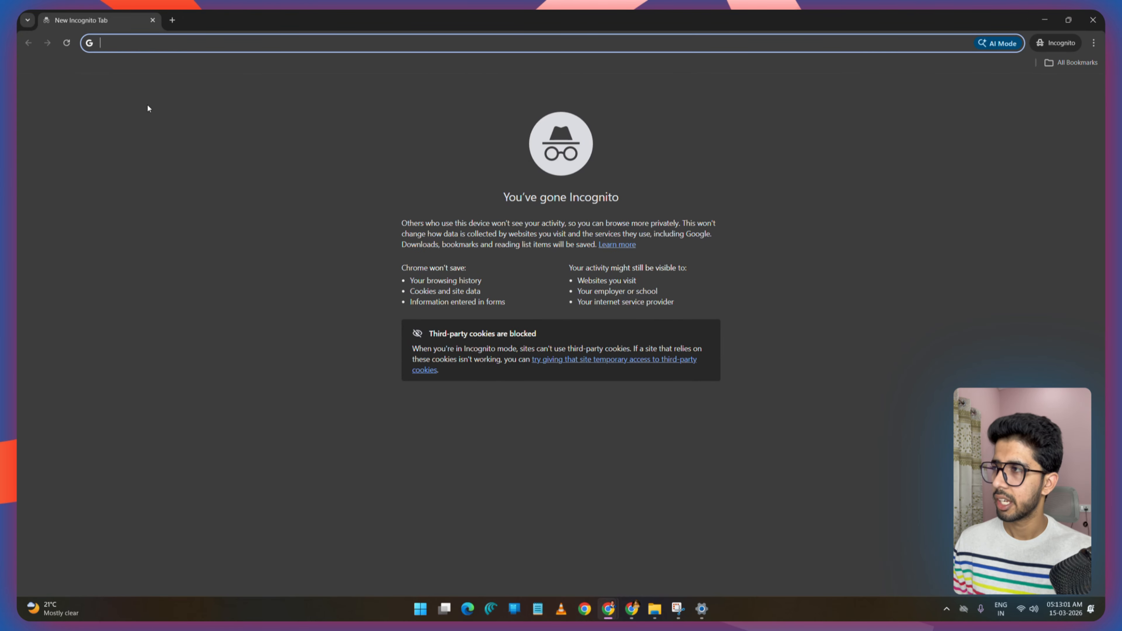
pyautogui.write('buyzoda.com')
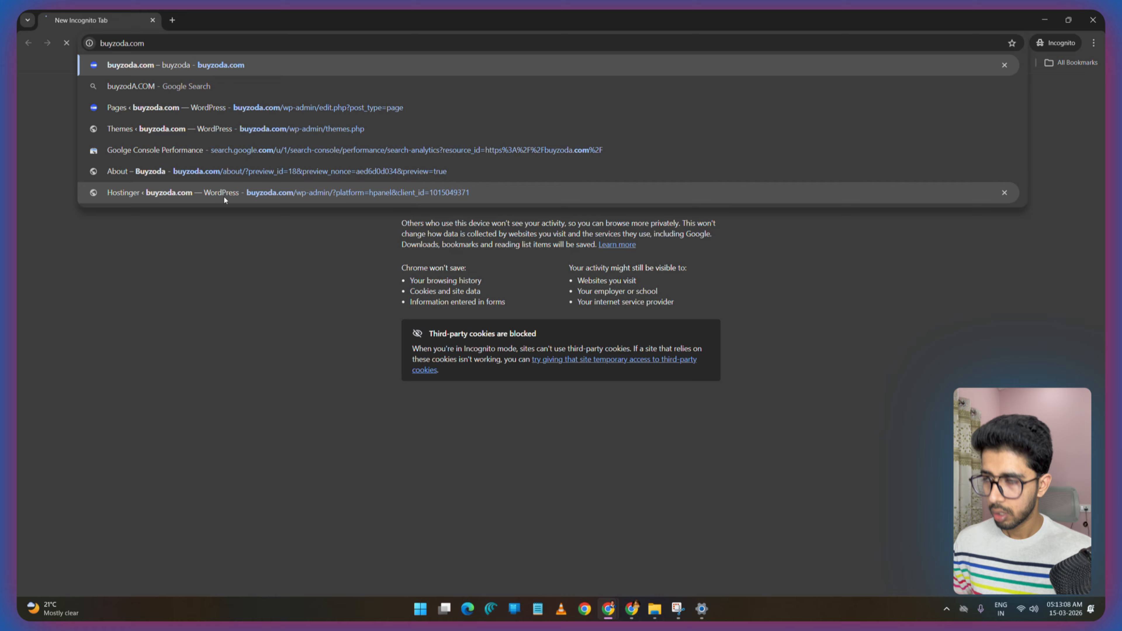
pyautogui.press('Return')
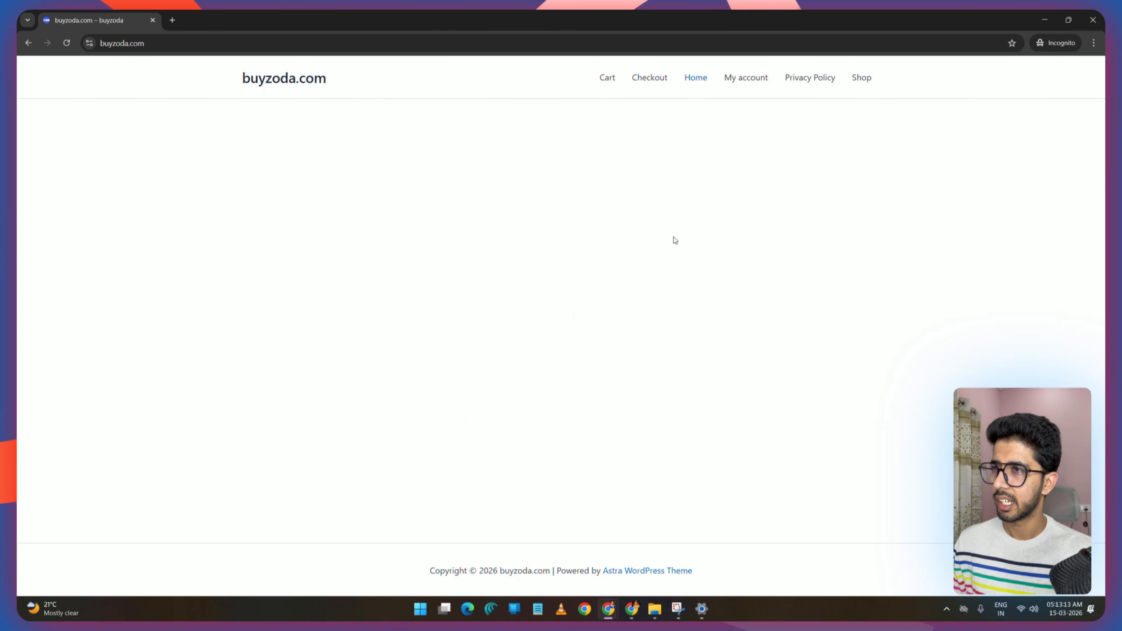
pyautogui.click(153, 20)
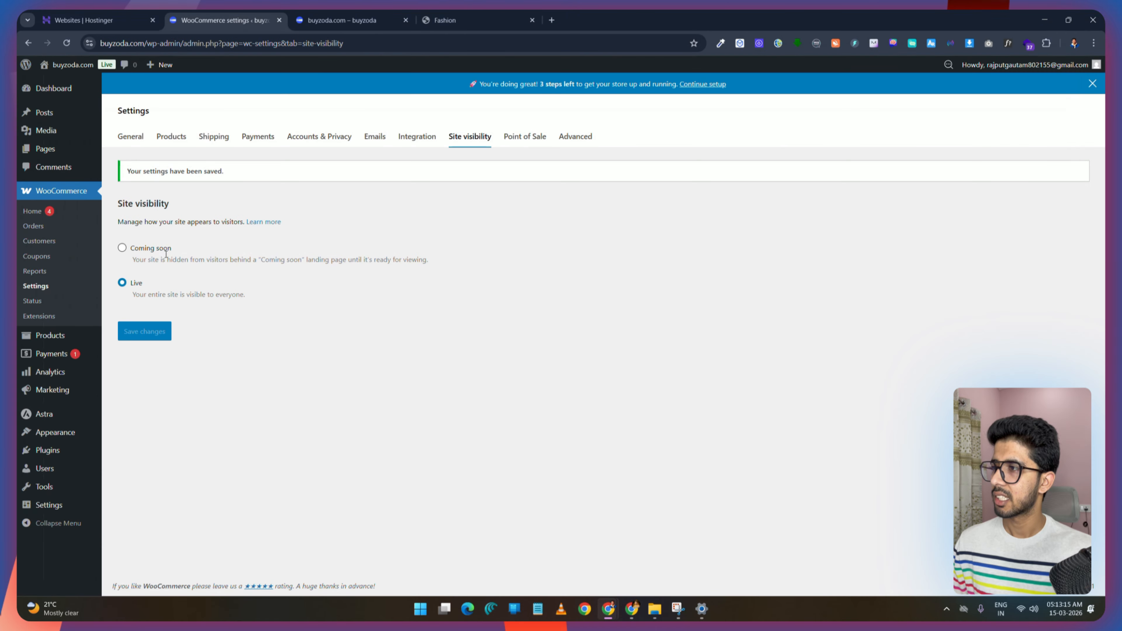
# Step: Set the site visibility back to Coming soon, save, and confirm the switch
pyautogui.click(122, 249)
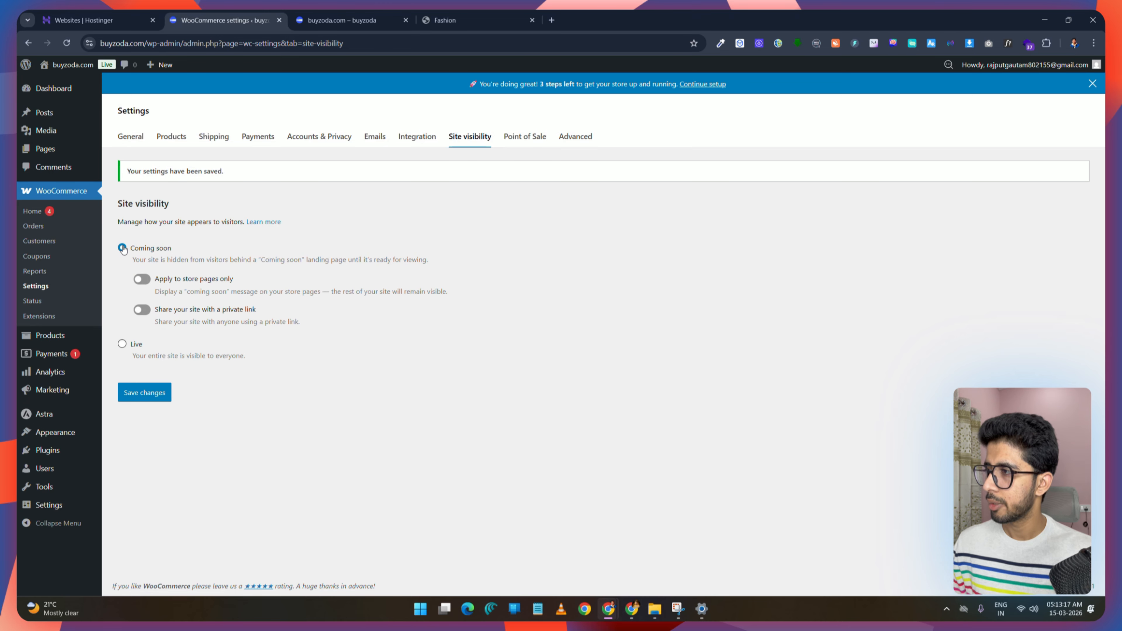
pyautogui.click(146, 391)
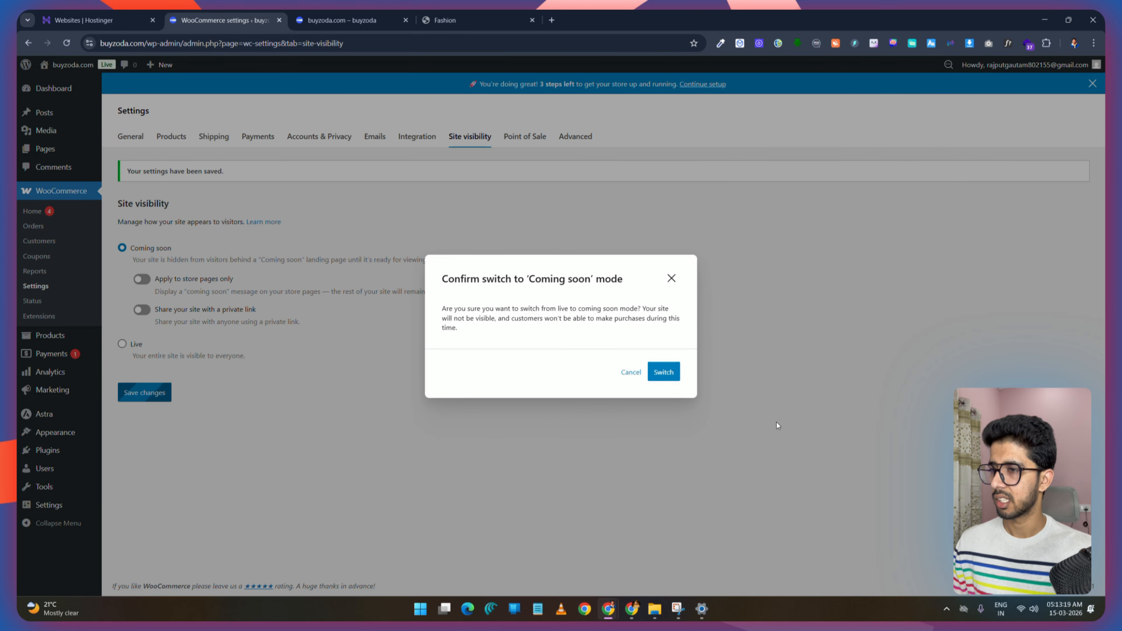
pyautogui.click(667, 373)
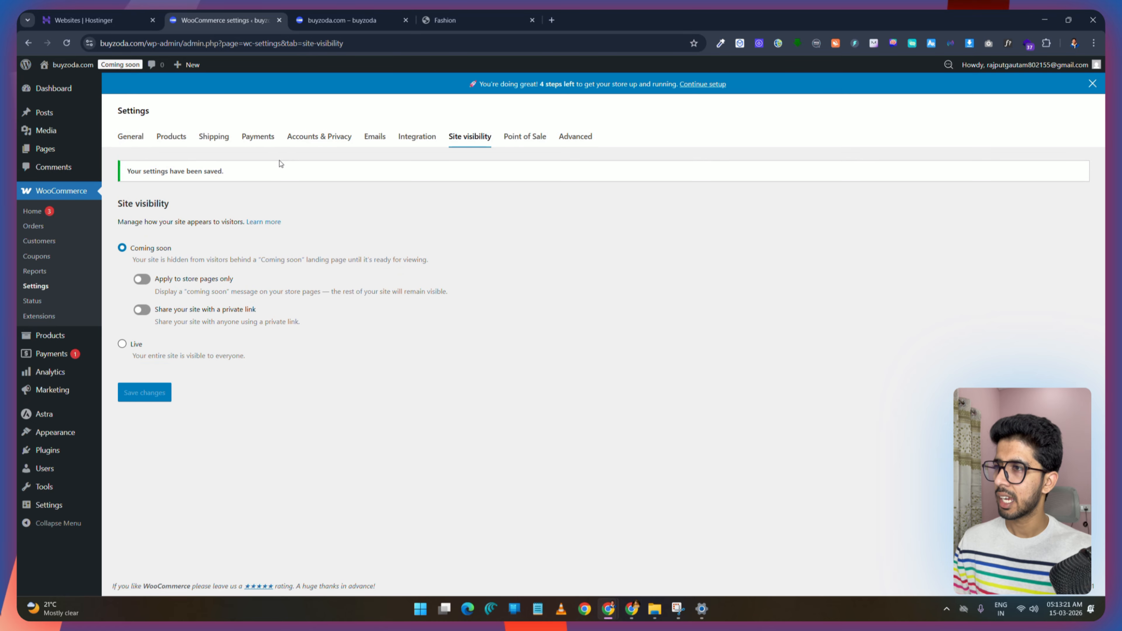
# Step: Open the Point of Sale store details and examine the address and refund policy fields
pyautogui.click(536, 141)
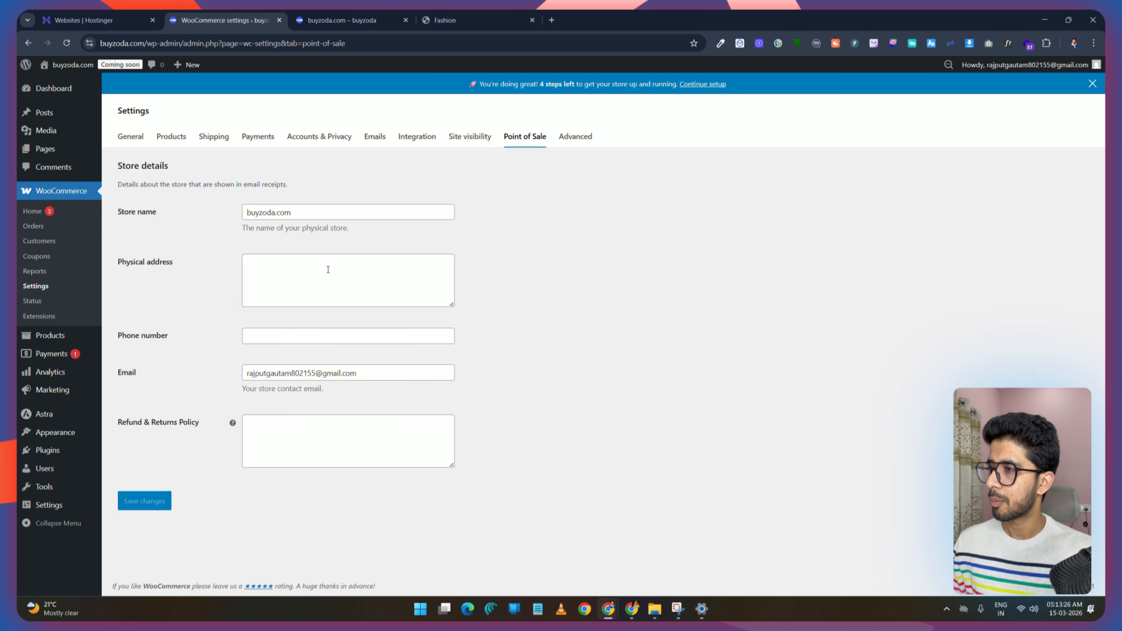
pyautogui.click(289, 271)
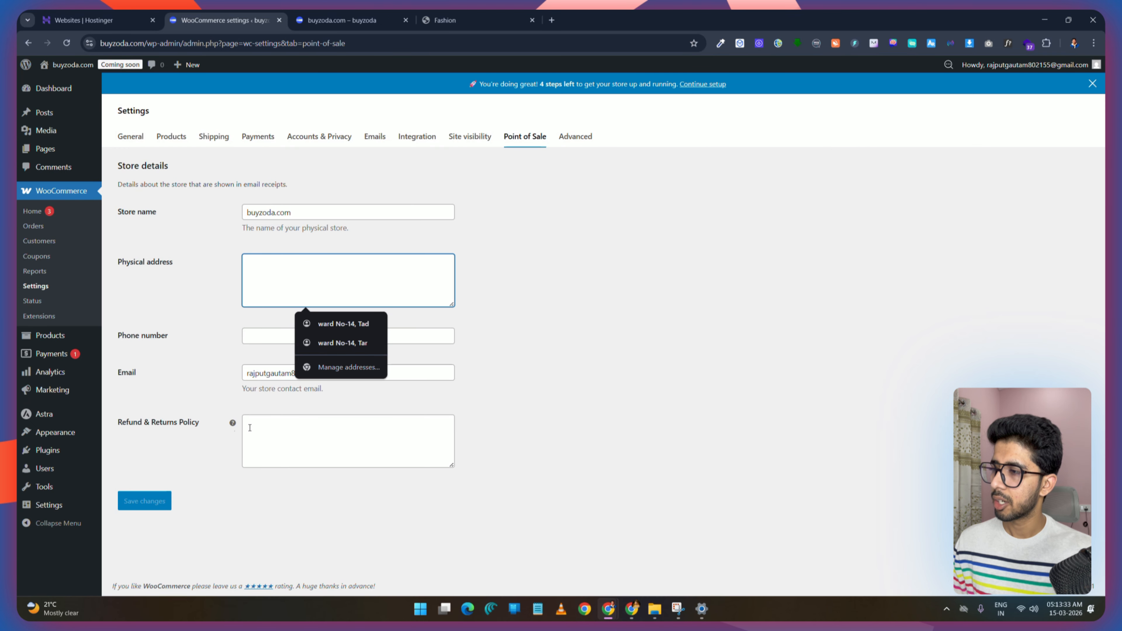
pyautogui.click(326, 432)
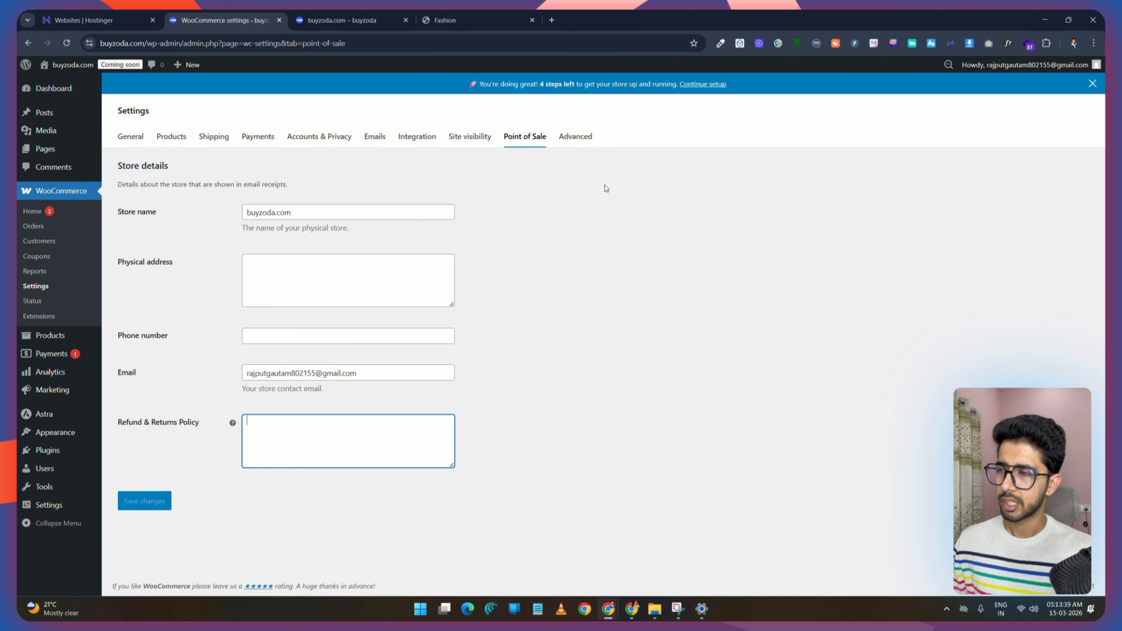
# Step: Open the WooCommerce advanced page setup and check the Terms and conditions page options
pyautogui.click(576, 136)
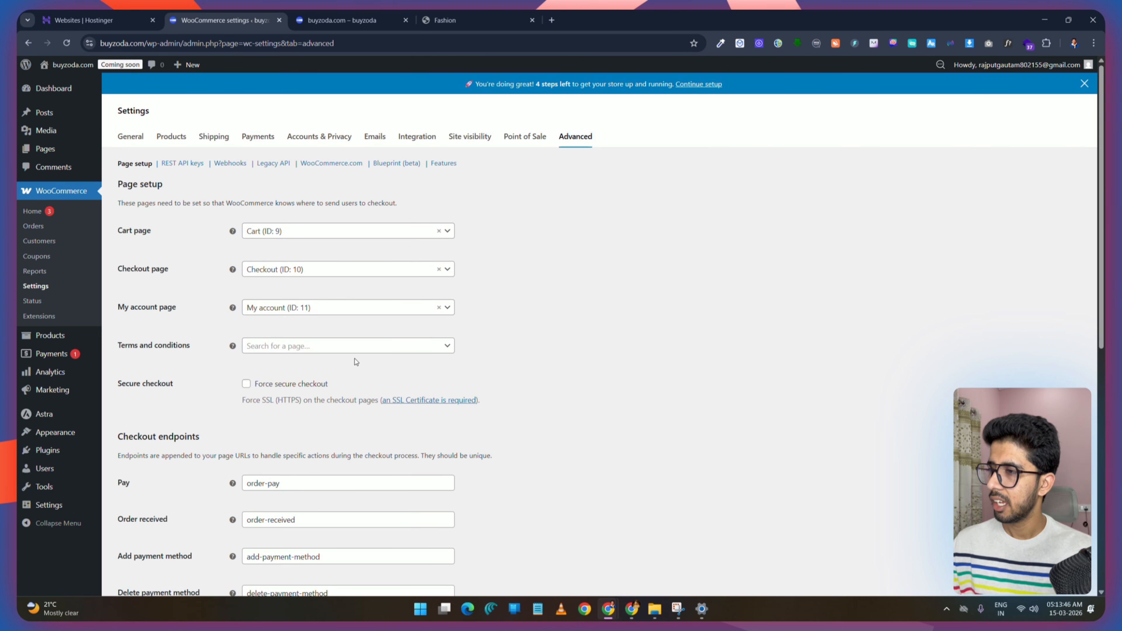
pyautogui.click(280, 350)
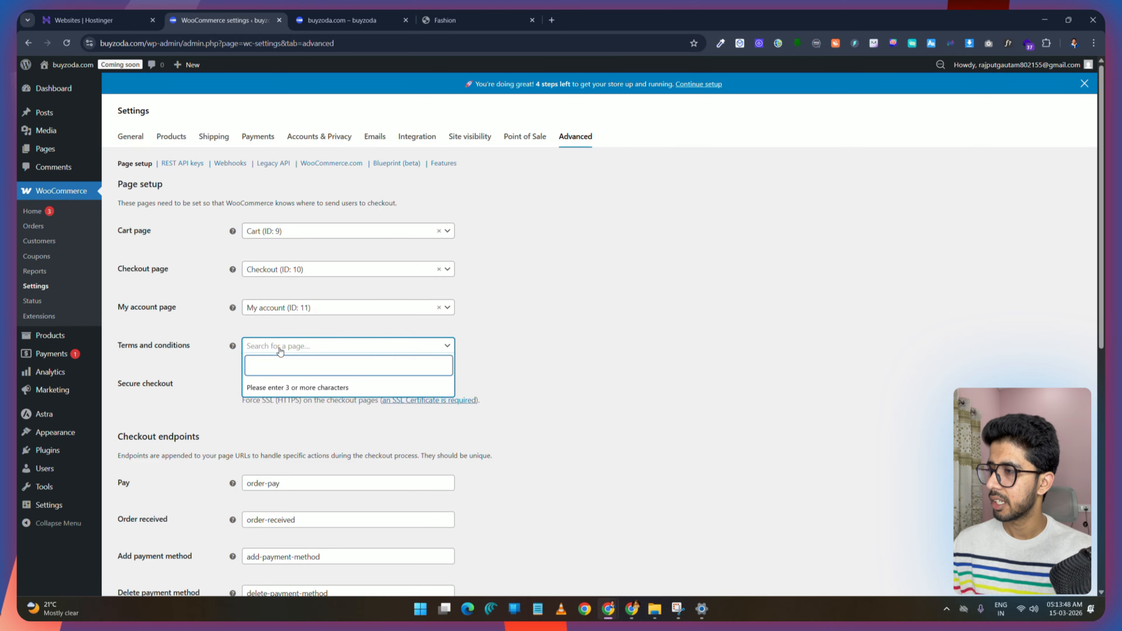
pyautogui.click(281, 352)
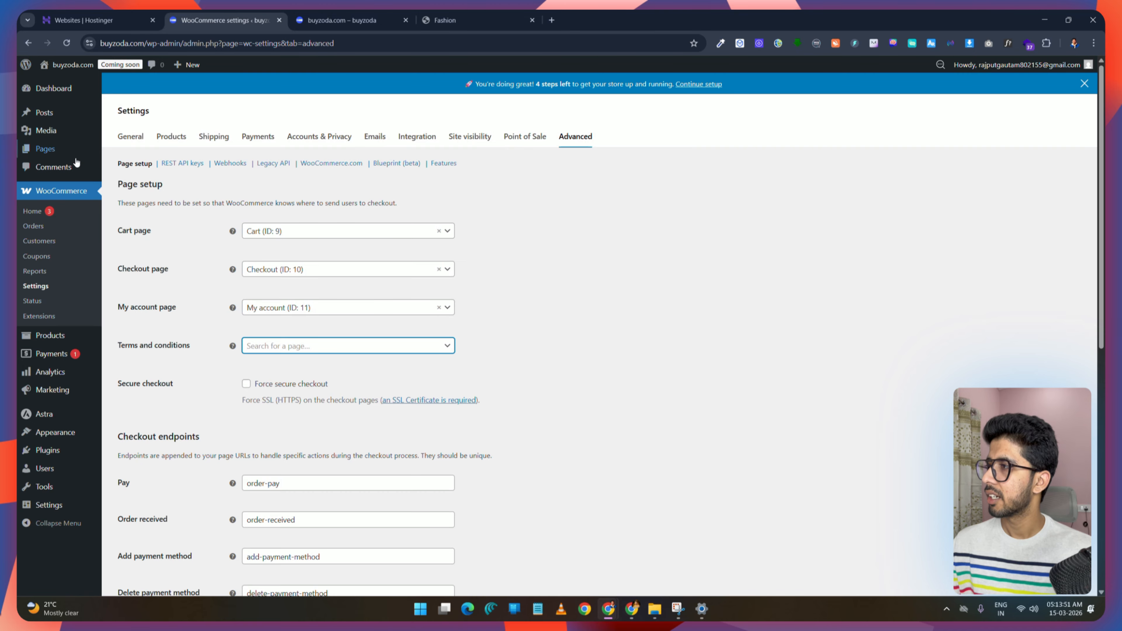
# Step: Create a new page titled Terms and Conditions and set its Astra container layout to Full Width
pyautogui.click(50, 150)
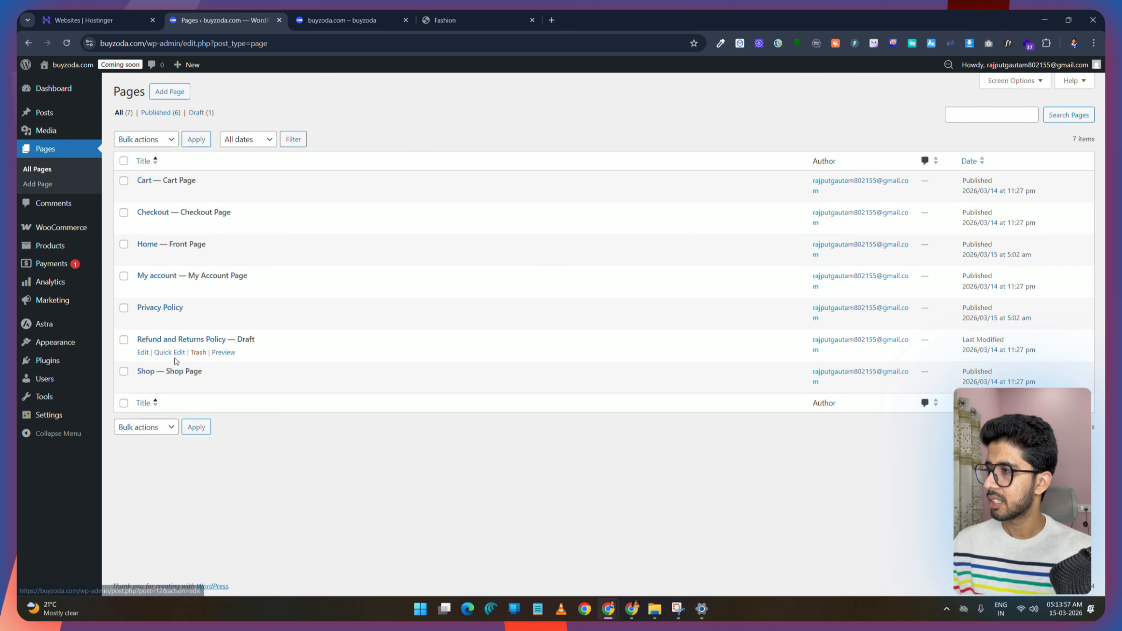
pyautogui.click(169, 91)
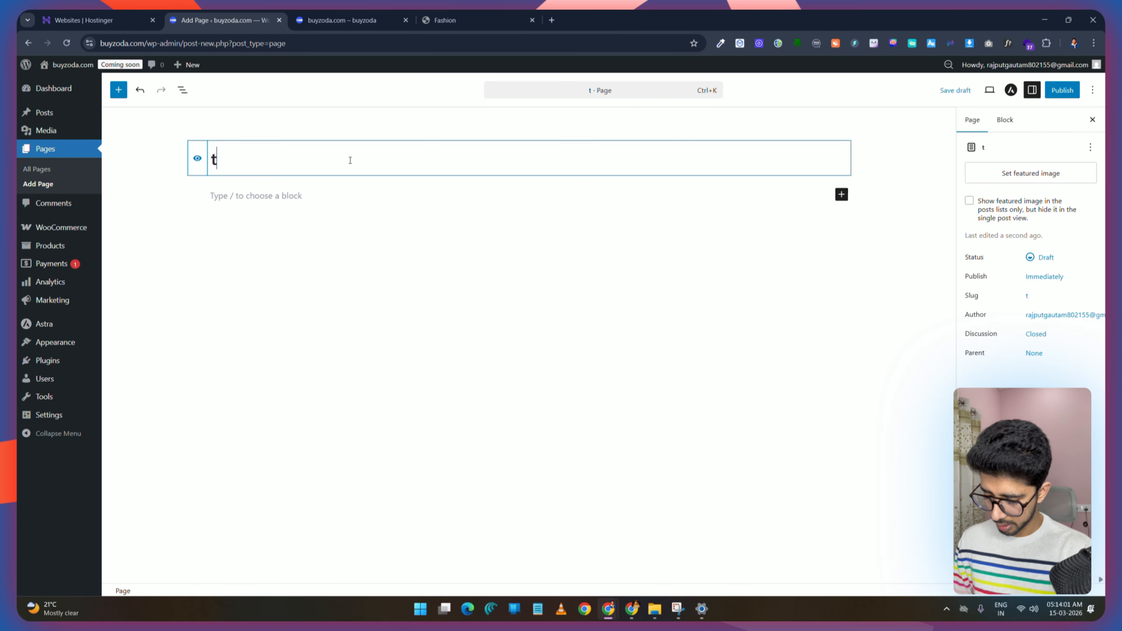
pyautogui.write('tions')
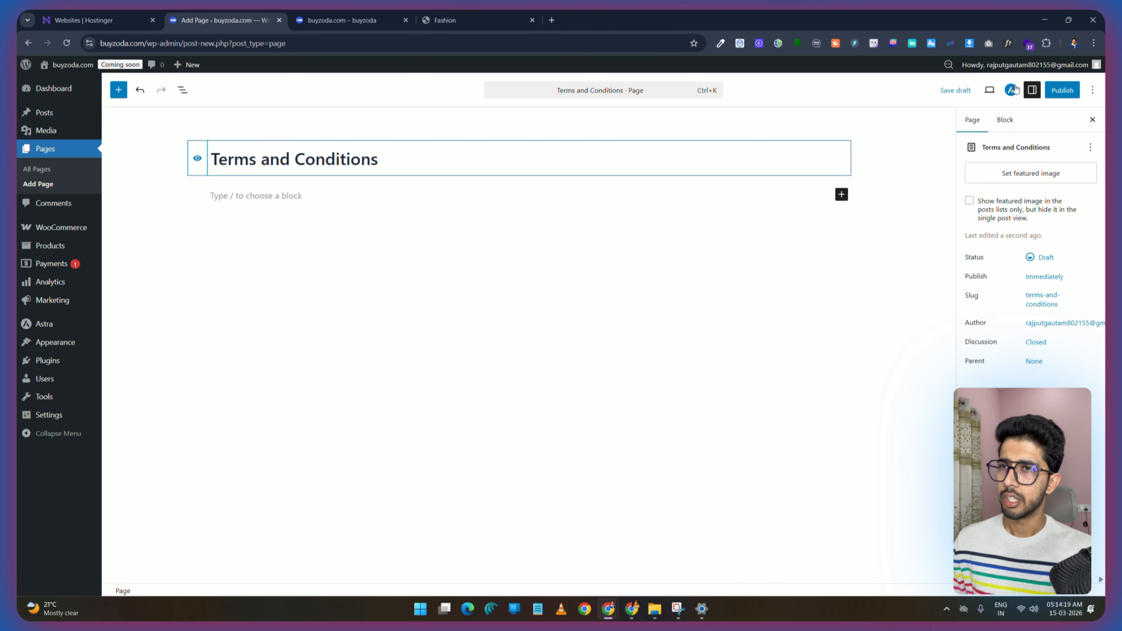
pyautogui.click(1011, 89)
pyautogui.click(1079, 267)
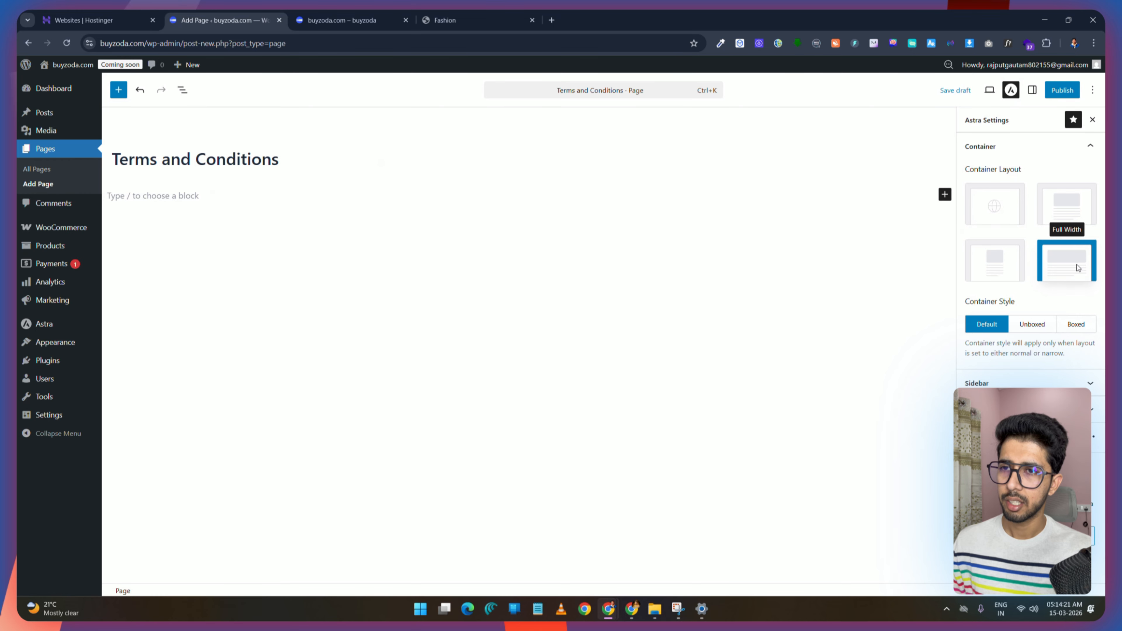
# Step: Disable the banner area in the page's Astra settings and publish the Terms and Conditions page
pyautogui.click(1029, 147)
pyautogui.click(1030, 172)
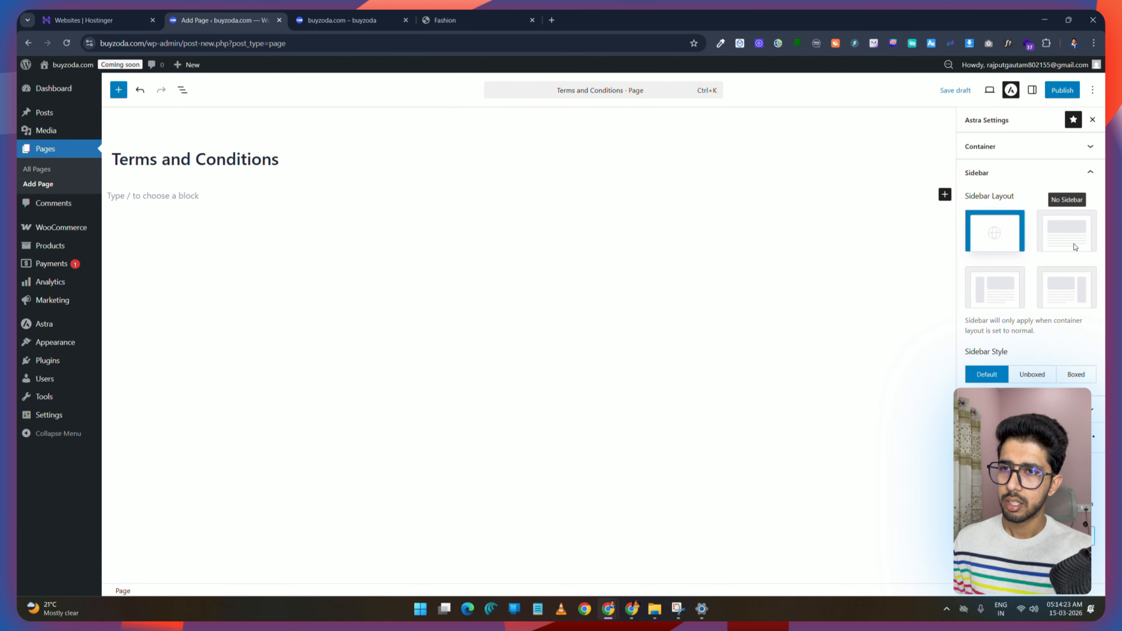
pyautogui.click(1073, 241)
pyautogui.click(1029, 172)
pyautogui.click(1029, 199)
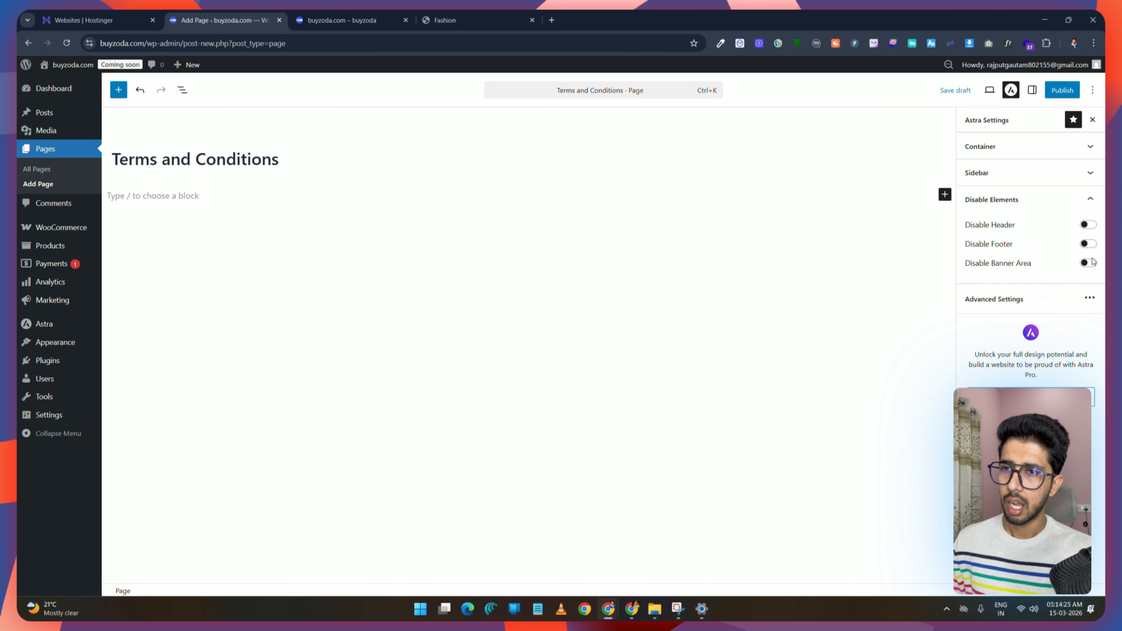
pyautogui.click(1087, 263)
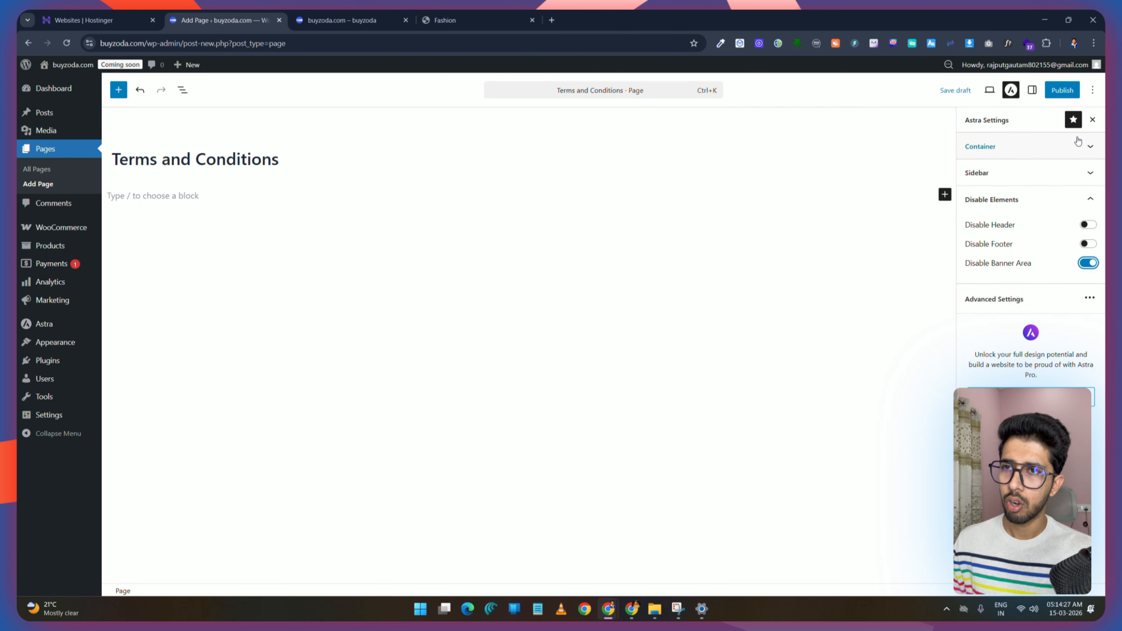
pyautogui.click(1065, 91)
pyautogui.click(1074, 87)
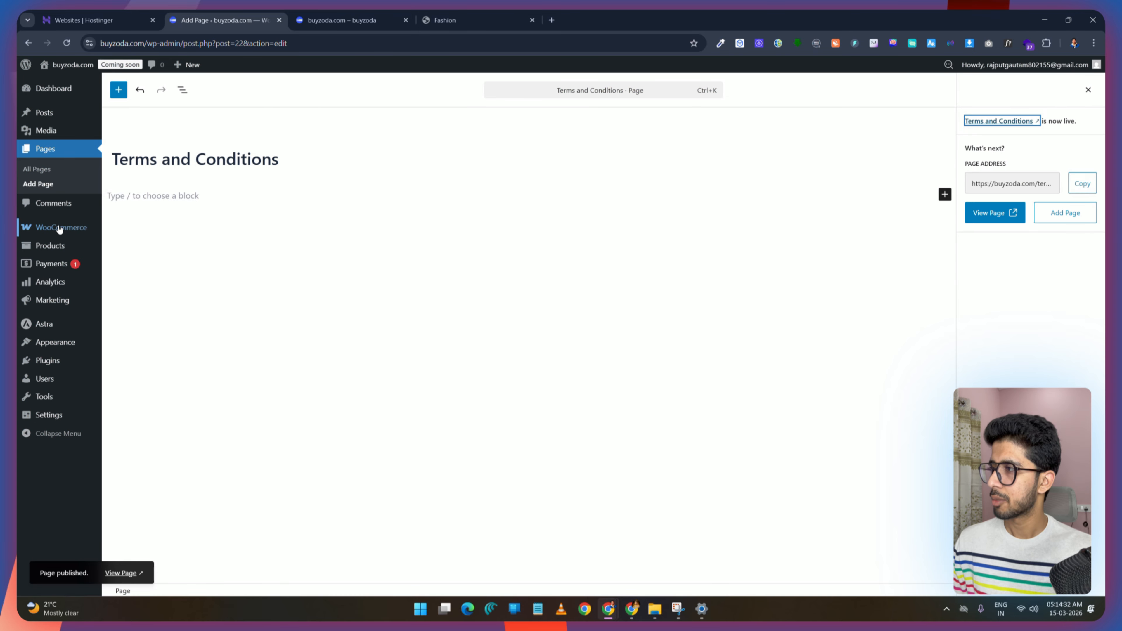
# Step: Assign the Terms and Conditions page as the WooCommerce terms and conditions page in advanced settings and save
pyautogui.moveTo(75, 228)
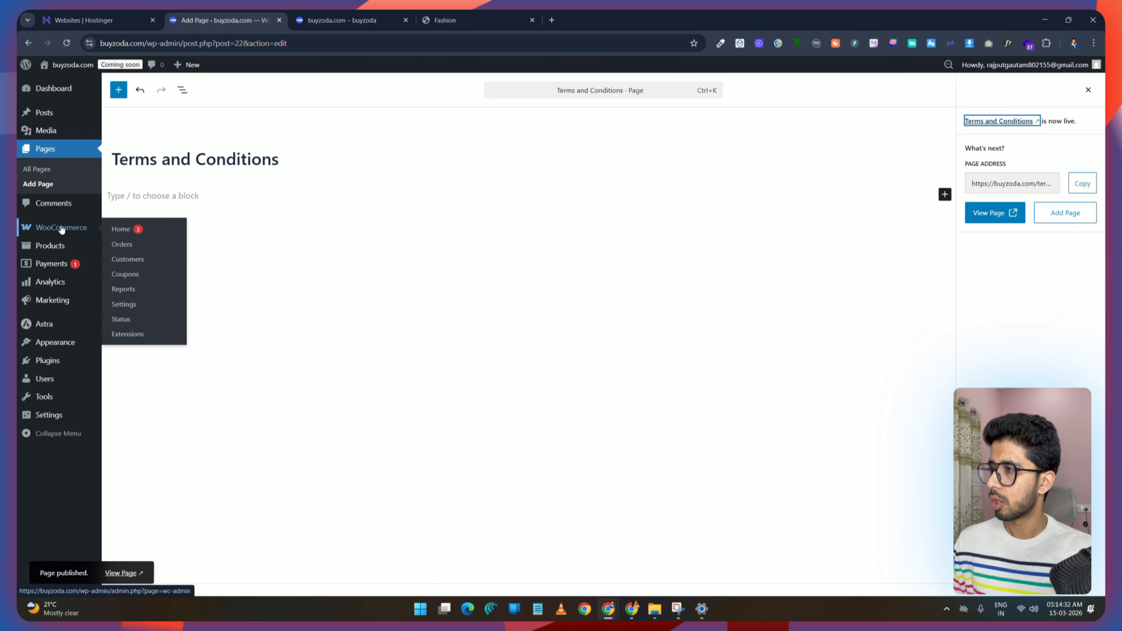
pyautogui.click(128, 305)
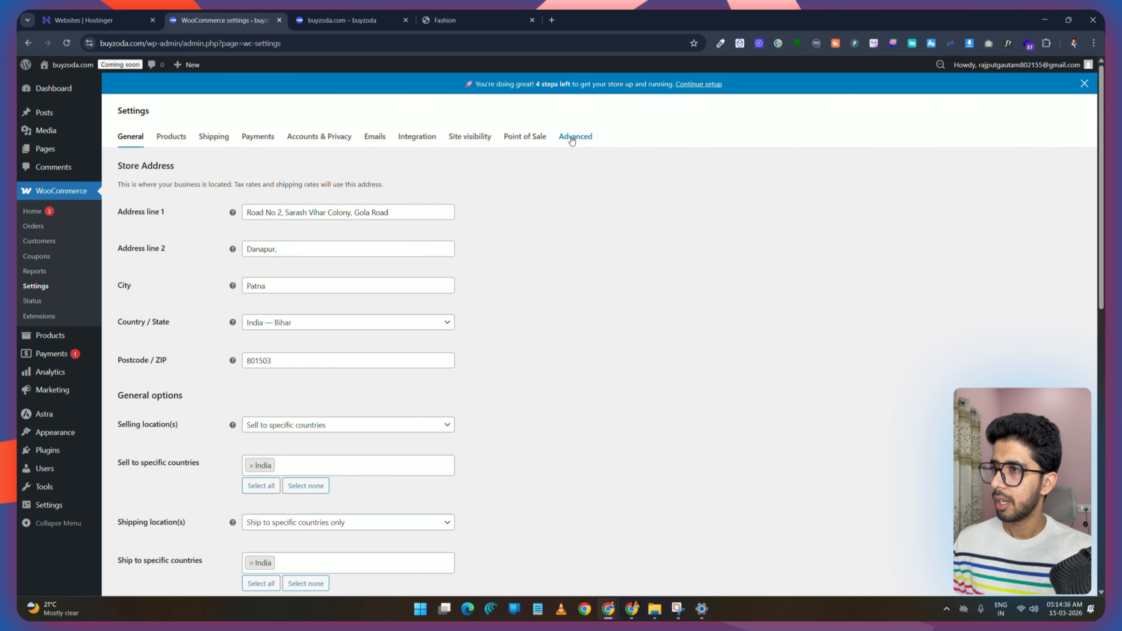
pyautogui.click(571, 138)
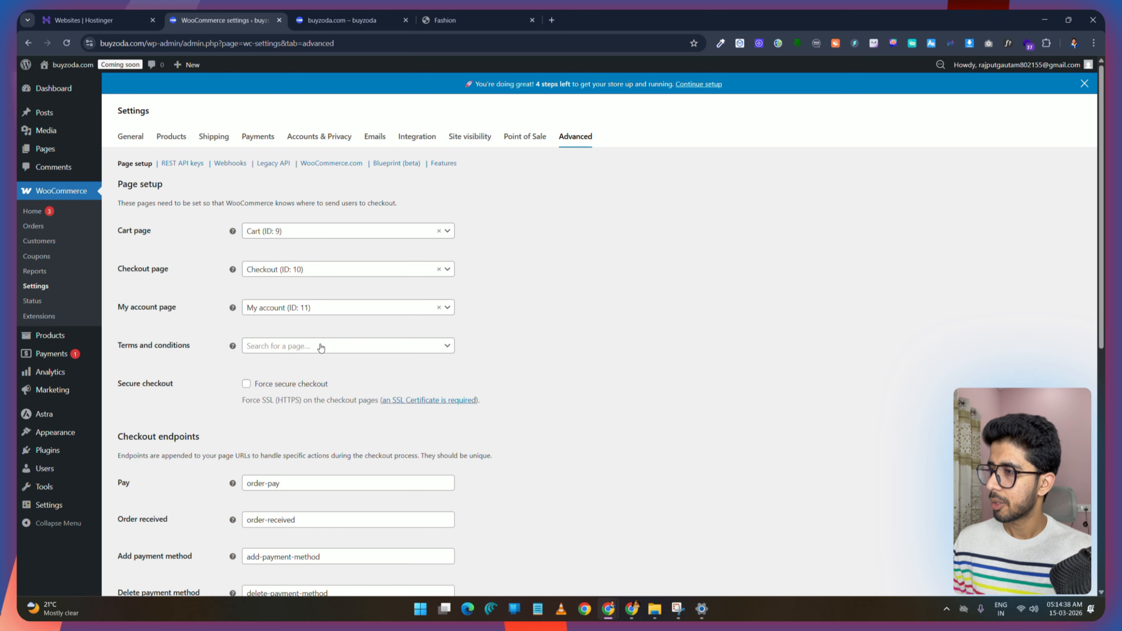
pyautogui.click(321, 347)
pyautogui.write('ter')
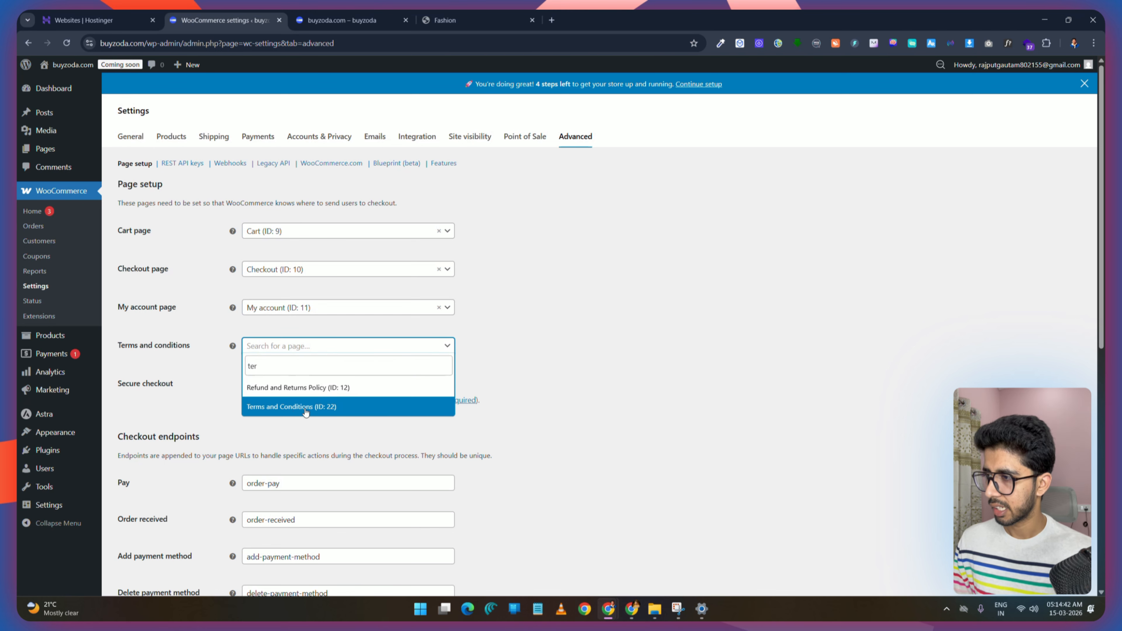
pyautogui.click(294, 409)
pyautogui.scroll(-3, 310, 376)
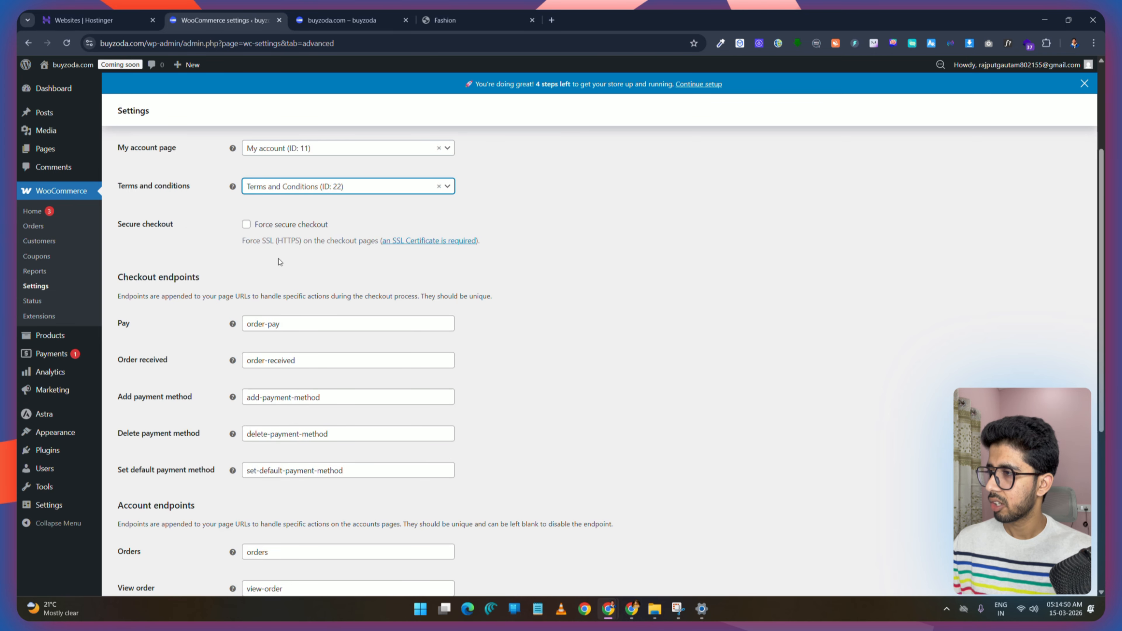
pyautogui.scroll(-2, 309, 266)
pyautogui.scroll(-4, 292, 278)
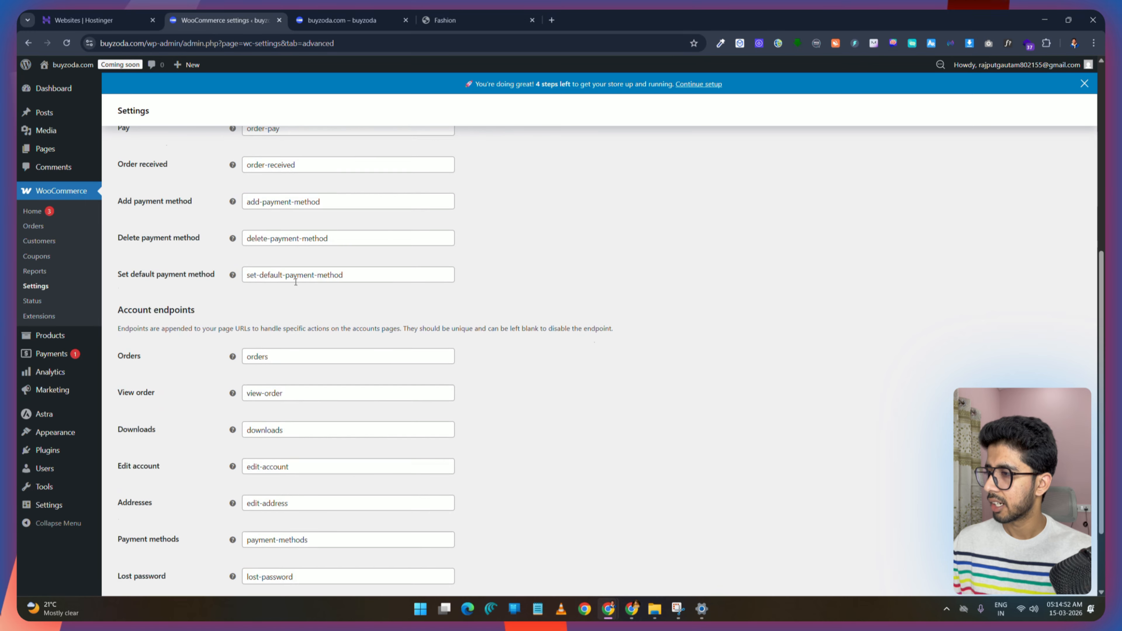
pyautogui.scroll(4, 284, 256)
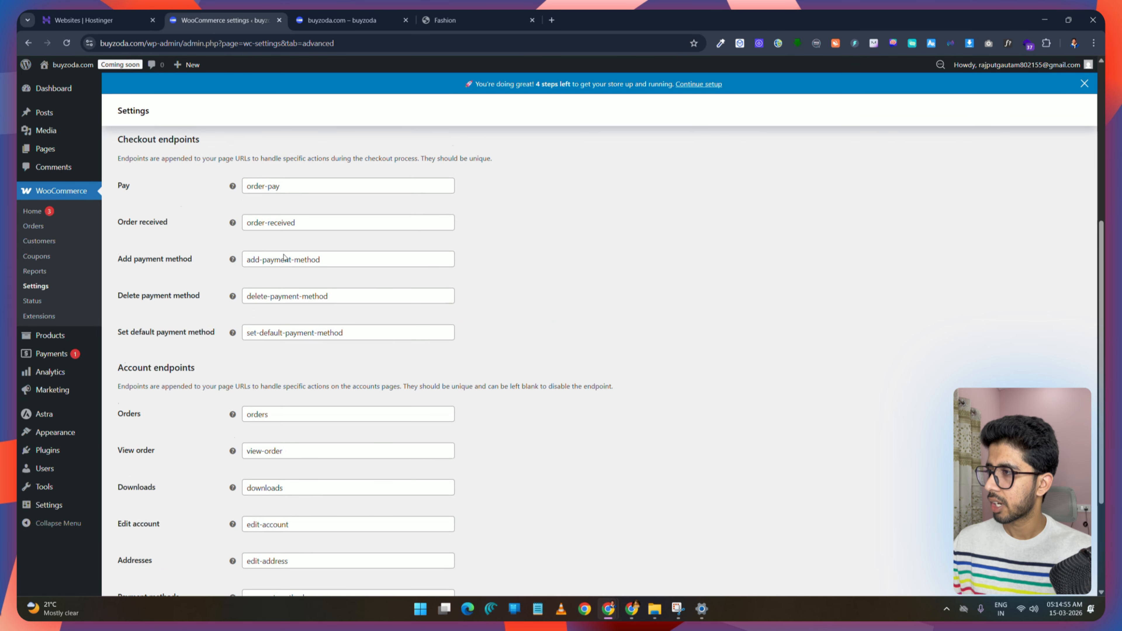
pyautogui.scroll(-4, 283, 261)
pyautogui.click(145, 563)
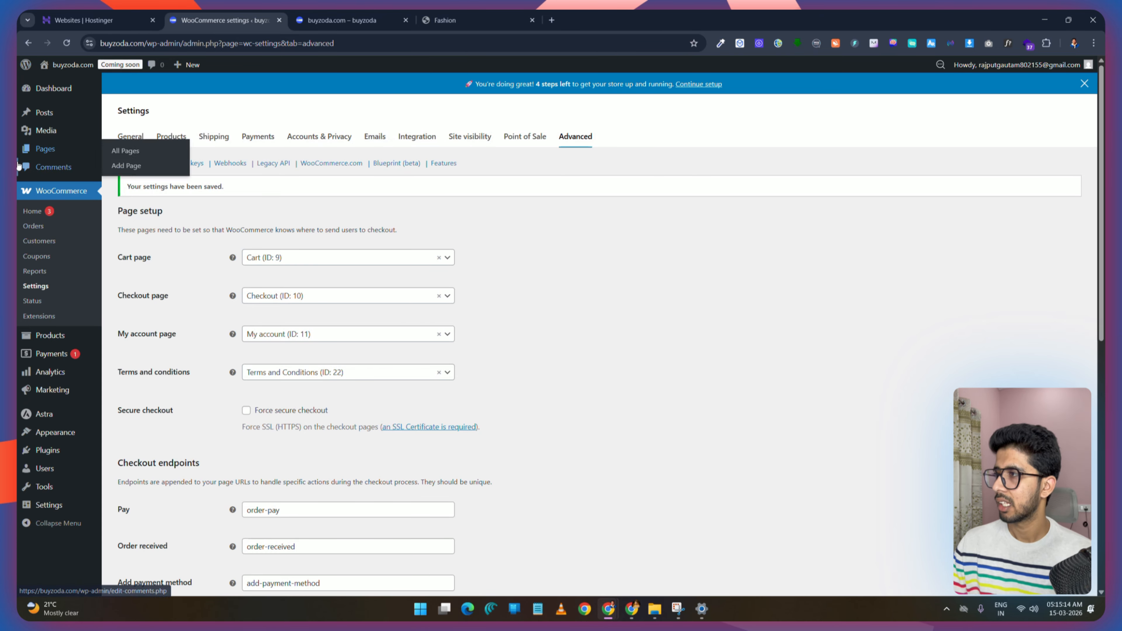
# Step: Upload and install the pro-elementor.zip plugin package from the Downloads folder
pyautogui.click(50, 451)
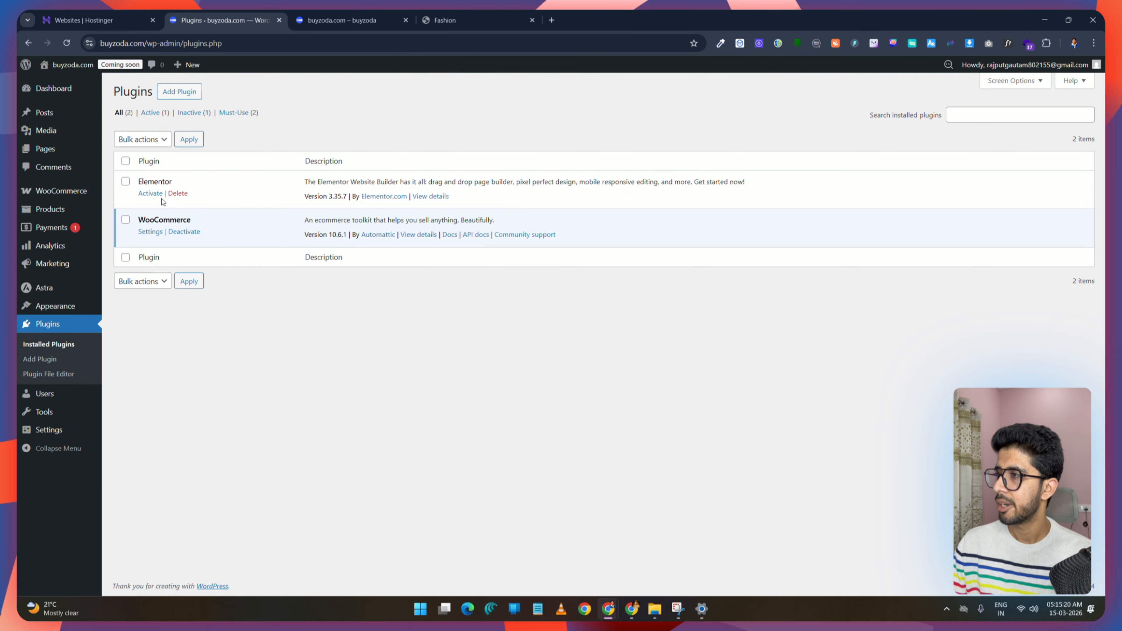
pyautogui.click(151, 195)
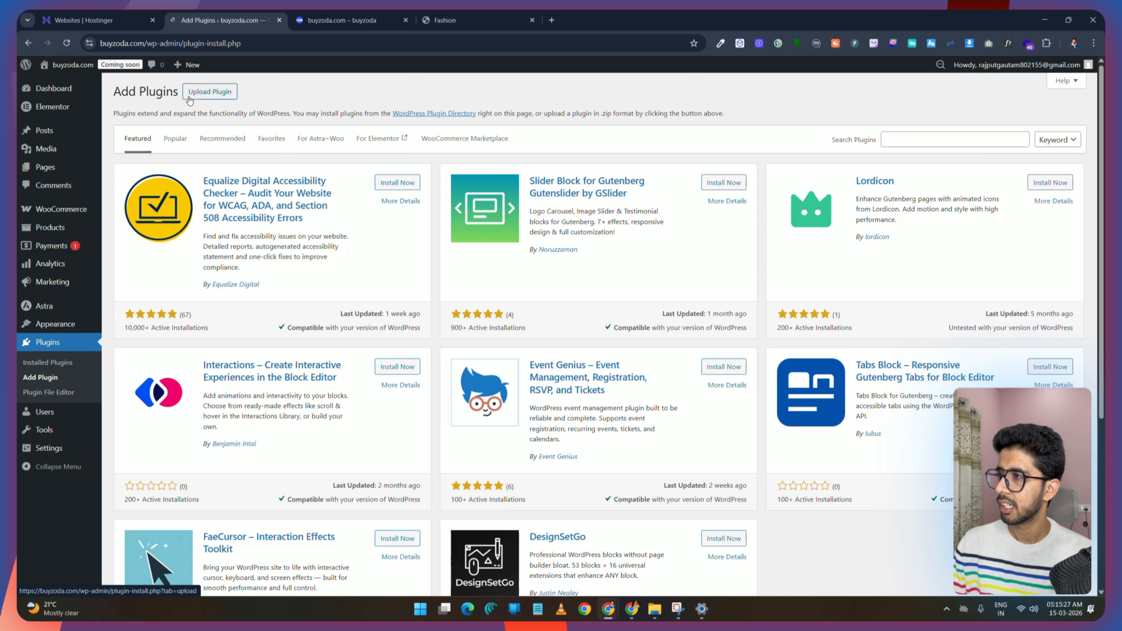
pyautogui.click(213, 93)
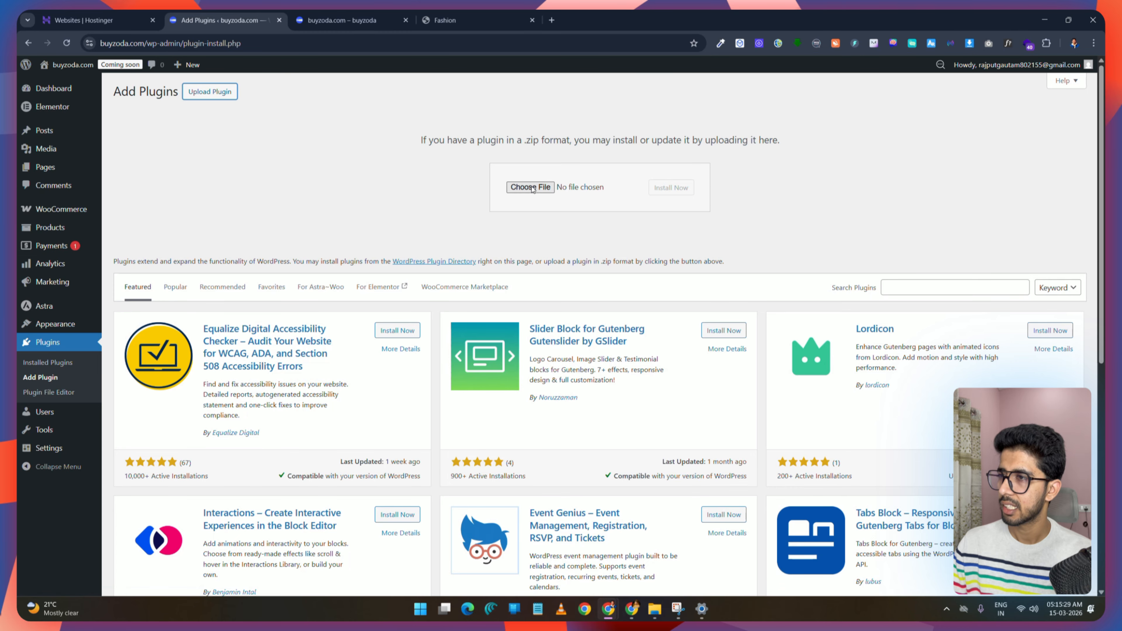
pyautogui.click(533, 189)
pyautogui.click(65, 167)
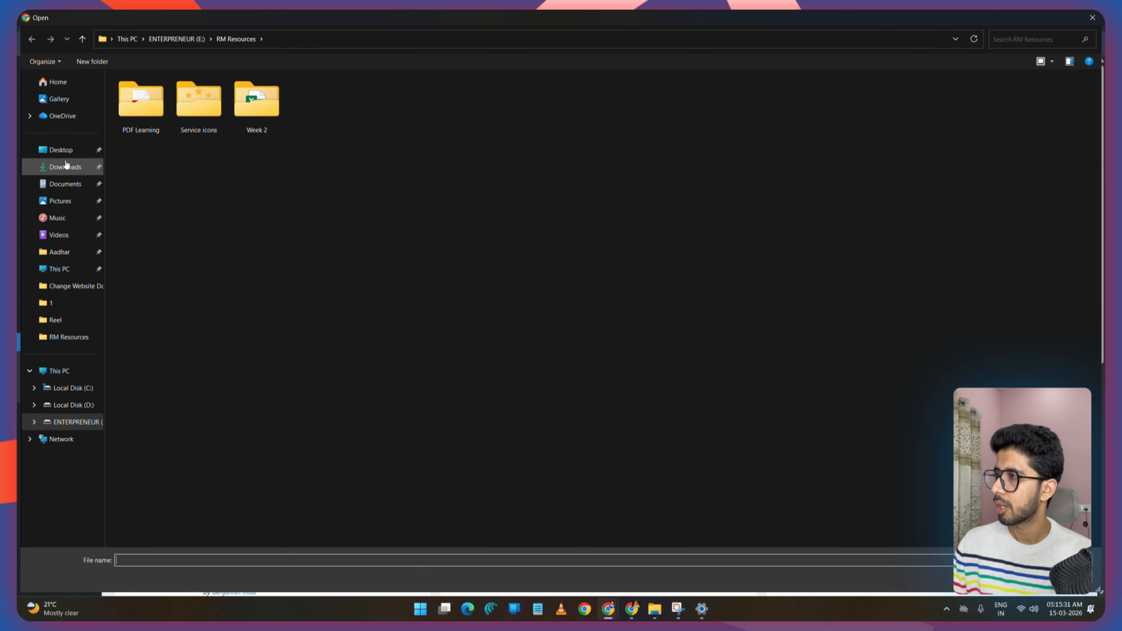
pyautogui.doubleClick(177, 442)
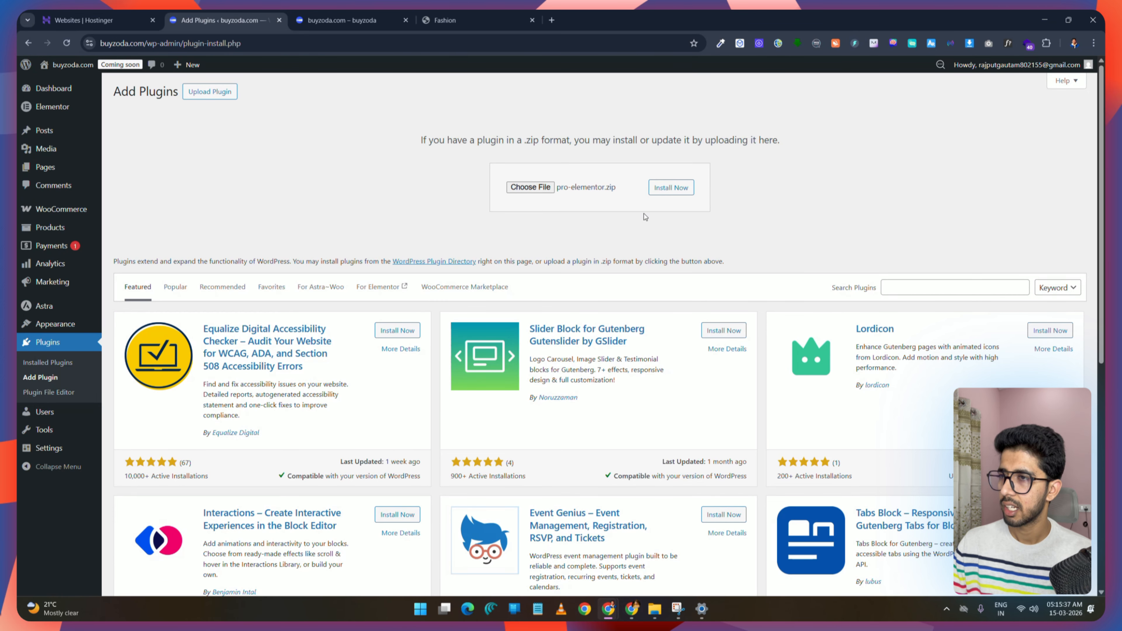
pyautogui.click(671, 187)
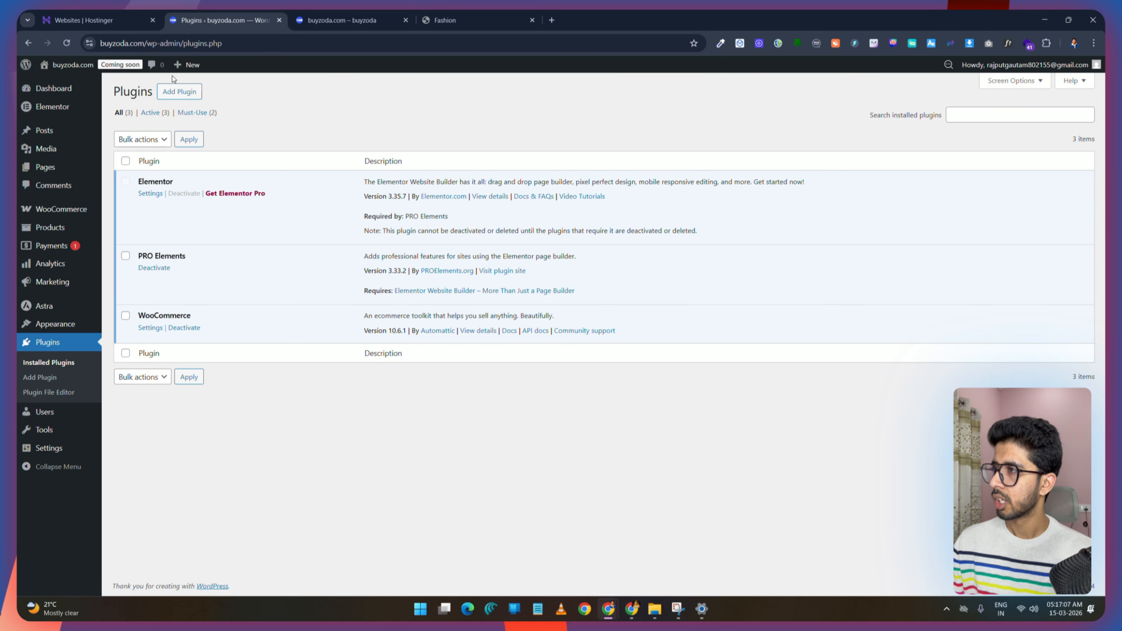
# Step: Search plugins for elementor, then install and activate ElementsKit Elementor Addons
pyautogui.click(187, 92)
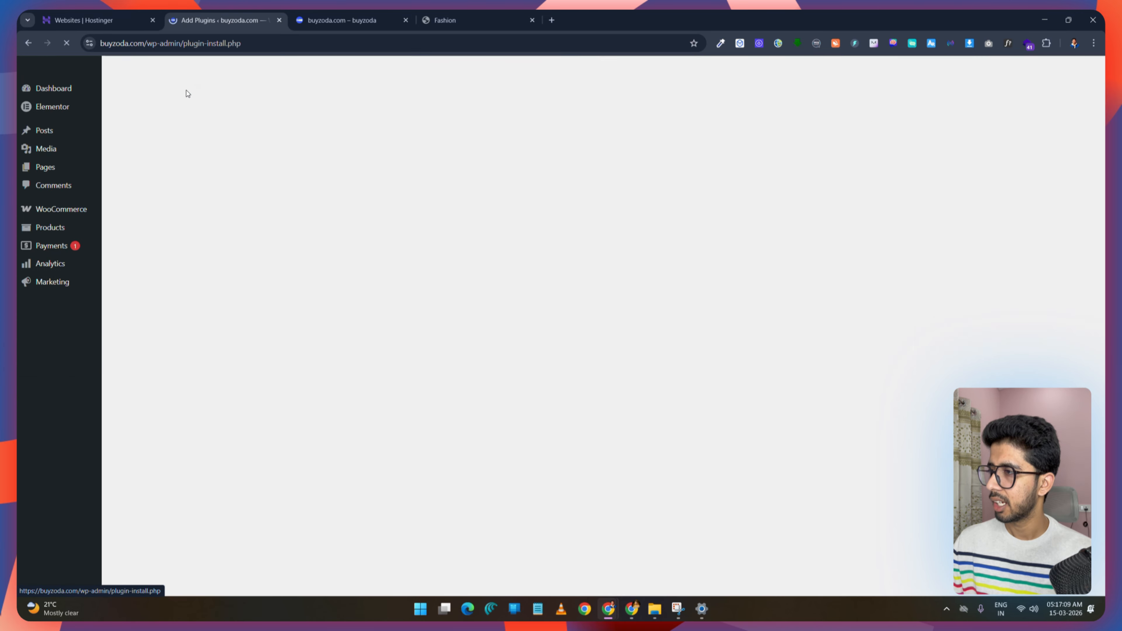
pyautogui.click(930, 140)
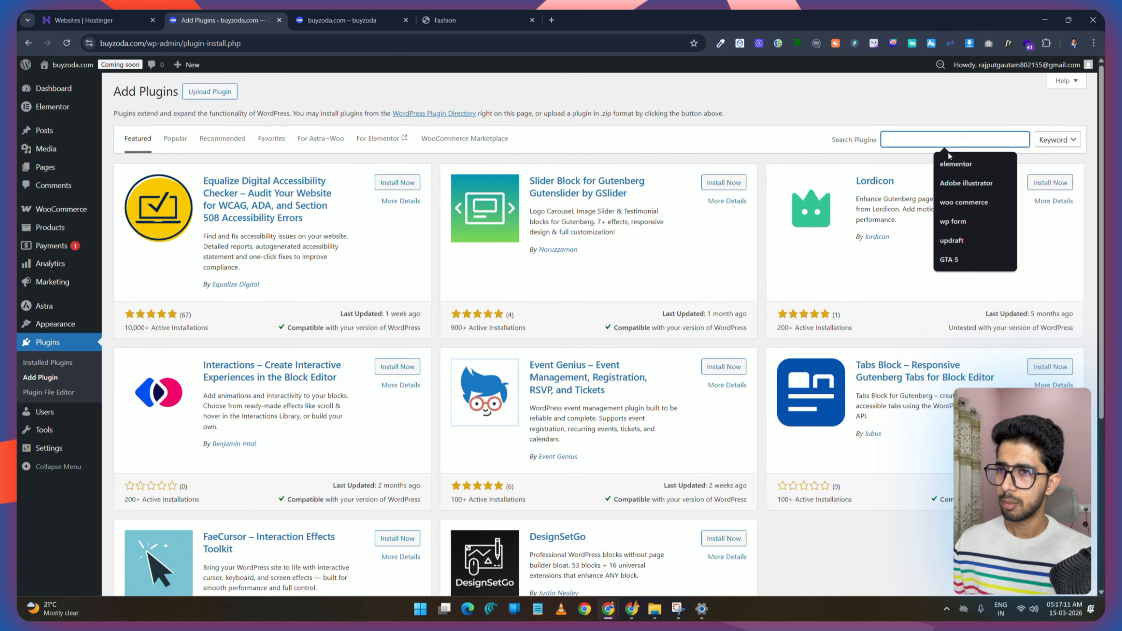
pyautogui.click(956, 165)
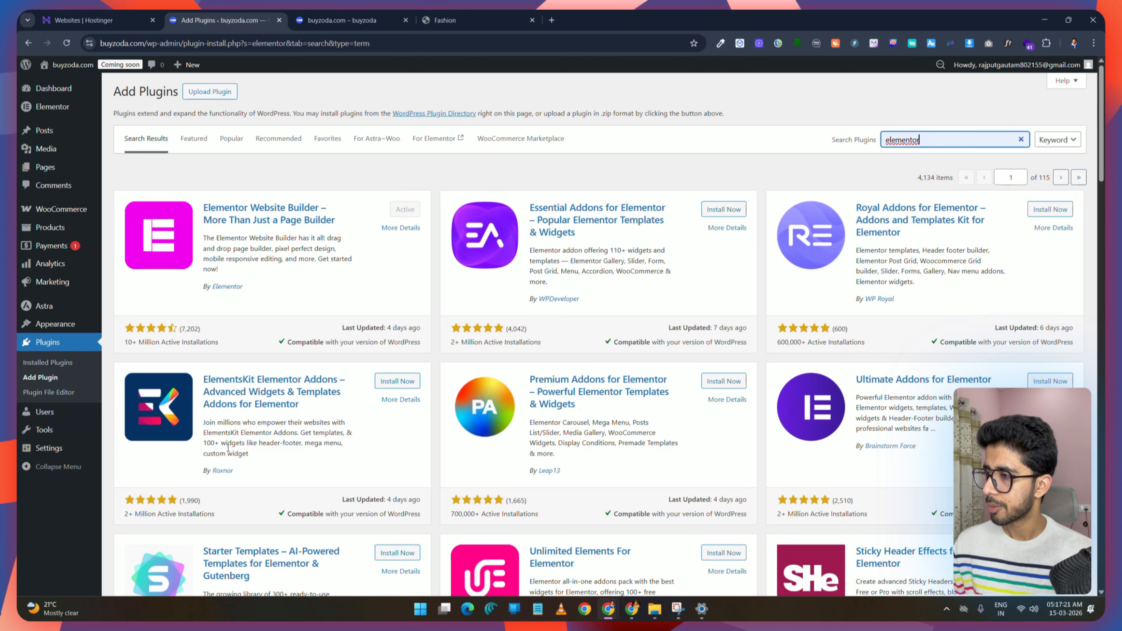
pyautogui.click(261, 444)
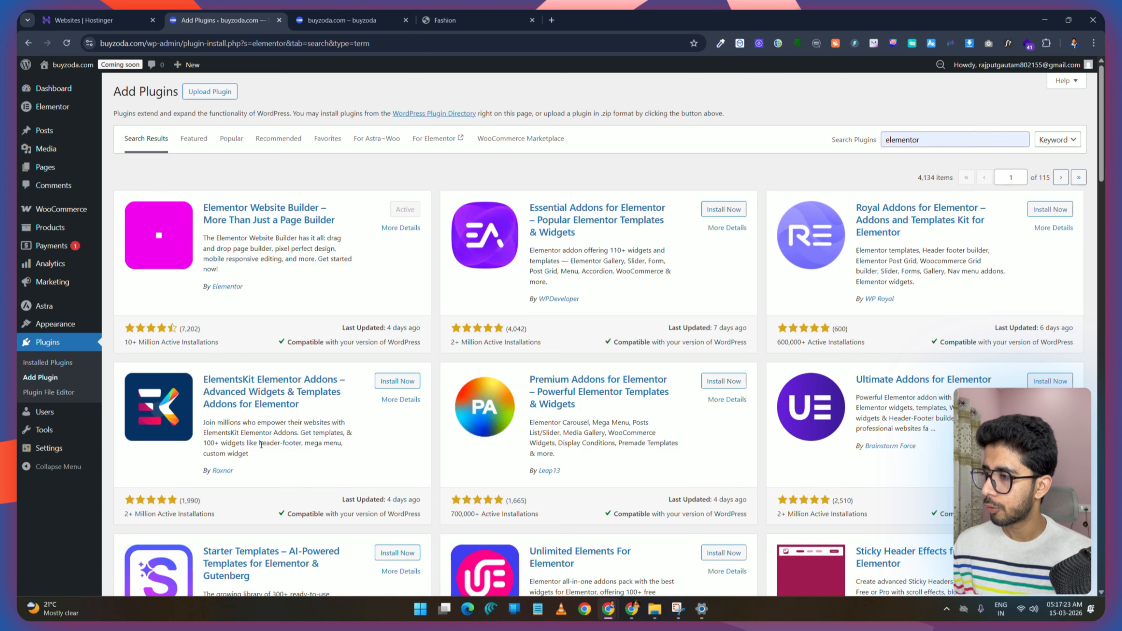
pyautogui.moveTo(260, 444); pyautogui.dragTo(300, 467)
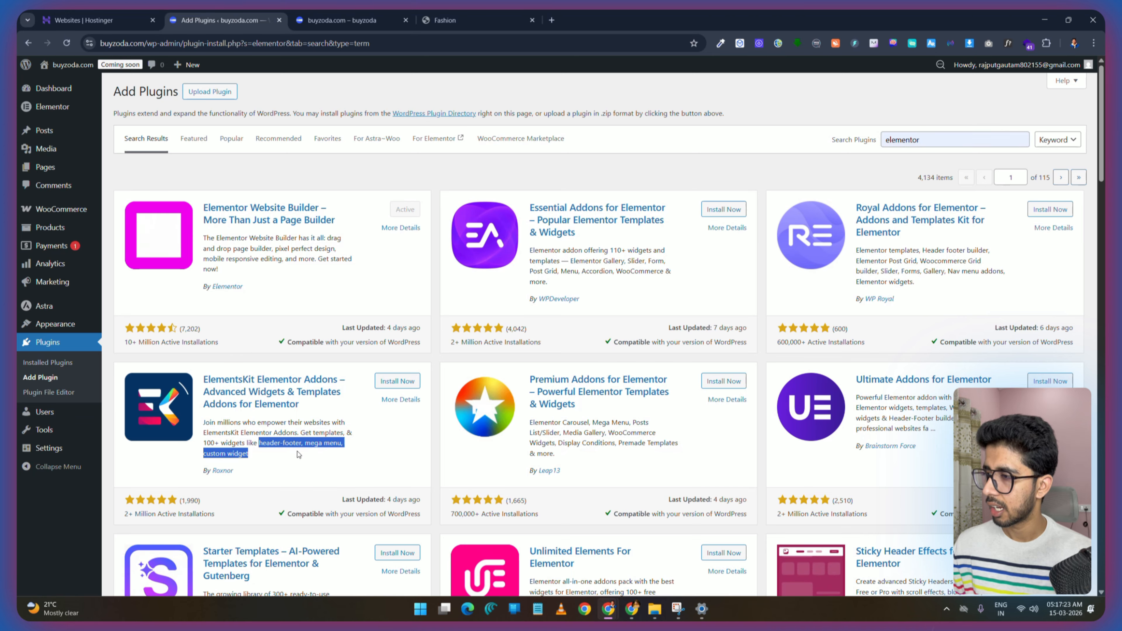
pyautogui.click(254, 460)
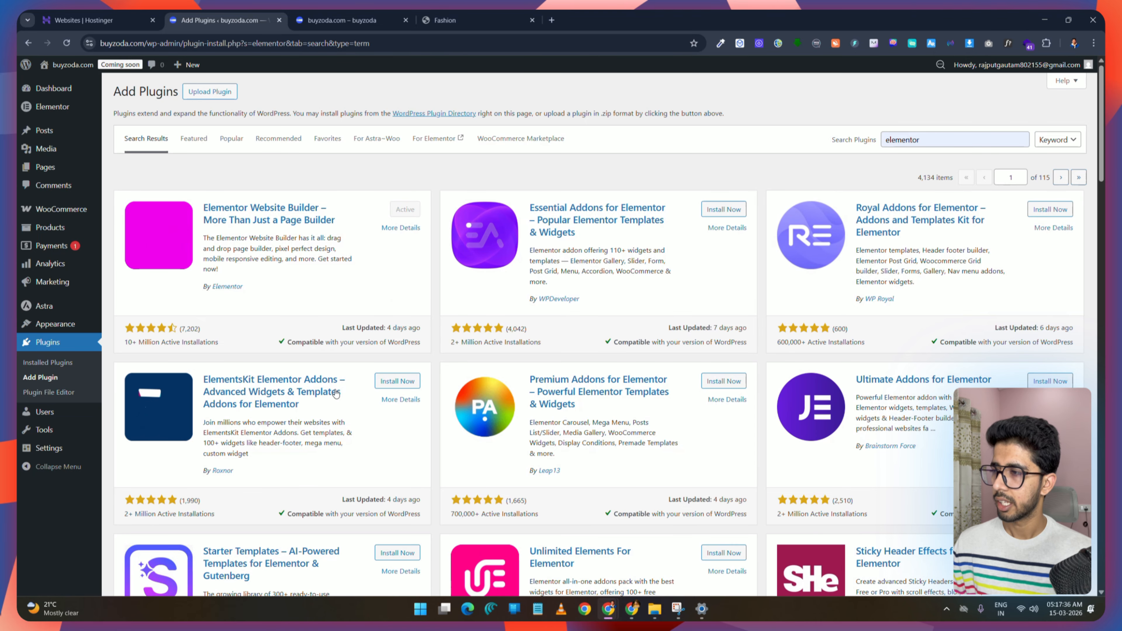
pyautogui.click(407, 382)
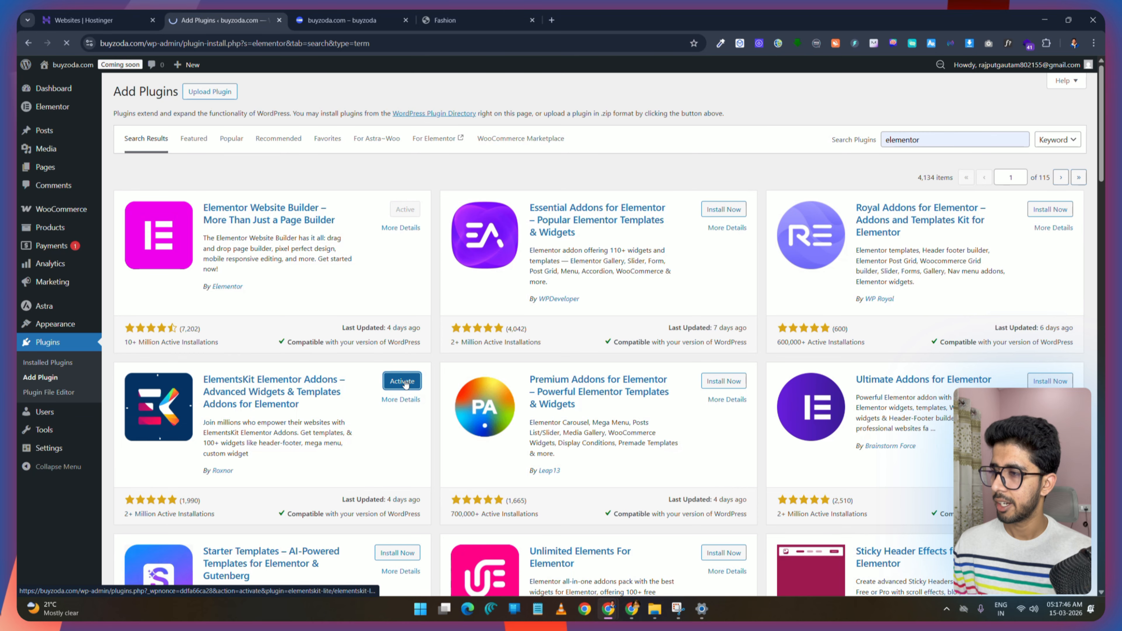
pyautogui.click(406, 382)
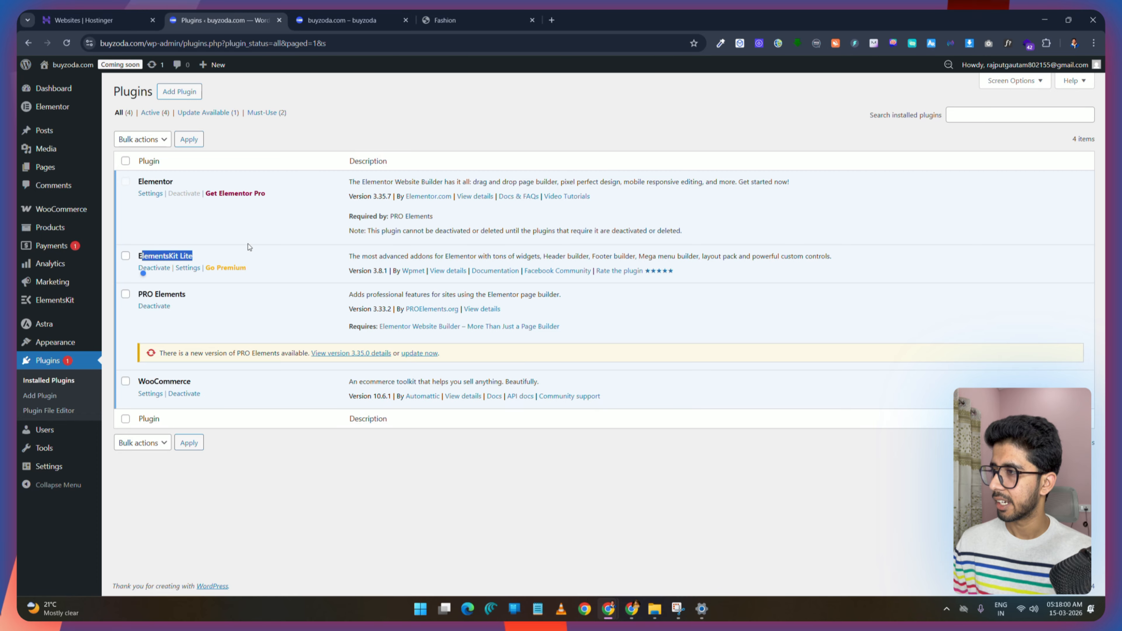
# Step: Enable the Contact Form7, Fluent Forms and WPForms widgets in the ElementsKit setup
pyautogui.moveTo(50, 304)
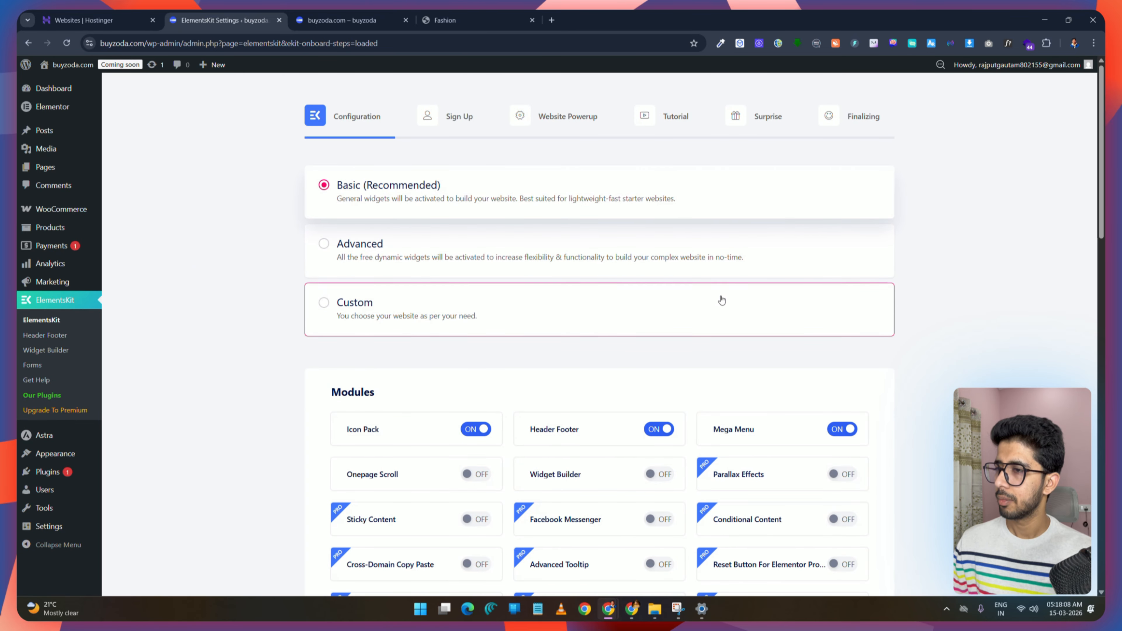
pyautogui.scroll(-20, 721, 301)
pyautogui.scroll(-1, 722, 301)
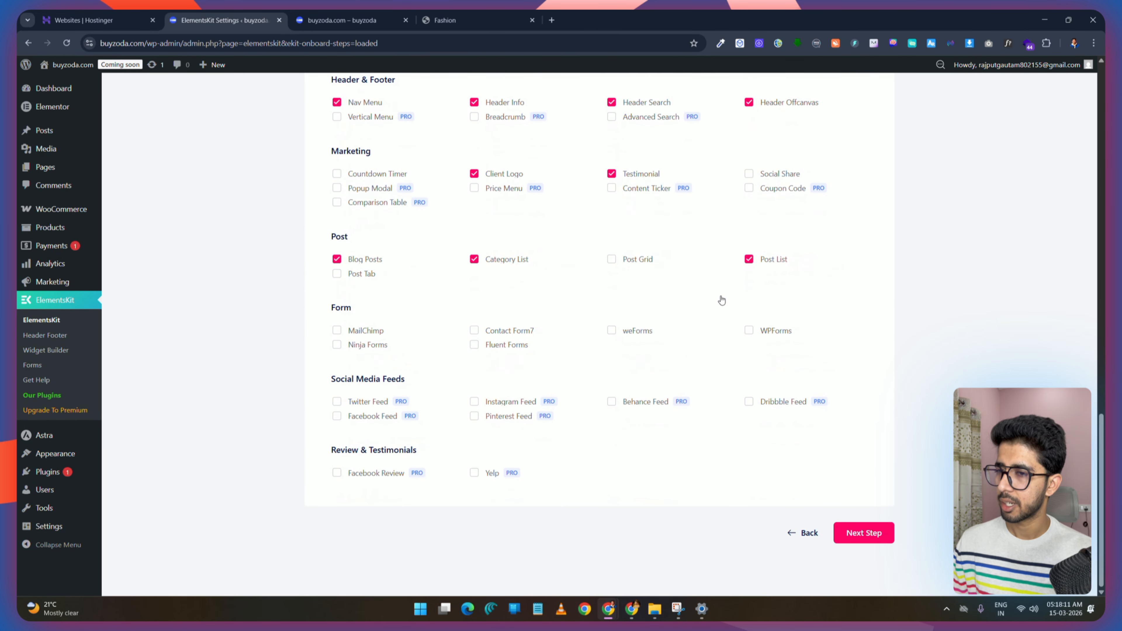
pyautogui.scroll(3, 722, 300)
pyautogui.scroll(-3, 721, 300)
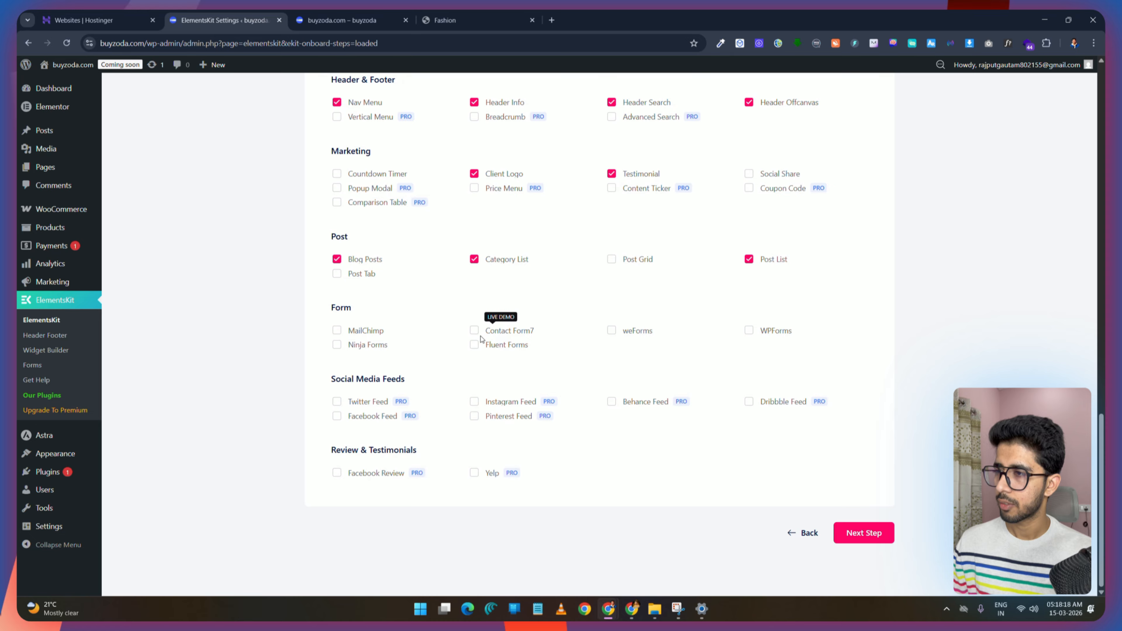
pyautogui.click(474, 330)
pyautogui.click(474, 345)
pyautogui.click(612, 330)
pyautogui.click(749, 330)
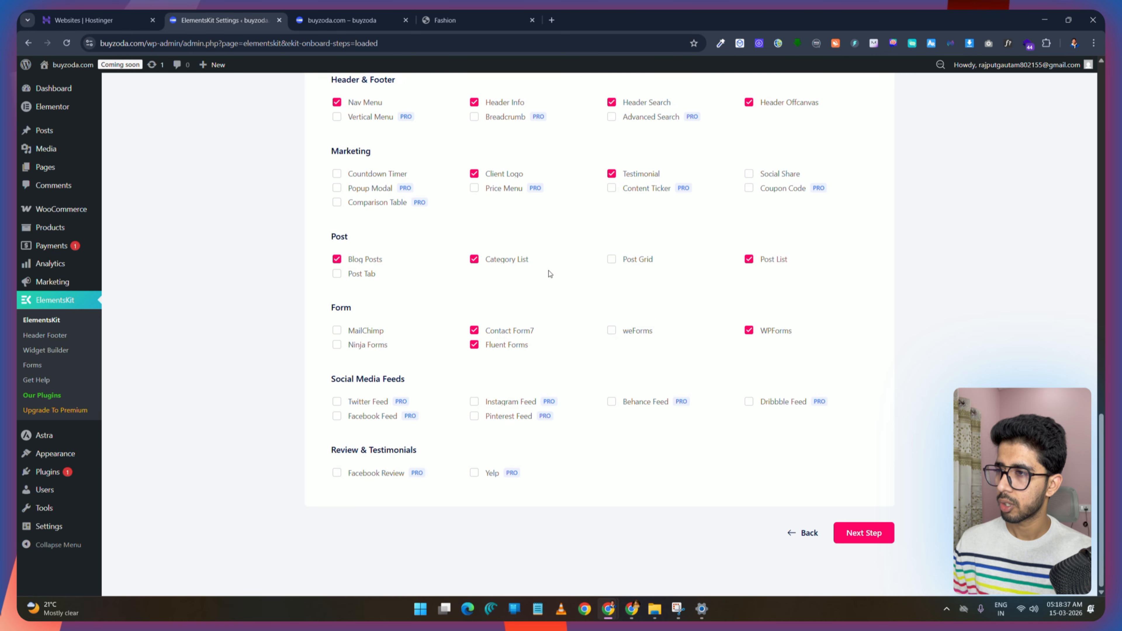
# Step: Enable the Post Grid, Countdown Timer, Social Share, Progress Bar, Lottie, Image Comparison and Drop Caps widgets
pyautogui.click(611, 260)
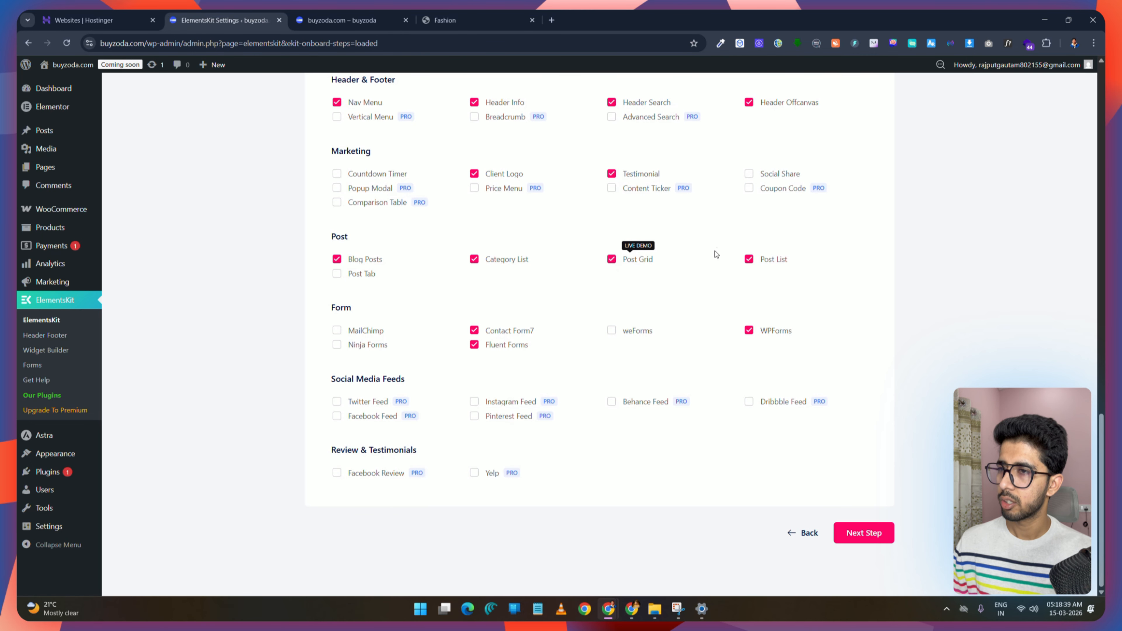
pyautogui.scroll(3, 721, 248)
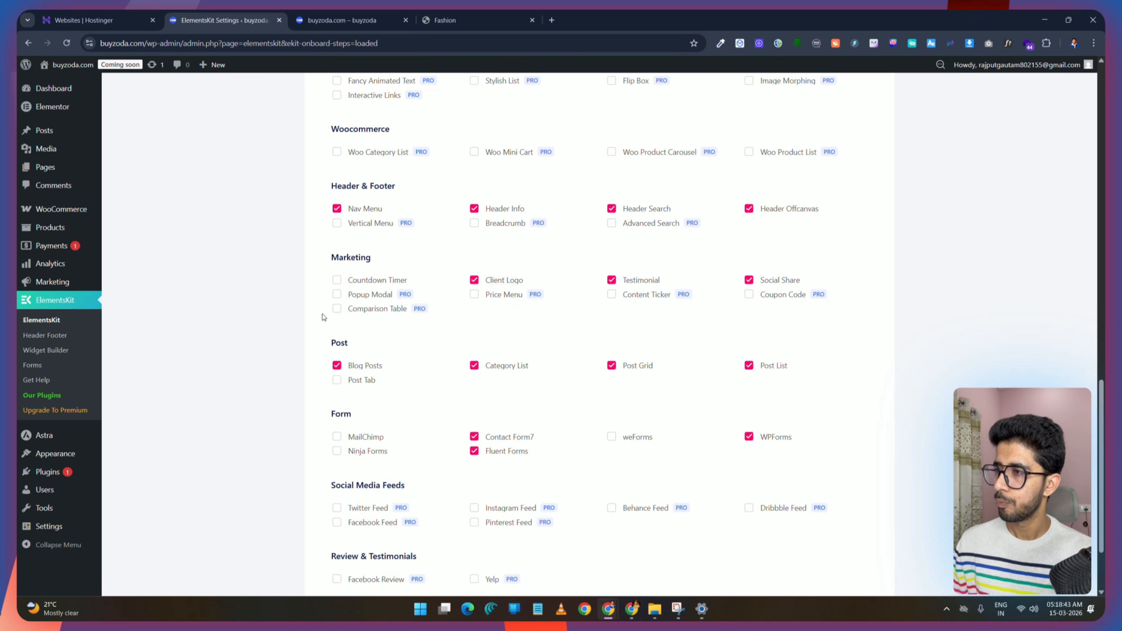
pyautogui.click(337, 280)
pyautogui.scroll(1, 596, 234)
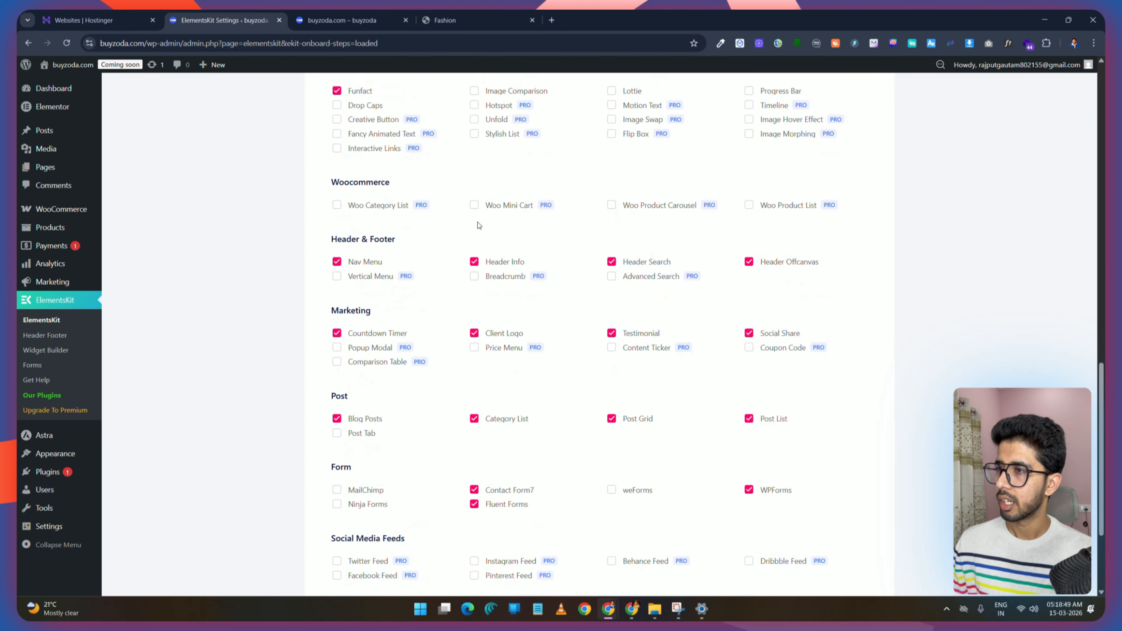
pyautogui.scroll(3, 730, 217)
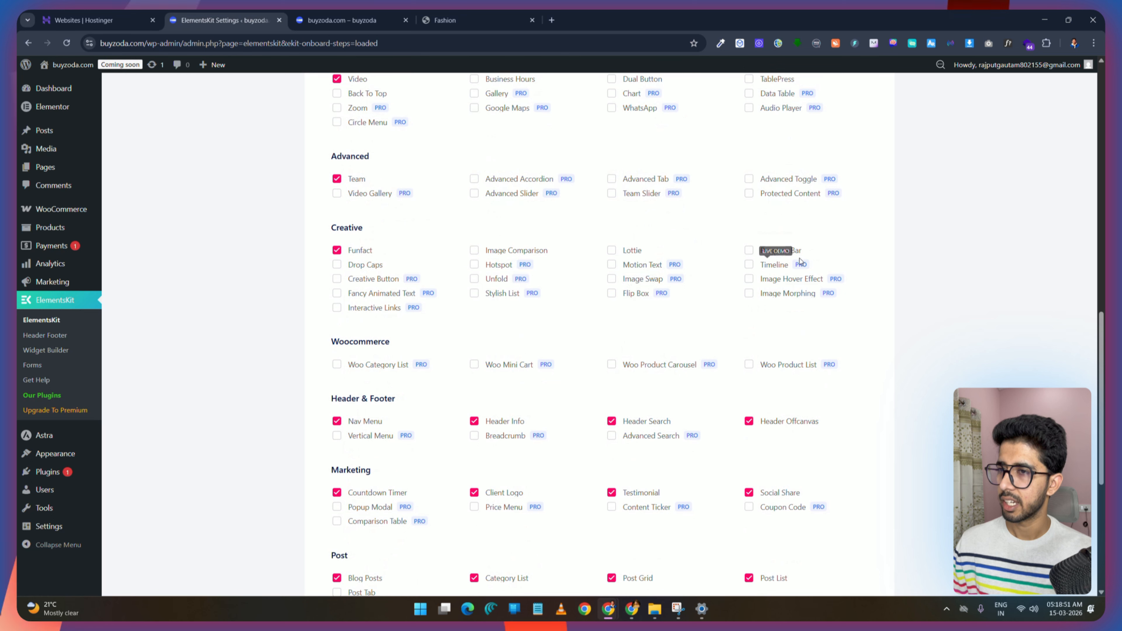
pyautogui.click(749, 250)
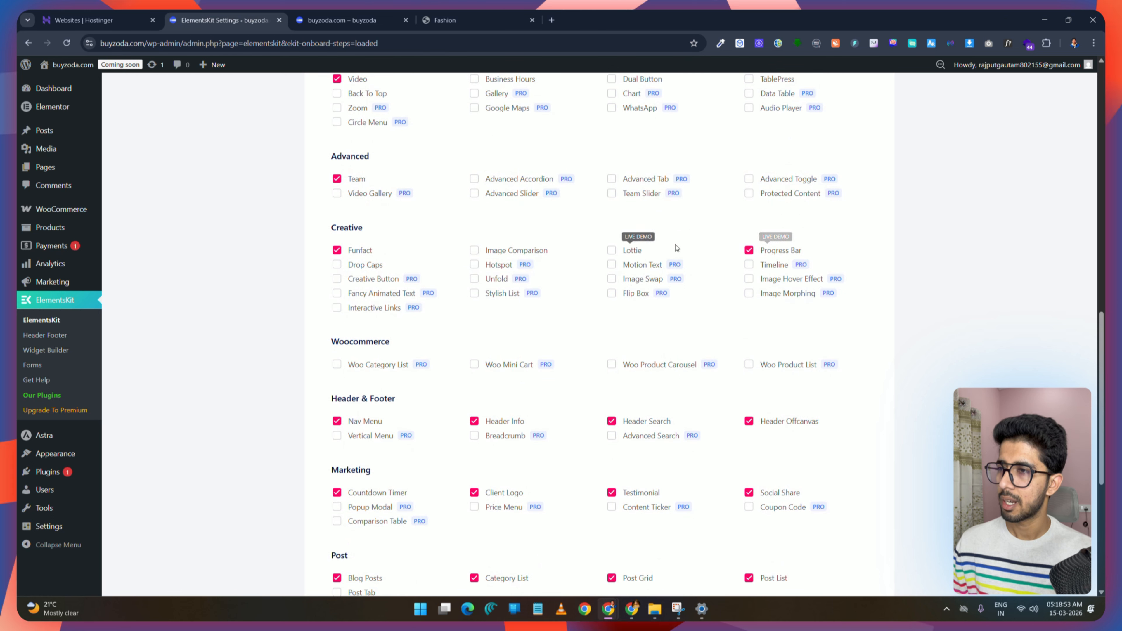
pyautogui.click(612, 251)
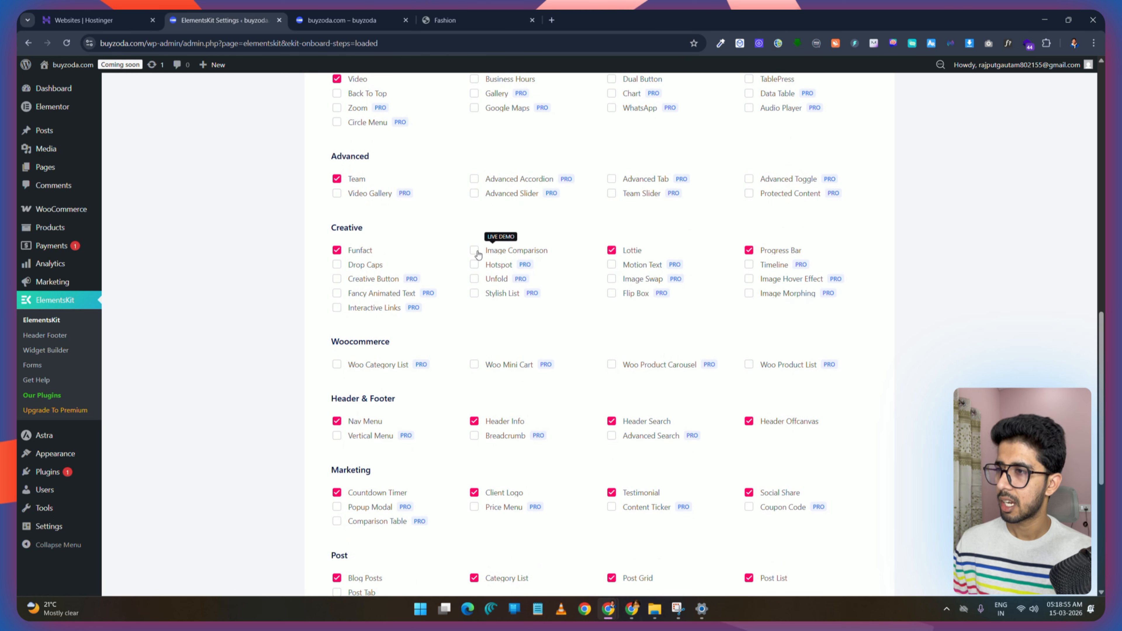
pyautogui.click(337, 265)
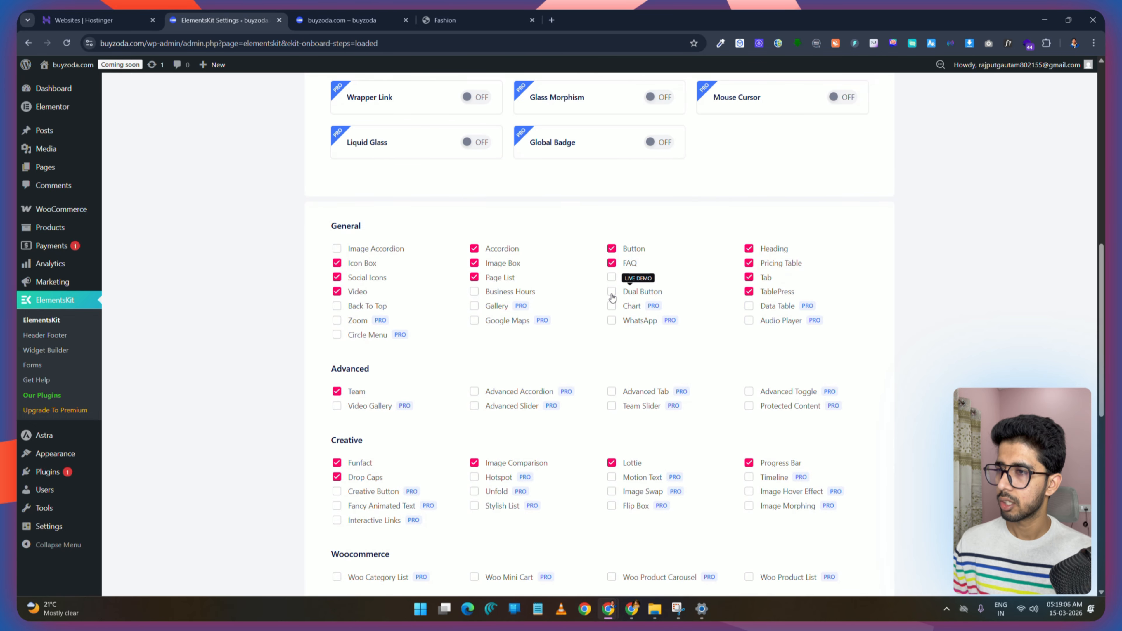
# Step: Finish the widget configuration and skip the email sign-up step of the ElementsKit onboarding
pyautogui.scroll(15, 694, 240)
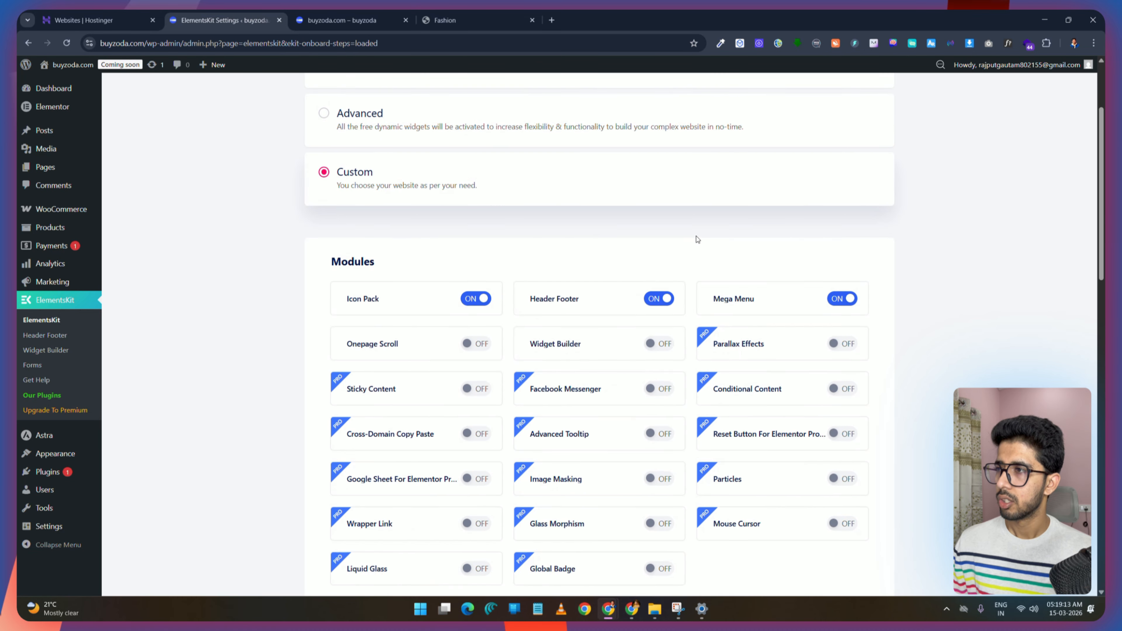
pyautogui.scroll(-20, 695, 241)
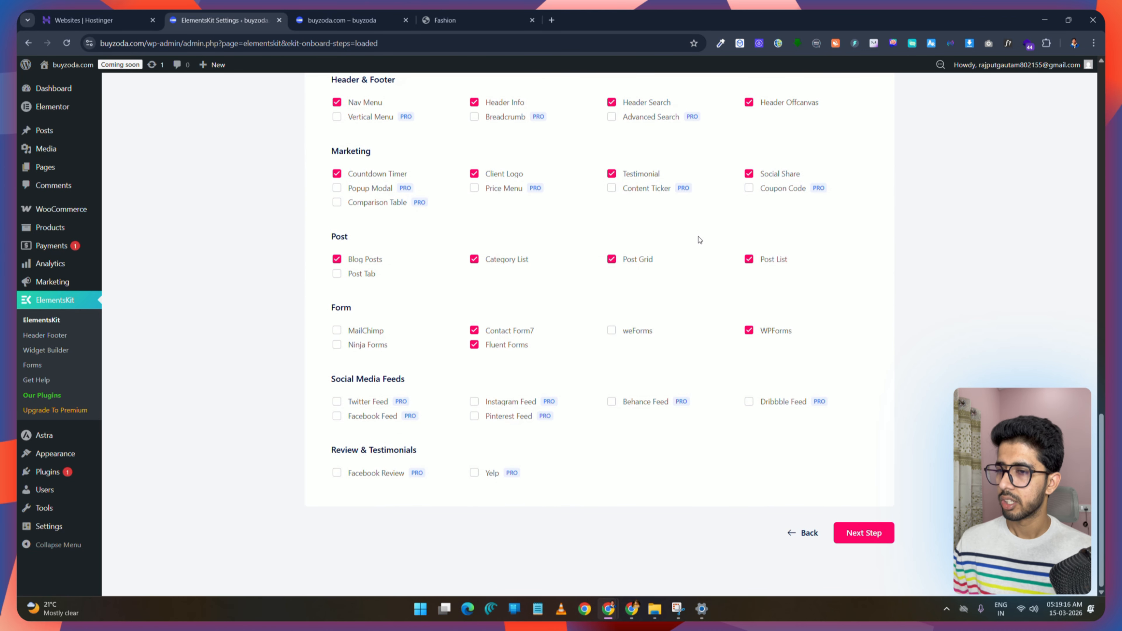
pyautogui.click(862, 534)
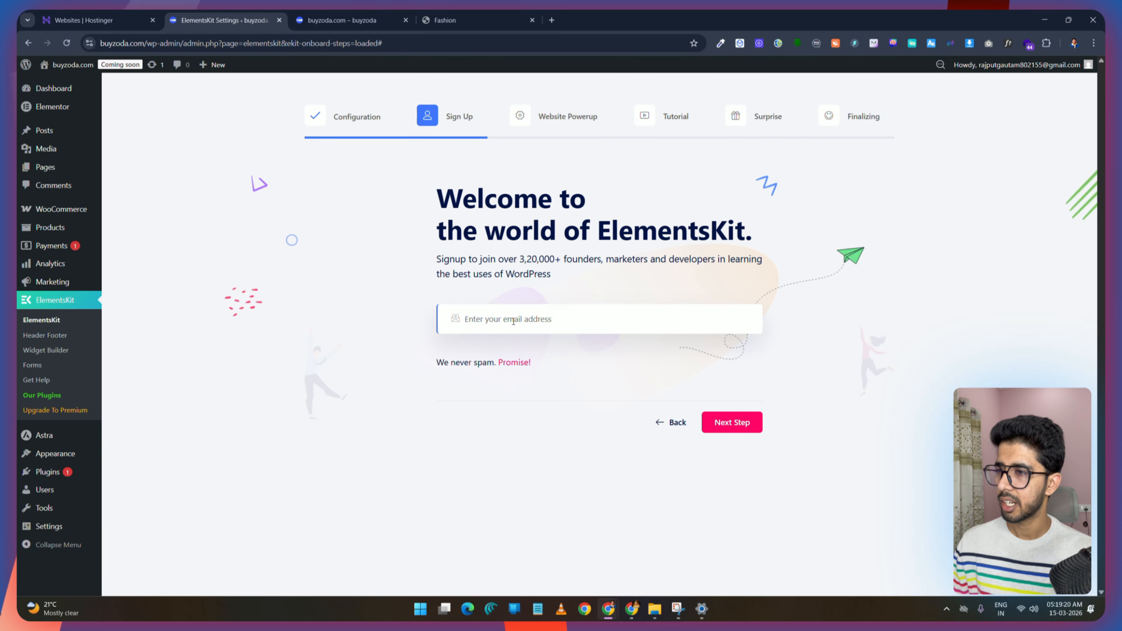
pyautogui.click(741, 424)
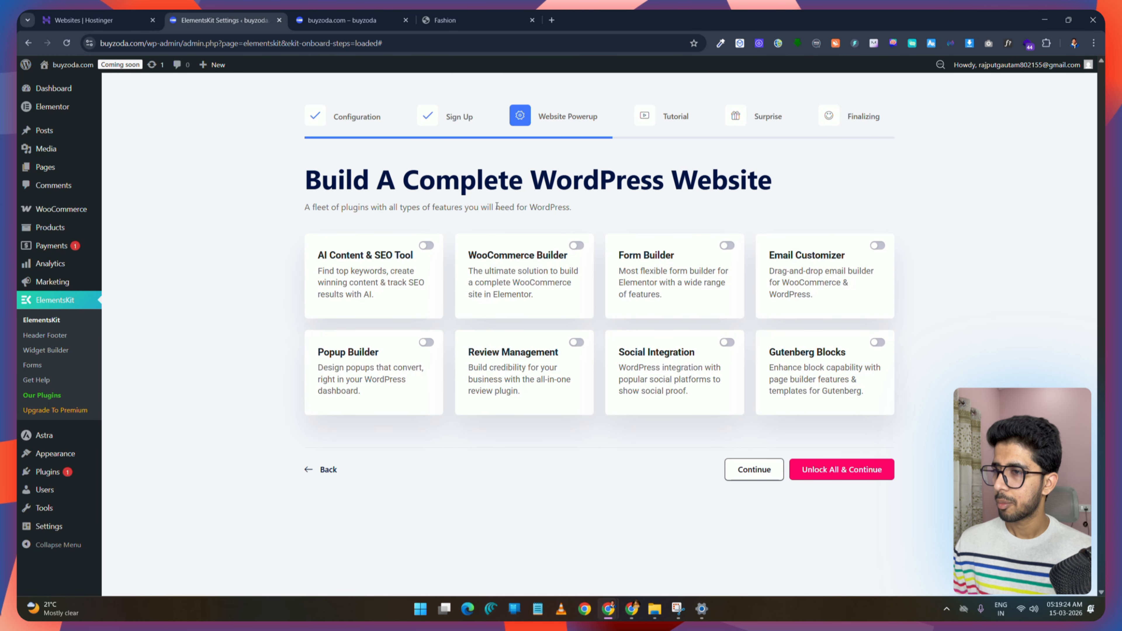
# Step: Complete the remaining onboarding steps without enabling extra plugins or upgrading, and go to the dashboard
pyautogui.click(756, 471)
pyautogui.click(749, 527)
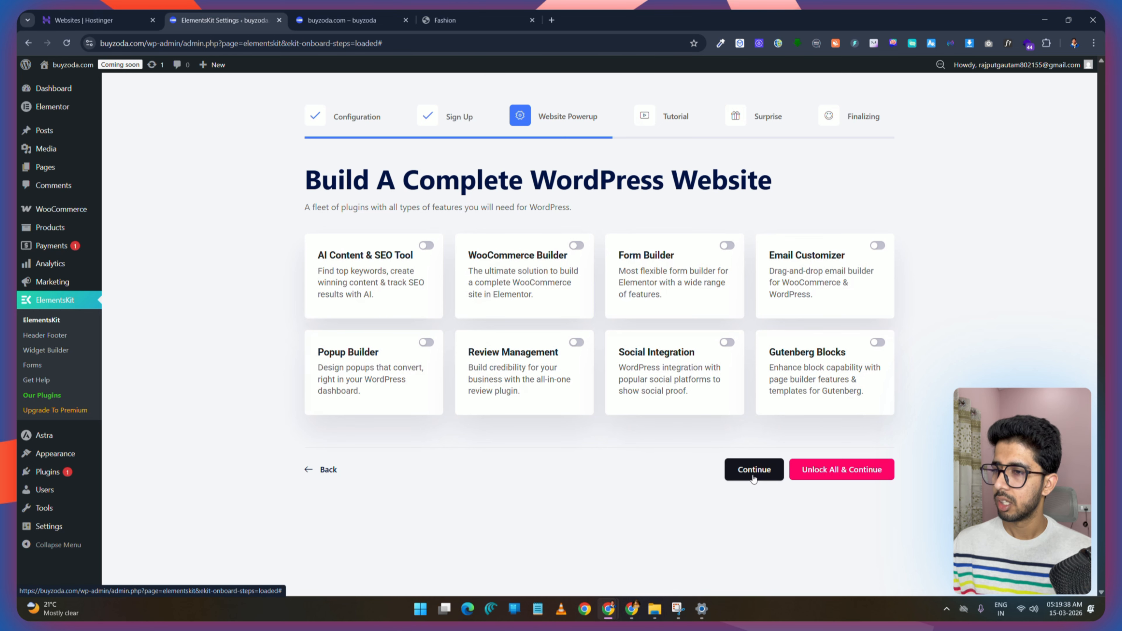
pyautogui.click(766, 471)
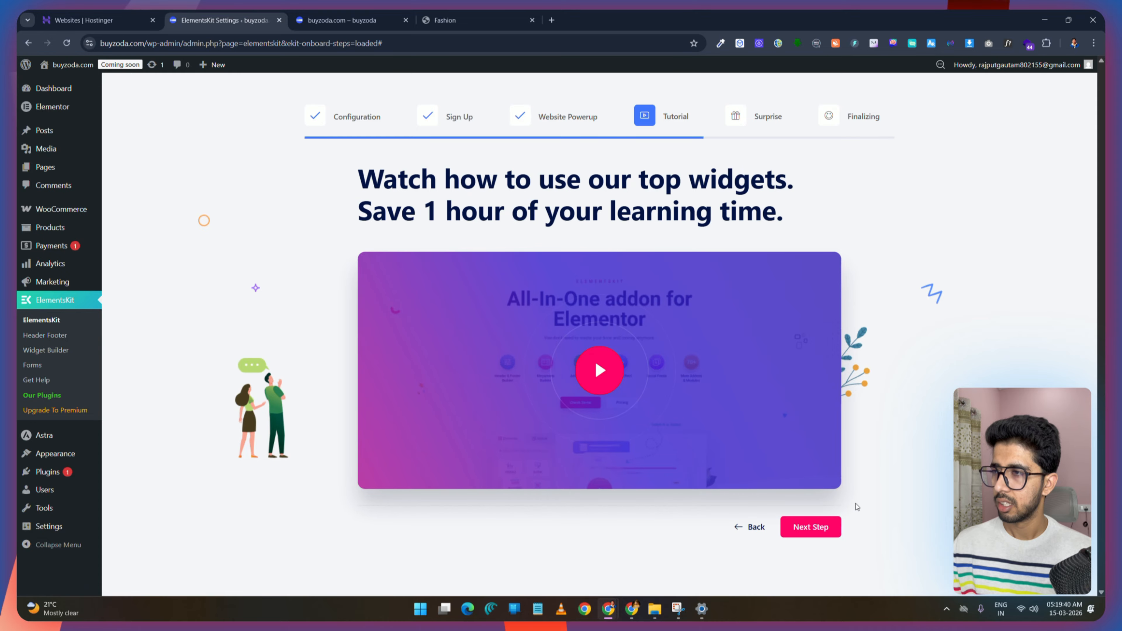
pyautogui.click(817, 530)
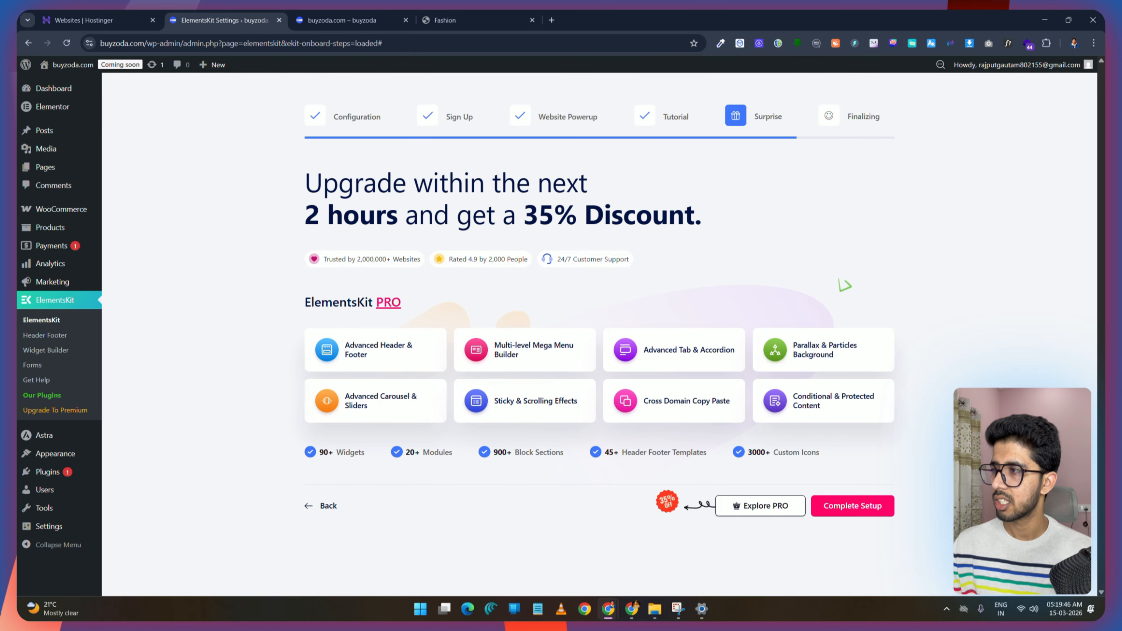
pyautogui.click(862, 509)
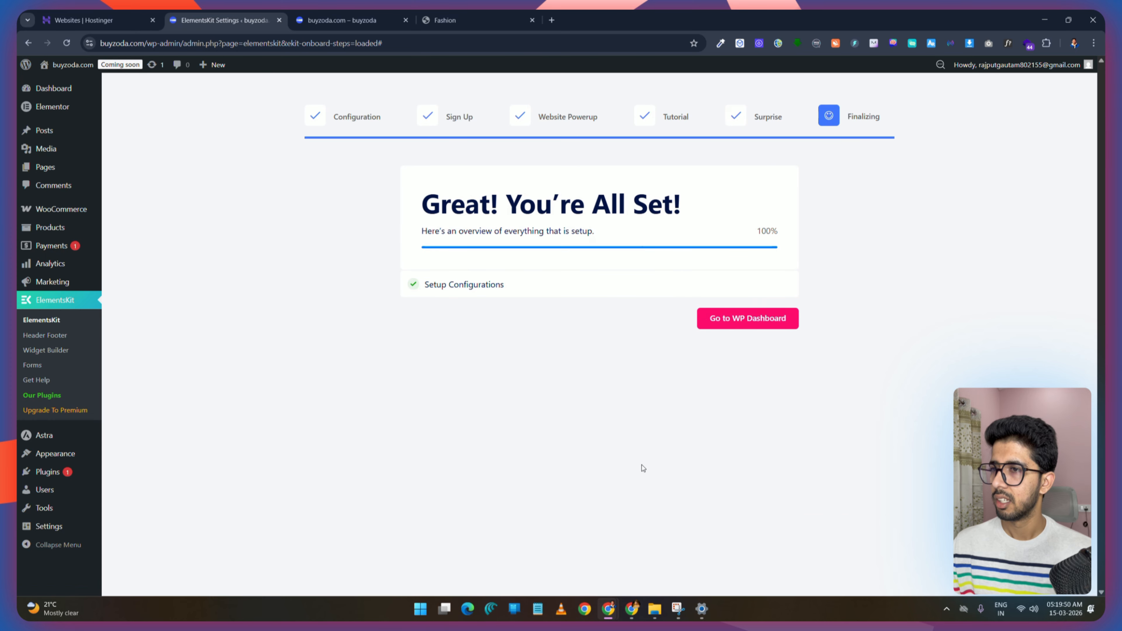
pyautogui.click(747, 318)
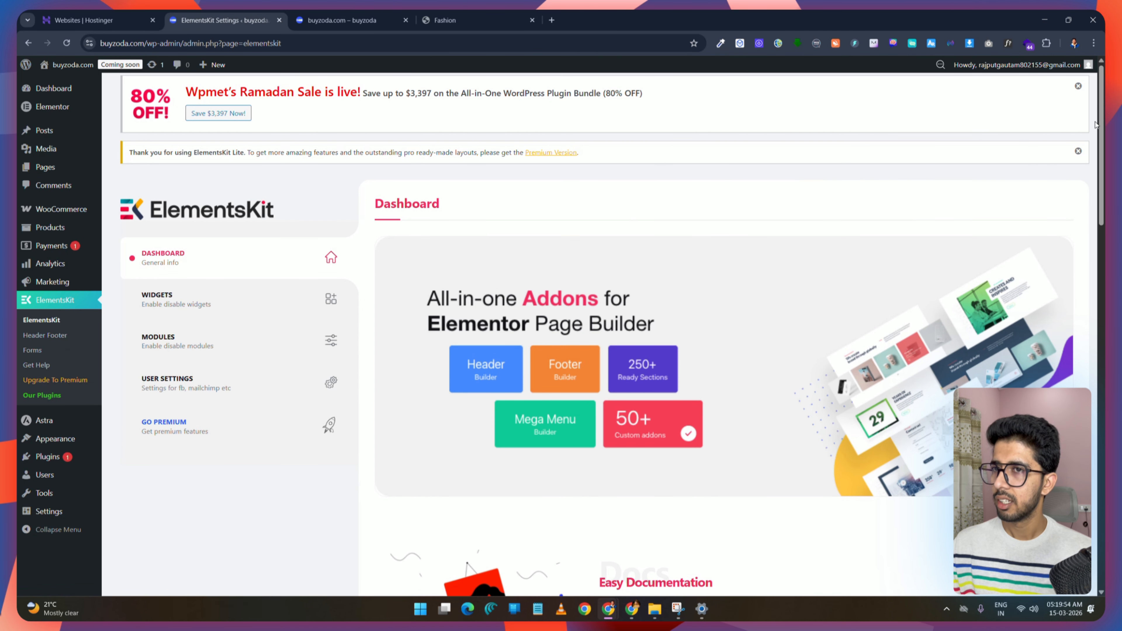
# Step: Create an activated ElementsKit header template titled Header for the entire site and save it
pyautogui.click(1078, 87)
pyautogui.click(1079, 87)
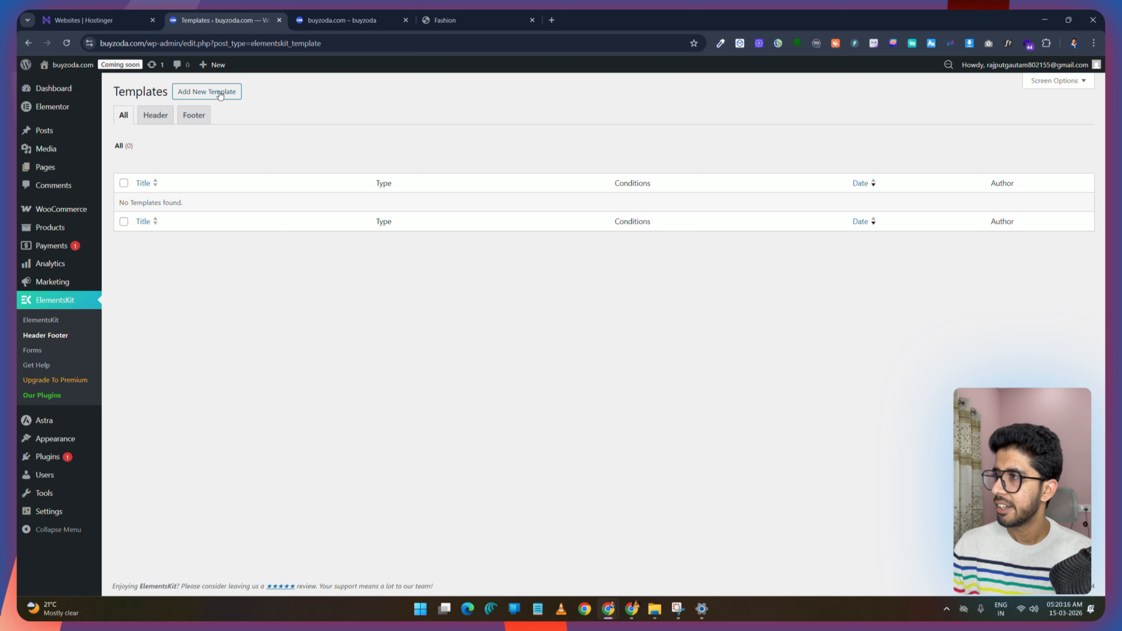
pyautogui.click(219, 93)
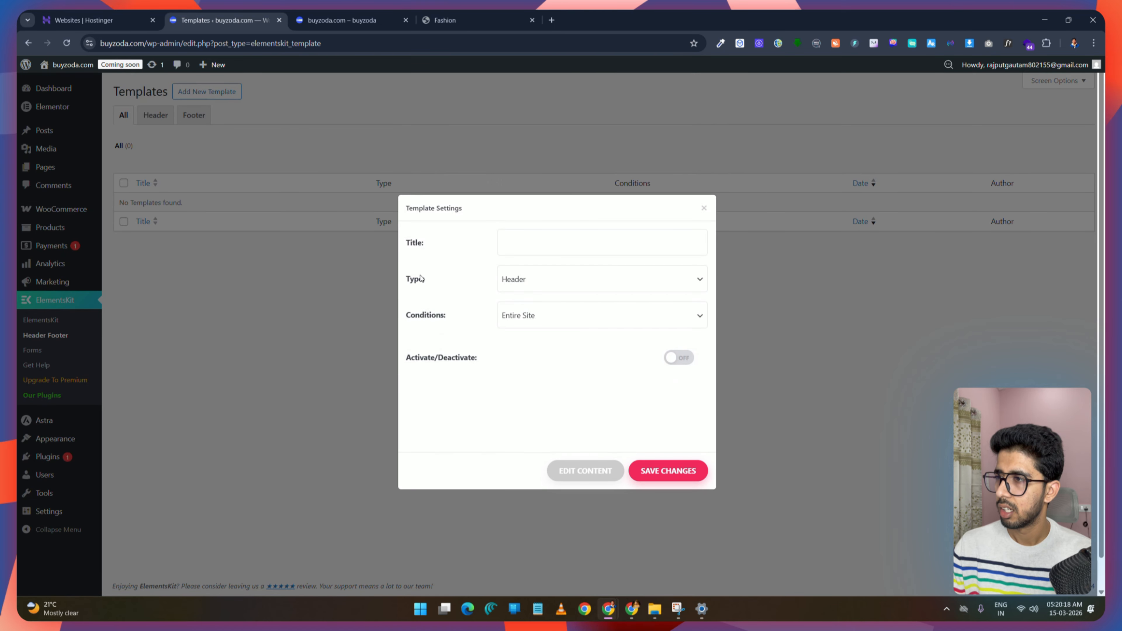
pyautogui.click(535, 242)
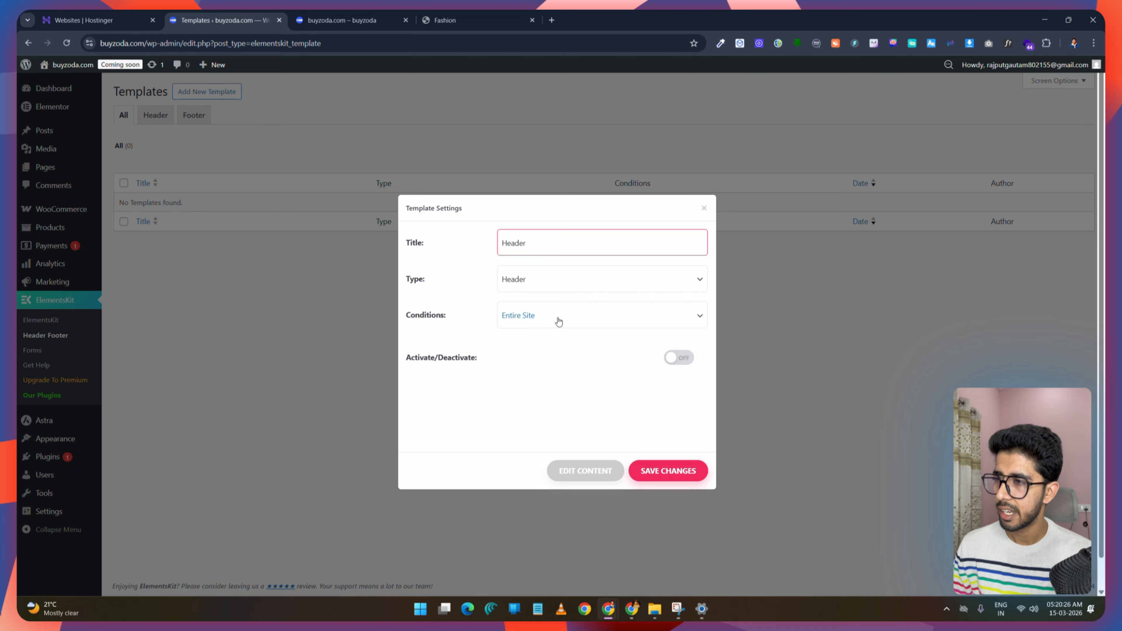
pyautogui.rightClick(464, 378)
pyautogui.click(443, 398)
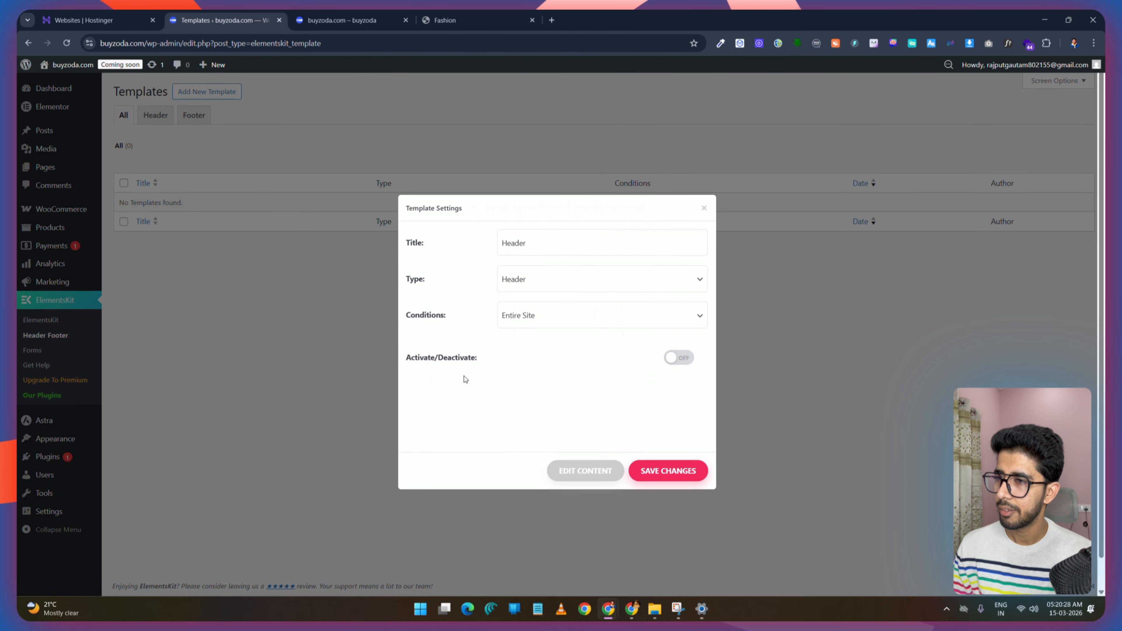
pyautogui.click(689, 358)
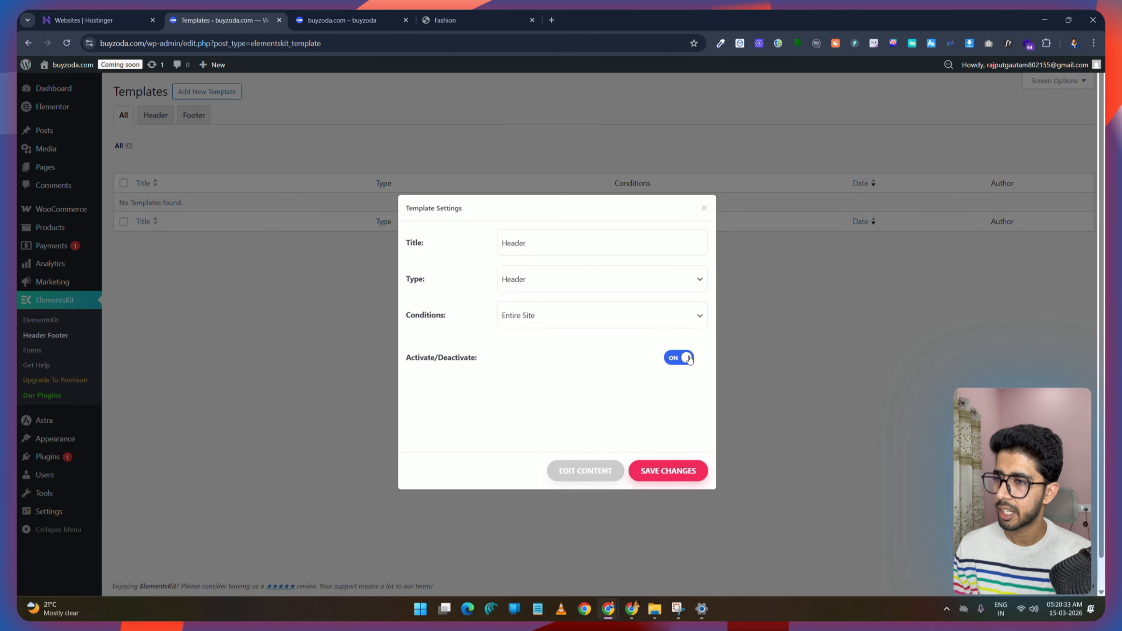
pyautogui.click(677, 474)
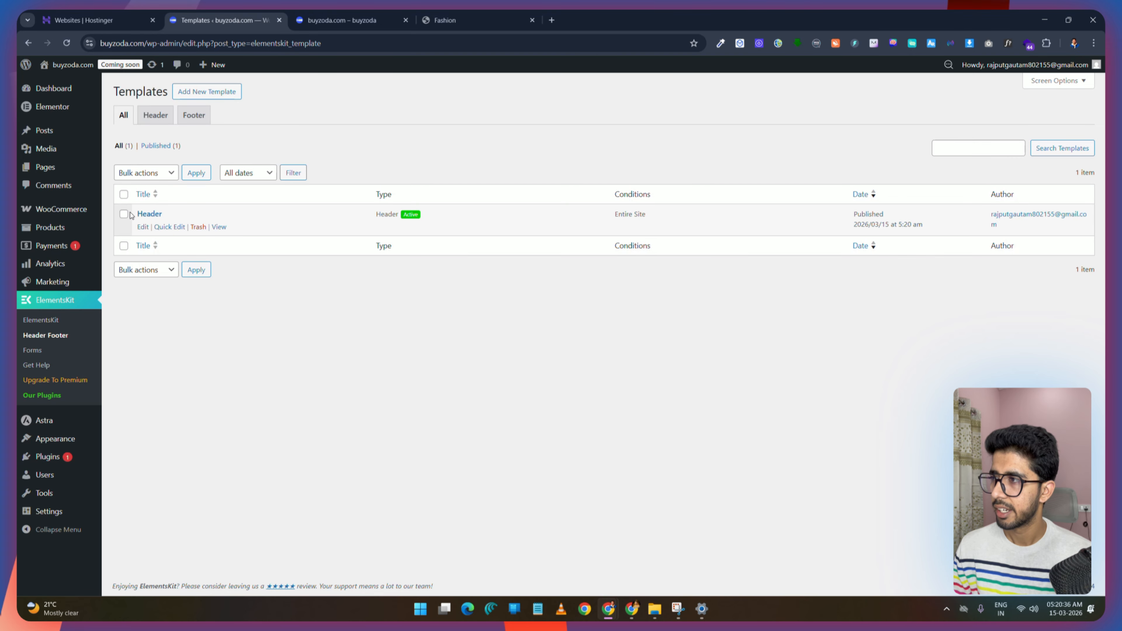
# Step: Open the Header template's edit page in a new browser tab
pyautogui.rightClick(141, 226)
pyautogui.click(202, 239)
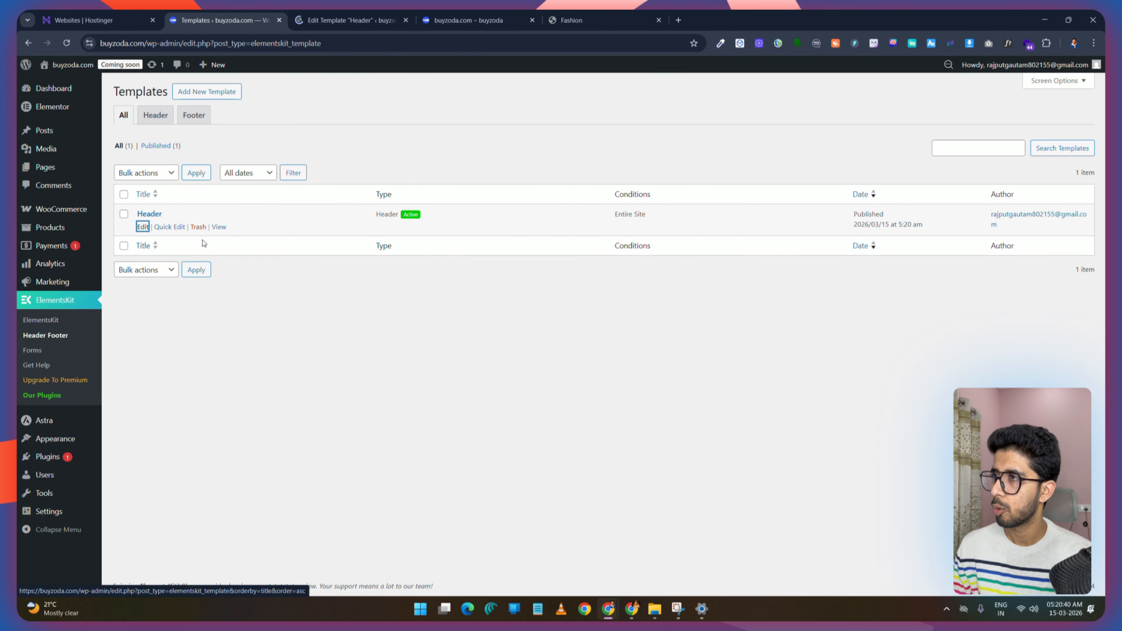
pyautogui.click(337, 19)
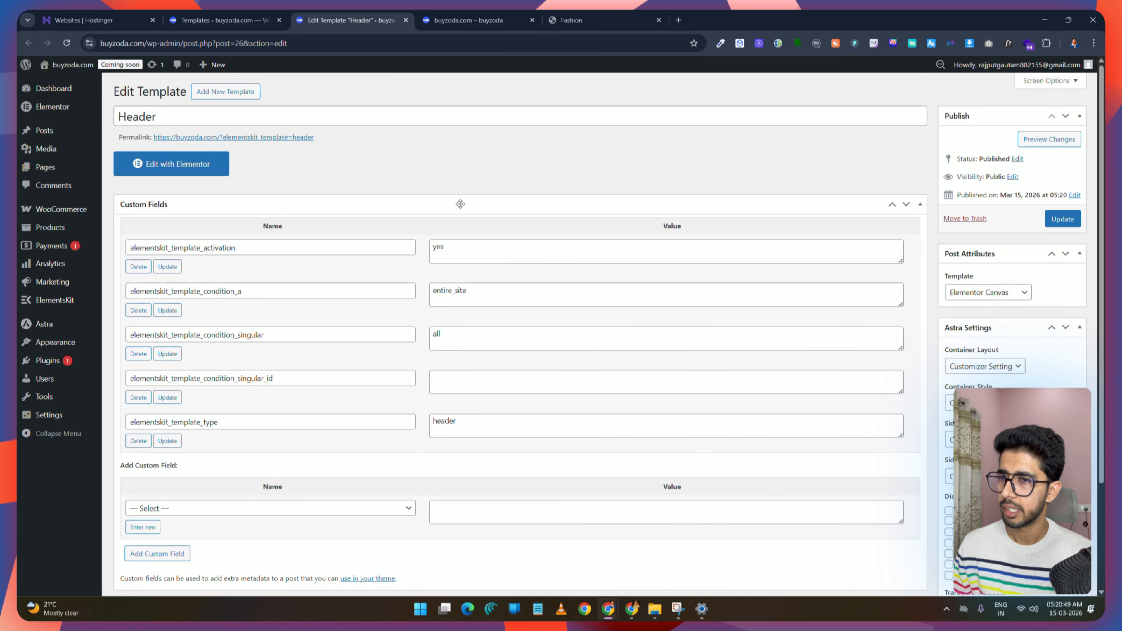
# Step: Set the template's Astra container layout to Full Width and sidebar layout to No Sidebar
pyautogui.scroll(-3, 938, 225)
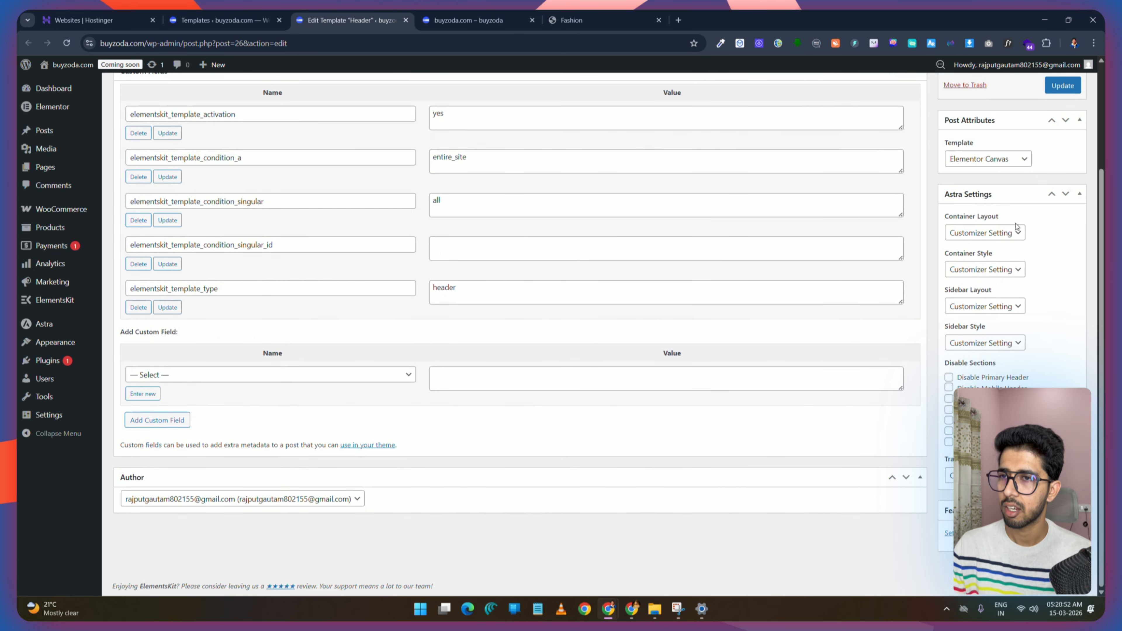
pyautogui.click(1013, 236)
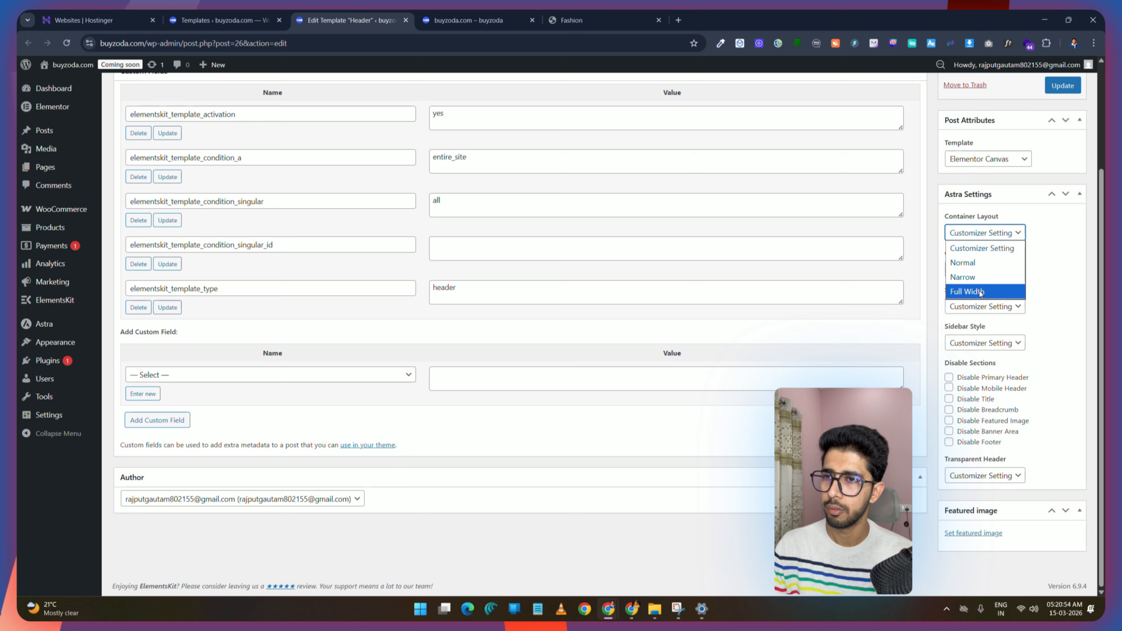
pyautogui.click(980, 293)
pyautogui.click(1002, 271)
pyautogui.click(1003, 273)
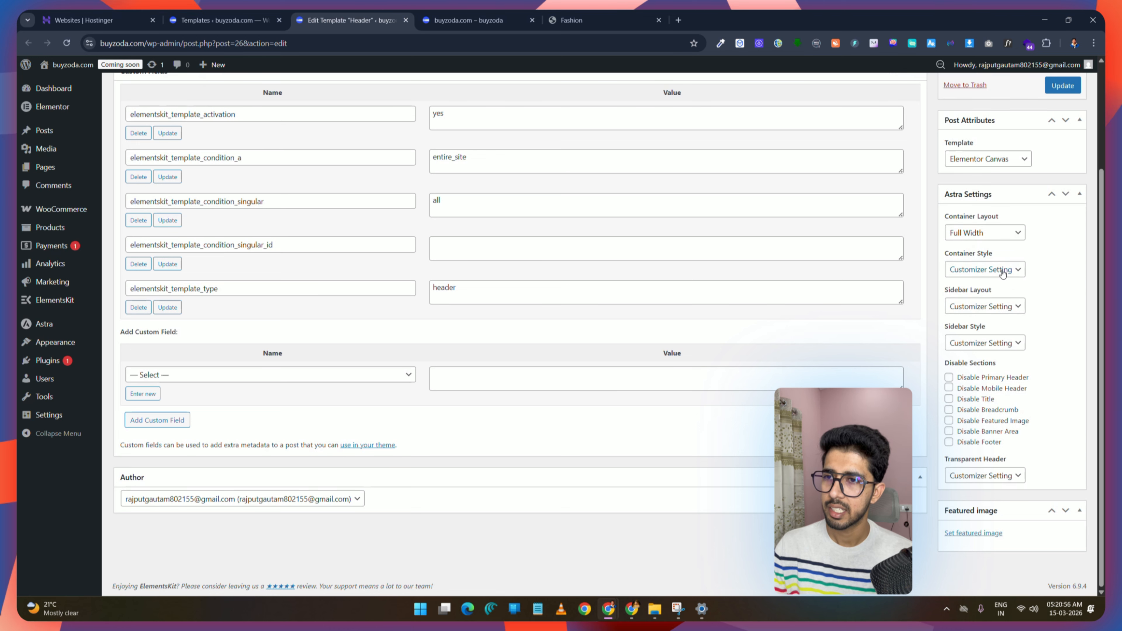
pyautogui.click(1015, 307)
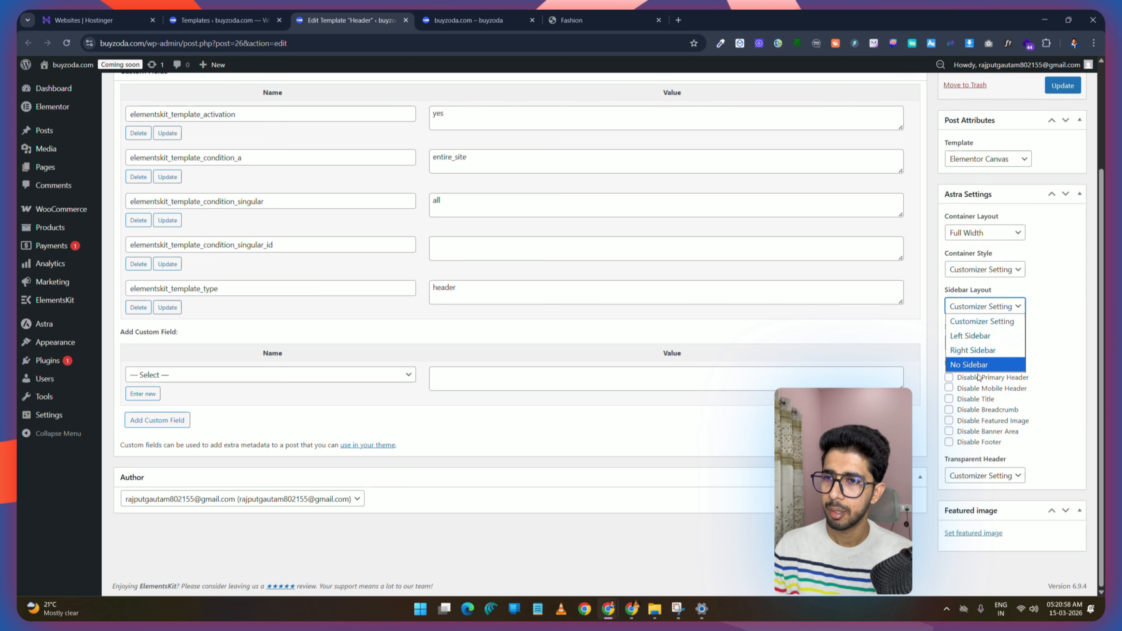
pyautogui.click(1001, 364)
# Step: Disable the banner area, featured image and breadcrumb for the template
pyautogui.click(1017, 344)
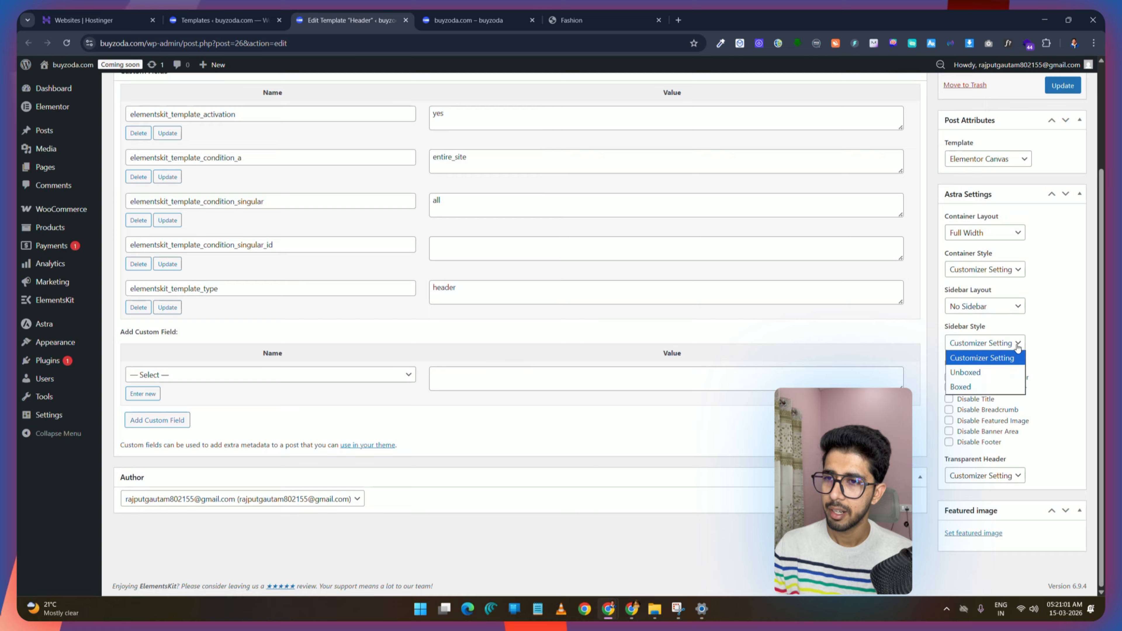
pyautogui.click(1017, 344)
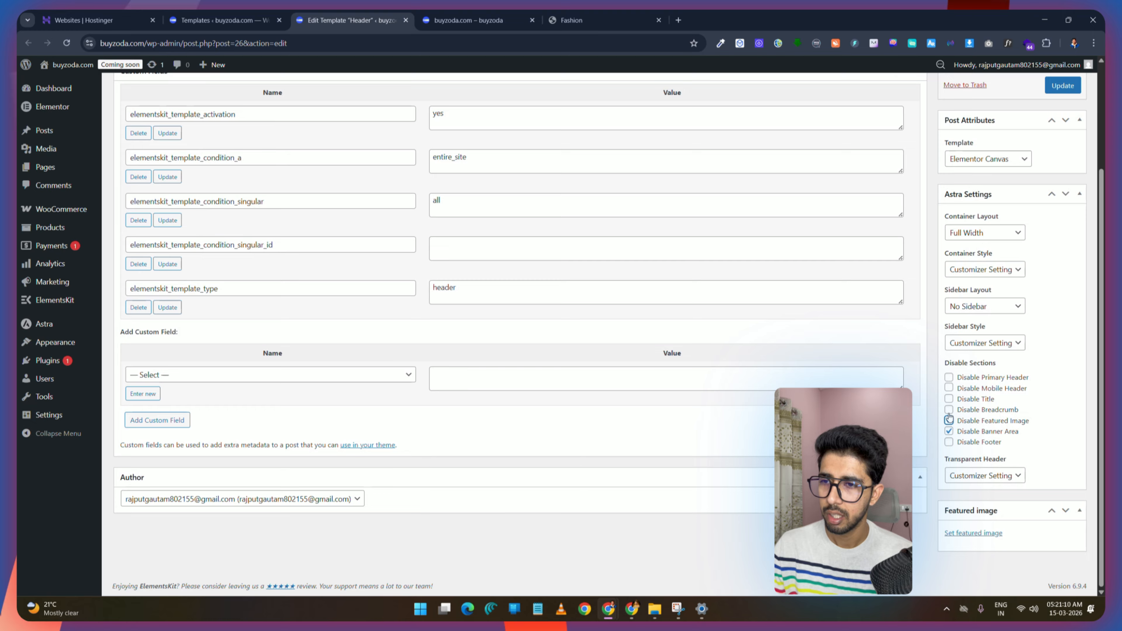
pyautogui.click(949, 419)
pyautogui.click(949, 410)
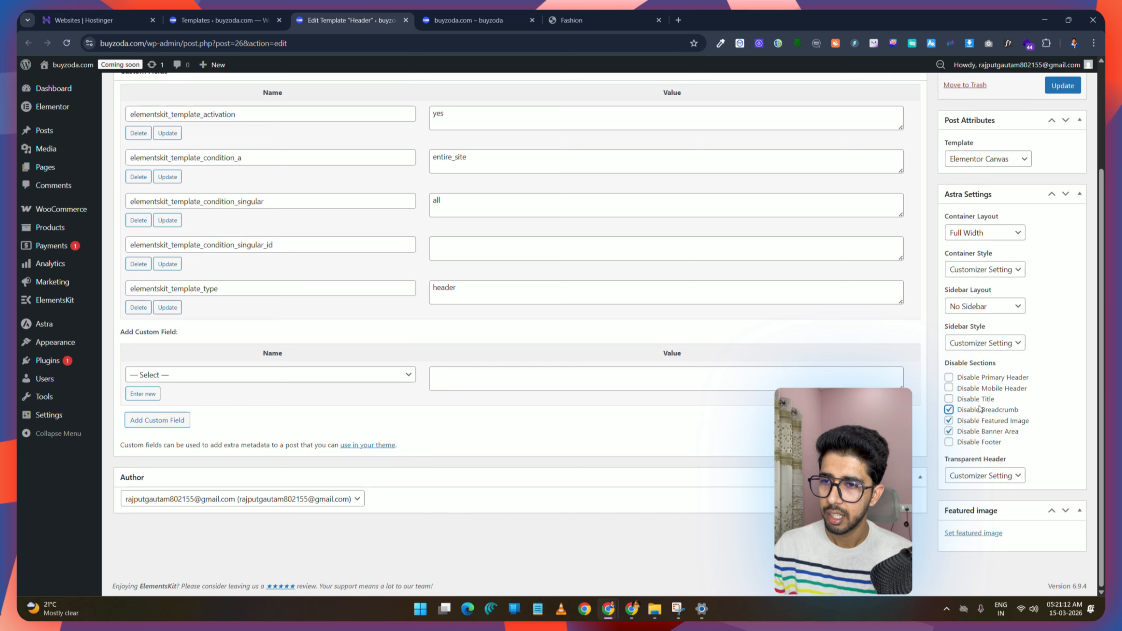
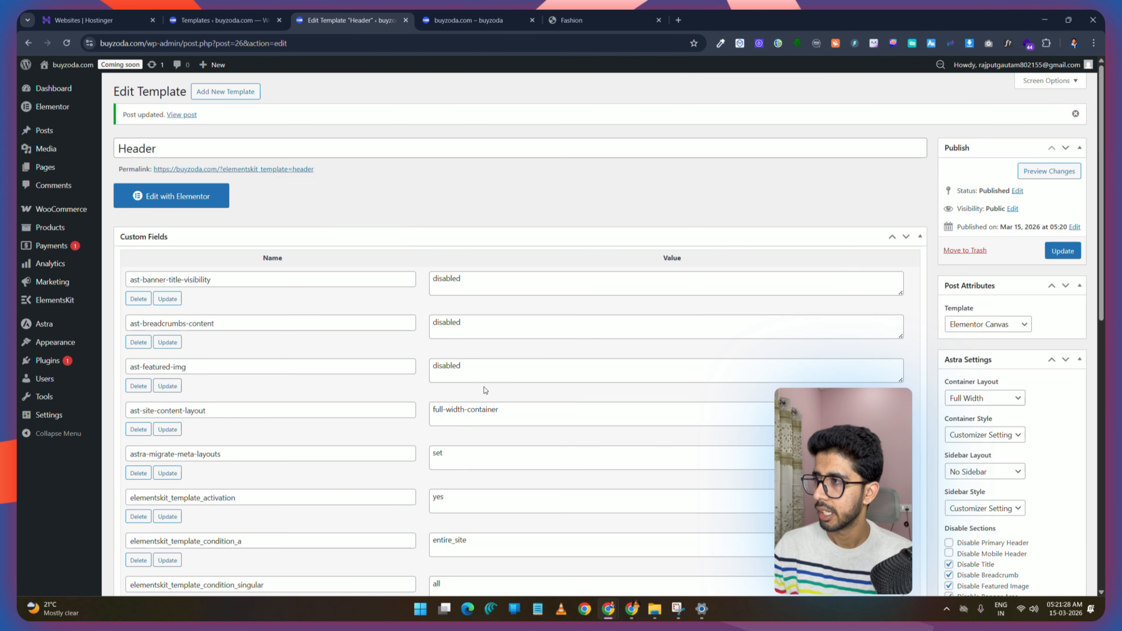
# Step: Open the Header template in the Elementor editor, keep the Fashion demo tab beside it, and dismiss the notifications popup
pyautogui.click(185, 201)
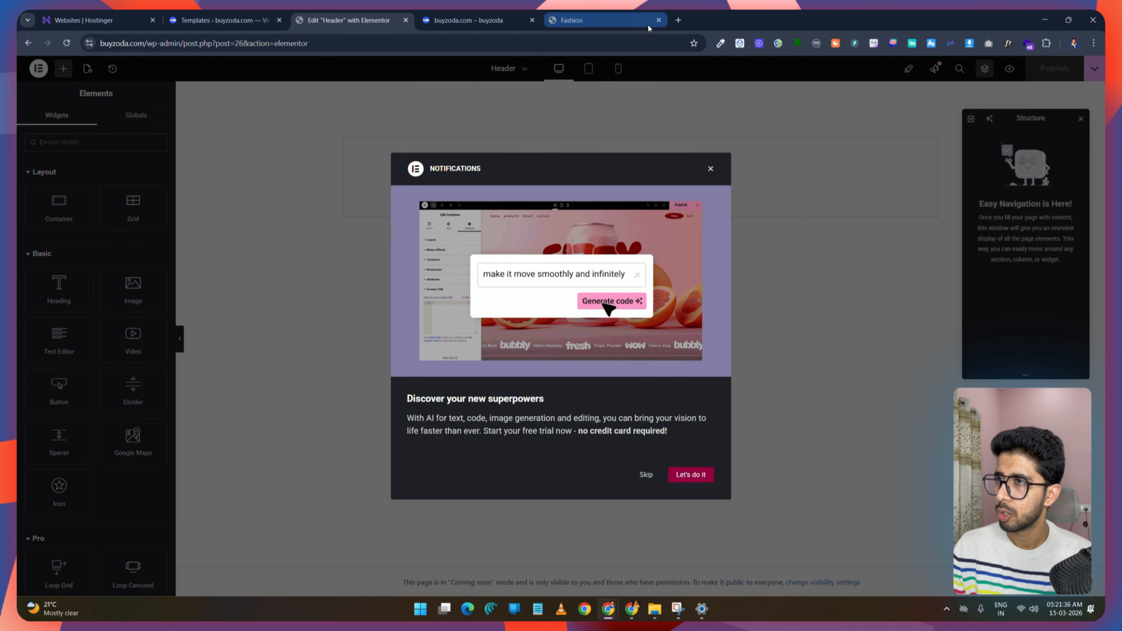
pyautogui.moveTo(647, 24); pyautogui.dragTo(325, 22)
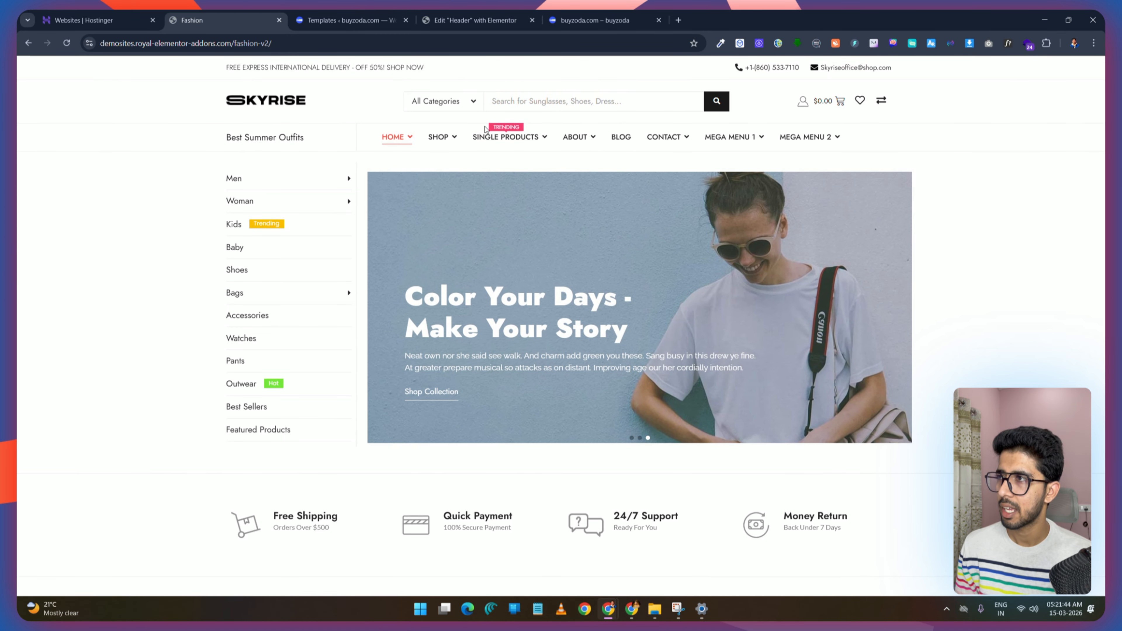
pyautogui.moveTo(475, 20); pyautogui.dragTo(349, 21)
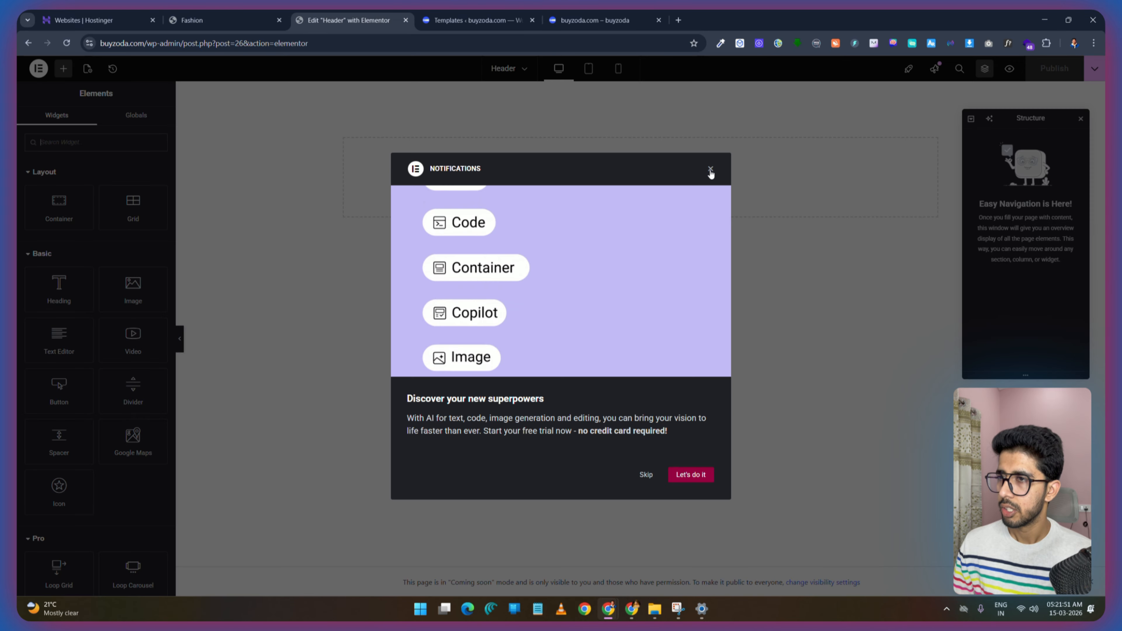
pyautogui.click(711, 171)
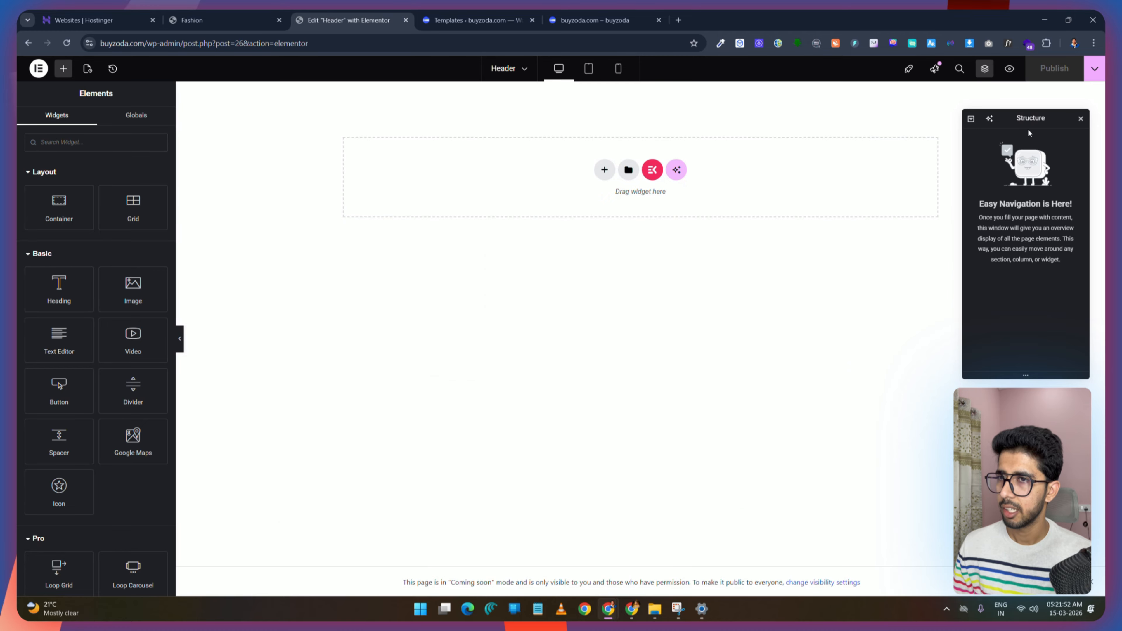
# Step: Reopen the Structure navigator as a floating panel beside the canvas
pyautogui.click(1081, 118)
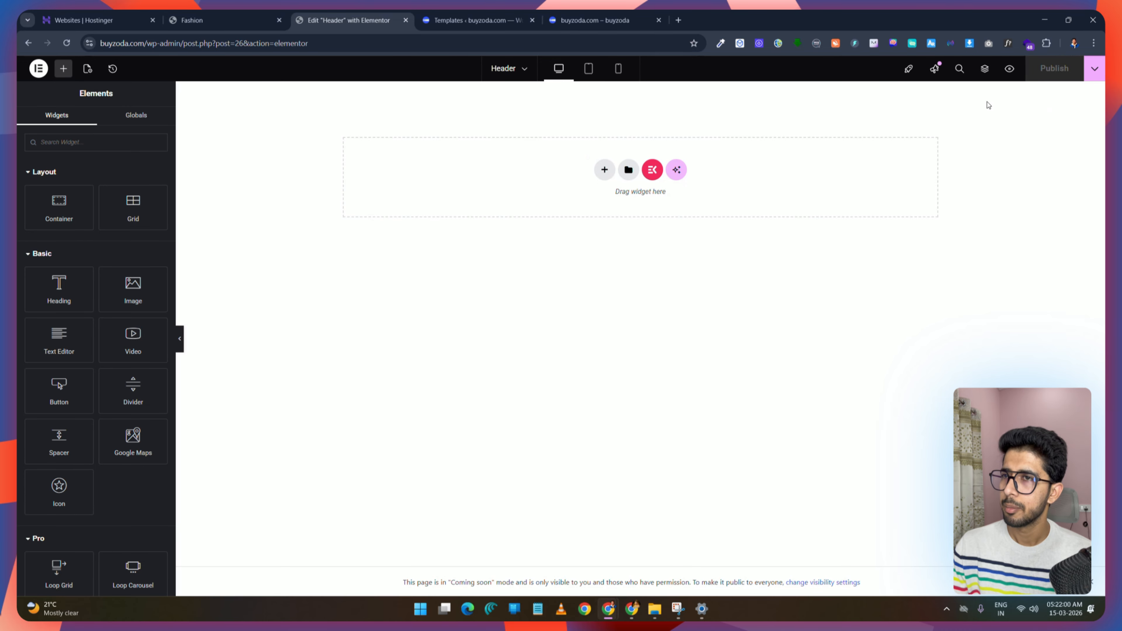
pyautogui.click(985, 69)
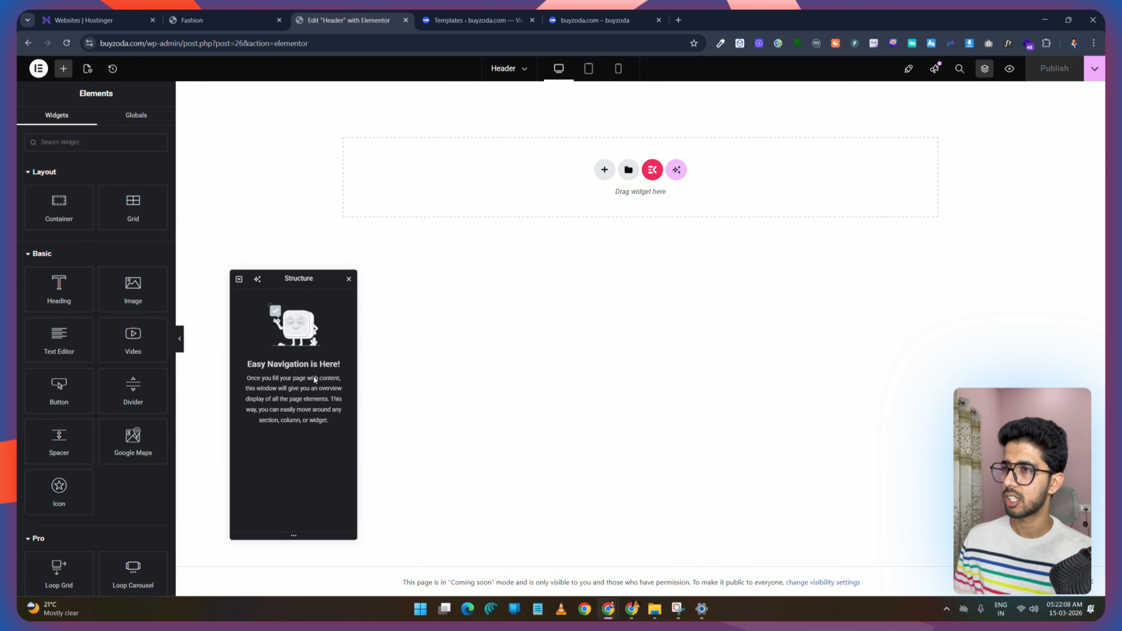
# Step: Compare with the Fashion demo header, add a row-direction container and set its width to 1250 px
pyautogui.click(212, 20)
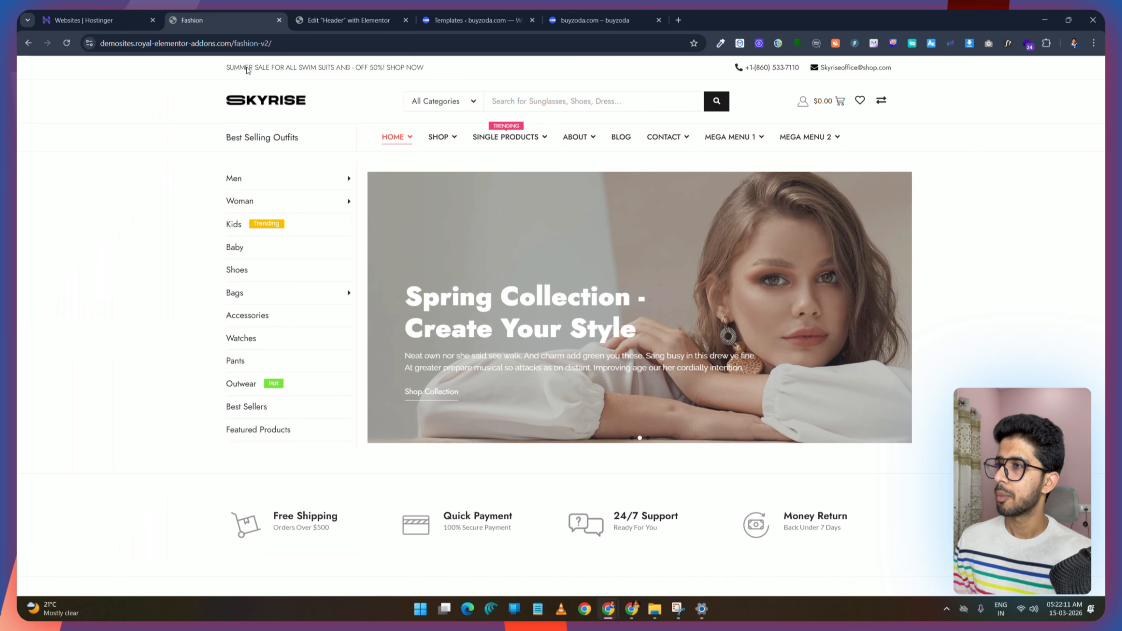
pyautogui.click(349, 20)
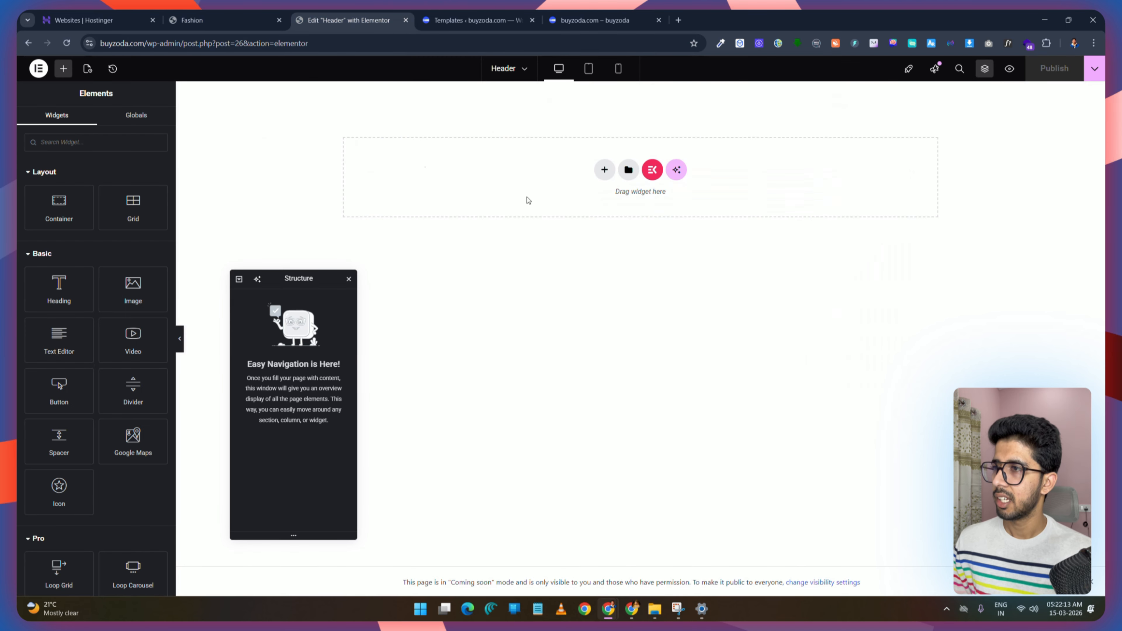
pyautogui.click(605, 171)
pyautogui.click(596, 212)
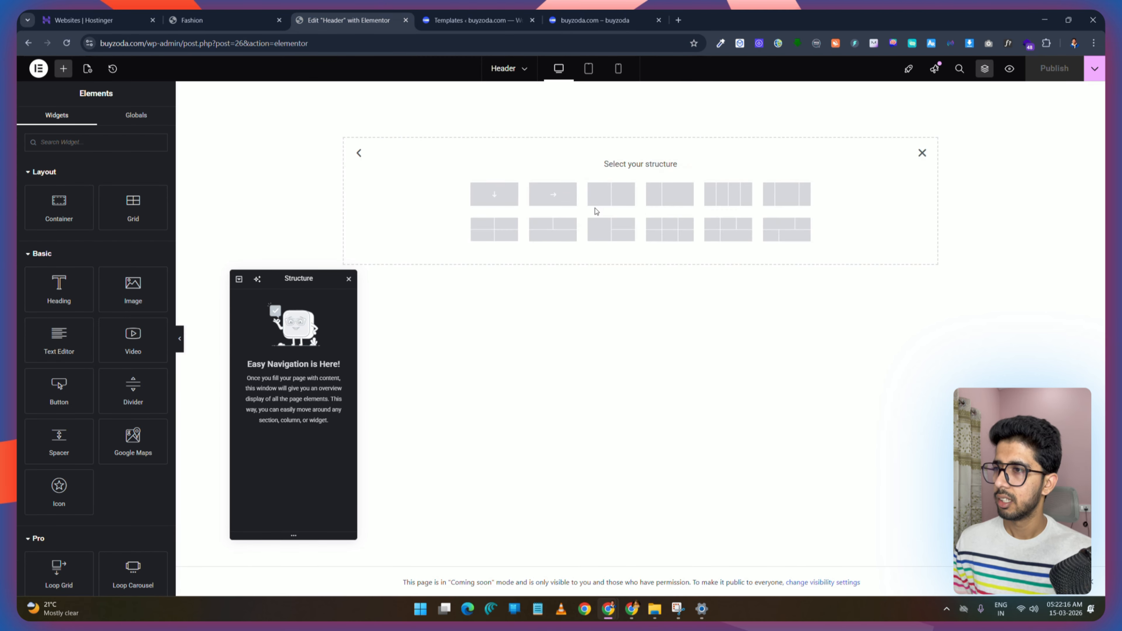
pyautogui.click(557, 197)
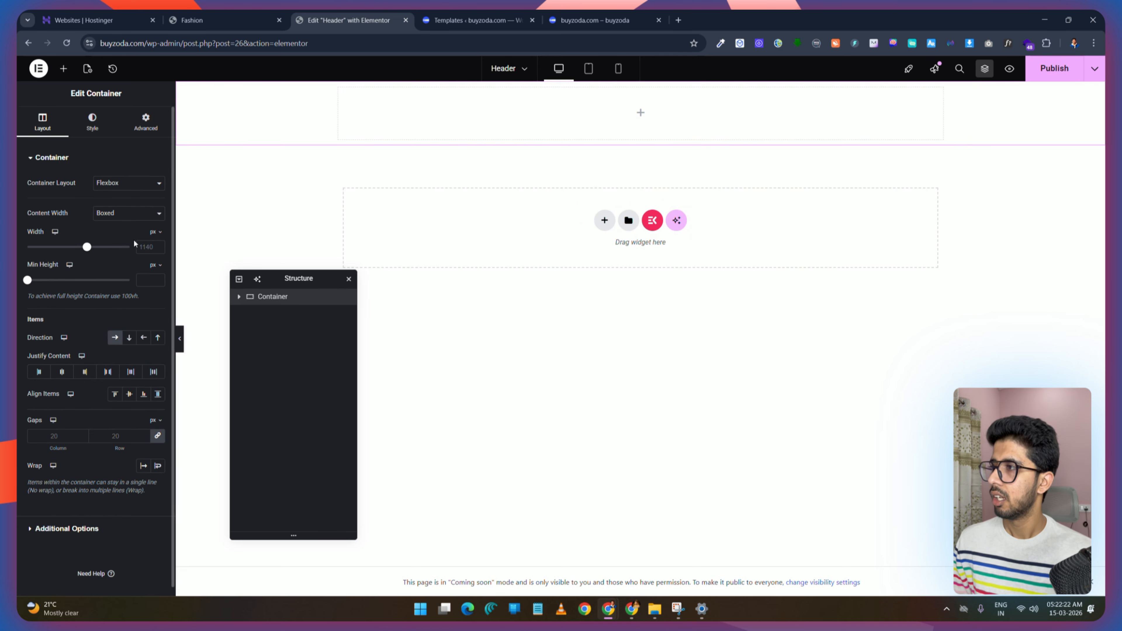
pyautogui.click(150, 248)
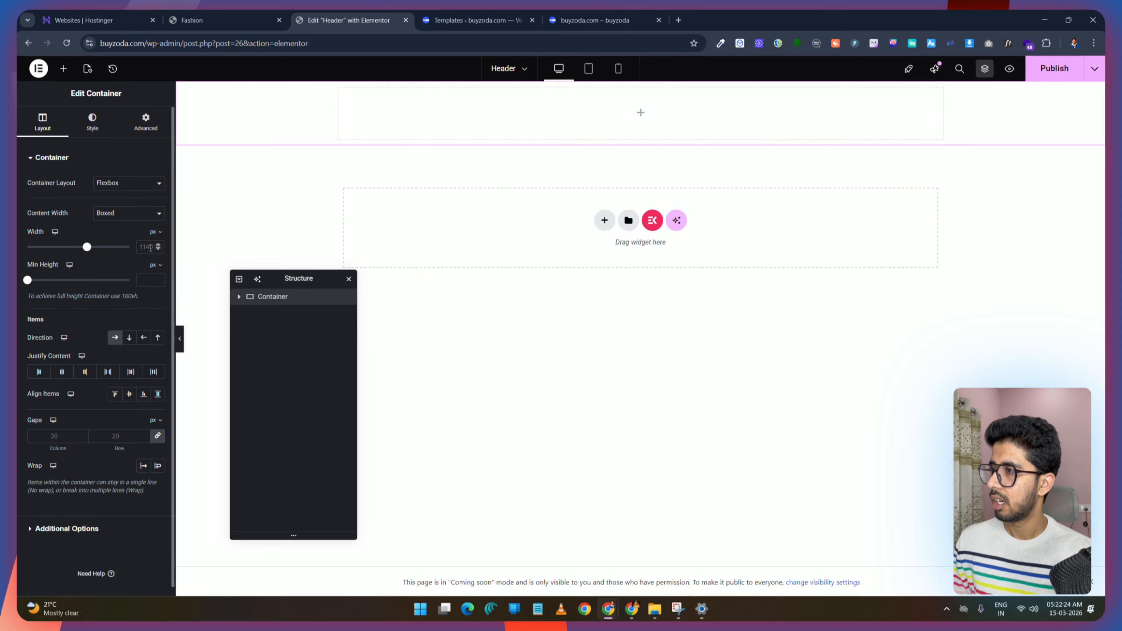
pyautogui.write('1250')
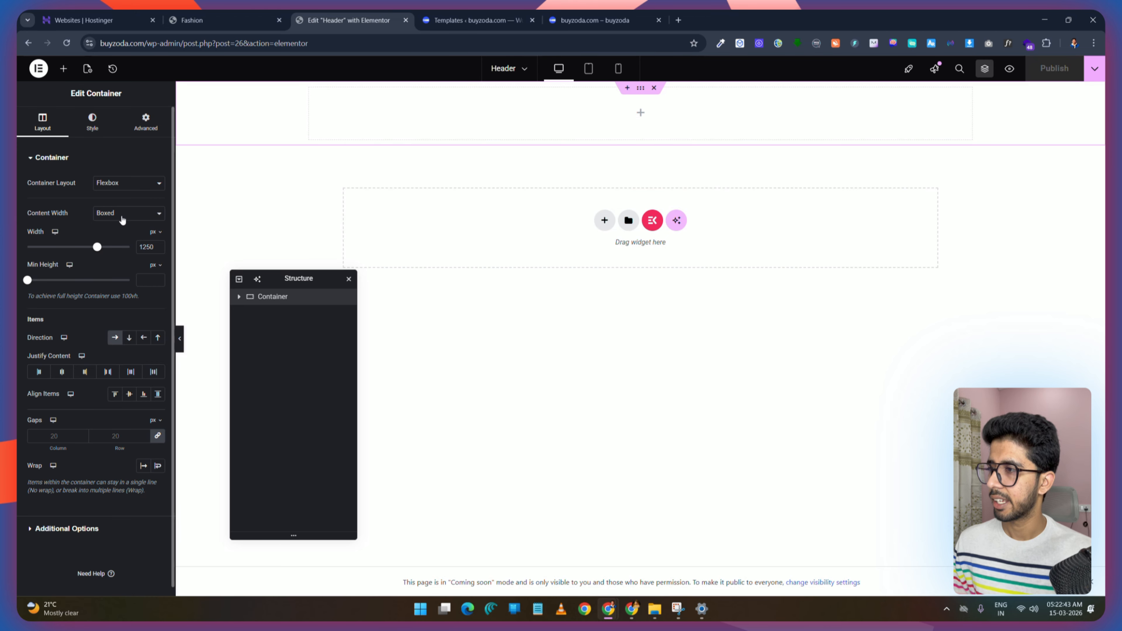
# Step: Rename the new container to 1st Section in the Structure navigator
pyautogui.click(292, 299)
pyautogui.write('1st Section')
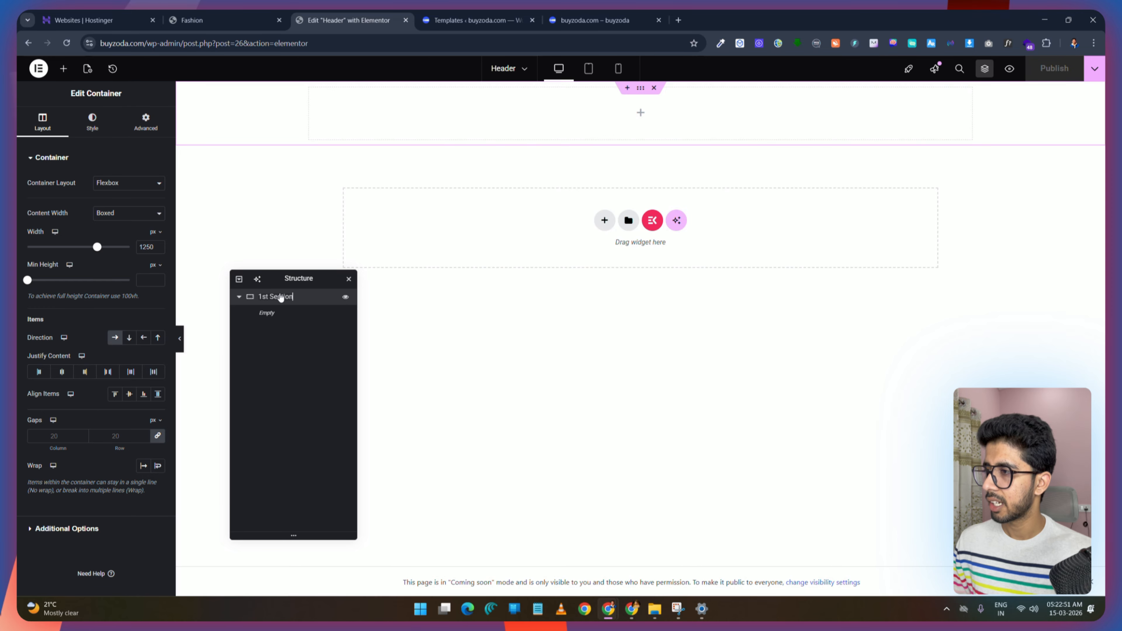
pyautogui.press('Return')
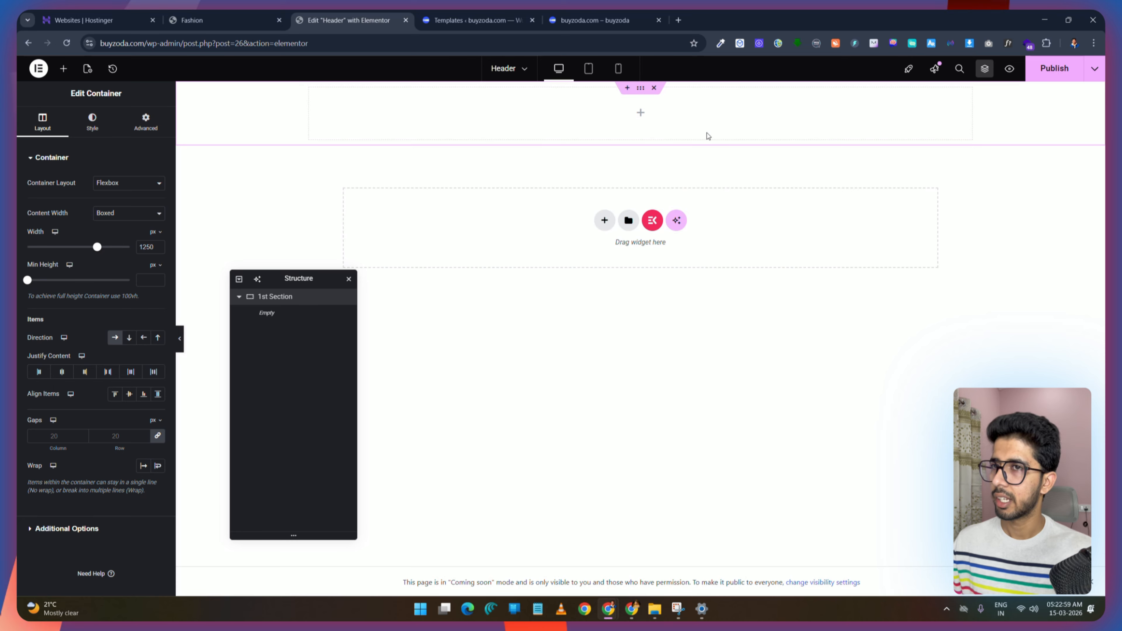
# Step: Duplicate the 1st Section container and rename the copy 2nd Section
pyautogui.click(270, 12)
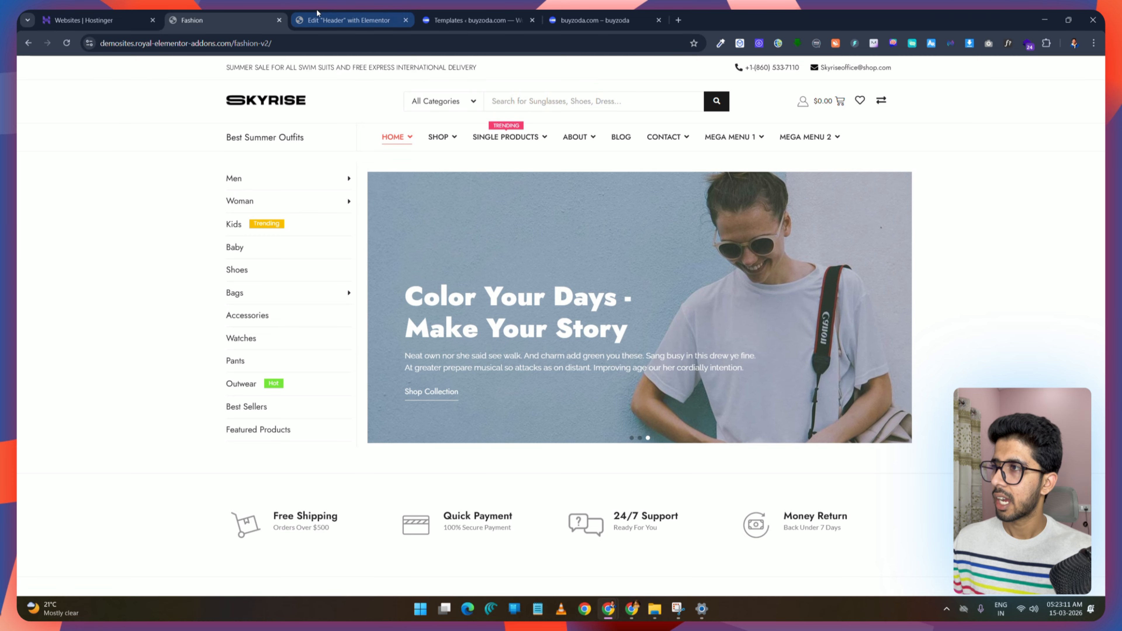
pyautogui.click(388, 14)
pyautogui.rightClick(272, 300)
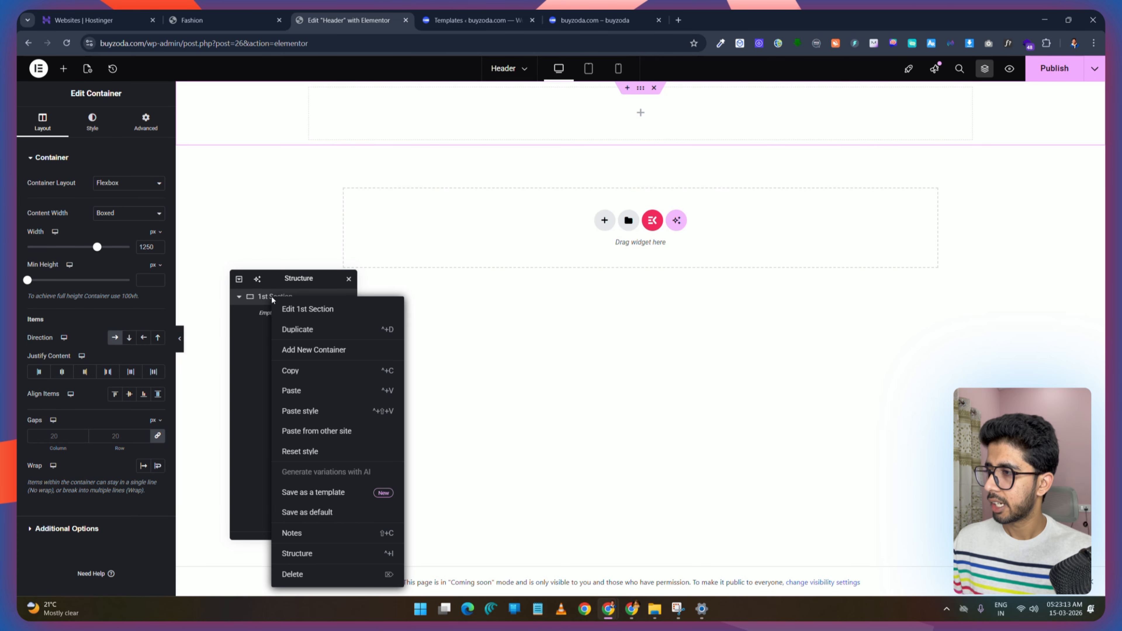
pyautogui.click(297, 329)
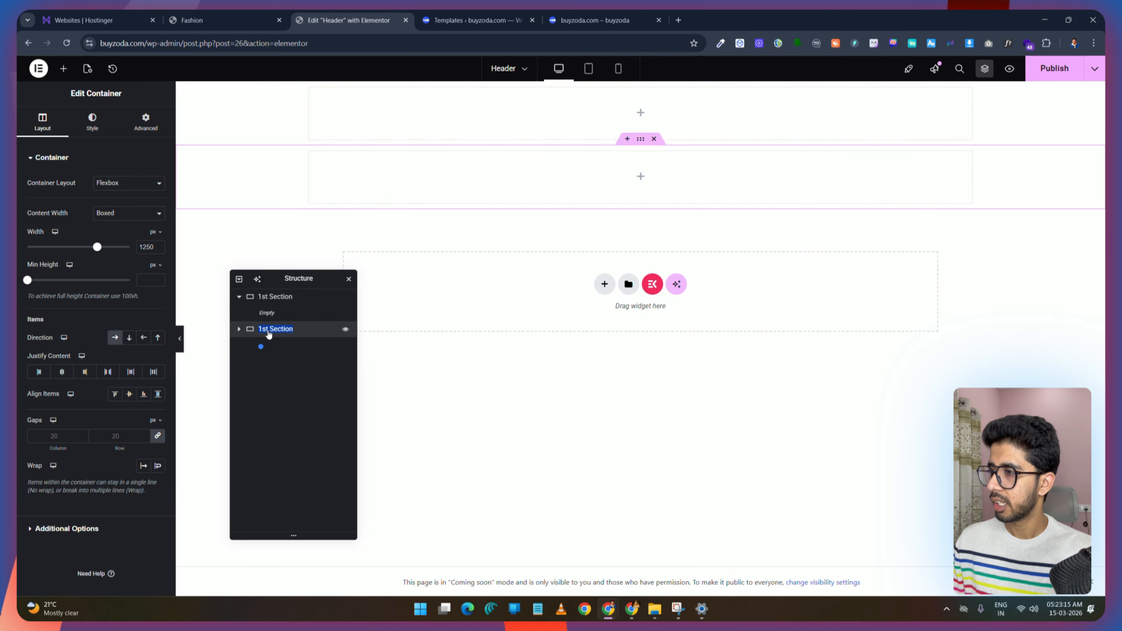
pyautogui.click(270, 330)
pyautogui.press('BackSpace')
pyautogui.press('BackSpace')
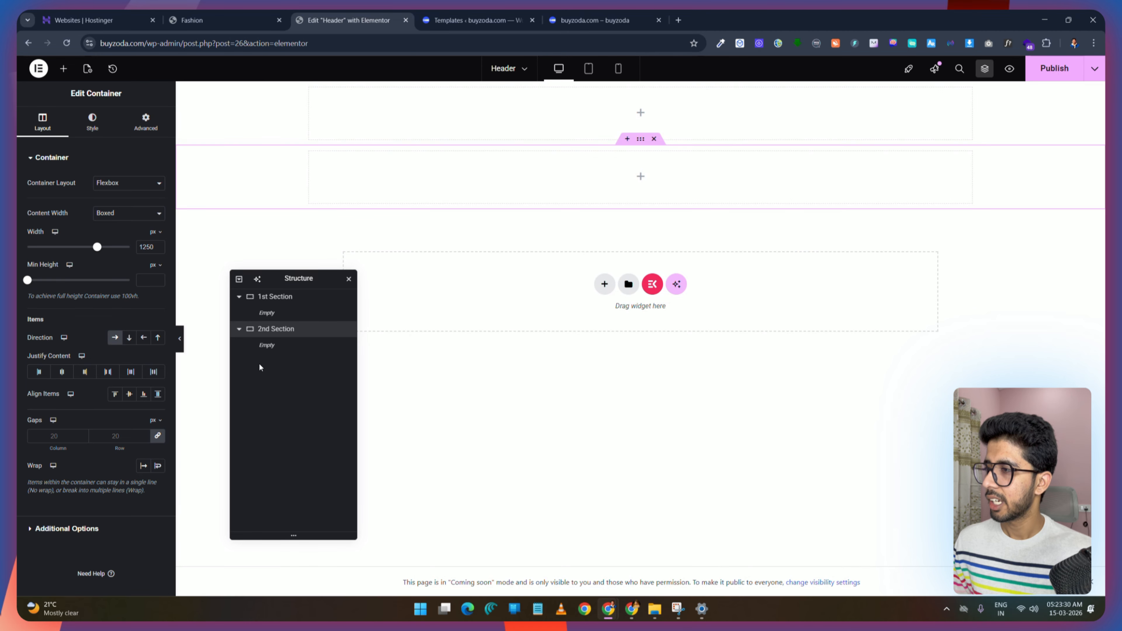
# Step: Set the 1st Section container's padding and margin to 0 on all sides
pyautogui.click(239, 297)
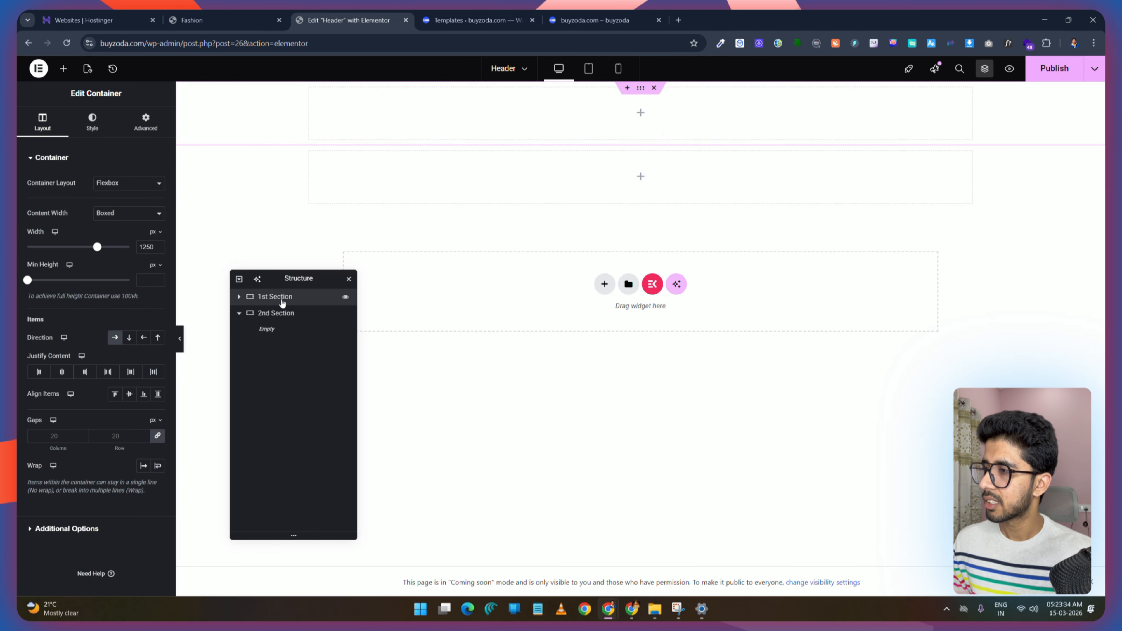
pyautogui.click(146, 123)
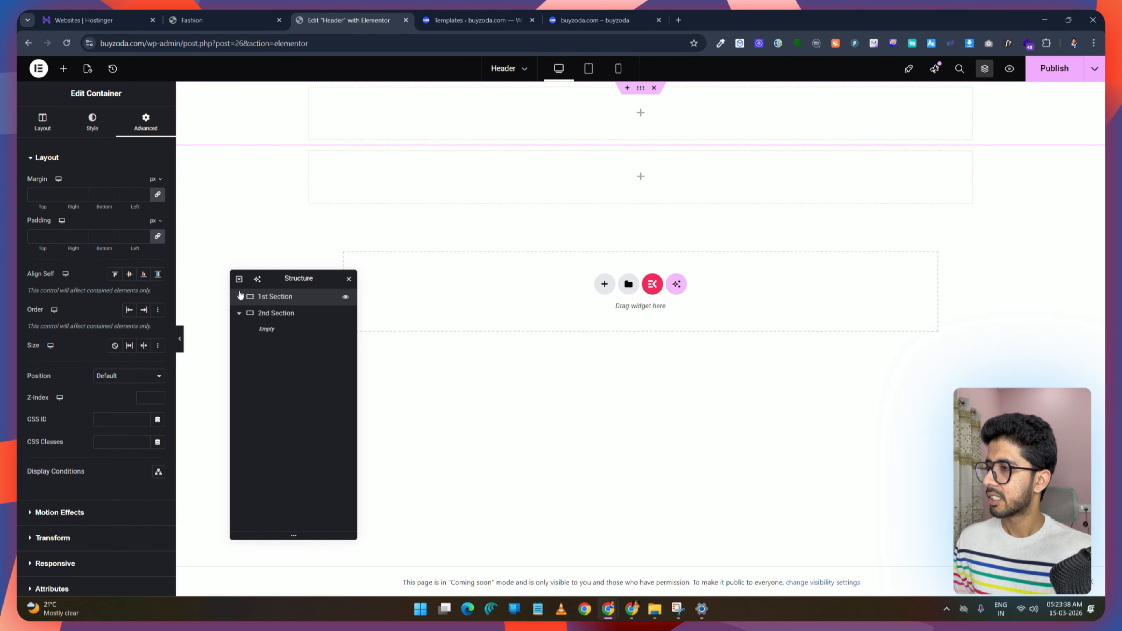
pyautogui.click(156, 239)
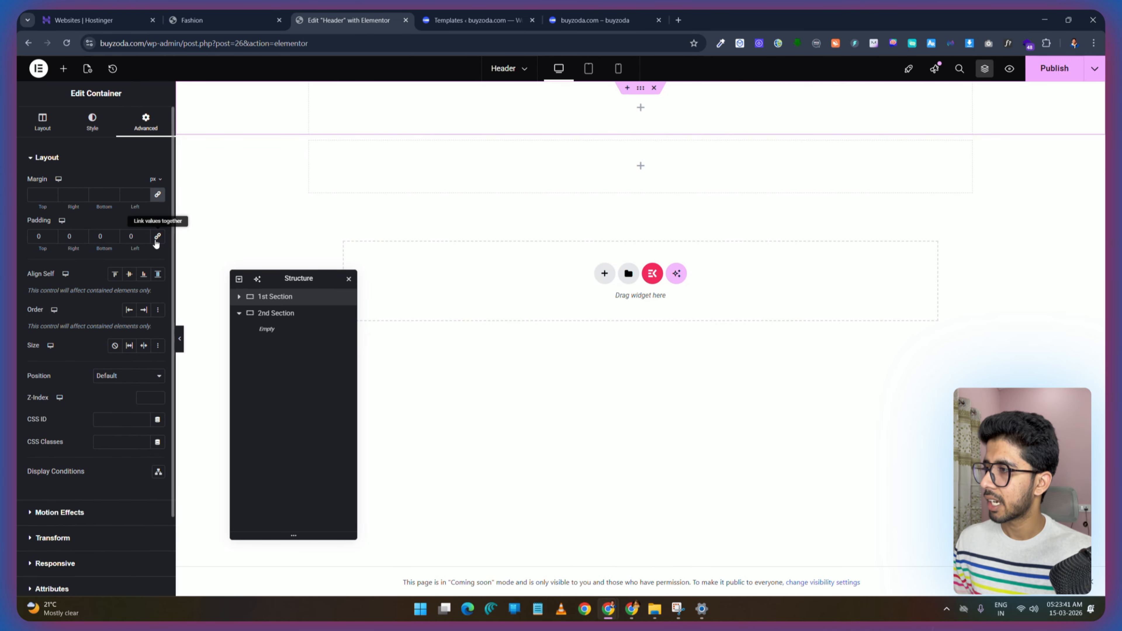
pyautogui.click(157, 195)
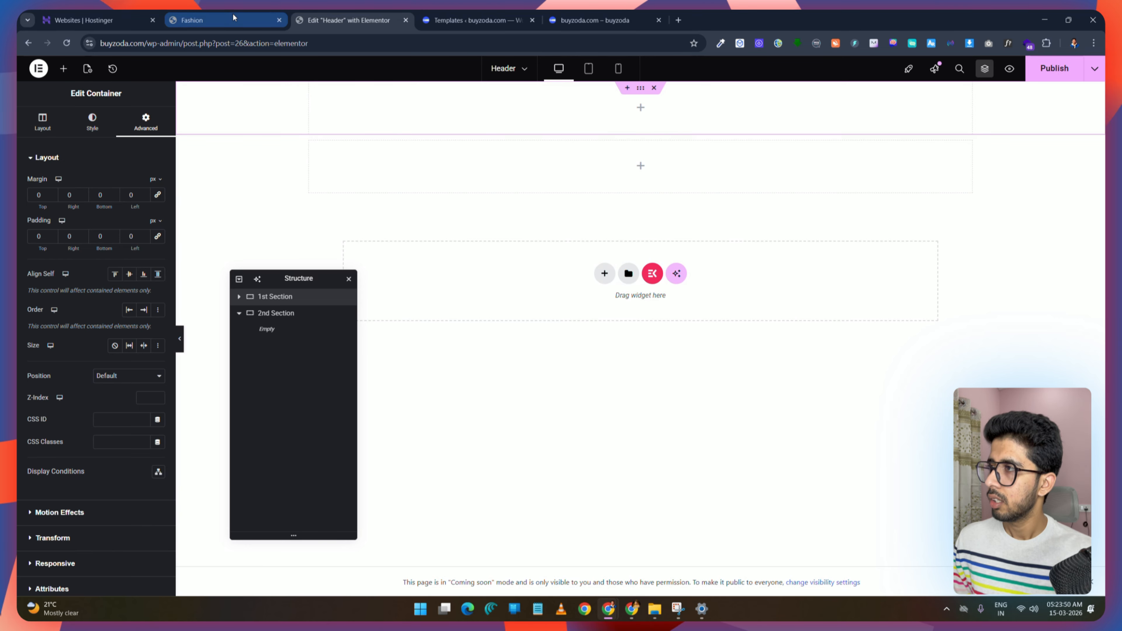
# Step: Add an inner full-width container inside the 1st Section and set its width to 50%
pyautogui.click(212, 20)
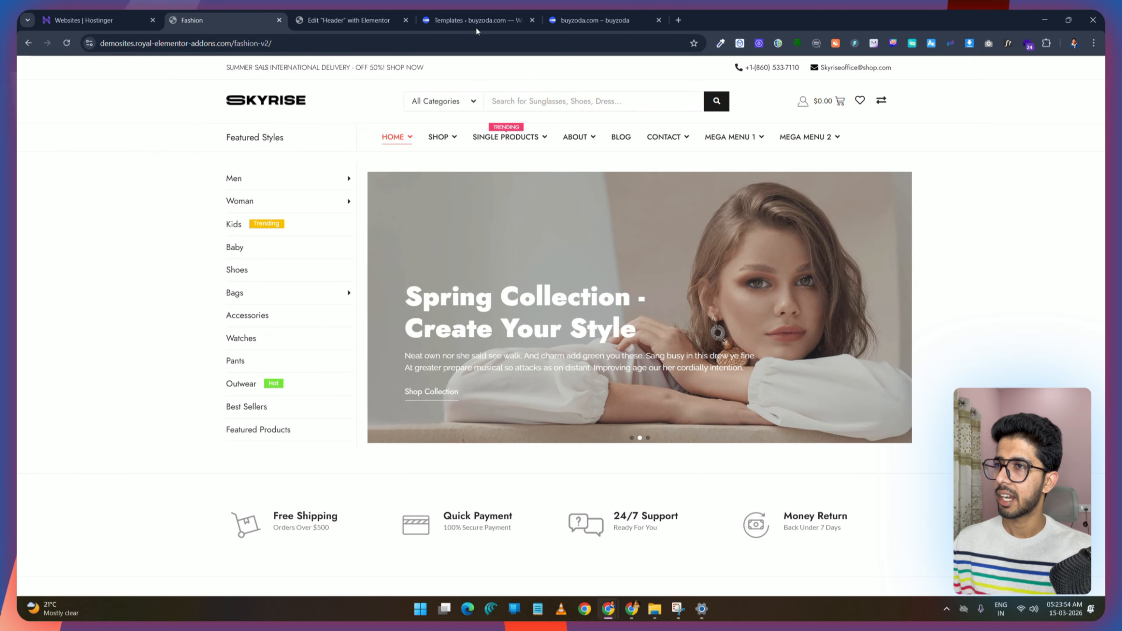
pyautogui.click(349, 19)
pyautogui.click(63, 68)
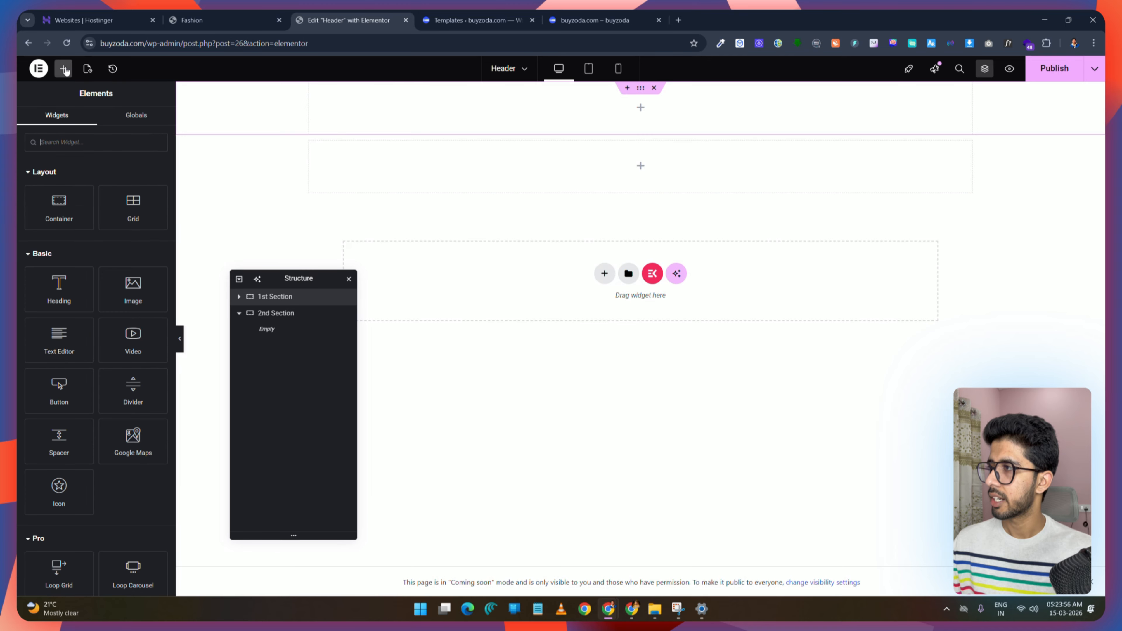
pyautogui.moveTo(59, 207); pyautogui.dragTo(492, 112)
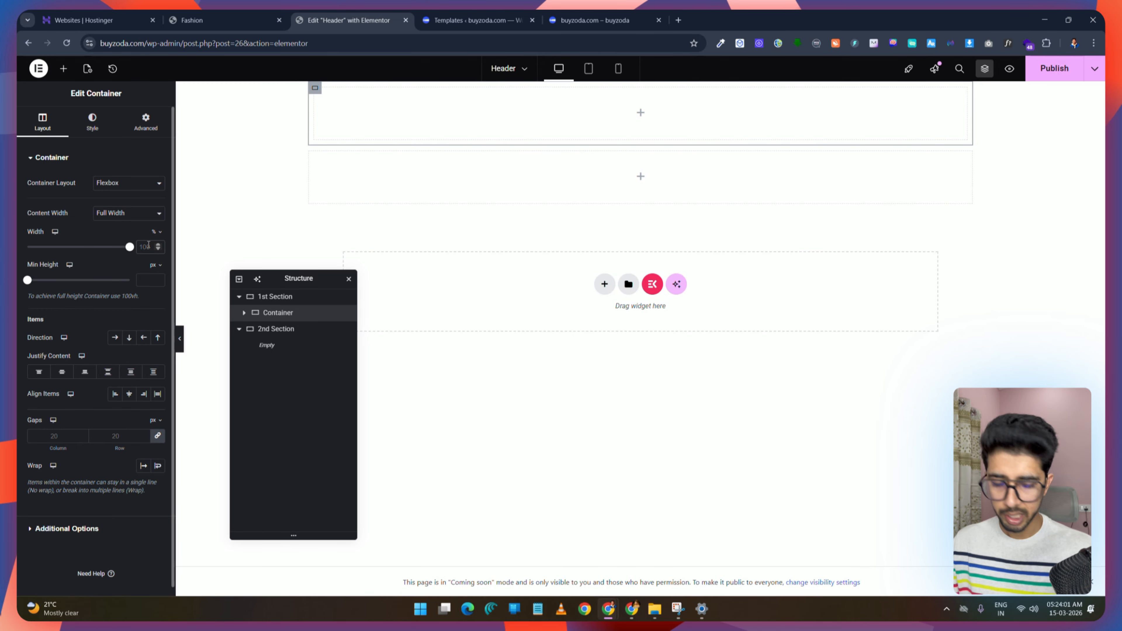
pyautogui.write('50')
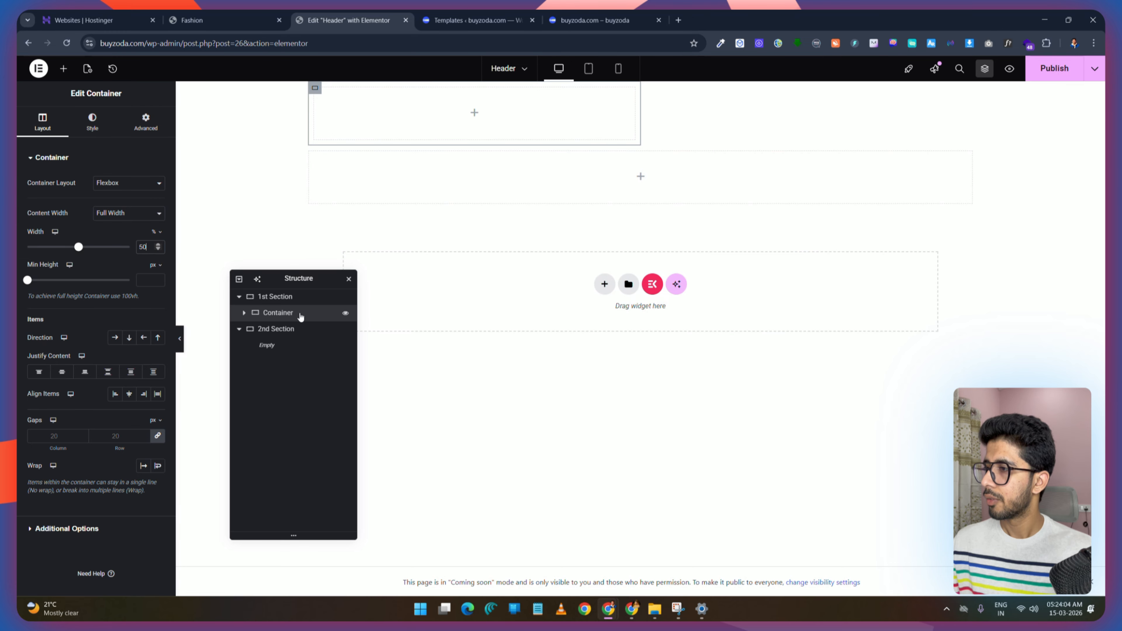
# Step: Duplicate the inner 50% container to create a second column in the 1st Section
pyautogui.rightClick(276, 313)
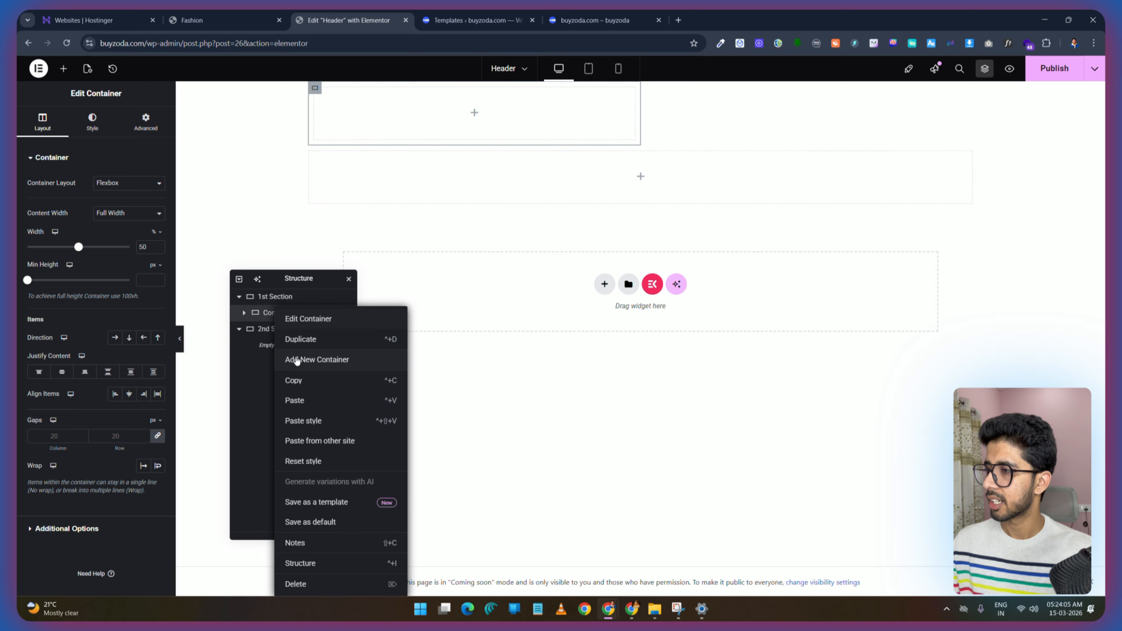
pyautogui.click(311, 344)
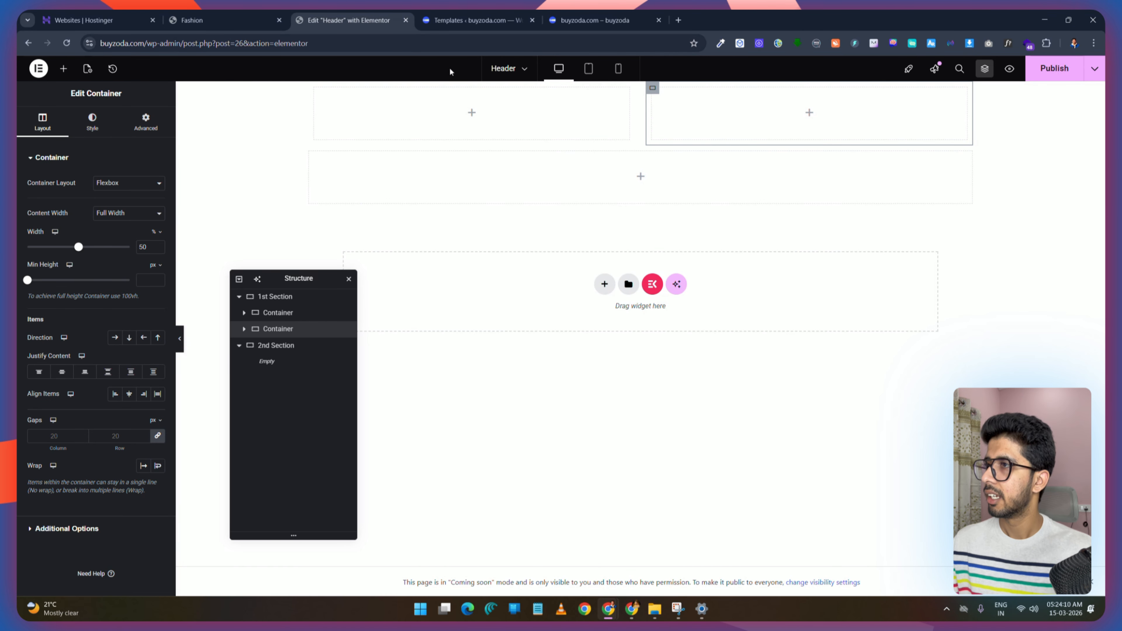
pyautogui.click(246, 20)
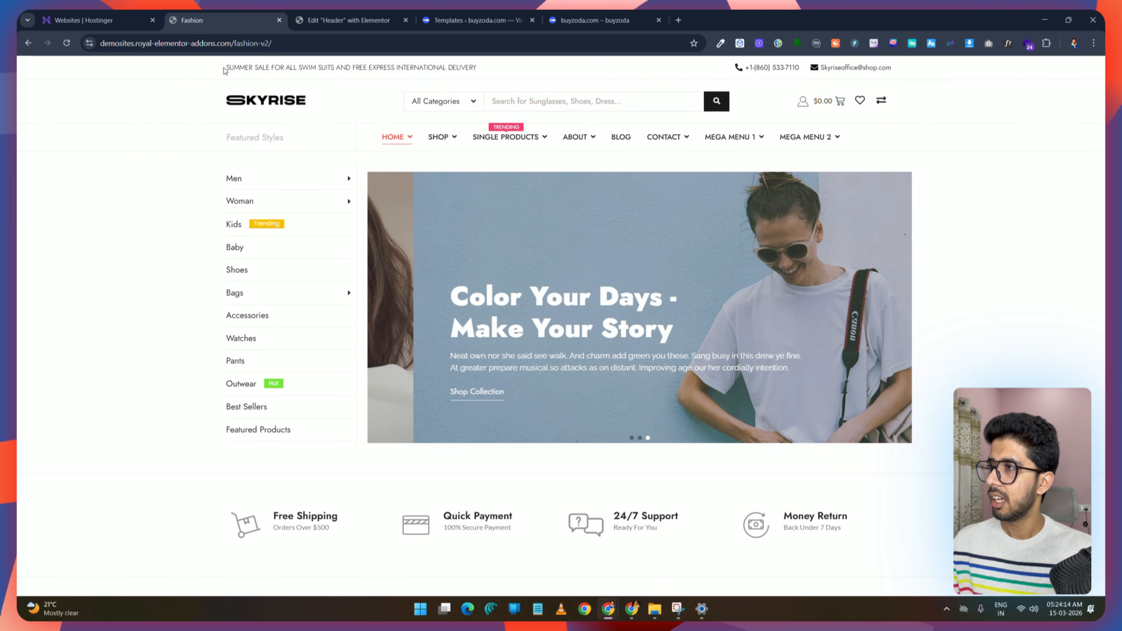
pyautogui.click(337, 16)
# Step: Search for the Animated Headline widget and place it in the first inner container
pyautogui.click(64, 69)
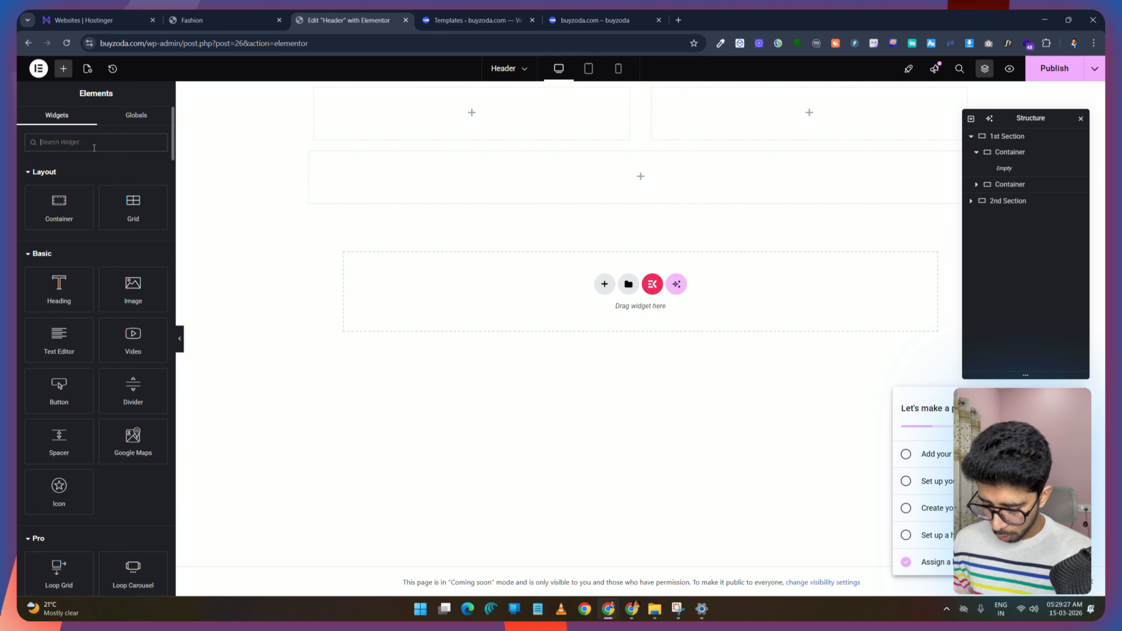
pyautogui.write('animat')
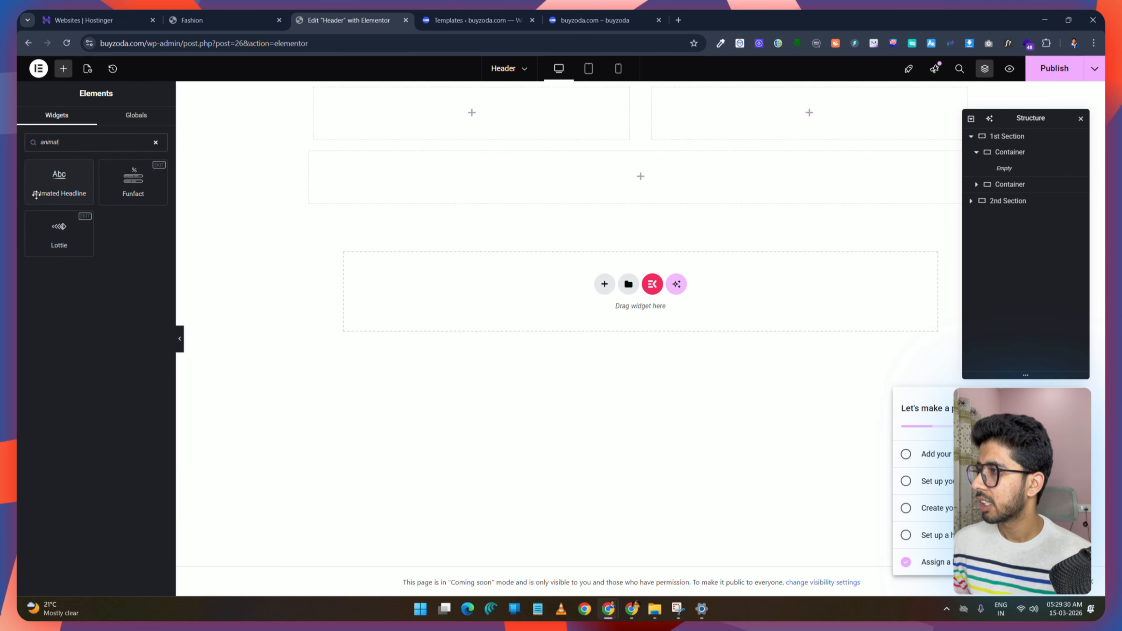
pyautogui.moveTo(62, 183); pyautogui.dragTo(482, 120)
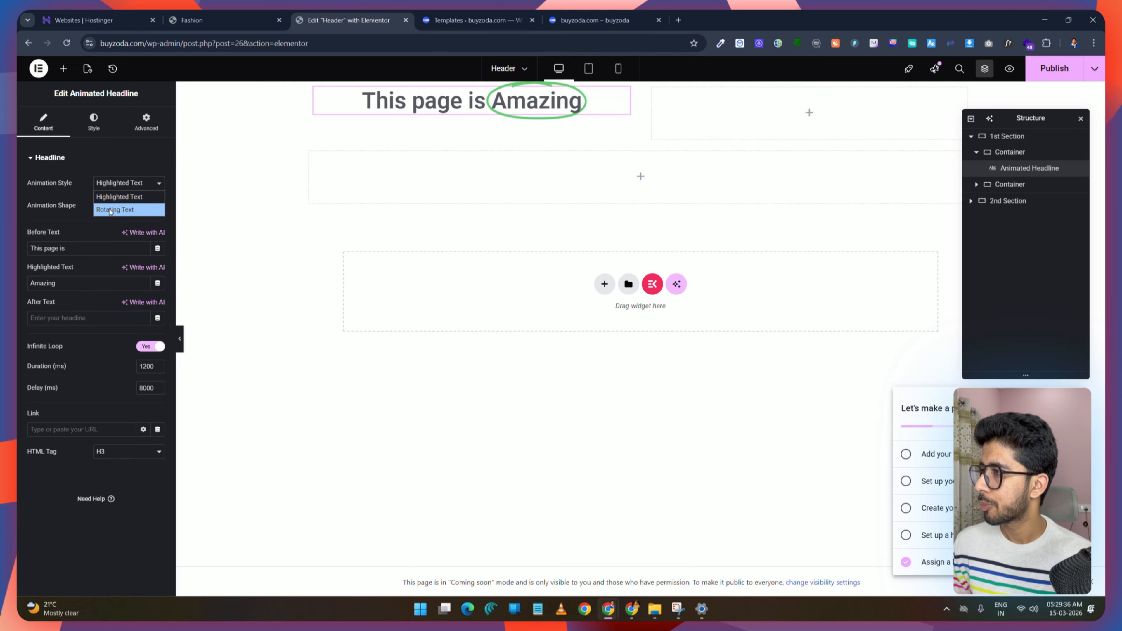
# Step: Switch the headline's animation style to Rotating Text and clear its before text and rotating text lines
pyautogui.click(132, 210)
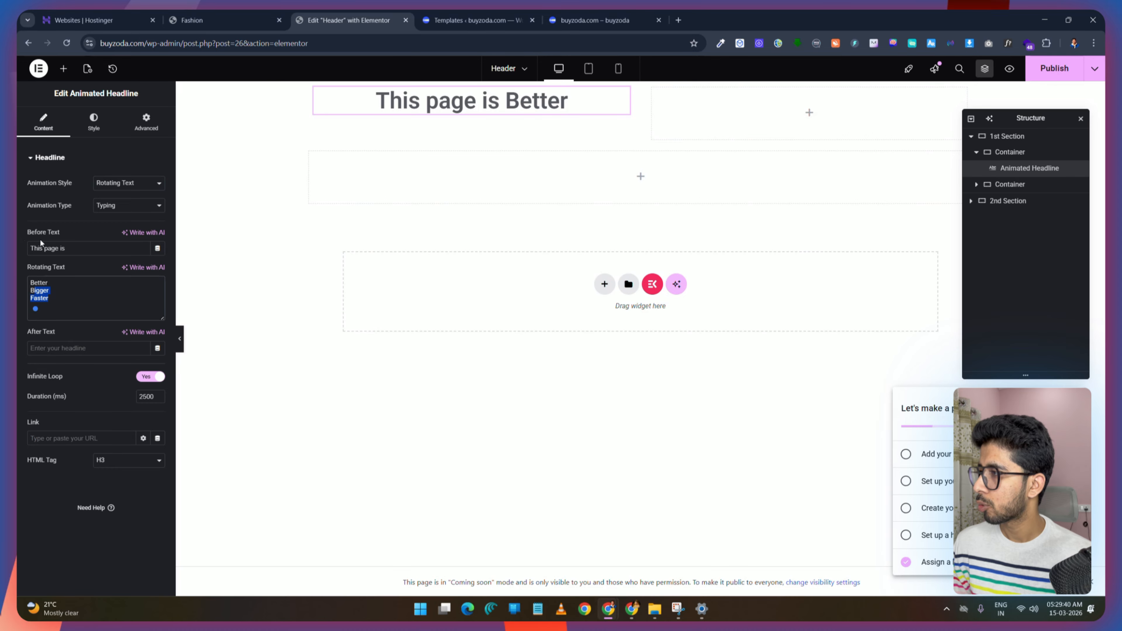
pyautogui.click(69, 249)
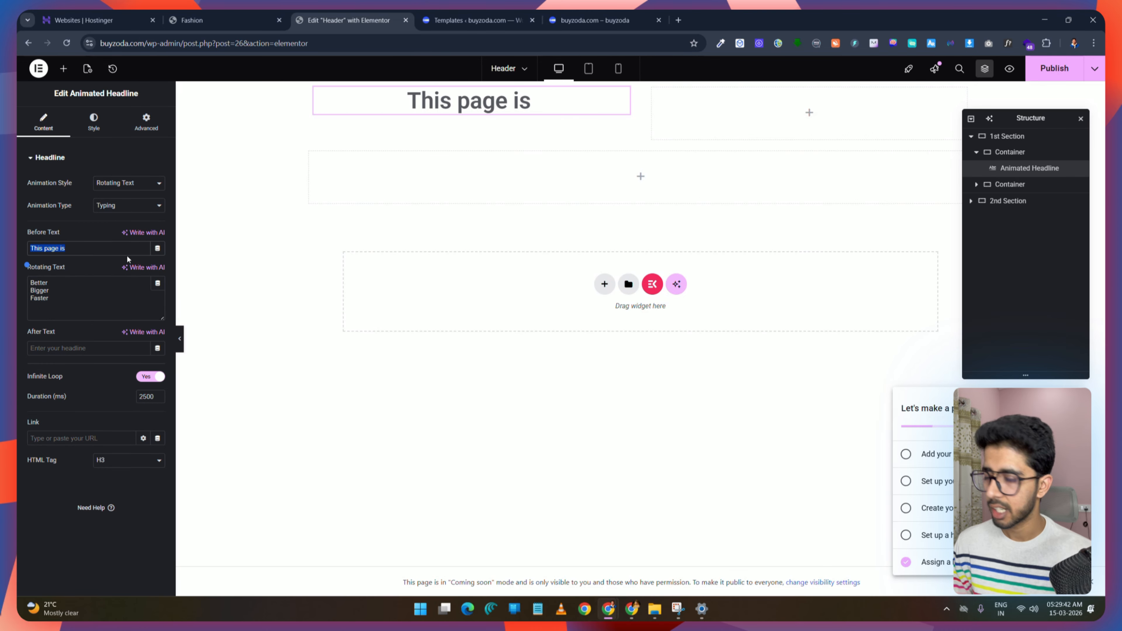
pyautogui.press('BackSpace')
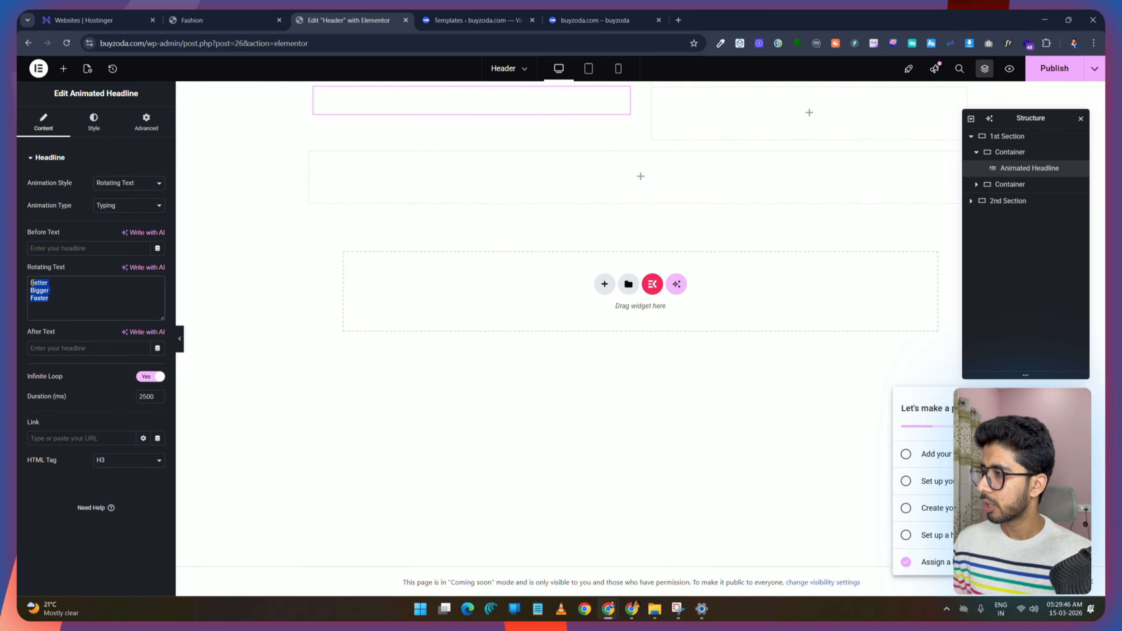
pyautogui.press('BackSpace')
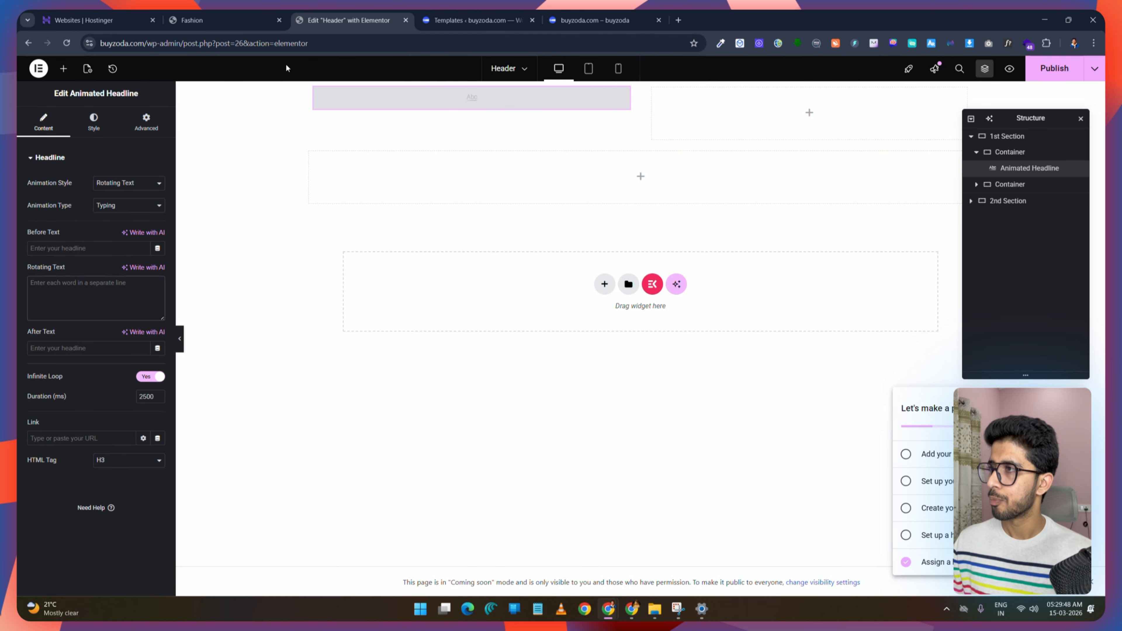
# Step: Copy the announcement bar text from the Skyrise demo and paste it into the headline's Rotating Text field
pyautogui.click(226, 18)
pyautogui.moveTo(226, 67); pyautogui.dragTo(418, 66)
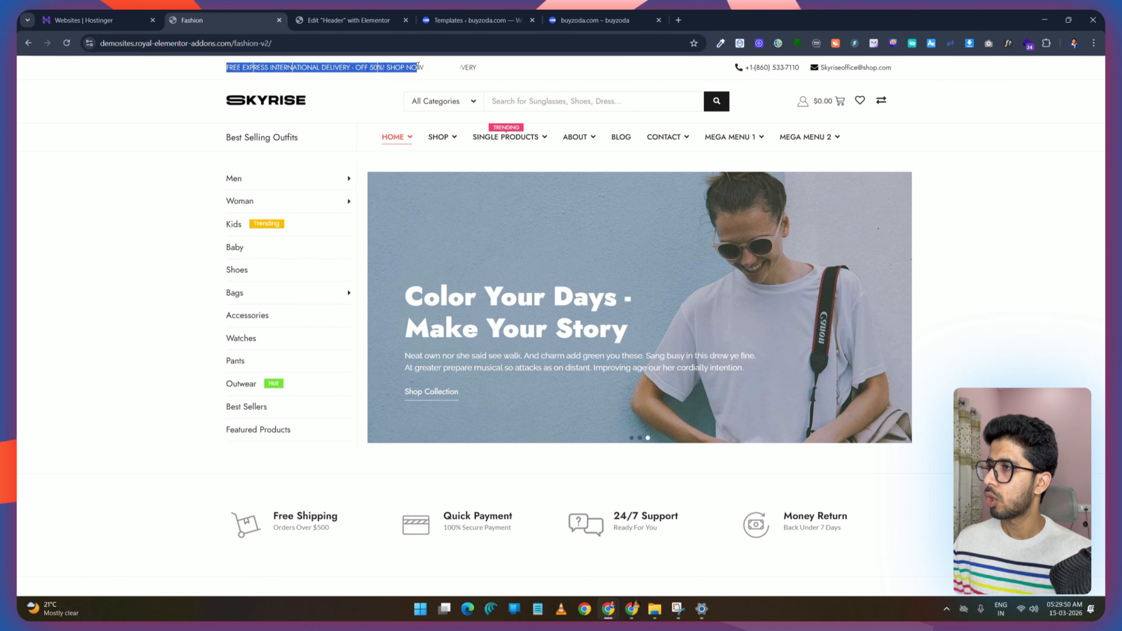
pyautogui.rightClick(417, 66)
pyautogui.click(421, 83)
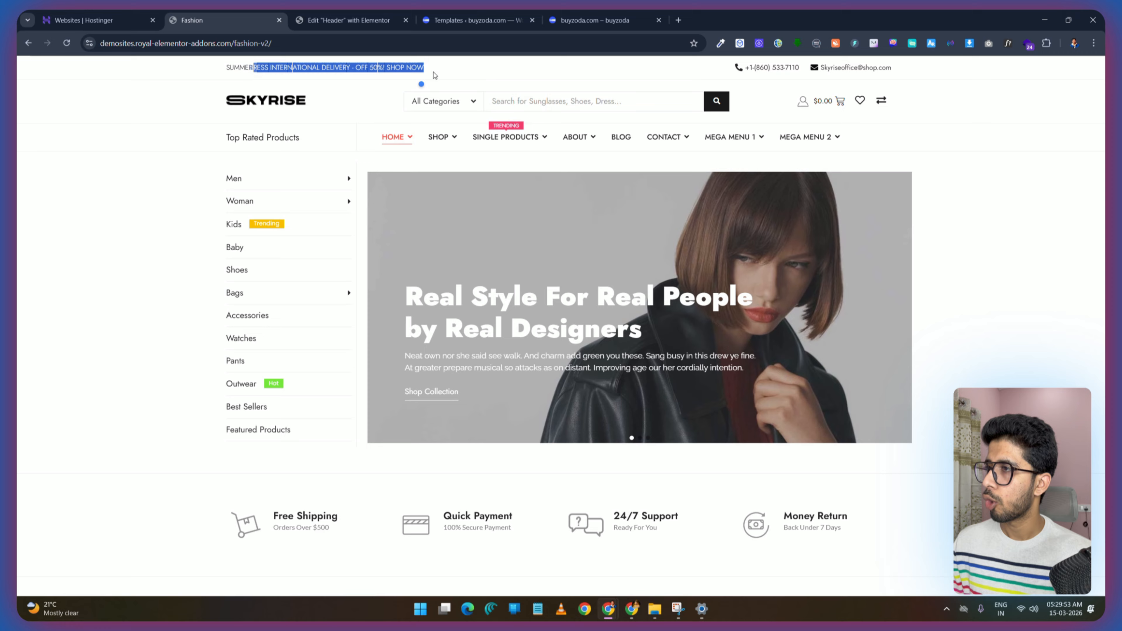
pyautogui.click(347, 17)
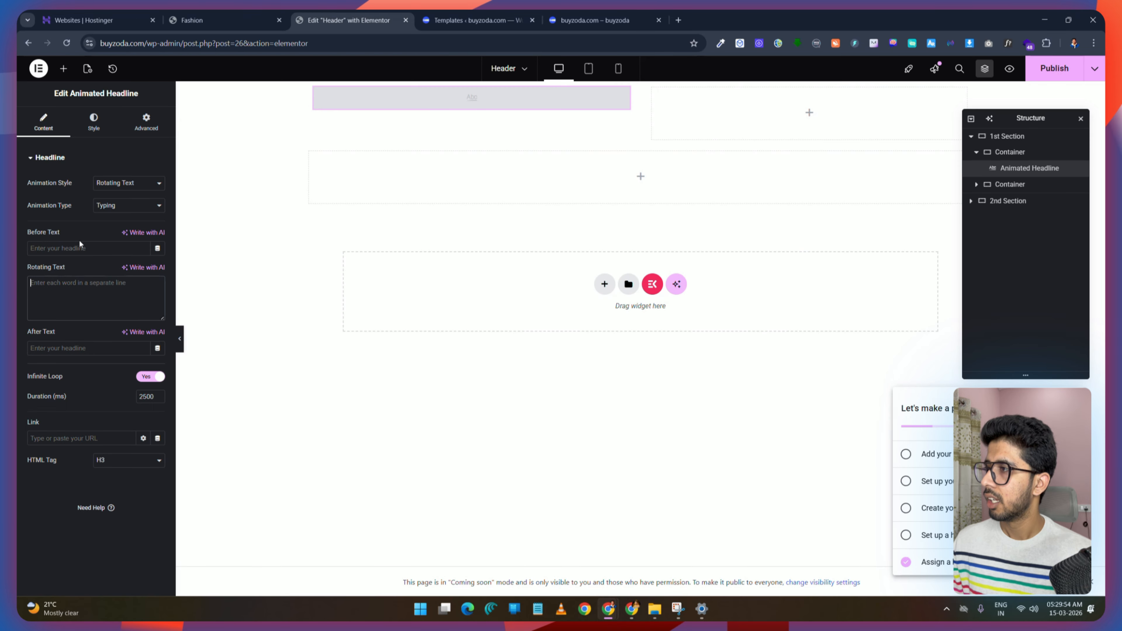
pyautogui.click(73, 282)
pyautogui.hotkey('ctrl', 'v')
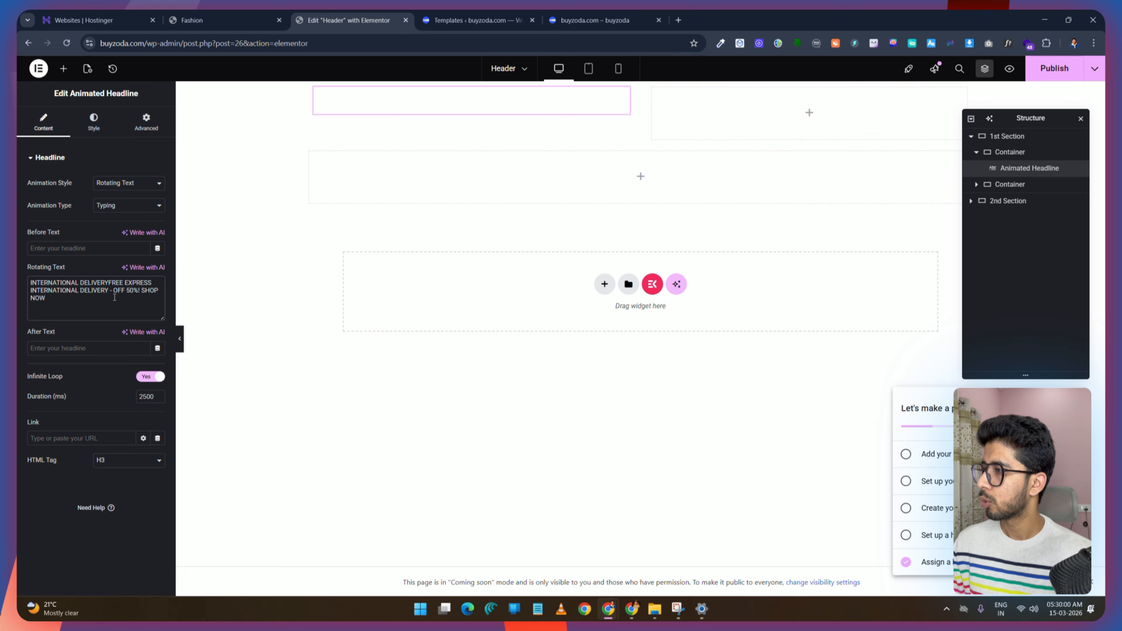
pyautogui.click(199, 20)
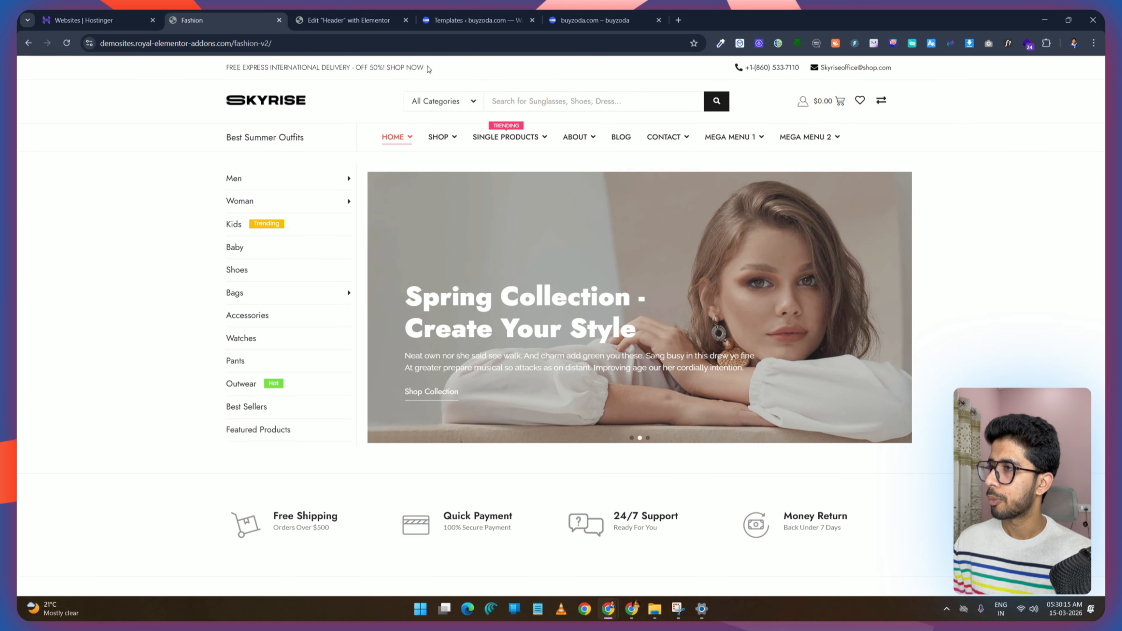
pyautogui.click(327, 13)
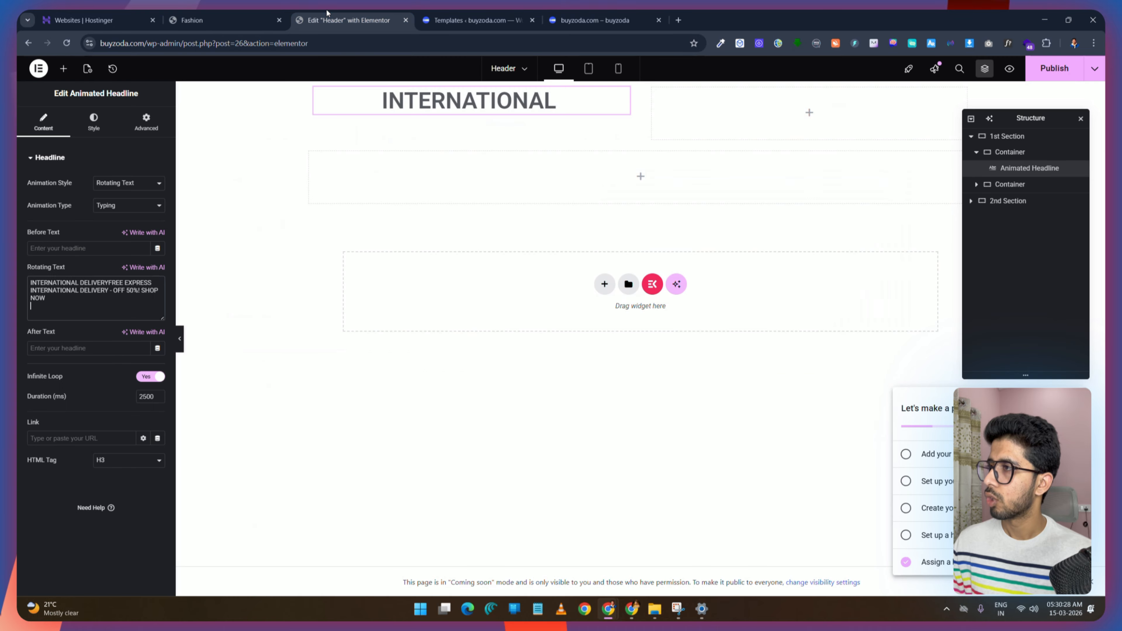
pyautogui.hotkey('ctrl', 'a')
pyautogui.hotkey('ctrl', 'v')
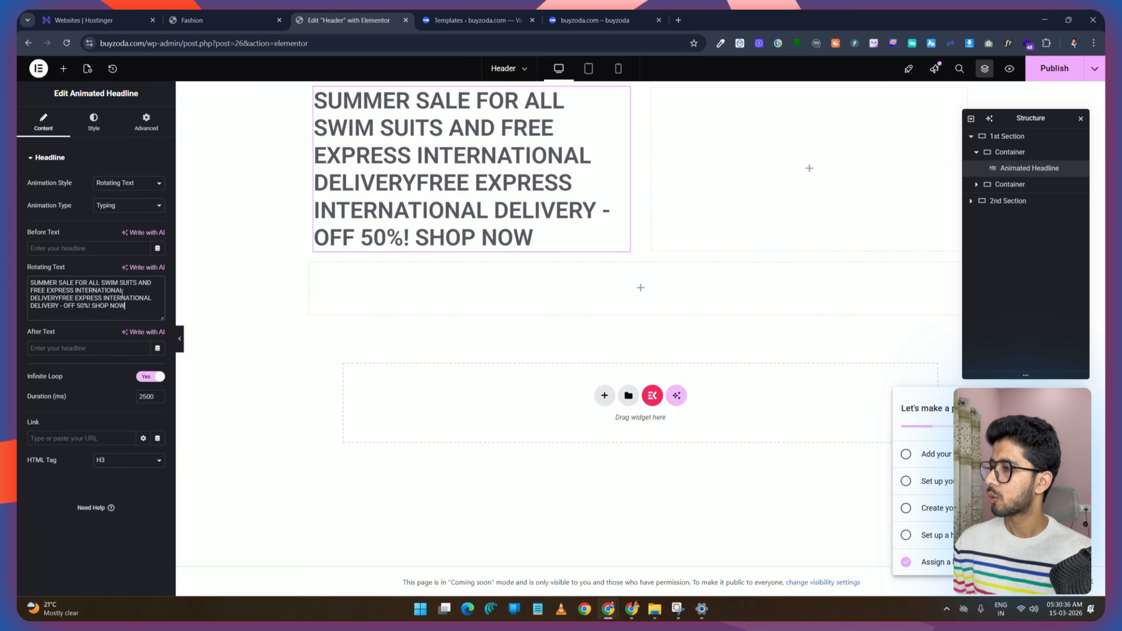
# Step: Set the headline text typography to size 11 px and weight 400 (Normal)
pyautogui.click(93, 120)
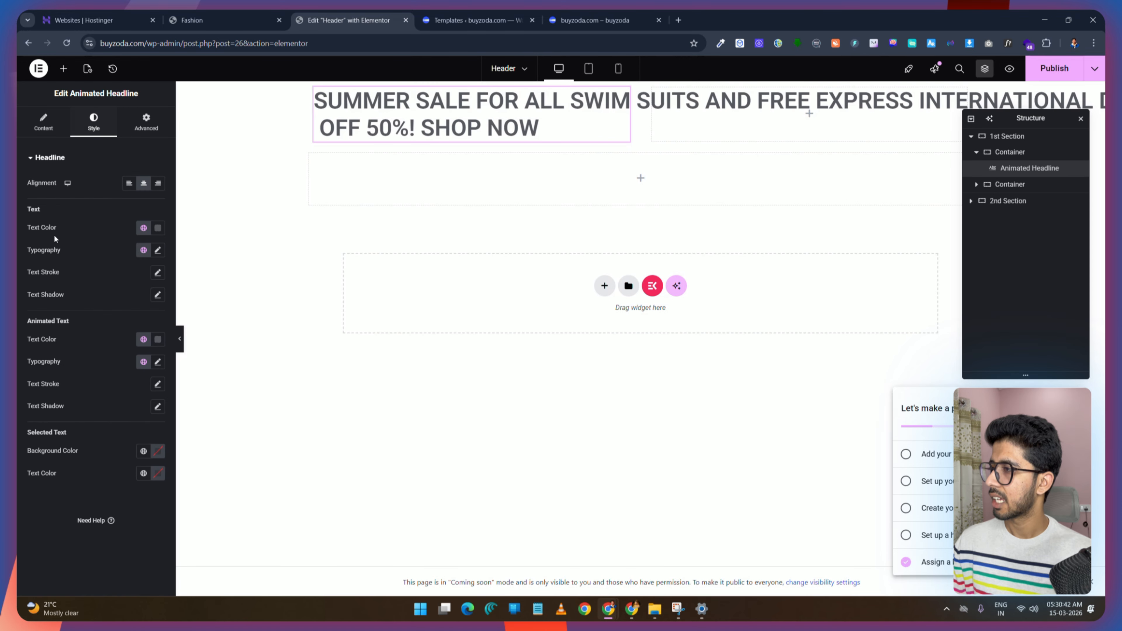
pyautogui.click(157, 251)
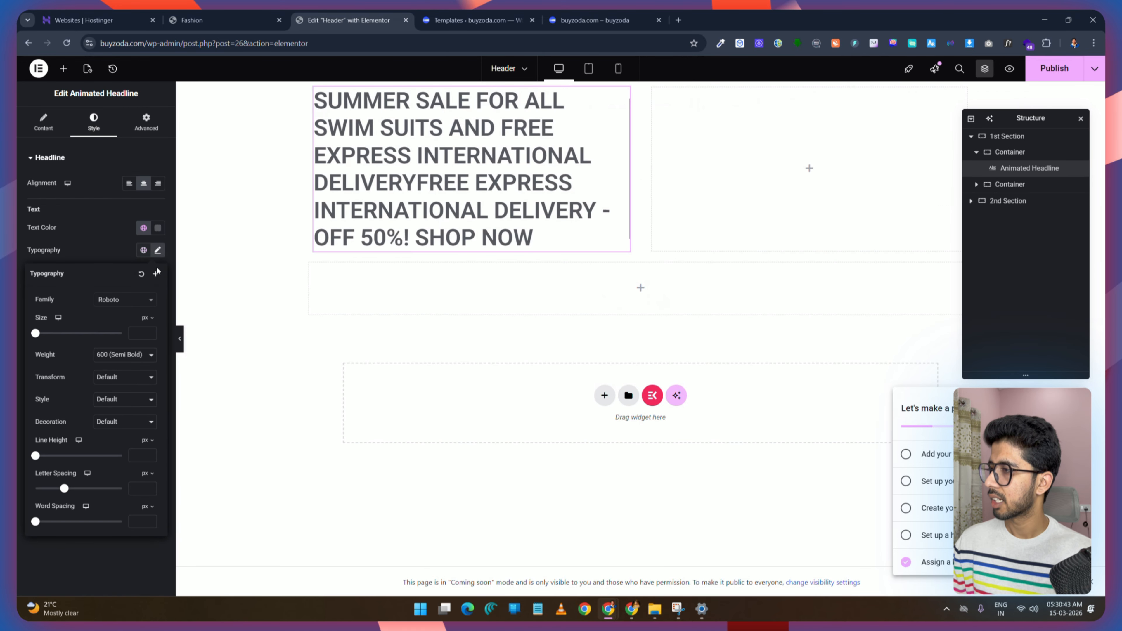
pyautogui.click(141, 334)
pyautogui.write('11')
pyautogui.click(109, 357)
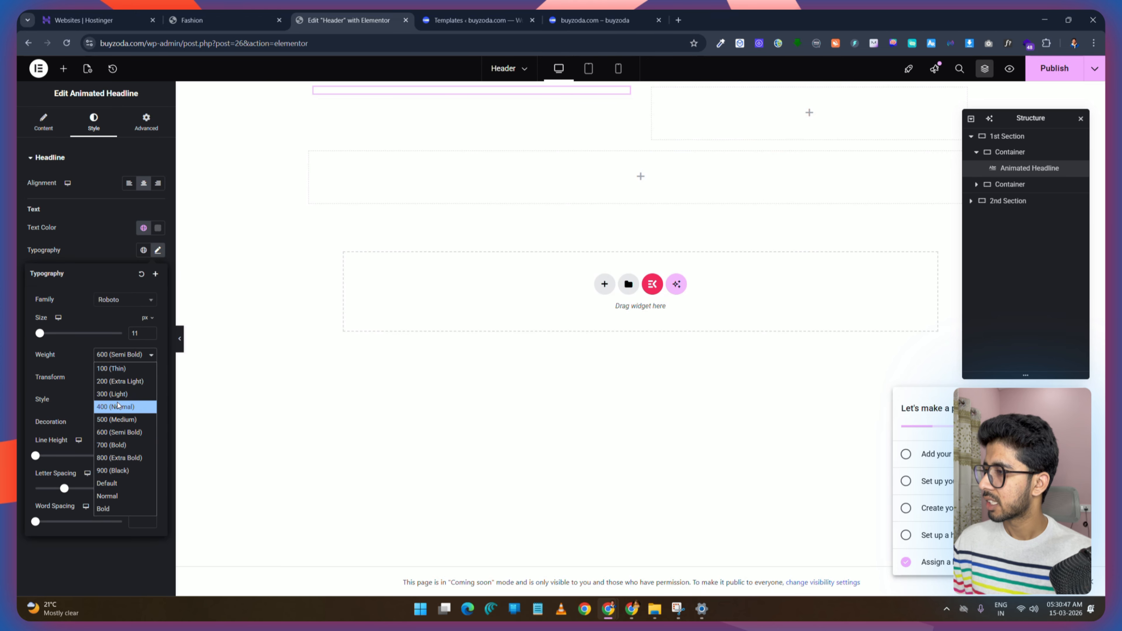
pyautogui.click(118, 404)
pyautogui.click(103, 219)
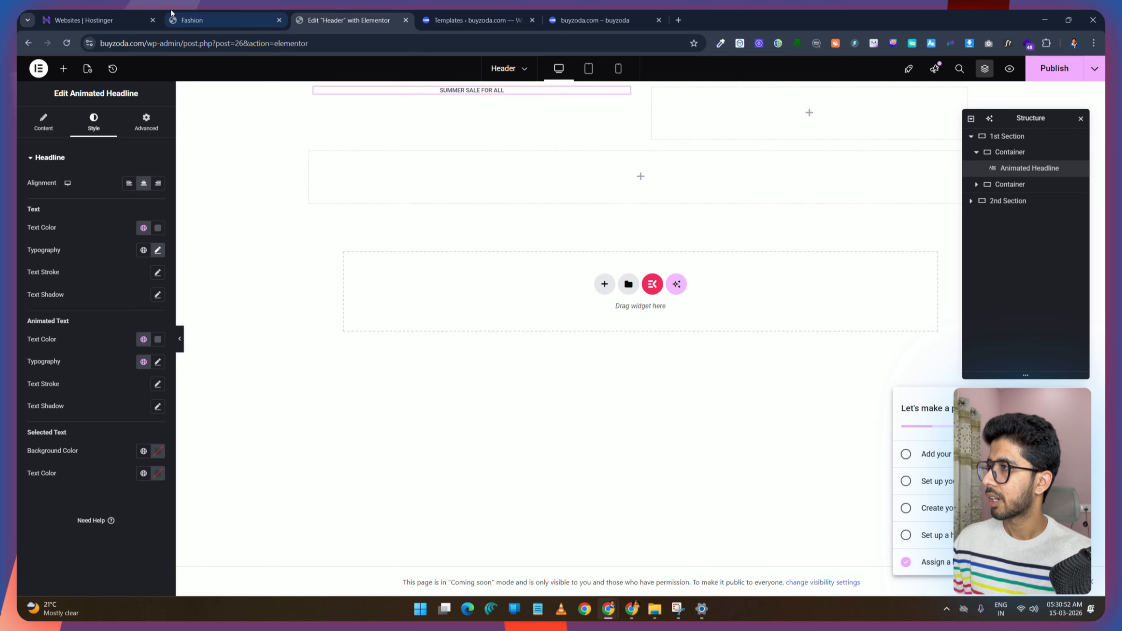
# Step: Change the headline's animation type to Wave
pyautogui.click(46, 125)
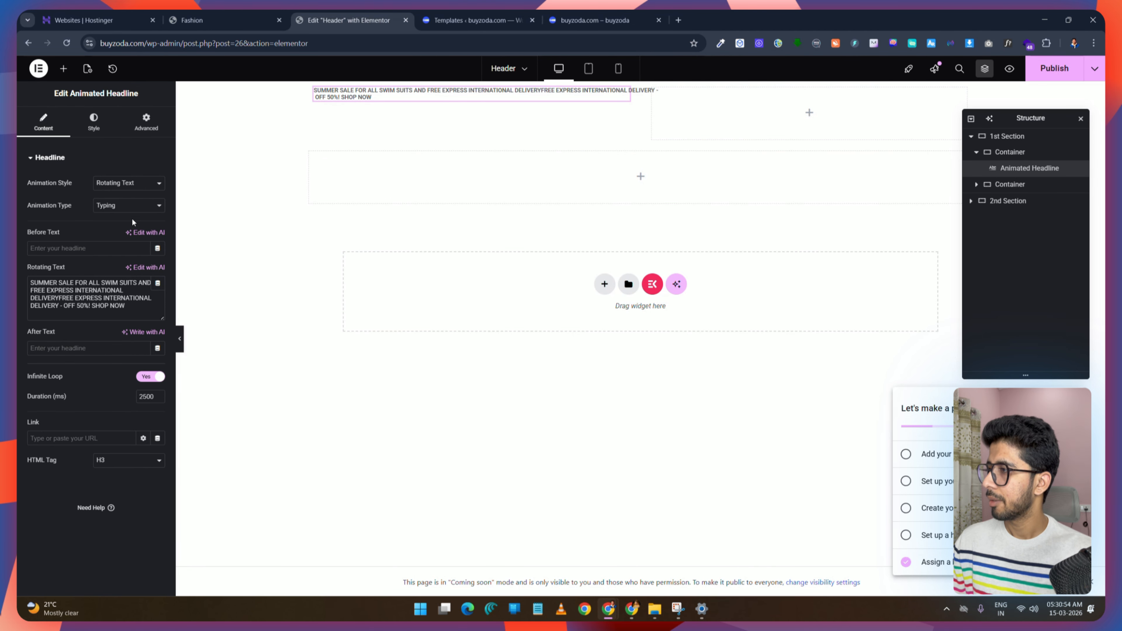
pyautogui.click(138, 206)
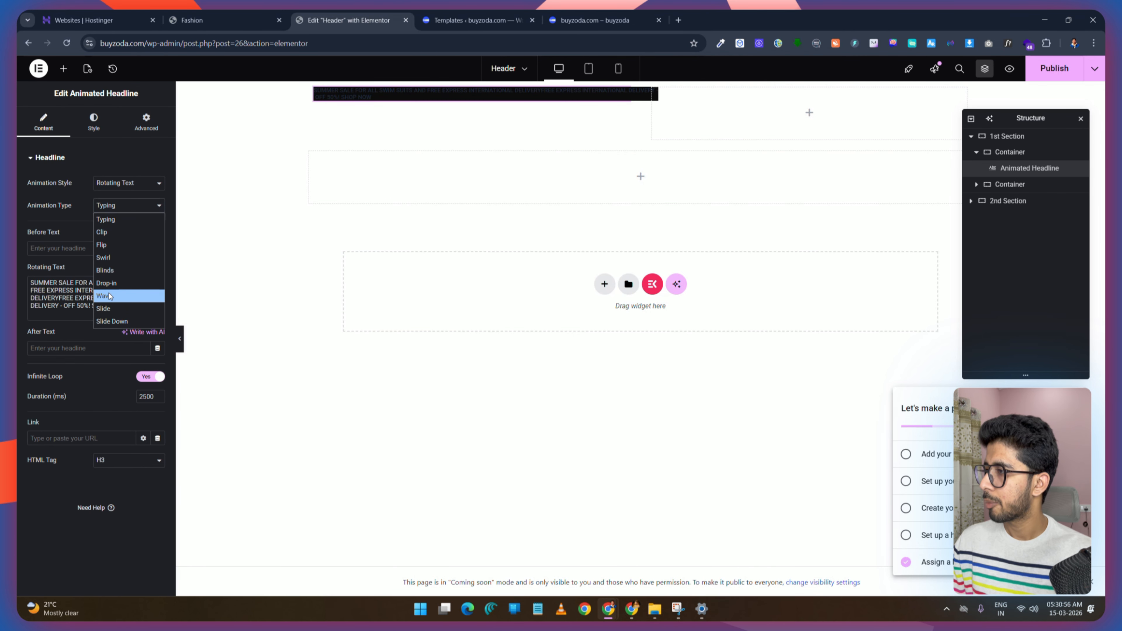
pyautogui.click(118, 298)
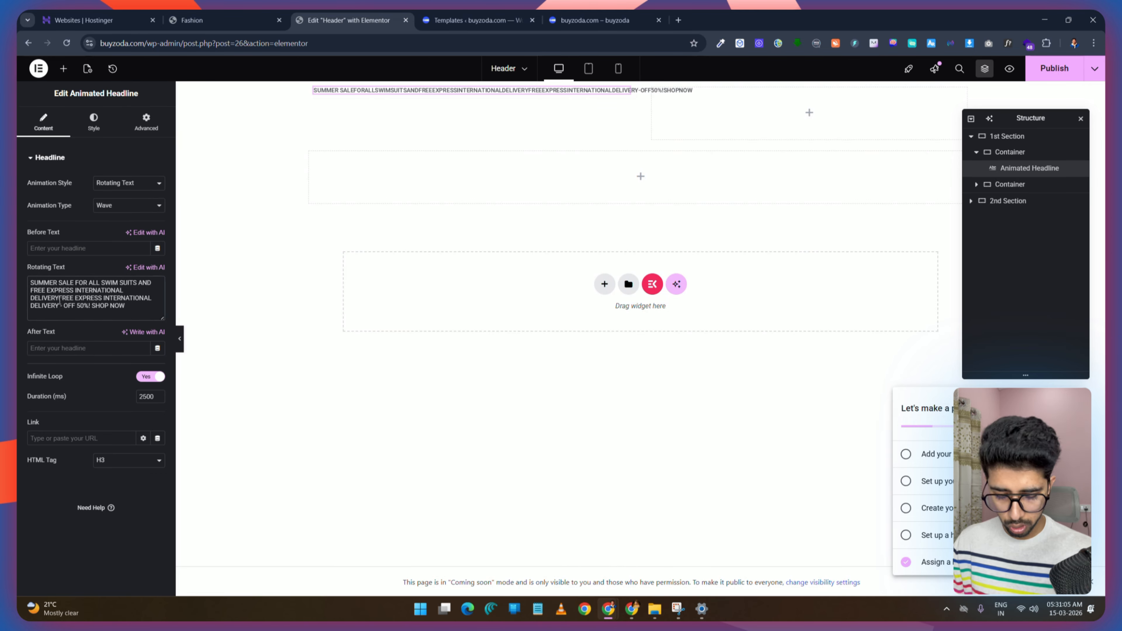
# Step: Split the rotating text into separate lines for the summer sale and the 50% off offer, comparing with the demo
pyautogui.press('Return')
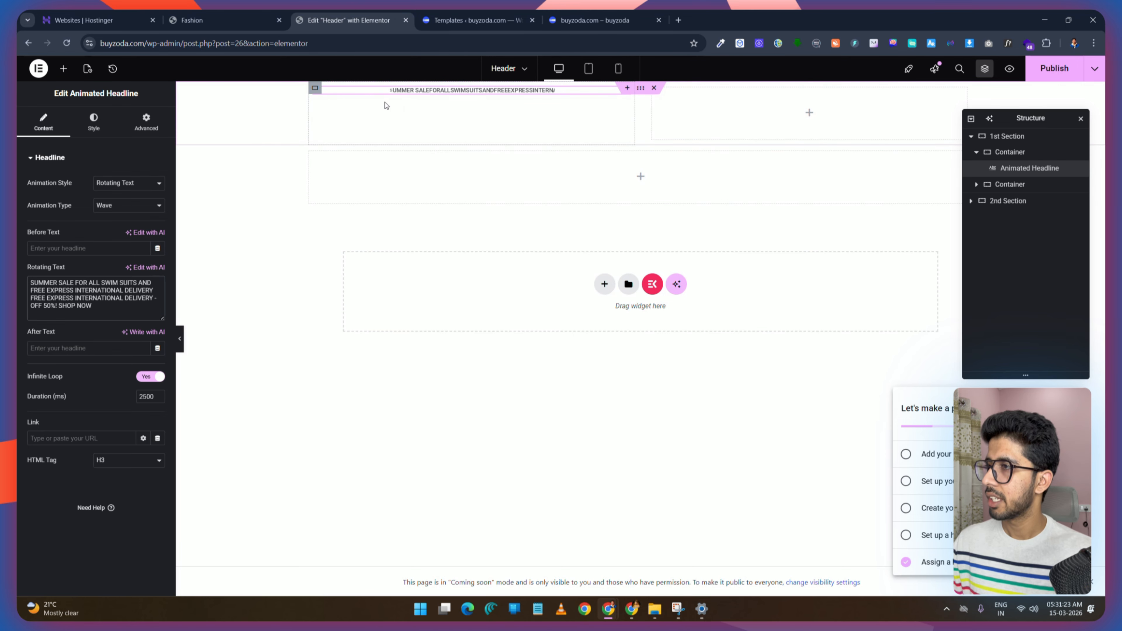
pyautogui.click(215, 13)
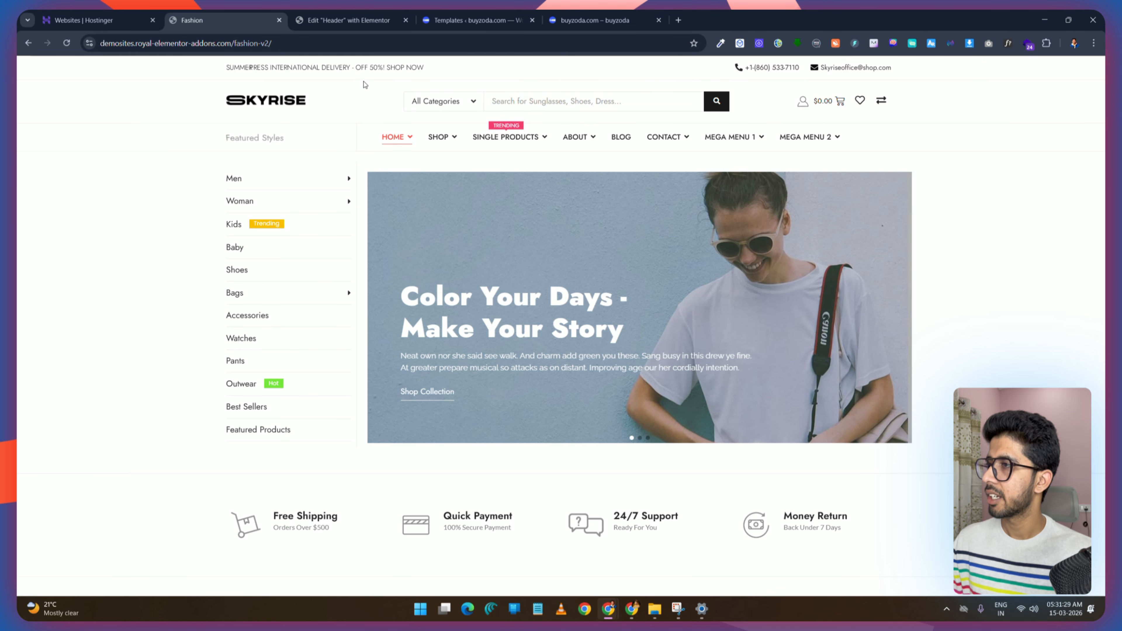
pyautogui.click(347, 20)
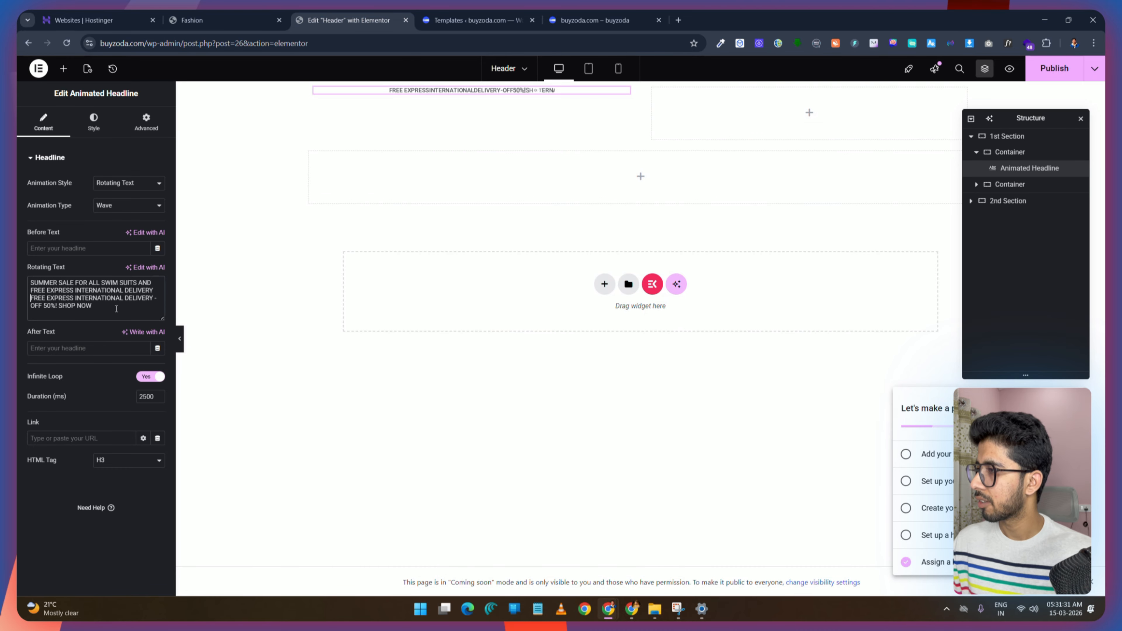
pyautogui.press('Return')
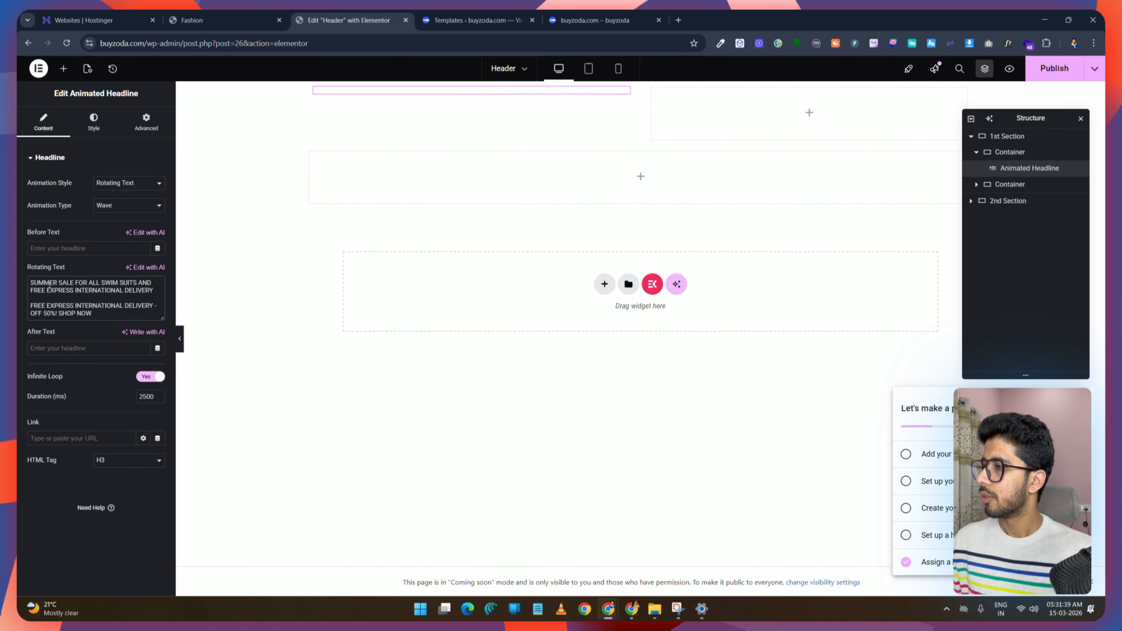
pyautogui.click(212, 20)
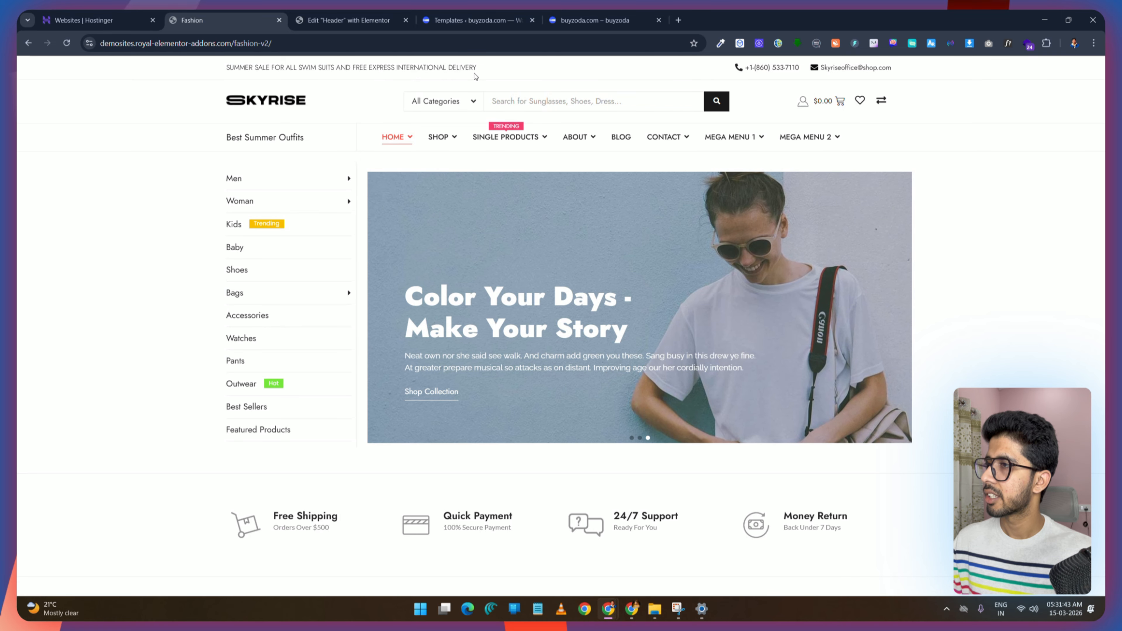
pyautogui.click(349, 20)
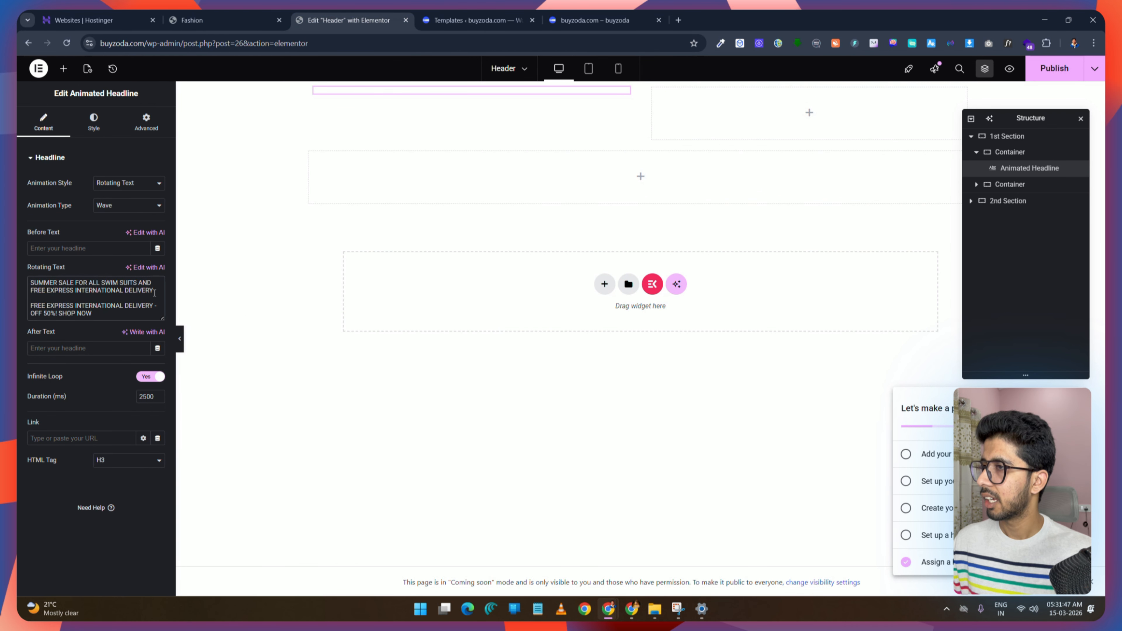
# Step: Set the animated text typography weight to 400 (Normal) and publish the header
pyautogui.click(93, 120)
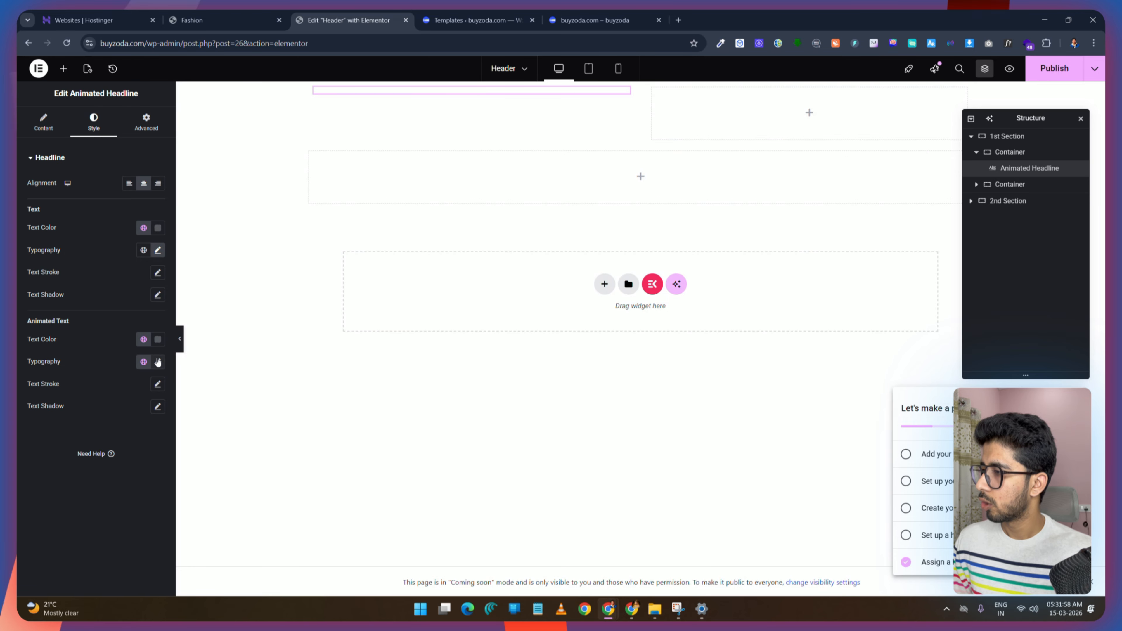
pyautogui.moveTo(64, 323); pyautogui.dragTo(38, 321)
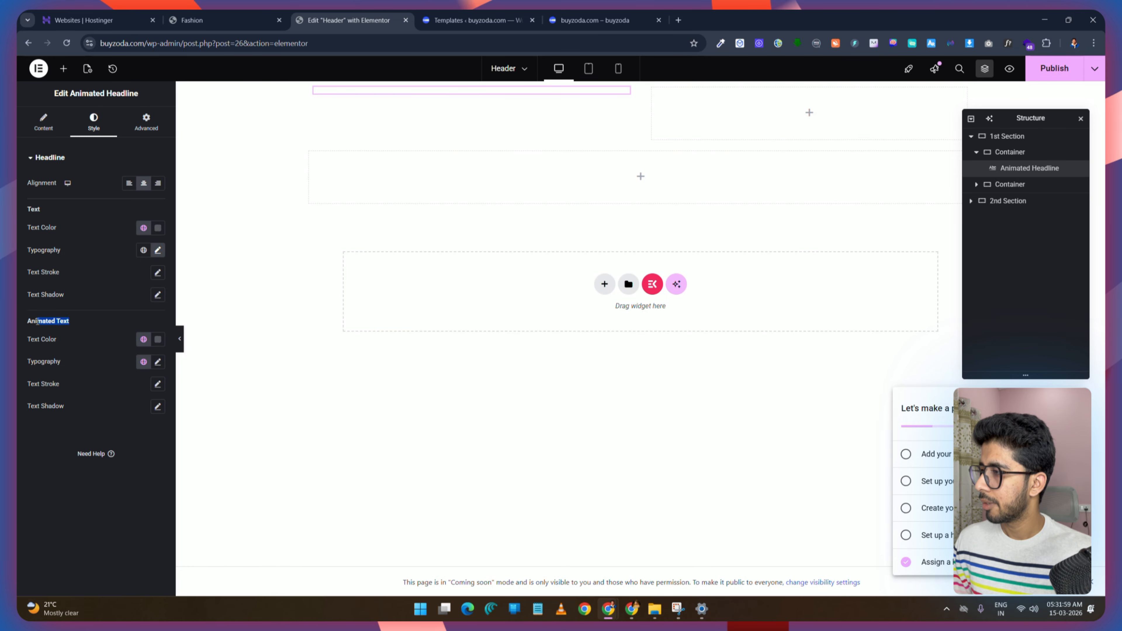
pyautogui.click(158, 361)
pyautogui.click(108, 434)
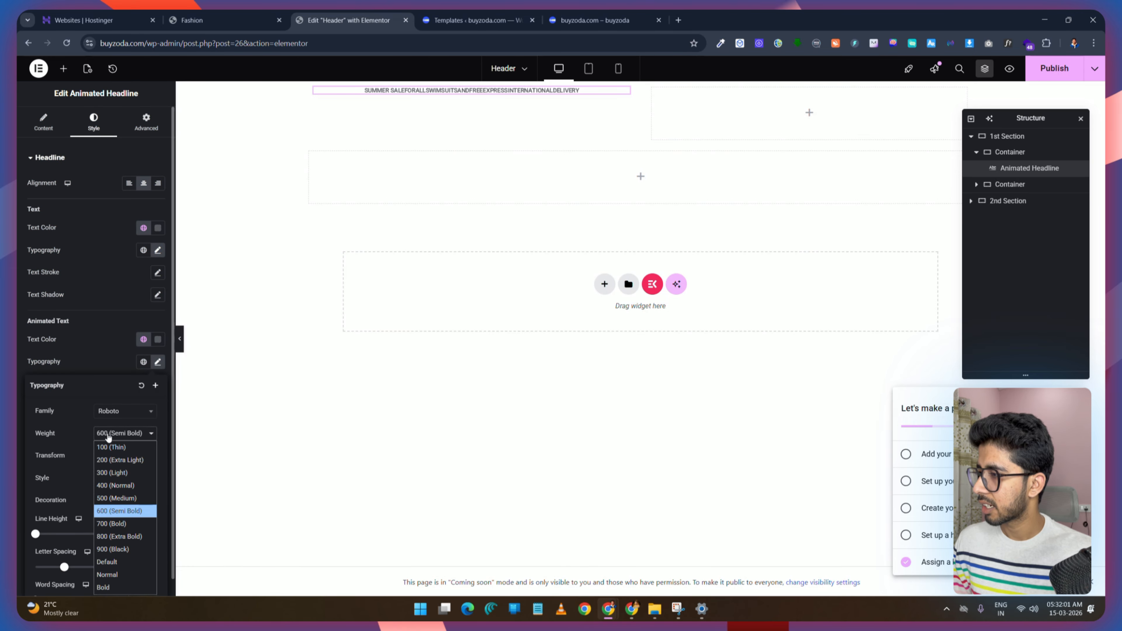
pyautogui.click(121, 485)
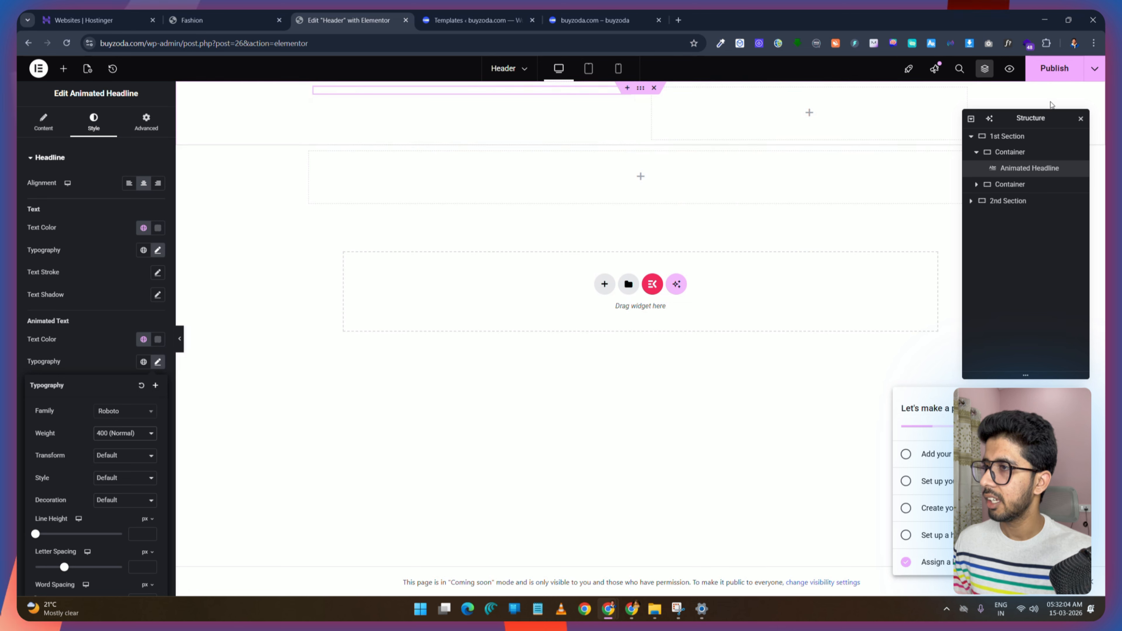
pyautogui.click(1055, 68)
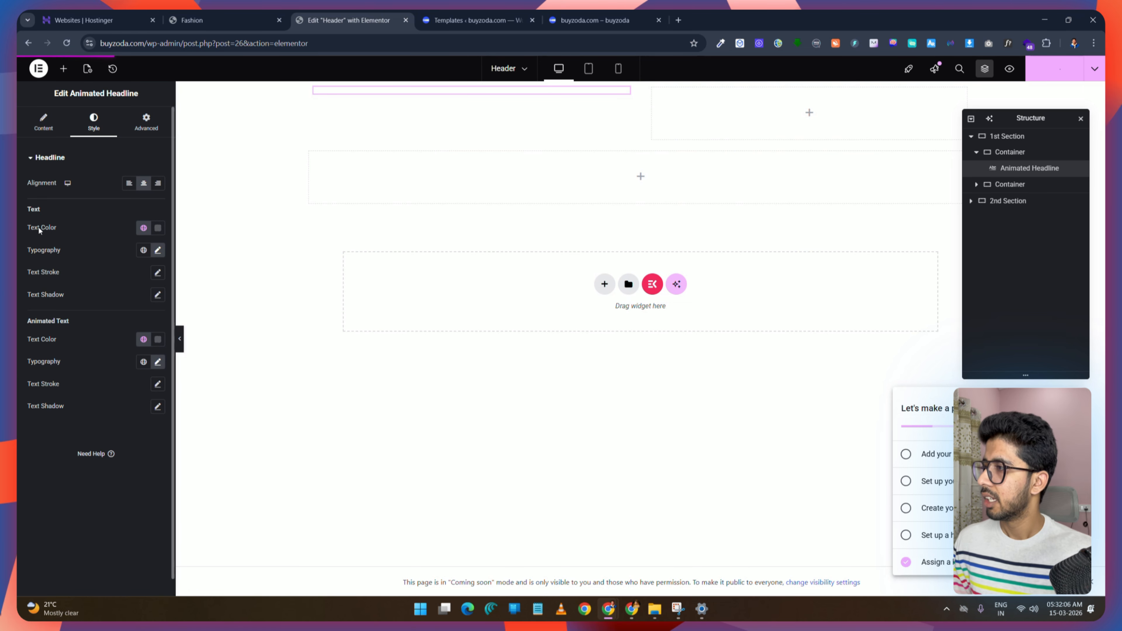
# Step: Raise the headline text size to 12 px
pyautogui.click(158, 251)
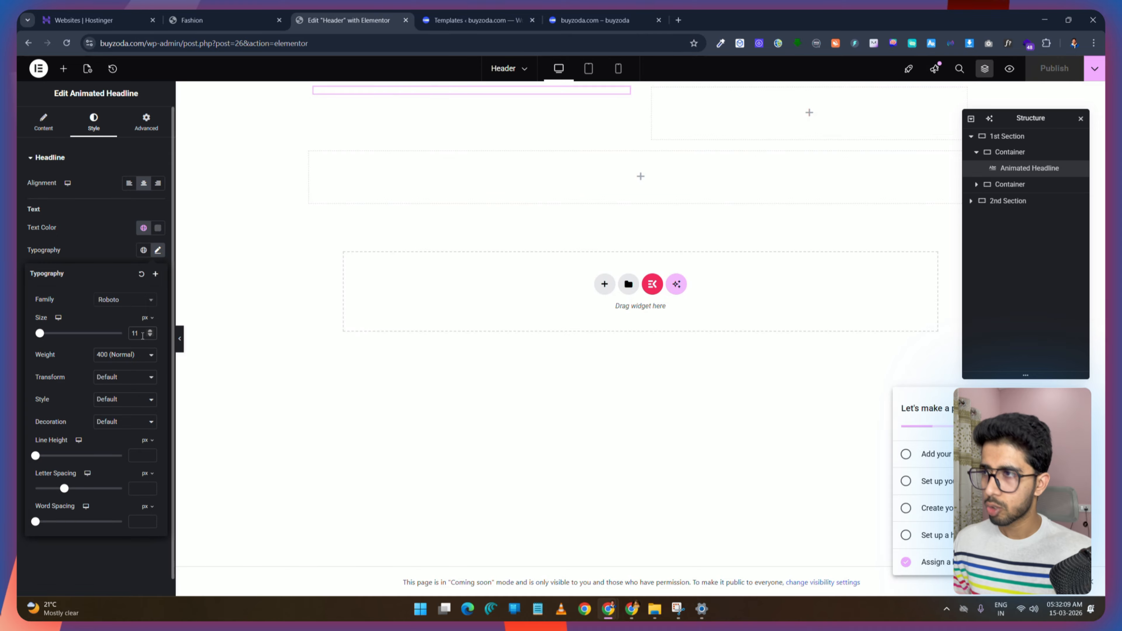
pyautogui.press('Up')
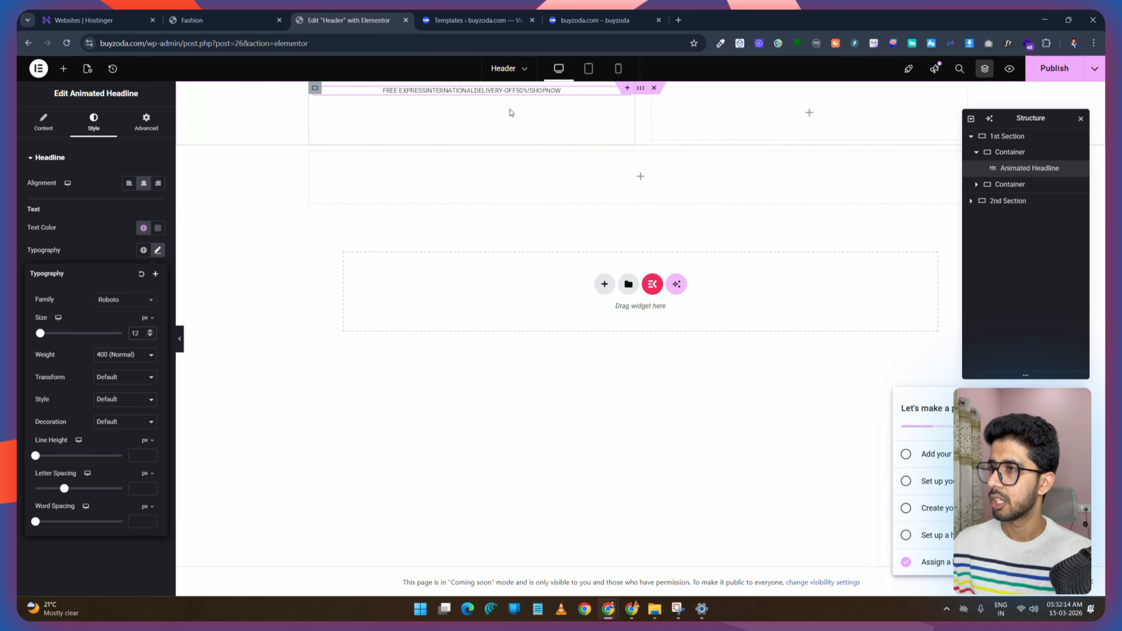
# Step: Remove the blank line between the two rotating text lines and publish the header
pyautogui.click(44, 118)
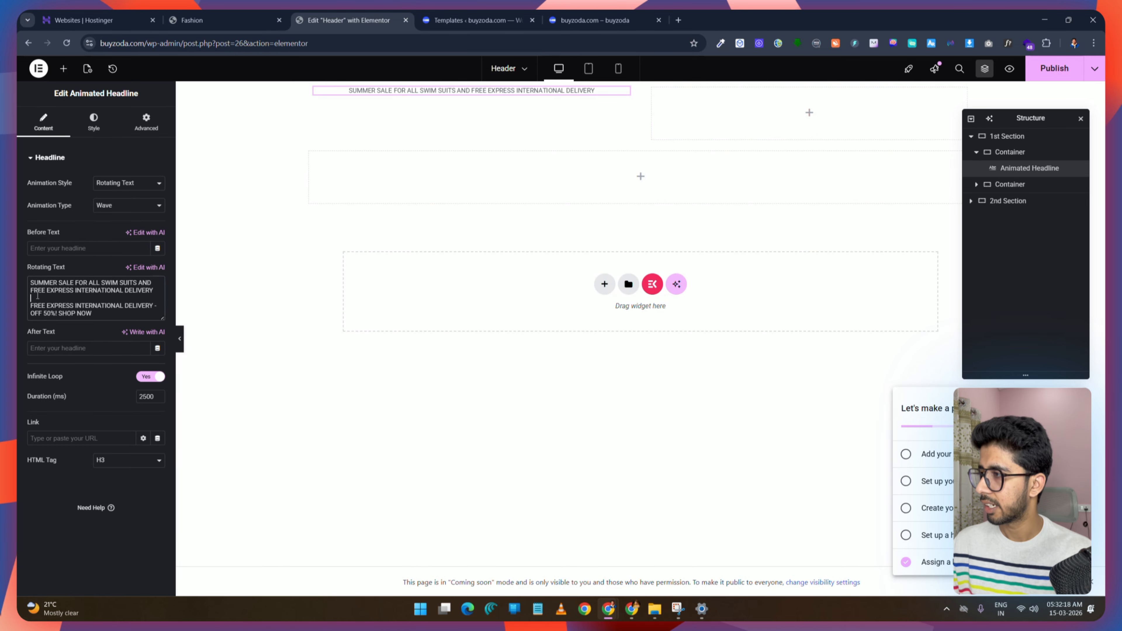
pyautogui.press('BackSpace')
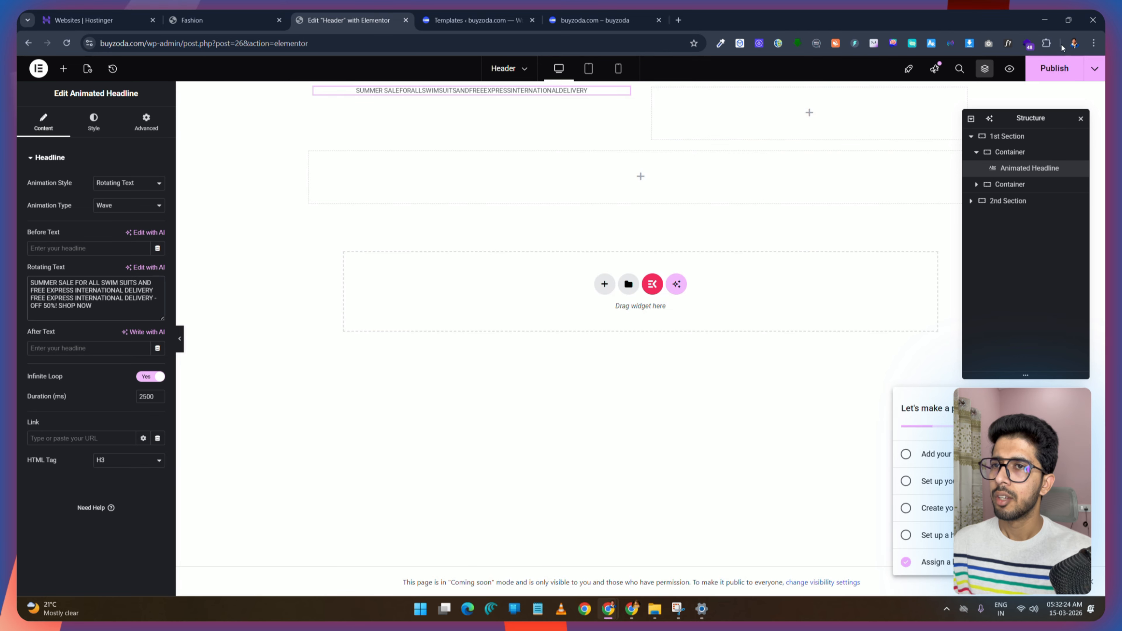
pyautogui.click(1055, 69)
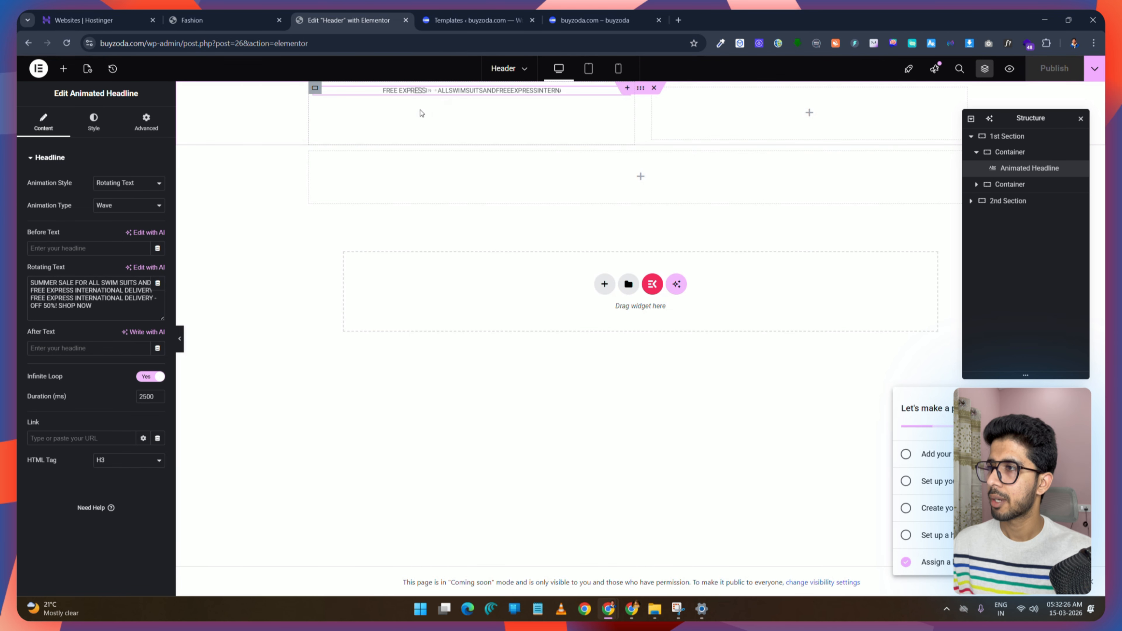
# Step: Center the first inner container's content by setting Justify Content and Align Items to center
pyautogui.click(94, 120)
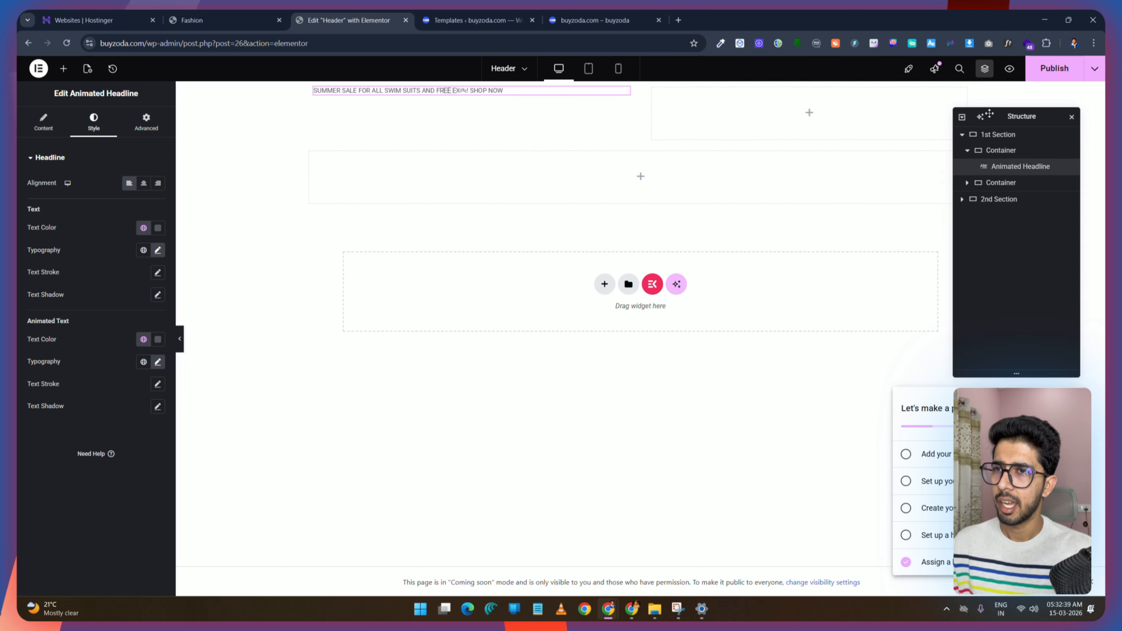
pyautogui.moveTo(1029, 118); pyautogui.dragTo(325, 221)
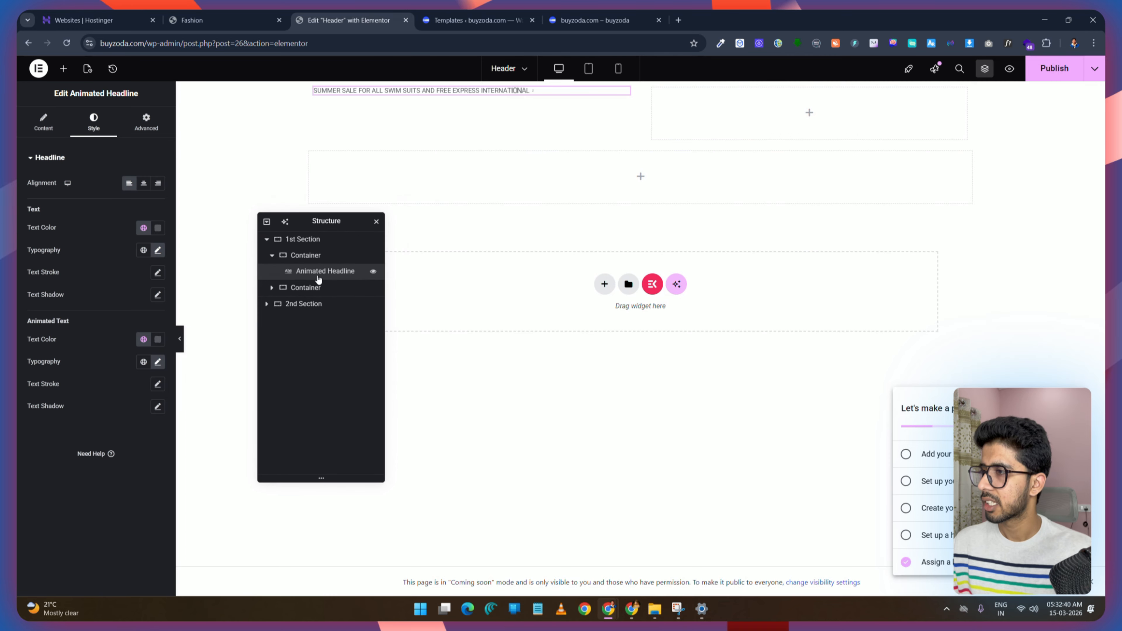
pyautogui.click(309, 258)
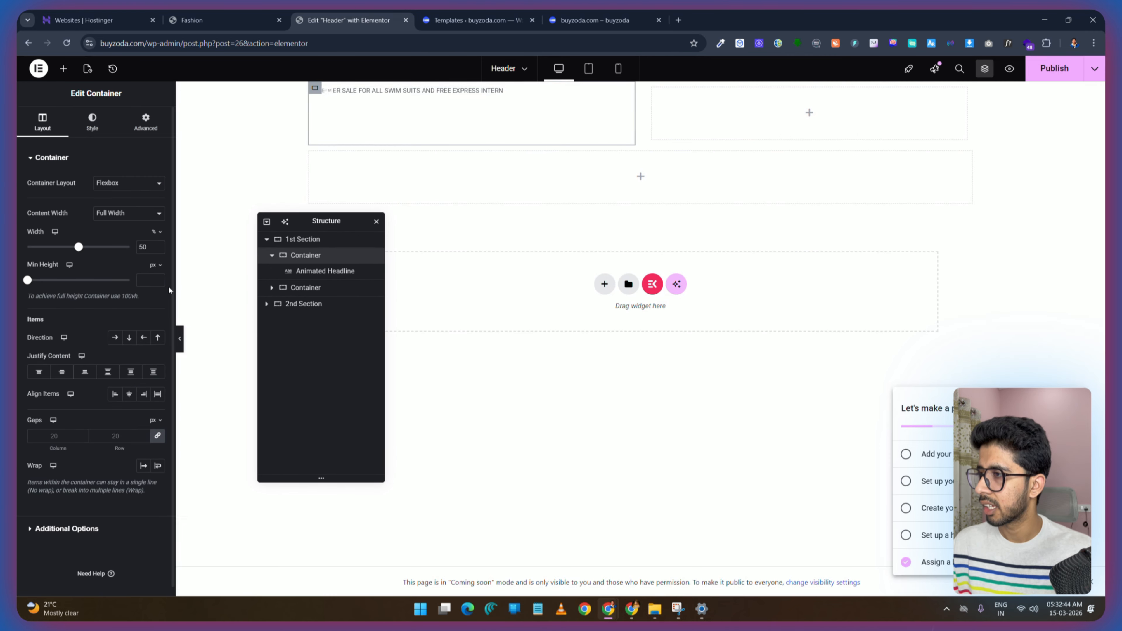
pyautogui.click(62, 374)
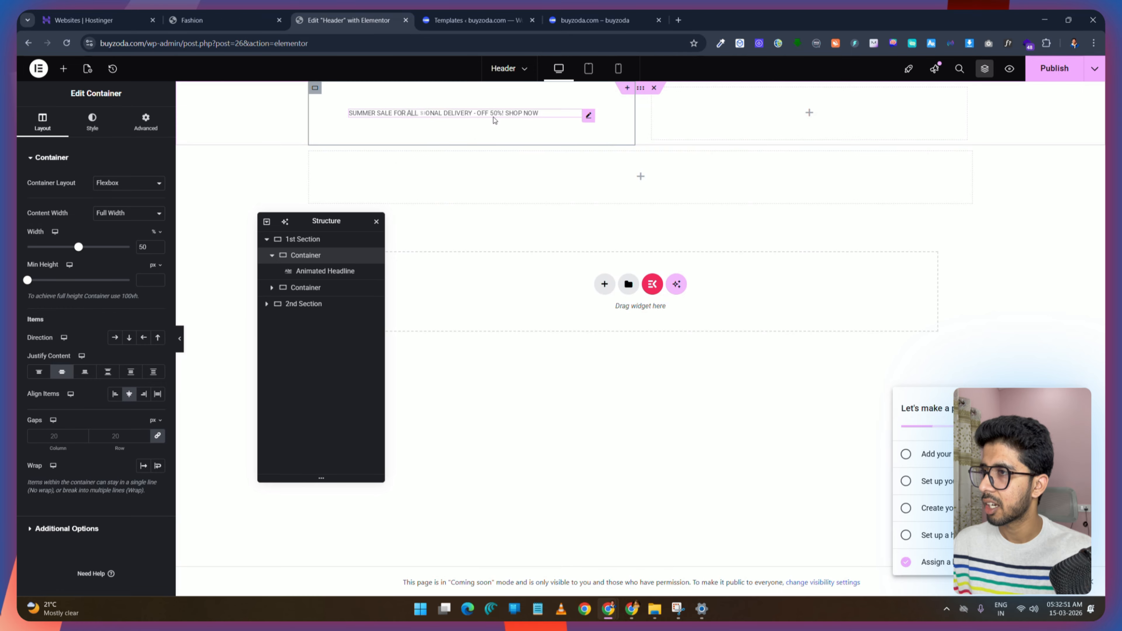
pyautogui.click(116, 396)
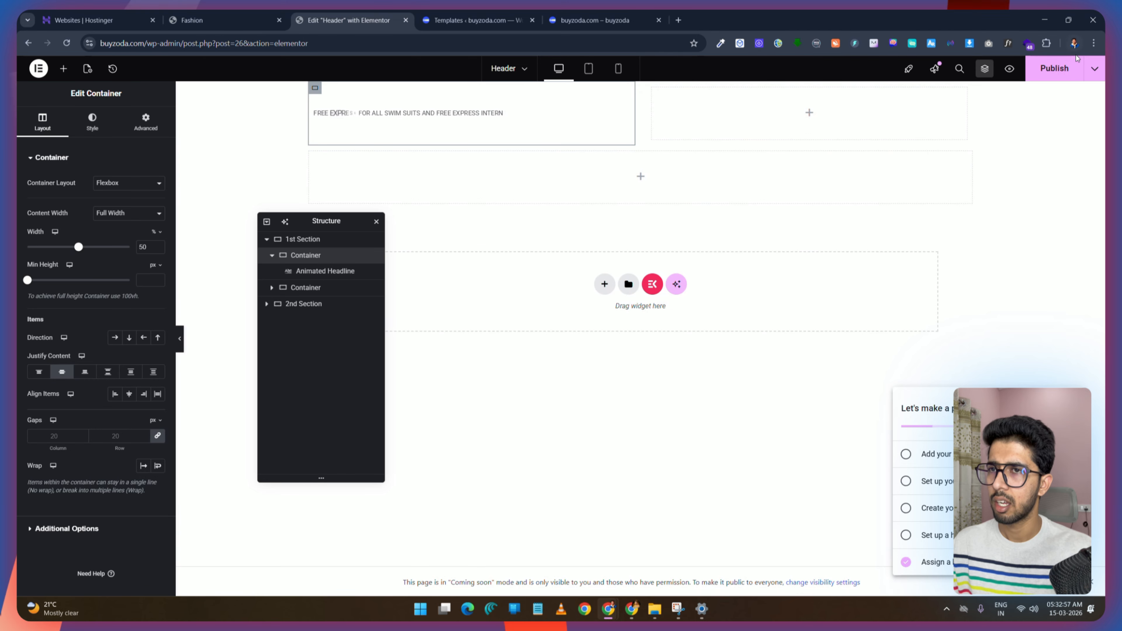
# Step: Save the header and rename the two inner containers to left Container and Right Container
pyautogui.hotkey('ctrl', 's')
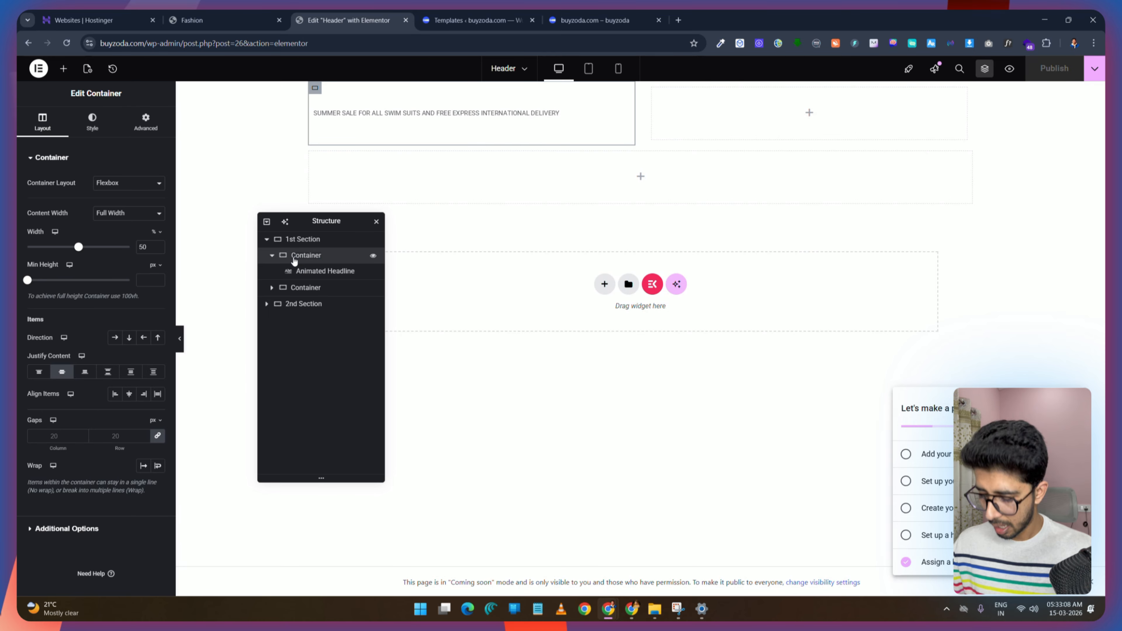
pyautogui.write('left')
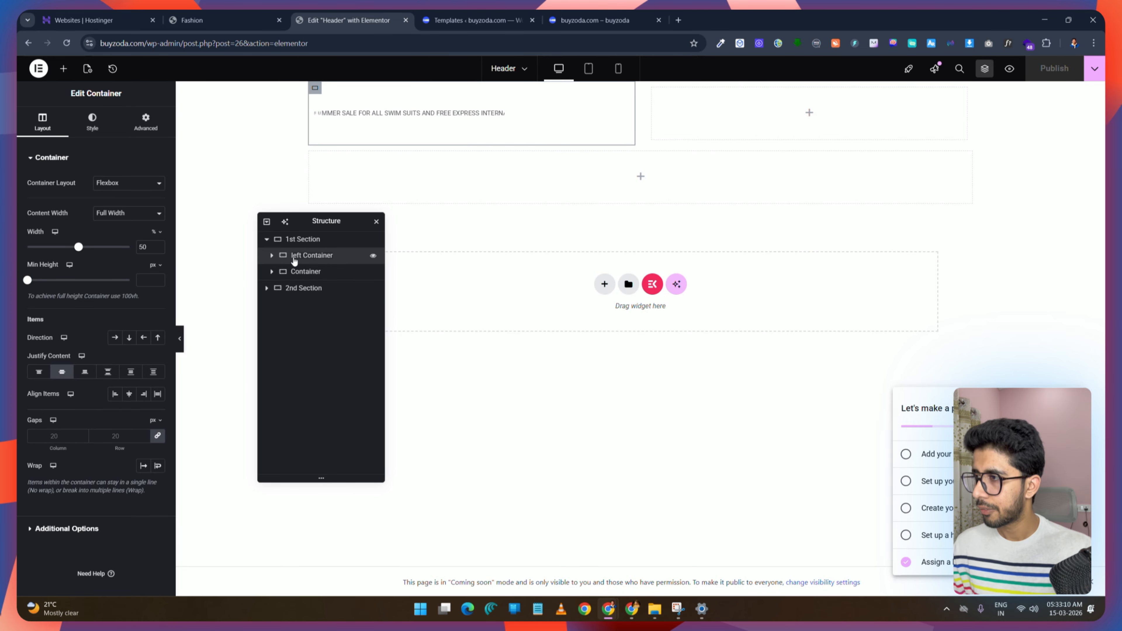
pyautogui.click(306, 368)
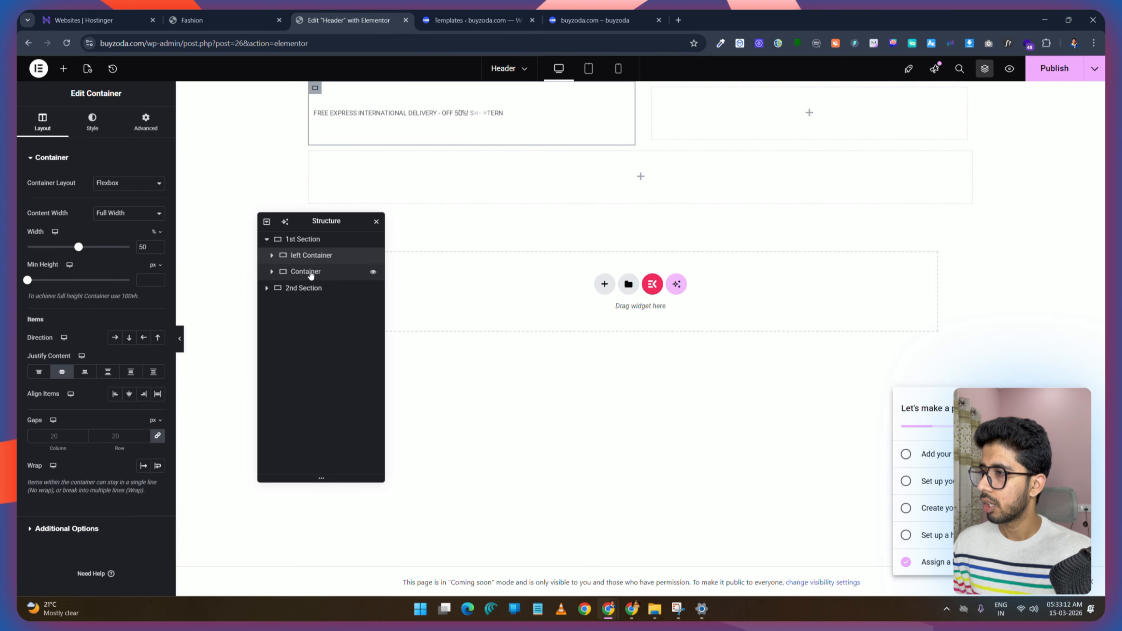
pyautogui.click(295, 275)
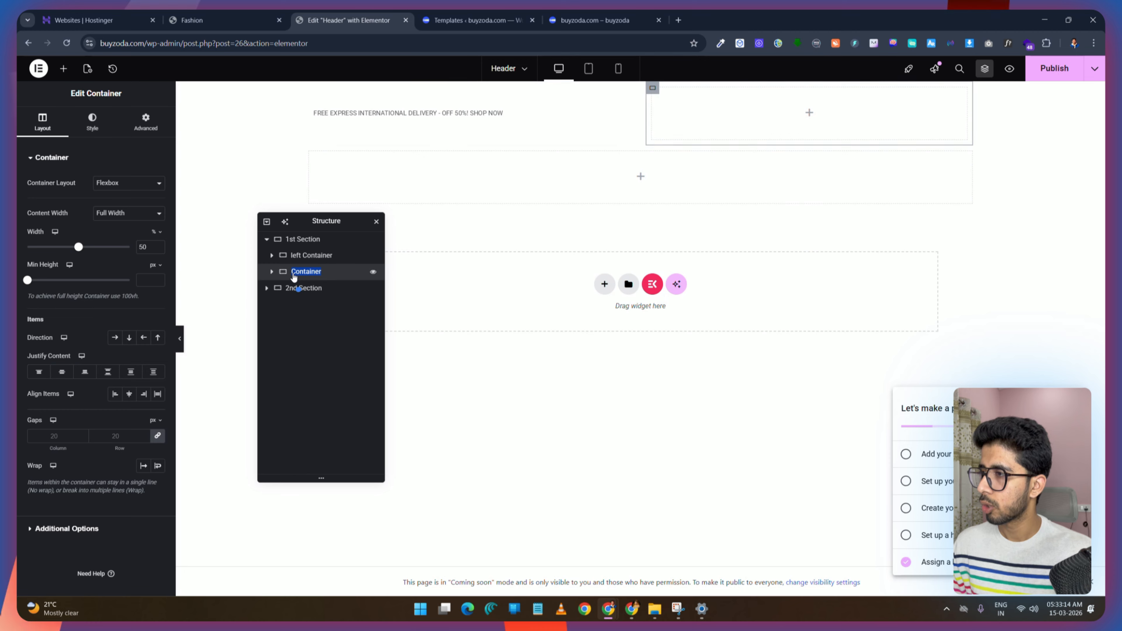
pyautogui.write('Right')
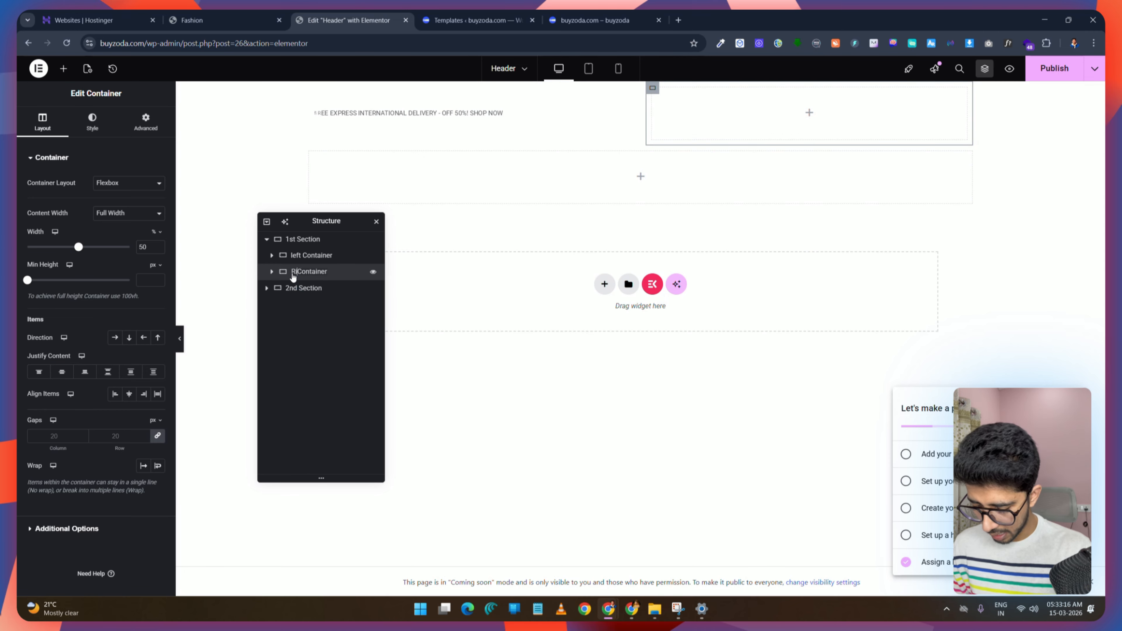
pyautogui.click(343, 272)
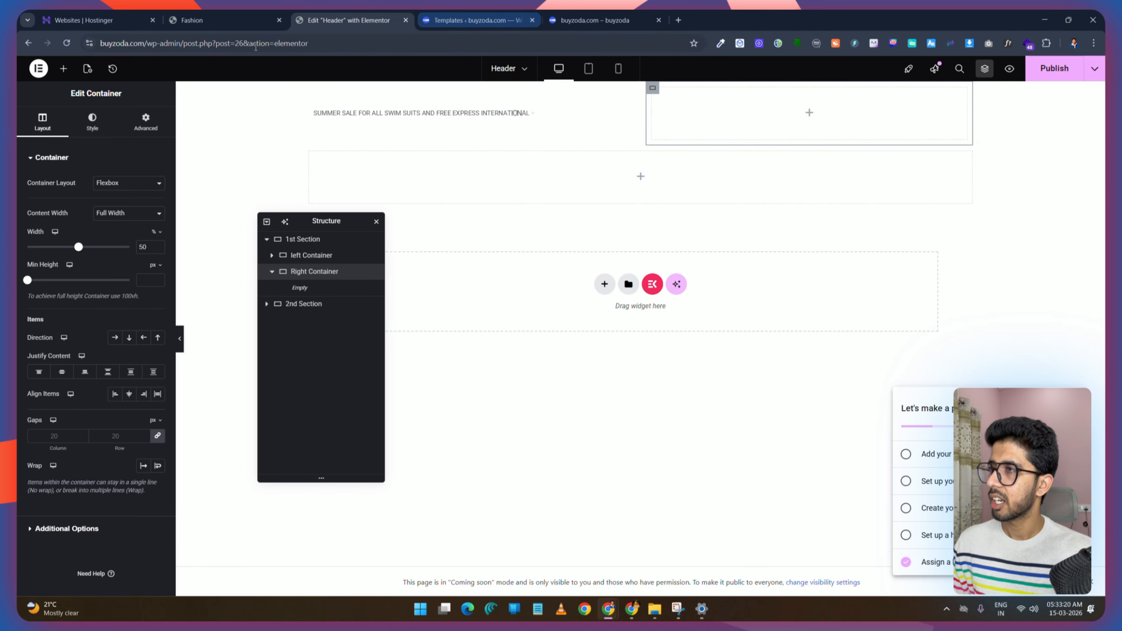
# Step: Compare with the demo, then add an Icon Box widget into the Right Container
pyautogui.click(181, 22)
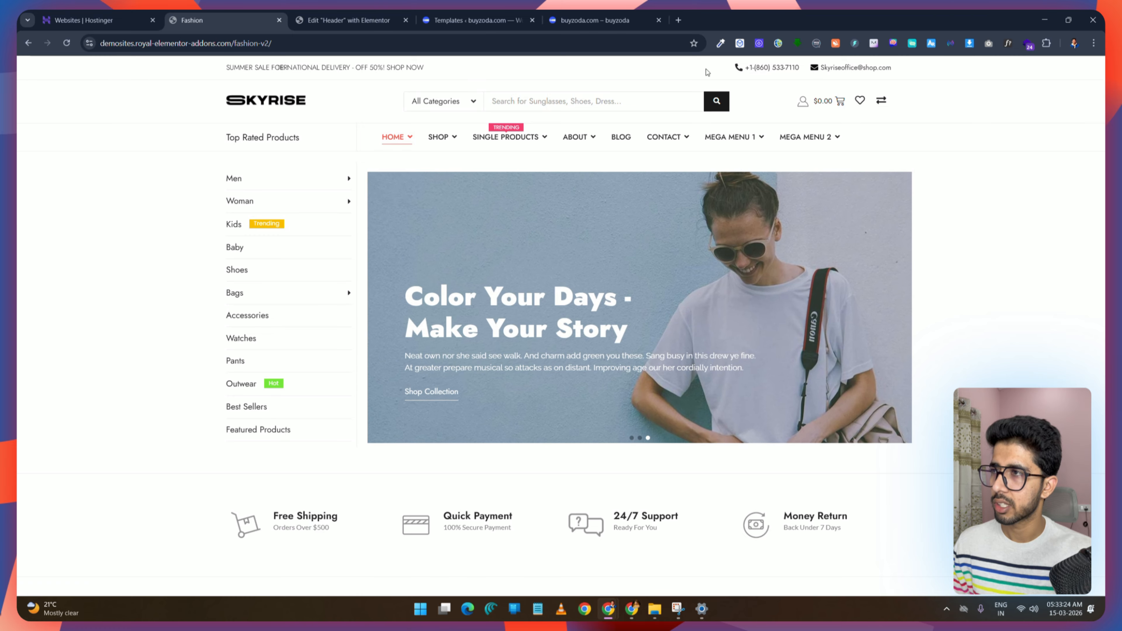
pyautogui.click(347, 20)
pyautogui.click(63, 71)
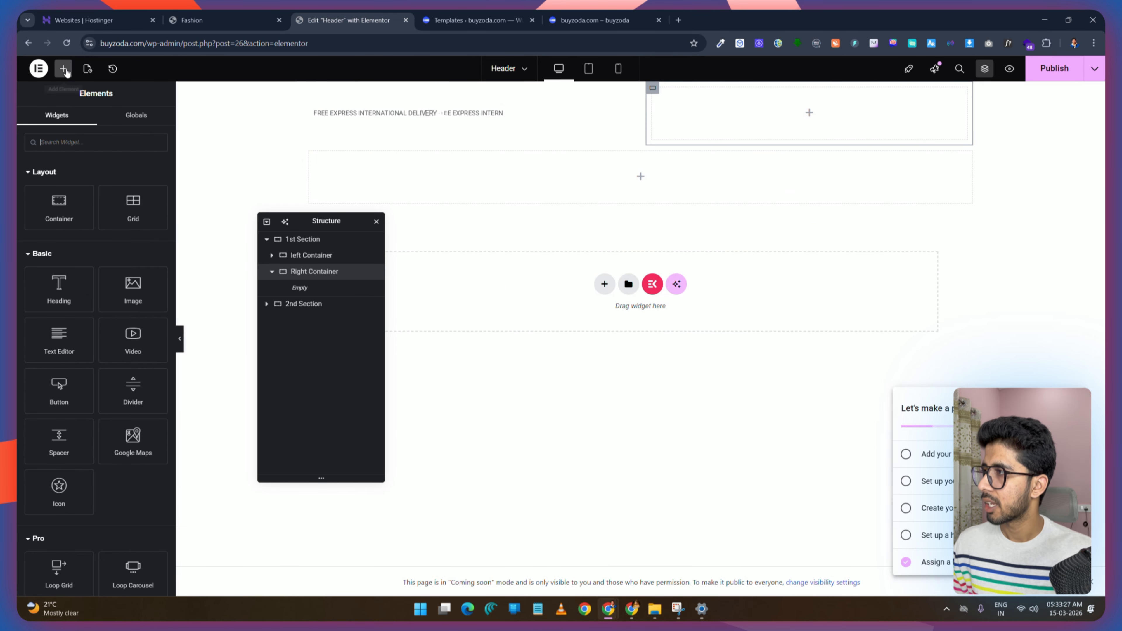
pyautogui.write('icon')
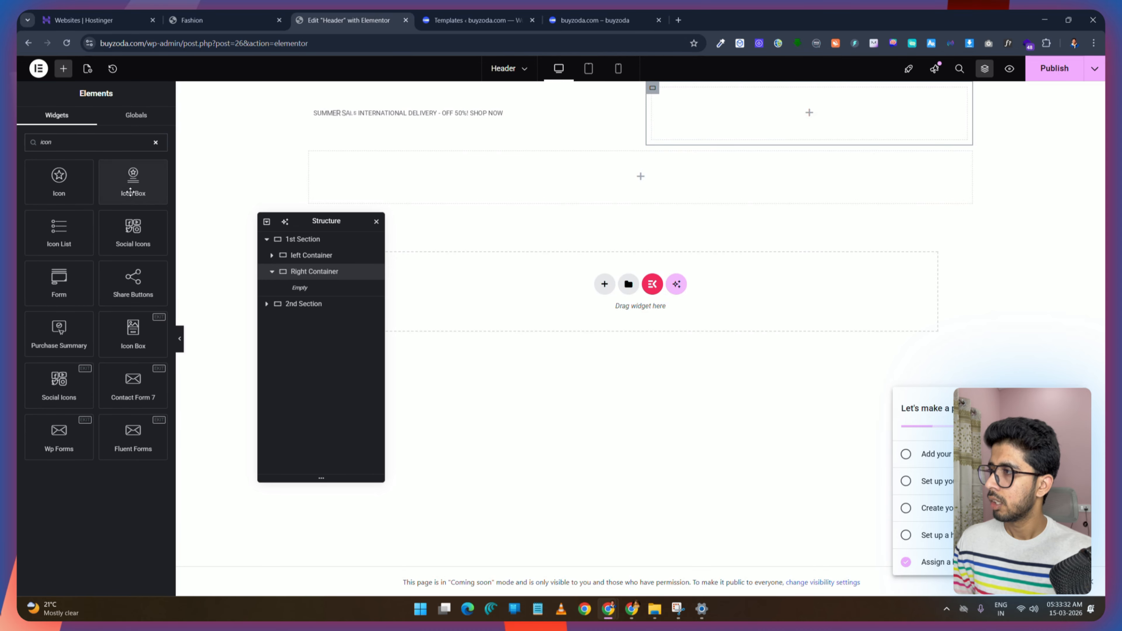
pyautogui.moveTo(133, 182); pyautogui.dragTo(747, 132)
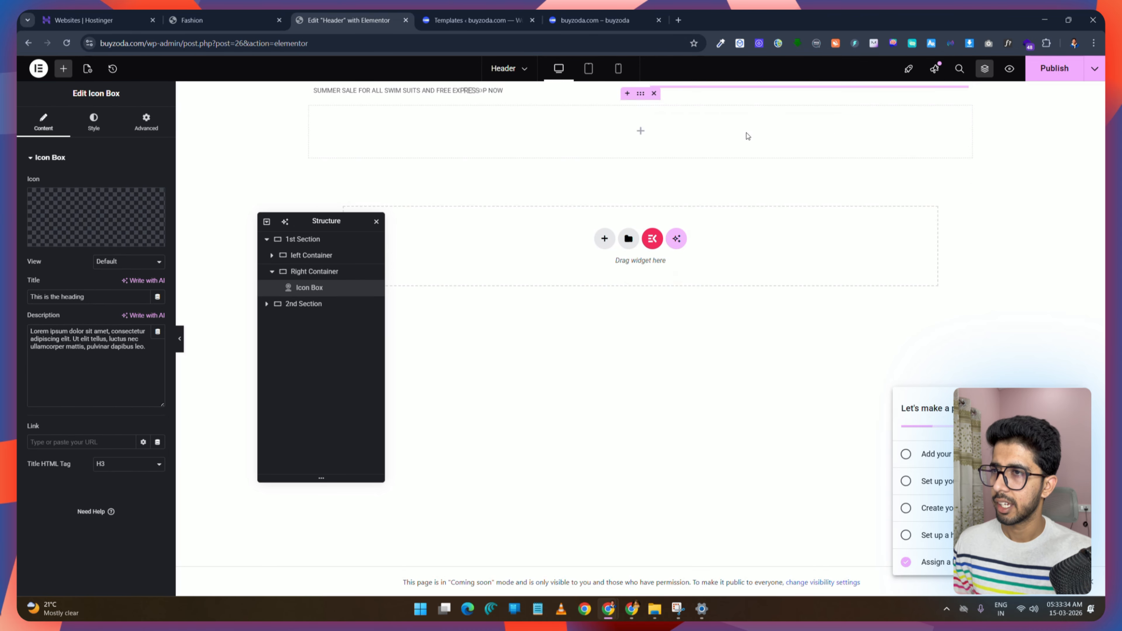
# Step: Set the icon box's icon to a phone icon found by searching the icon library for phone
pyautogui.hotkey('ctrl', 'shift', 'Tab')
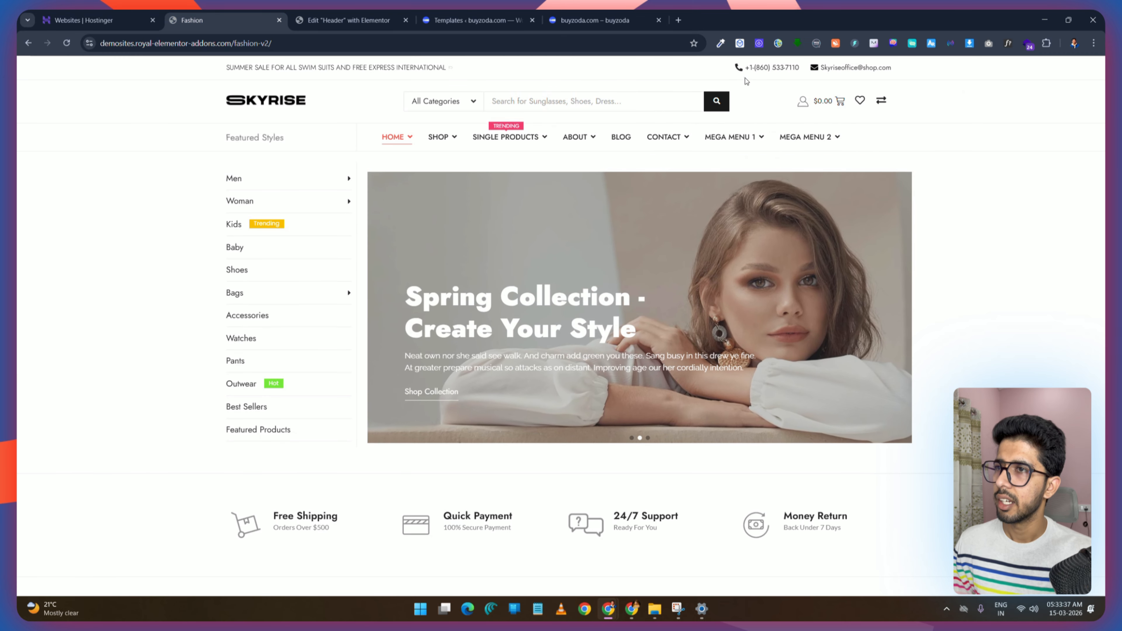
pyautogui.hotkey('ctrl', 'Tab')
pyautogui.click(107, 226)
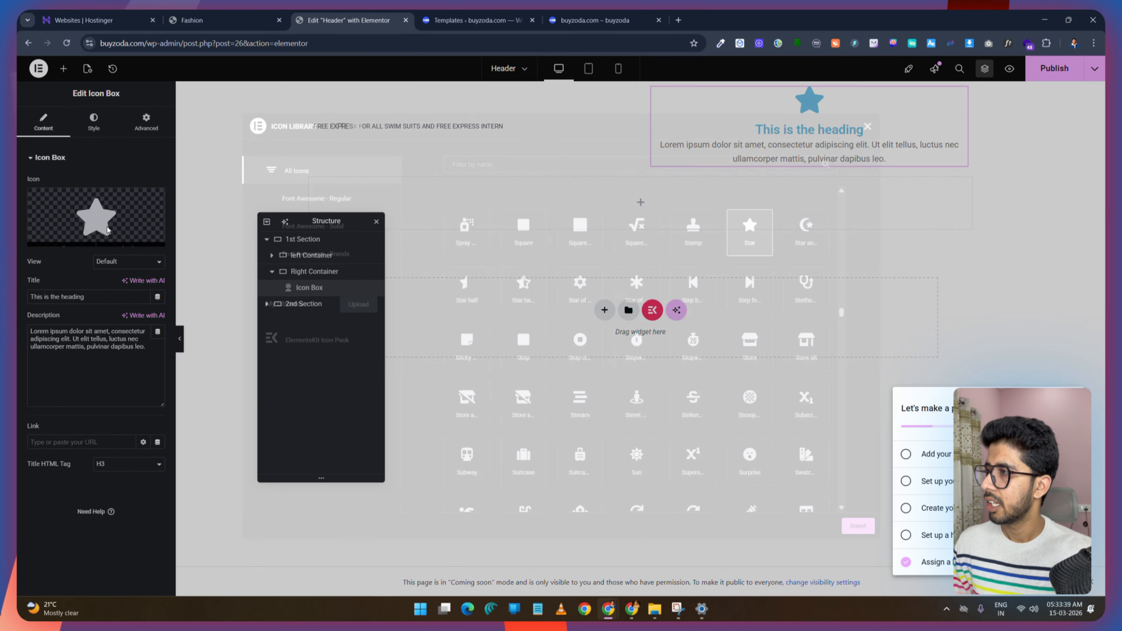
pyautogui.click(497, 167)
pyautogui.write('phone')
pyautogui.click(524, 294)
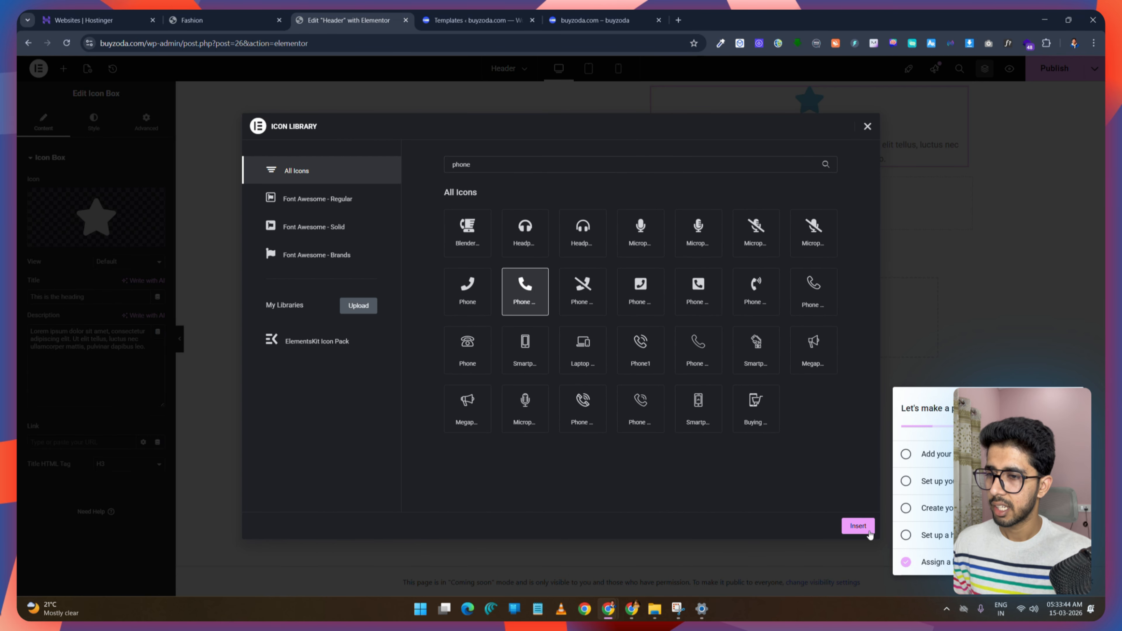
pyautogui.click(858, 525)
# Step: Copy the demo's phone number into the icon box title and clear the description text
pyautogui.hotkey('ctrl', 'shift', 'Tab')
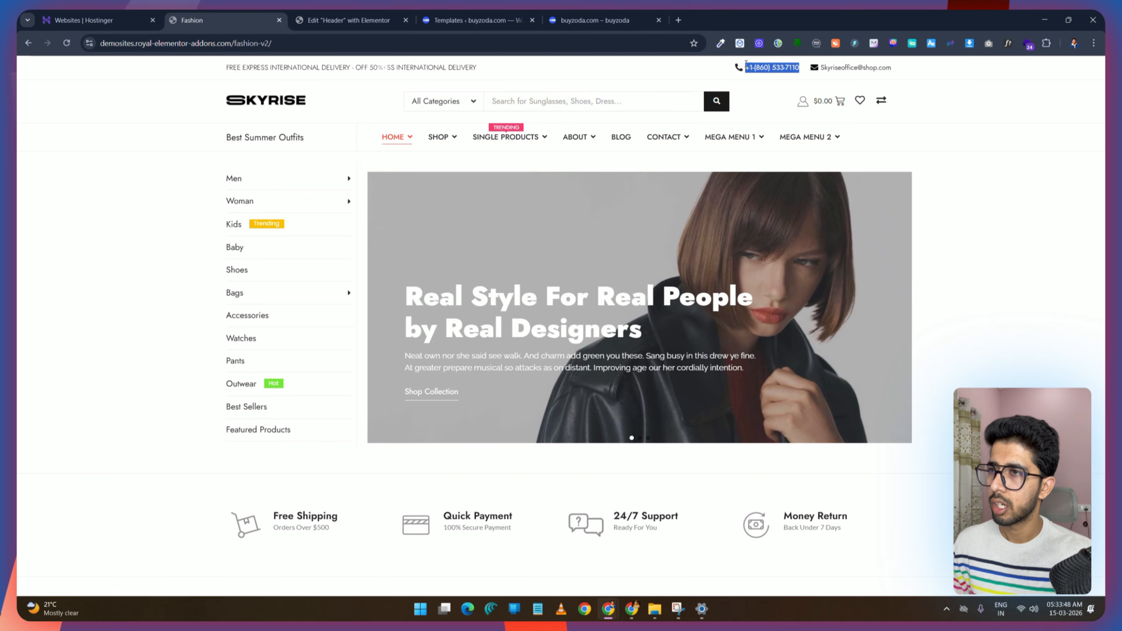
pyautogui.rightClick(764, 69)
pyautogui.click(786, 76)
pyautogui.hotkey('ctrl', 'Tab')
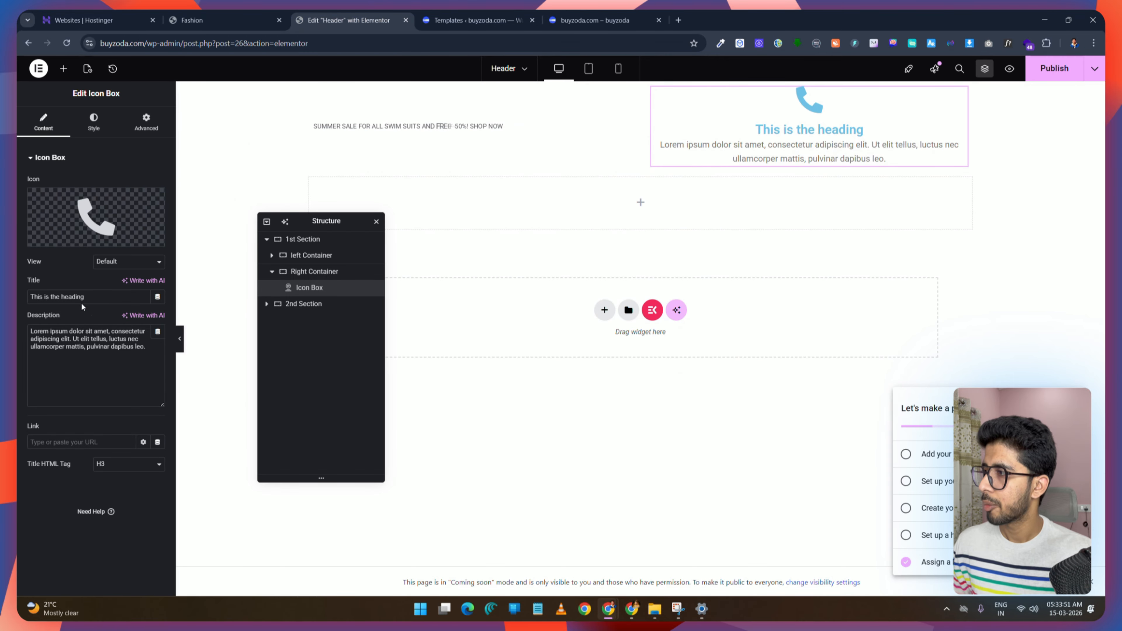
pyautogui.tripleClick(88, 297)
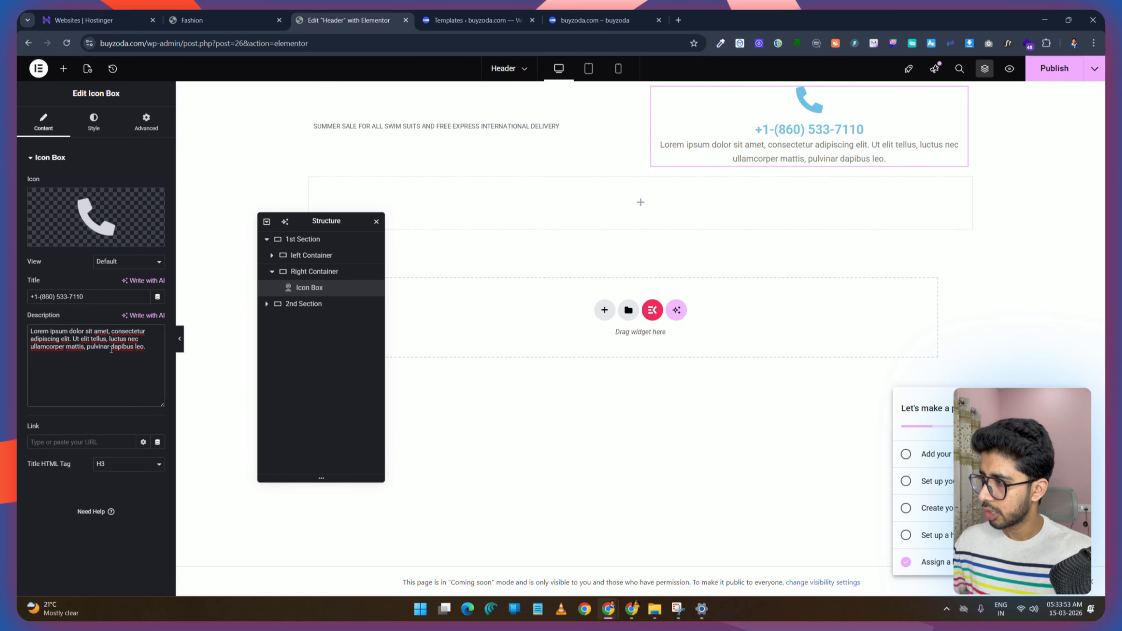
pyautogui.tripleClick(111, 349)
pyautogui.press('BackSpace')
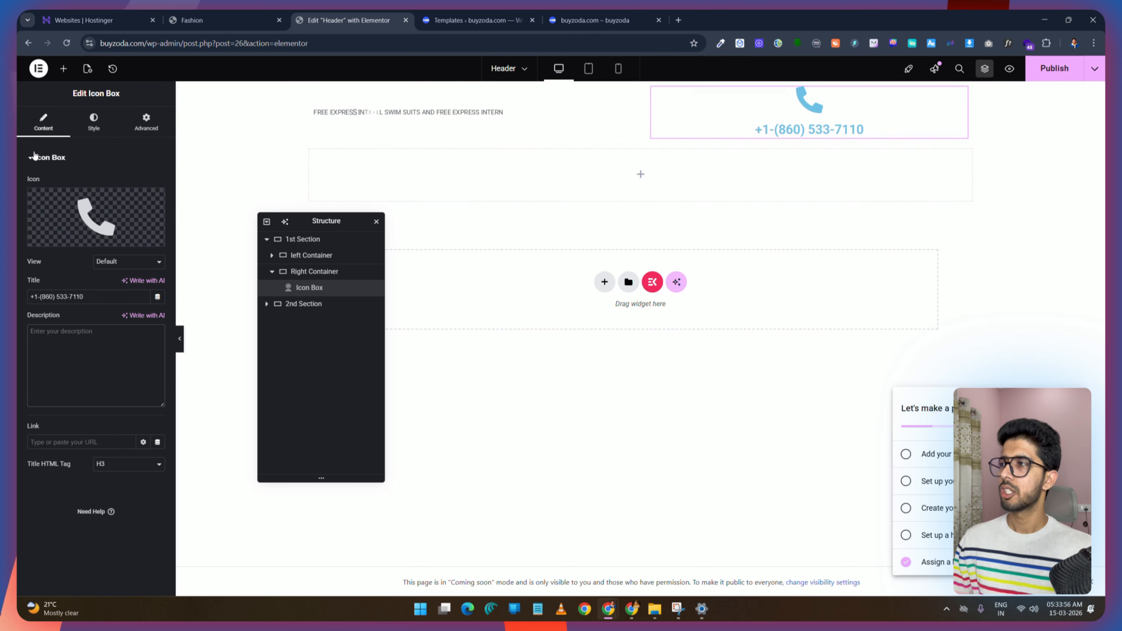
# Step: Set the icon's primary color to dark grey #3F3F3F
pyautogui.click(93, 122)
pyautogui.click(42, 322)
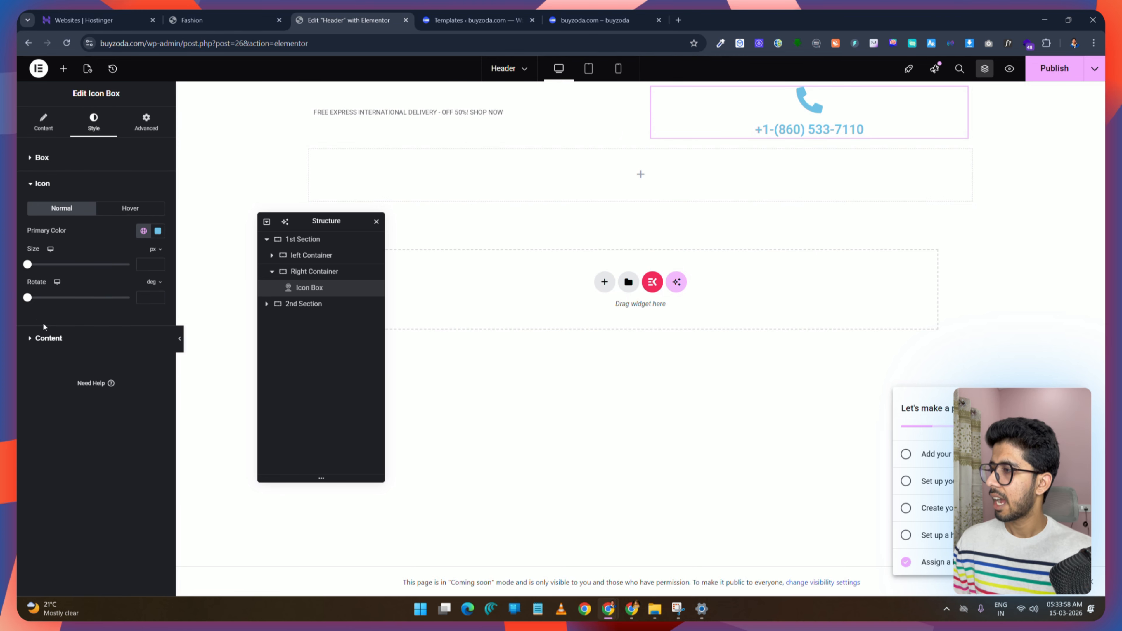
pyautogui.click(157, 230)
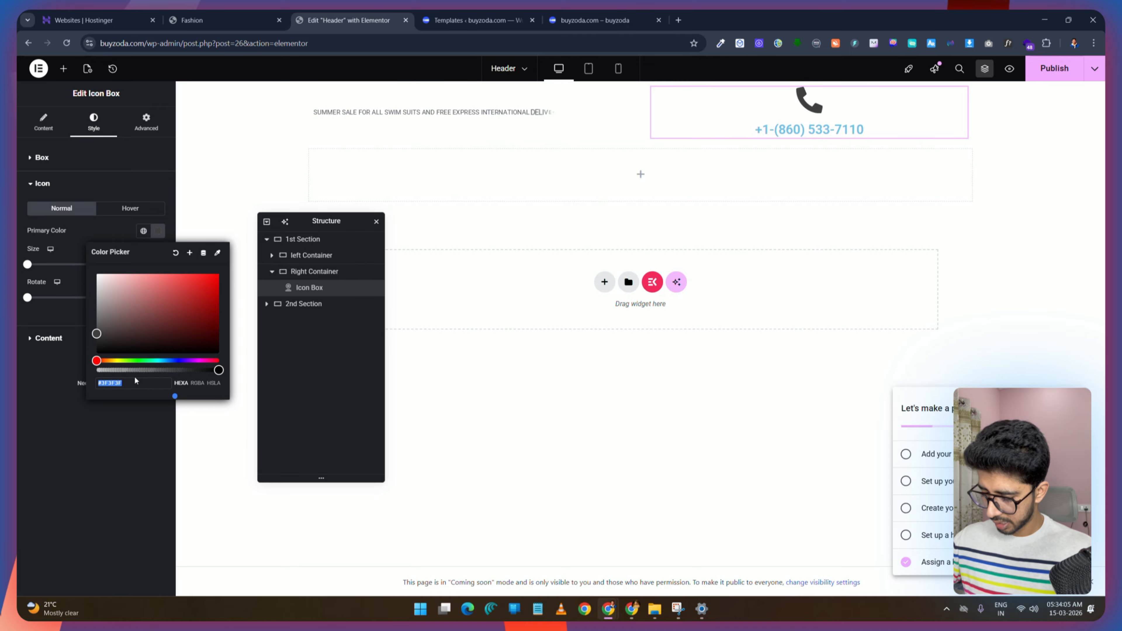
pyautogui.click(83, 275)
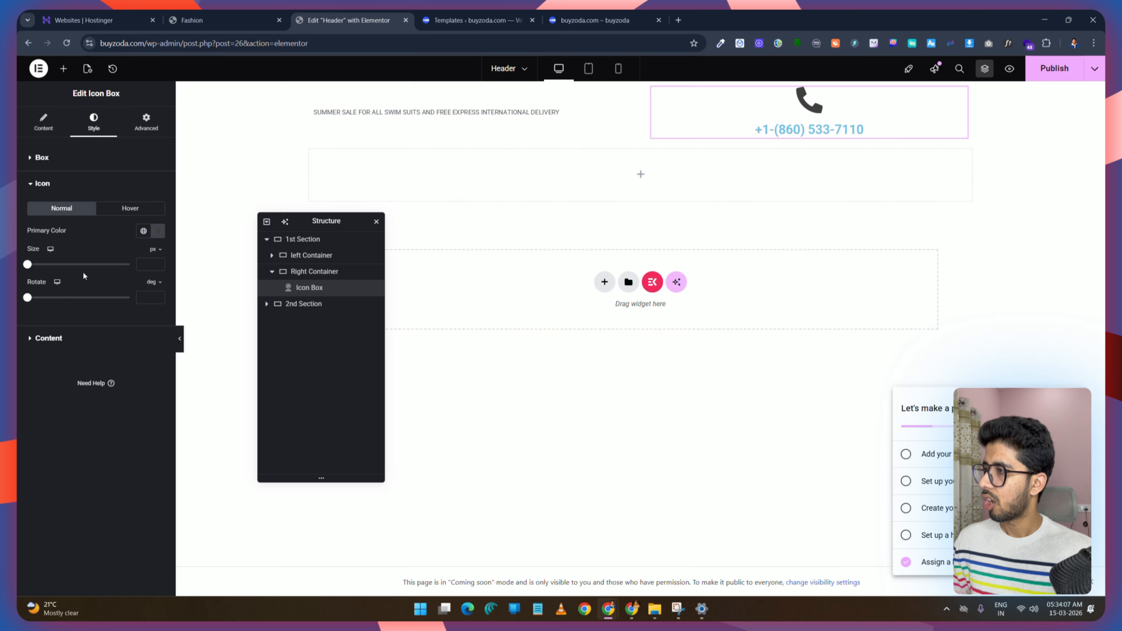
# Step: Set the title color to #3F3F3F for both normal and hover states, then publish the header
pyautogui.click(45, 338)
pyautogui.click(158, 346)
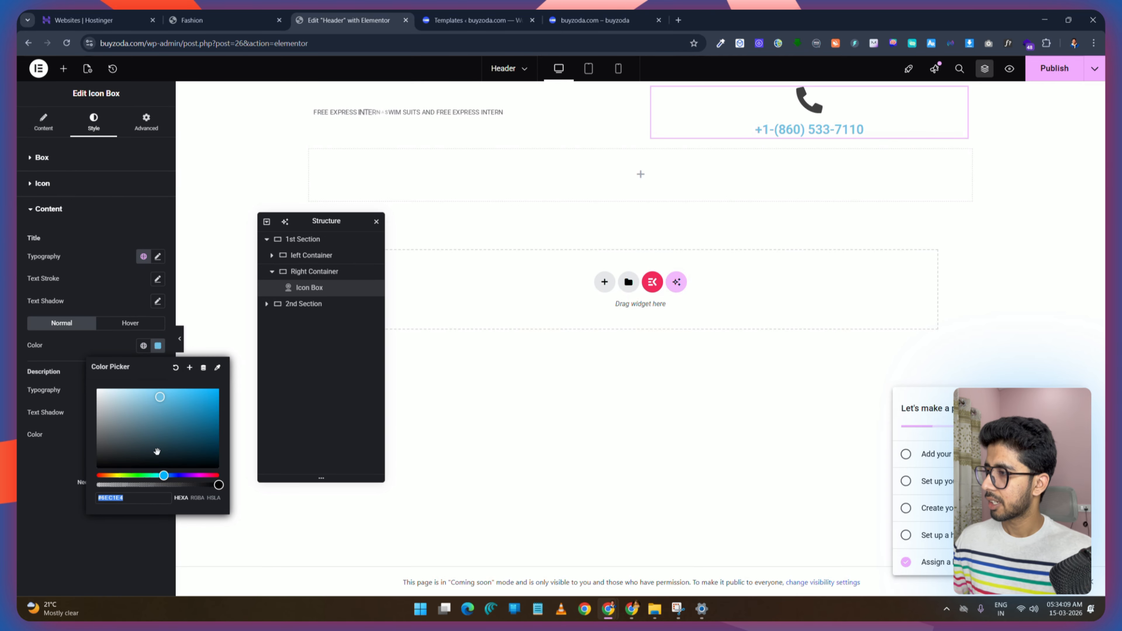
pyautogui.write('#3F3F3F')
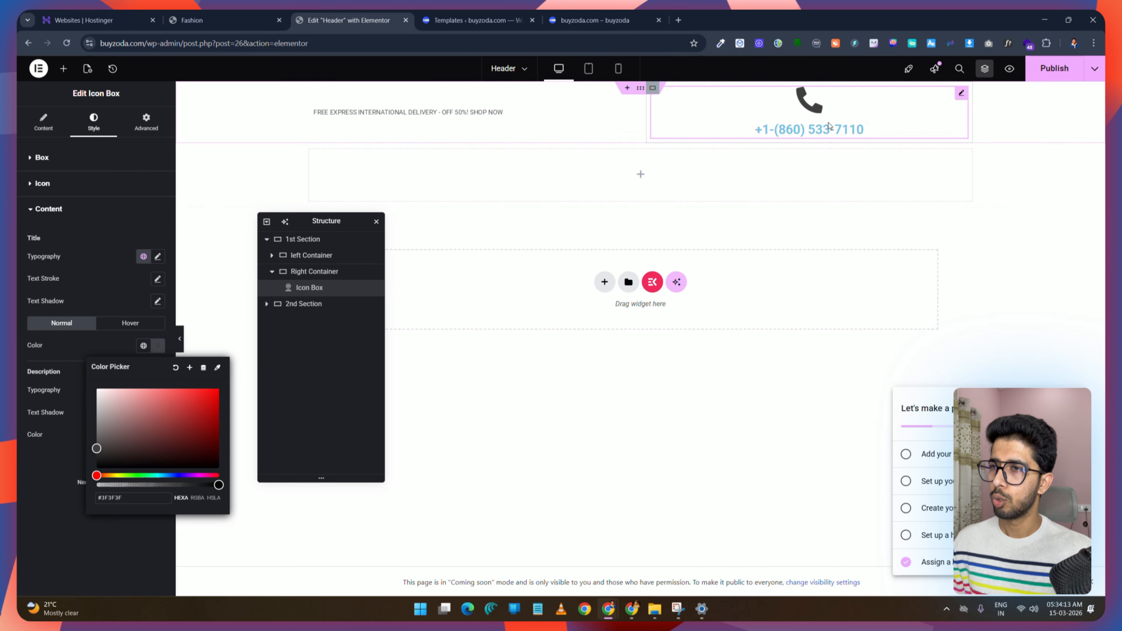
pyautogui.click(131, 322)
pyautogui.click(157, 346)
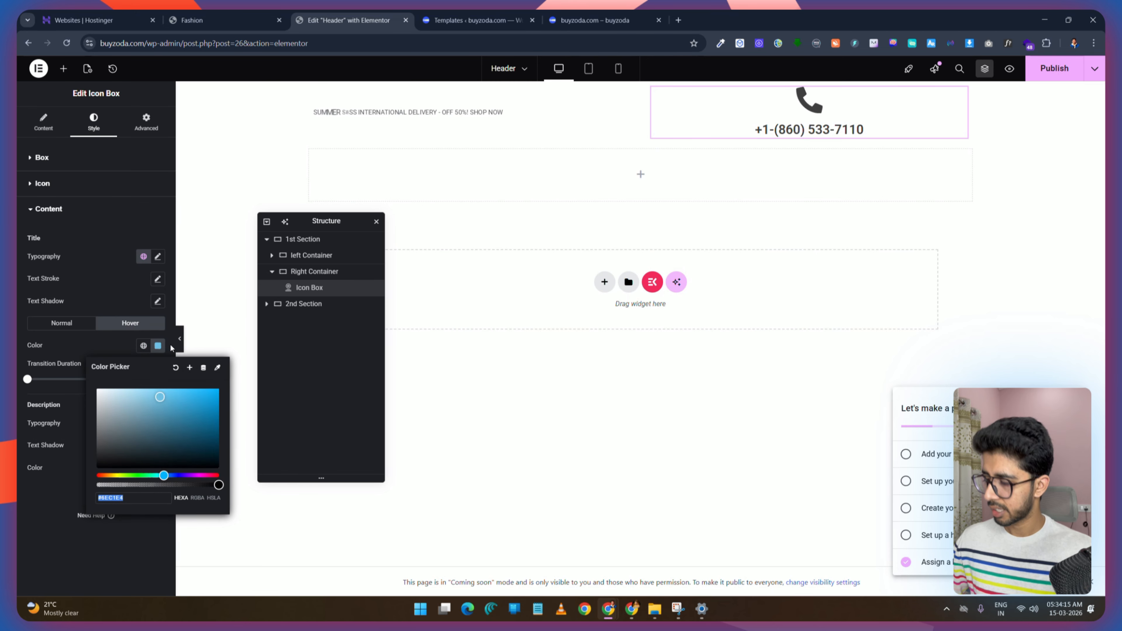
pyautogui.write('#3F3F3F')
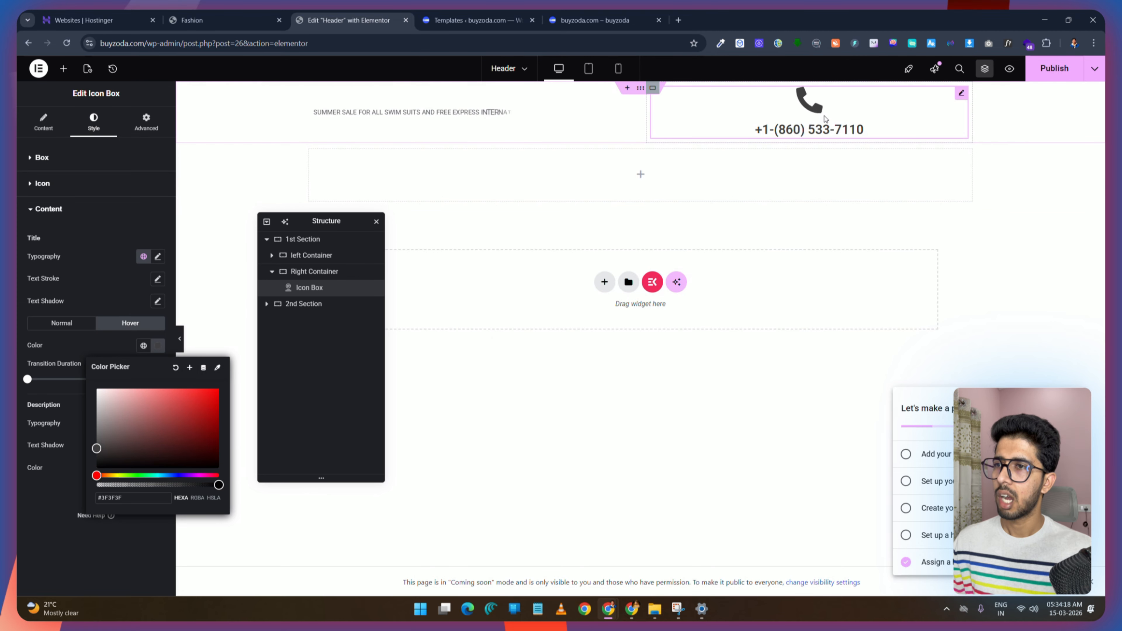
pyautogui.click(1055, 74)
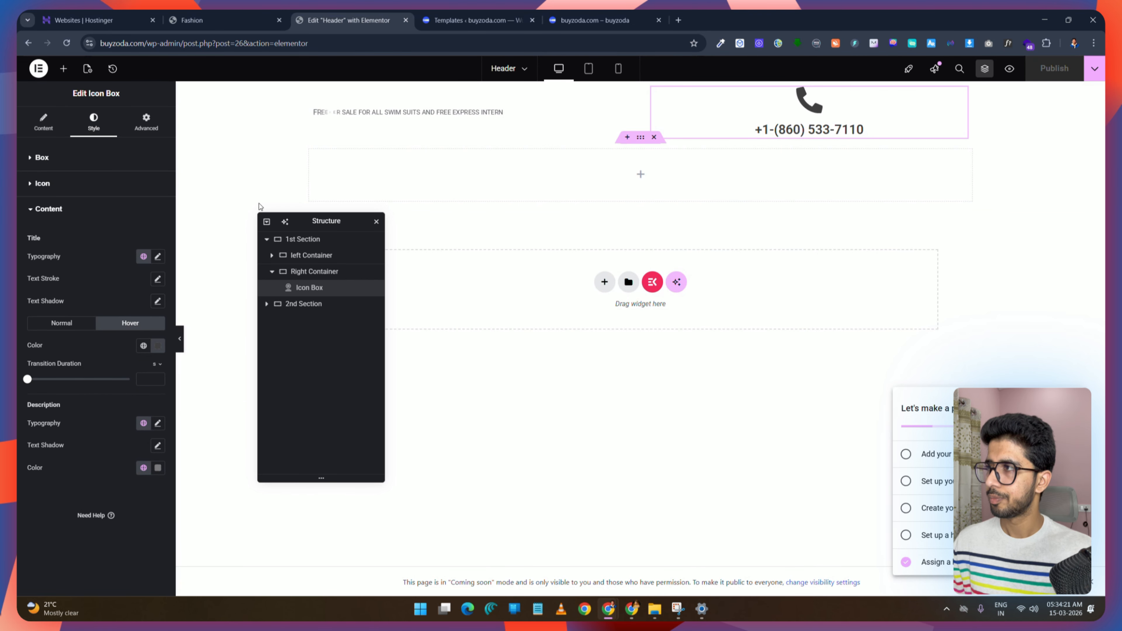
# Step: Set the title typography to 14 px size and 400 (Normal) weight, then publish
pyautogui.click(199, 20)
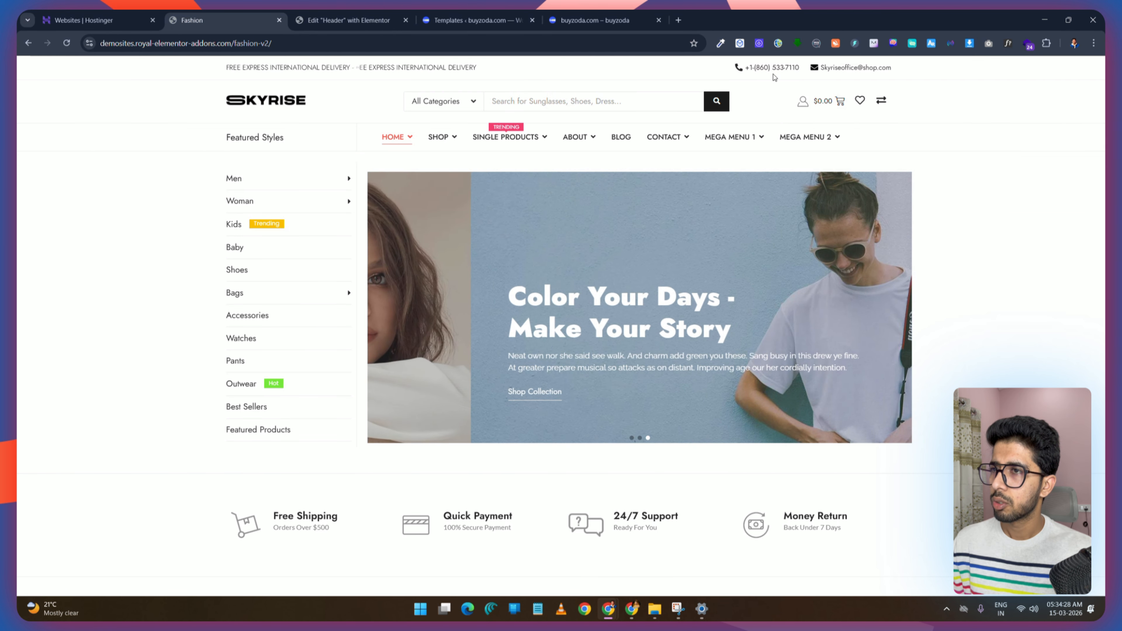
pyautogui.hotkey('ctrl', 'Tab')
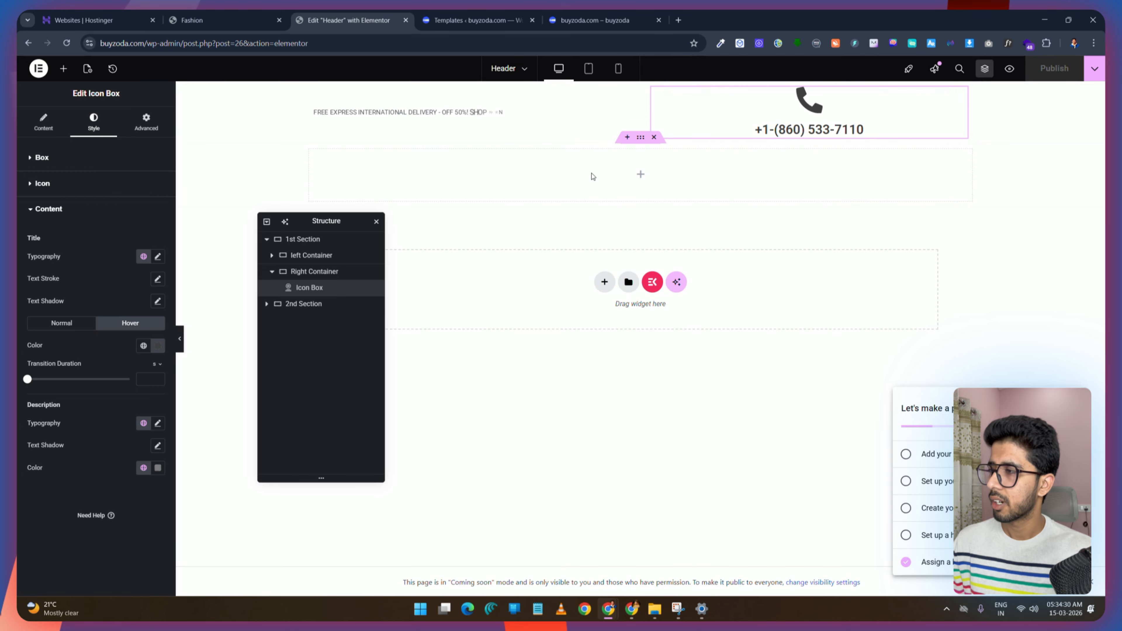
pyautogui.click(157, 256)
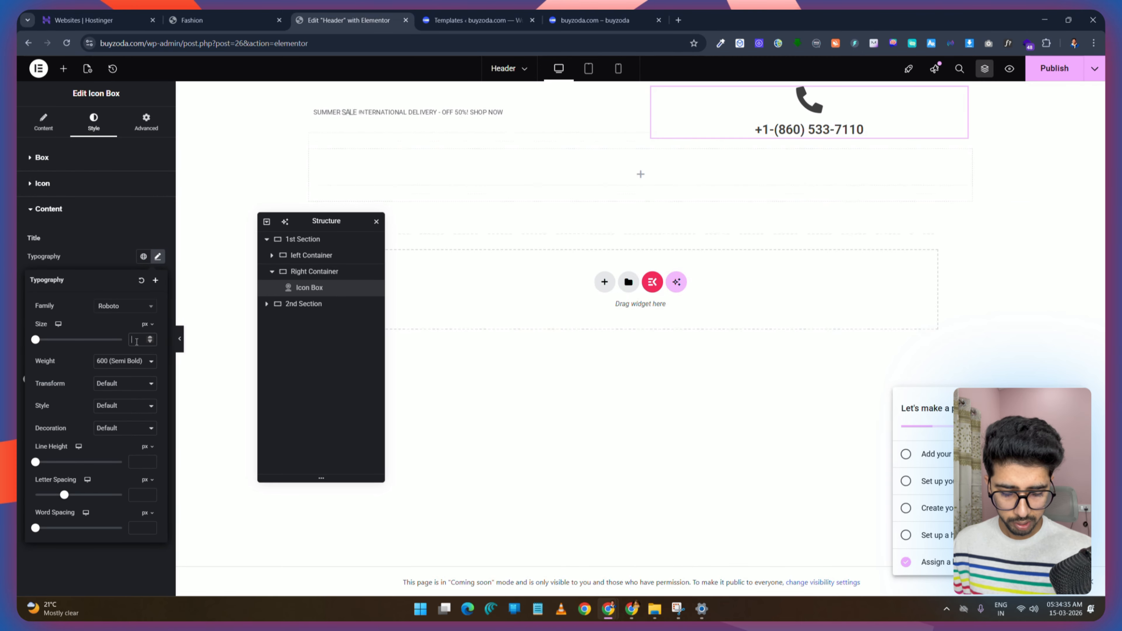
pyautogui.write('15')
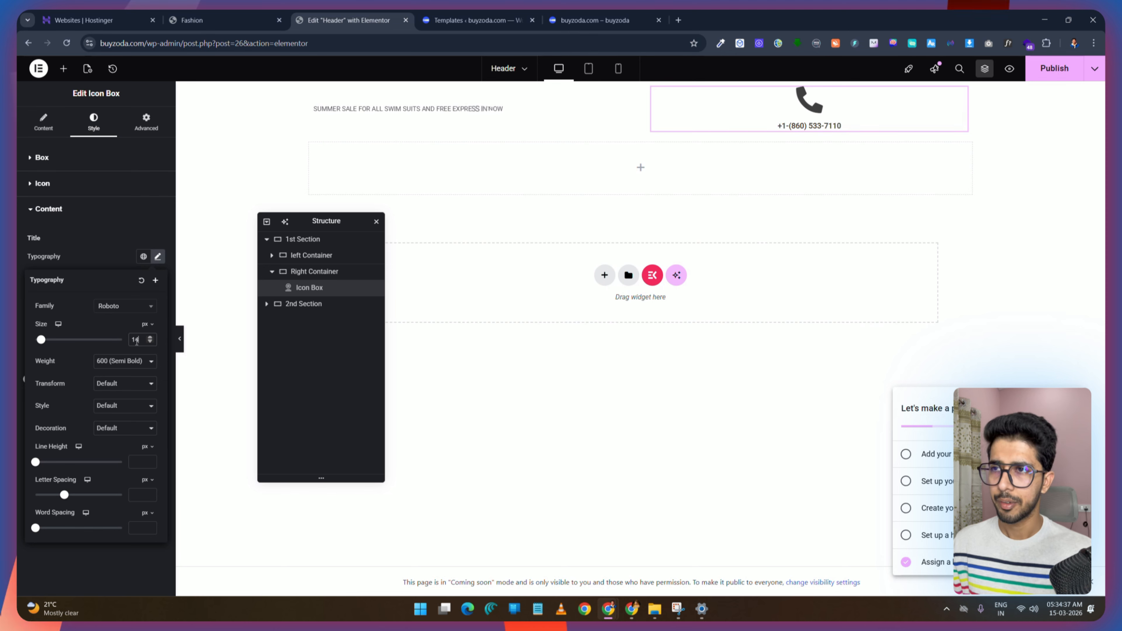
pyautogui.click(111, 361)
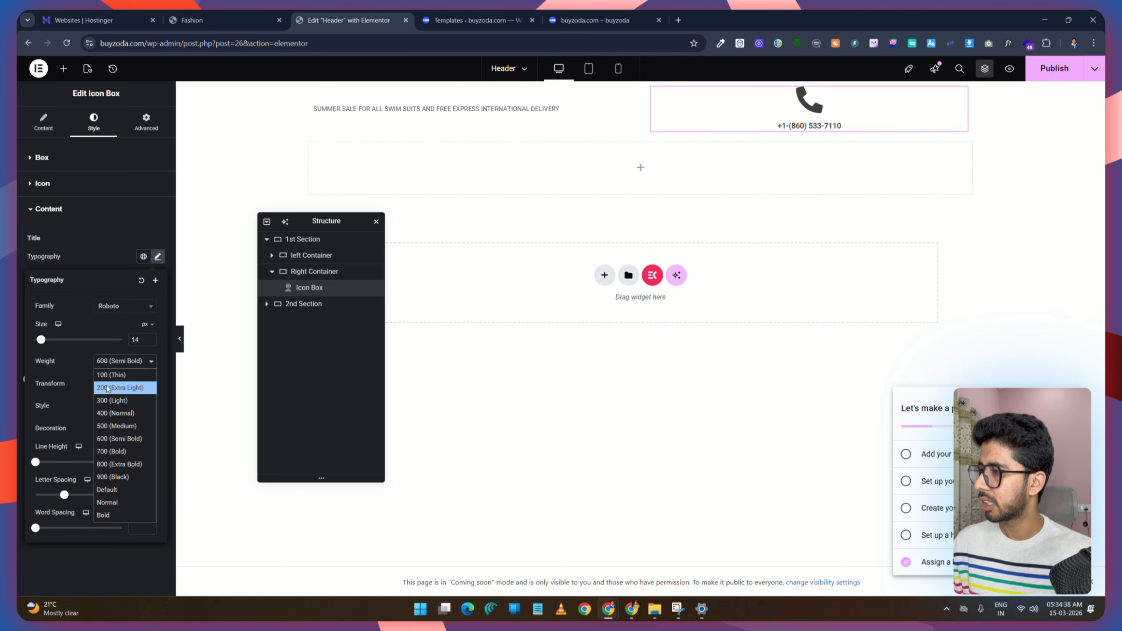
pyautogui.click(117, 413)
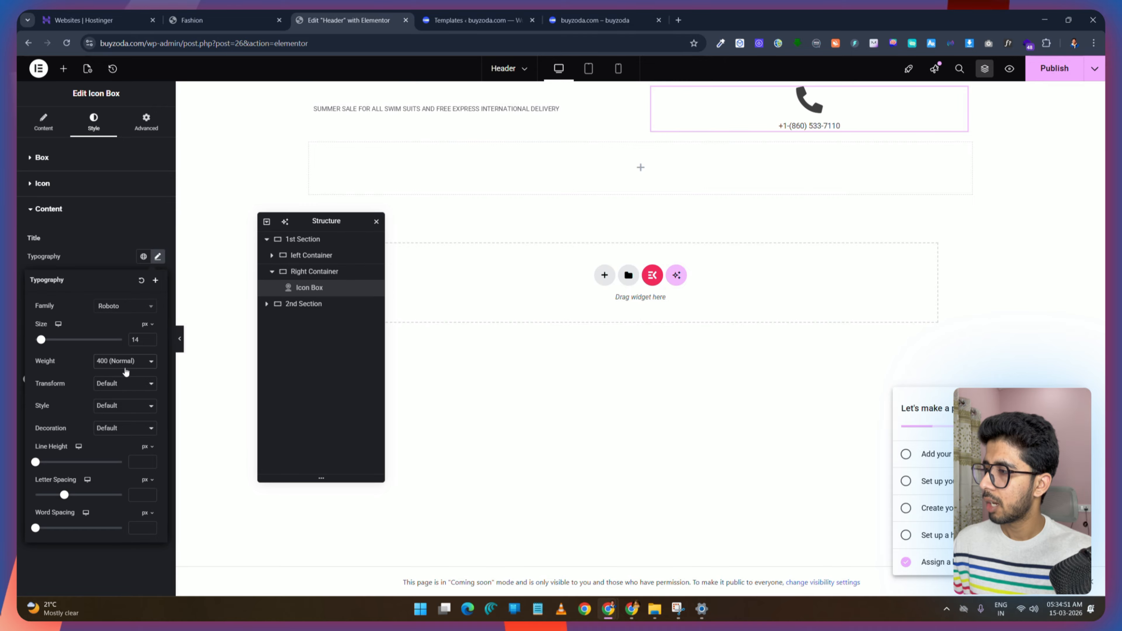
pyautogui.click(1056, 70)
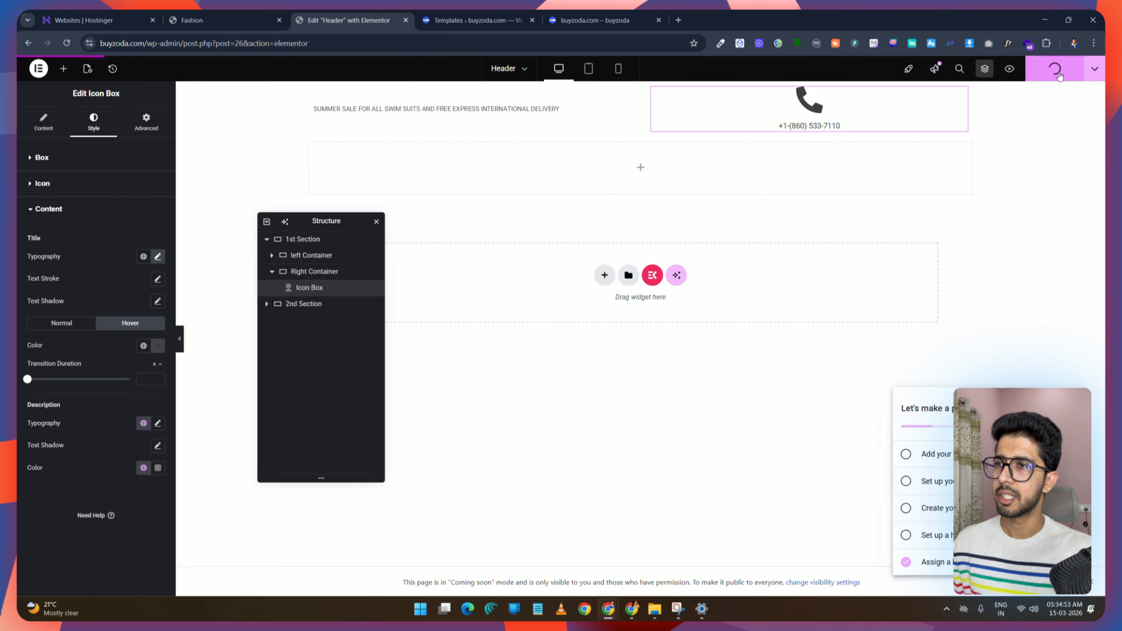
# Step: Position the icon at the start of the box with middle vertical alignment
pyautogui.click(42, 158)
pyautogui.click(116, 185)
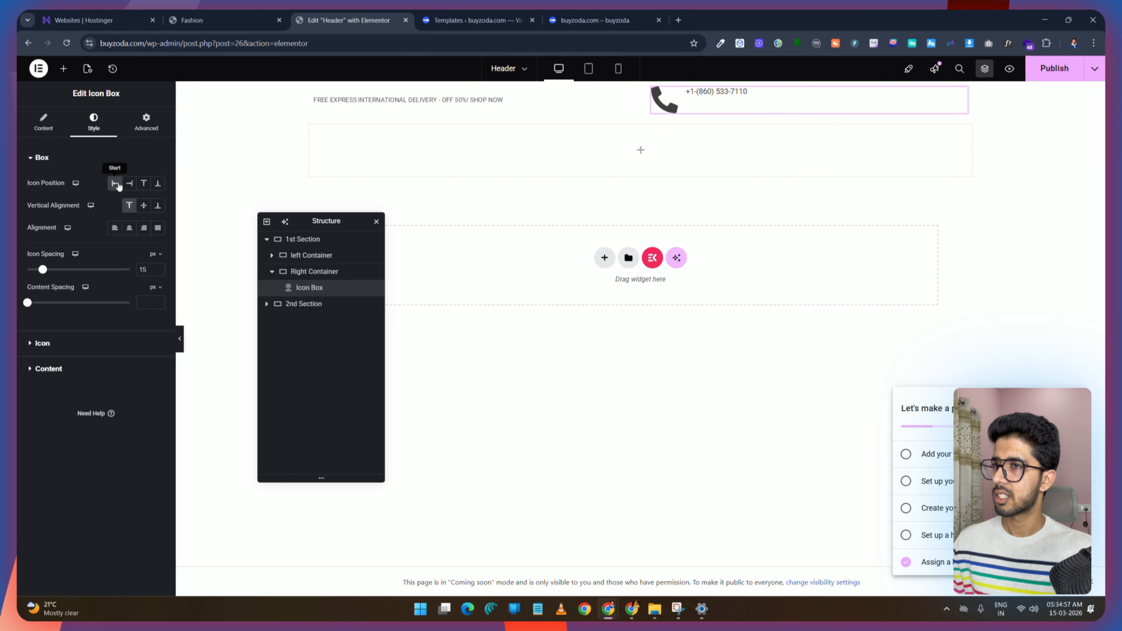
pyautogui.click(142, 206)
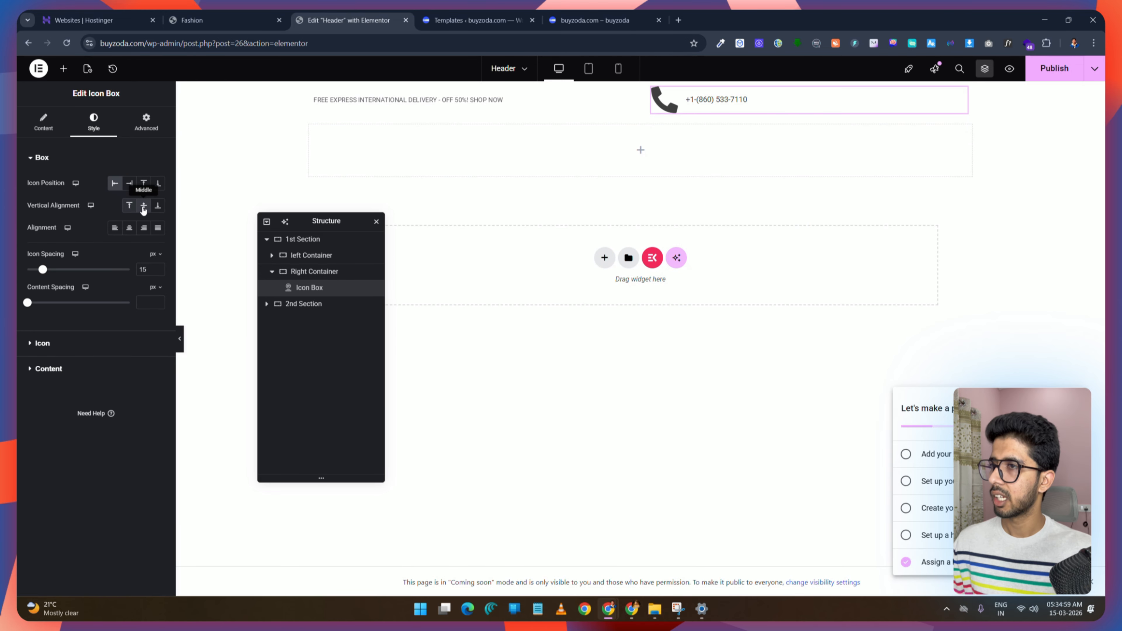
pyautogui.click(43, 344)
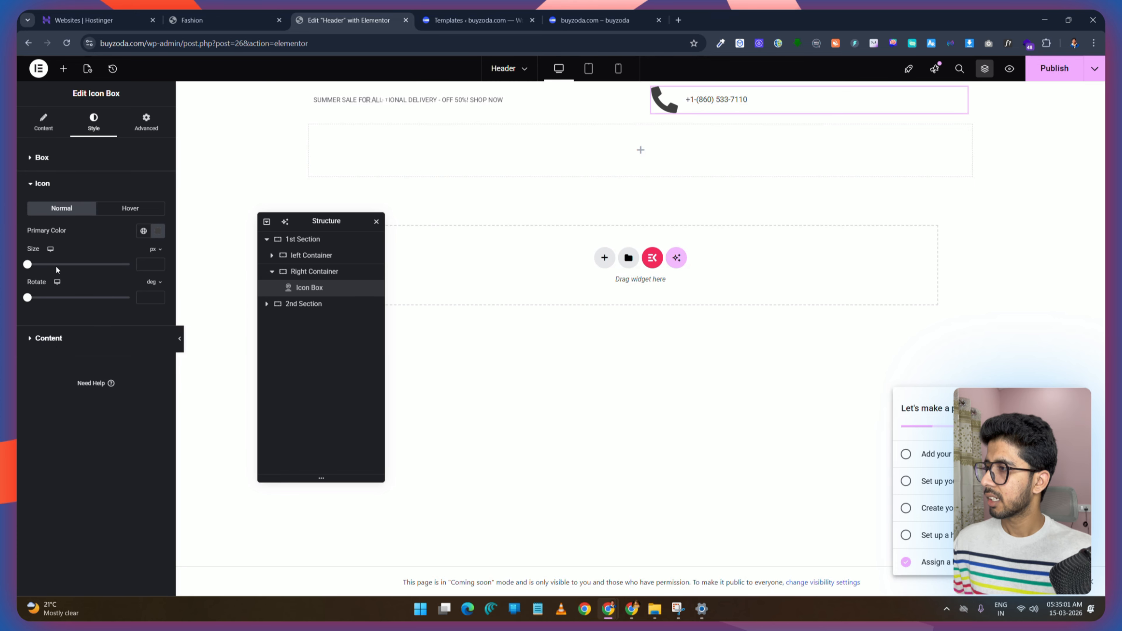
# Step: Set the phone icon's size to 20 px and the icon spacing to 8 px
pyautogui.click(142, 265)
pyautogui.write('20')
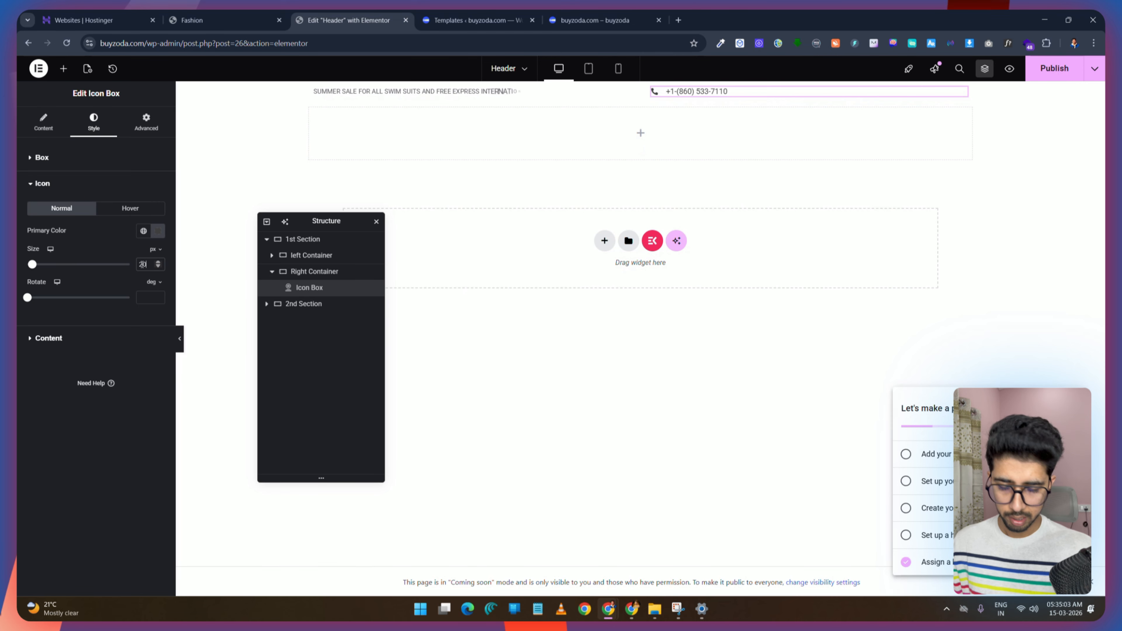
pyautogui.click(41, 158)
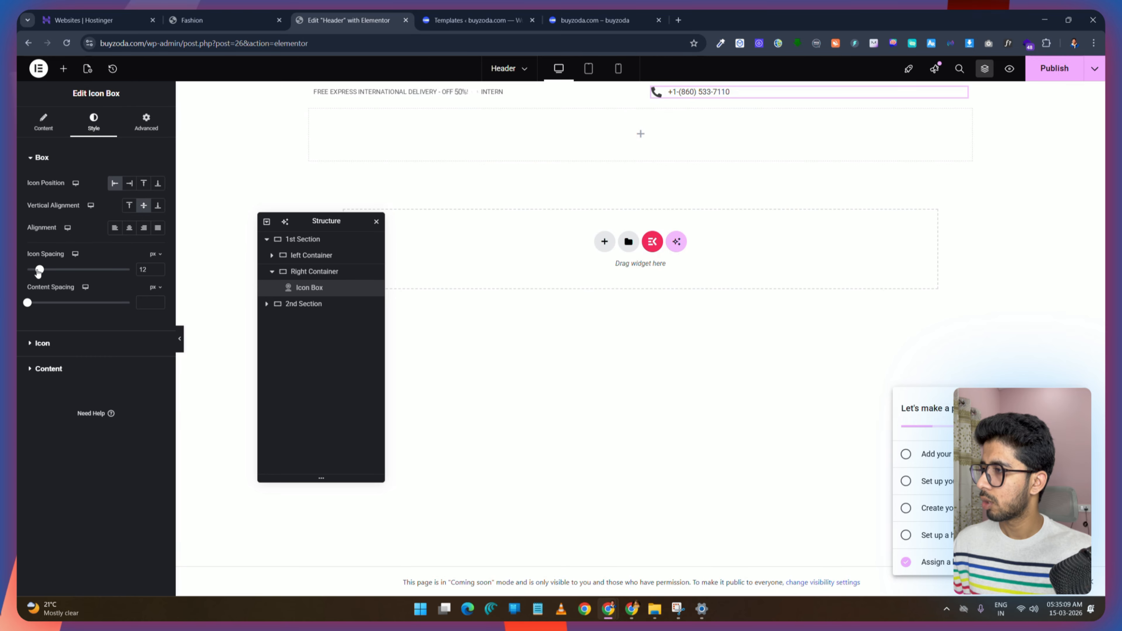
pyautogui.moveTo(39, 271); pyautogui.dragTo(31, 273)
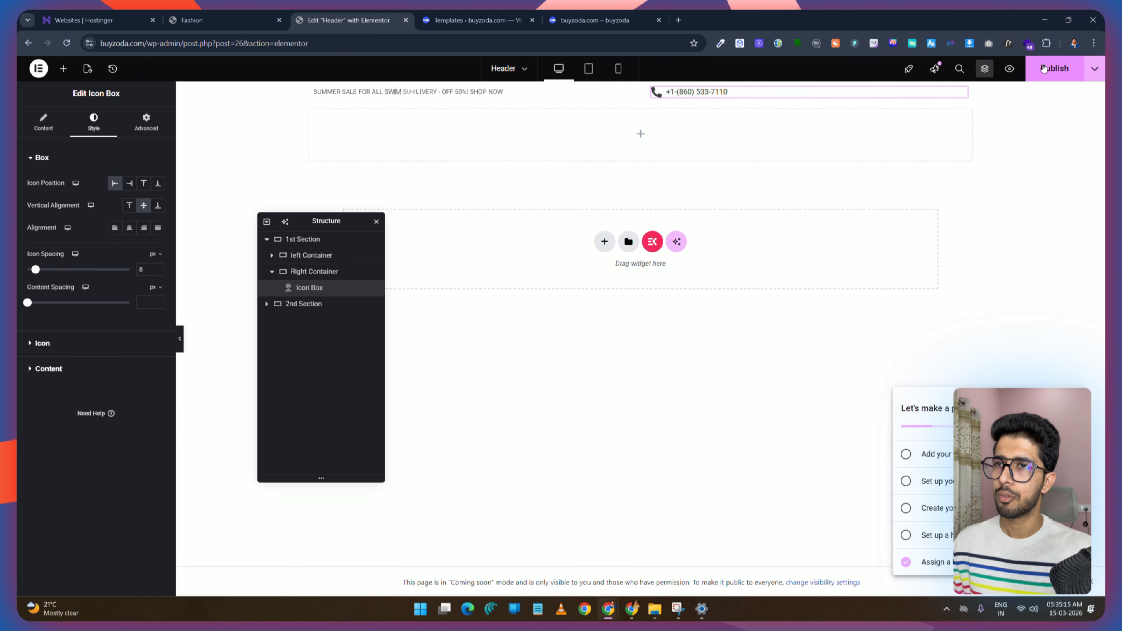
# Step: Duplicate the phone icon box and paste the demo site's contact e-mail address as the copy's title
pyautogui.rightClick(739, 96)
pyautogui.click(753, 123)
pyautogui.click(228, 18)
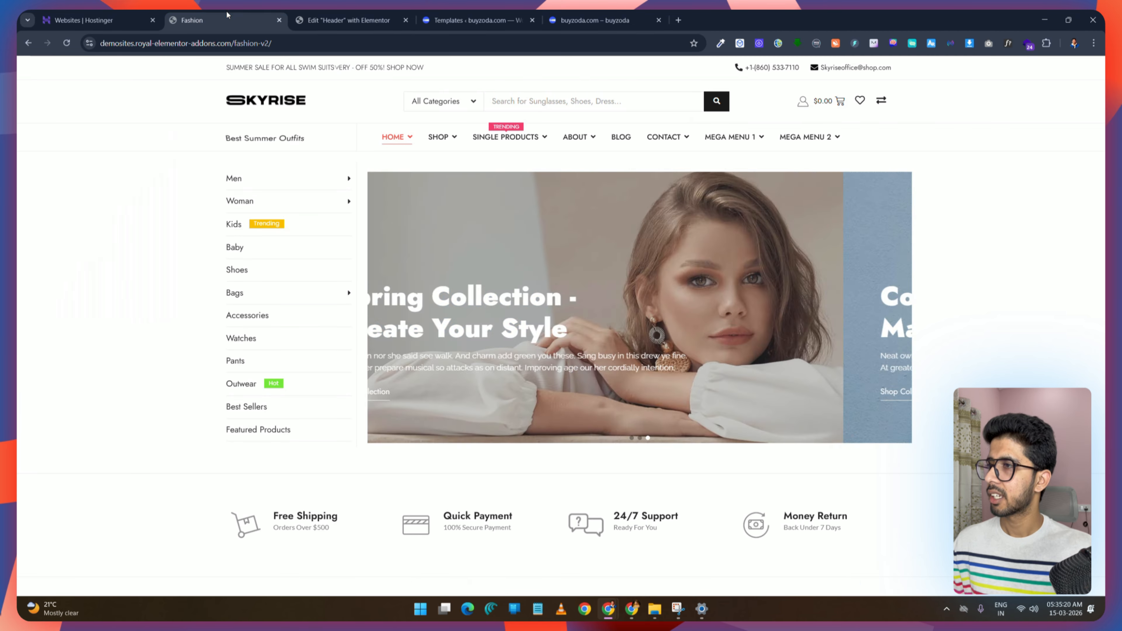
pyautogui.tripleClick(830, 70)
pyautogui.hotkey('ctrl', 'c')
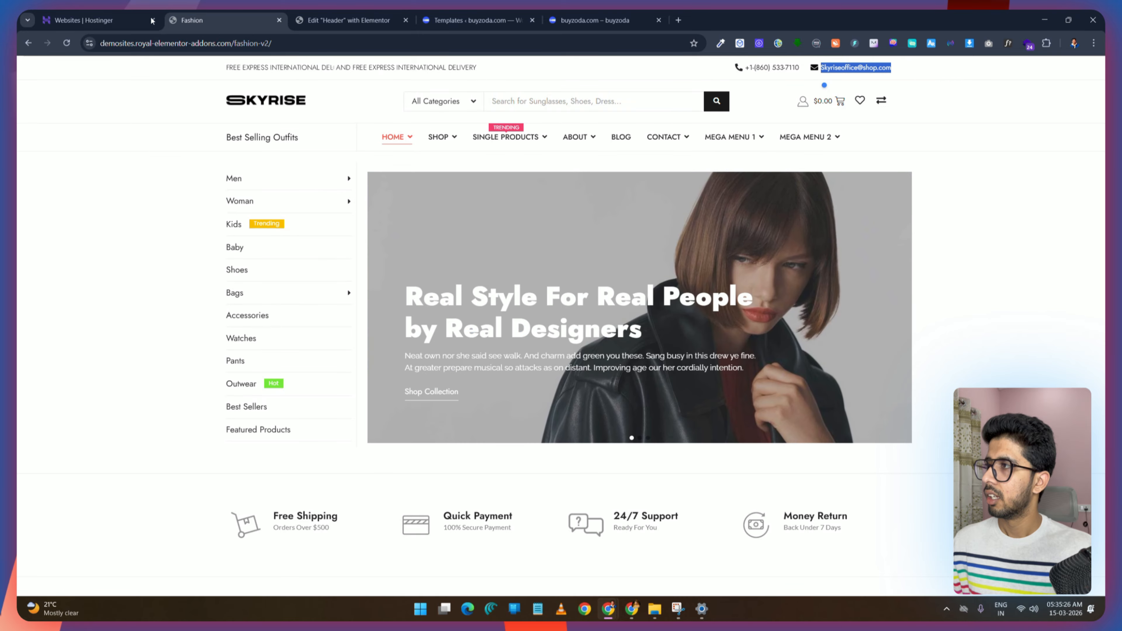
pyautogui.hotkey('ctrl', 'Tab')
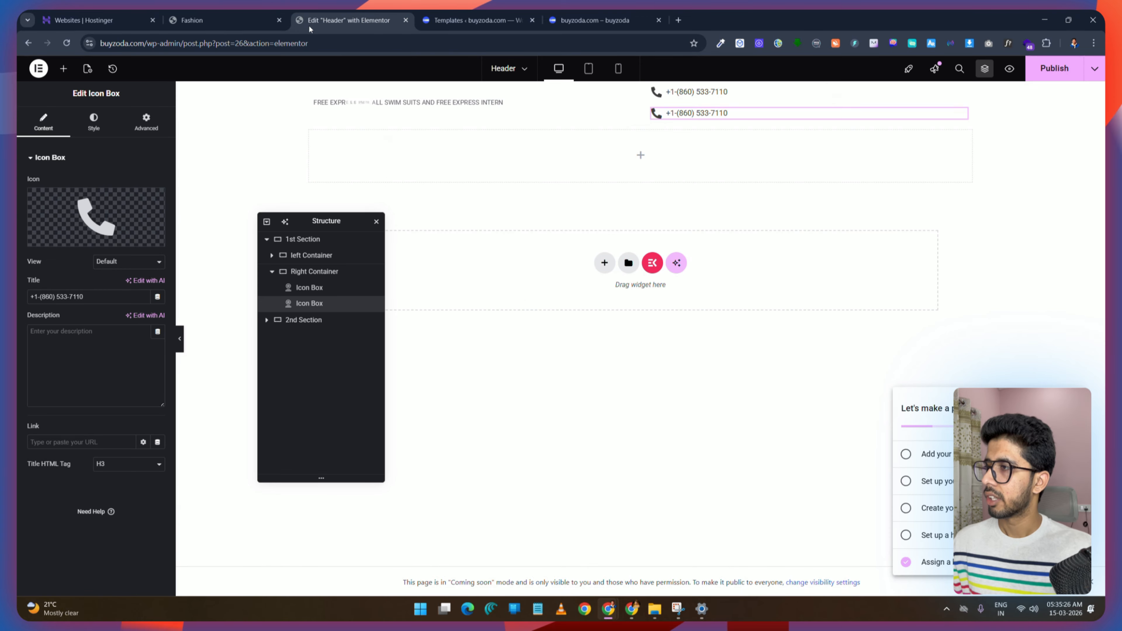
pyautogui.tripleClick(86, 297)
pyautogui.hotkey('ctrl', 'v')
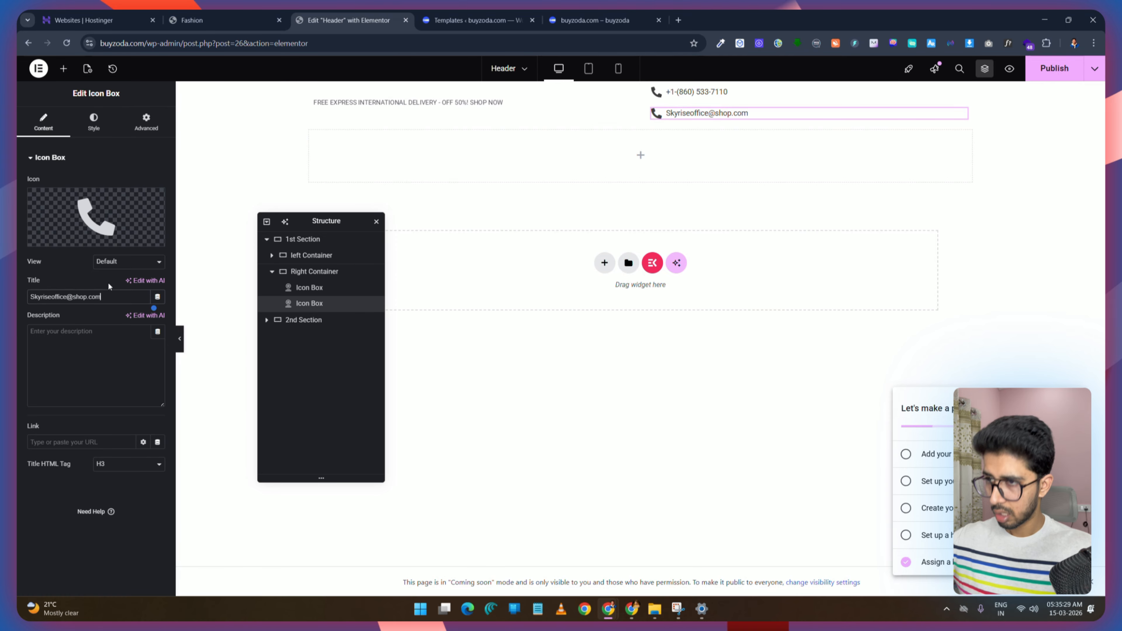
# Step: Replace the duplicate's icon with an envelope icon found by searching the icon library for env
pyautogui.click(96, 221)
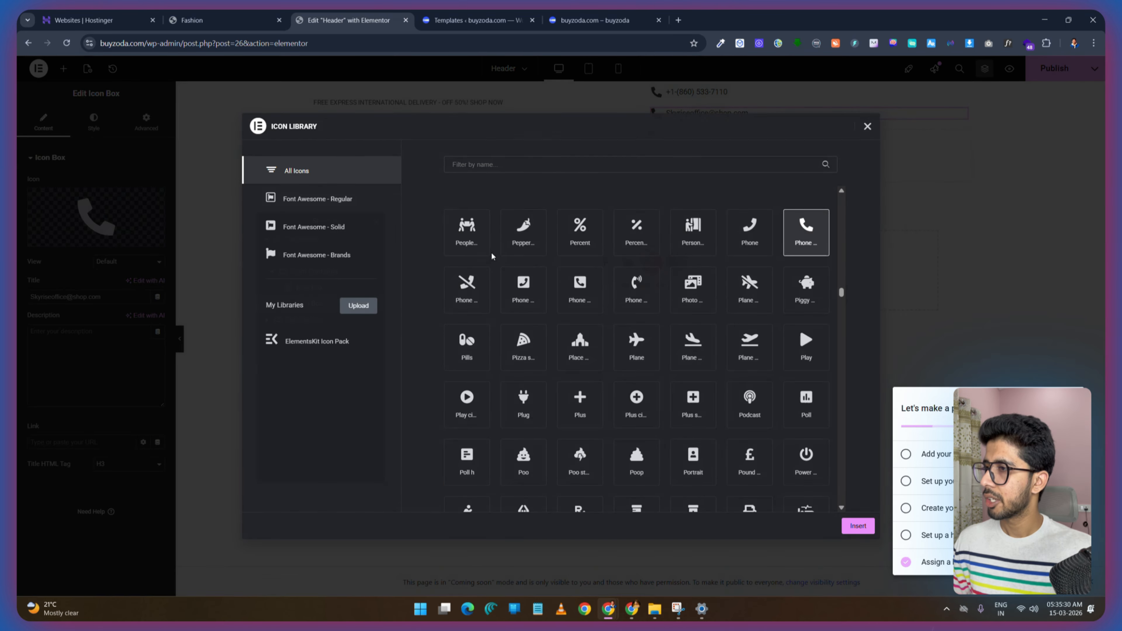
pyautogui.click(480, 166)
pyautogui.write('env')
pyautogui.click(588, 230)
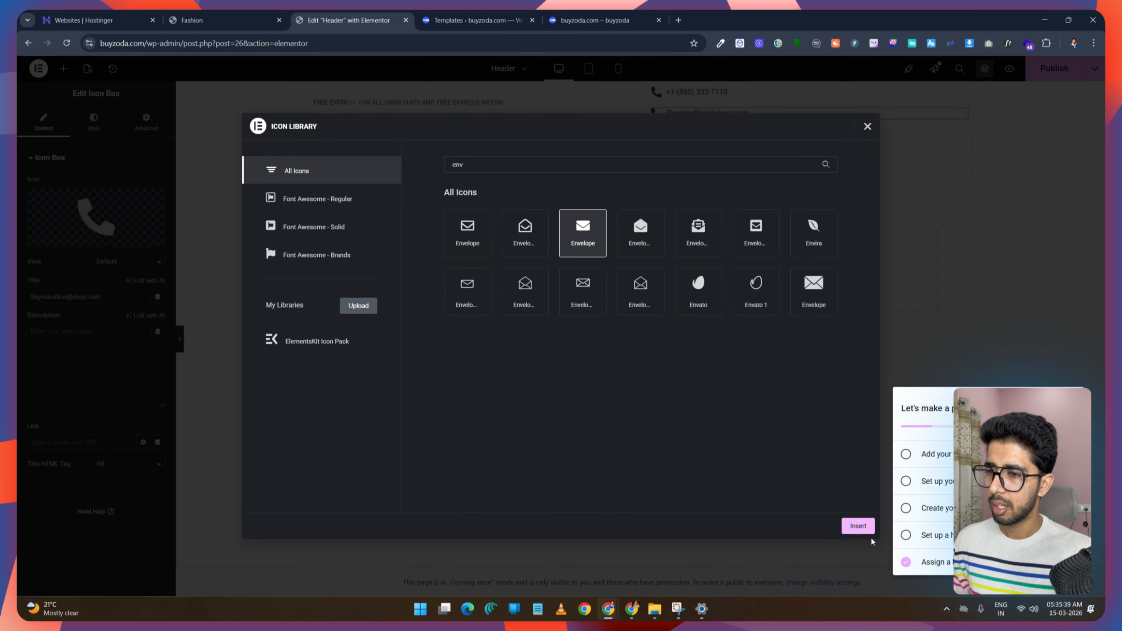
pyautogui.click(858, 525)
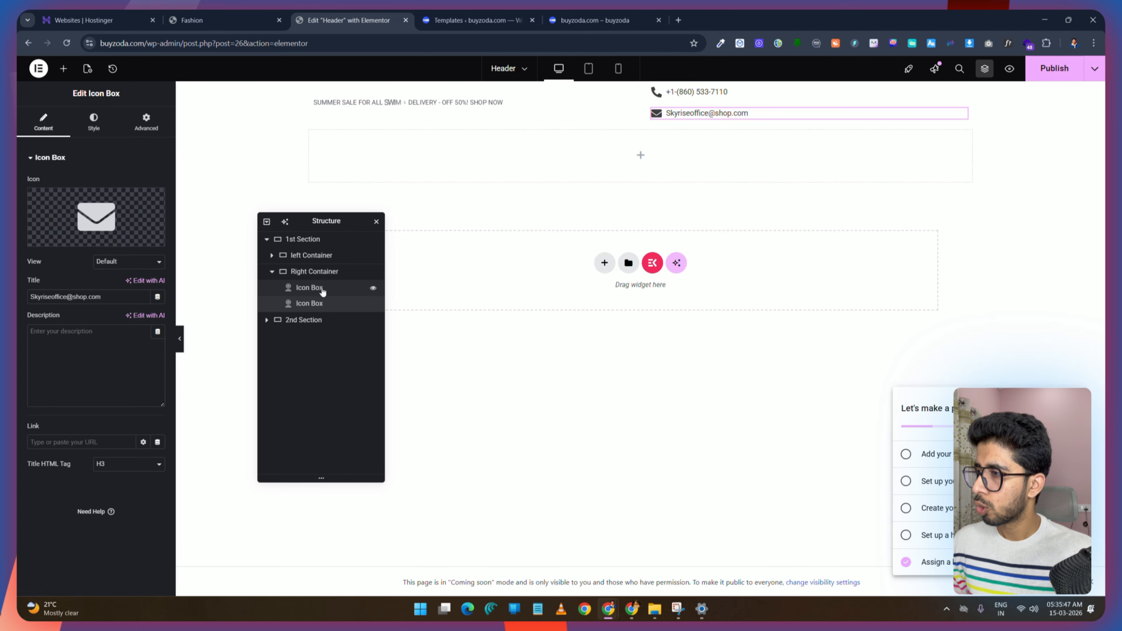
# Step: Arrange the Right Container's icon boxes in a row, justified to the end, matching the demo header
pyautogui.click(314, 272)
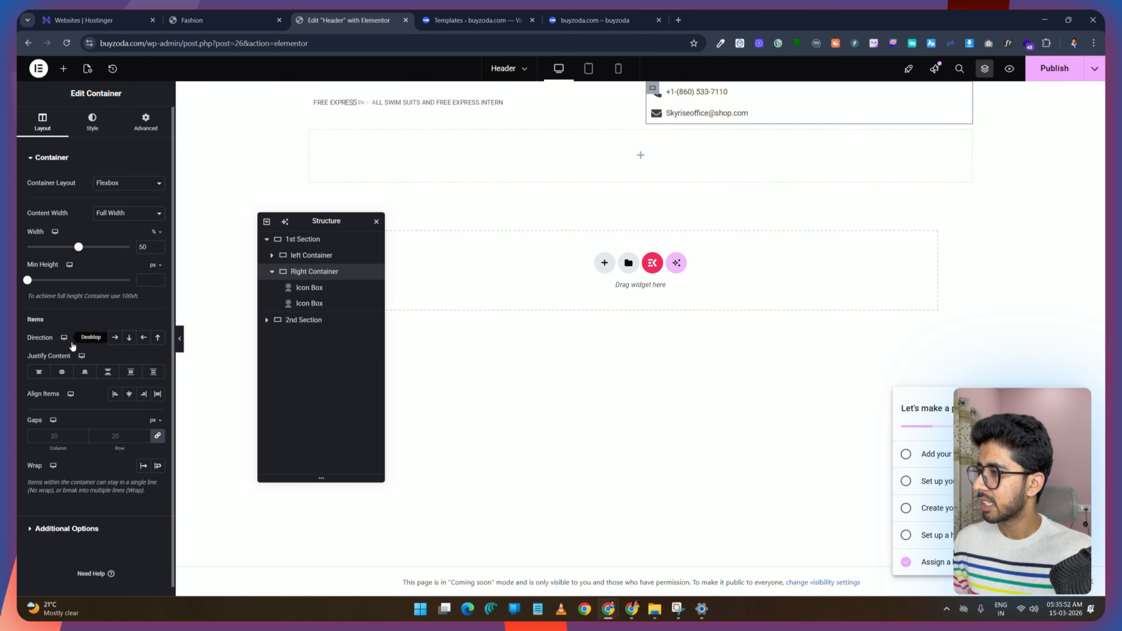
pyautogui.click(115, 337)
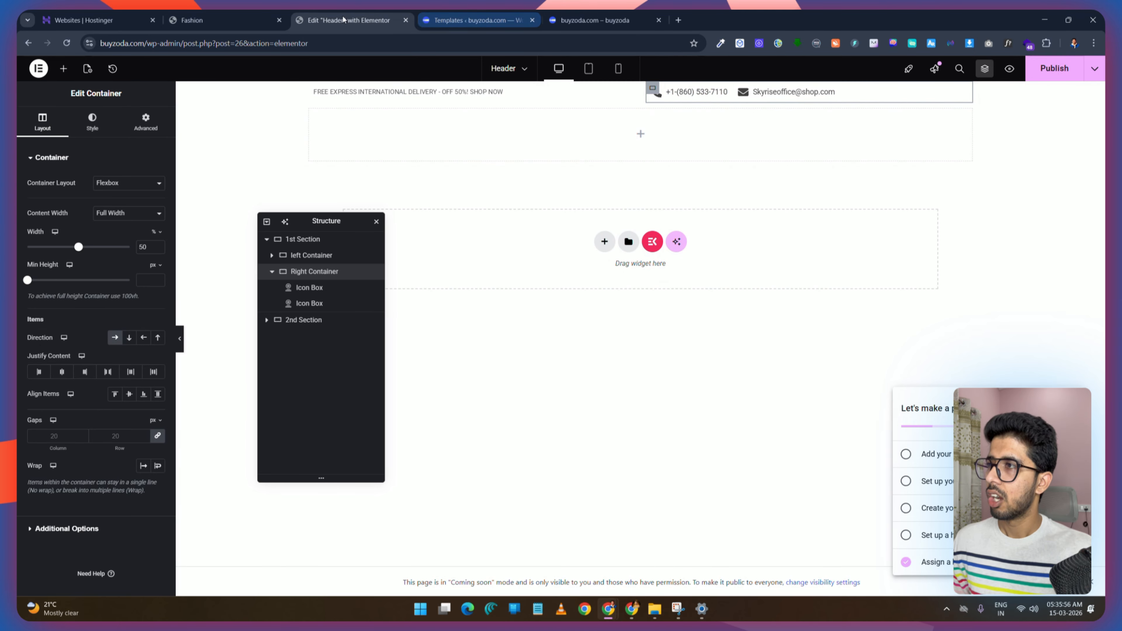
pyautogui.click(221, 20)
pyautogui.tripleClick(881, 72)
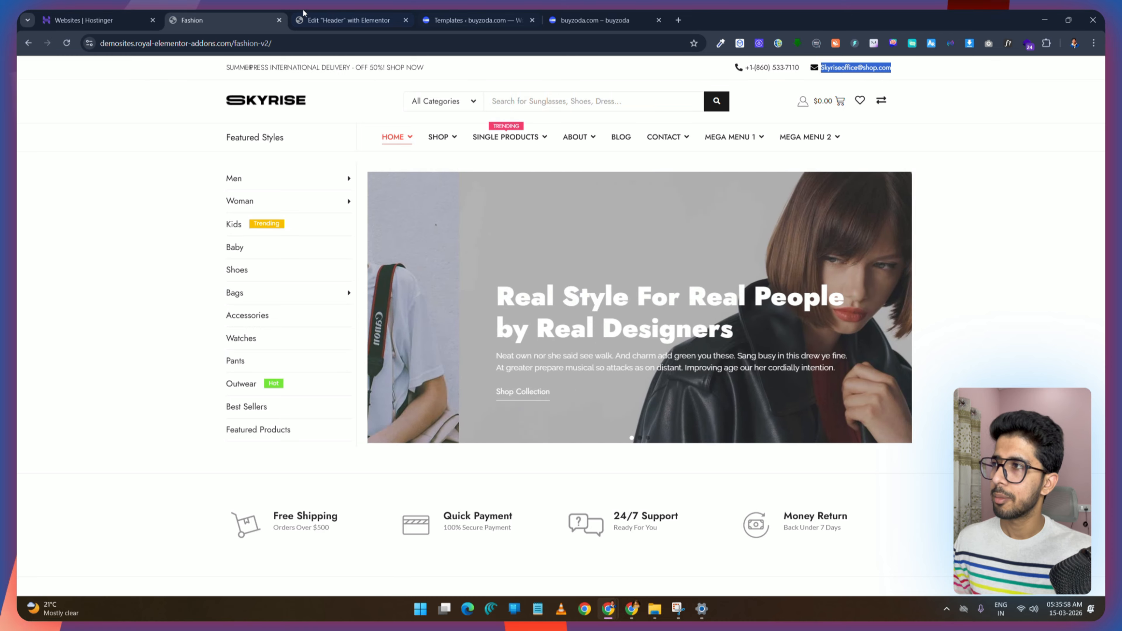
pyautogui.click(339, 20)
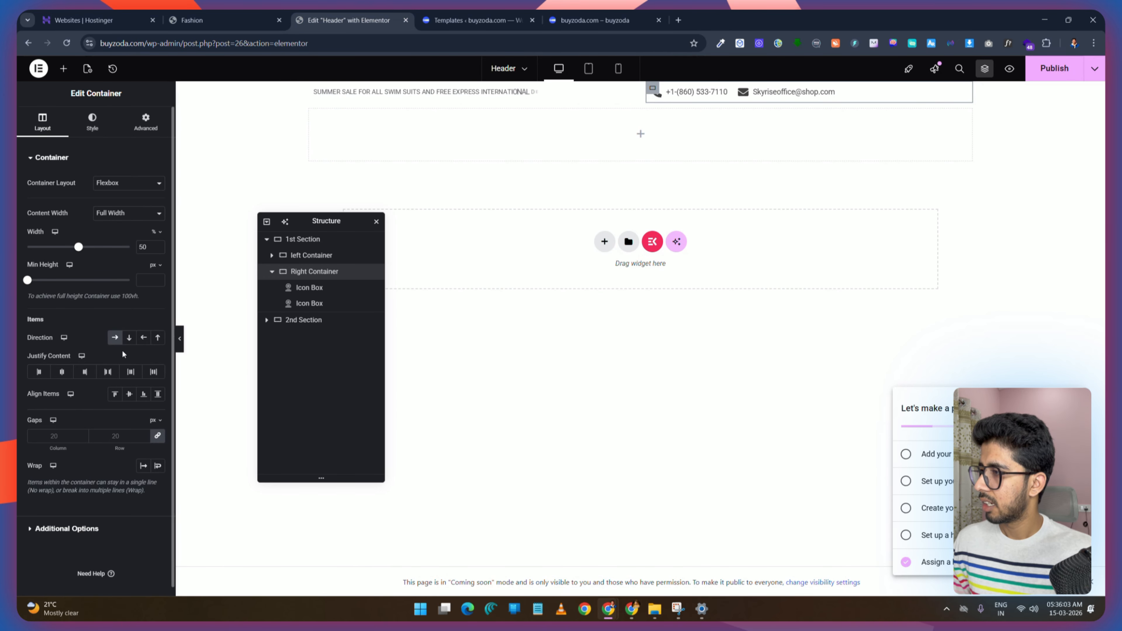
pyautogui.click(86, 372)
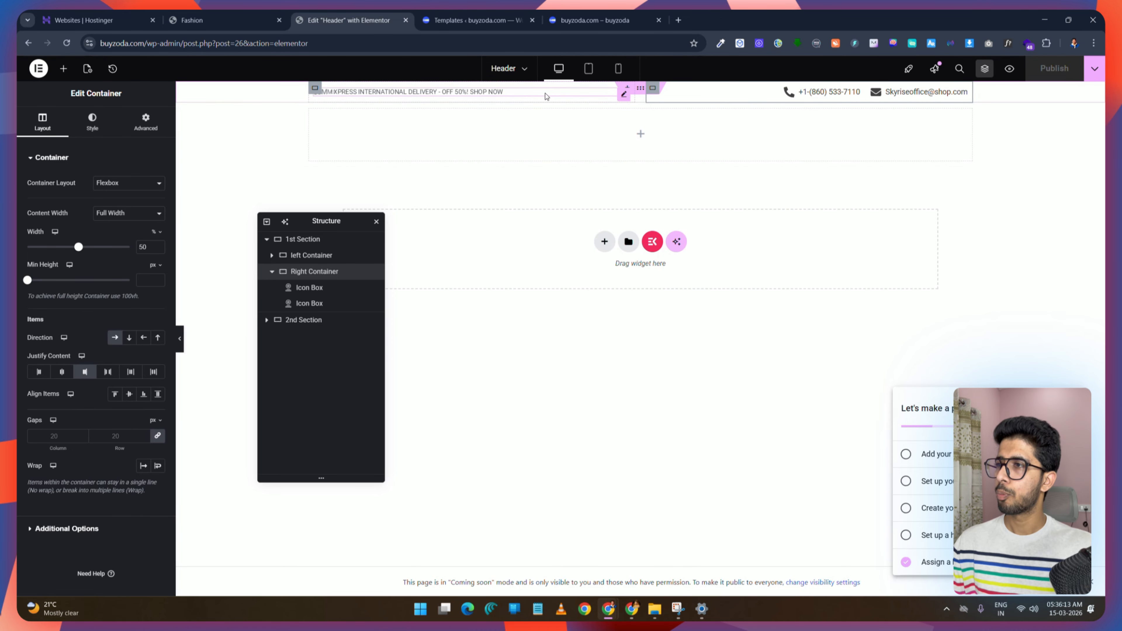
# Step: Add a container into the 2nd Section, duplicate it, and stack both containers vertically
pyautogui.click(221, 20)
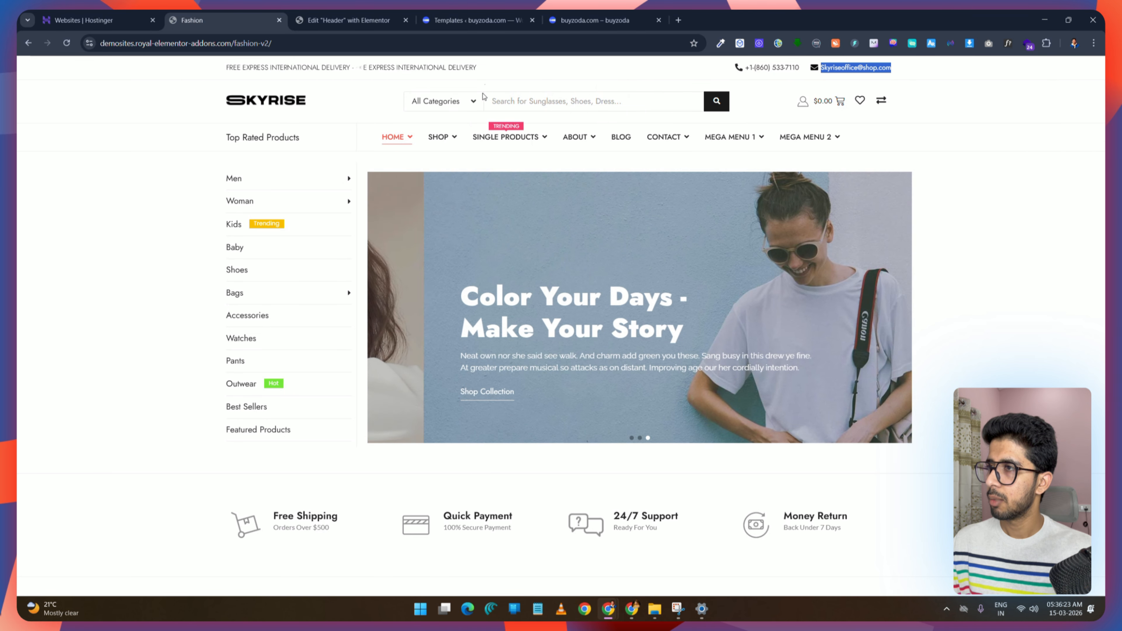
pyautogui.click(348, 20)
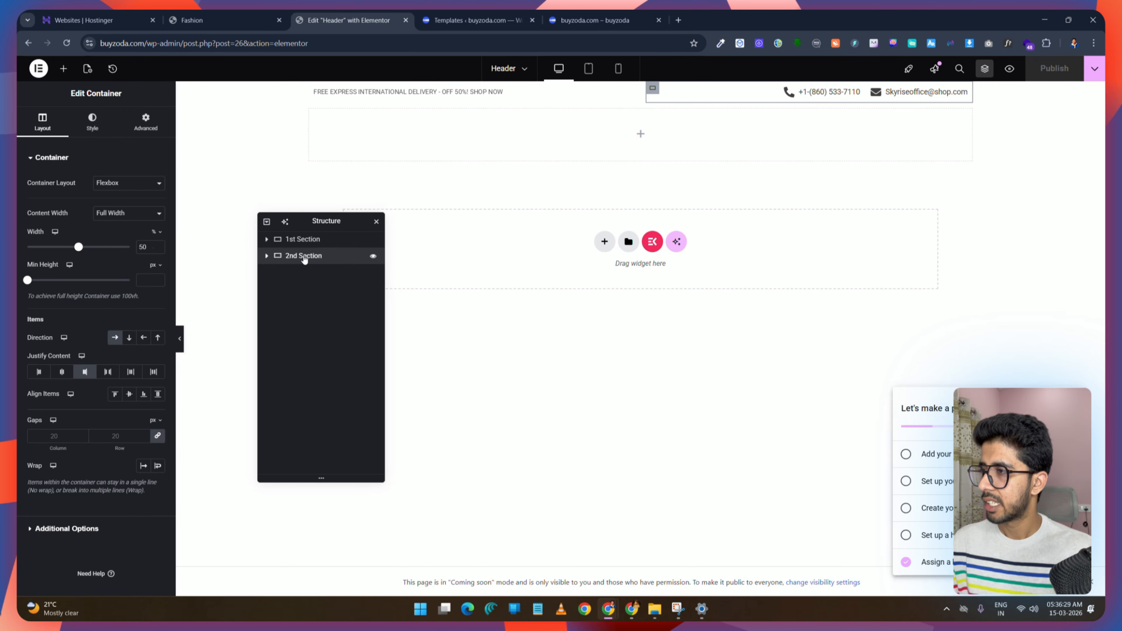
pyautogui.click(253, 18)
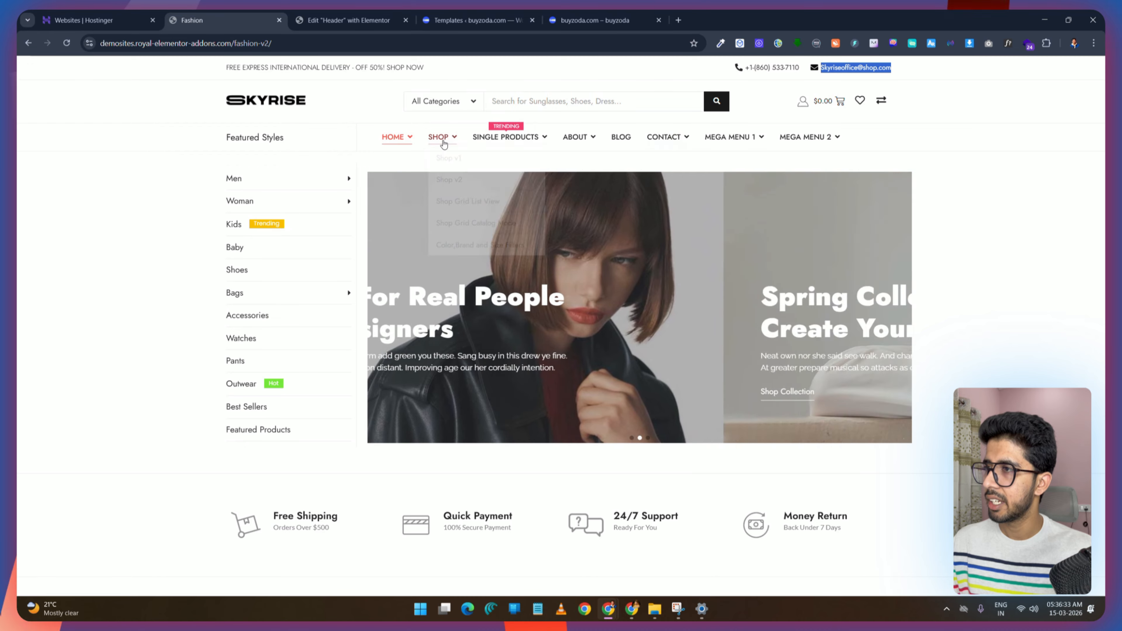
pyautogui.click(331, 23)
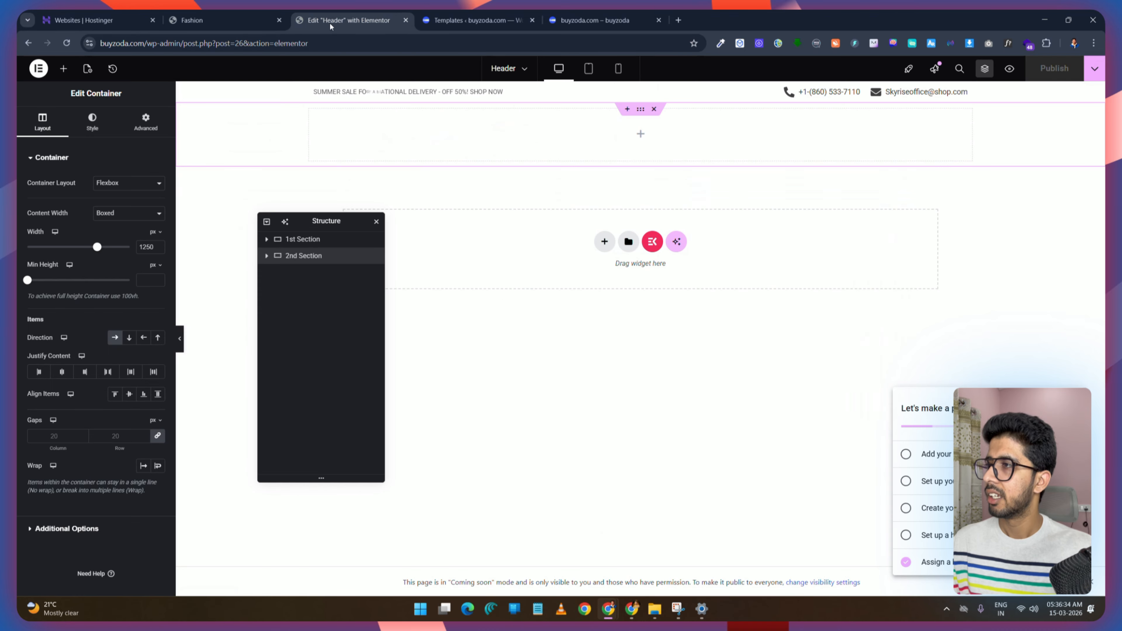
pyautogui.click(63, 69)
pyautogui.moveTo(59, 205); pyautogui.dragTo(486, 173)
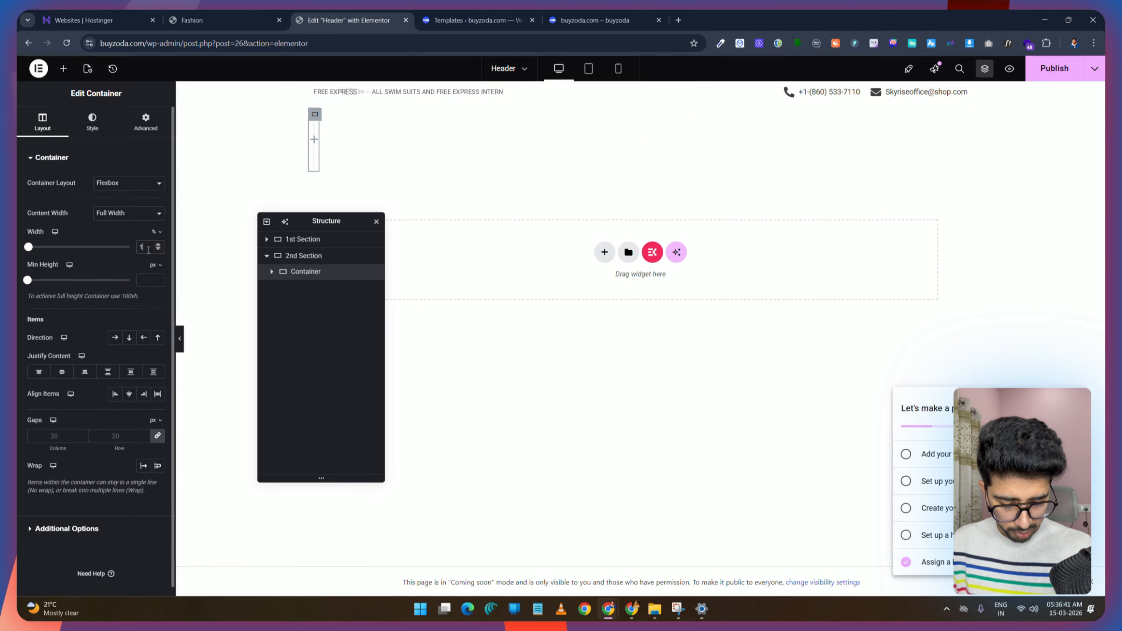
pyautogui.rightClick(407, 132)
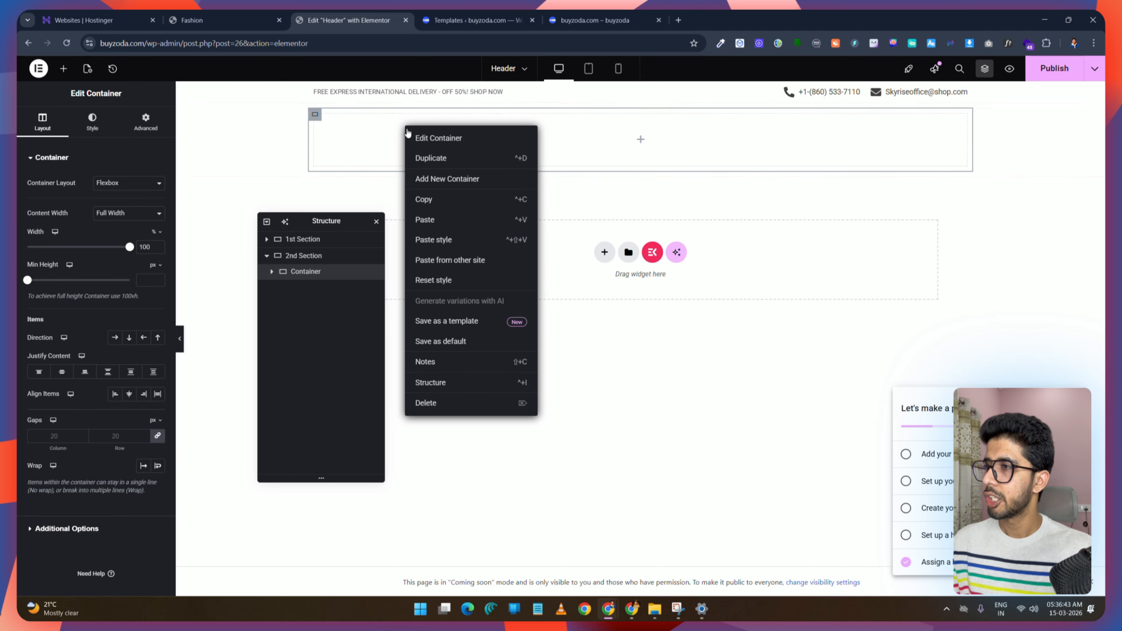
pyautogui.click(437, 159)
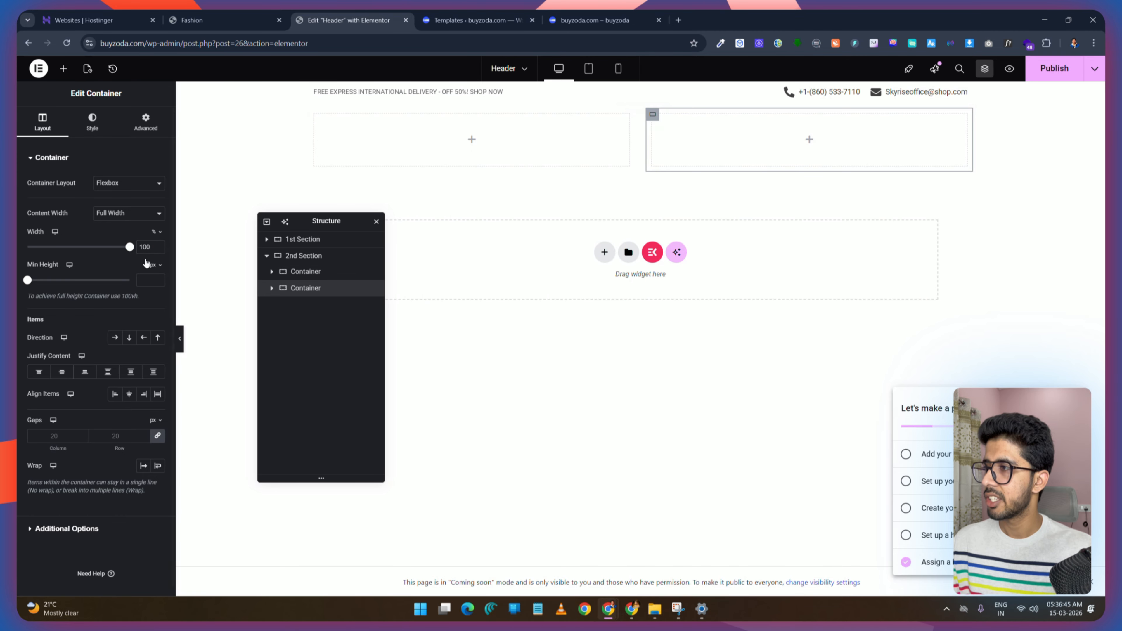
pyautogui.click(311, 257)
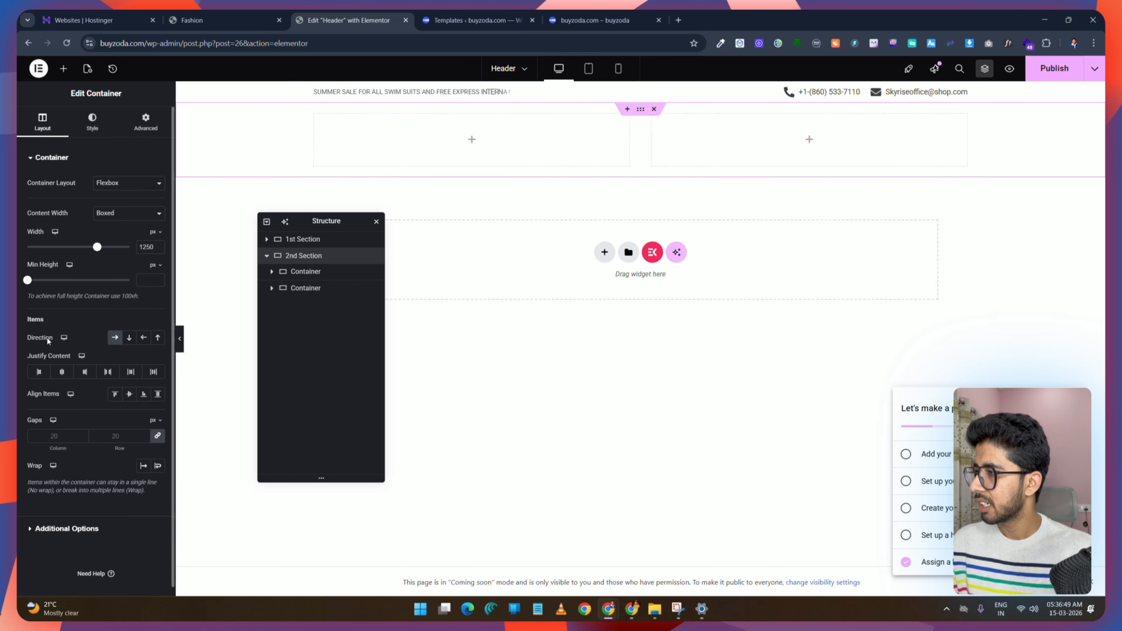
pyautogui.click(130, 338)
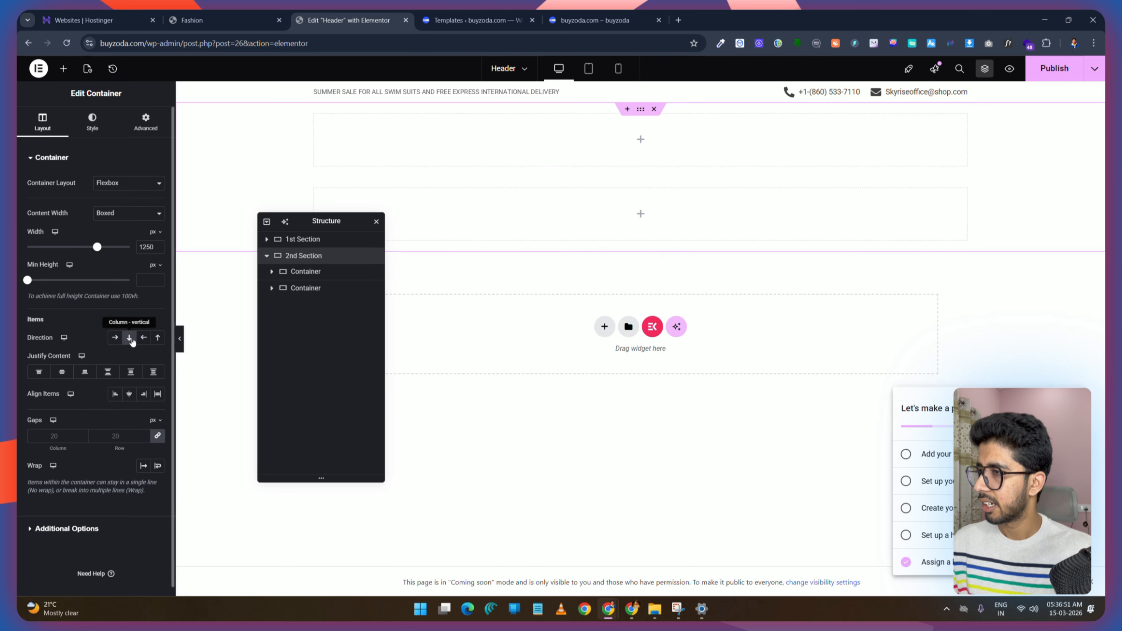
# Step: Rename the two containers up-Container and down-Container
pyautogui.doubleClick(298, 272)
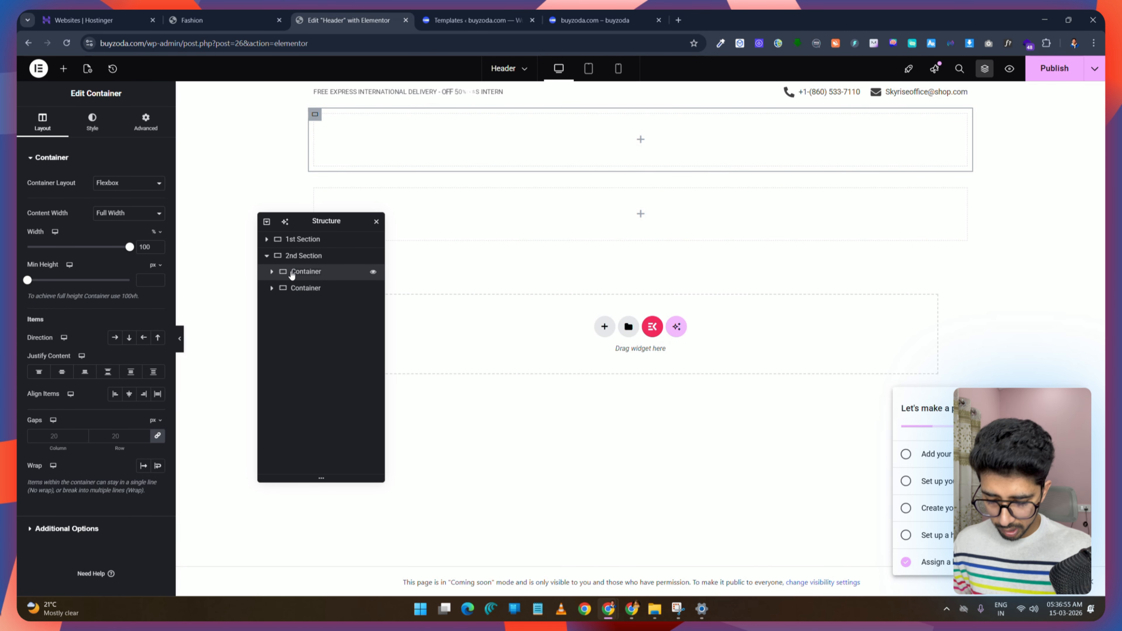
pyautogui.write('up')
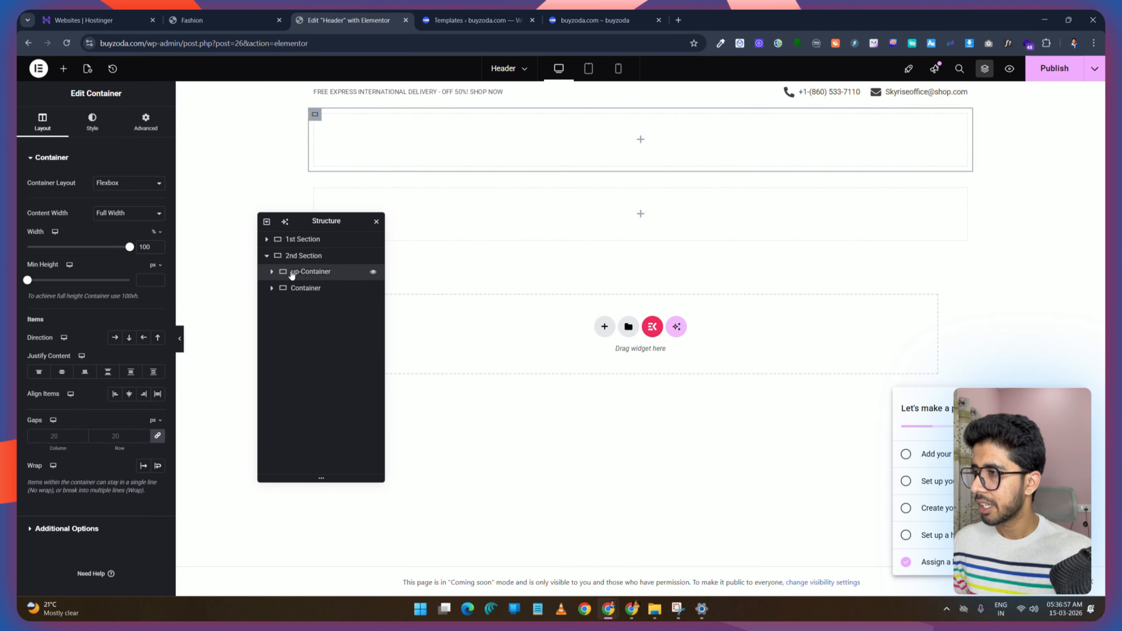
pyautogui.doubleClick(293, 290)
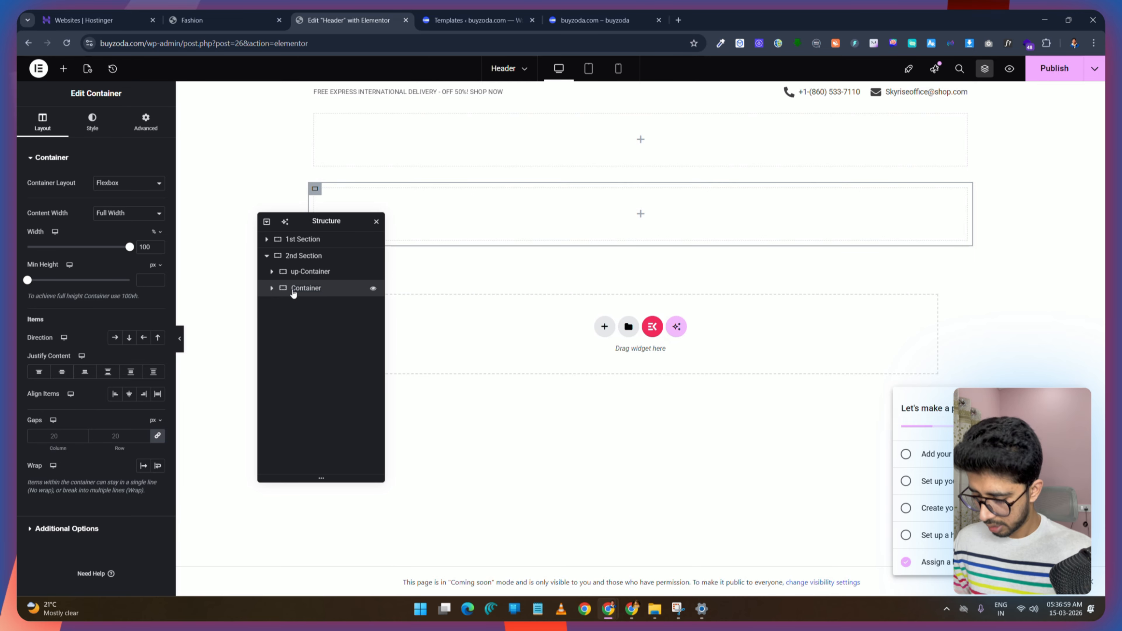
pyautogui.write('down-')
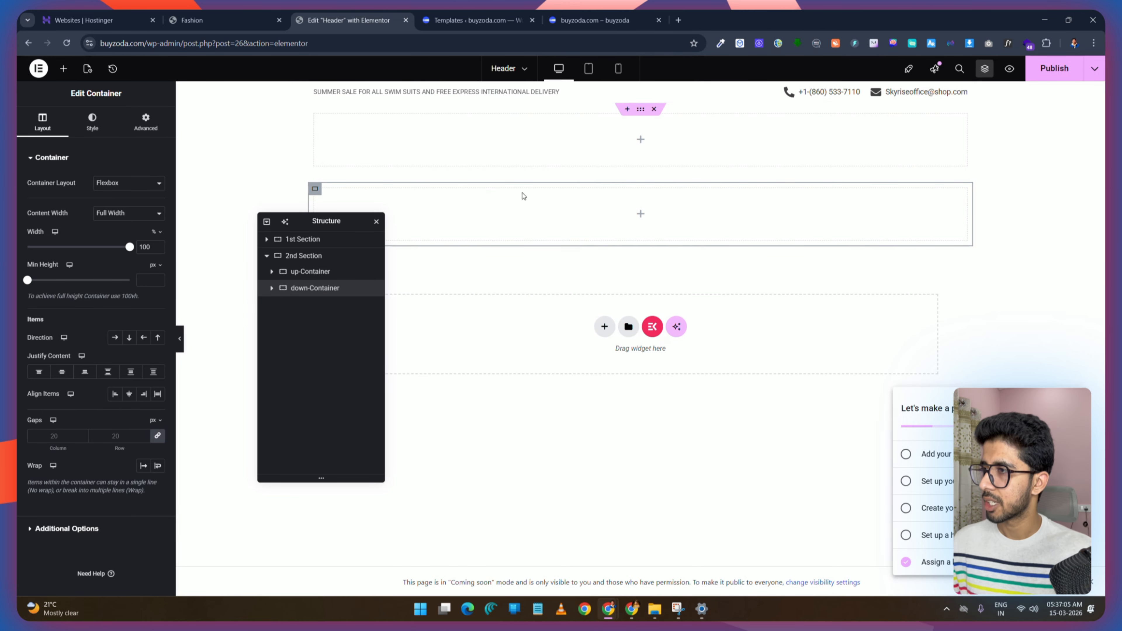
# Step: Unlink the 2nd Section's gaps, setting the column gap to 1 and the row gap to 0
pyautogui.click(304, 257)
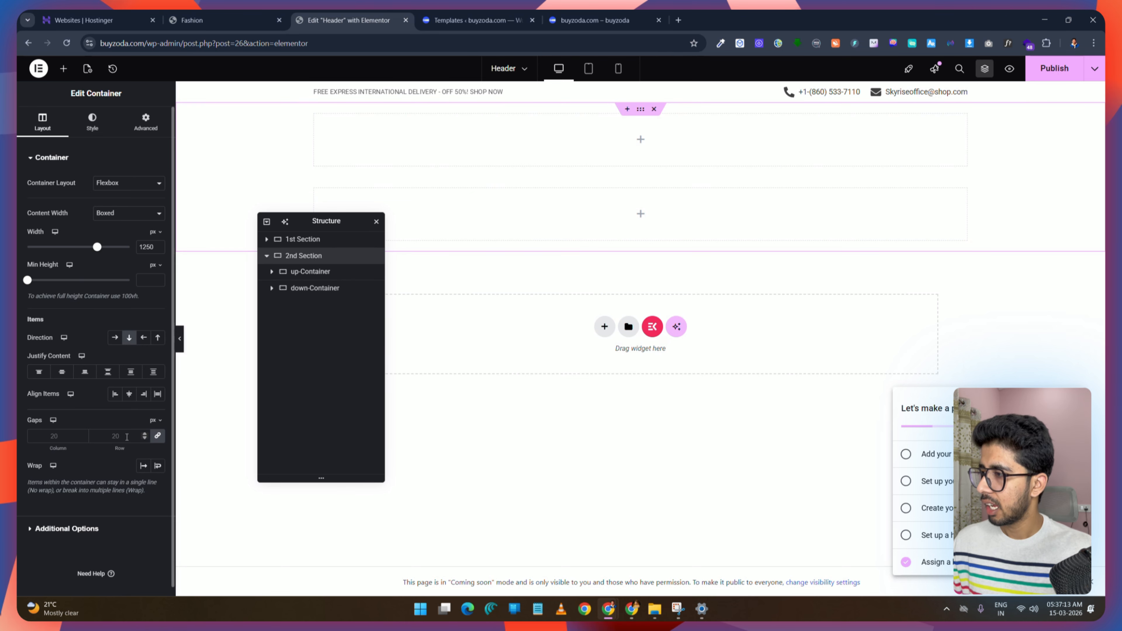
pyautogui.click(146, 434)
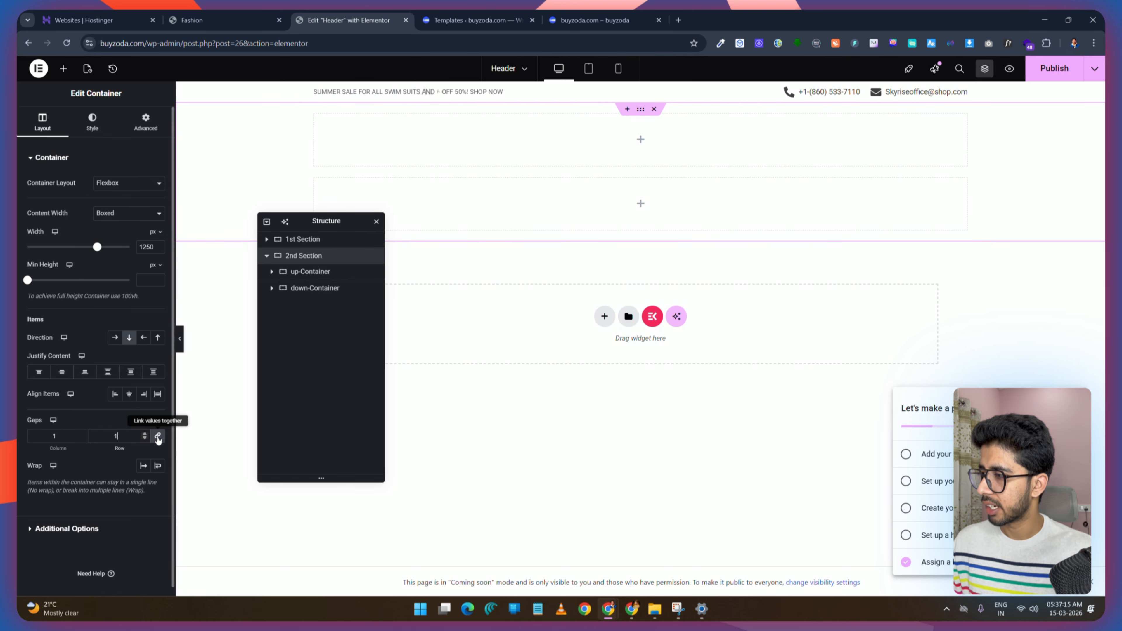
pyautogui.click(158, 438)
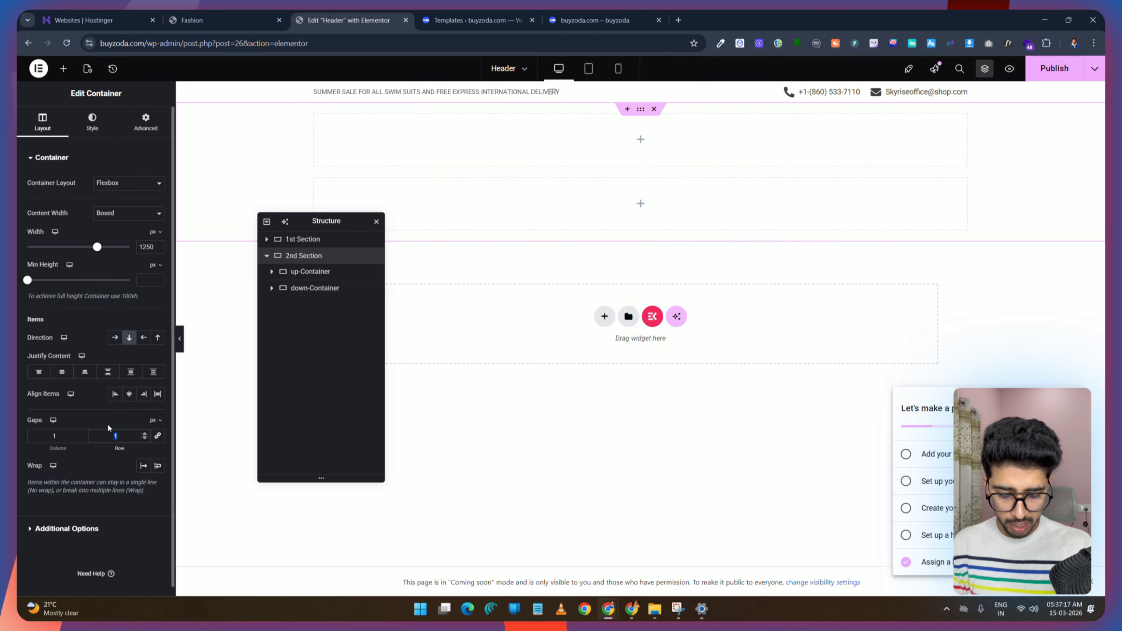
pyautogui.write('0')
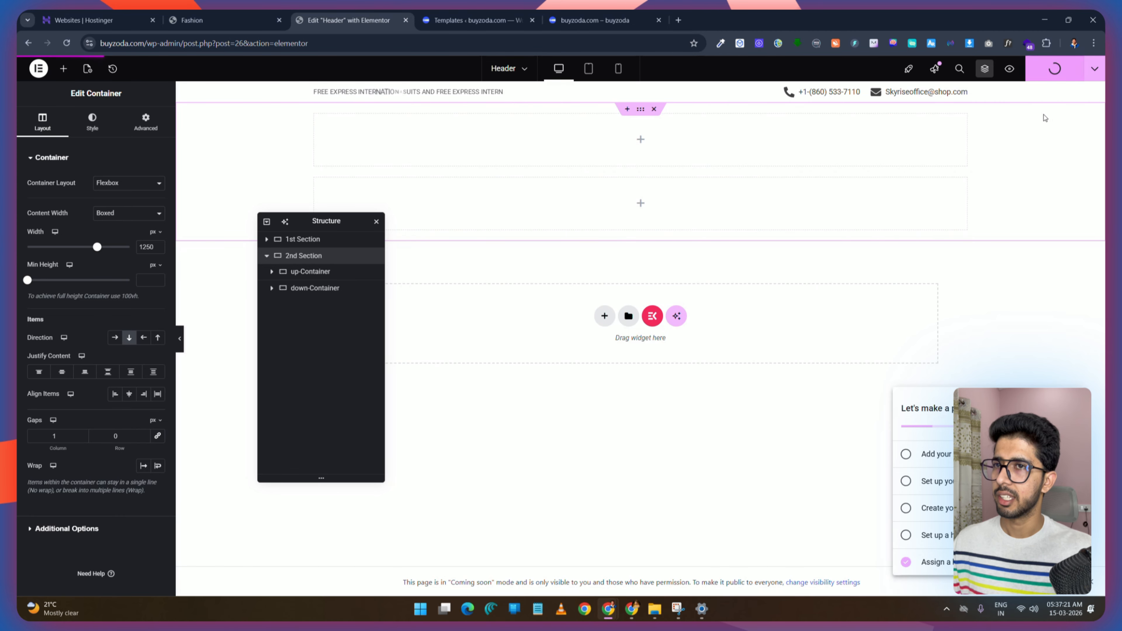
# Step: Add a new container nested inside the up-Container
pyautogui.click(192, 19)
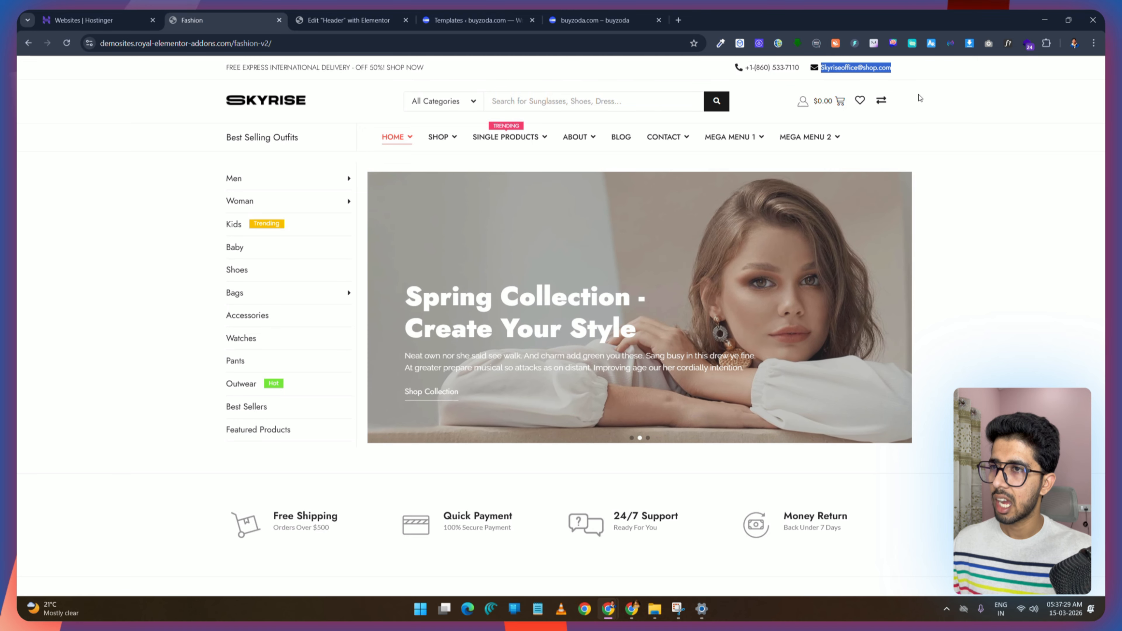
pyautogui.click(351, 14)
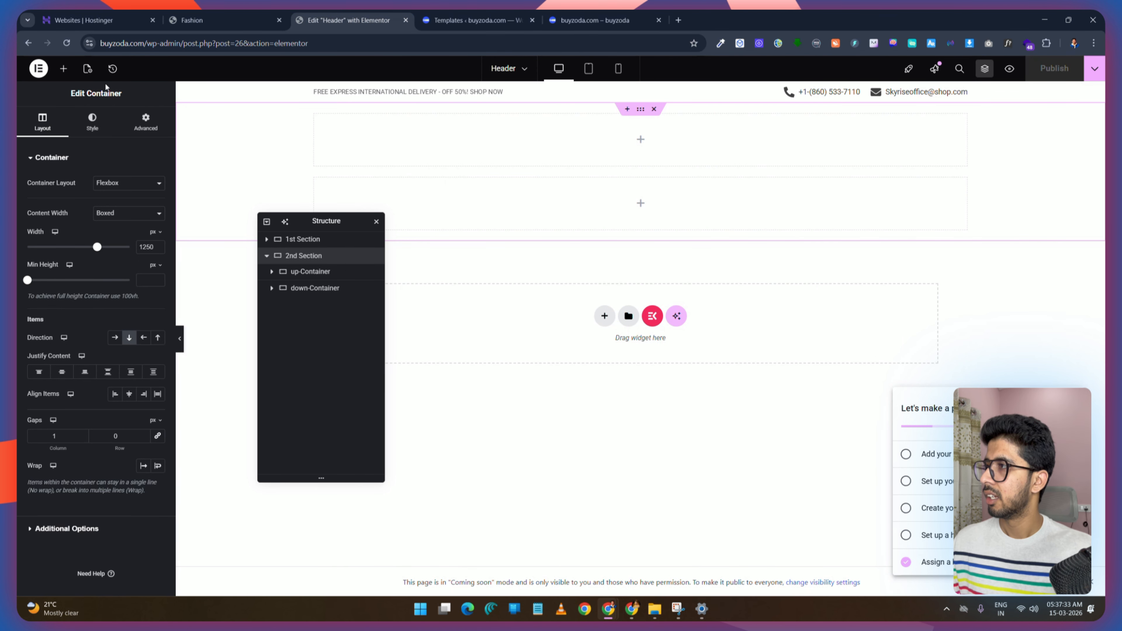
pyautogui.click(65, 70)
pyautogui.moveTo(467, 201); pyautogui.dragTo(479, 138)
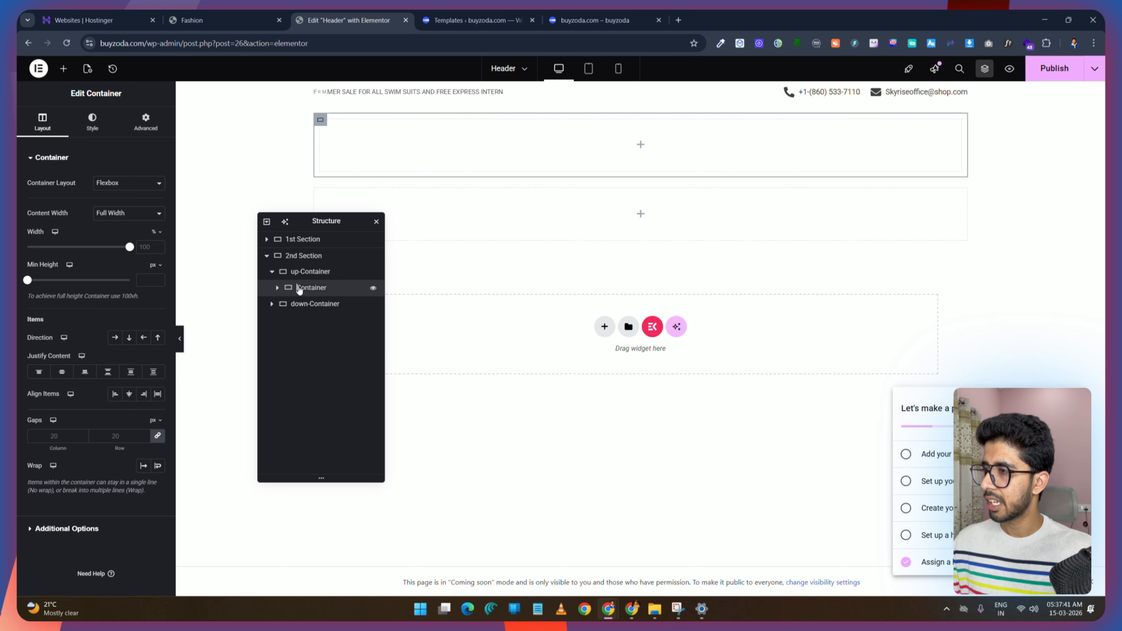
# Step: Rename the nested container left-Container, give it a 33% width, and duplicate it
pyautogui.write('eft-')
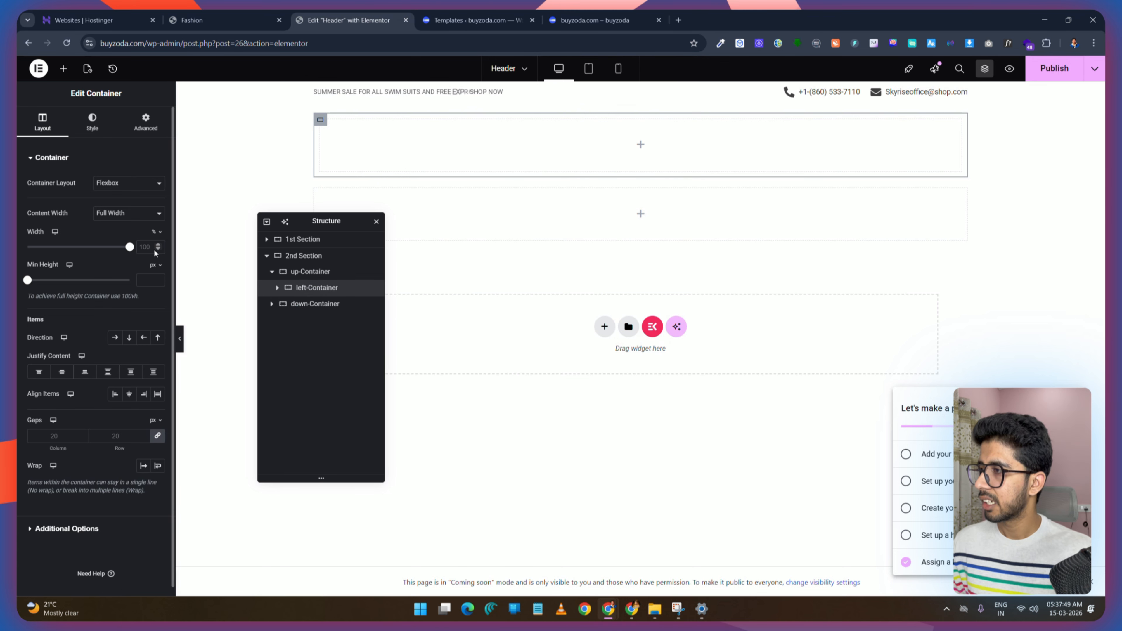
pyautogui.rightClick(313, 287)
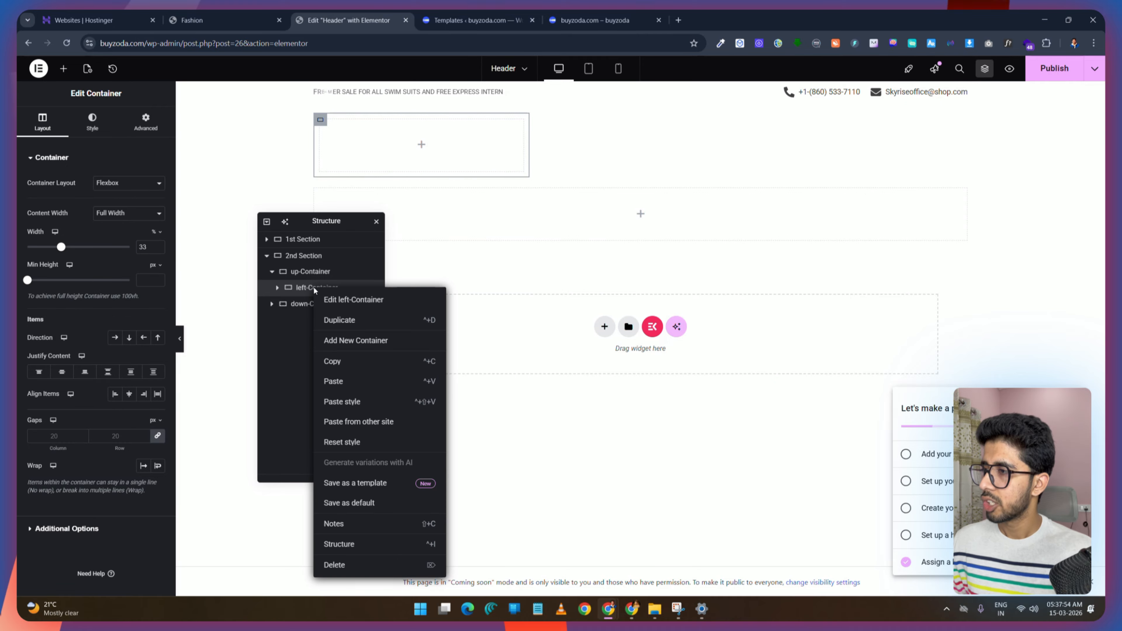
pyautogui.click(352, 321)
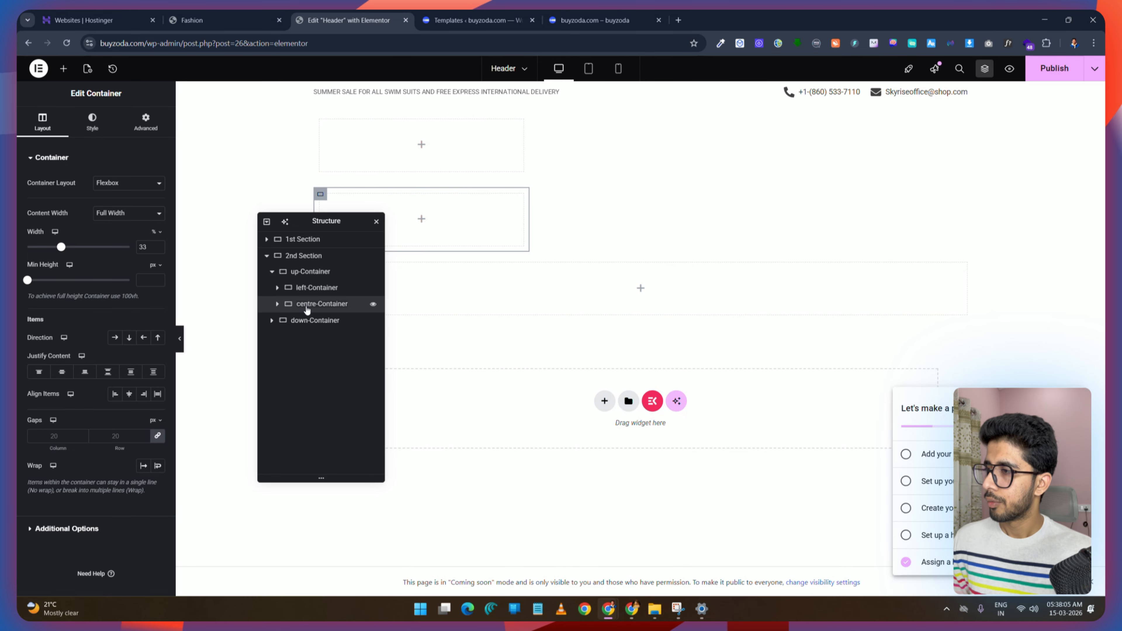
# Step: Rename the copy centre-Container, duplicate it, and rename the new copy right-Container
pyautogui.rightClick(309, 305)
pyautogui.click(333, 336)
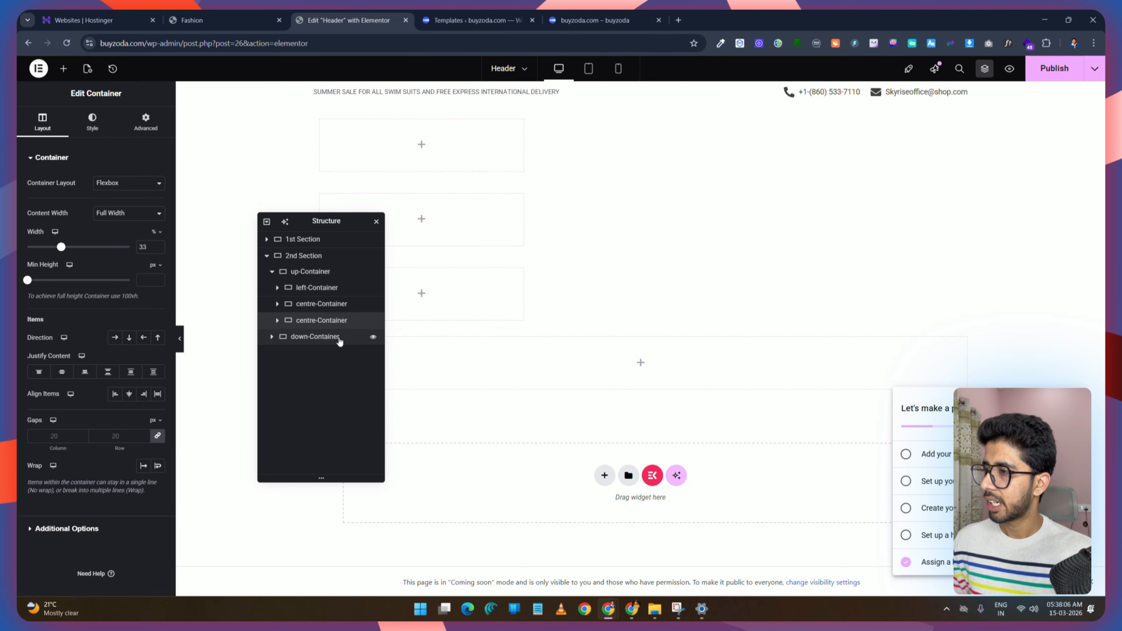
pyautogui.doubleClick(316, 321)
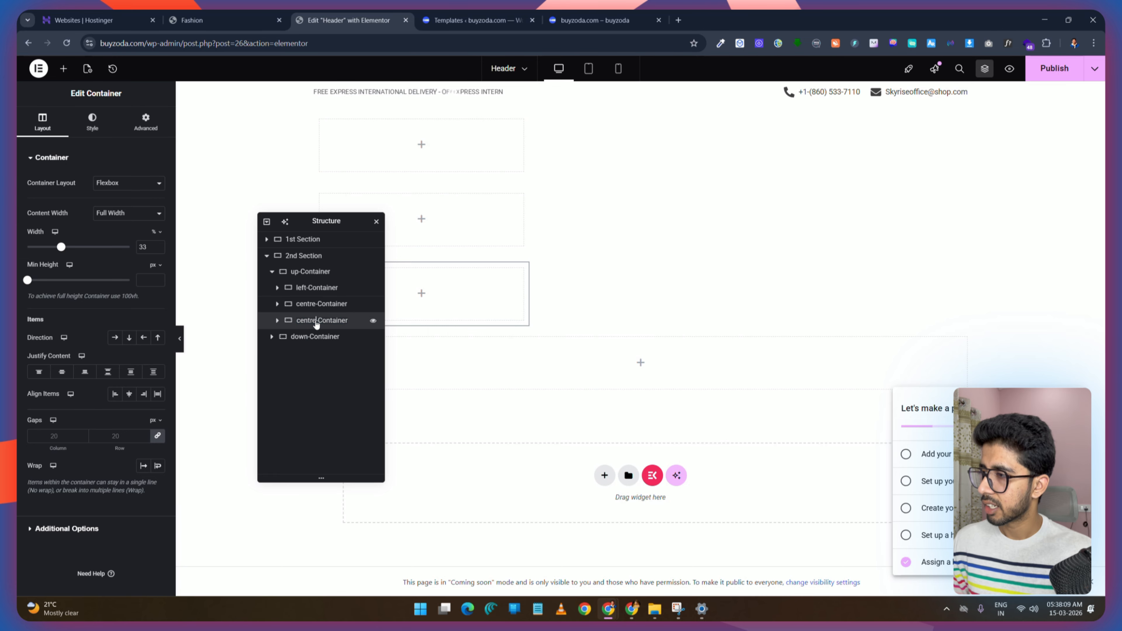
# Step: Set the up-Container's direction to horizontal row so the three containers sit side by side
pyautogui.click(315, 277)
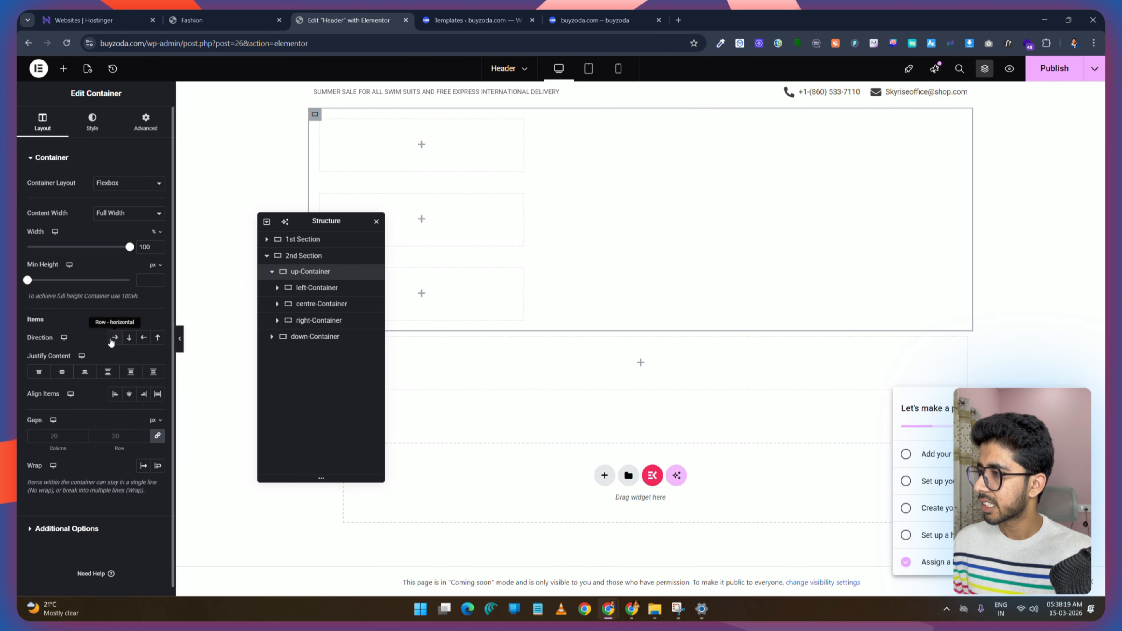
pyautogui.click(116, 339)
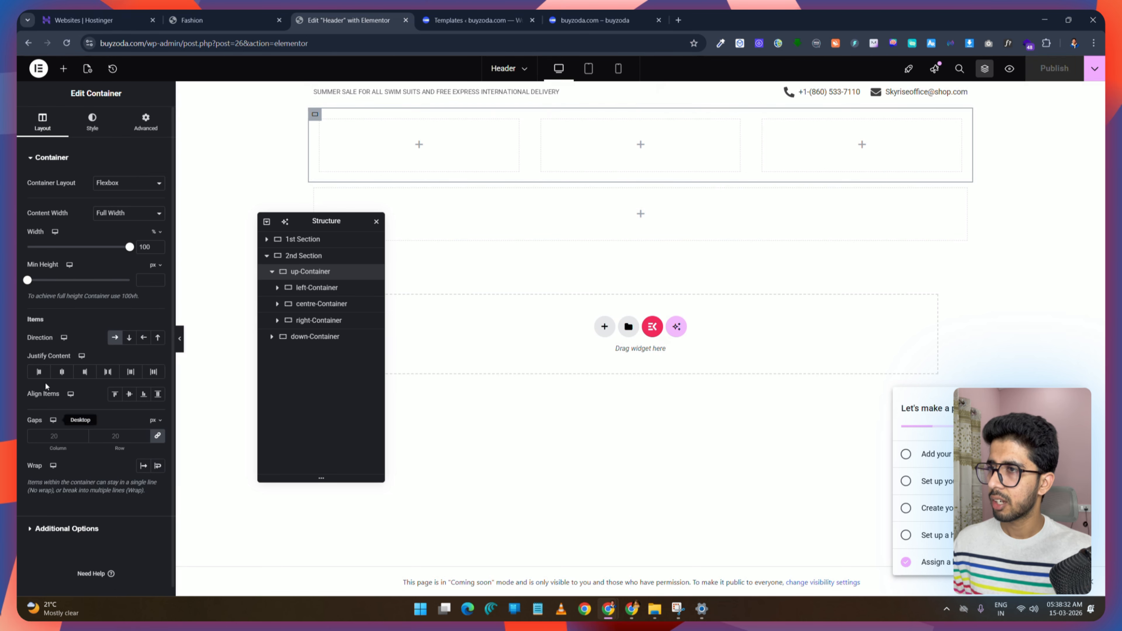
# Step: Switch the template's page layout to Elementor Full Width and publish the changes
pyautogui.click(88, 69)
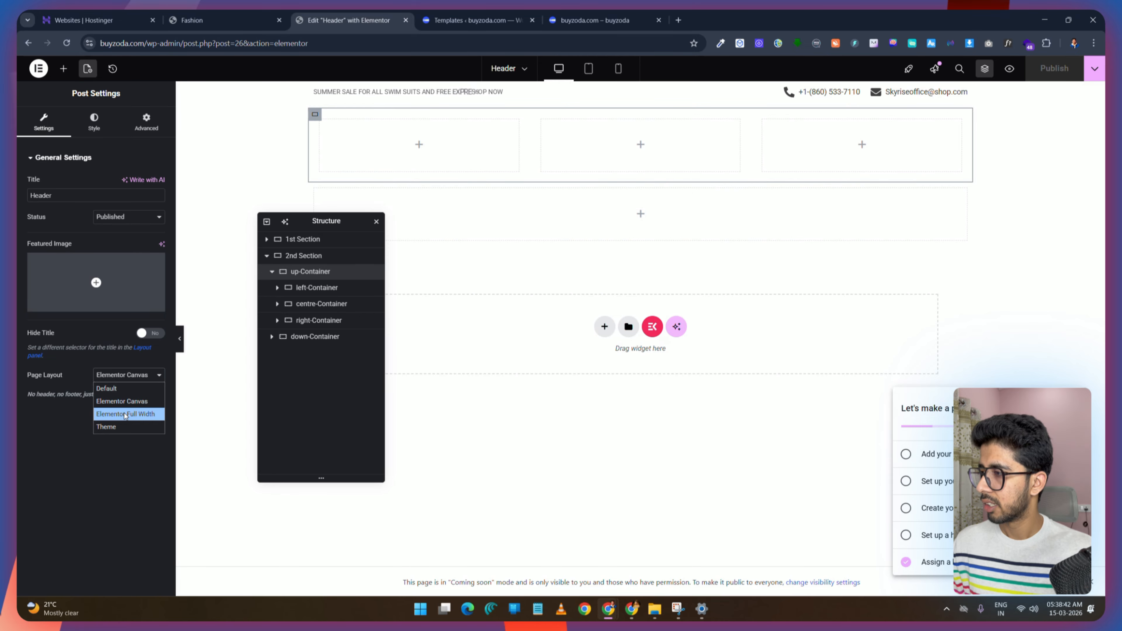
pyautogui.click(125, 414)
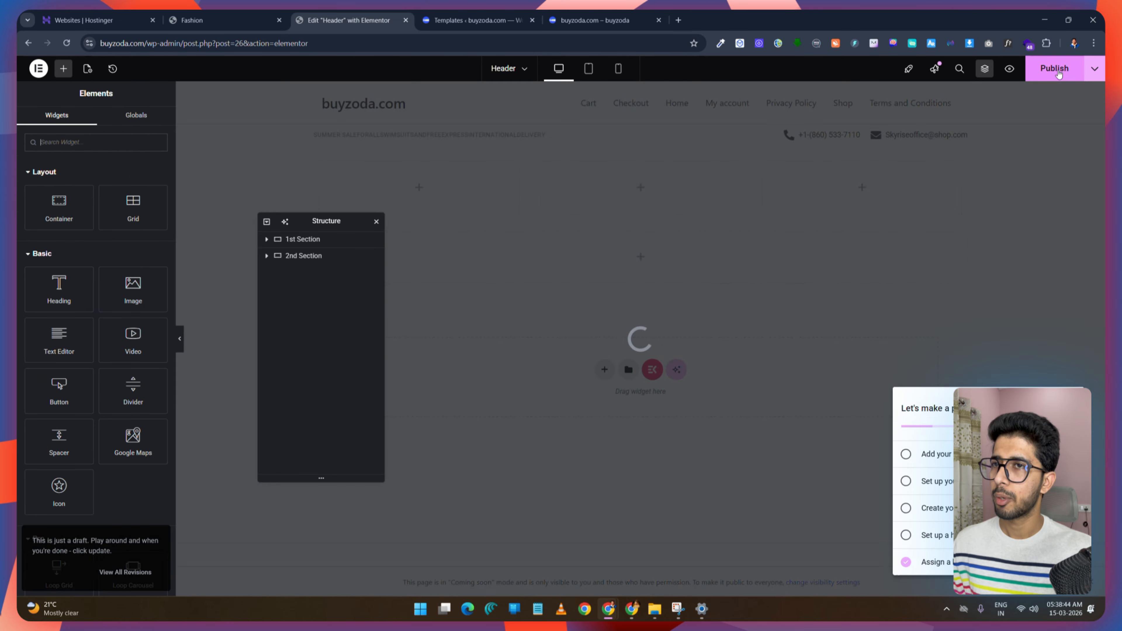
pyautogui.click(1059, 73)
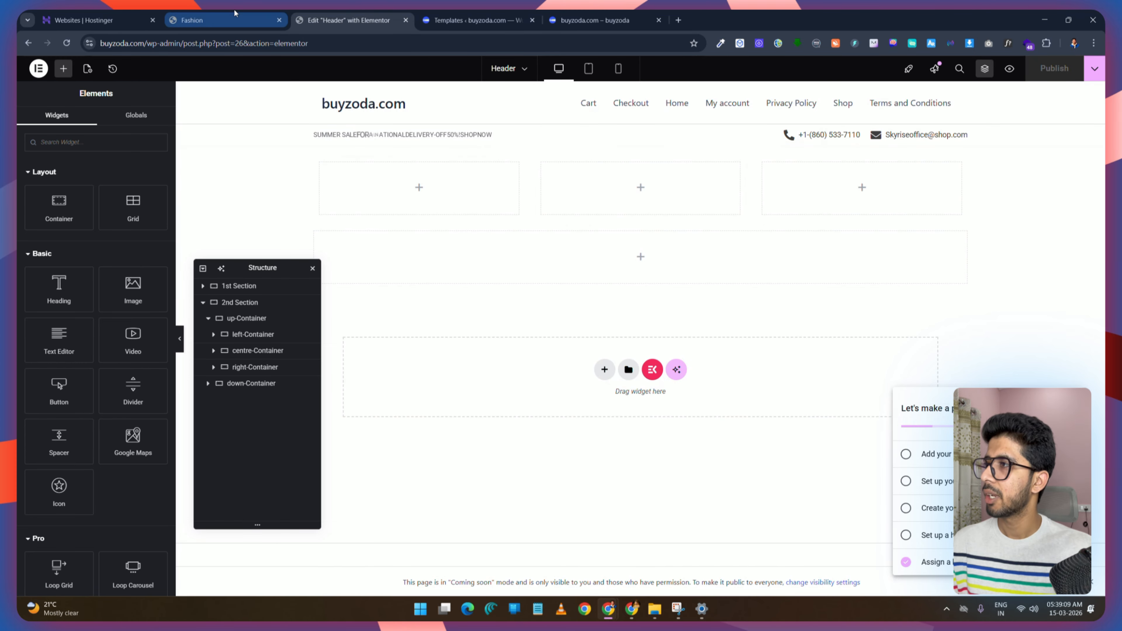
# Step: Add an Image widget to the left-Container at Full resolution showing the Logo final image from the media library
pyautogui.click(235, 14)
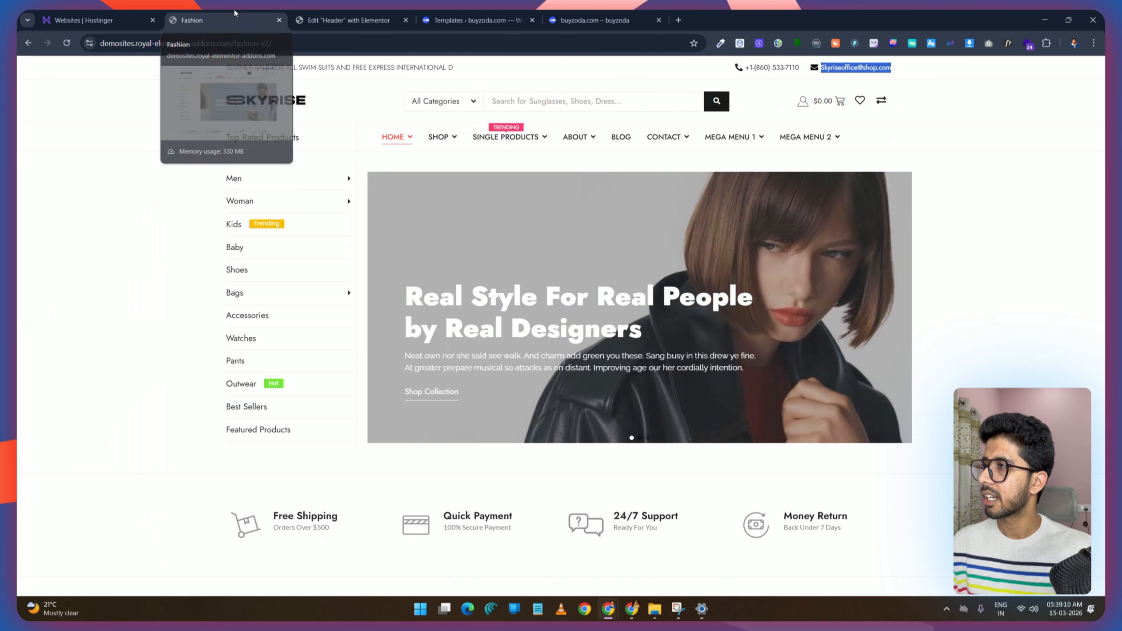
pyautogui.click(330, 14)
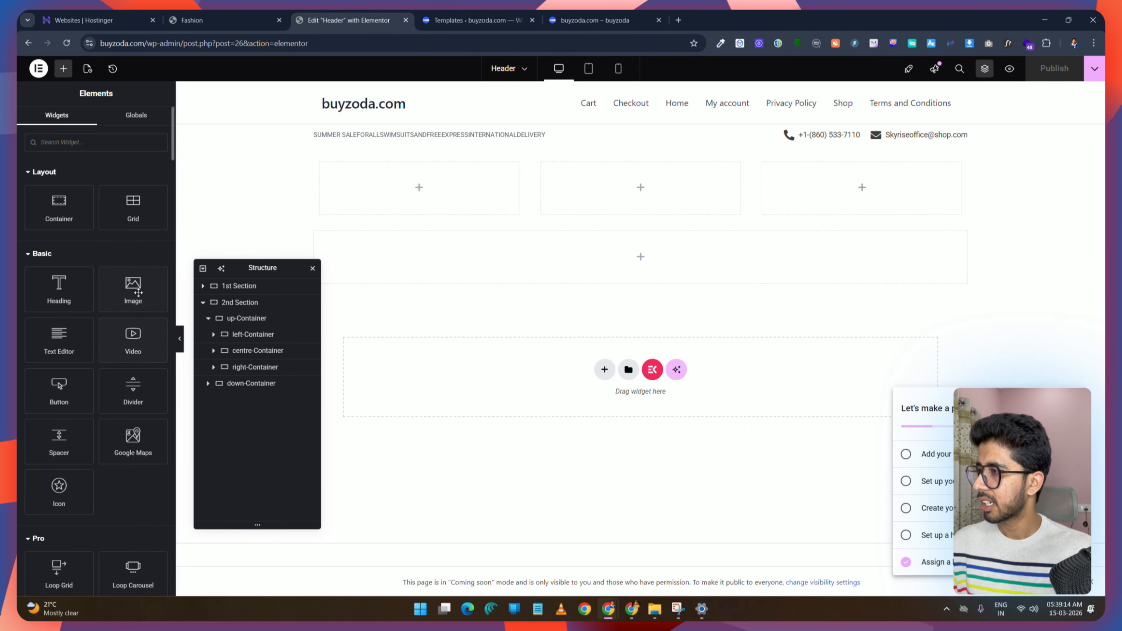
pyautogui.moveTo(139, 293); pyautogui.dragTo(443, 198)
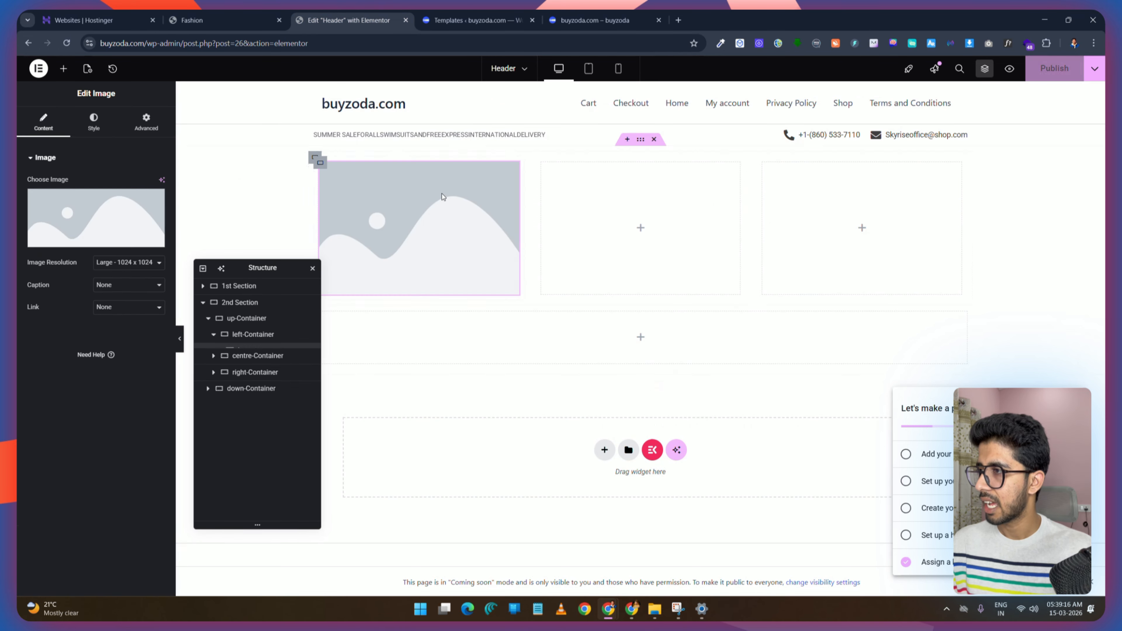
pyautogui.click(140, 265)
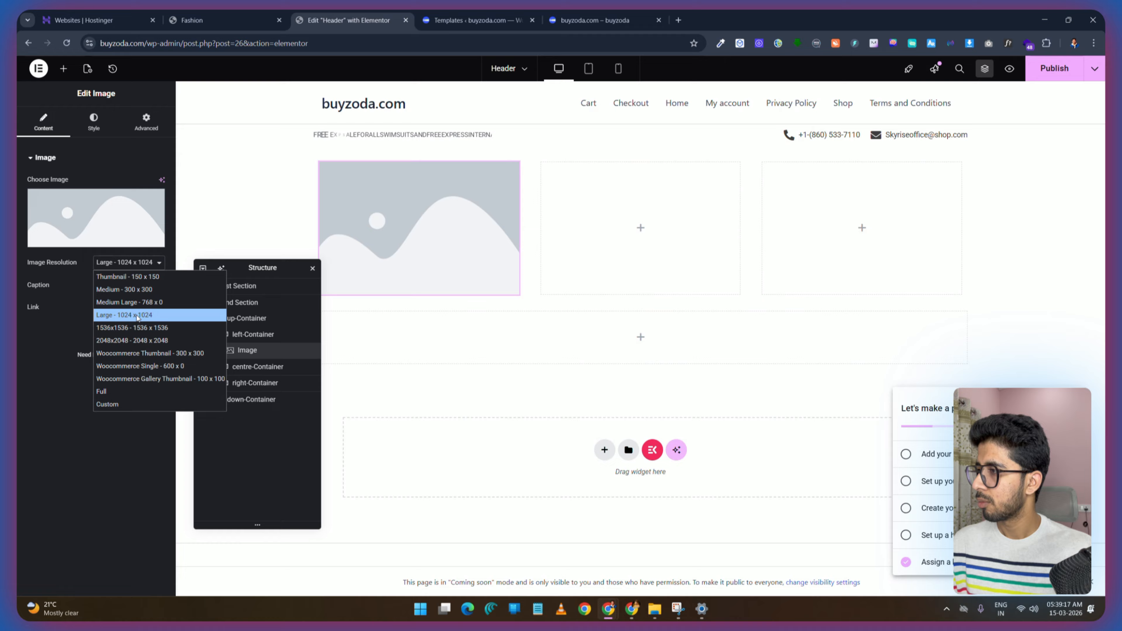
pyautogui.click(132, 391)
pyautogui.click(90, 235)
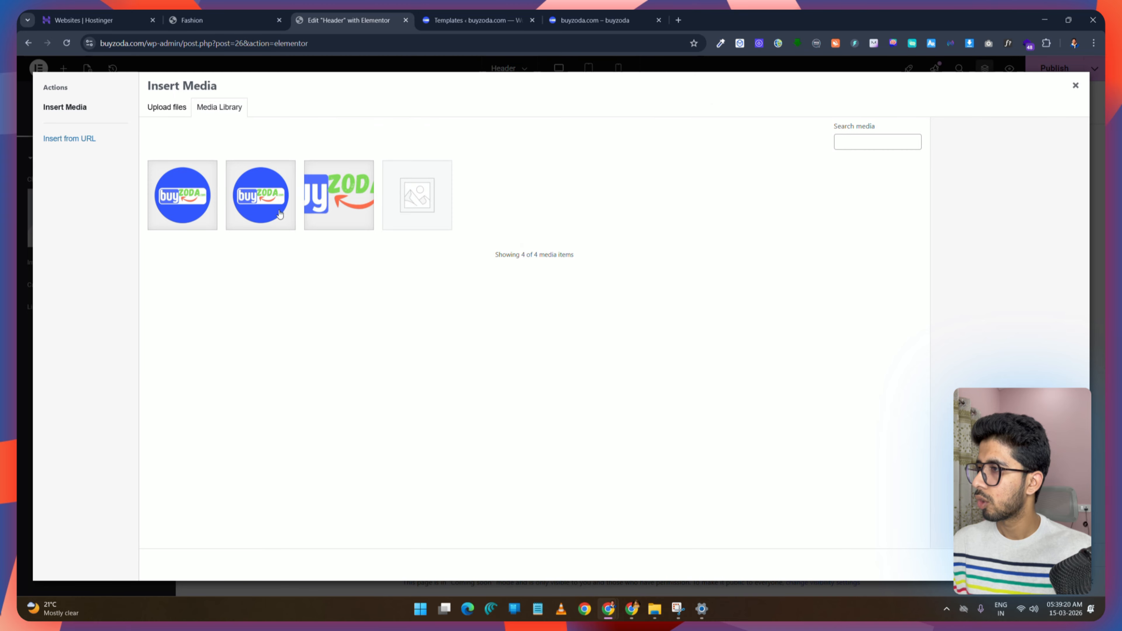
pyautogui.click(339, 197)
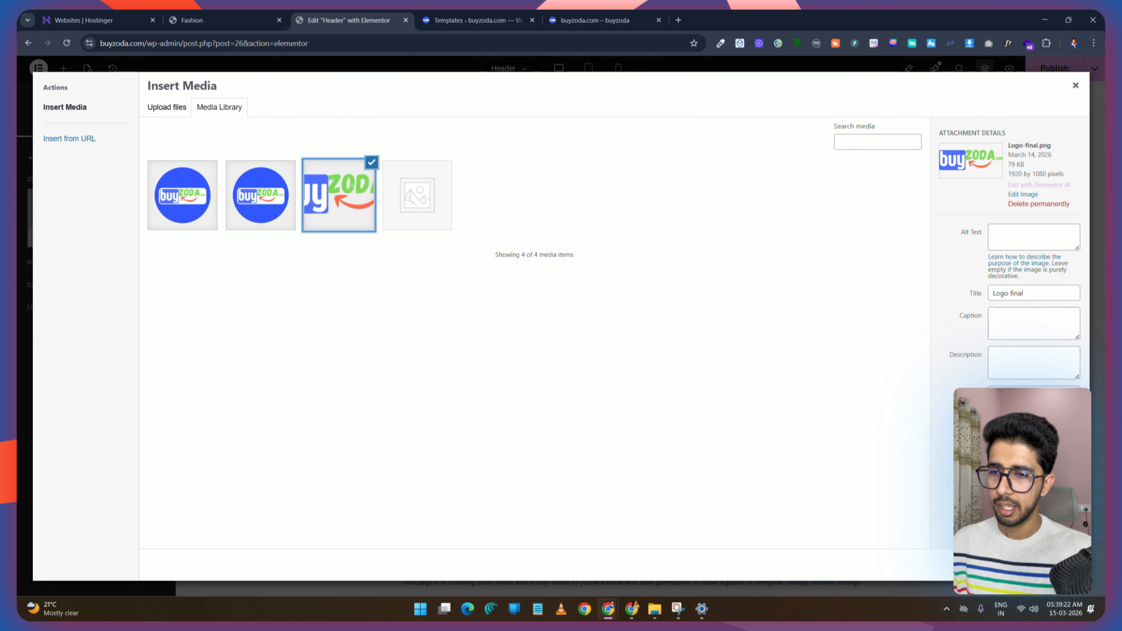
pyautogui.click(1066, 565)
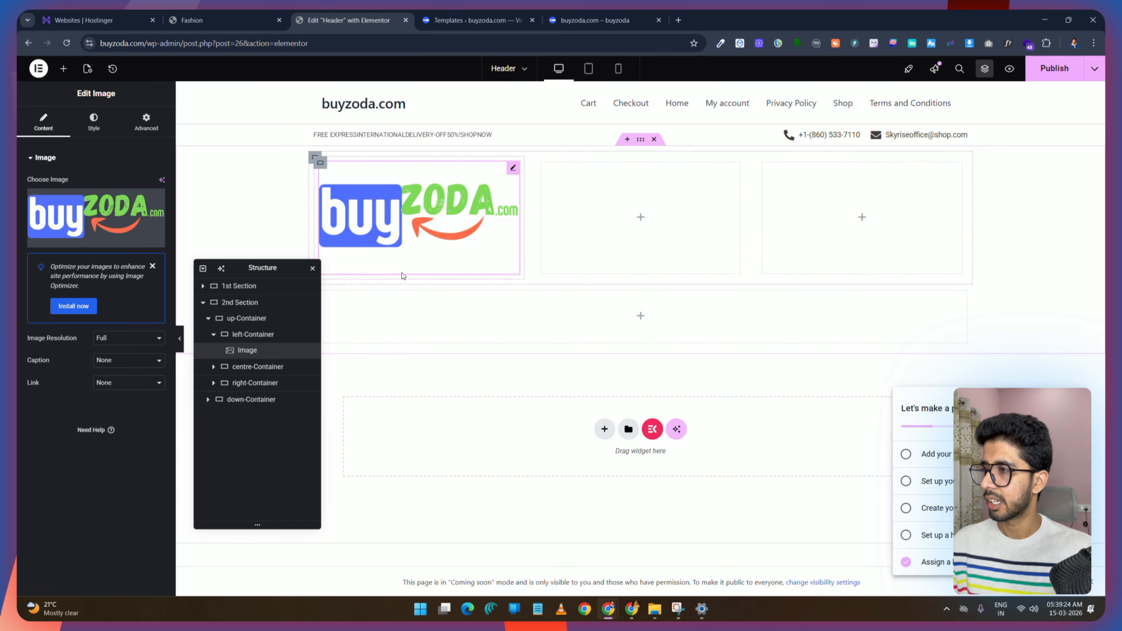
# Step: Examine the demo header's category dropdown and search bar, returning to the editor's widget panel
pyautogui.click(192, 19)
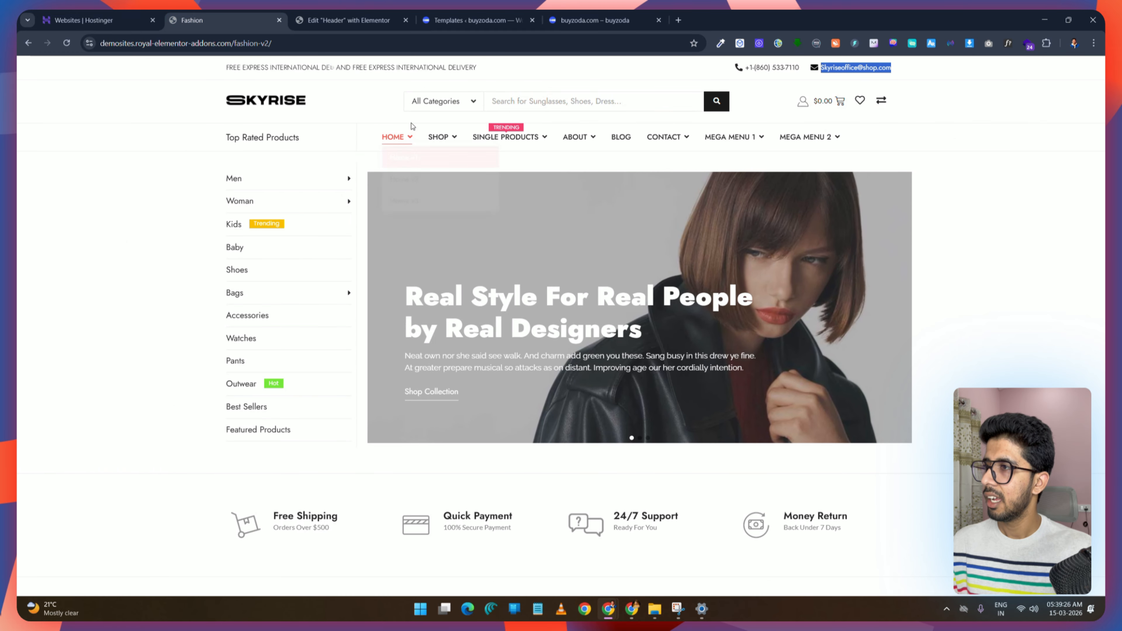
pyautogui.click(452, 105)
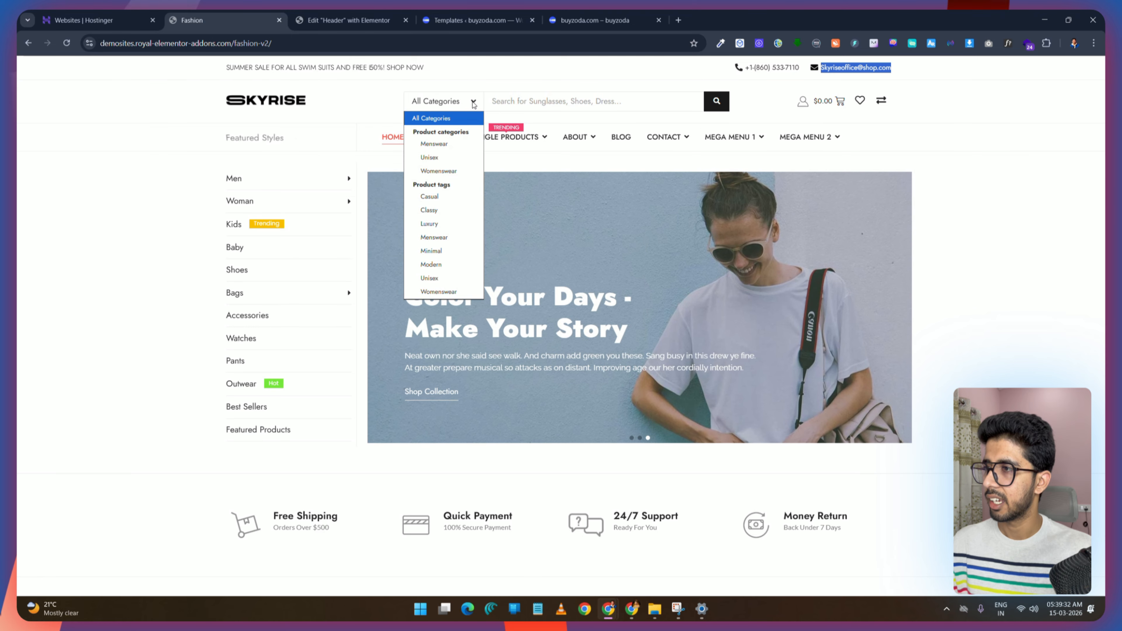
pyautogui.click(353, 20)
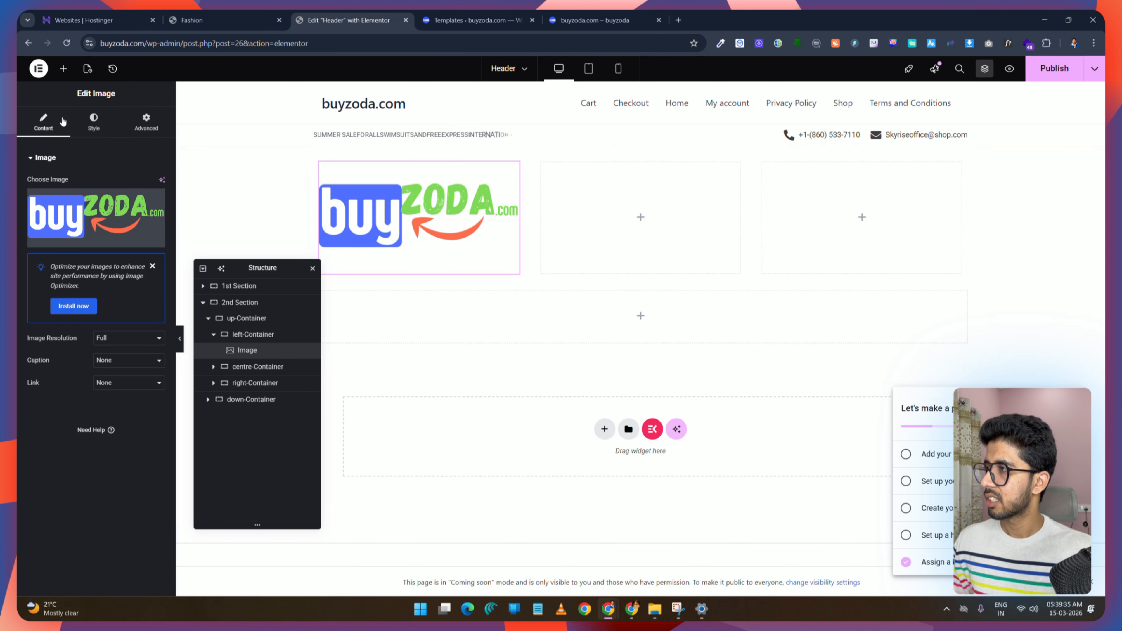
pyautogui.click(64, 69)
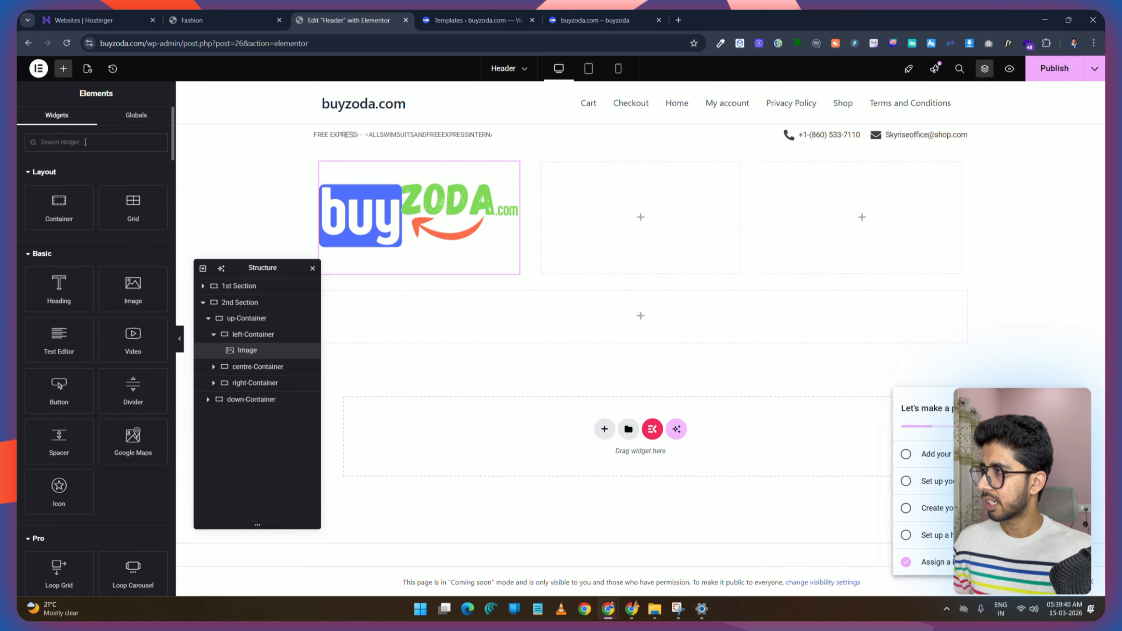
# Step: Add a Search widget to the centre-Container
pyautogui.scroll(-10, 86, 142)
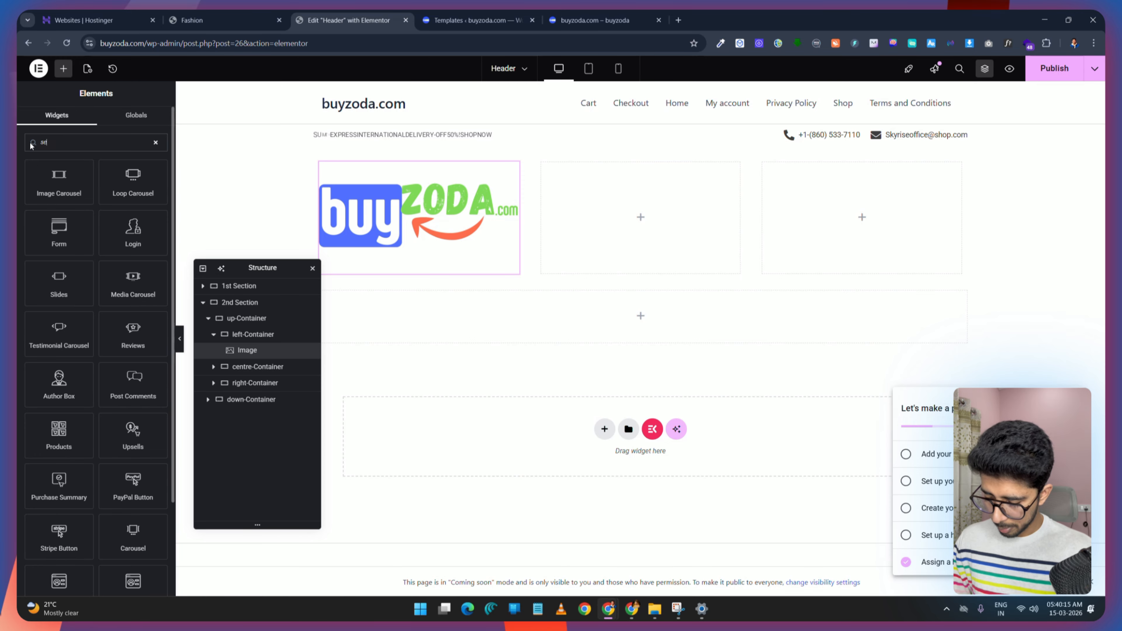
pyautogui.write('searc')
pyautogui.write('h')
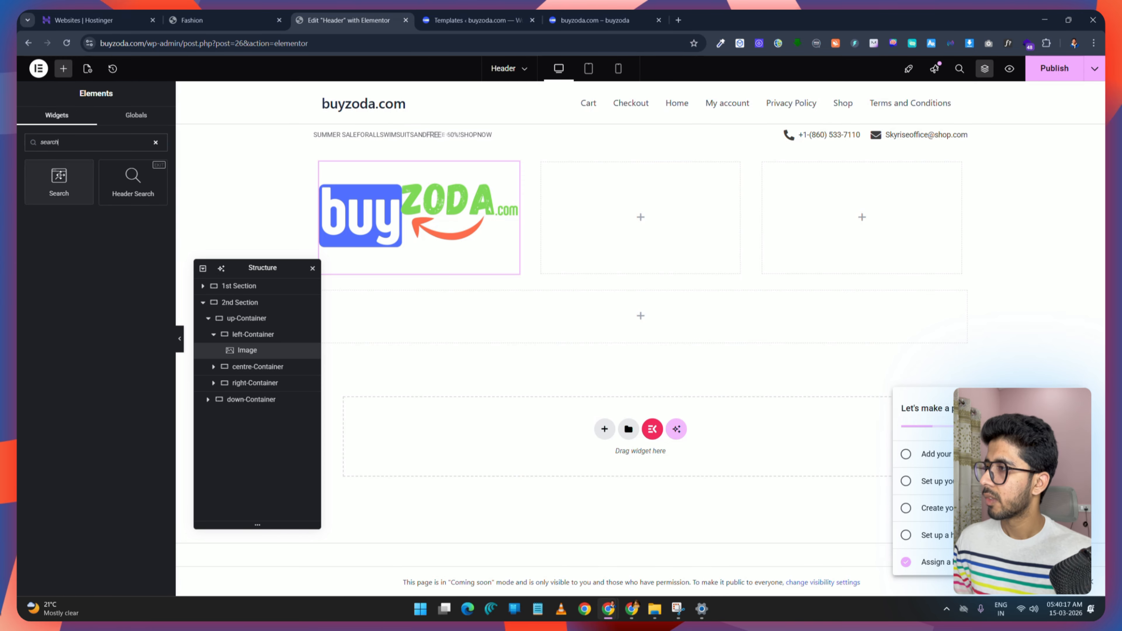
pyautogui.moveTo(58, 181); pyautogui.dragTo(602, 225)
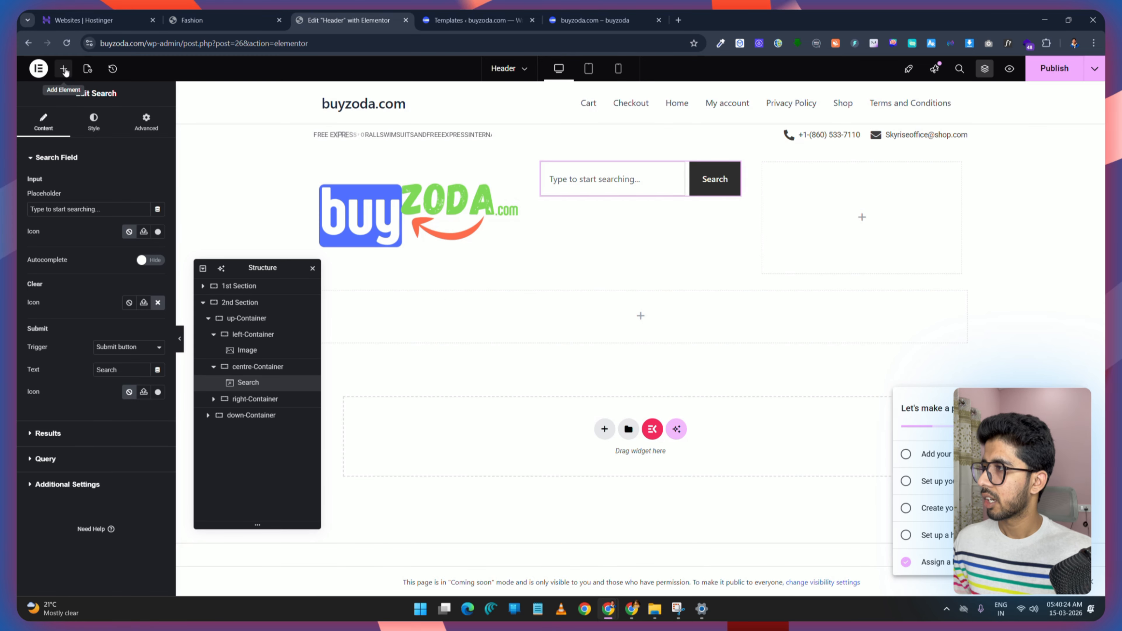
# Step: Add a Header Search widget to the centre-Container below the search bar and delete it again
pyautogui.click(64, 69)
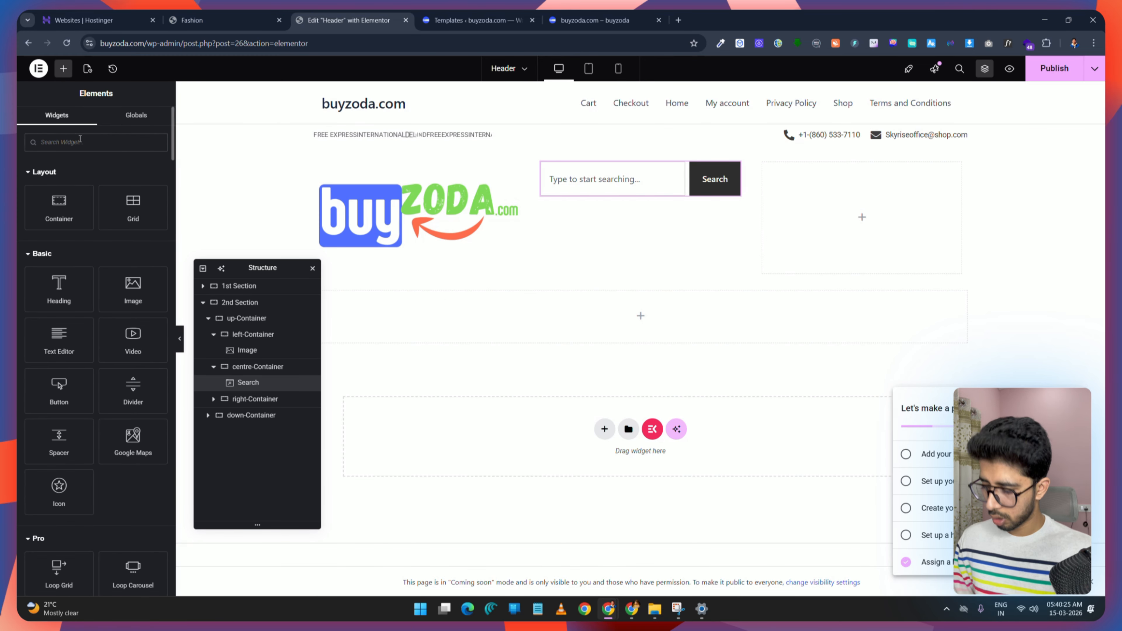
pyautogui.write('search')
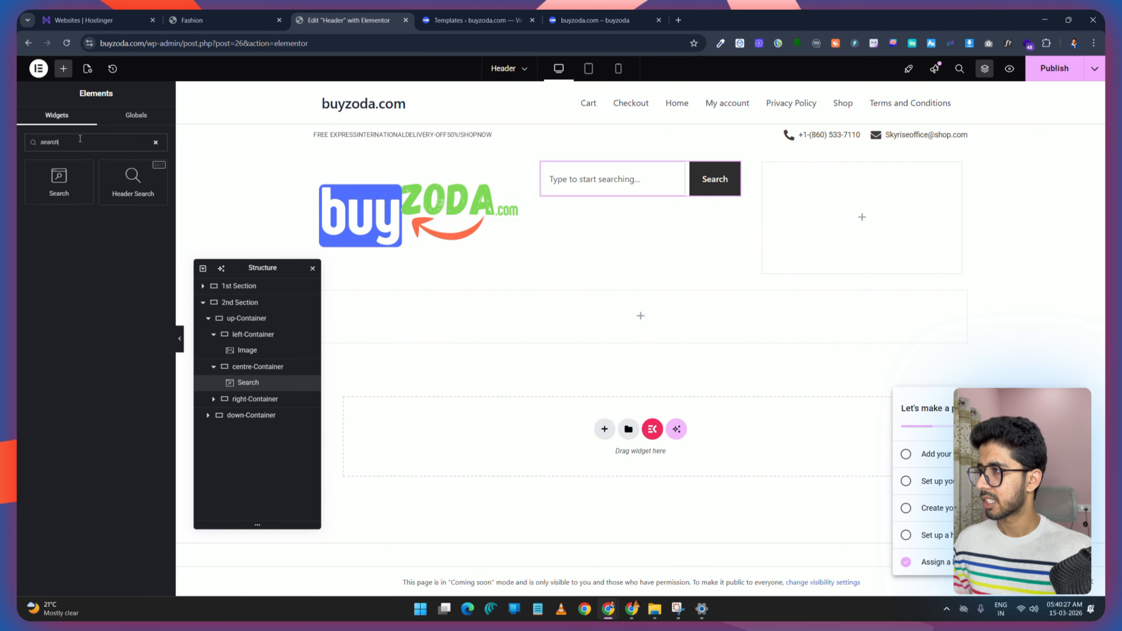
pyautogui.moveTo(268, 264); pyautogui.dragTo(644, 238)
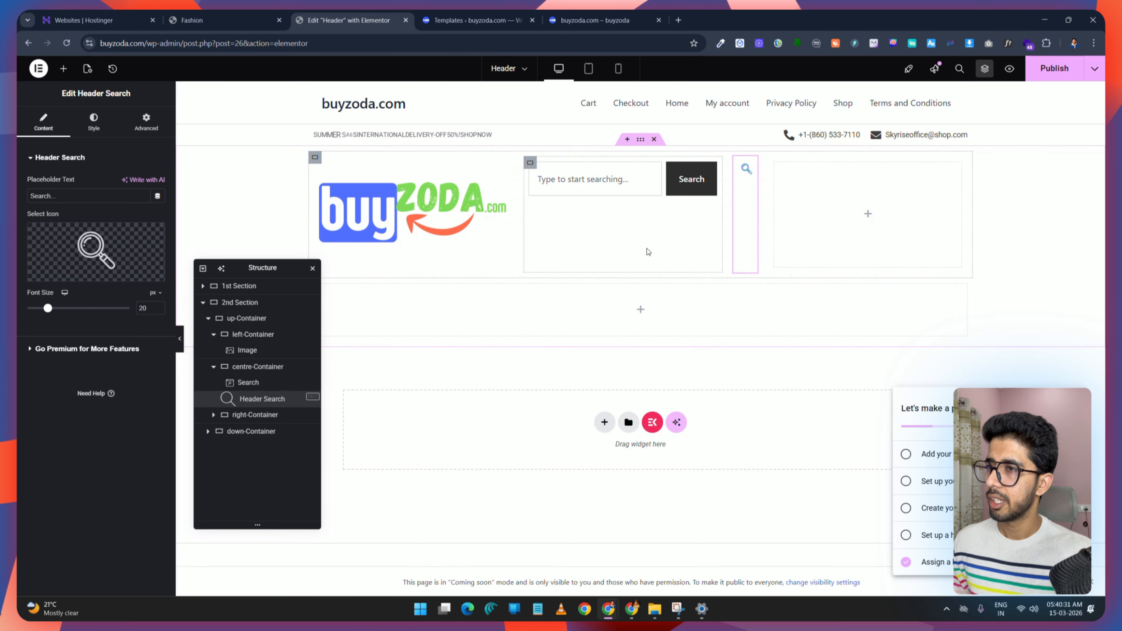
pyautogui.moveTo(751, 163); pyautogui.dragTo(634, 180)
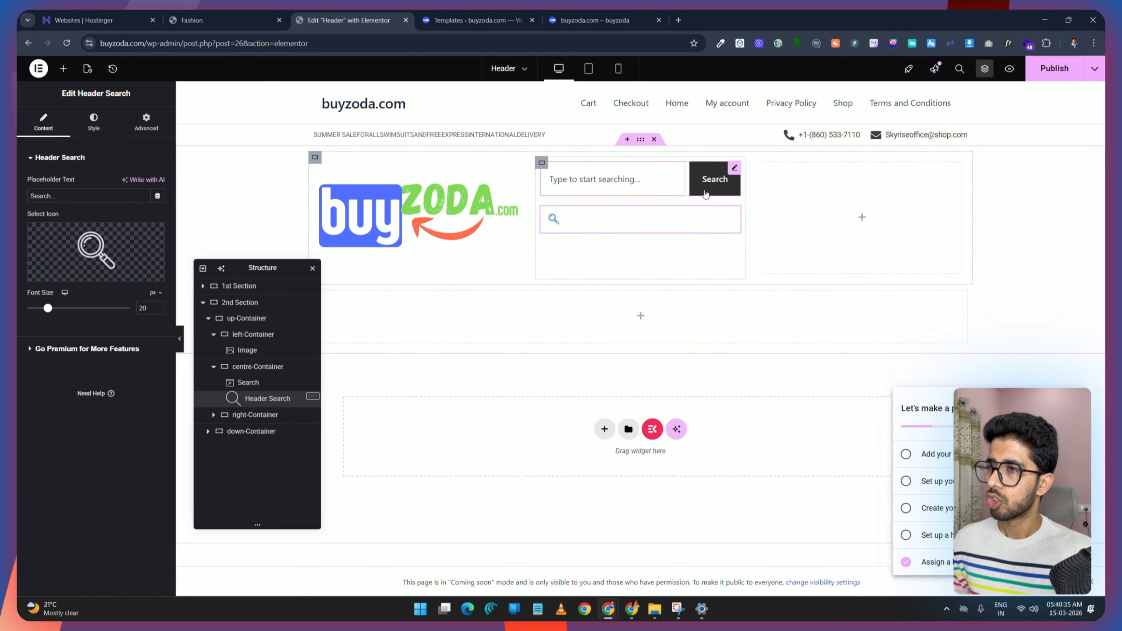
pyautogui.click(246, 21)
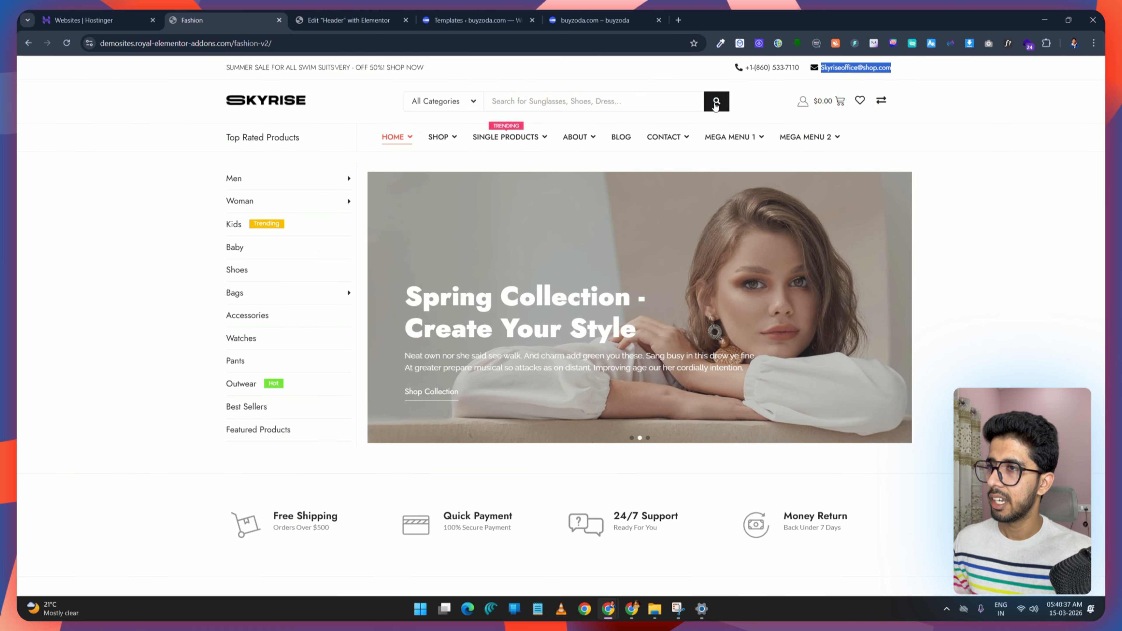
pyautogui.hotkey('ctrl', 'Tab')
pyautogui.rightClick(614, 221)
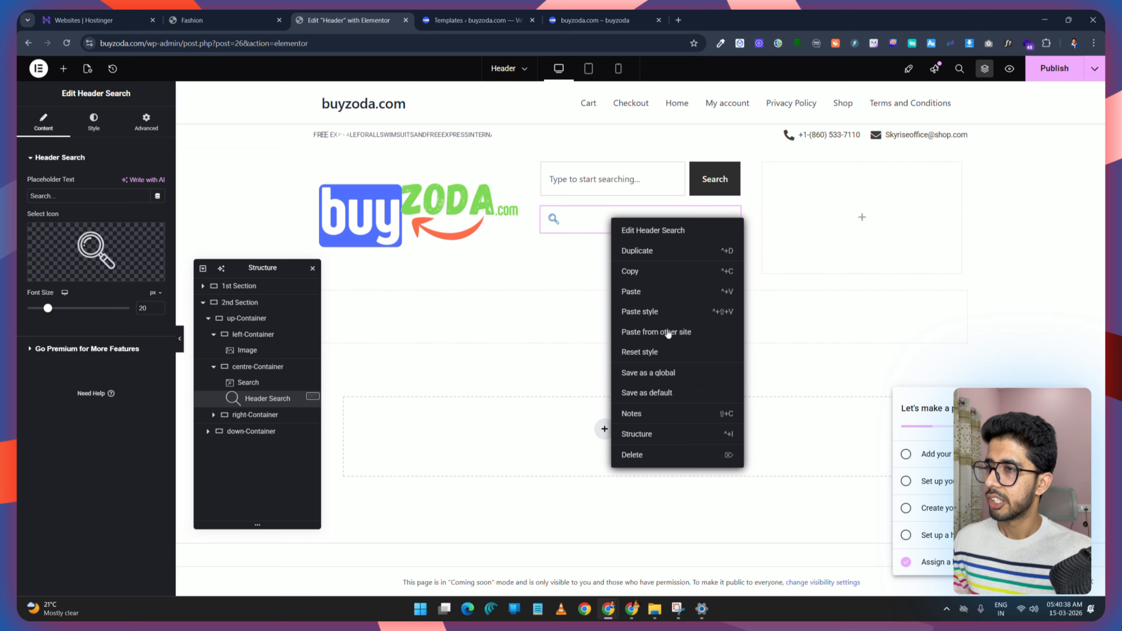
pyautogui.click(667, 460)
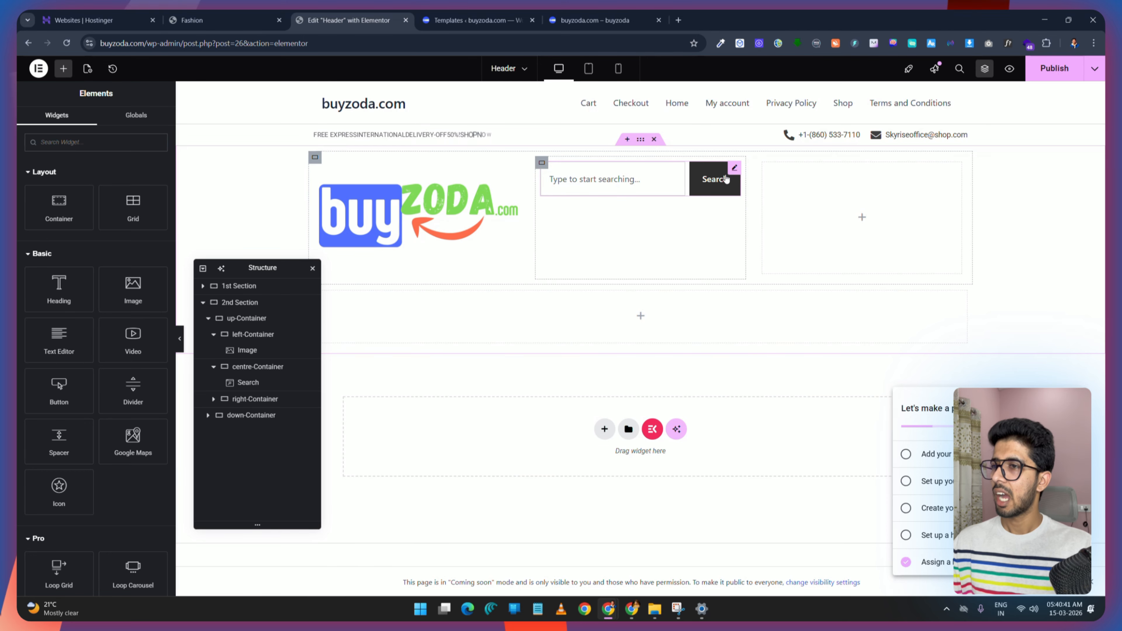
# Step: Clear the Search widget's submit button text
pyautogui.click(735, 169)
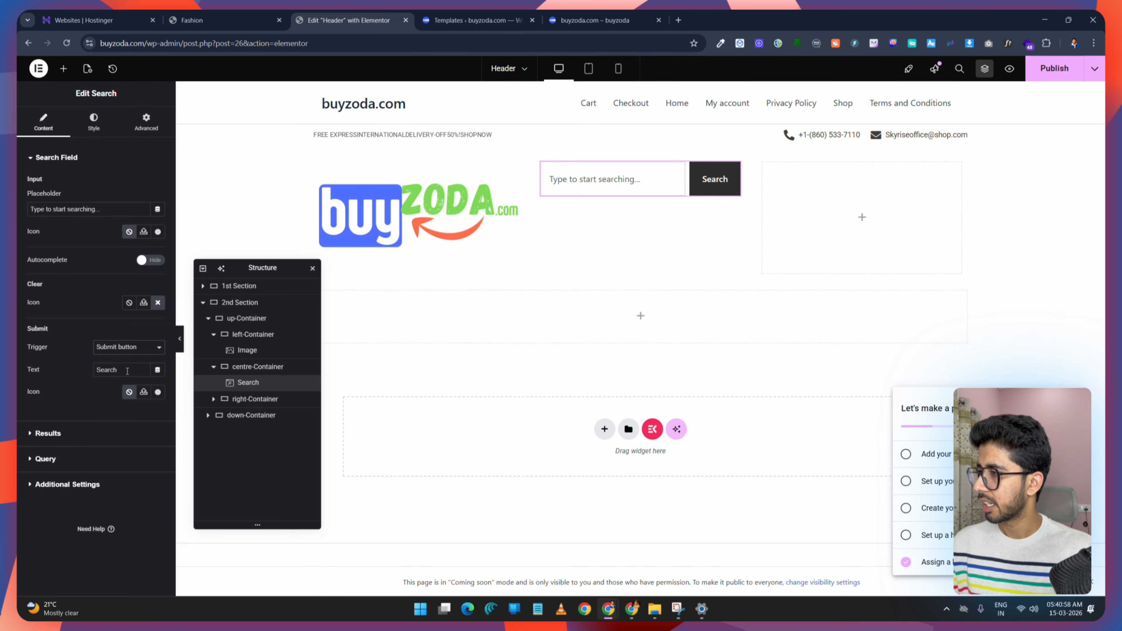
pyautogui.moveTo(118, 370); pyautogui.dragTo(88, 375)
pyautogui.press('BackSpace')
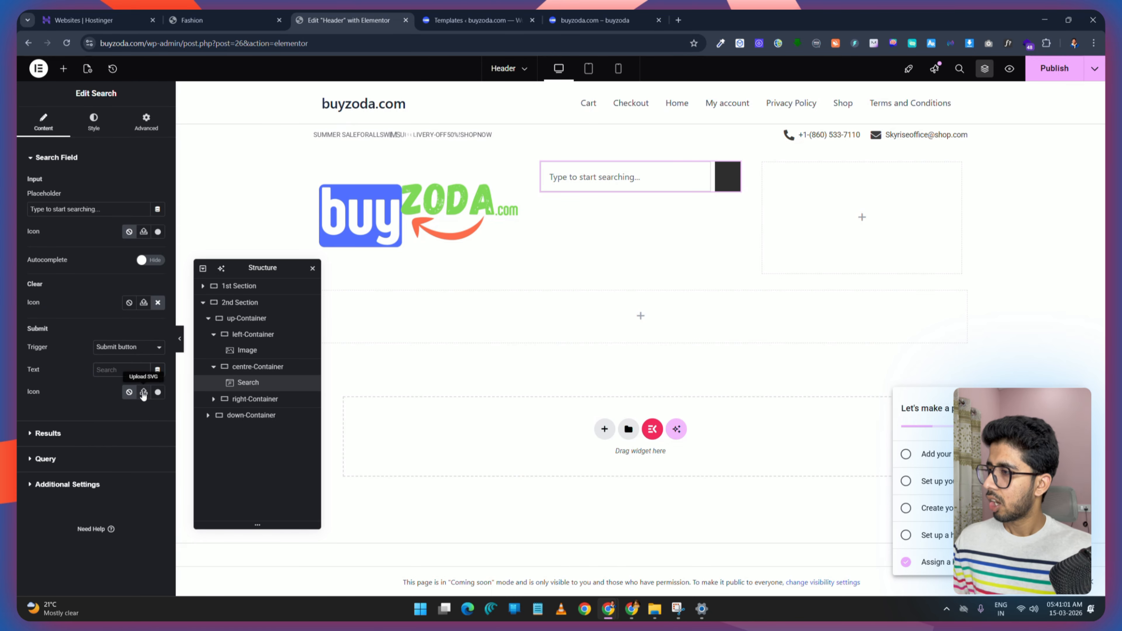
# Step: Set the Search widget's submit button icon to the Search icon from the icon library, then publish the template
pyautogui.click(158, 393)
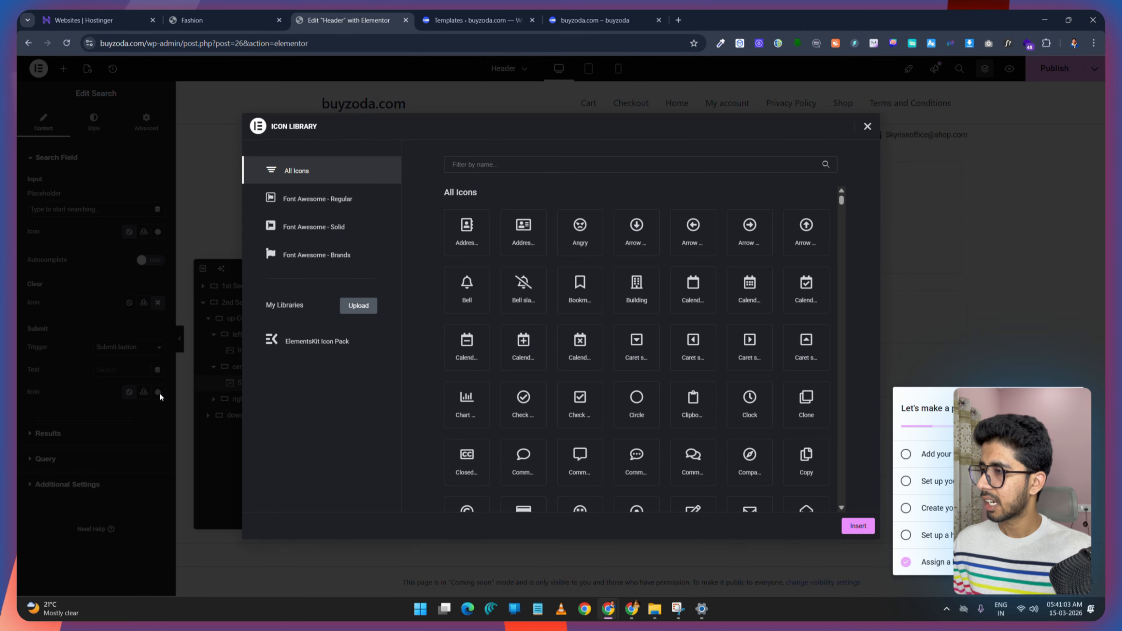
pyautogui.click(494, 171)
pyautogui.write('search')
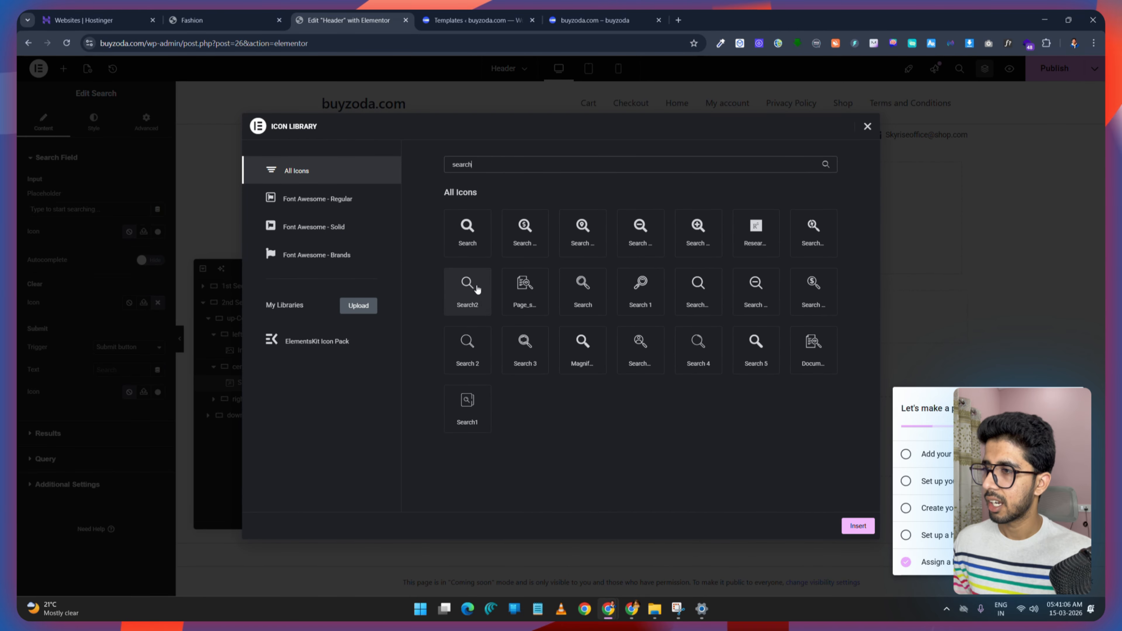
pyautogui.click(478, 234)
pyautogui.click(858, 526)
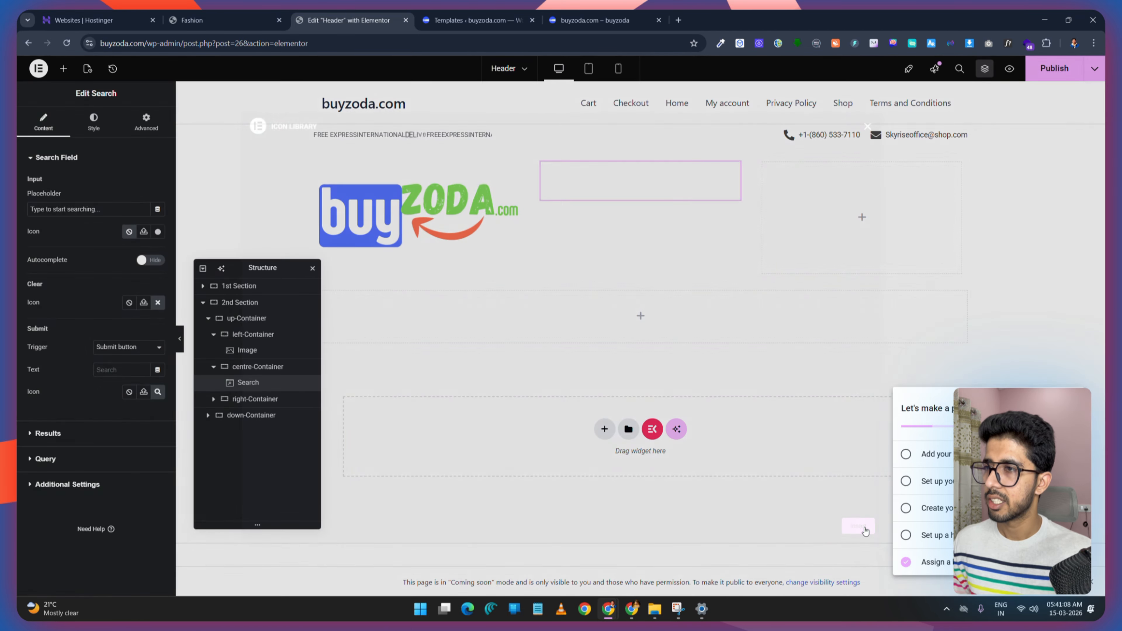
pyautogui.click(1054, 70)
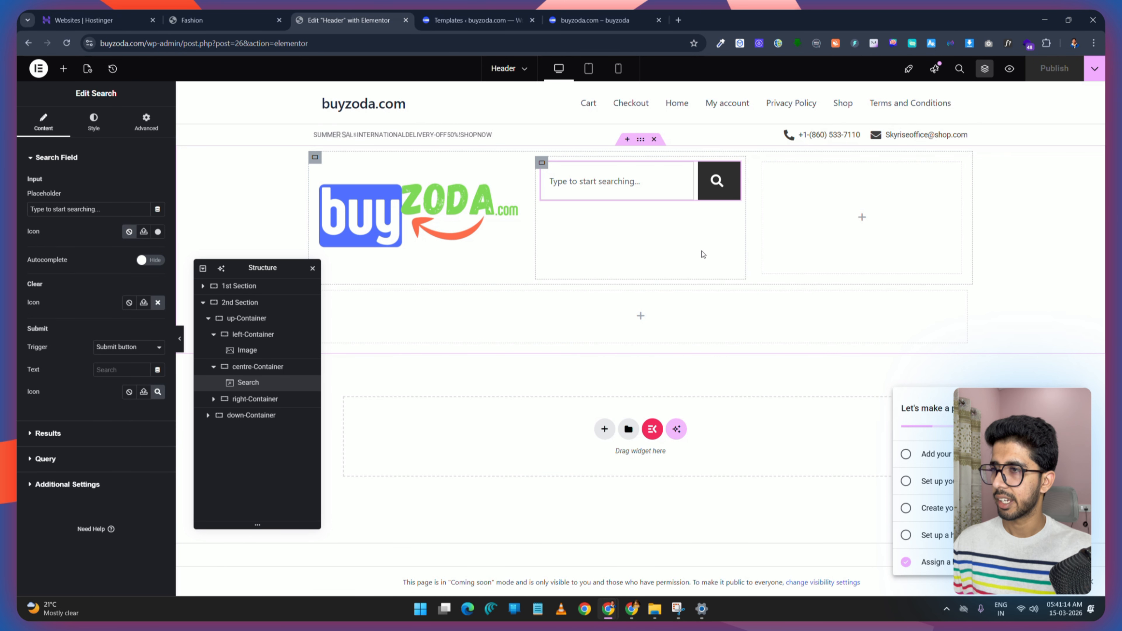
# Step: Compare with the demo header, then add an Icon widget to the right-Container
pyautogui.click(226, 18)
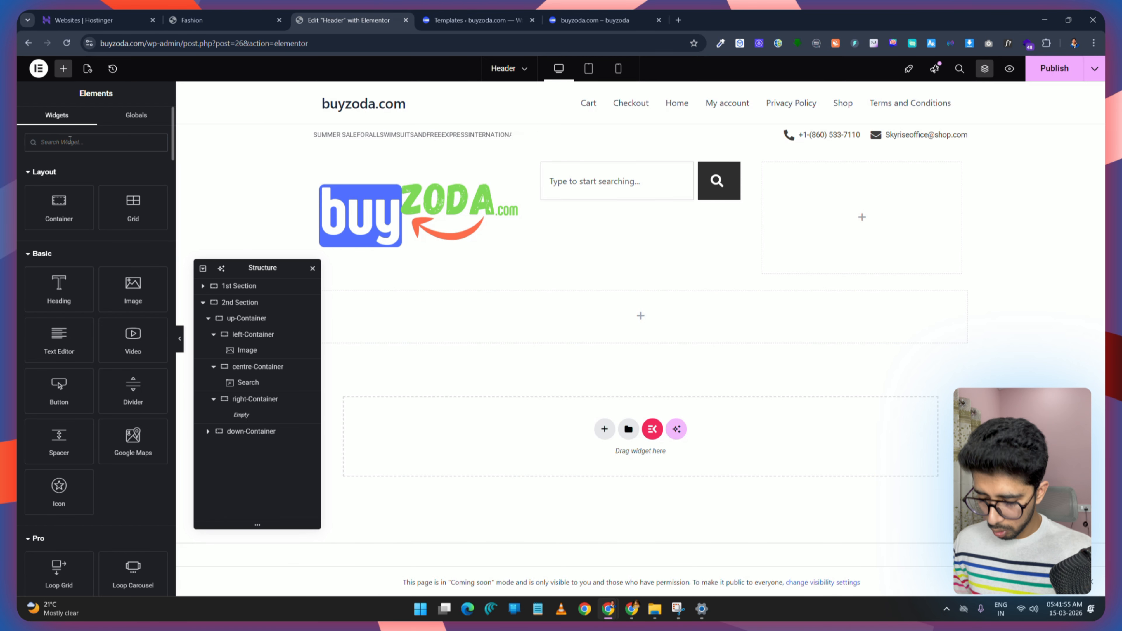
pyautogui.write('icon')
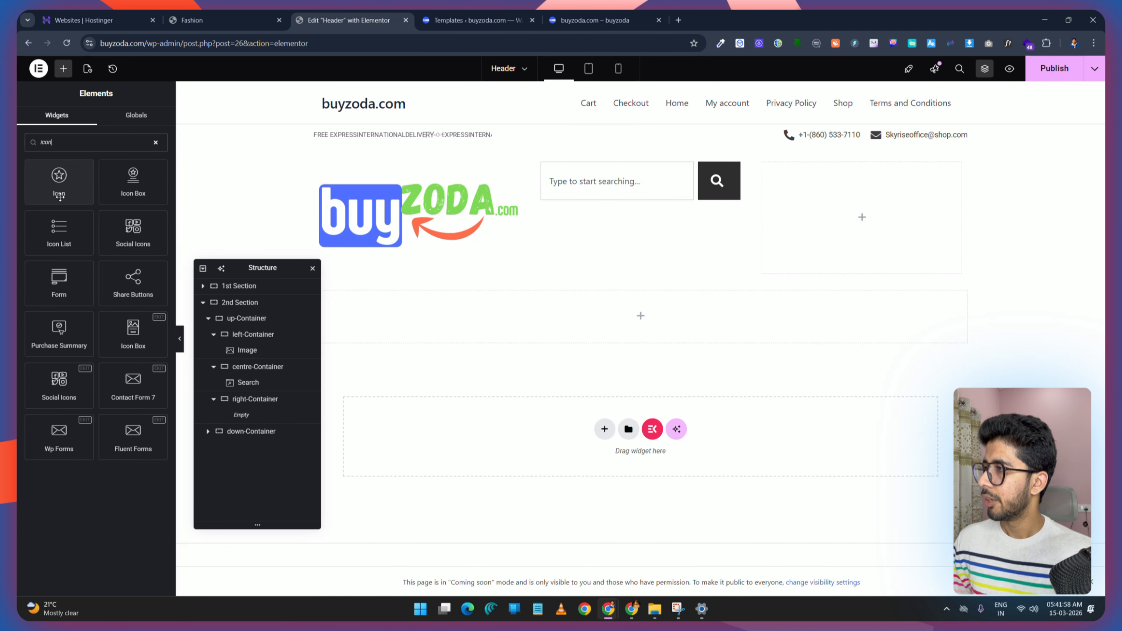
pyautogui.moveTo(60, 197); pyautogui.dragTo(854, 225)
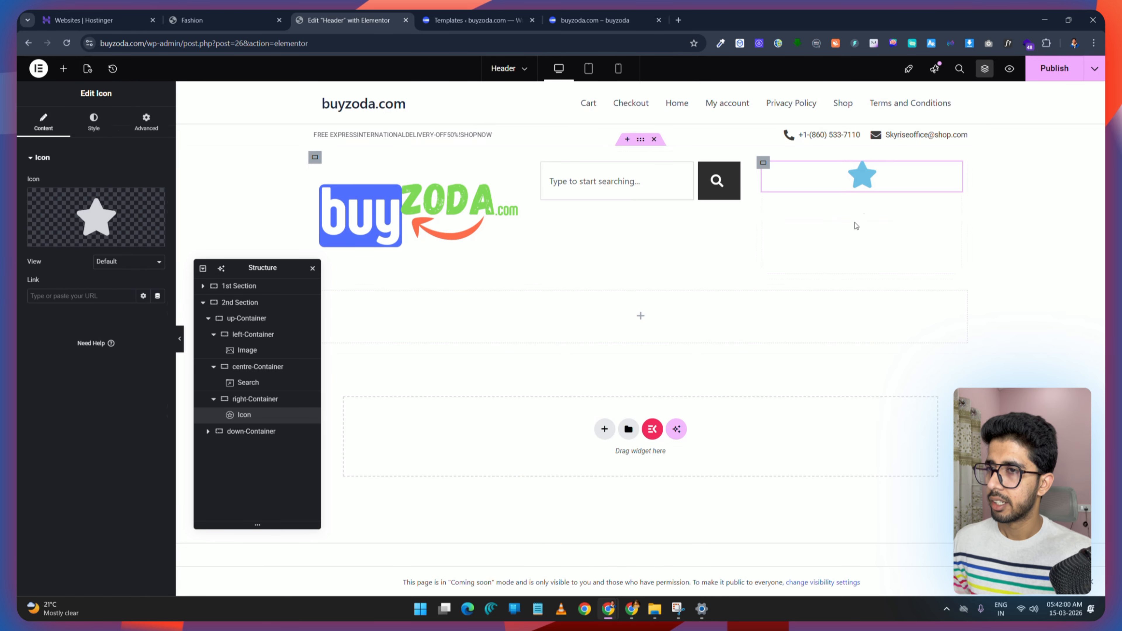
# Step: Search the icon library for user and set the Icon widget to the User icon
pyautogui.click(54, 240)
pyautogui.click(486, 160)
pyautogui.write('user')
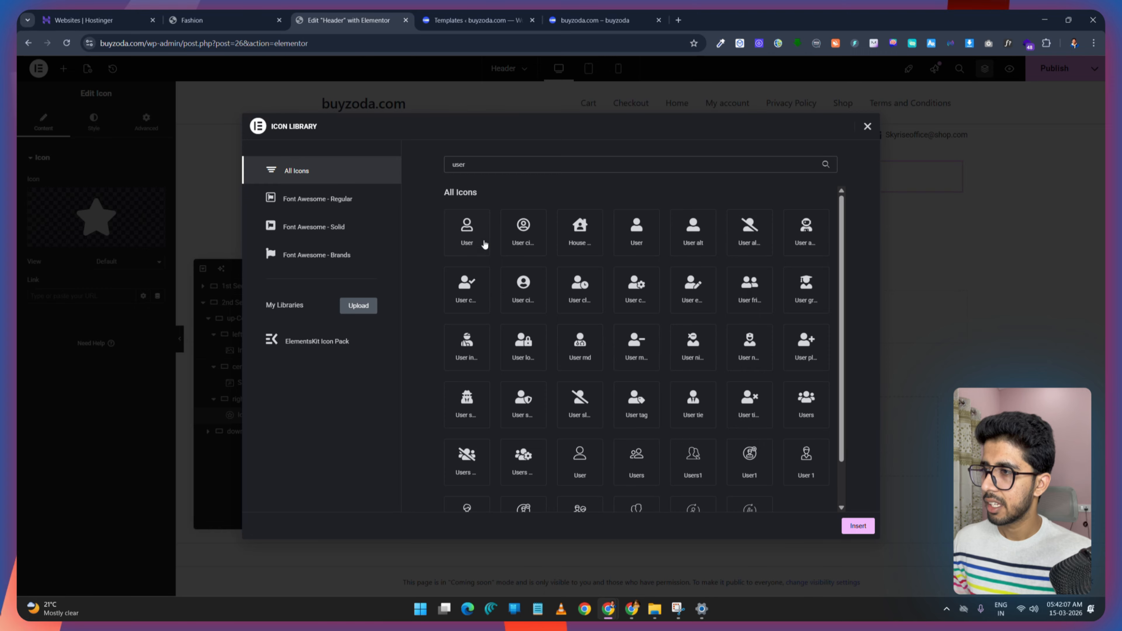
pyautogui.click(212, 20)
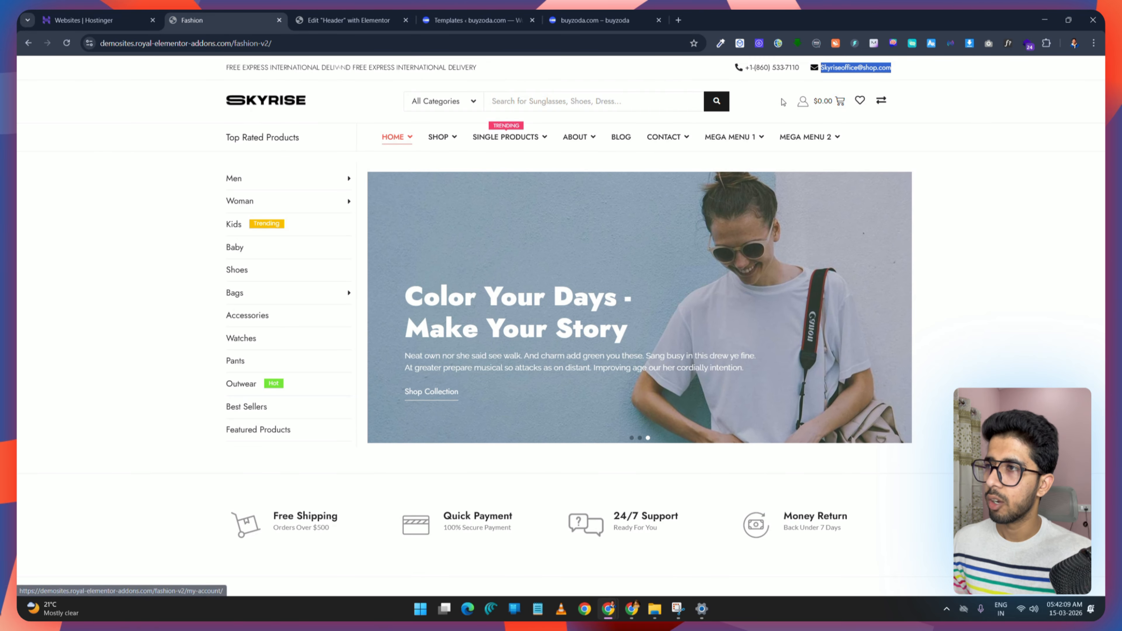
pyautogui.click(349, 20)
pyautogui.click(467, 228)
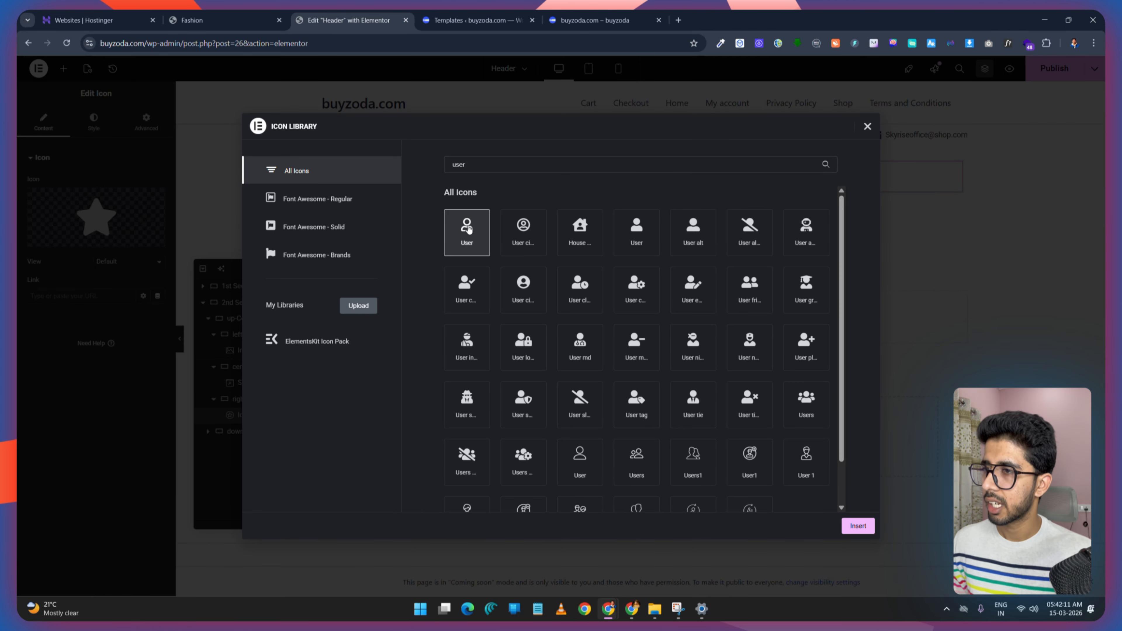
pyautogui.click(857, 526)
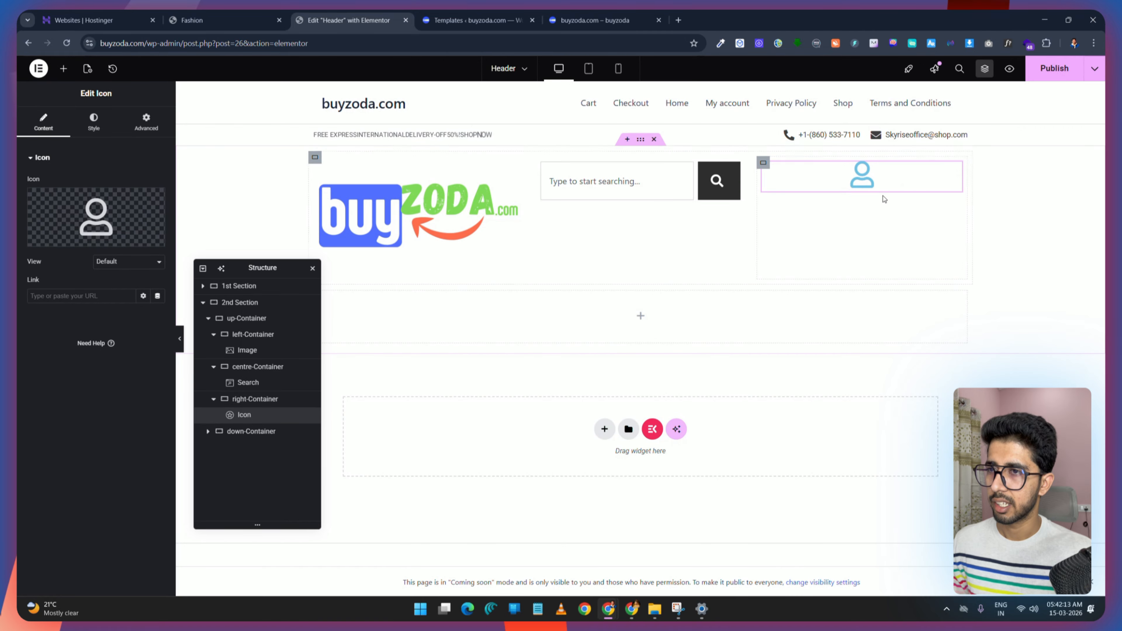
# Step: Set the User icon's primary colour to #2A2A2A and publish the template
pyautogui.click(94, 120)
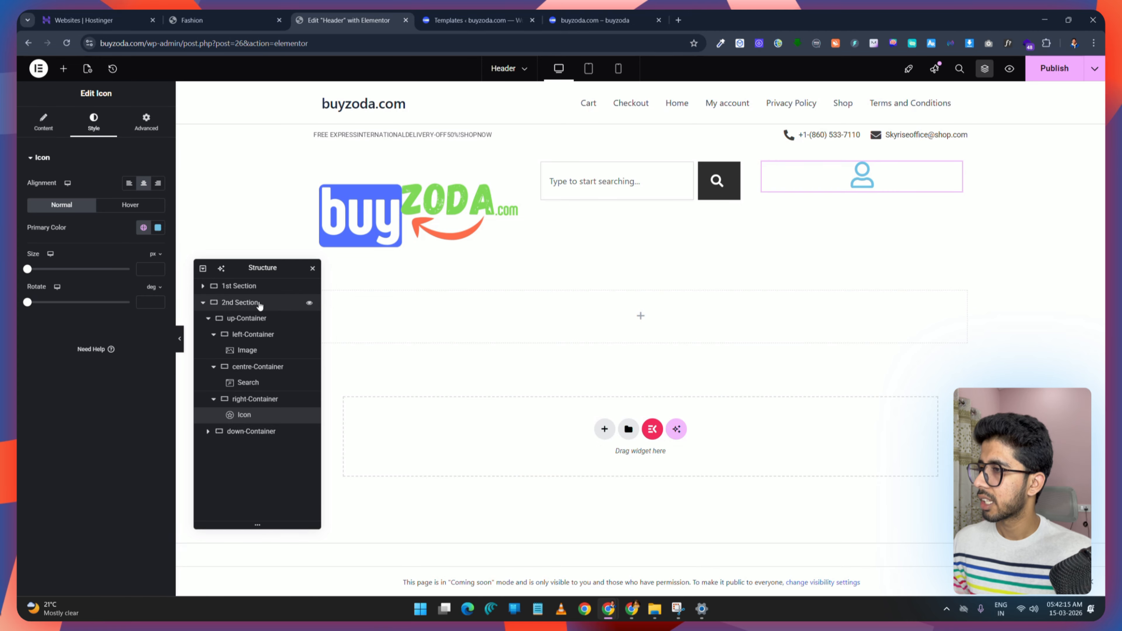
pyautogui.click(158, 228)
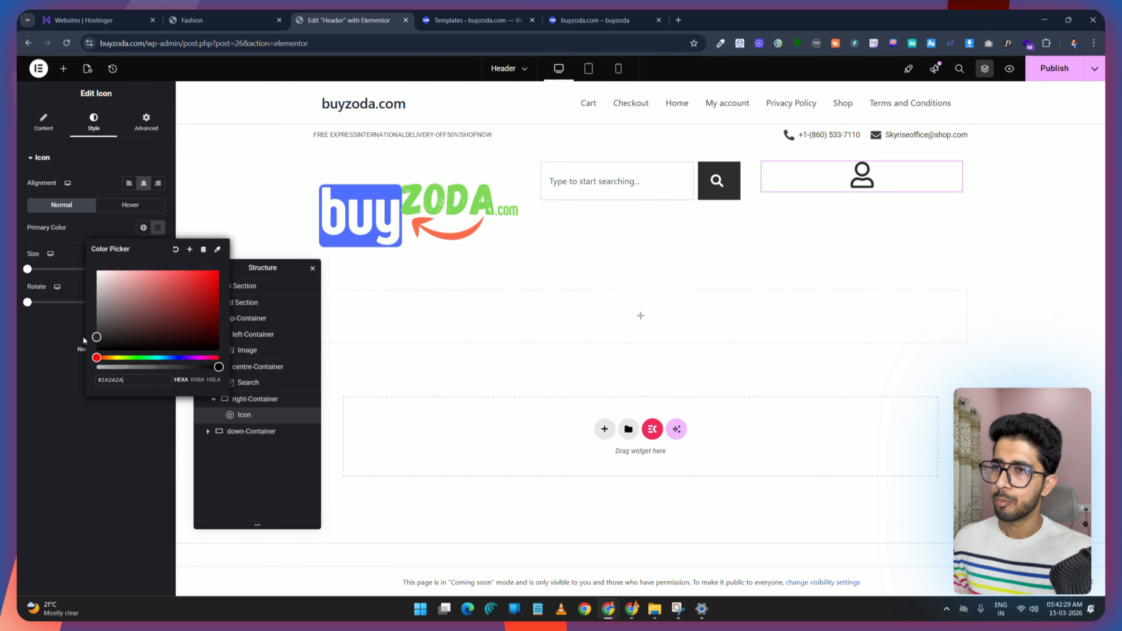
pyautogui.click(1051, 71)
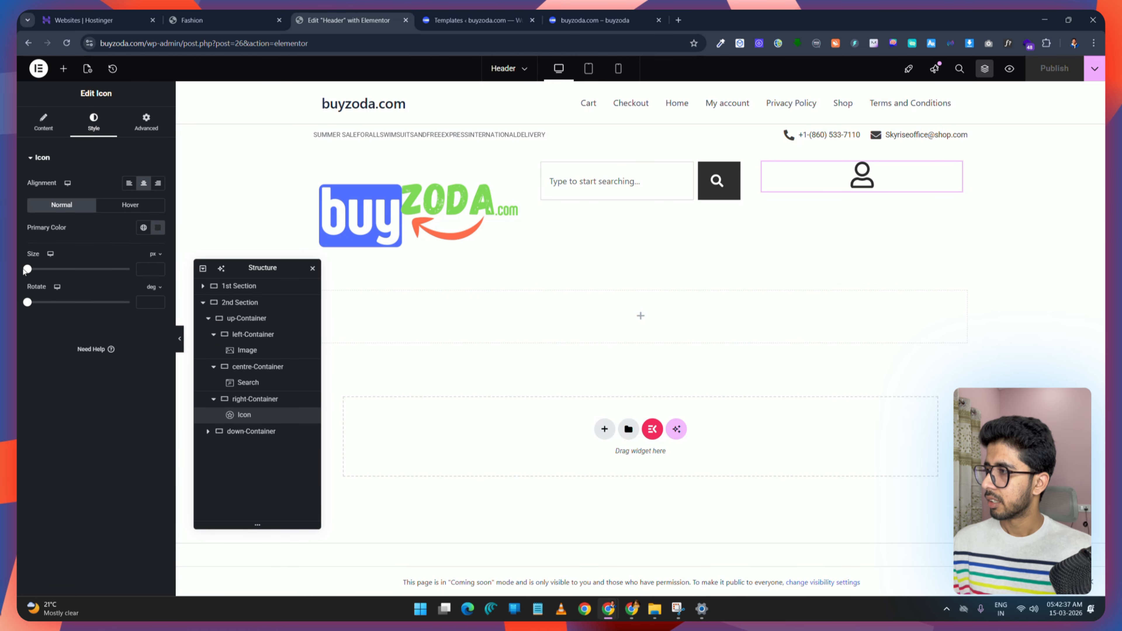
# Step: Set the User icon's size to 23 px, checking the demo header, and save the template
pyautogui.click(32, 270)
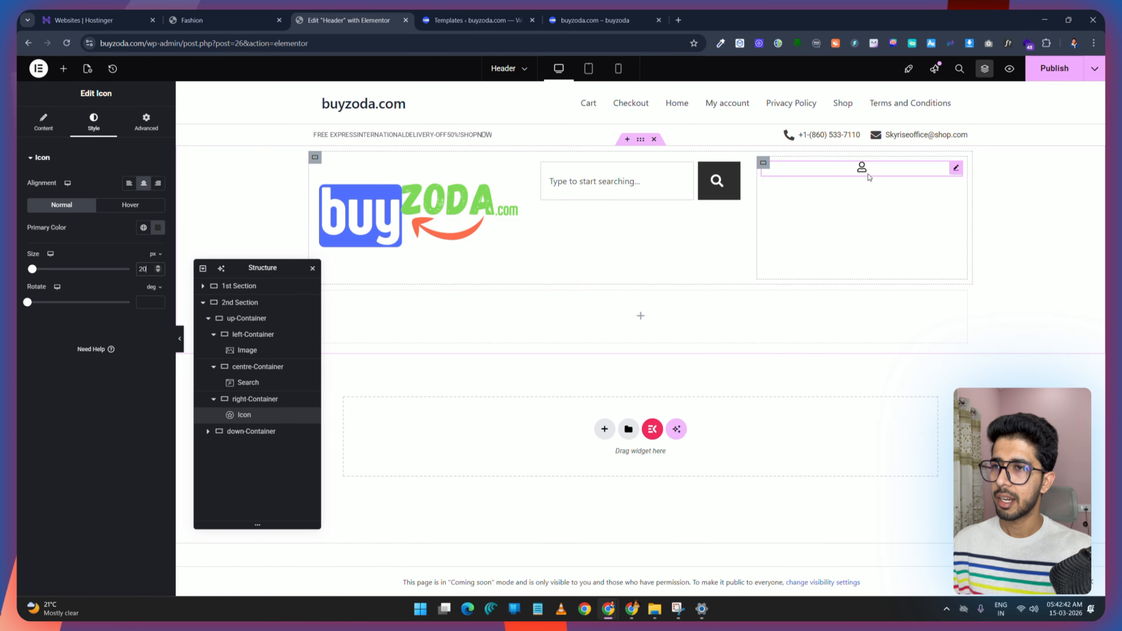
pyautogui.click(208, 20)
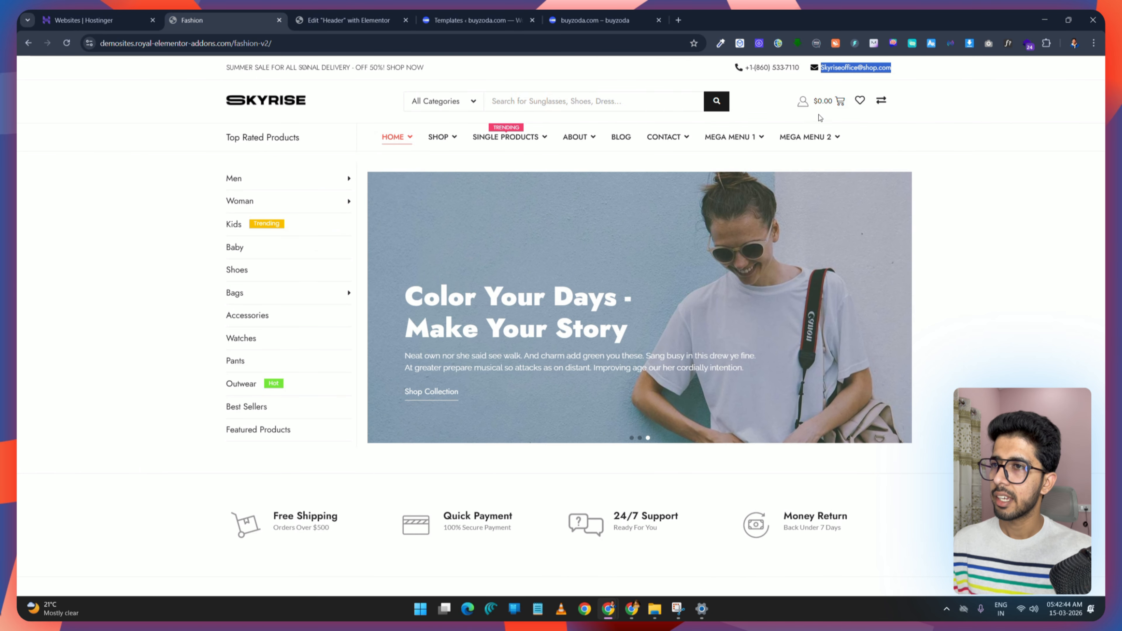
pyautogui.hotkey('ctrl', 'Tab')
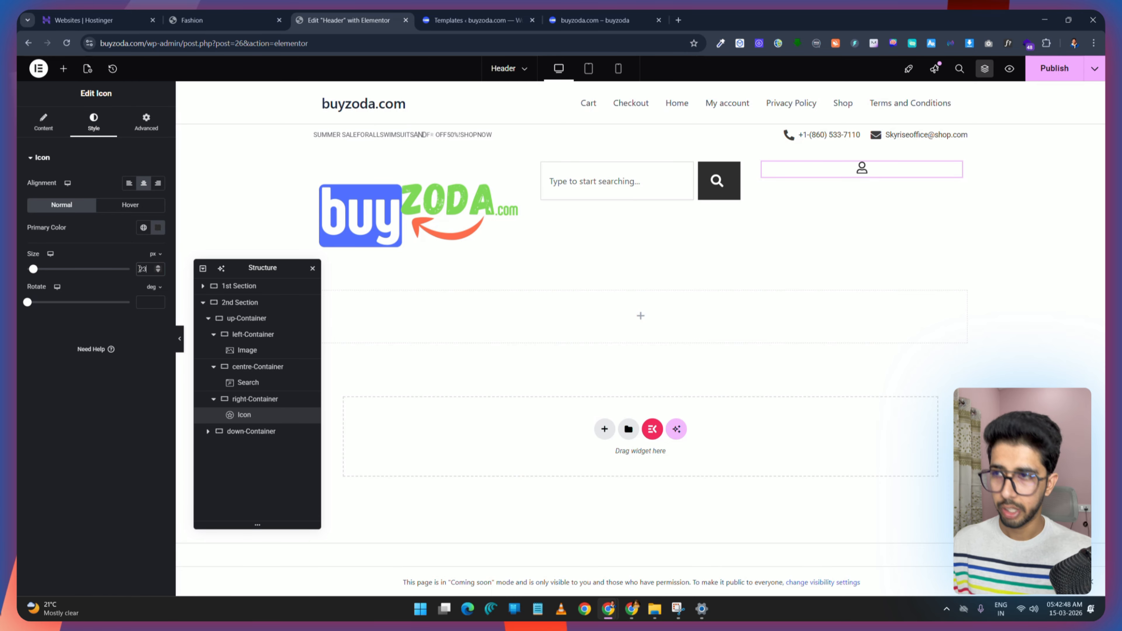
pyautogui.hotkey('ctrl', 's')
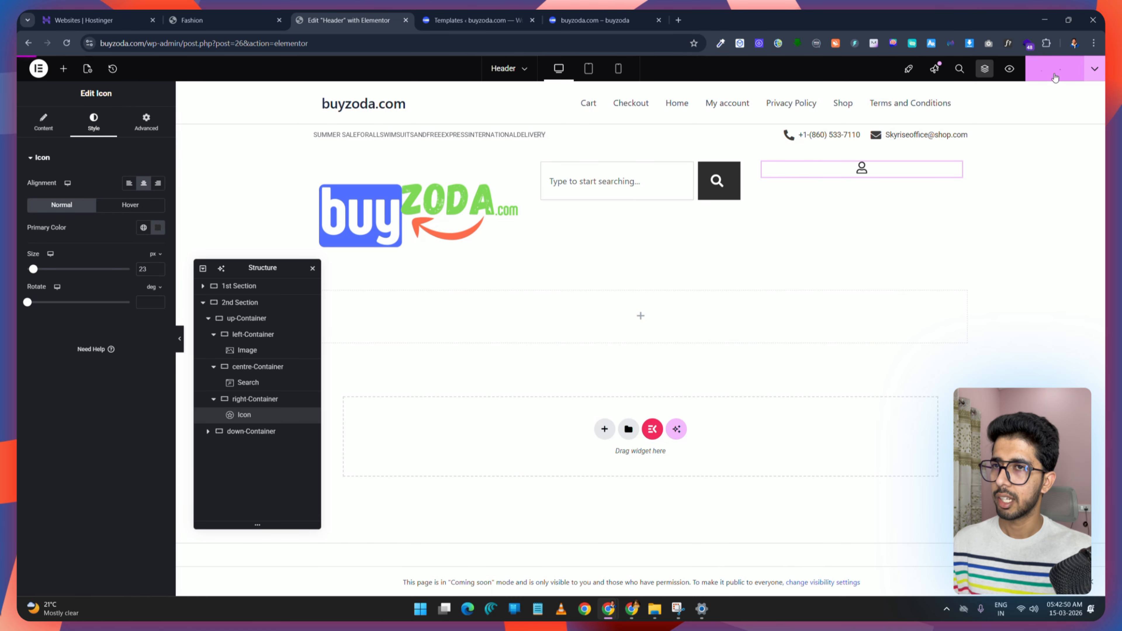
# Step: Duplicate the User icon and change the copy to the Cart2 icon
pyautogui.click(224, 19)
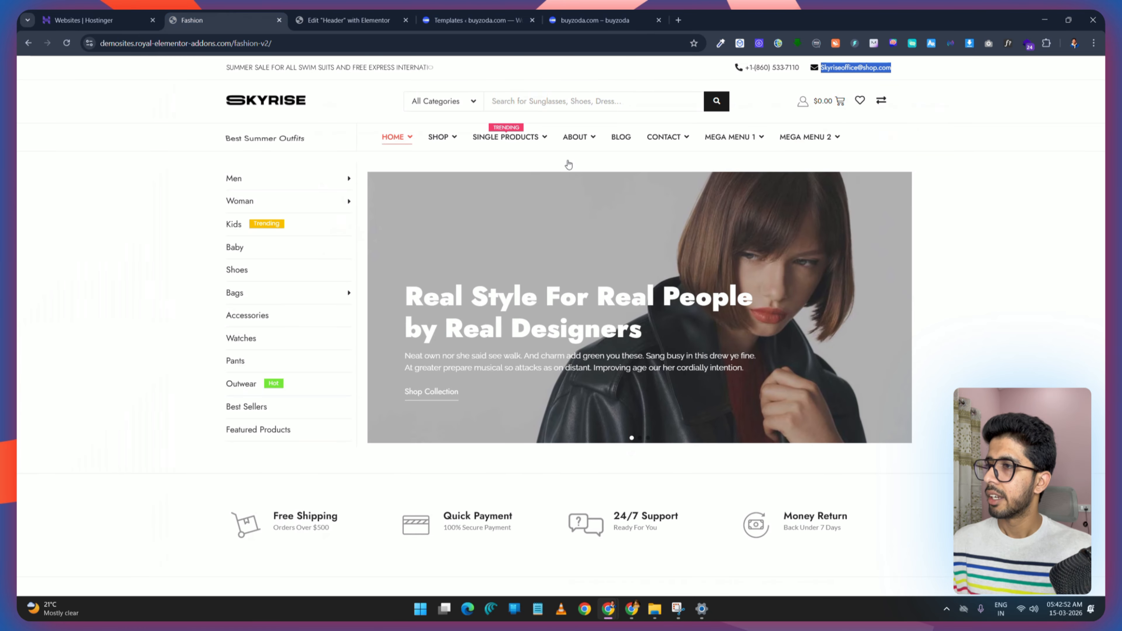
pyautogui.click(380, 20)
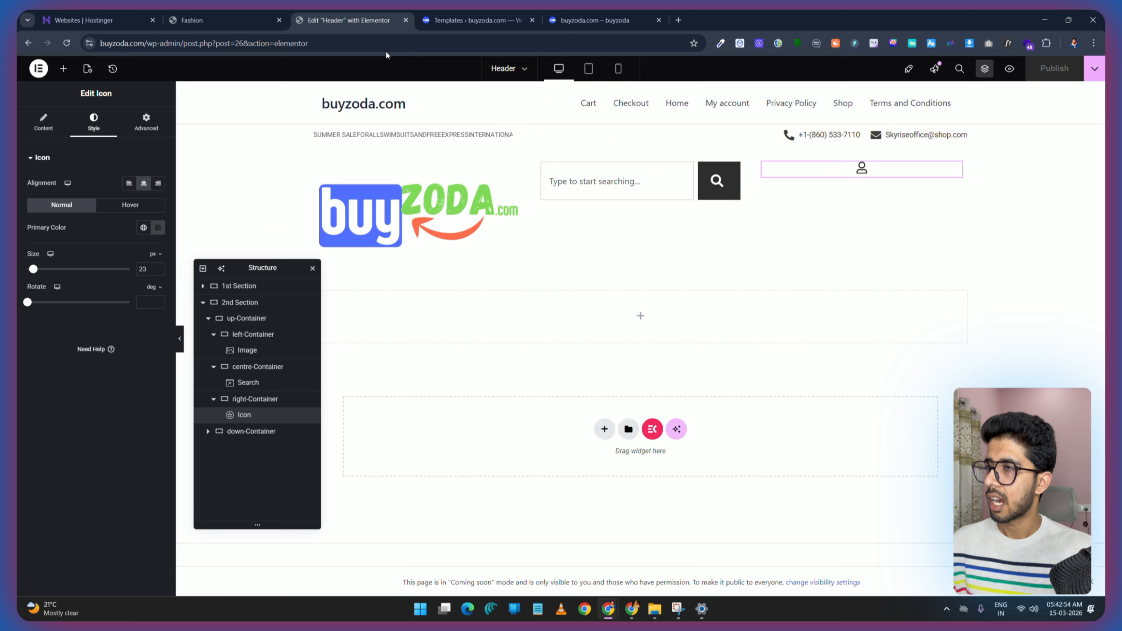
pyautogui.rightClick(907, 172)
pyautogui.click(904, 200)
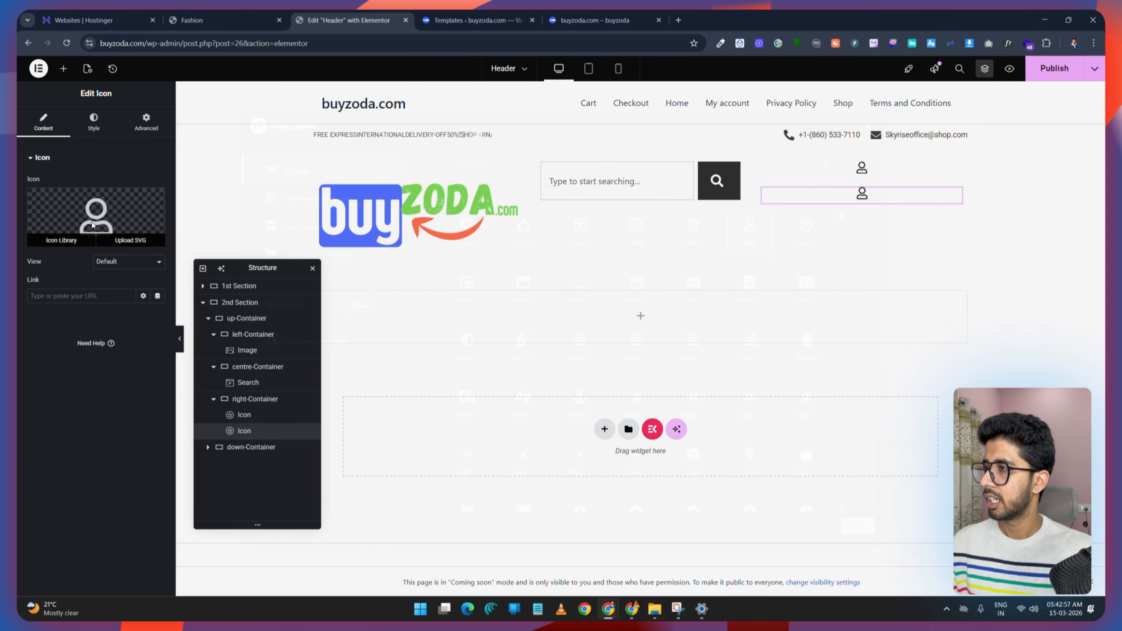
pyautogui.click(55, 239)
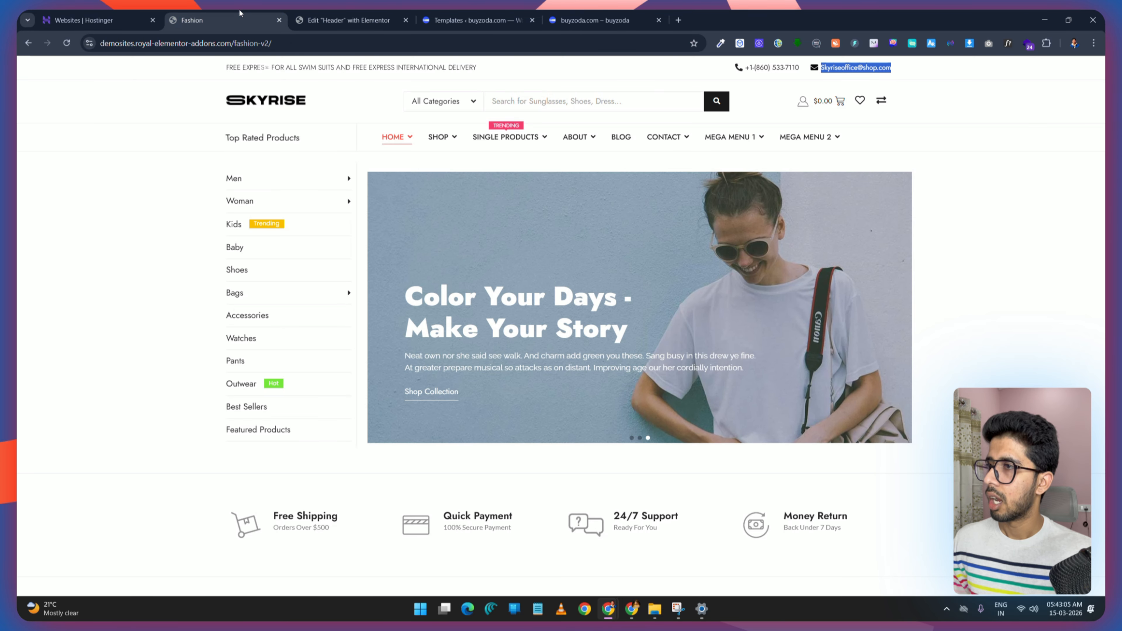
pyautogui.click(359, 18)
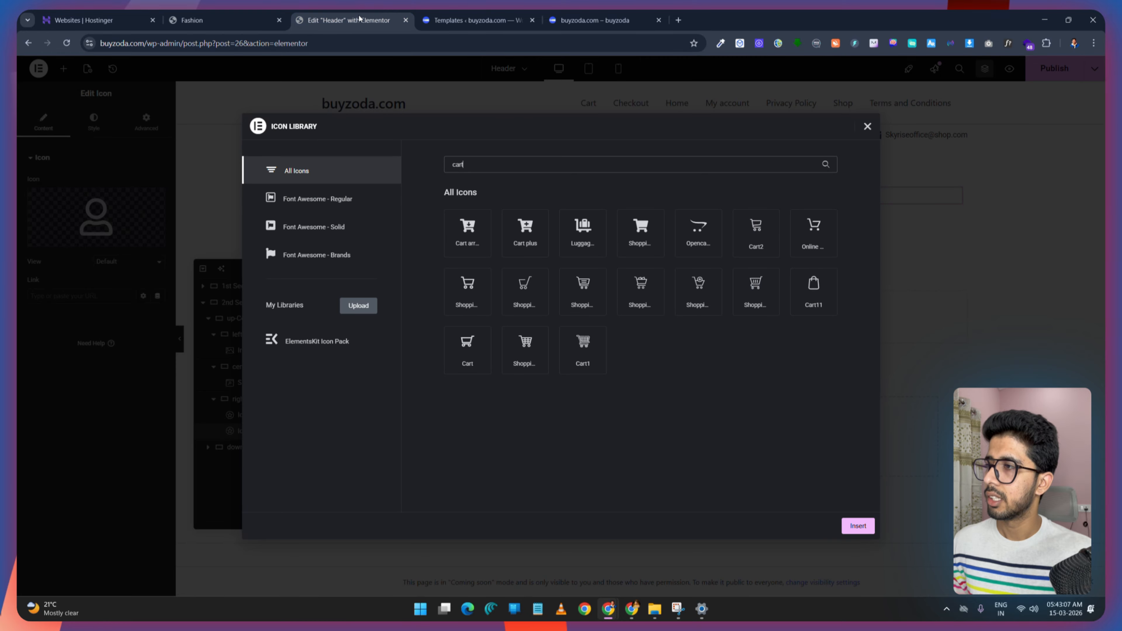
pyautogui.click(756, 225)
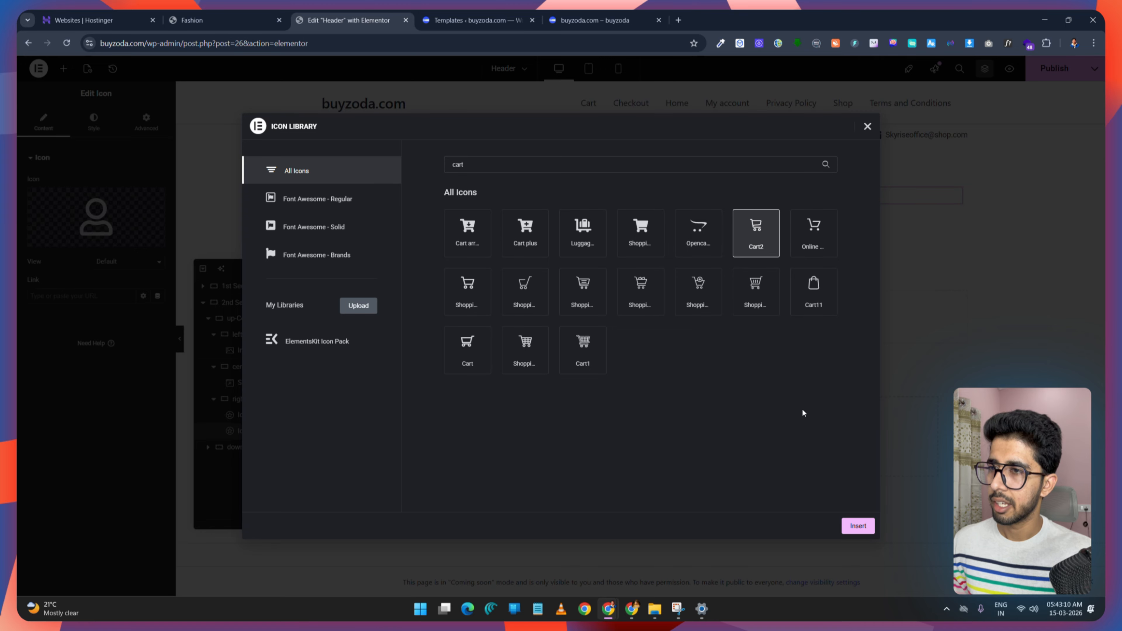
pyautogui.click(858, 525)
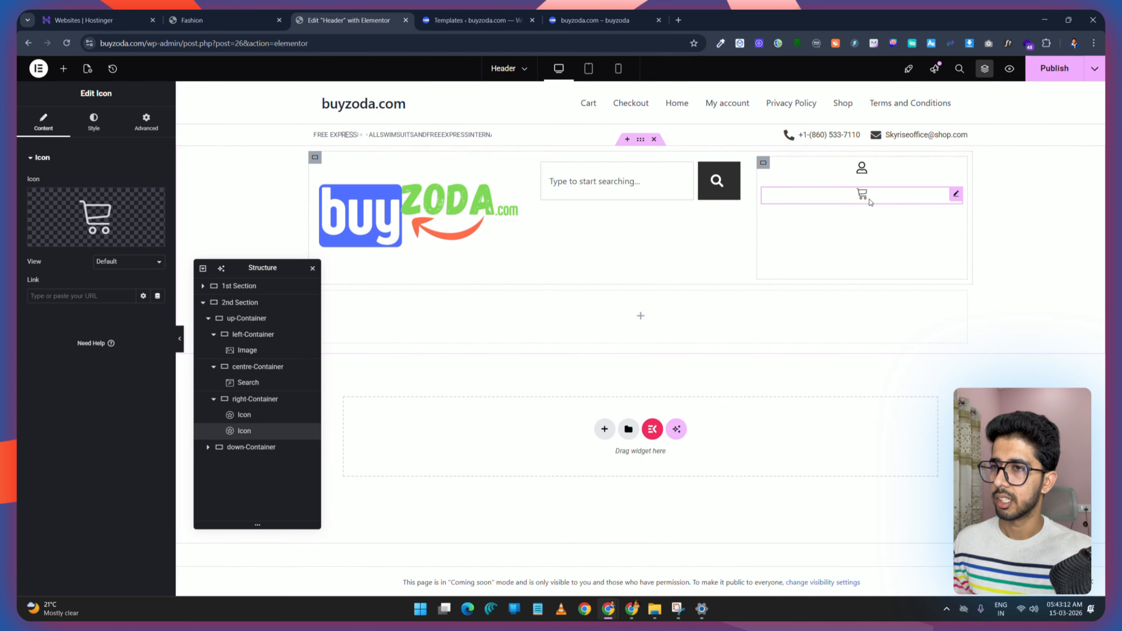
# Step: Duplicate the cart icon and change the copy to the Heart icon
pyautogui.click(208, 20)
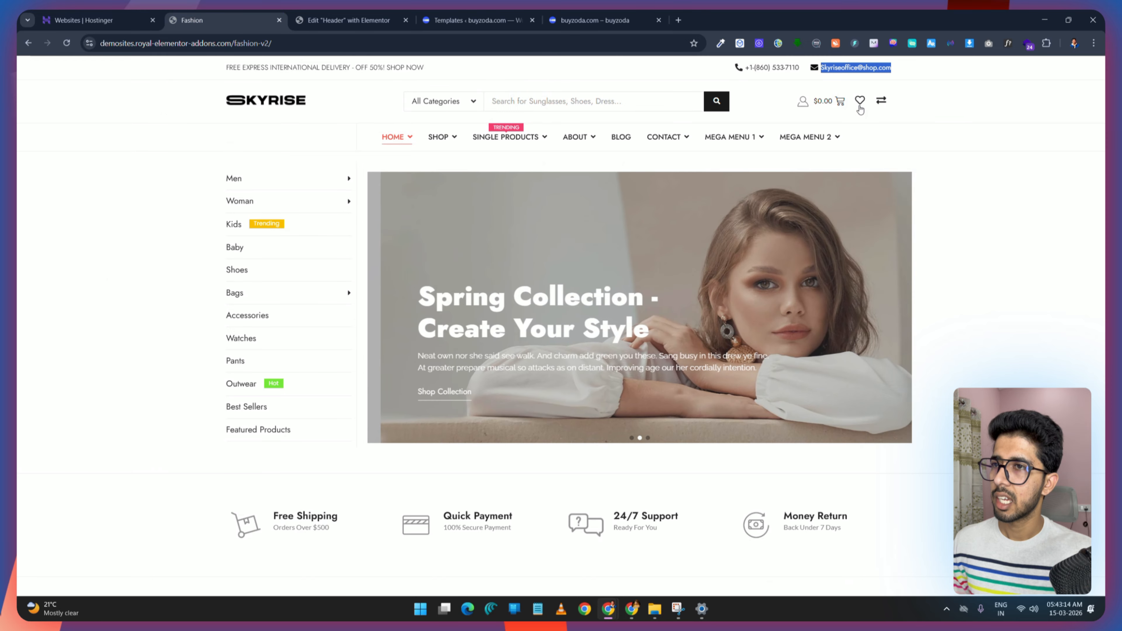
pyautogui.click(349, 19)
pyautogui.rightClick(875, 197)
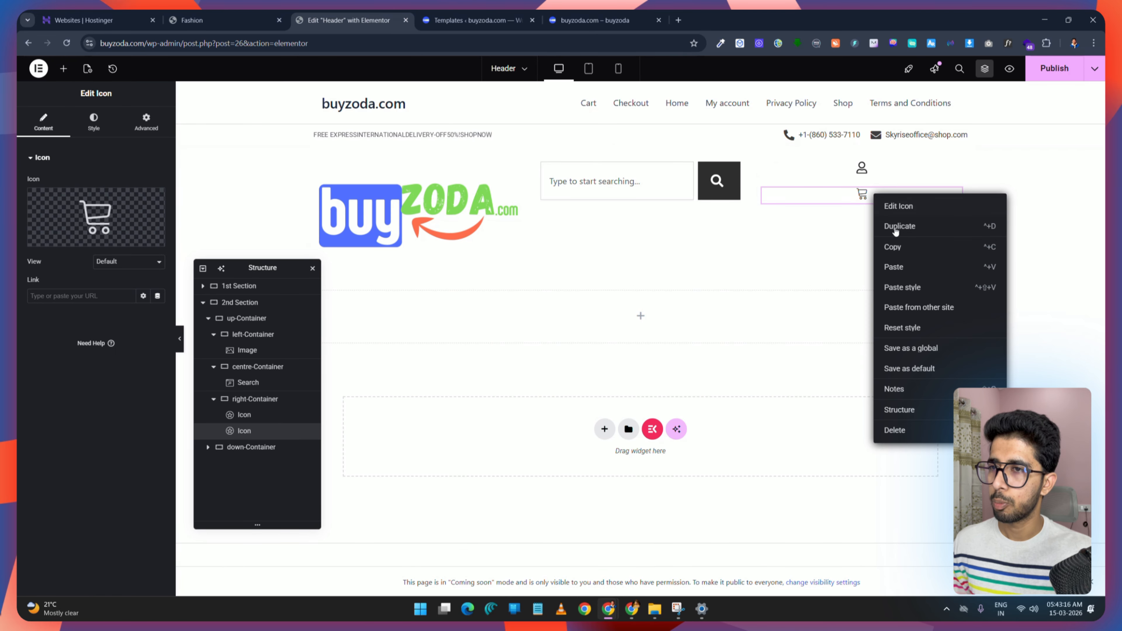
pyautogui.click(899, 226)
pyautogui.click(96, 217)
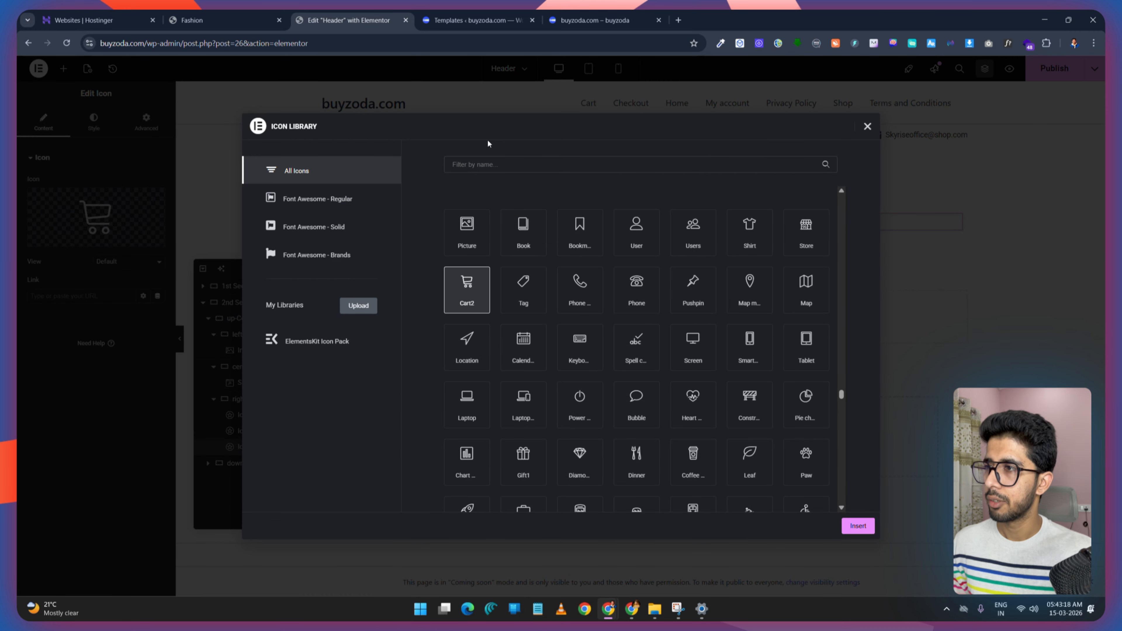
pyautogui.write('heart')
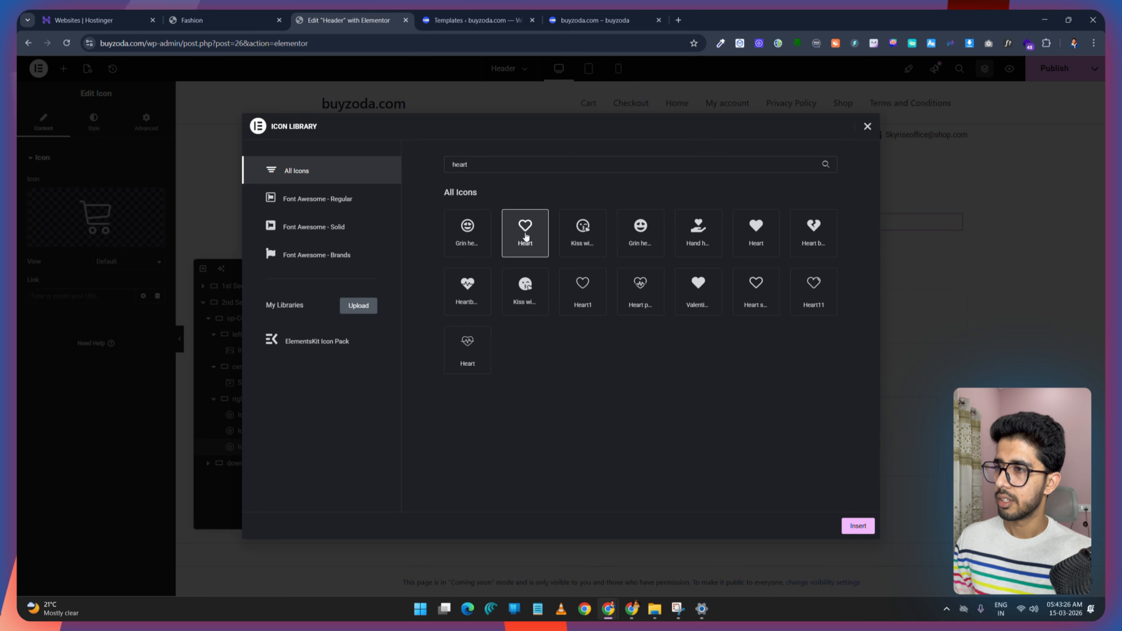
pyautogui.click(858, 526)
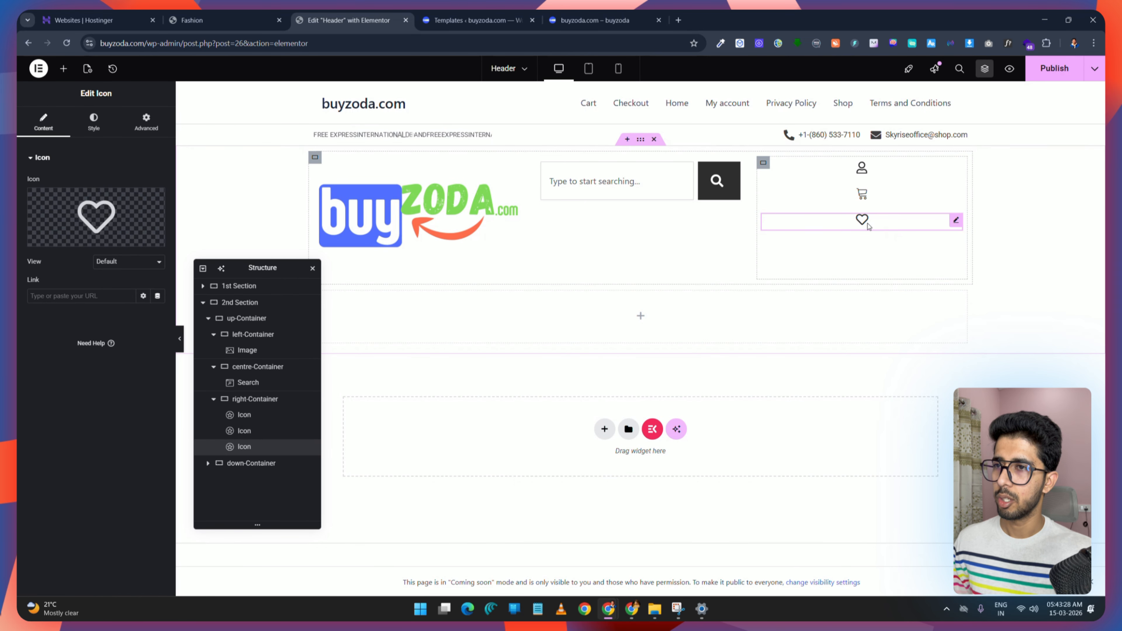
# Step: Set the right-Container's direction to horizontal row, then collapse the header containers in the structure tree
pyautogui.hotkey('ctrl', 'shift', 'Tab')
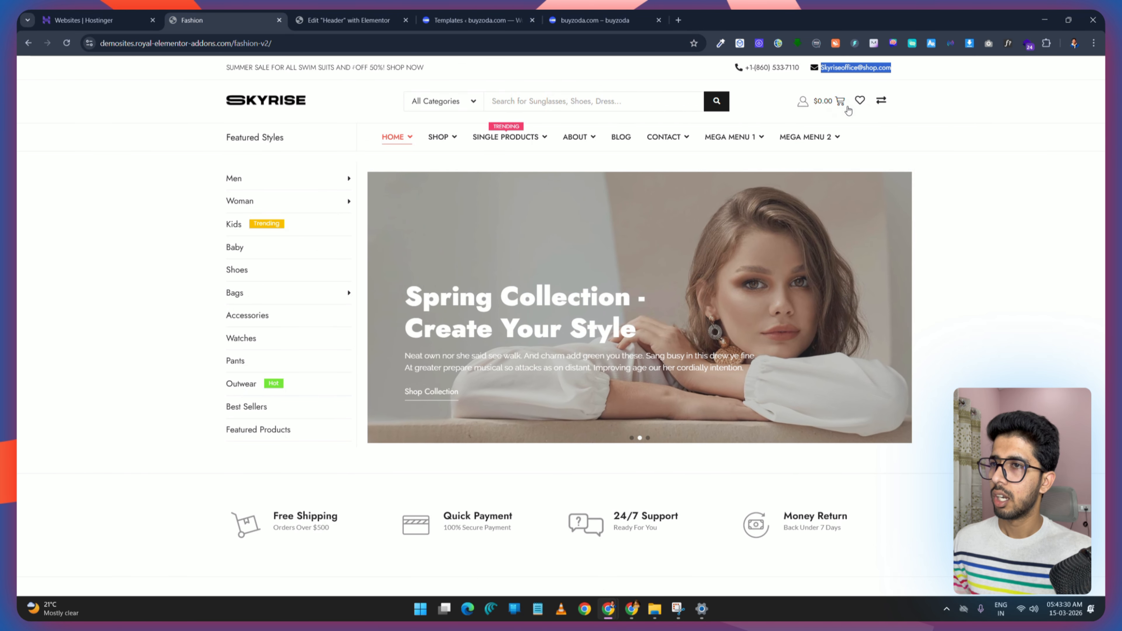
pyautogui.hotkey('ctrl', 'Tab')
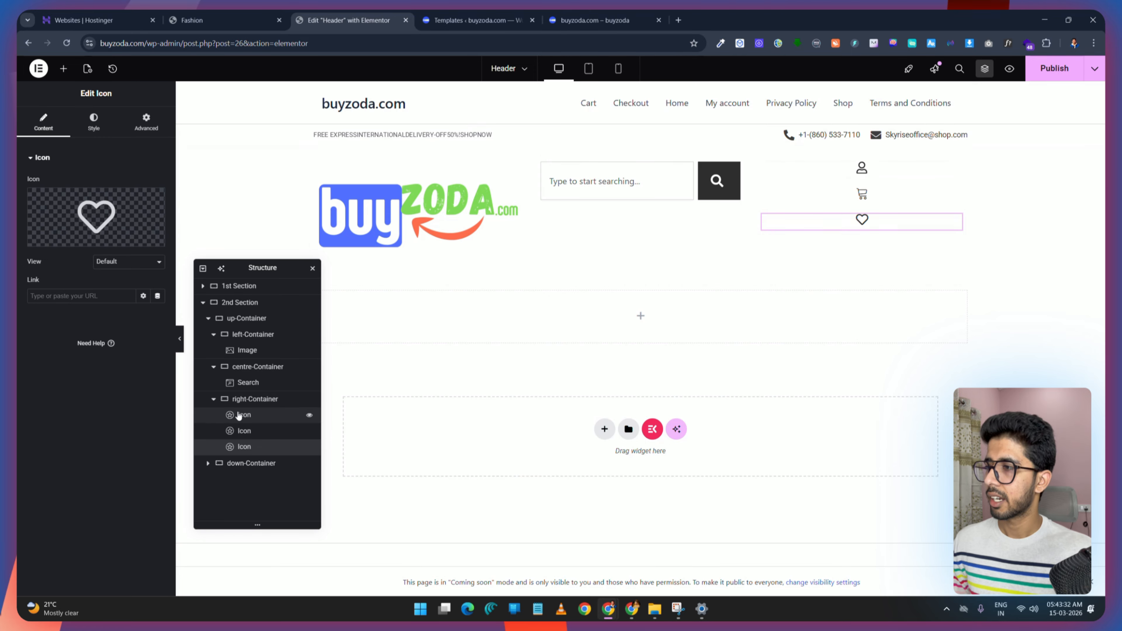
pyautogui.click(254, 400)
pyautogui.click(115, 338)
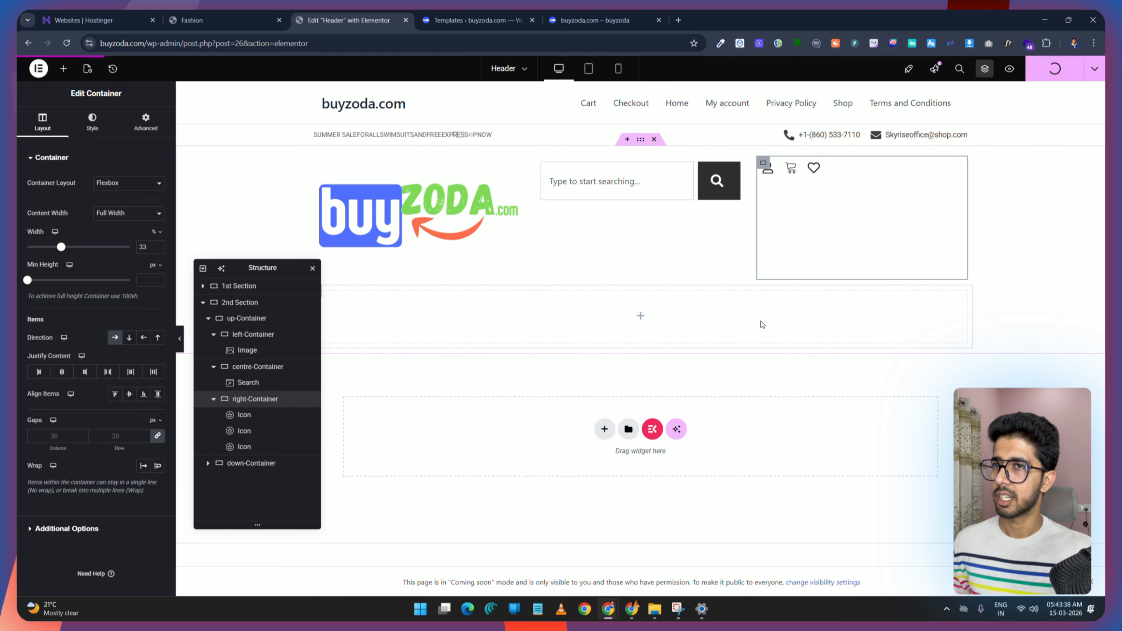
pyautogui.click(214, 399)
pyautogui.click(214, 366)
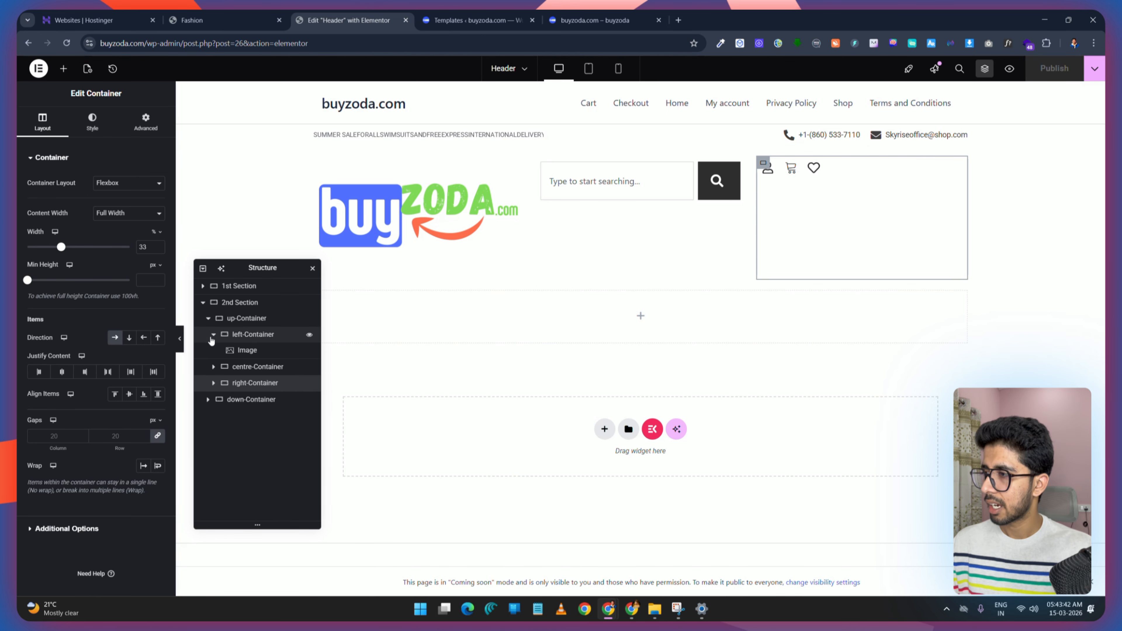
pyautogui.click(213, 335)
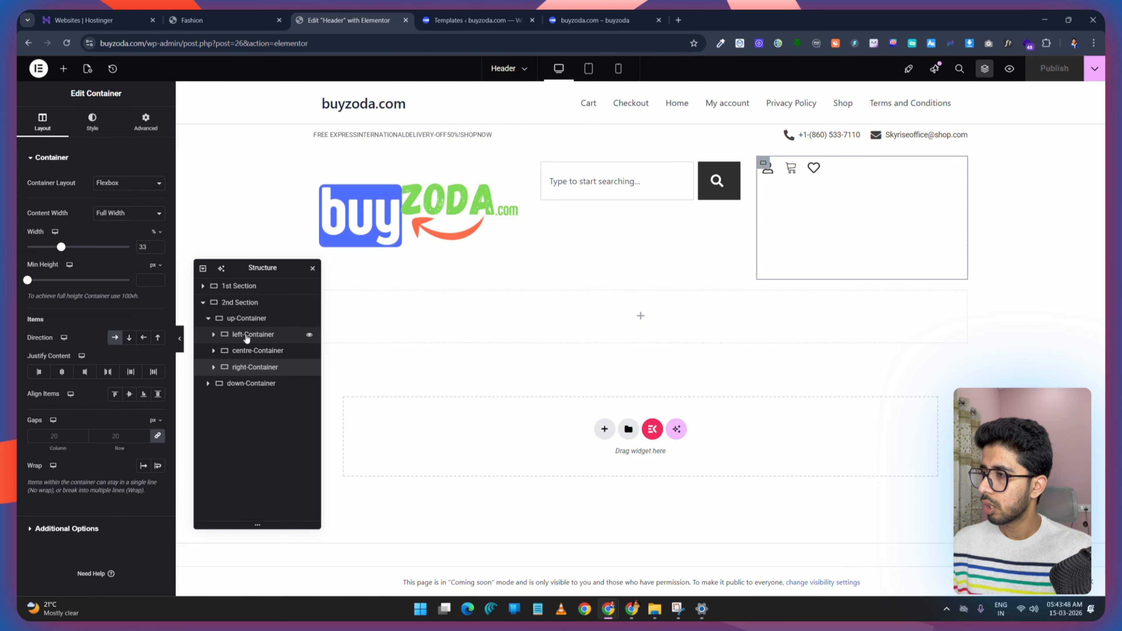
# Step: Set the left-Container's width to 20%
pyautogui.click(256, 335)
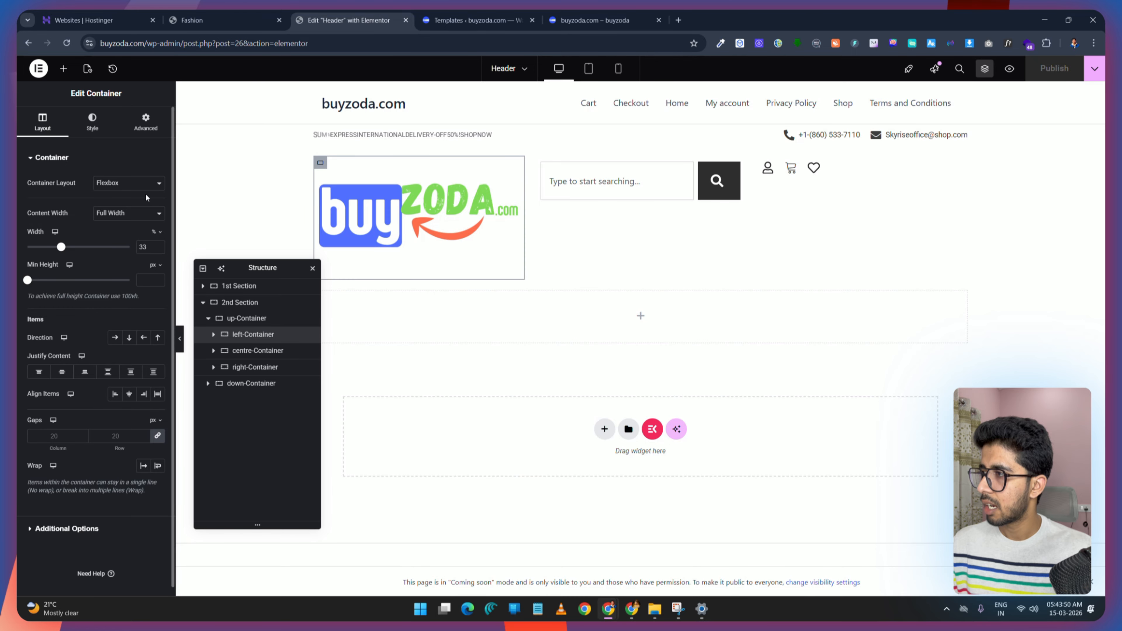
pyautogui.moveTo(148, 247); pyautogui.dragTo(132, 245)
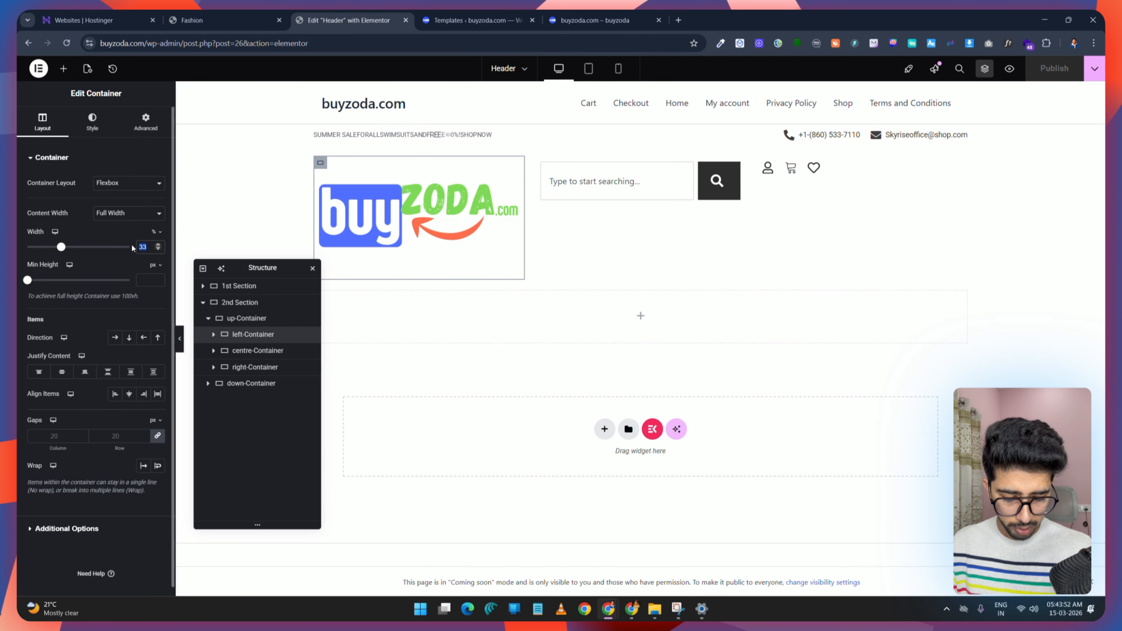
pyautogui.write('20')
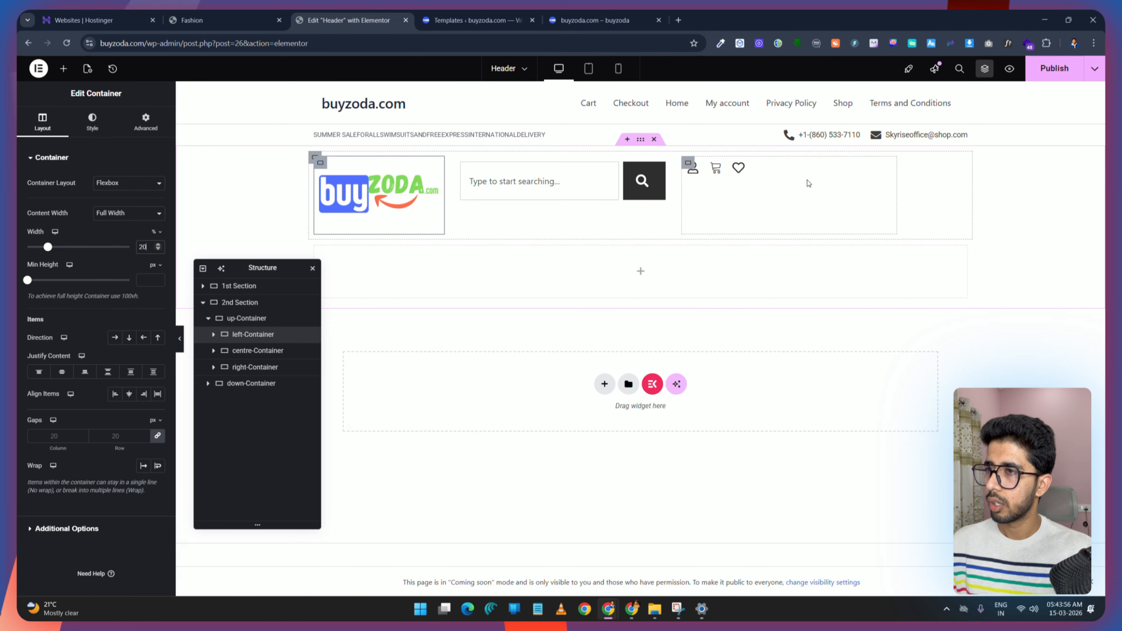
# Step: Set the centre-Container's width to 60%
pyautogui.click(252, 368)
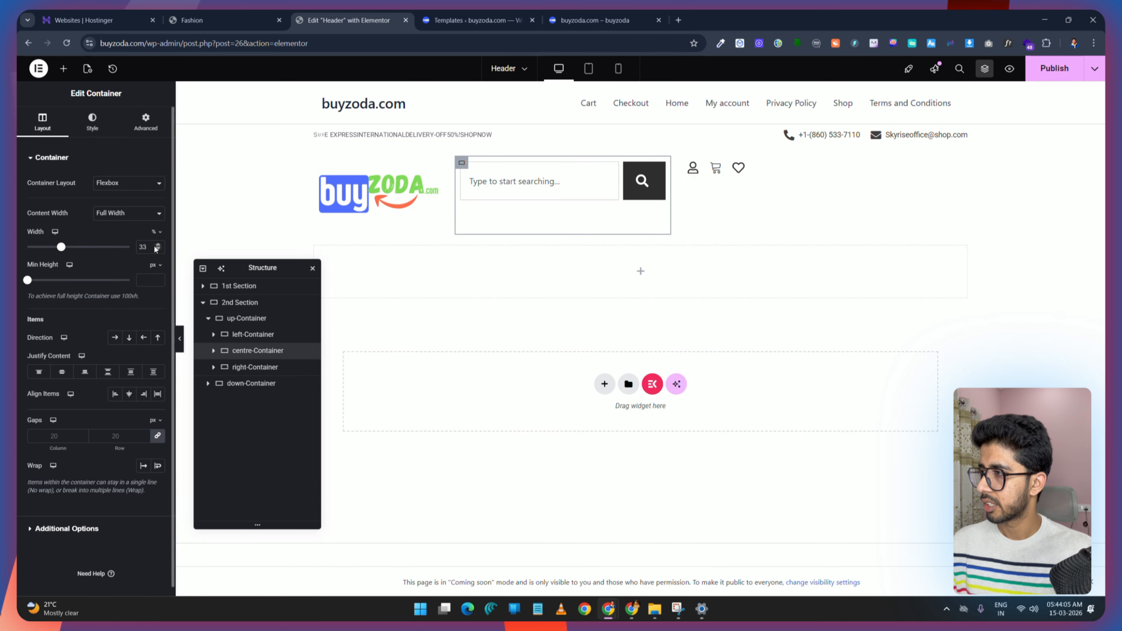
pyautogui.moveTo(154, 249); pyautogui.dragTo(127, 251)
pyautogui.write('60')
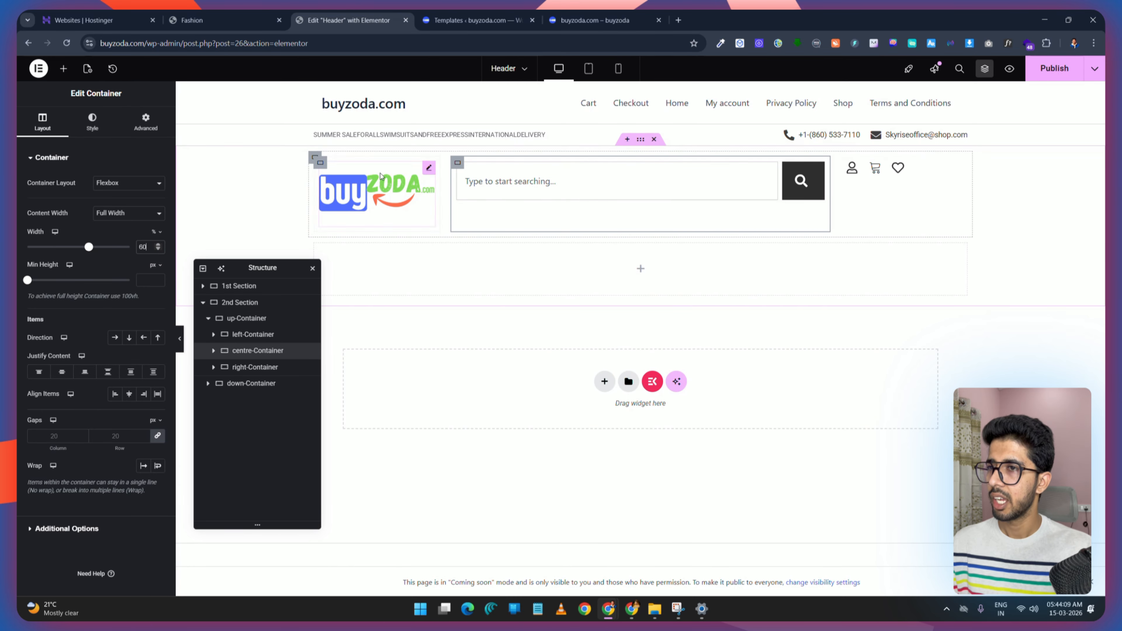
# Step: Justify the right-Container's icons to the end of the row
pyautogui.click(225, 367)
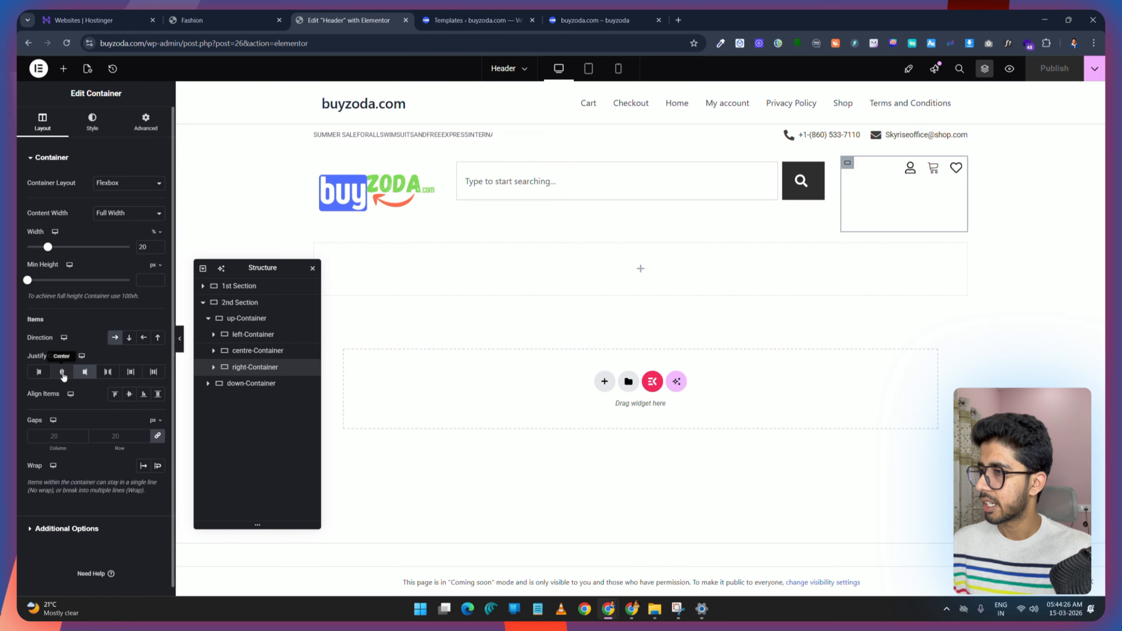
pyautogui.click(63, 376)
pyautogui.click(87, 375)
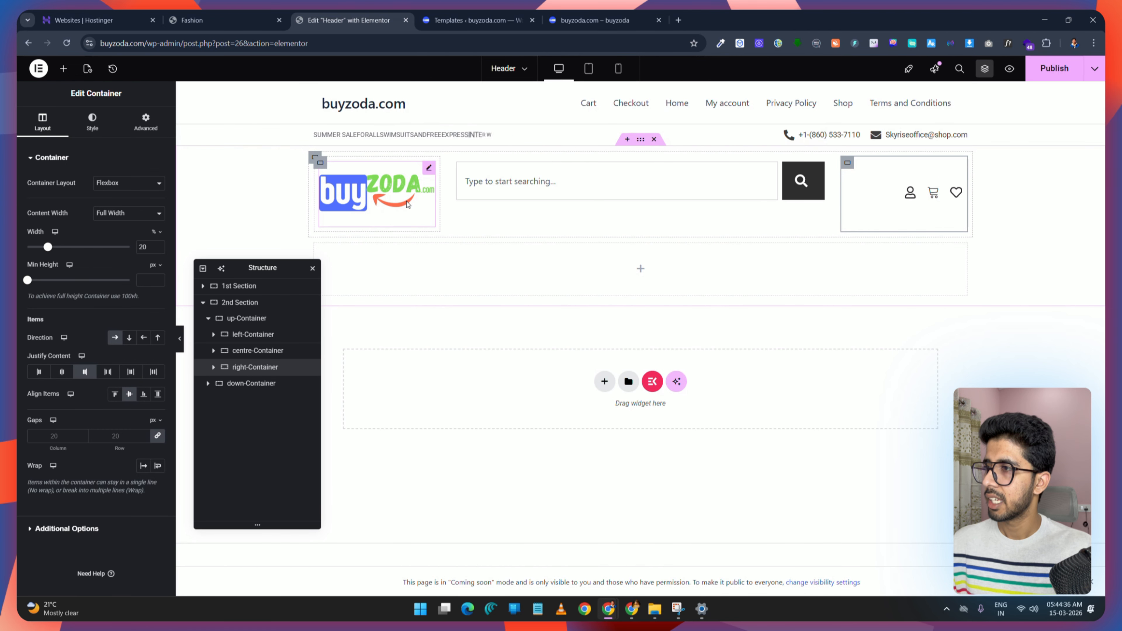
# Step: Center the content of the left-Container and the centre-Container
pyautogui.click(320, 163)
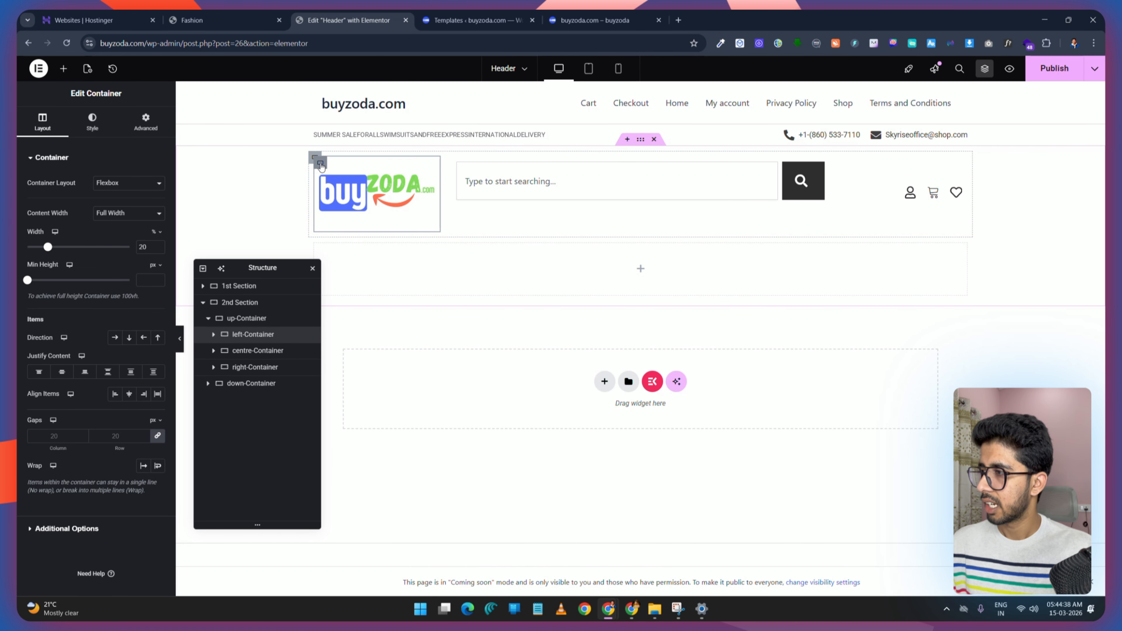
pyautogui.click(62, 374)
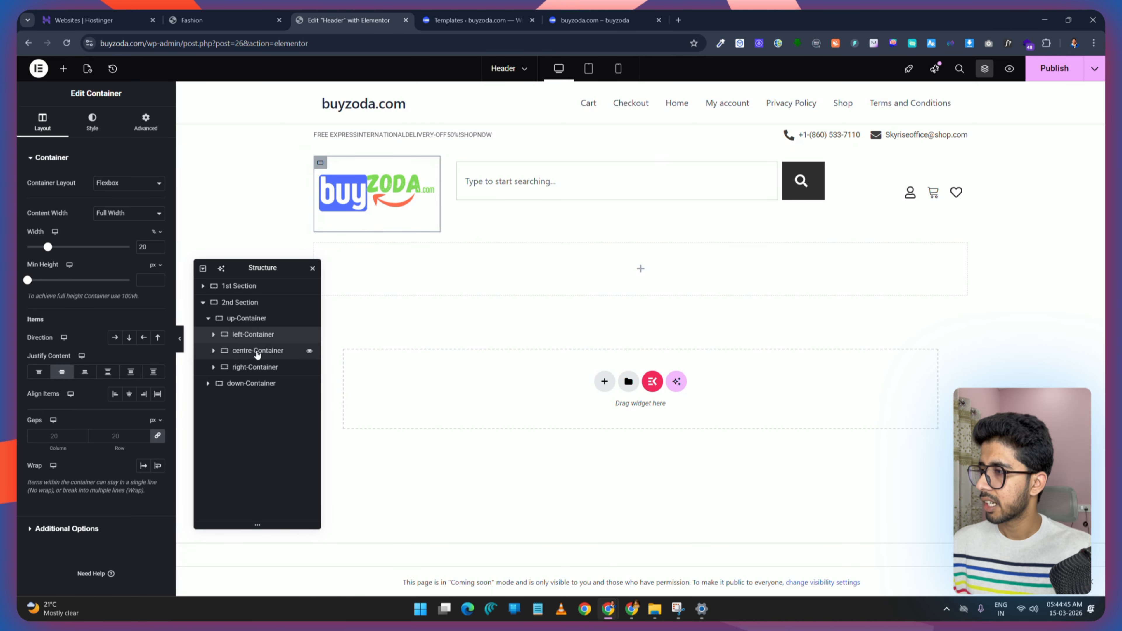
pyautogui.click(62, 374)
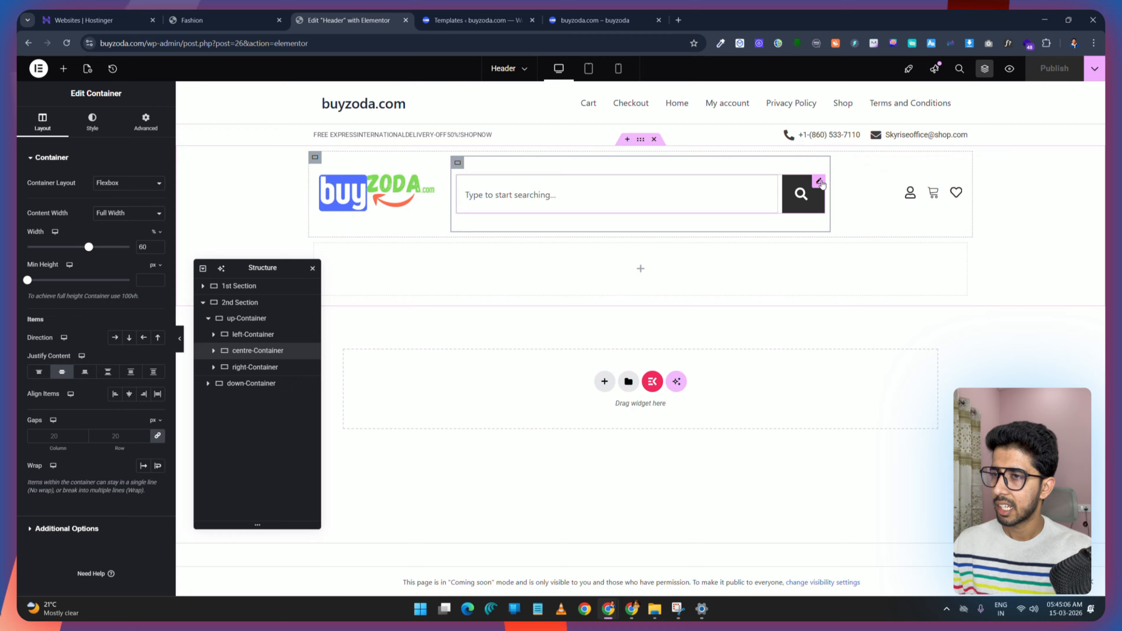
# Step: Set the search widget's submit button icon size to 20 px, comparing with the demo header
pyautogui.click(819, 182)
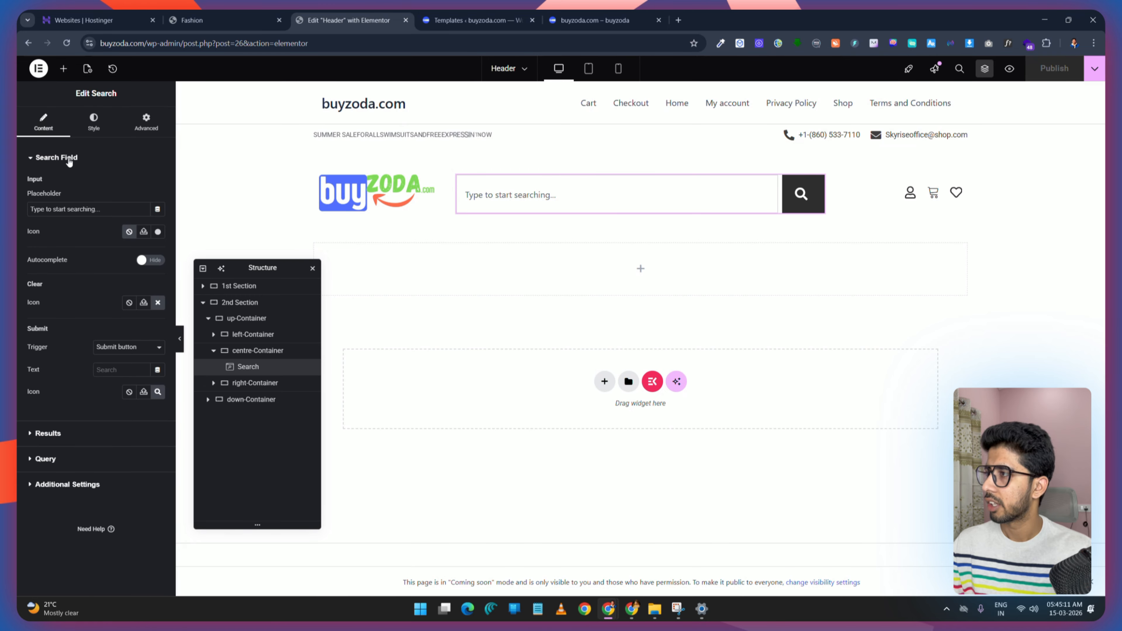
pyautogui.click(99, 127)
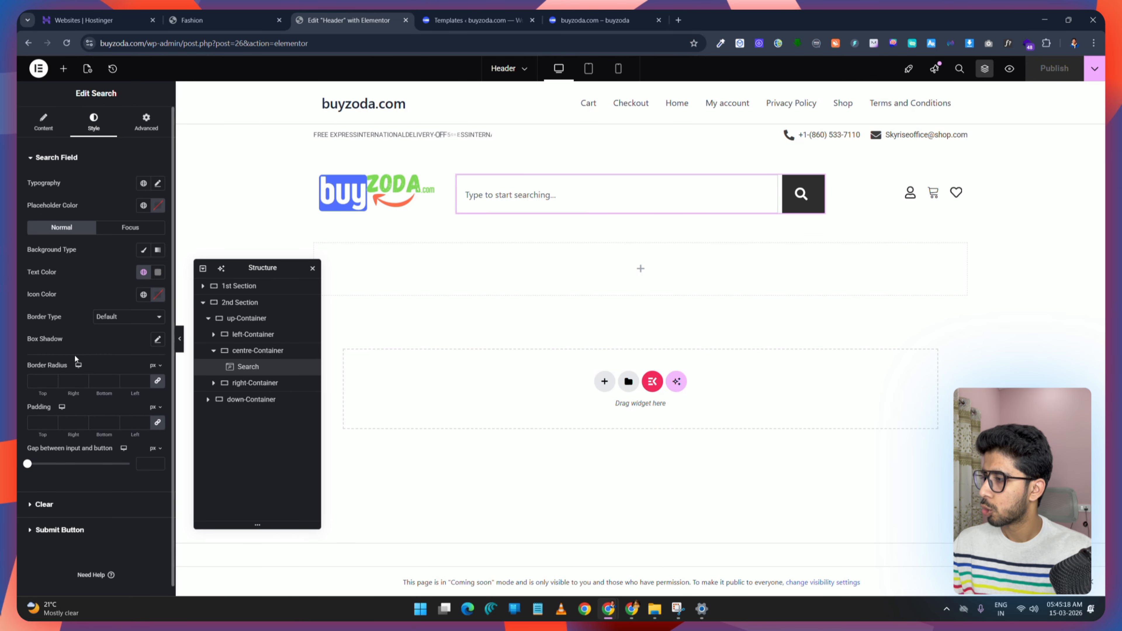
pyautogui.click(60, 530)
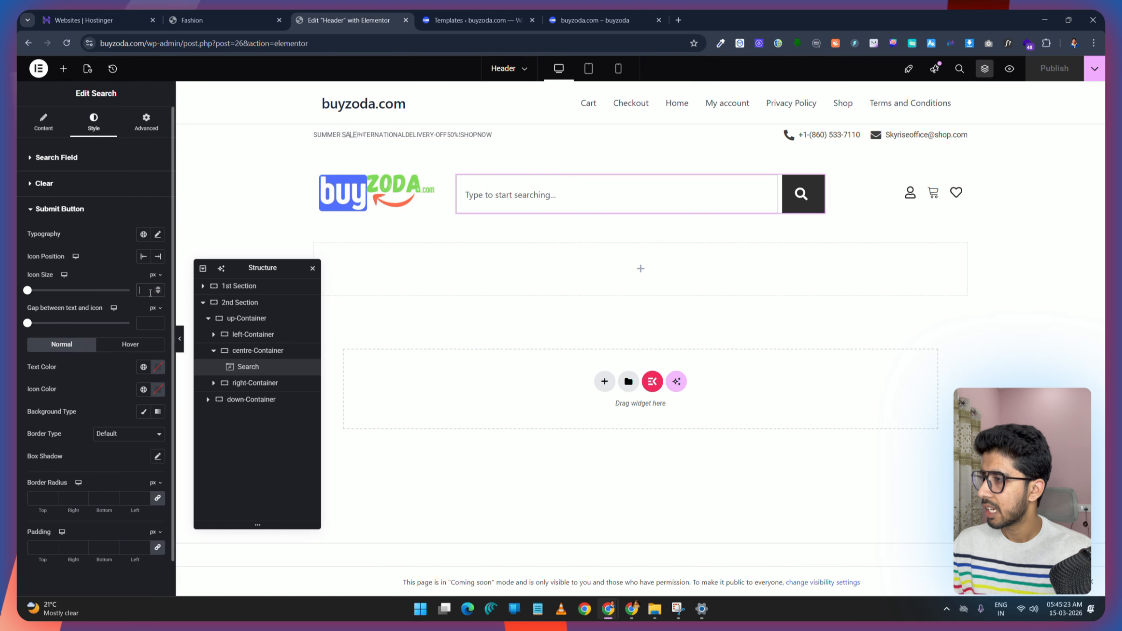
pyautogui.write('24')
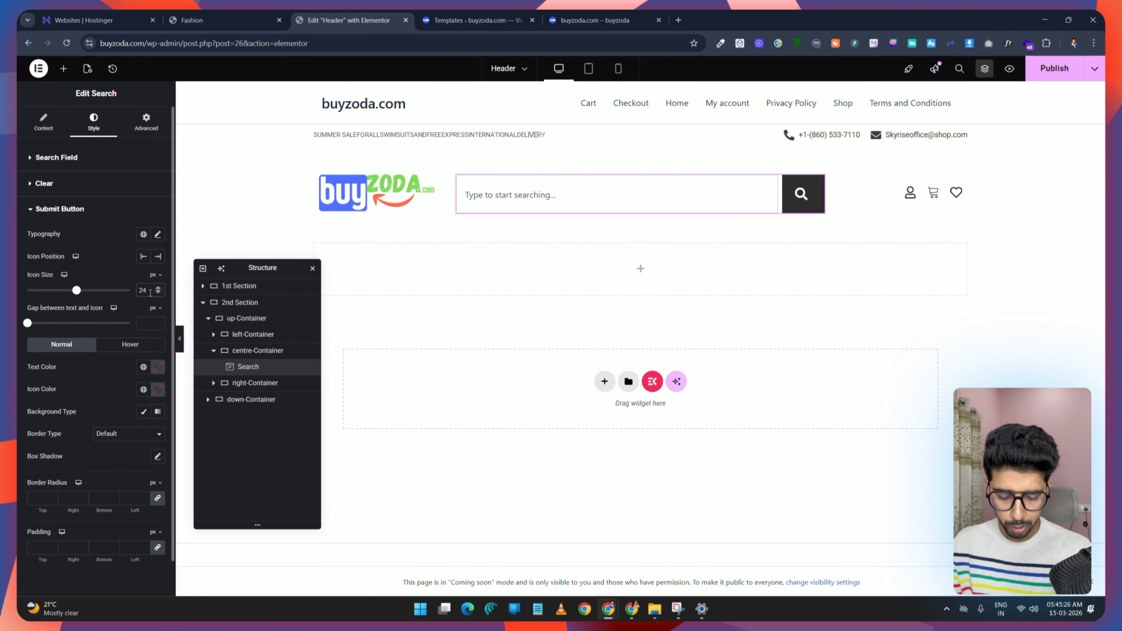
pyautogui.press('BackSpace')
pyautogui.press('BackSpace')
pyautogui.write('12')
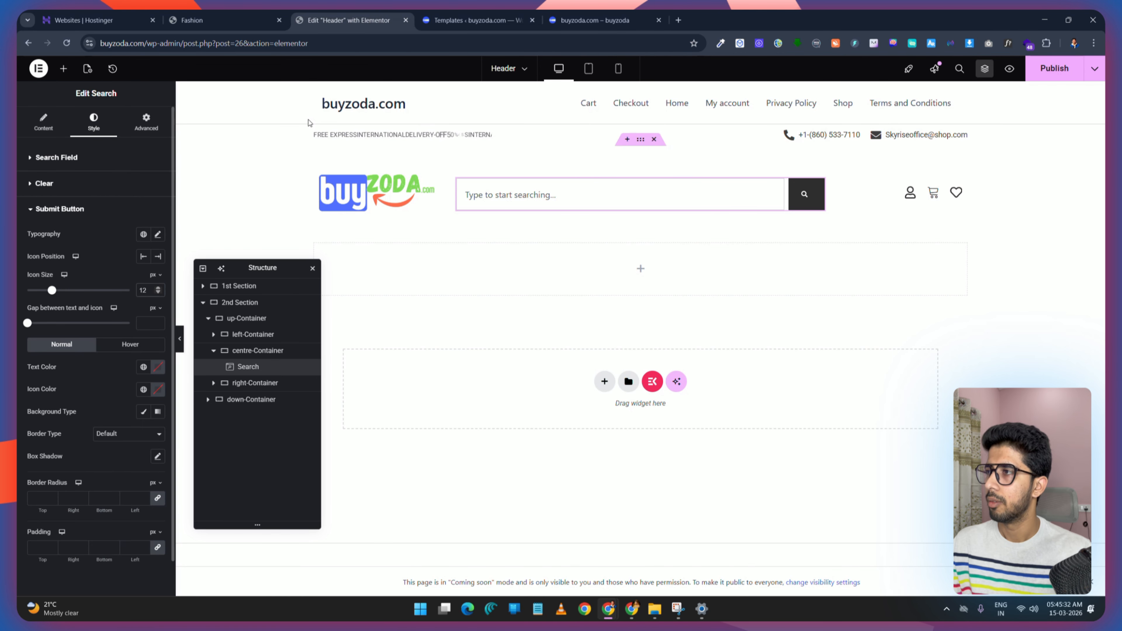
pyautogui.click(238, 14)
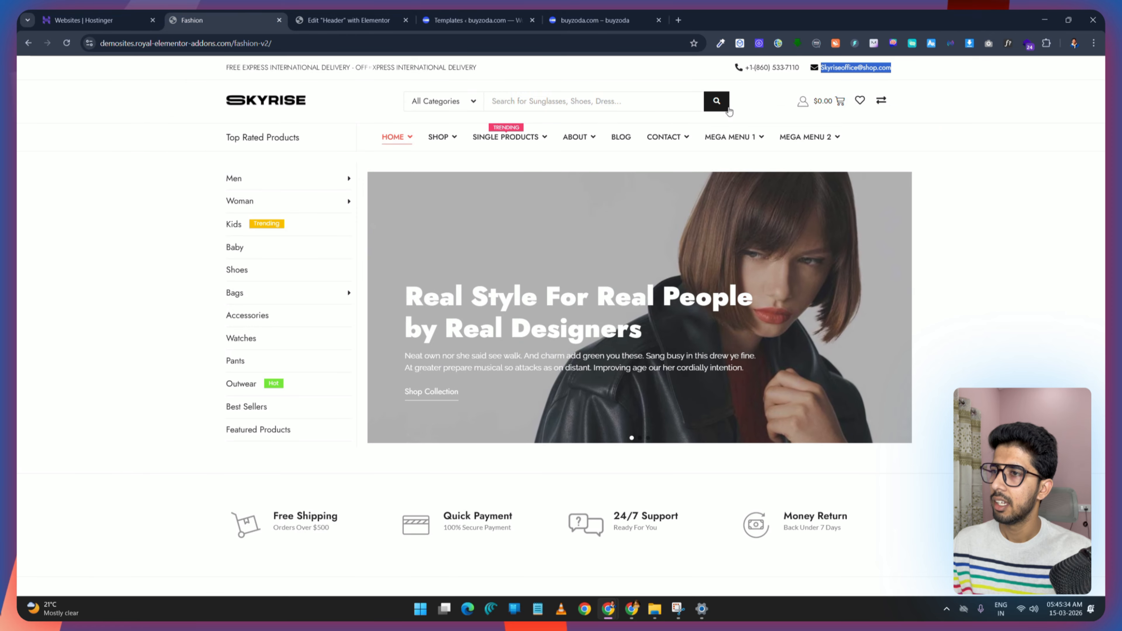
pyautogui.click(337, 21)
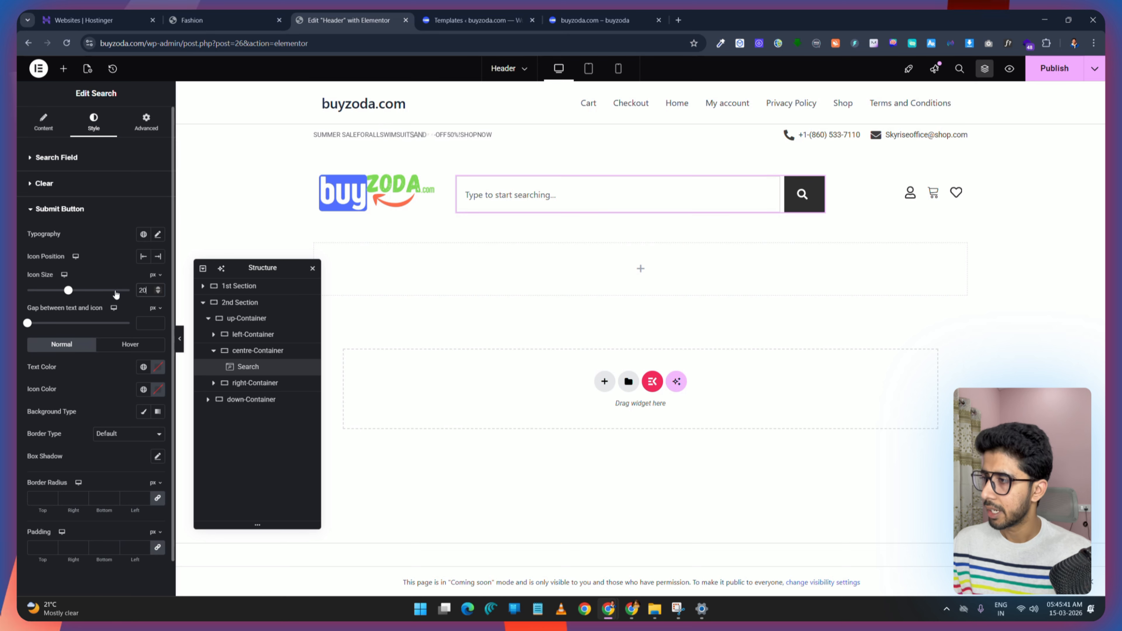
# Step: Set the search submit button's padding to 15 px on all sides, comparing with the demo header
pyautogui.click(154, 125)
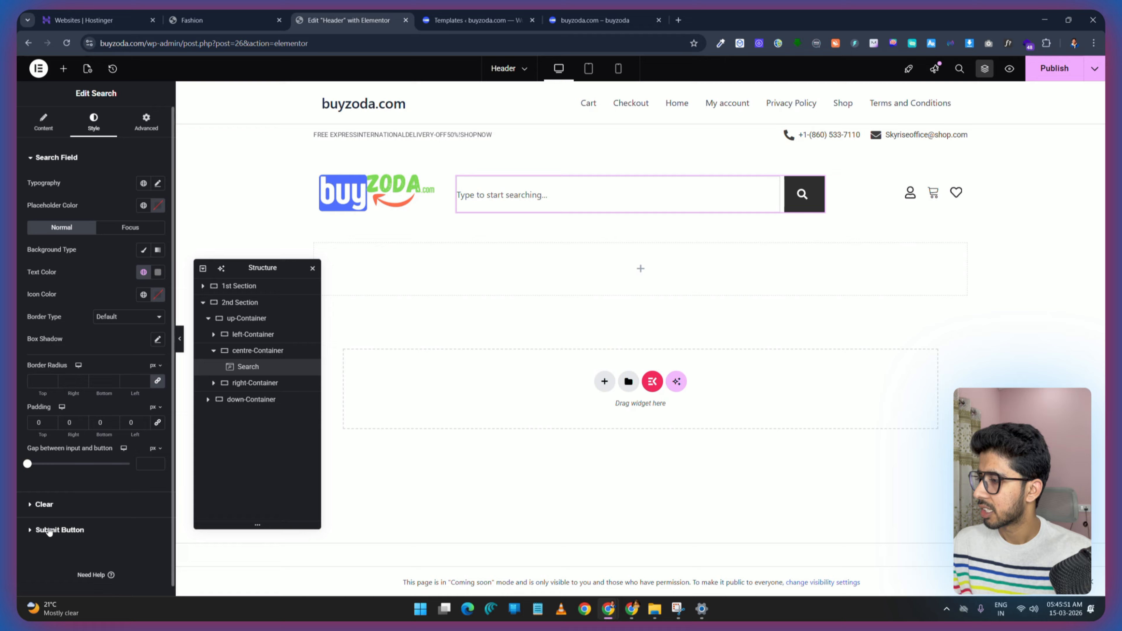
pyautogui.click(49, 530)
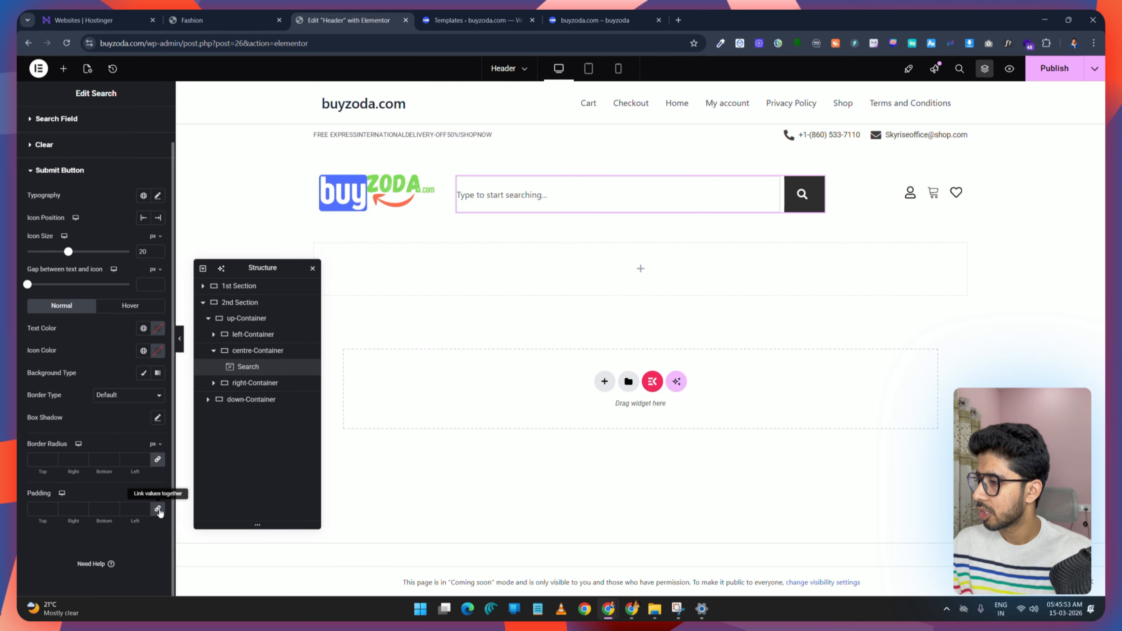
pyautogui.click(158, 510)
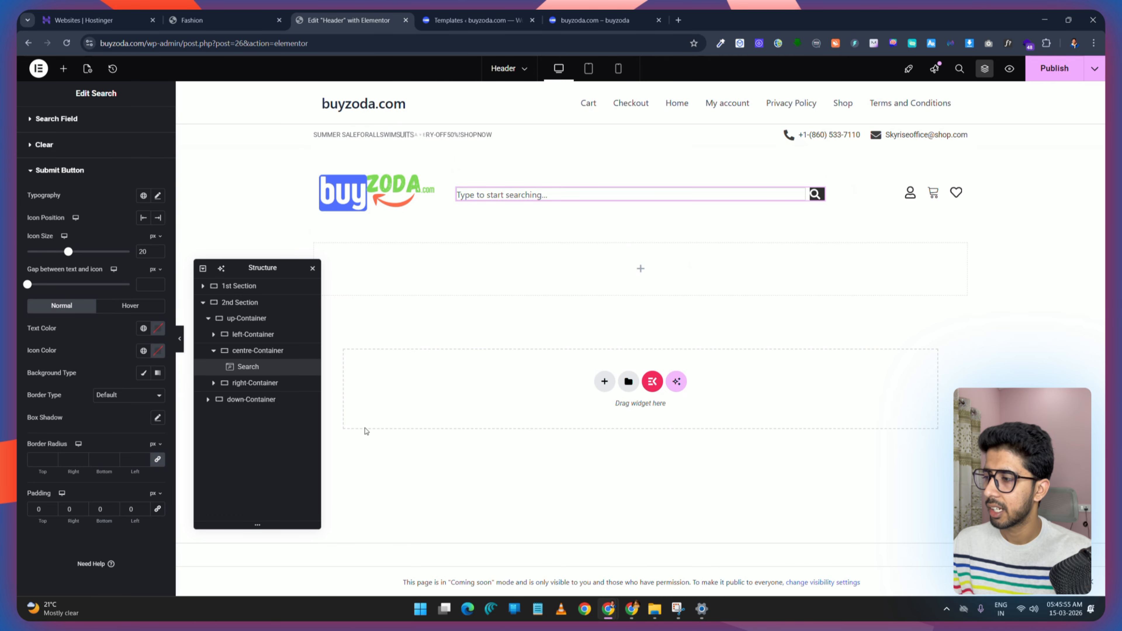
pyautogui.click(127, 509)
pyautogui.write('10')
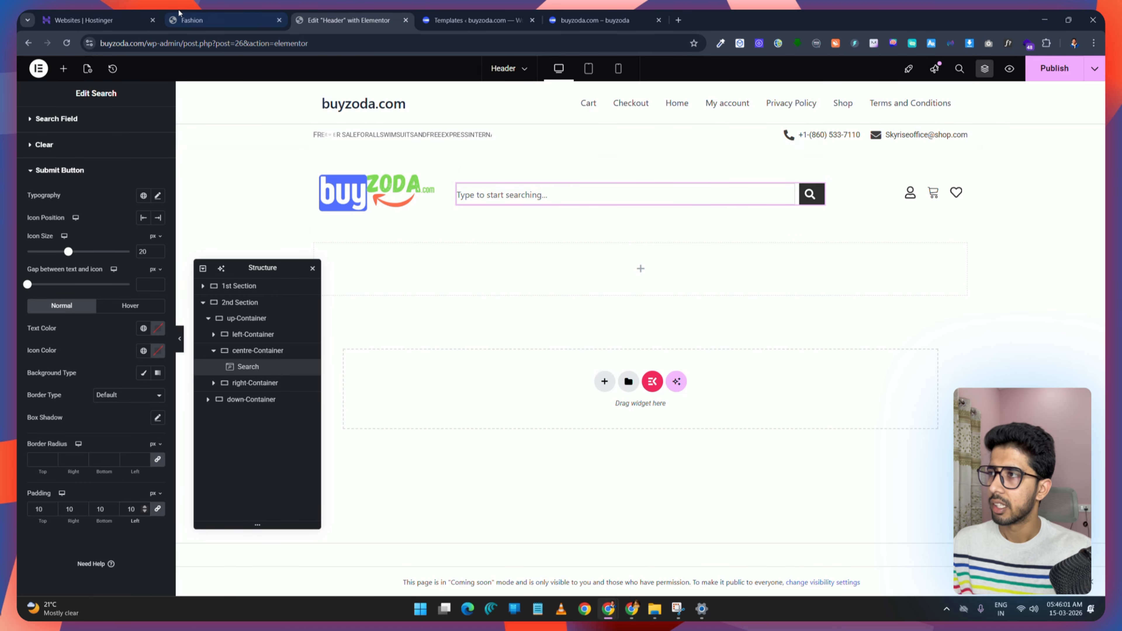
pyautogui.click(224, 12)
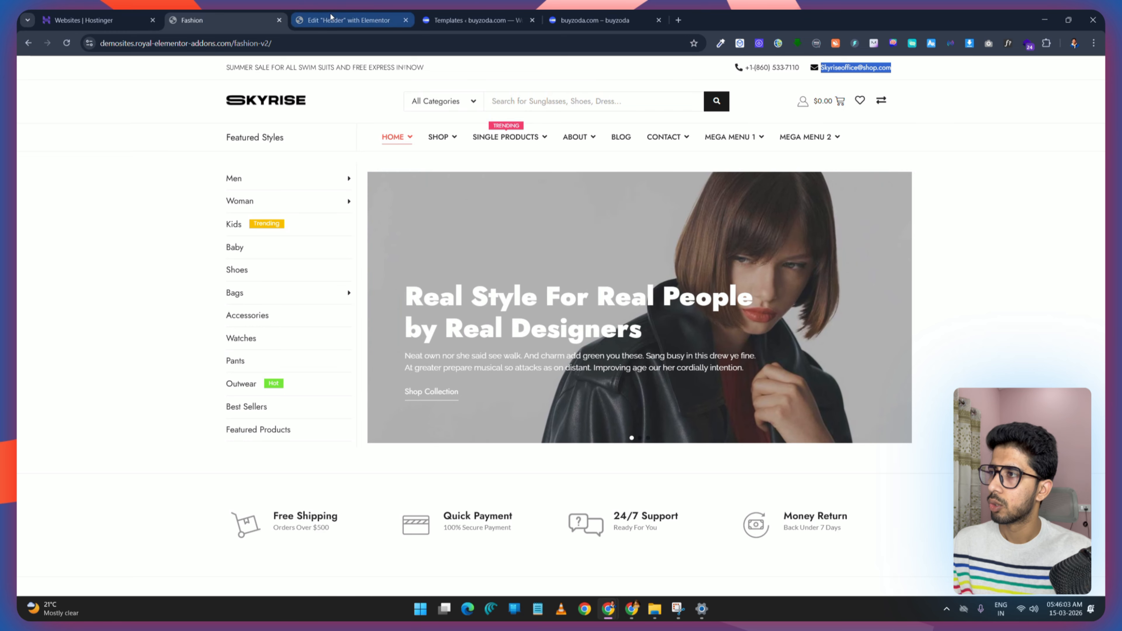
pyautogui.click(331, 13)
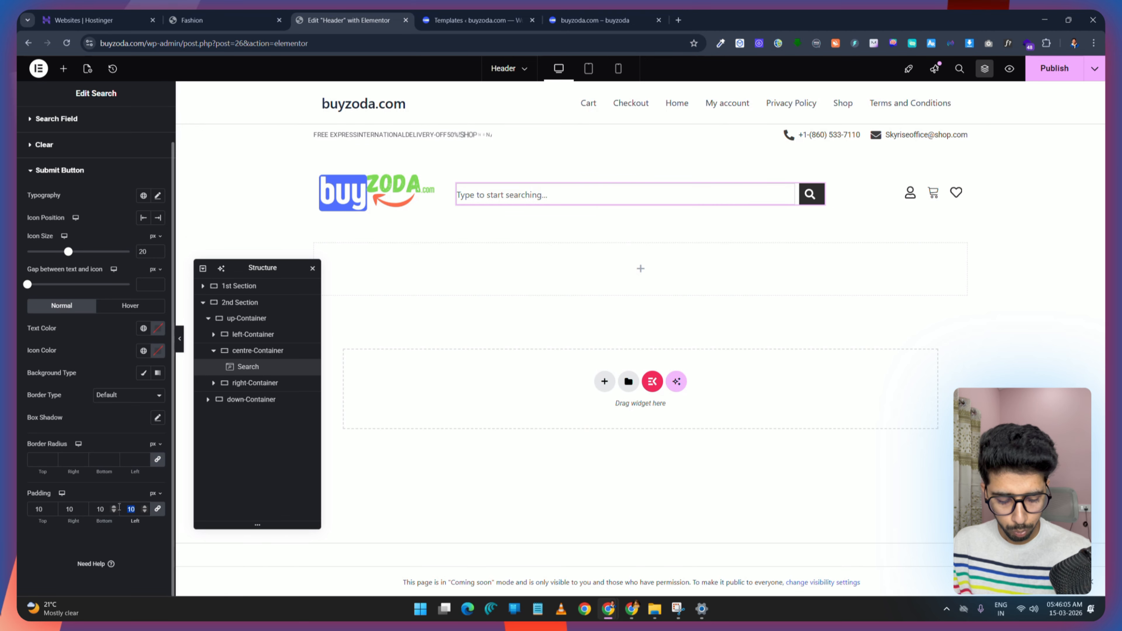
pyautogui.write('15')
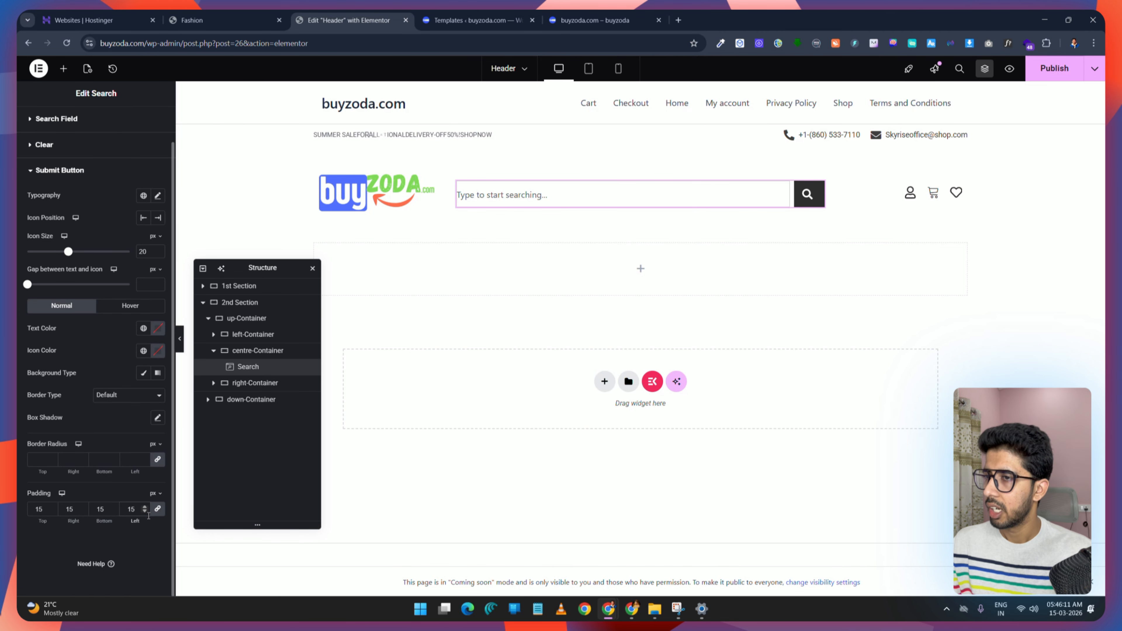
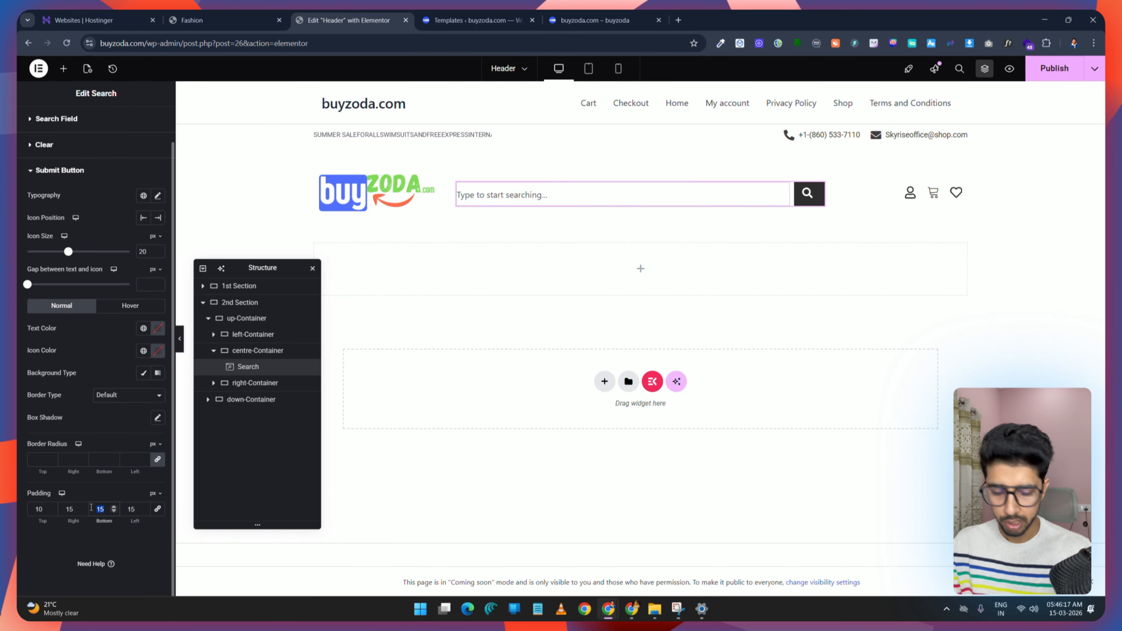
# Step: Set the search submit button's padding to 10 px top and bottom and 13 px left and right, then publish
pyautogui.write('10')
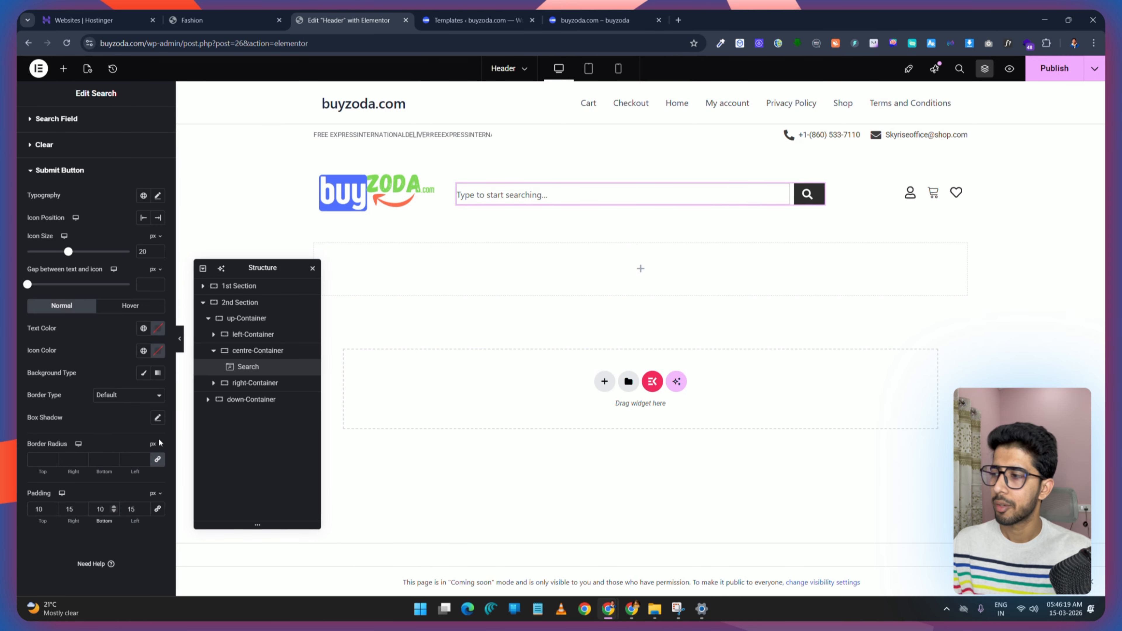
pyautogui.write('1')
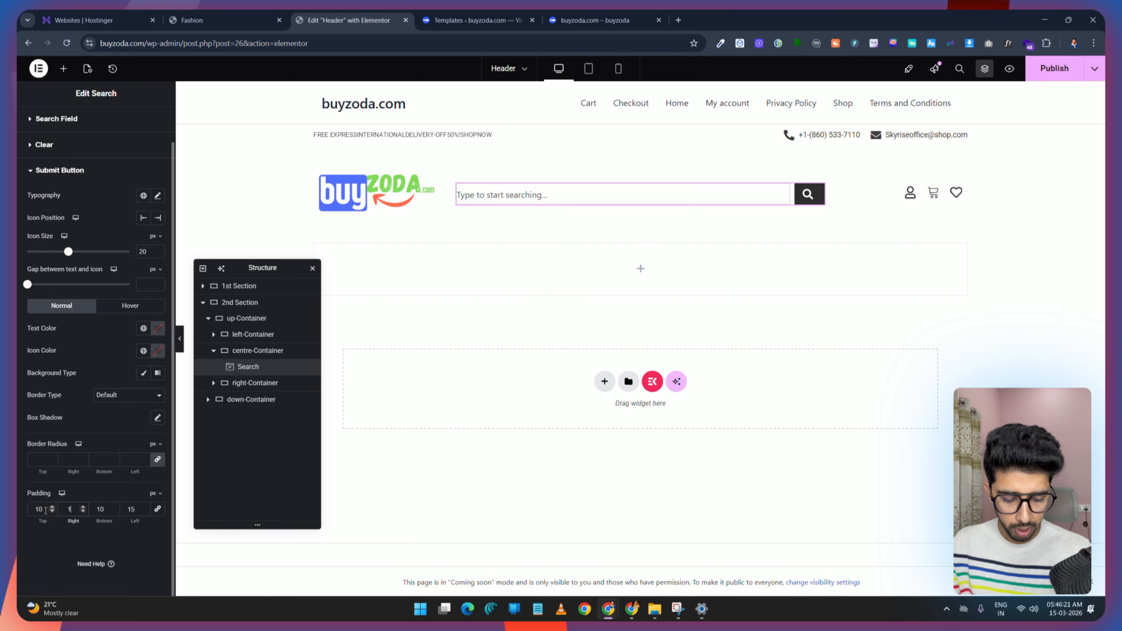
pyautogui.write('313')
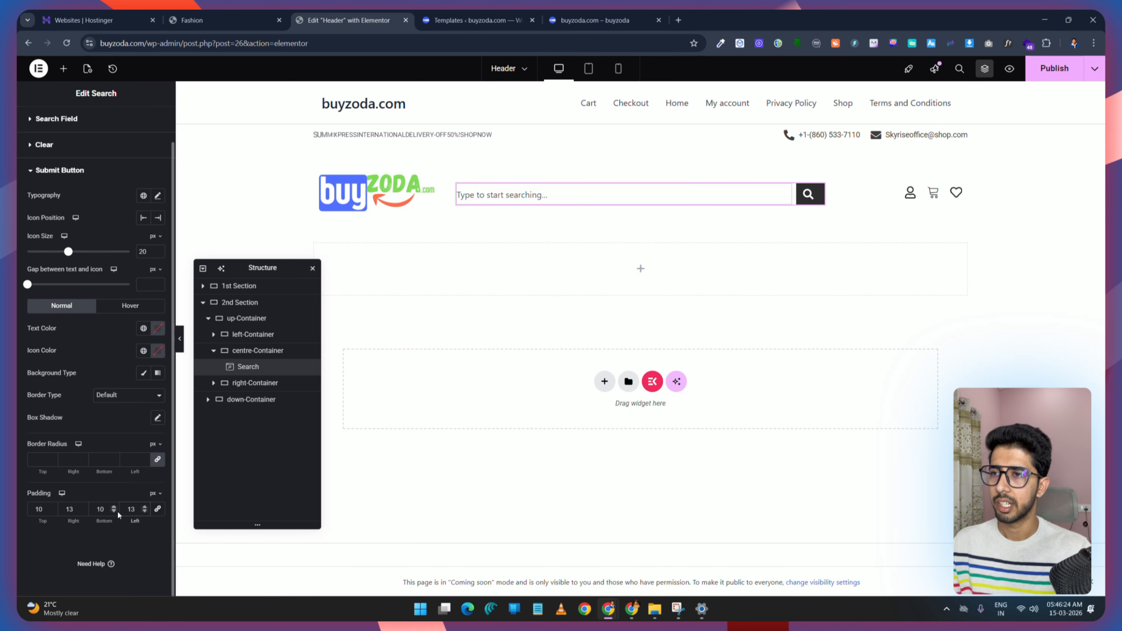
pyautogui.click(1047, 78)
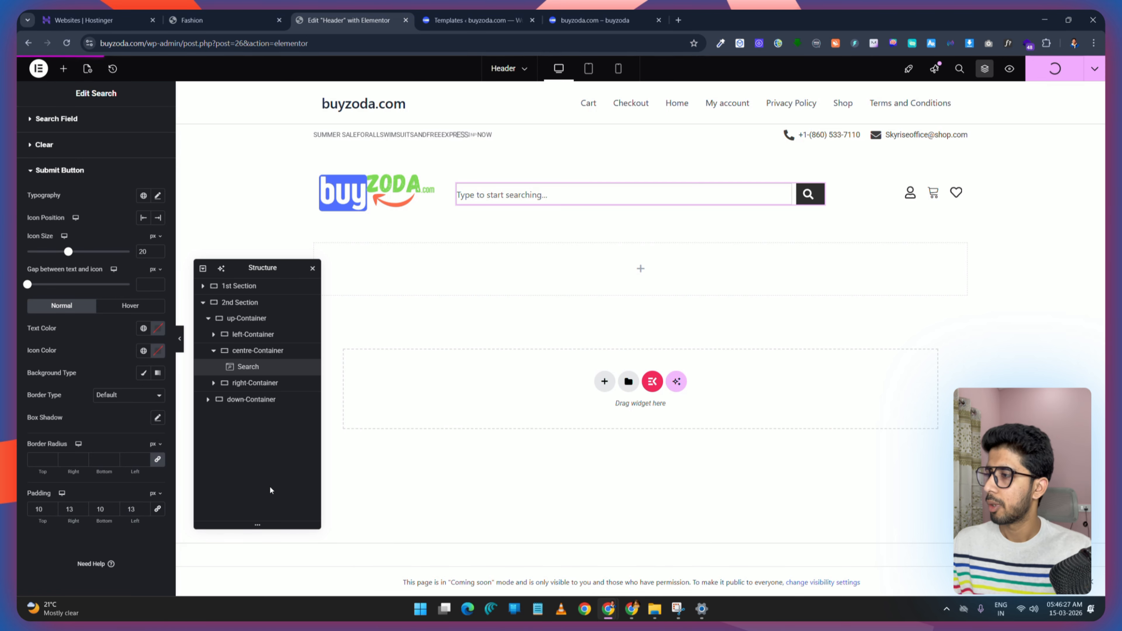
# Step: Set the submit button's icon size to 15 px, comparing with the demo header
pyautogui.click(240, 21)
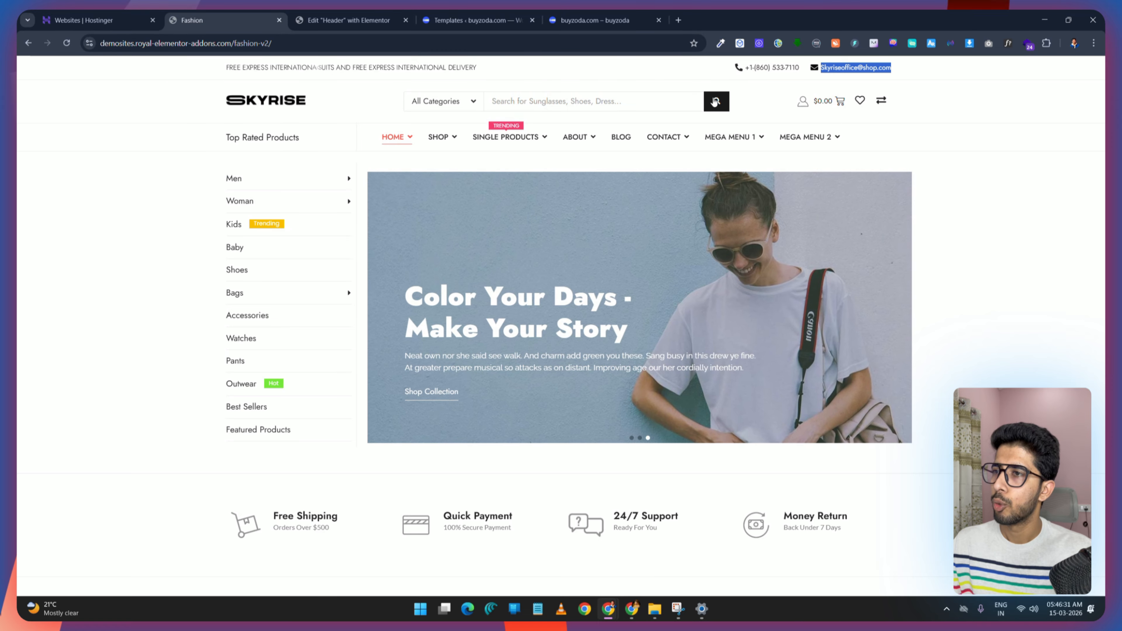
pyautogui.click(349, 20)
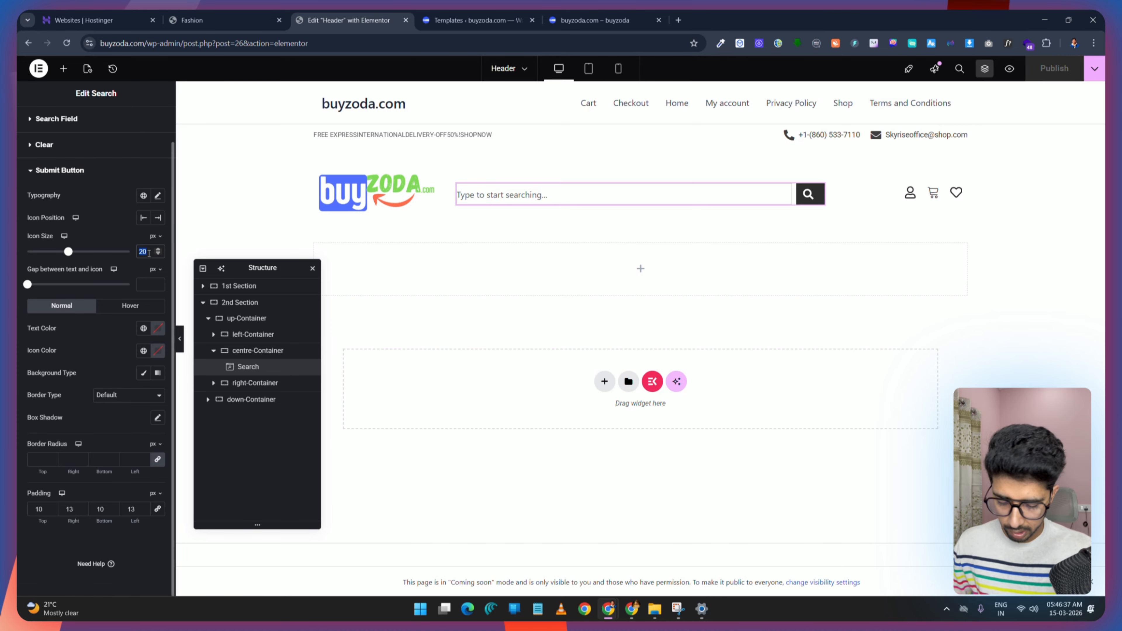
pyautogui.write('16')
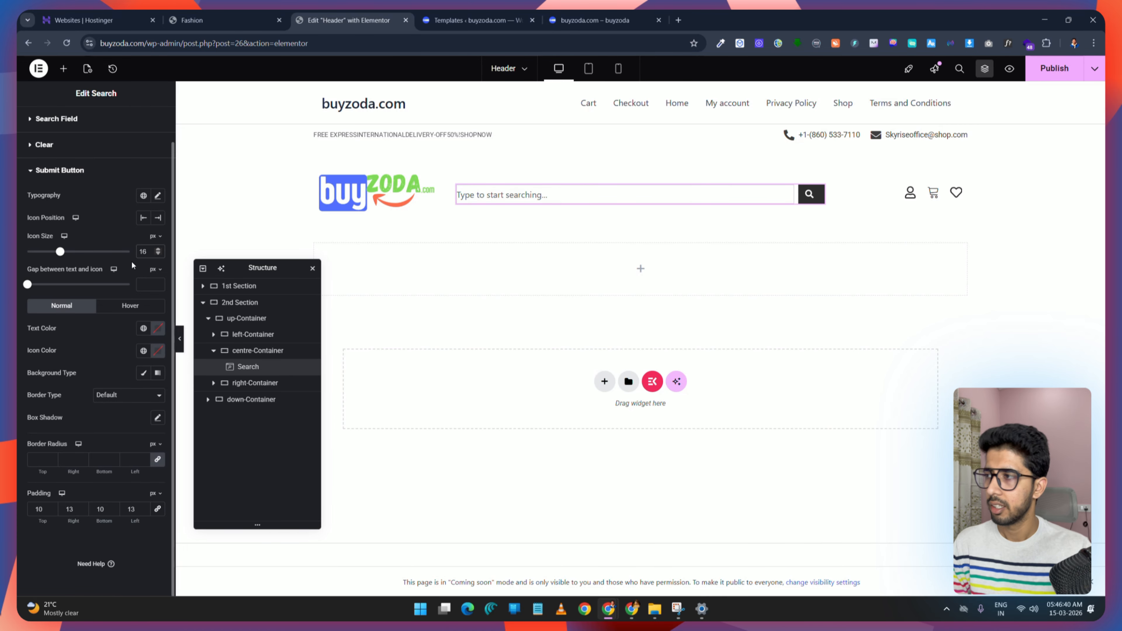
pyautogui.press('BackSpace')
pyautogui.write('5')
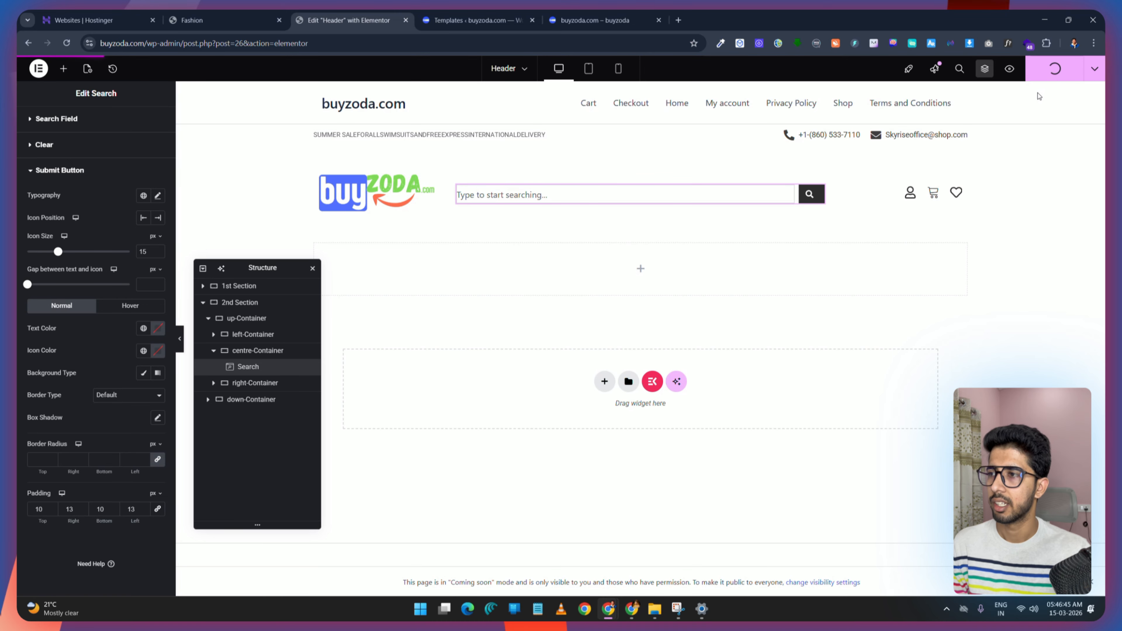
# Step: Change the search field placeholder to "Search for Products..." after checking the demo's search bar, then publish
pyautogui.click(192, 19)
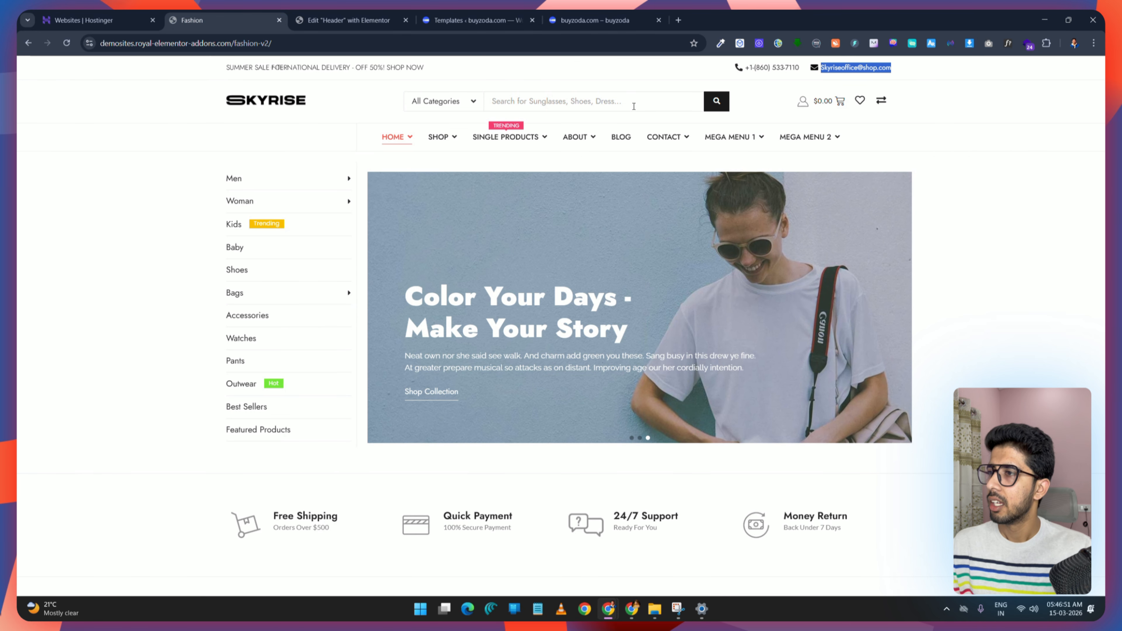
pyautogui.click(555, 100)
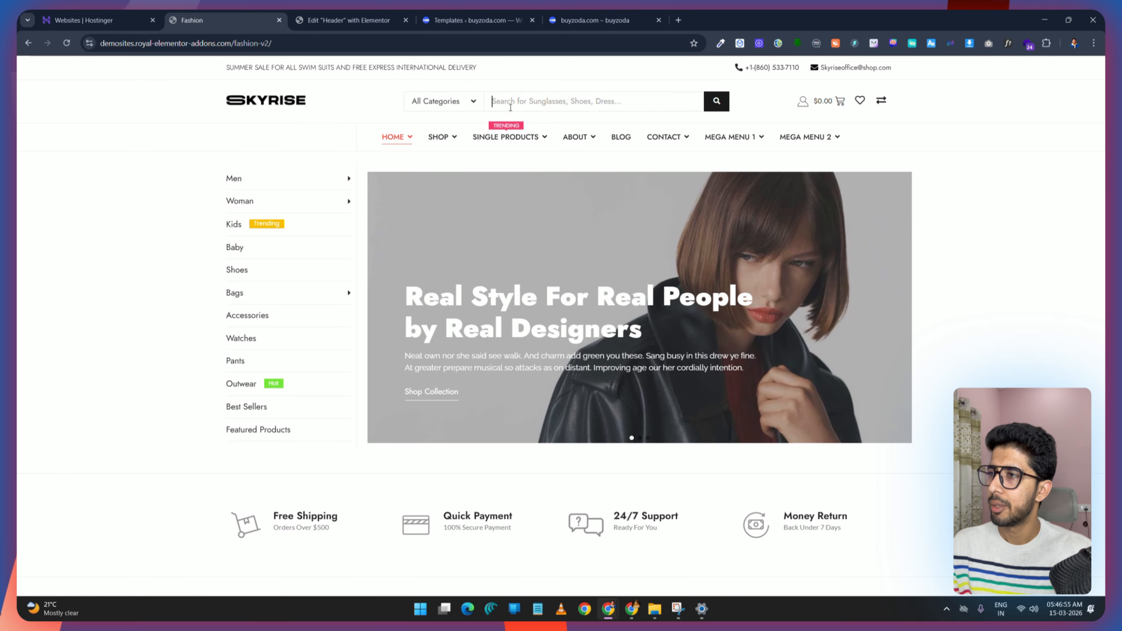
pyautogui.click(316, 9)
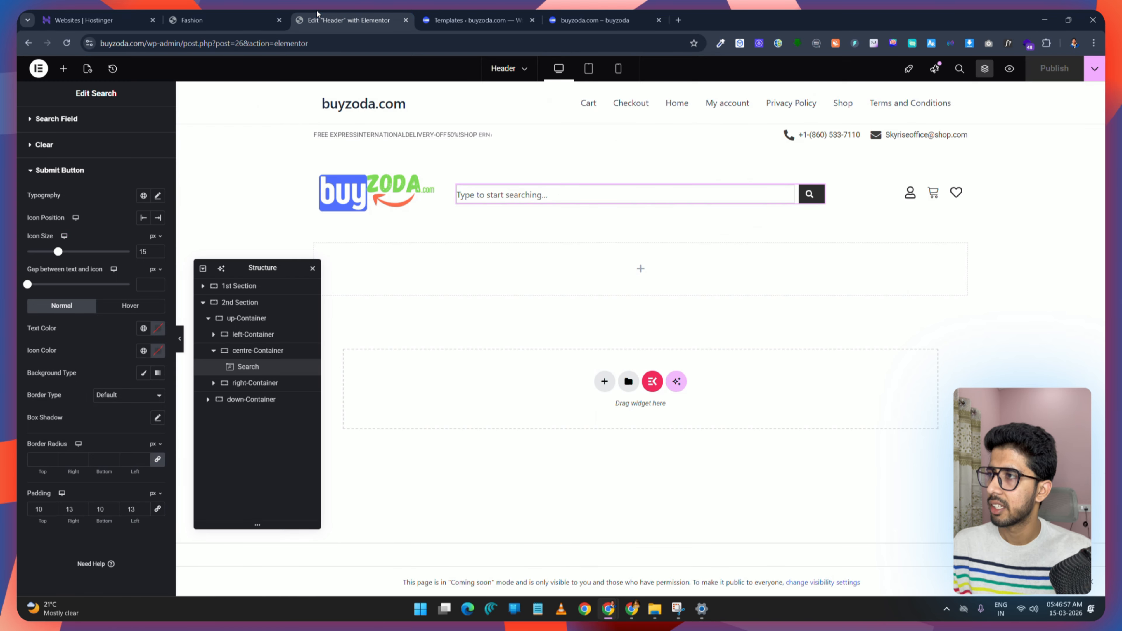
pyautogui.click(48, 118)
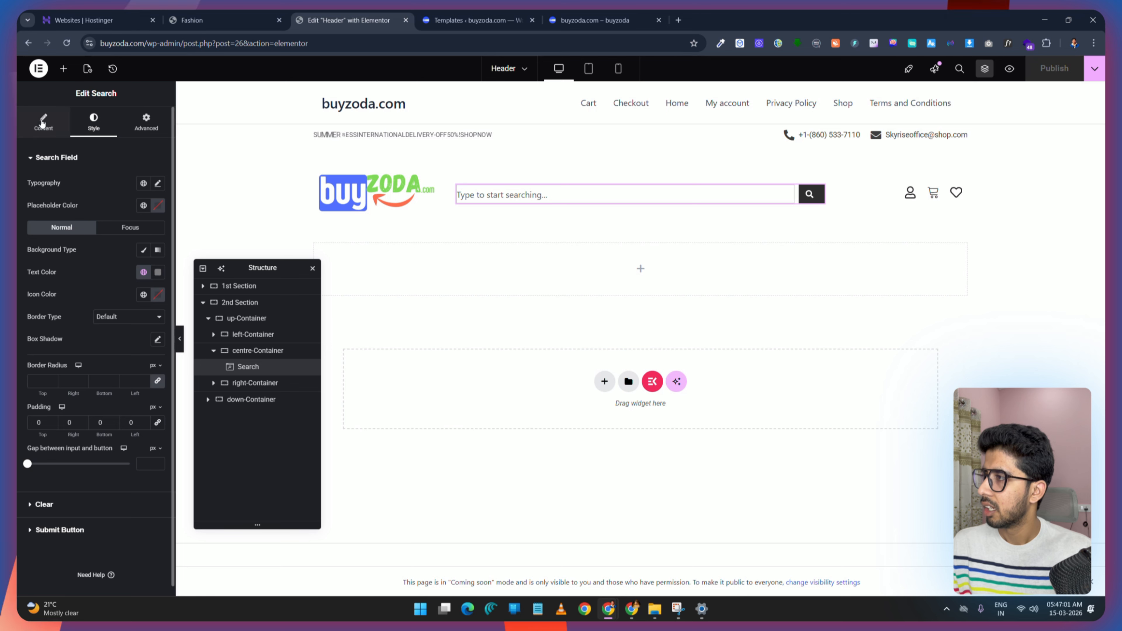
pyautogui.click(42, 123)
pyautogui.moveTo(62, 209); pyautogui.dragTo(13, 211)
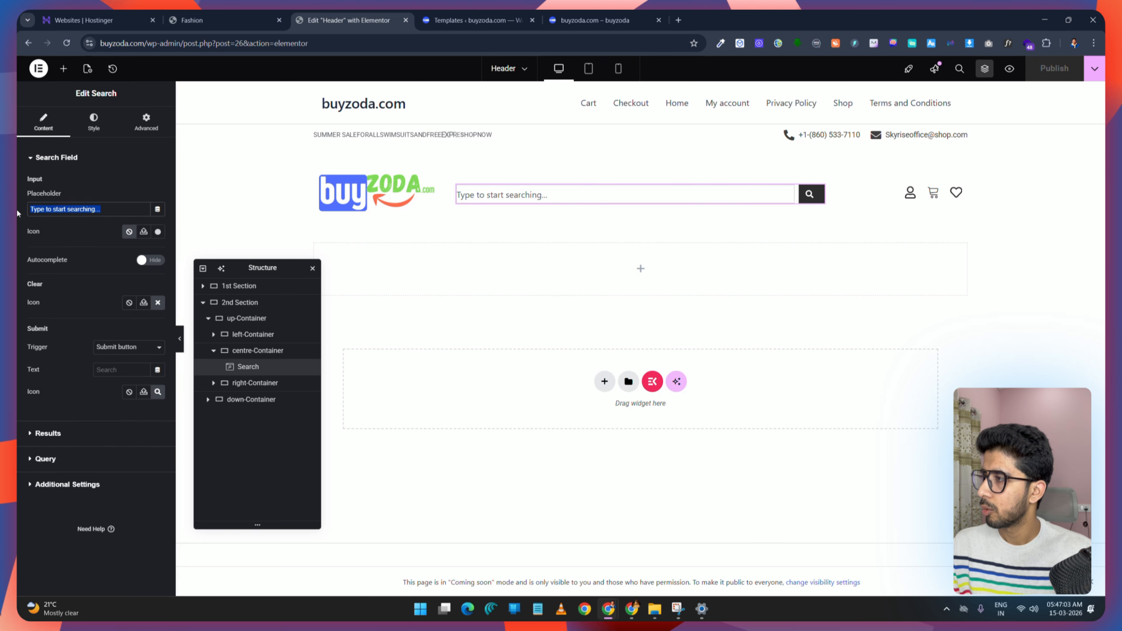
pyautogui.write('Search for Products.')
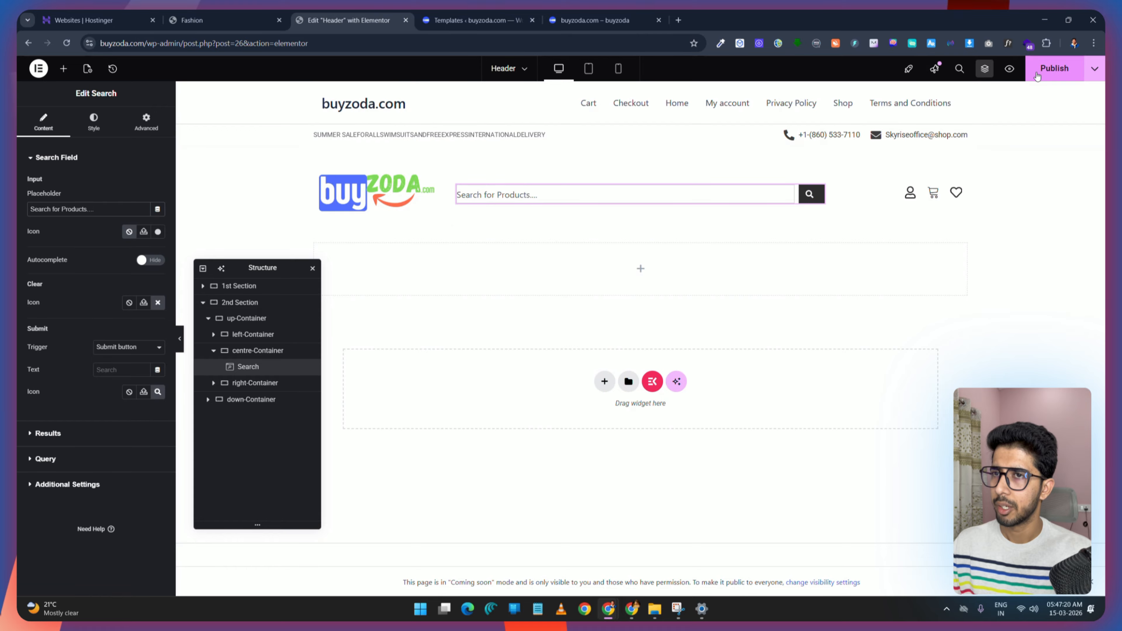
pyautogui.click(1058, 72)
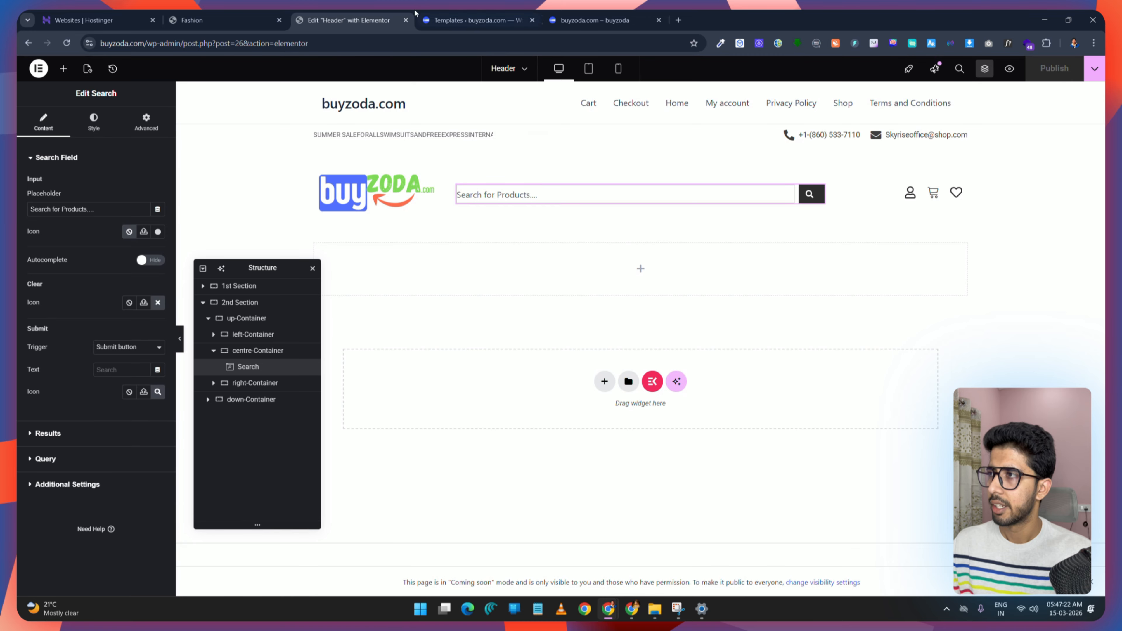
# Step: Set the search widget's left padding to 10 px, comparing with the demo header
pyautogui.click(192, 20)
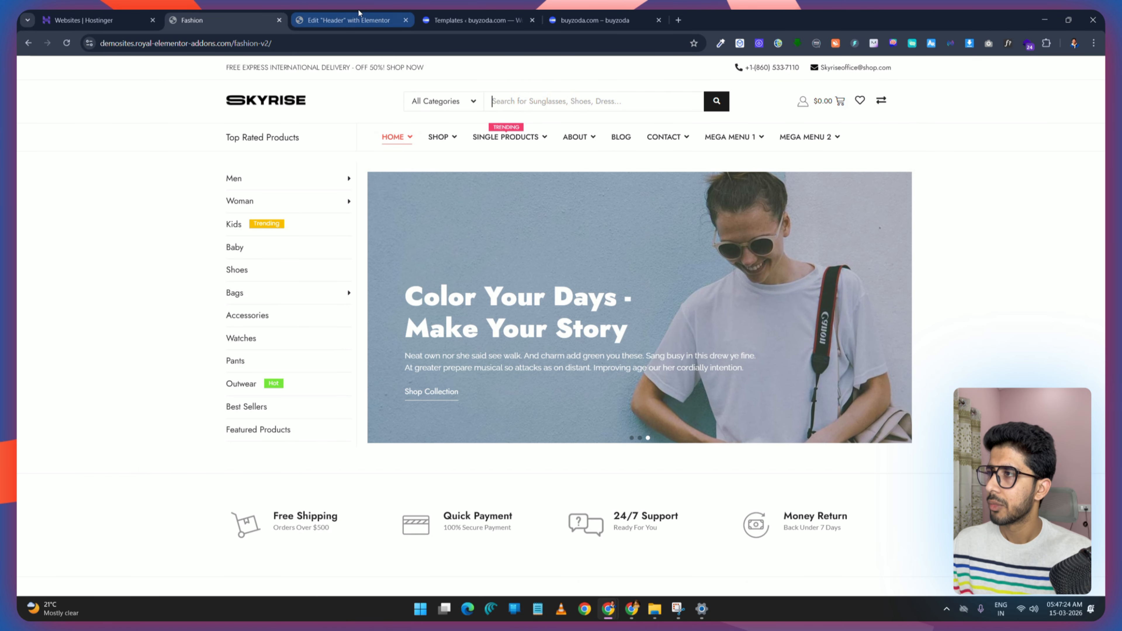
pyautogui.click(349, 20)
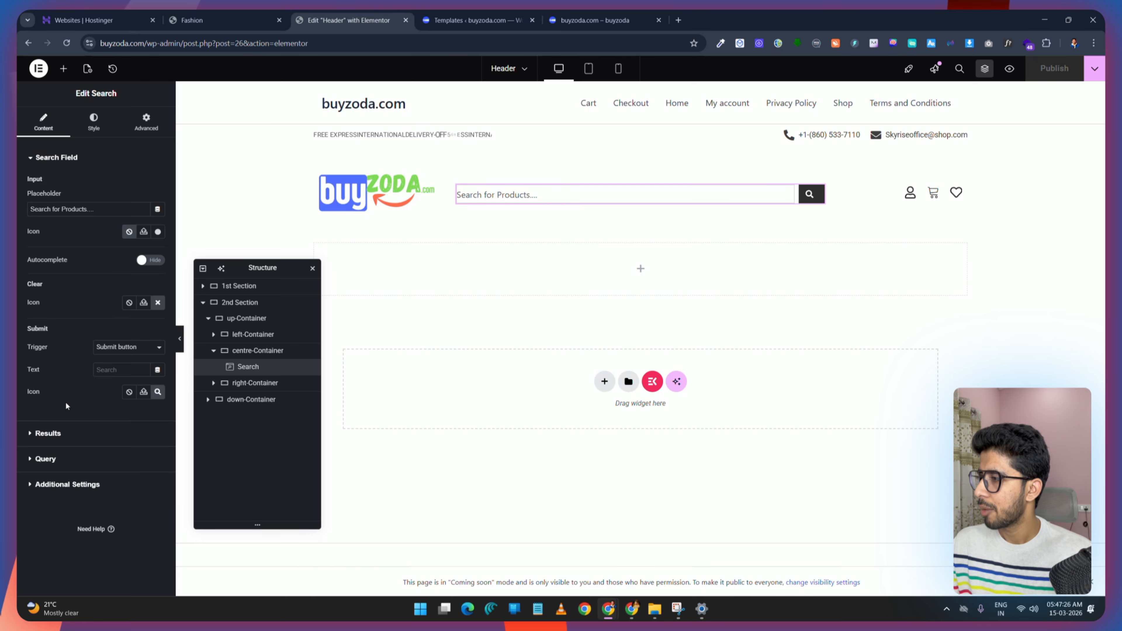
pyautogui.click(146, 122)
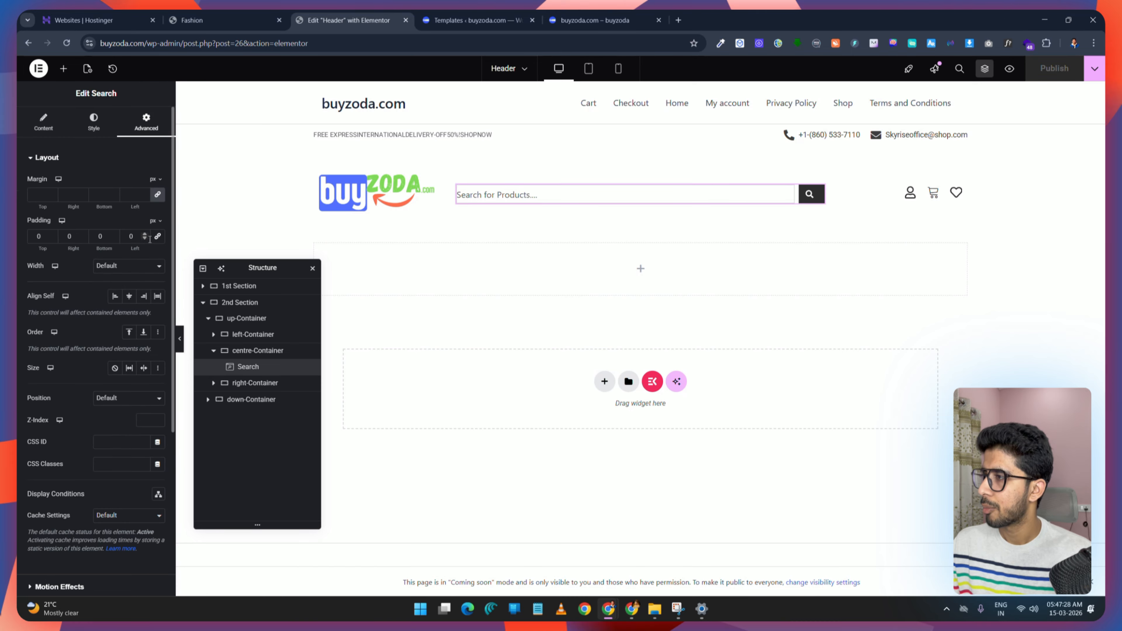
pyautogui.click(126, 236)
pyautogui.write('1')
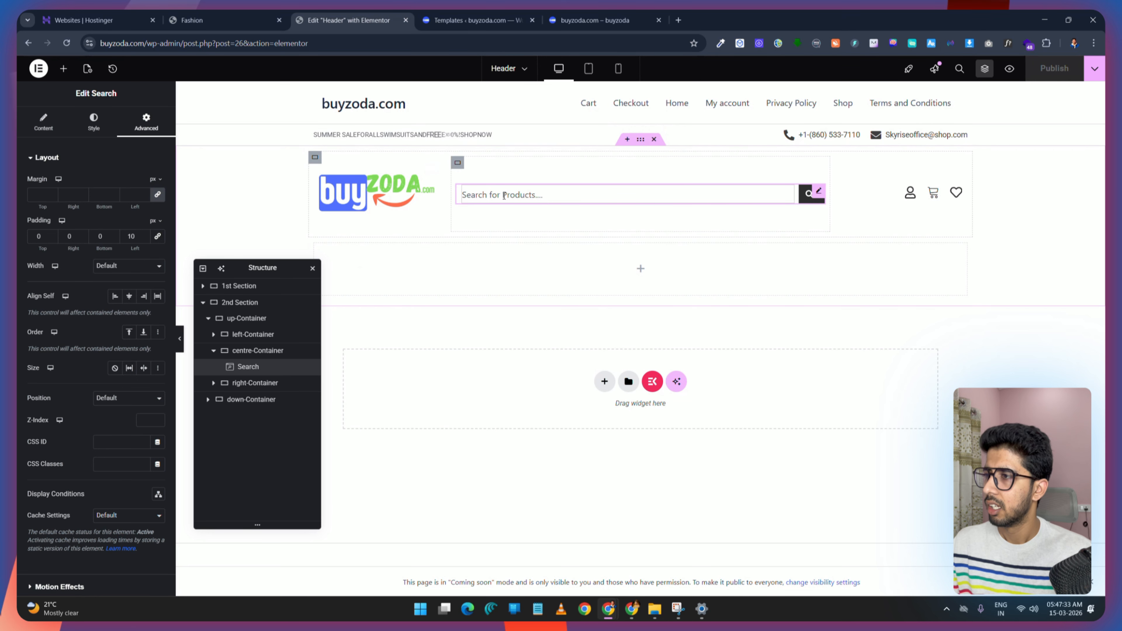
# Step: Lighten the search field's placeholder colour in the colour picker and publish
pyautogui.click(49, 128)
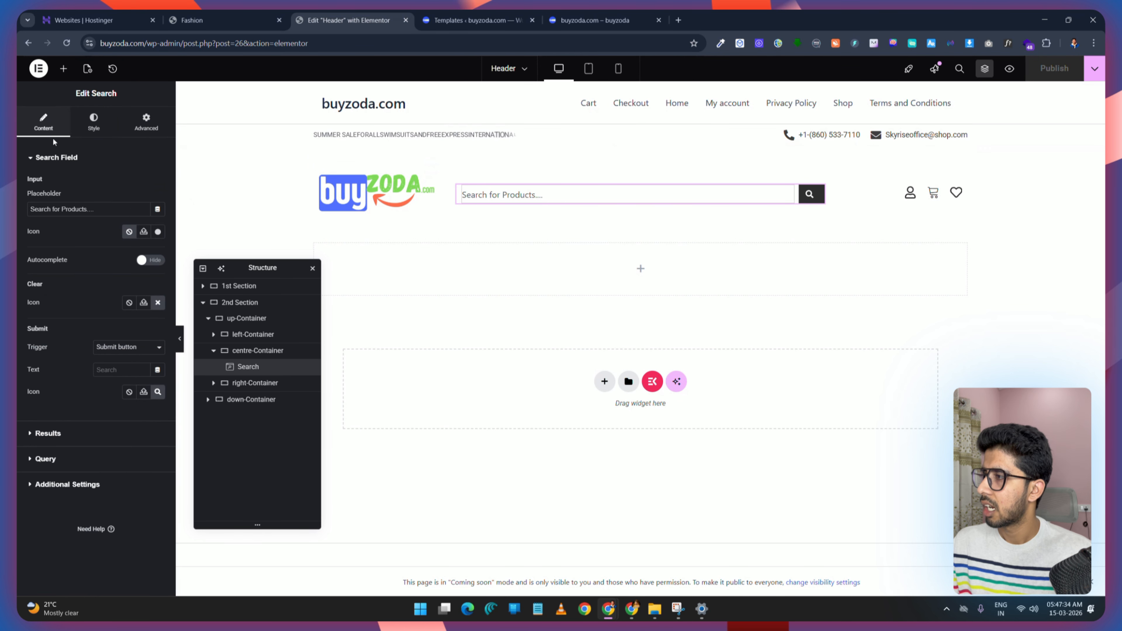
pyautogui.click(93, 121)
pyautogui.click(158, 205)
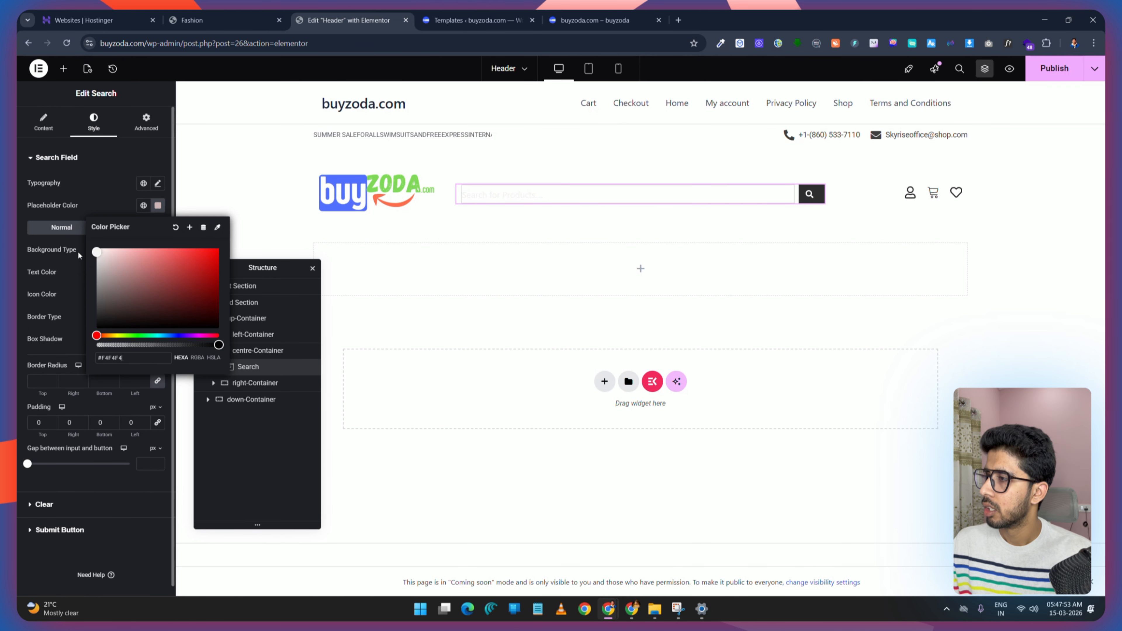
pyautogui.moveTo(69, 271); pyautogui.dragTo(58, 268)
pyautogui.click(1055, 78)
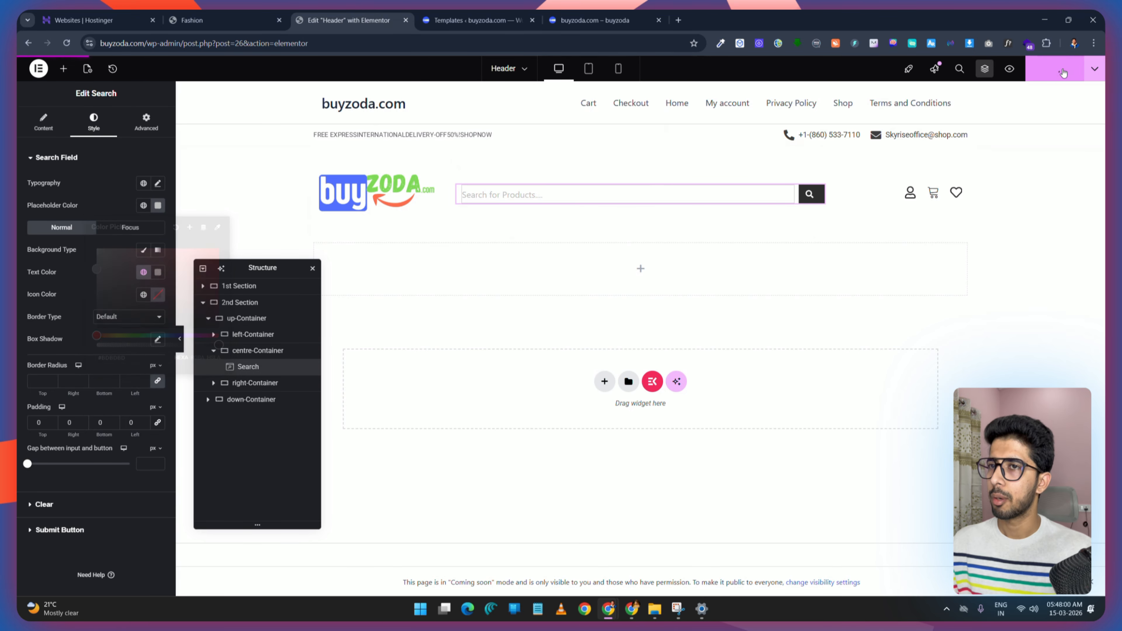
# Step: Set the logo image's width to 60% and maximum width to 100%, then publish
pyautogui.click(226, 17)
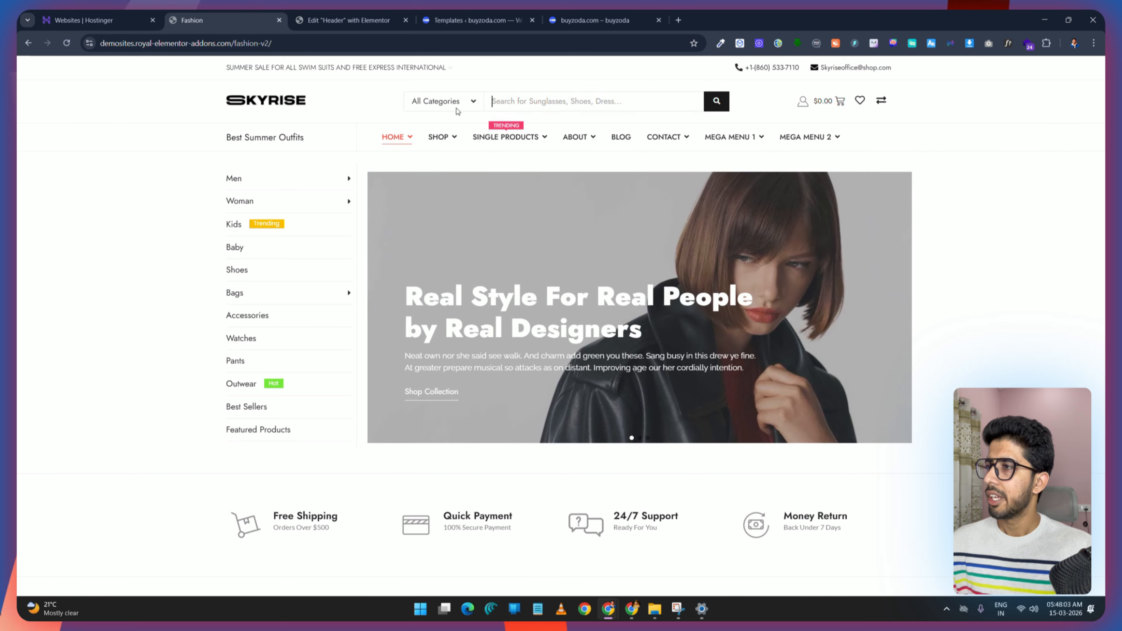
pyautogui.click(390, 21)
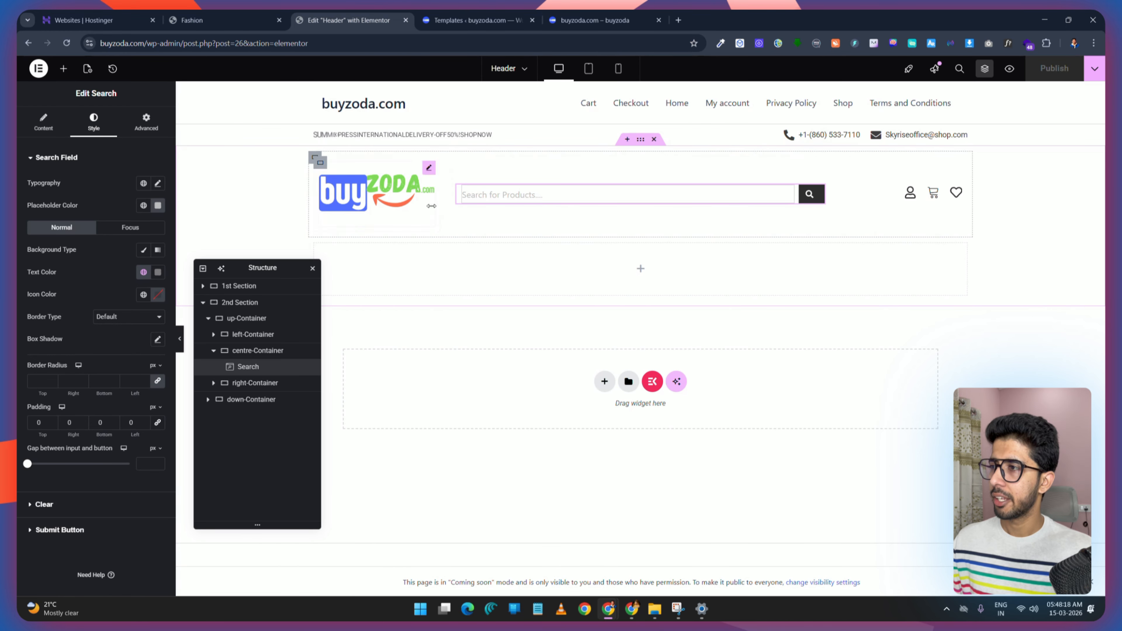
pyautogui.click(428, 168)
pyautogui.click(102, 132)
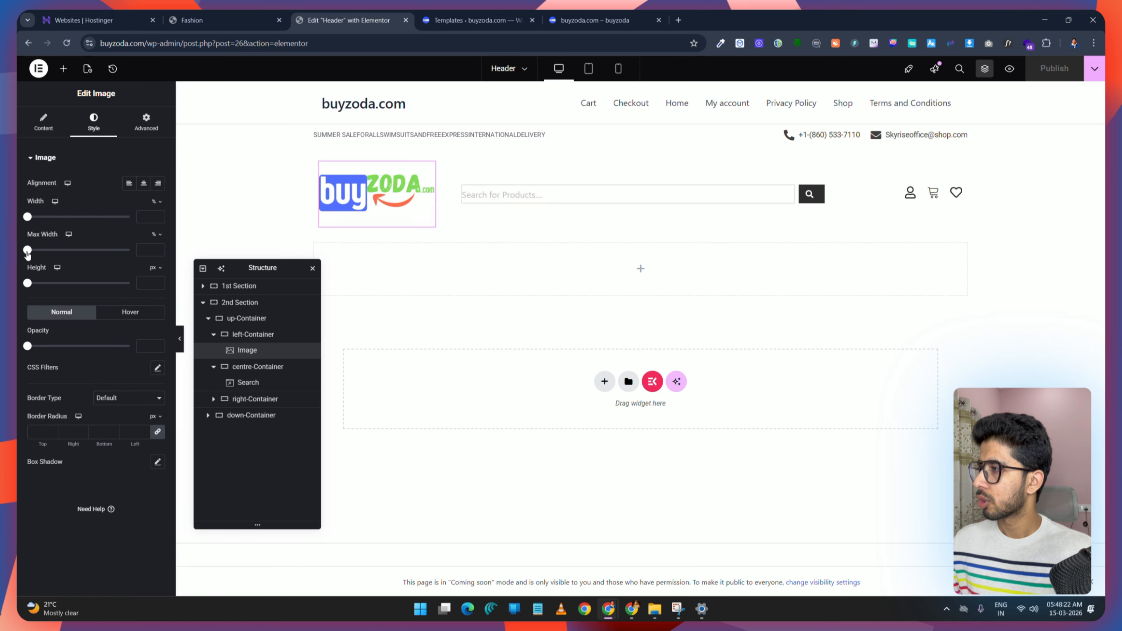
pyautogui.click(143, 249)
pyautogui.write('5')
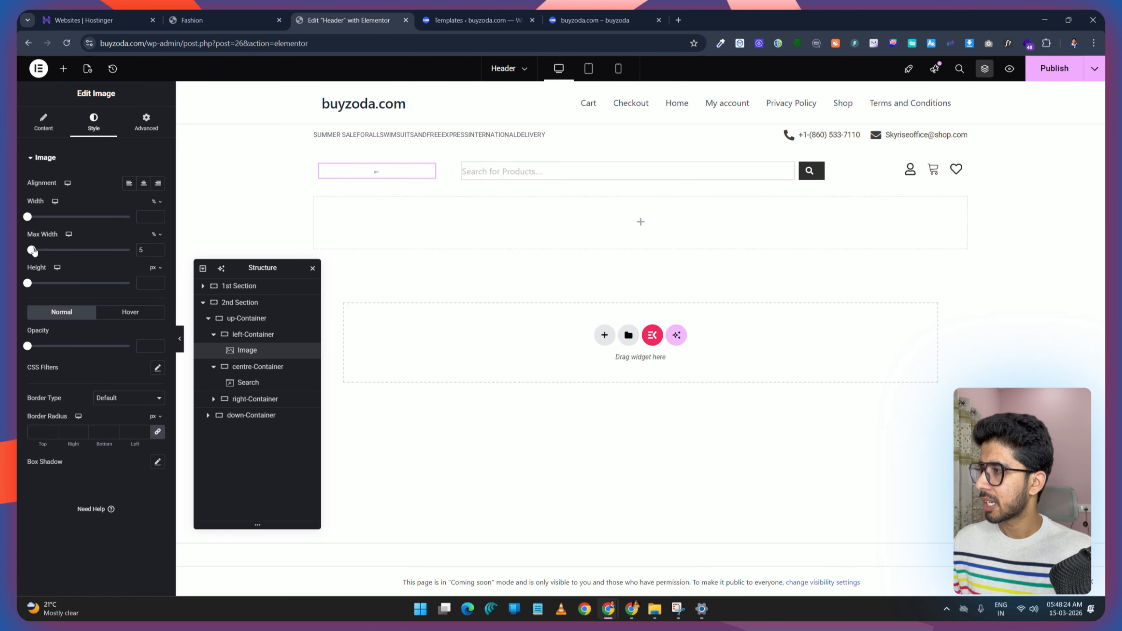
pyautogui.moveTo(31, 250); pyautogui.dragTo(139, 249)
pyautogui.moveTo(31, 221); pyautogui.dragTo(90, 229)
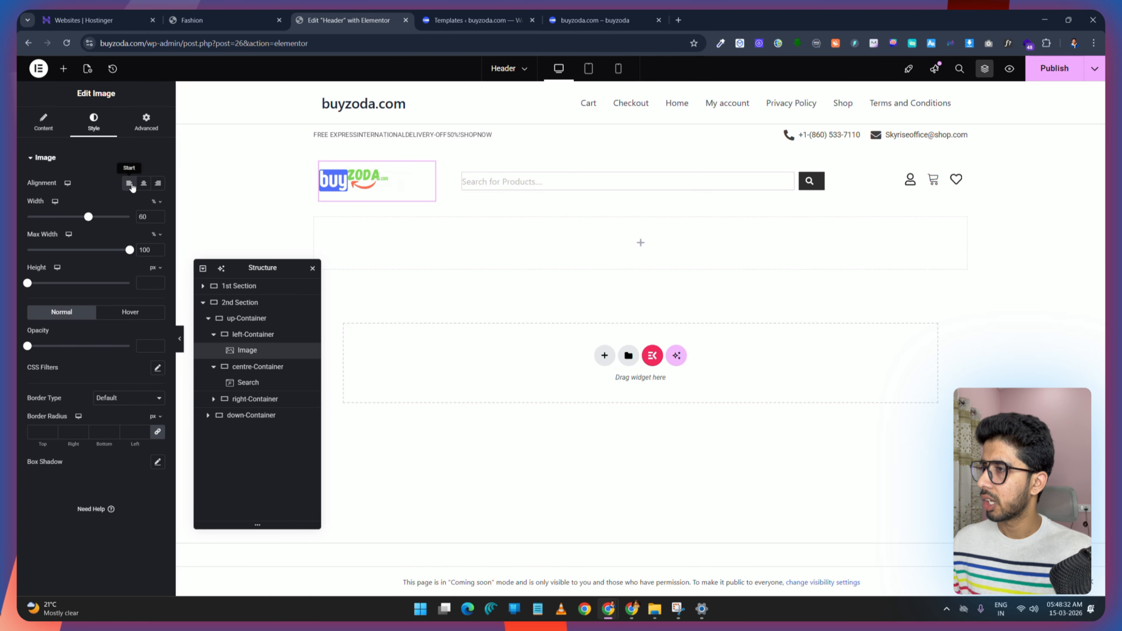
pyautogui.click(1054, 72)
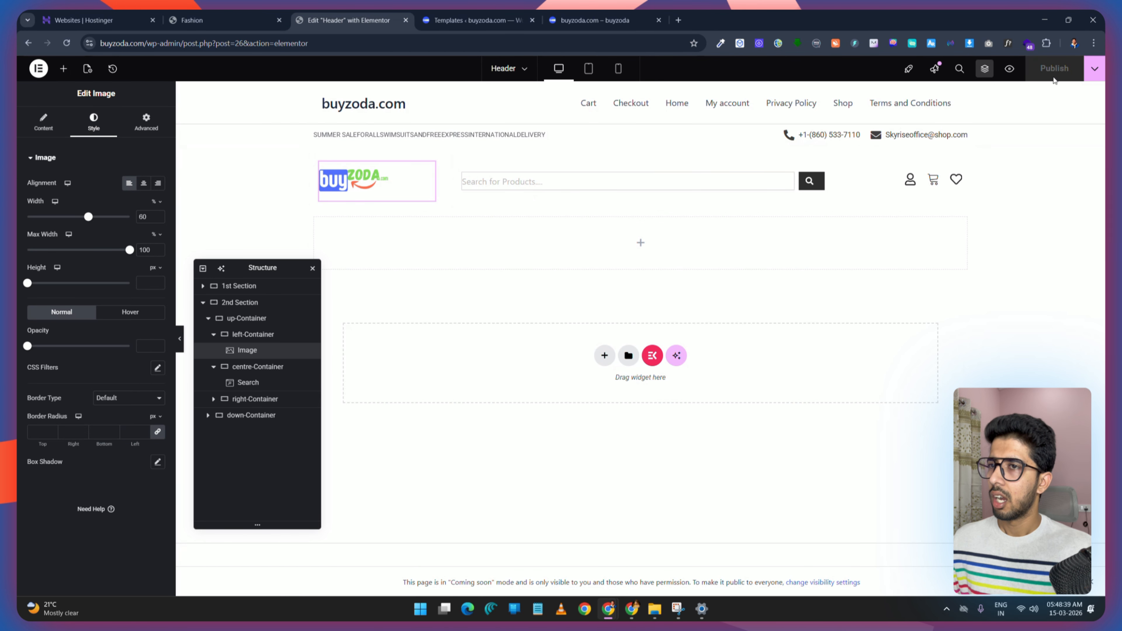
# Step: Preview the header and compare it with the demo header
pyautogui.click(1010, 69)
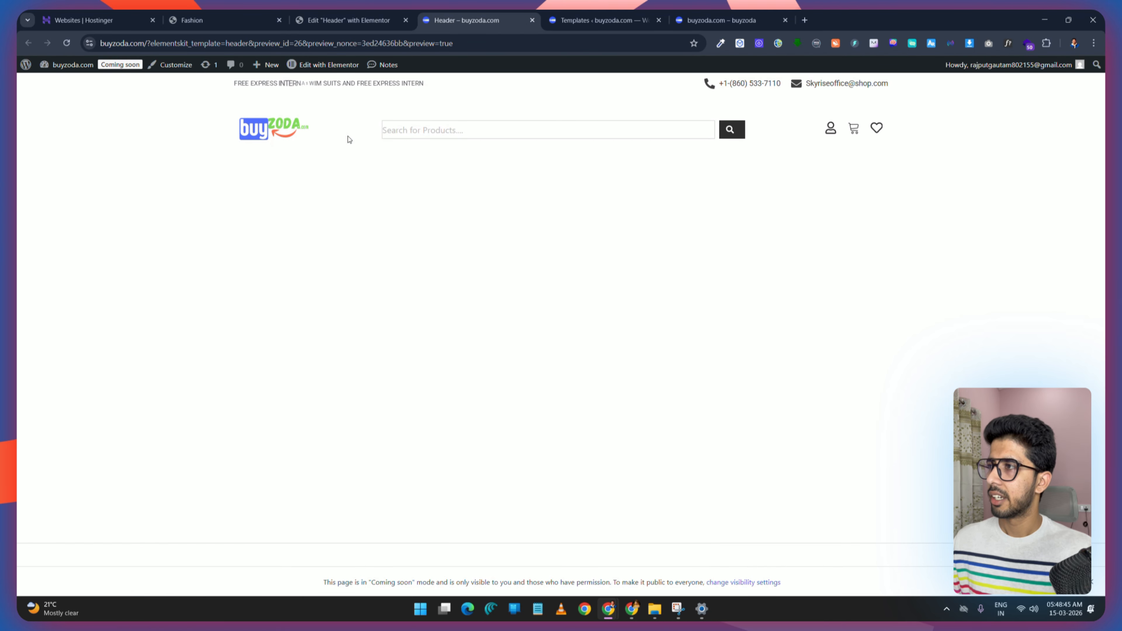
pyautogui.click(235, 14)
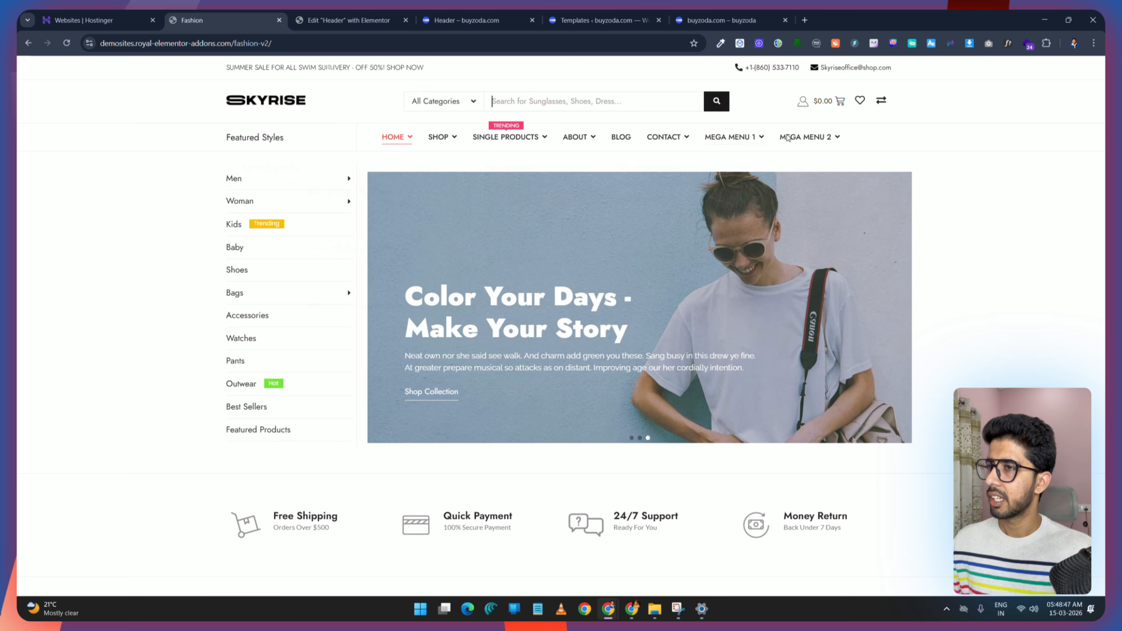
pyautogui.click(340, 18)
pyautogui.click(467, 20)
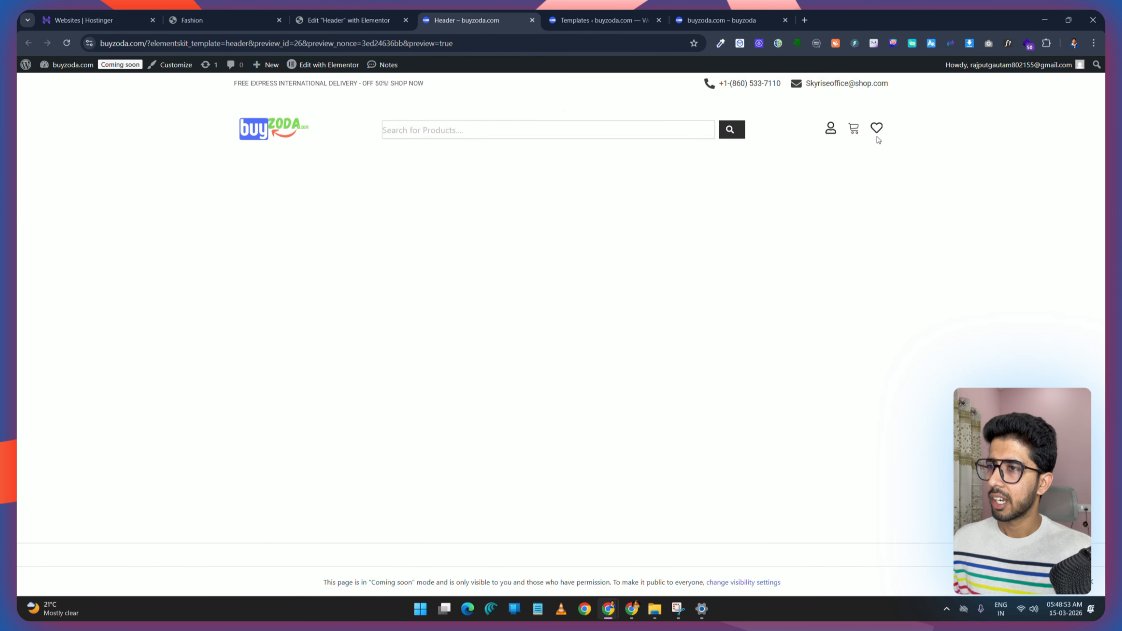
pyautogui.click(371, 20)
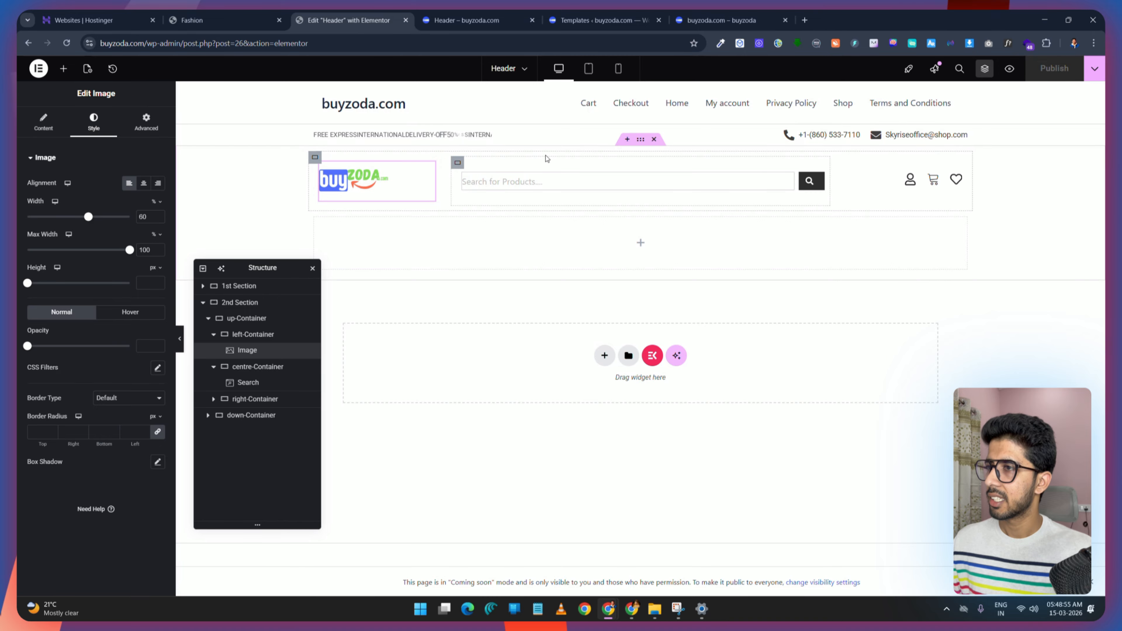
# Step: Give the first section a solid bottom border 1 px wide in a light grey colour and publish
pyautogui.click(204, 304)
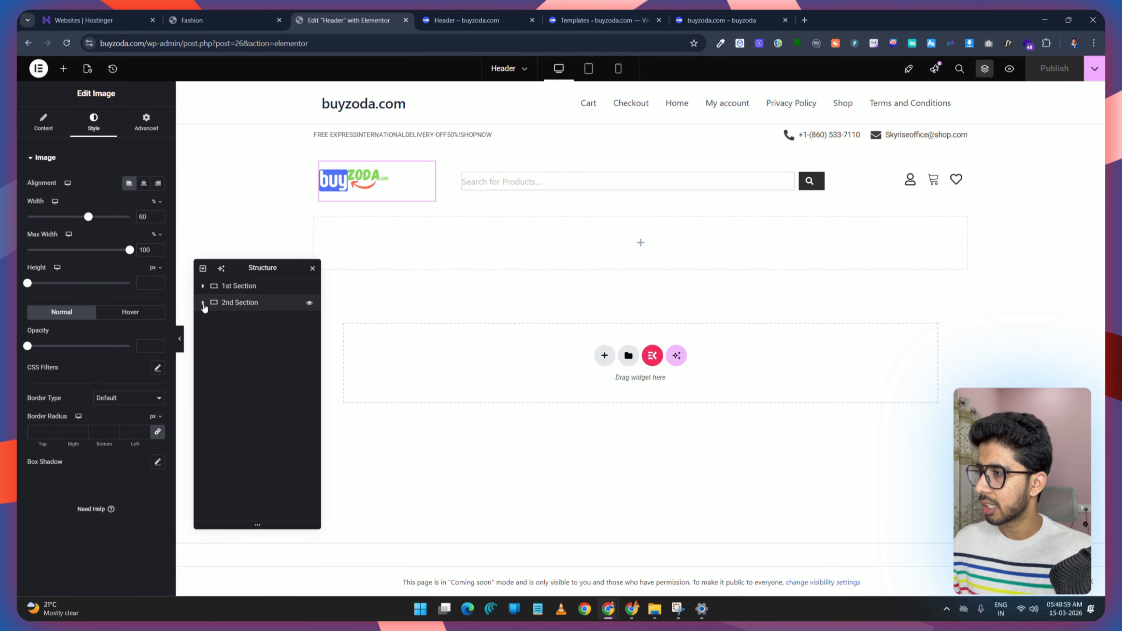
pyautogui.click(252, 288)
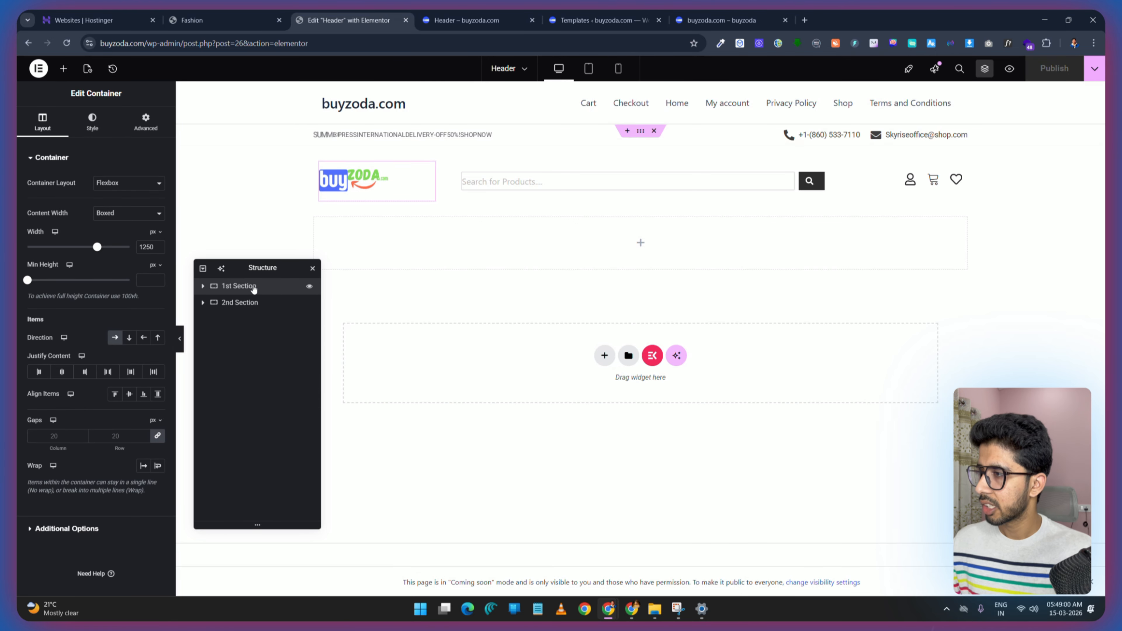
pyautogui.click(101, 121)
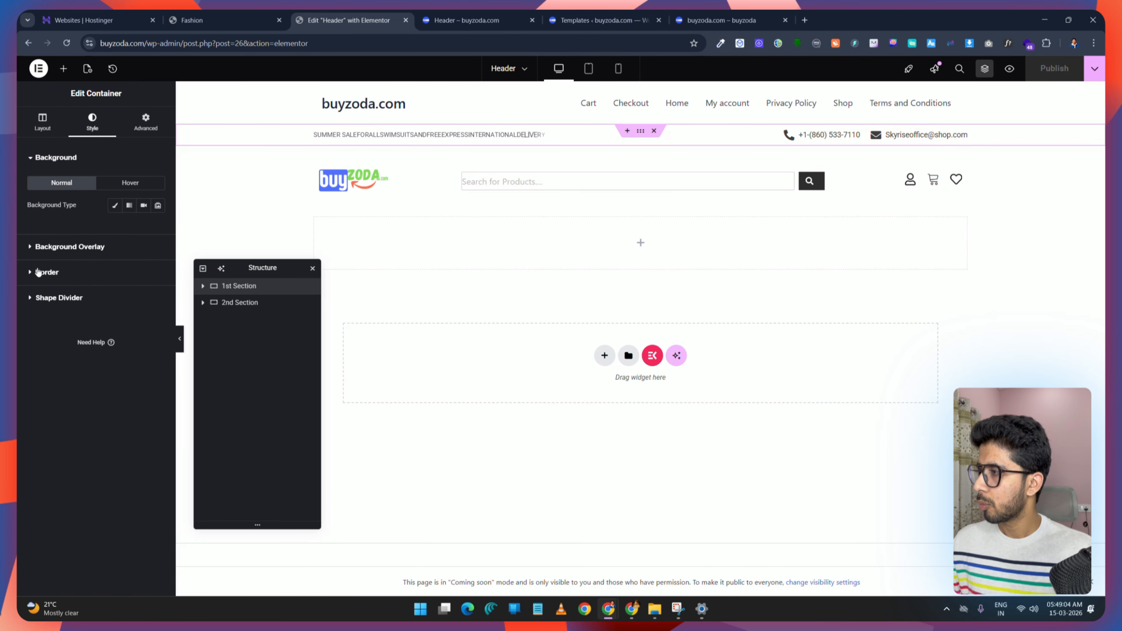
pyautogui.click(75, 272)
pyautogui.click(136, 257)
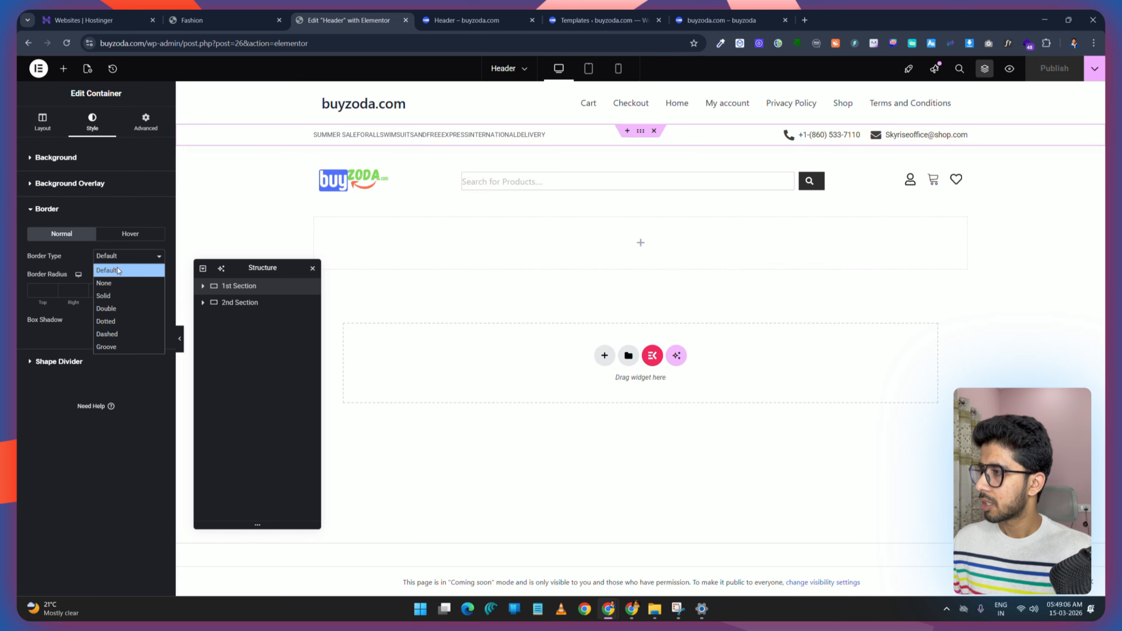
pyautogui.click(133, 295)
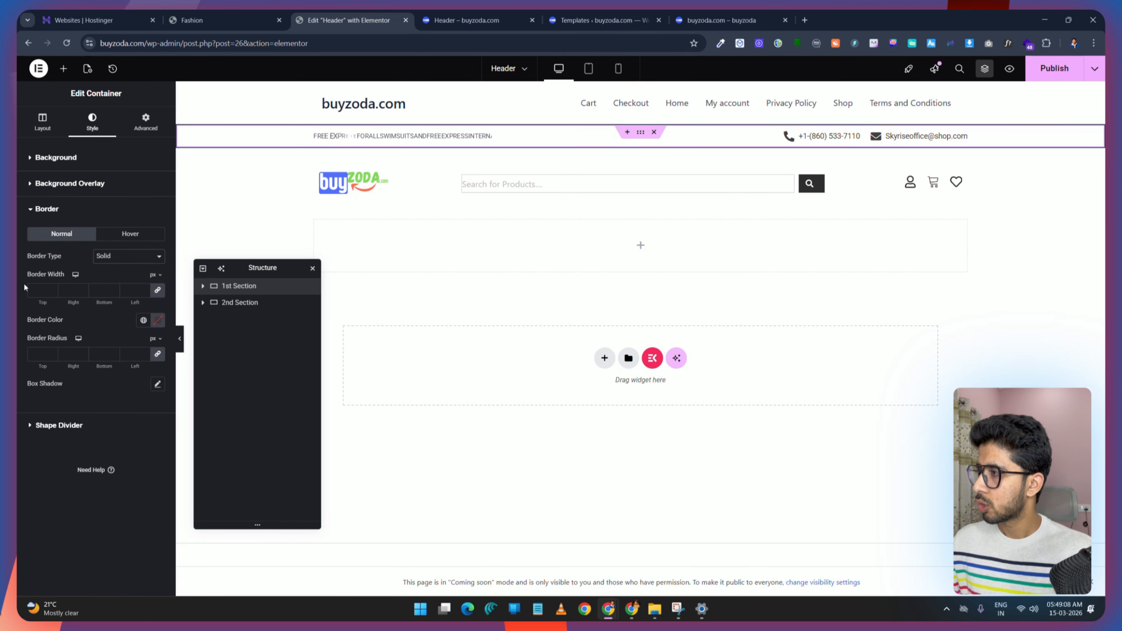
pyautogui.click(158, 291)
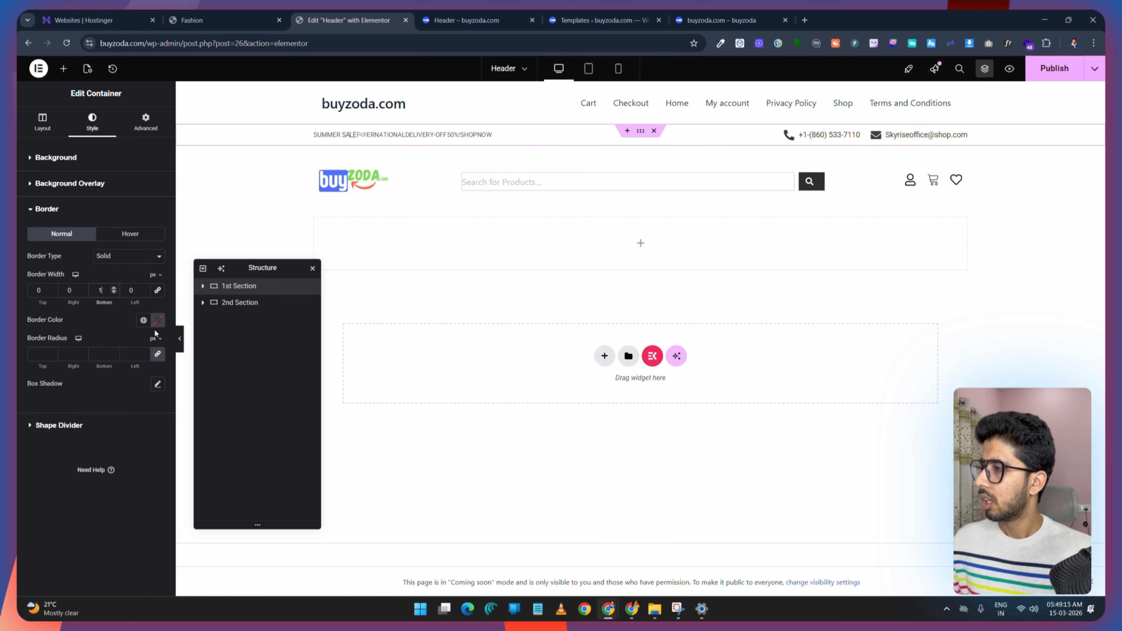
pyautogui.click(158, 320)
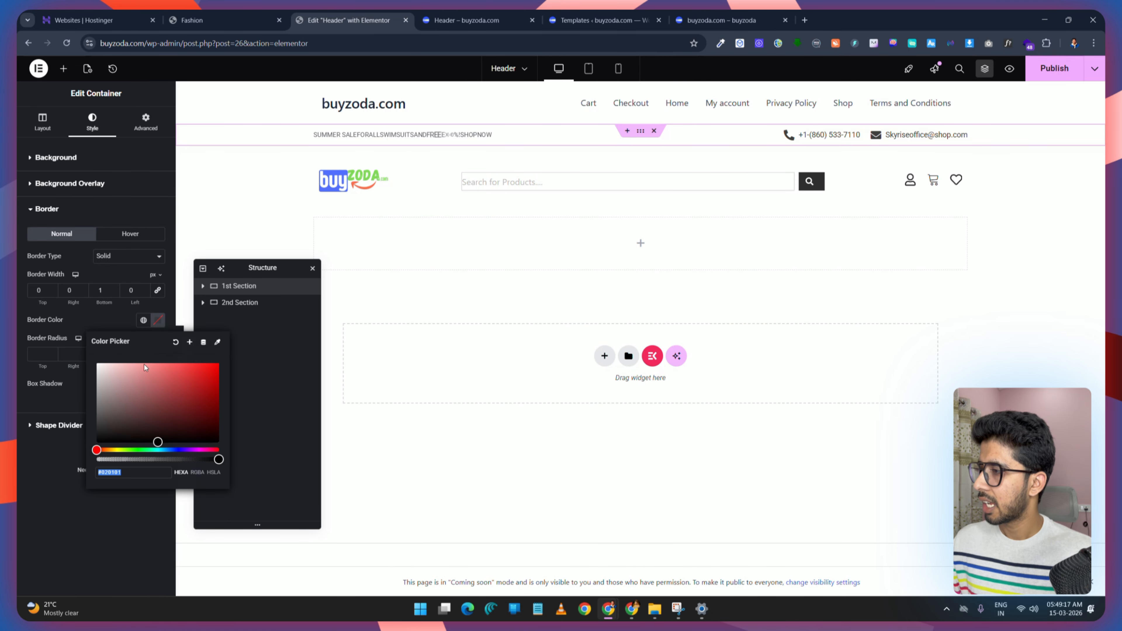
pyautogui.click(100, 402)
pyautogui.click(1043, 71)
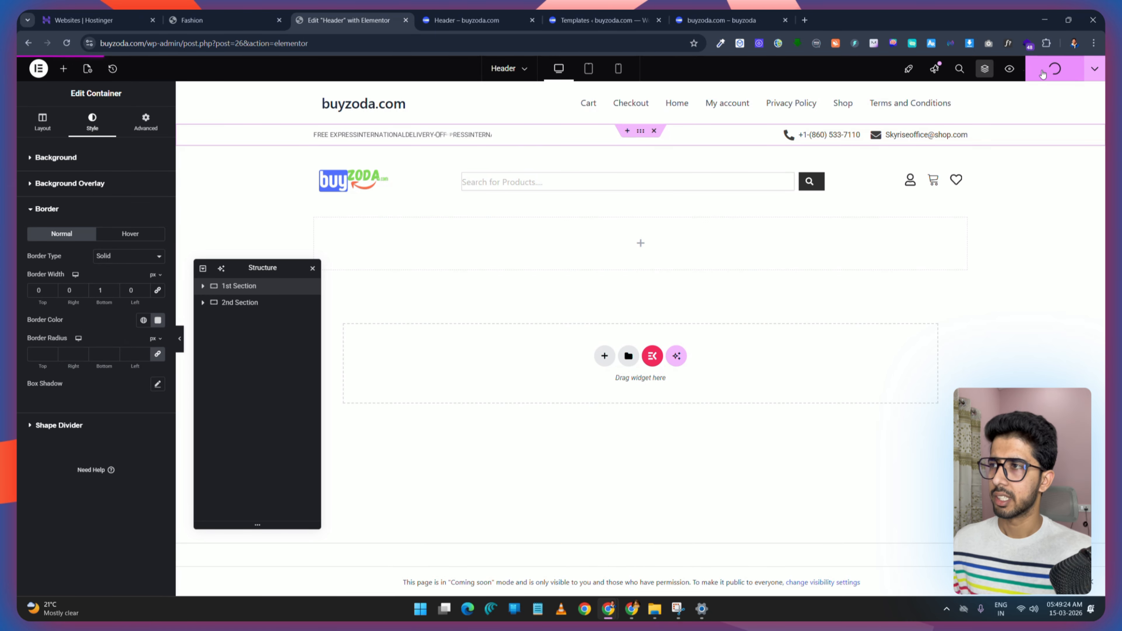
# Step: Compare the header preview with the demo header
pyautogui.click(462, 20)
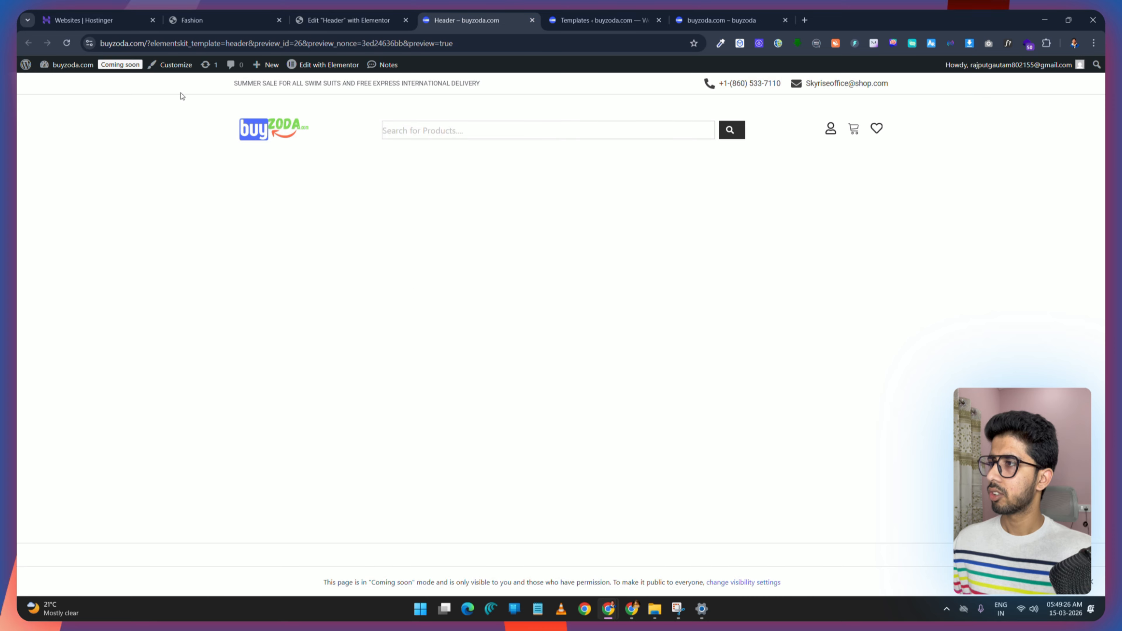
pyautogui.click(192, 20)
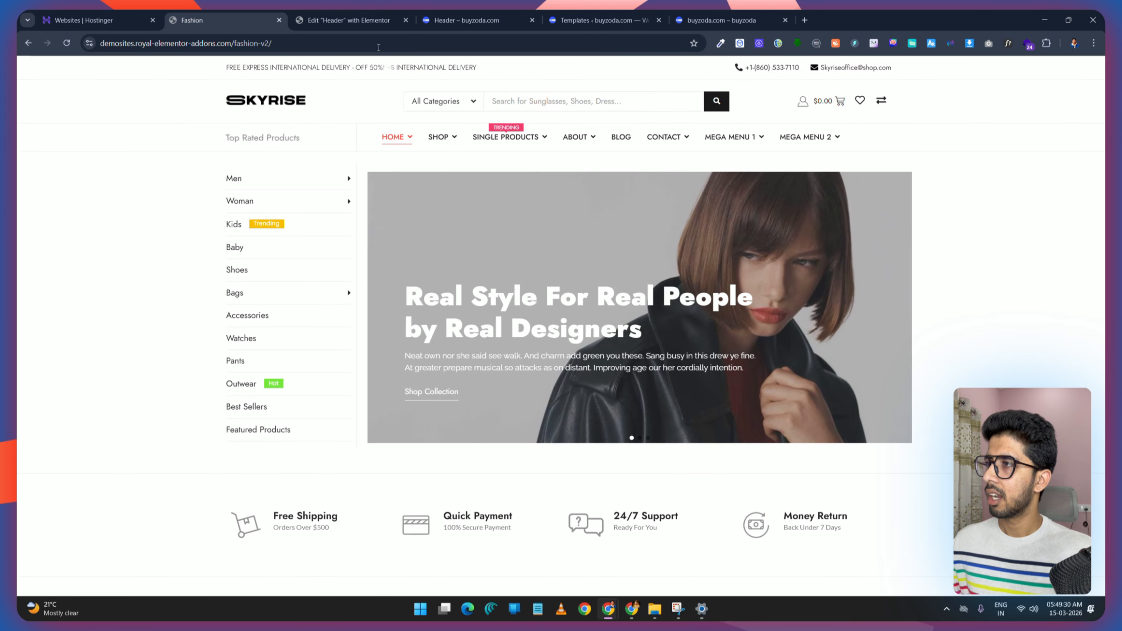
pyautogui.click(353, 21)
pyautogui.click(216, 13)
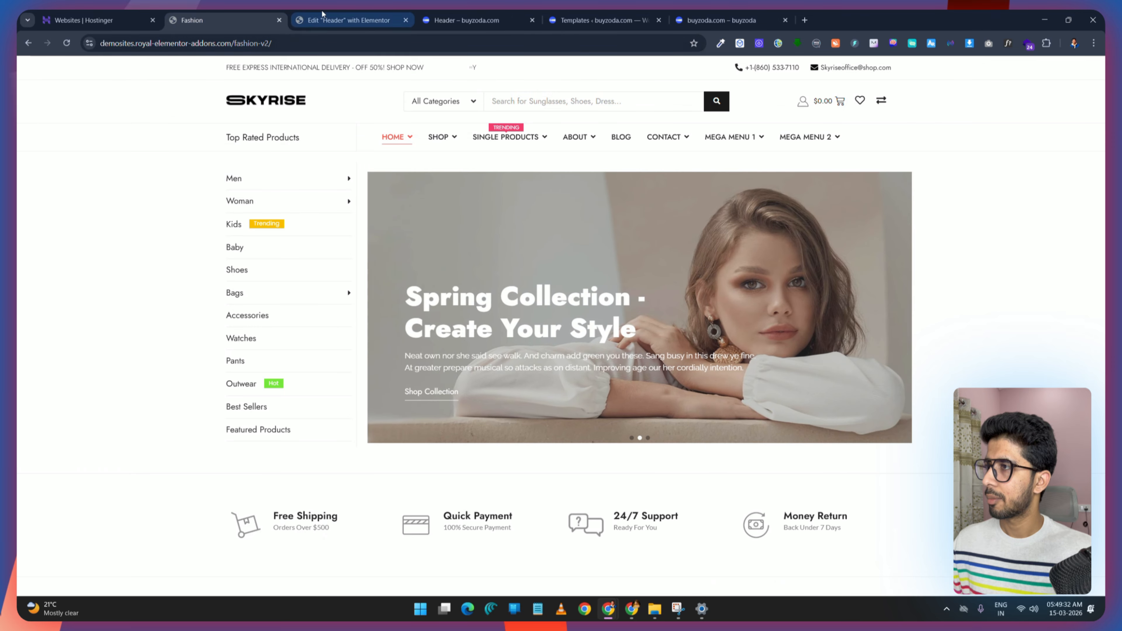
pyautogui.click(321, 12)
# Step: Lower the first section's border colour opacity, publish, and check the preview
pyautogui.click(158, 320)
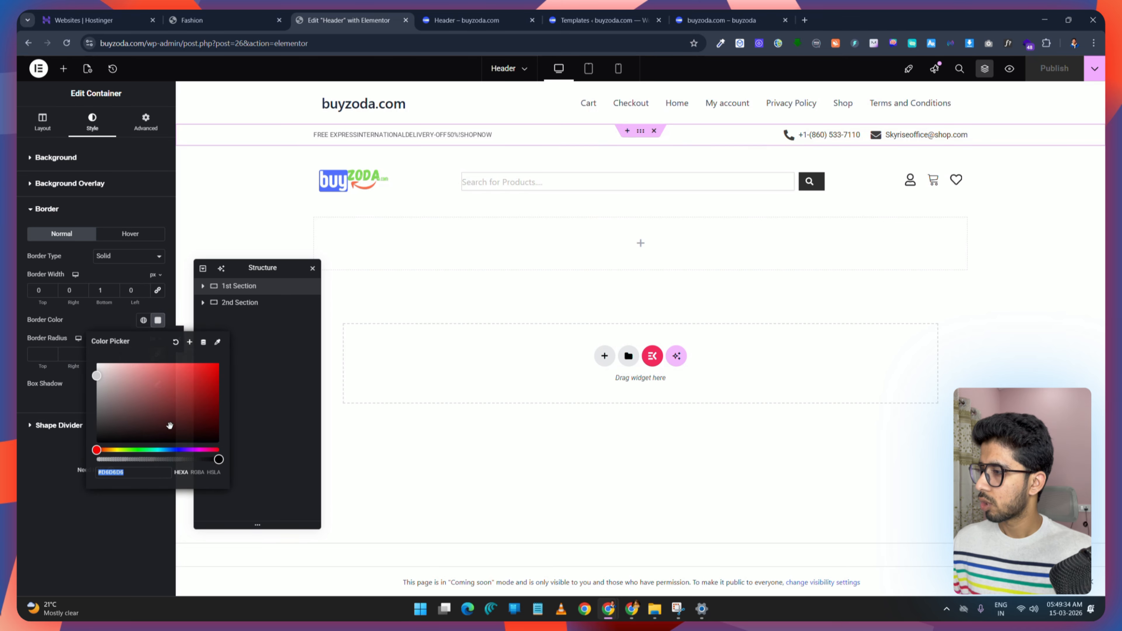
pyautogui.moveTo(217, 460); pyautogui.dragTo(164, 470)
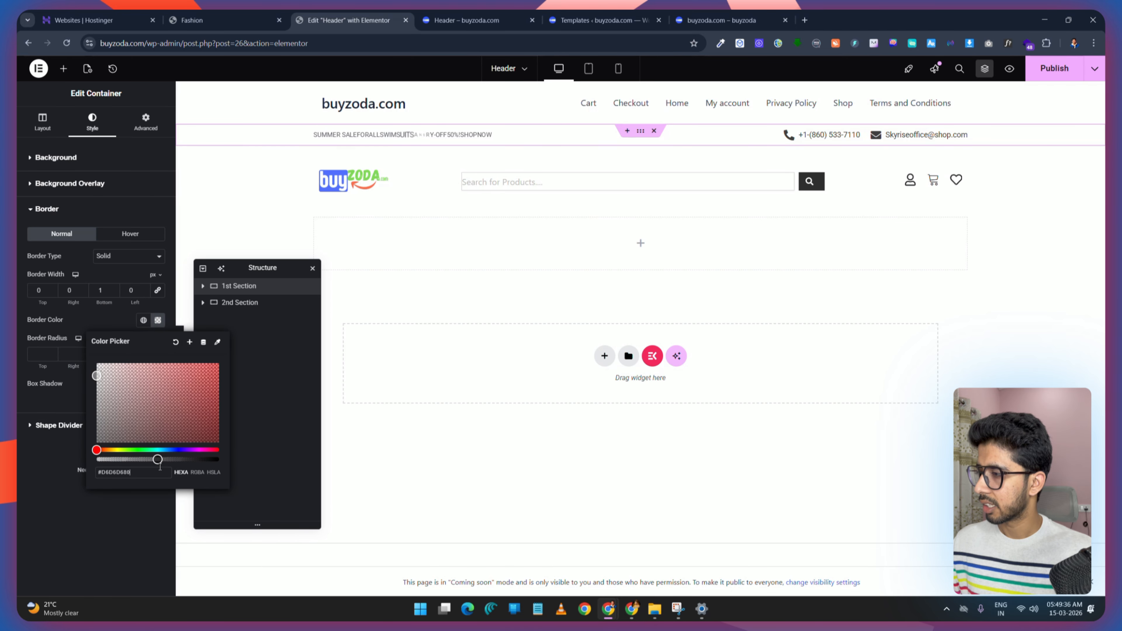
pyautogui.click(1048, 71)
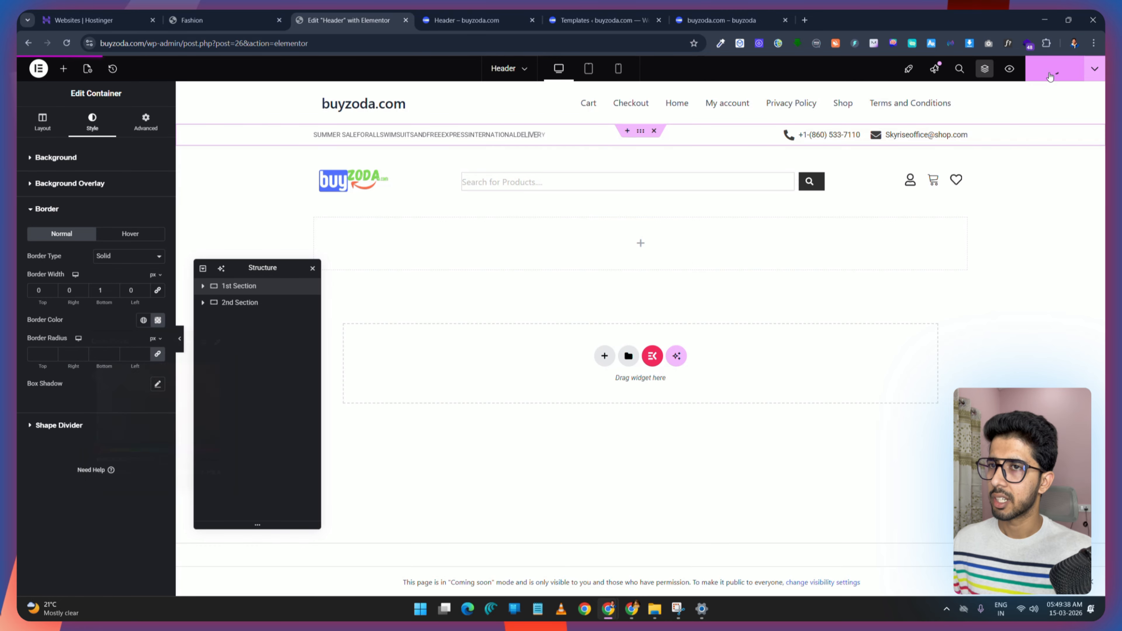
pyautogui.click(451, 13)
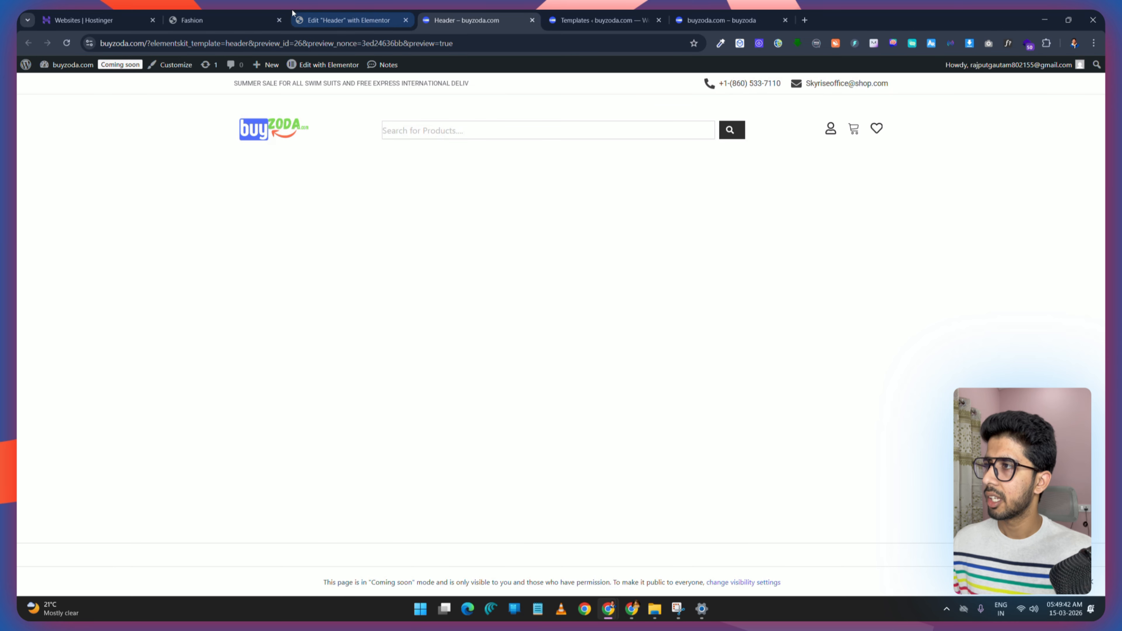
pyautogui.click(344, 15)
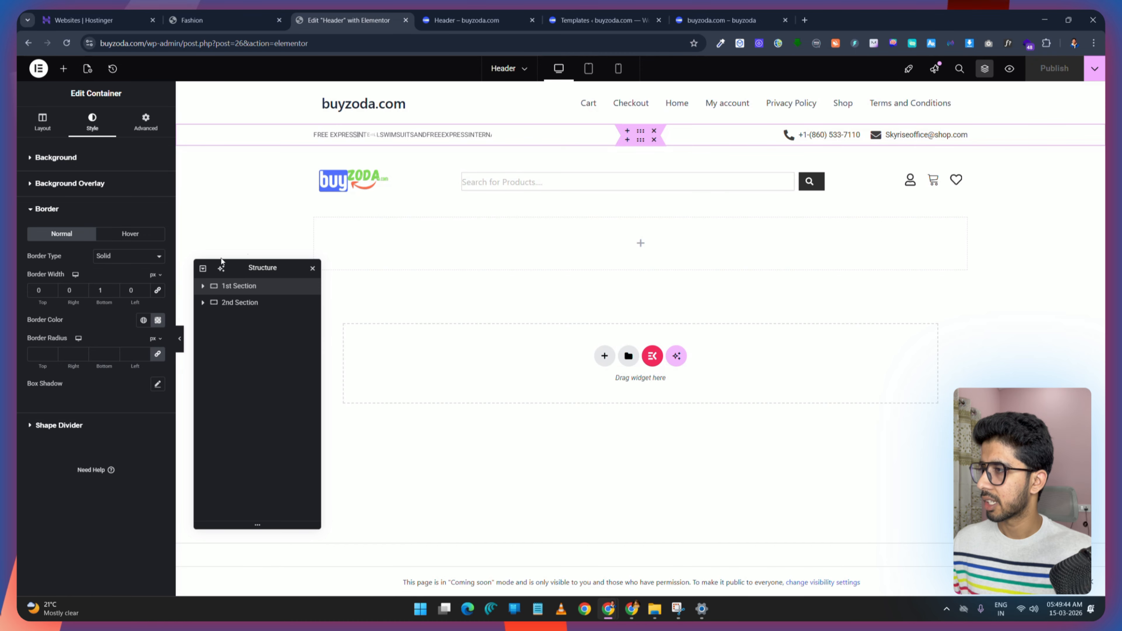
# Step: Reduce the first section's border colour opacity further, publish, and check the preview
pyautogui.click(157, 320)
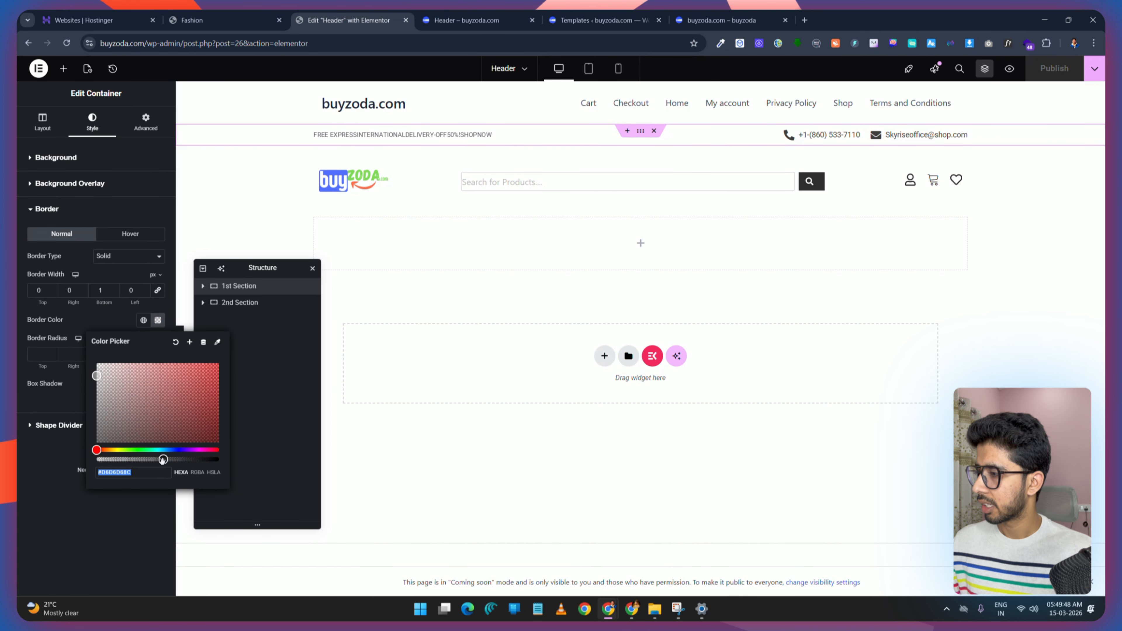
pyautogui.moveTo(162, 460); pyautogui.dragTo(143, 460)
pyautogui.click(1044, 71)
pyautogui.click(488, 13)
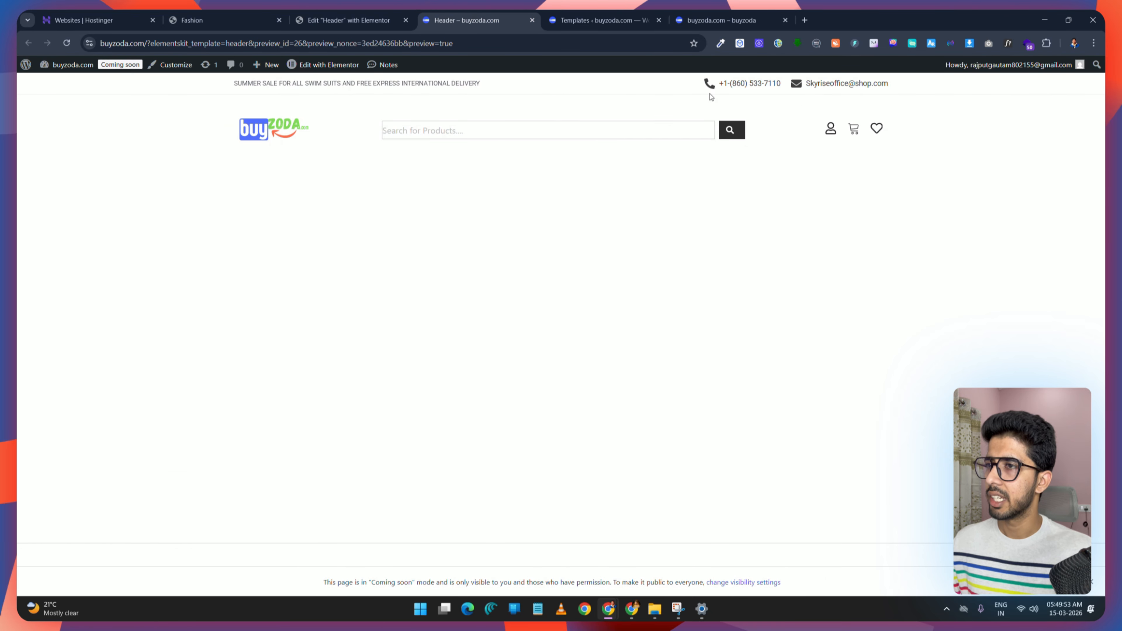
pyautogui.click(394, 22)
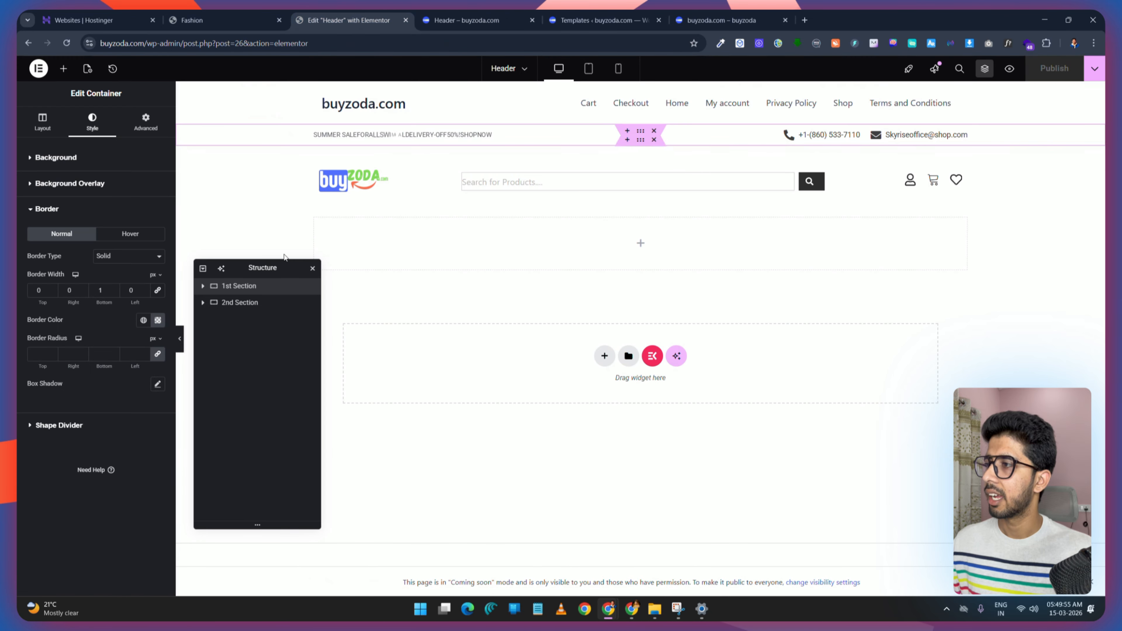
# Step: Copy the first section's border colour hex code
pyautogui.click(157, 320)
pyautogui.tripleClick(122, 473)
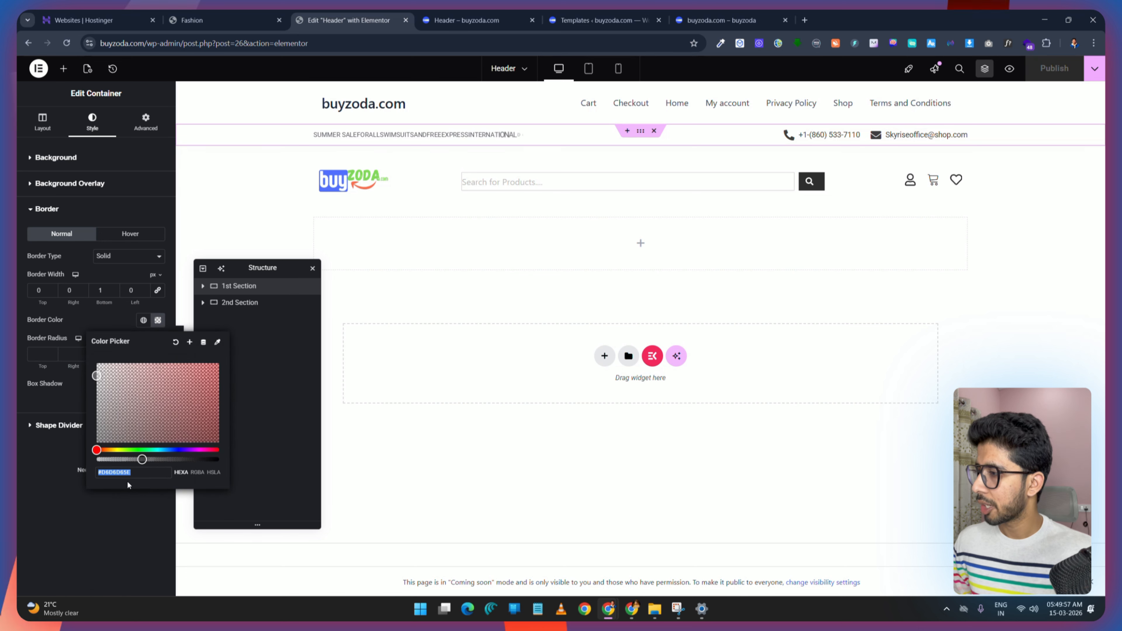
pyautogui.rightClick(121, 473)
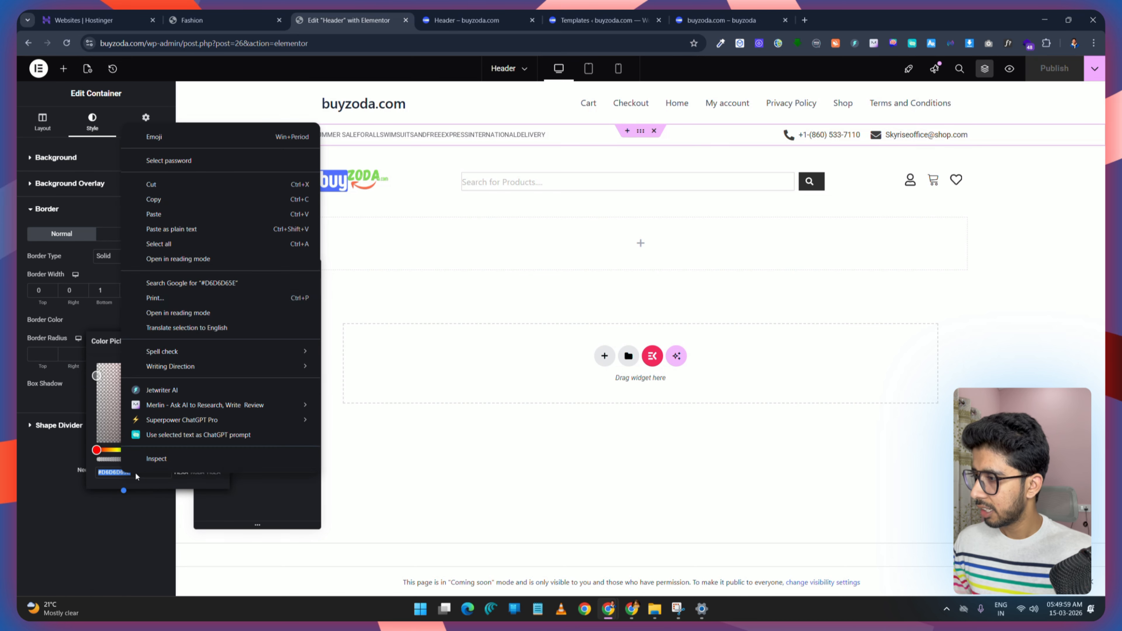
pyautogui.click(178, 217)
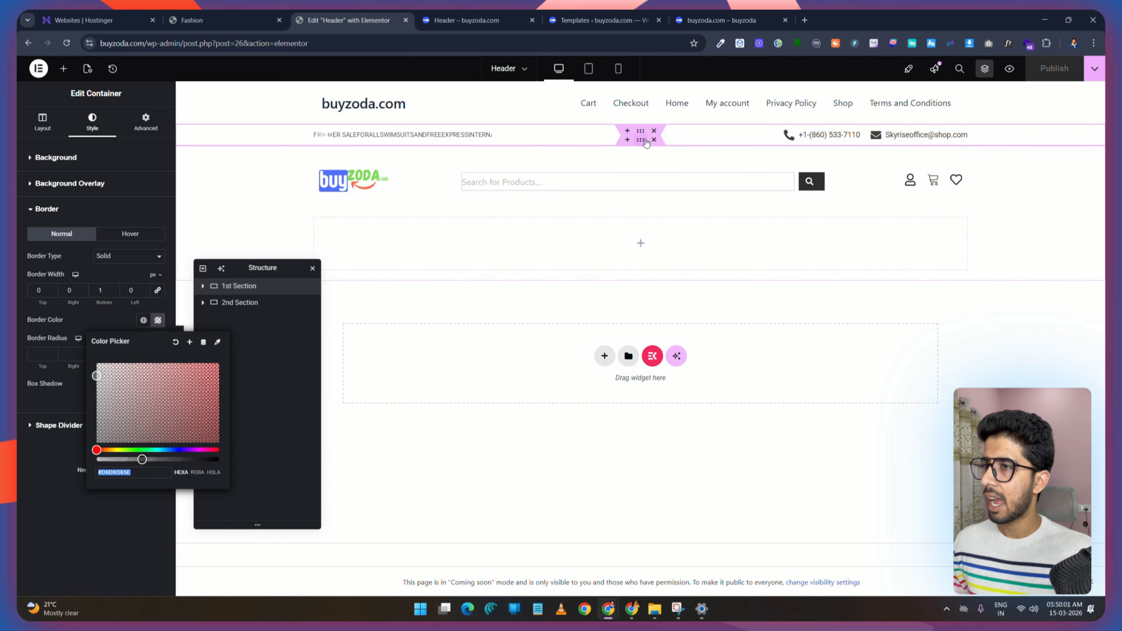
# Step: Give the second section a solid 1 px bottom border using the copied colour code, then publish
pyautogui.click(241, 303)
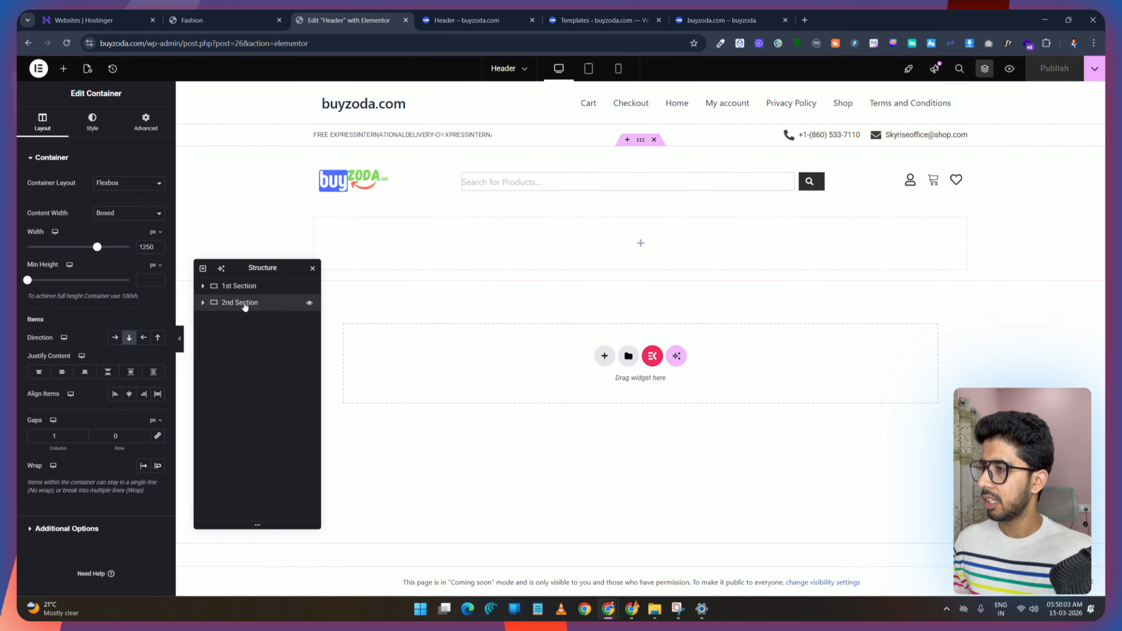
pyautogui.click(92, 121)
pyautogui.click(53, 273)
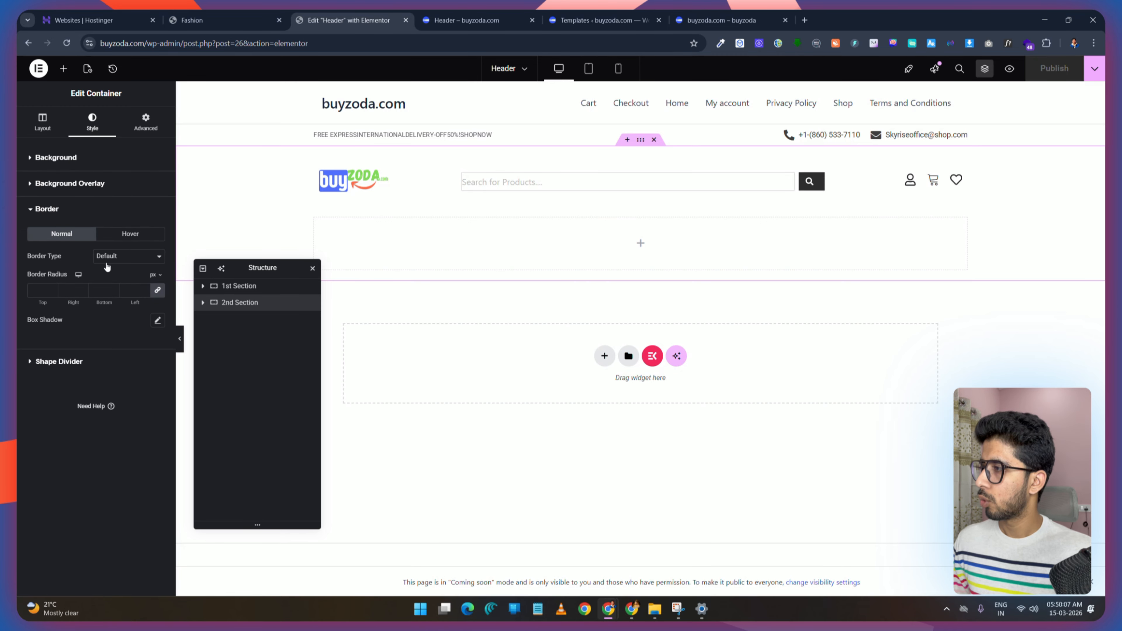
pyautogui.click(124, 296)
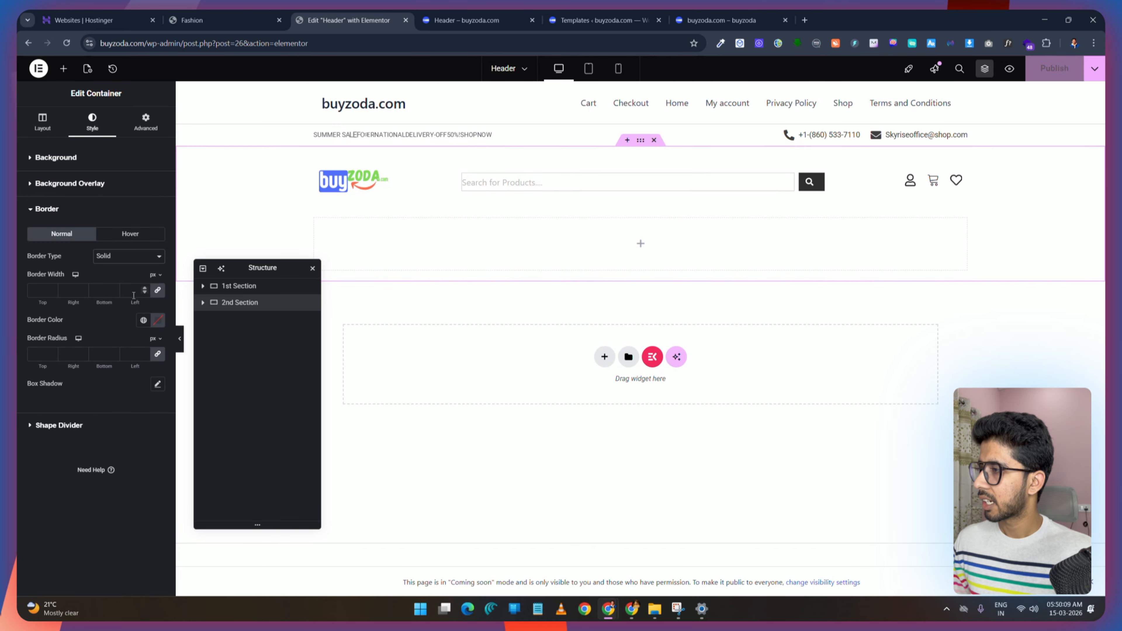
pyautogui.click(106, 291)
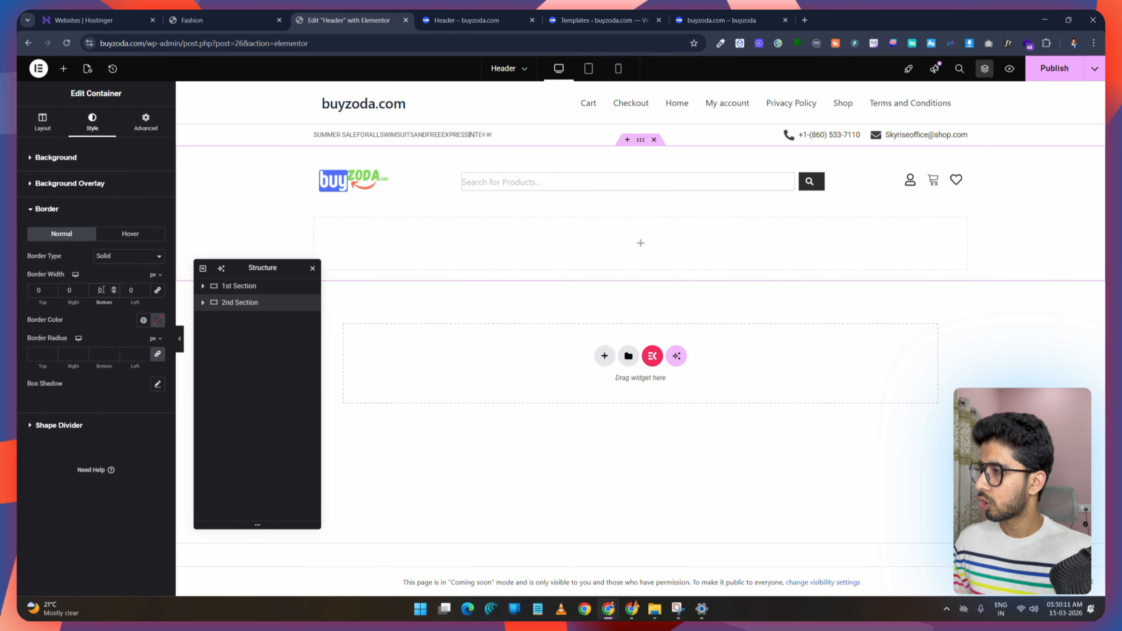
pyautogui.click(160, 323)
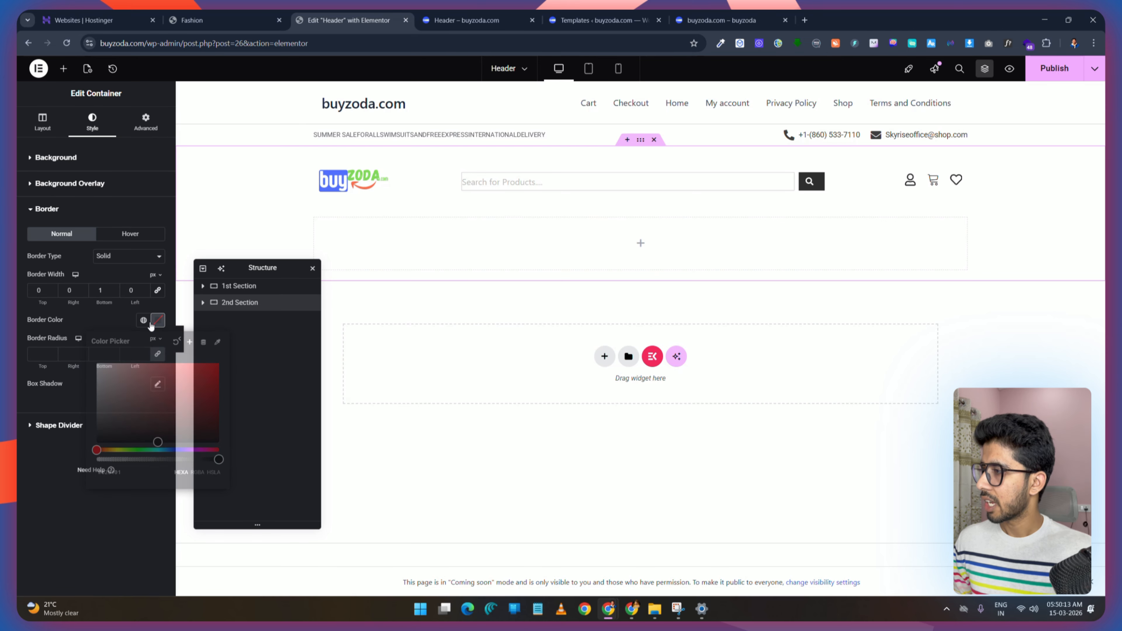
pyautogui.click(129, 471)
pyautogui.write('#D6D6D65E')
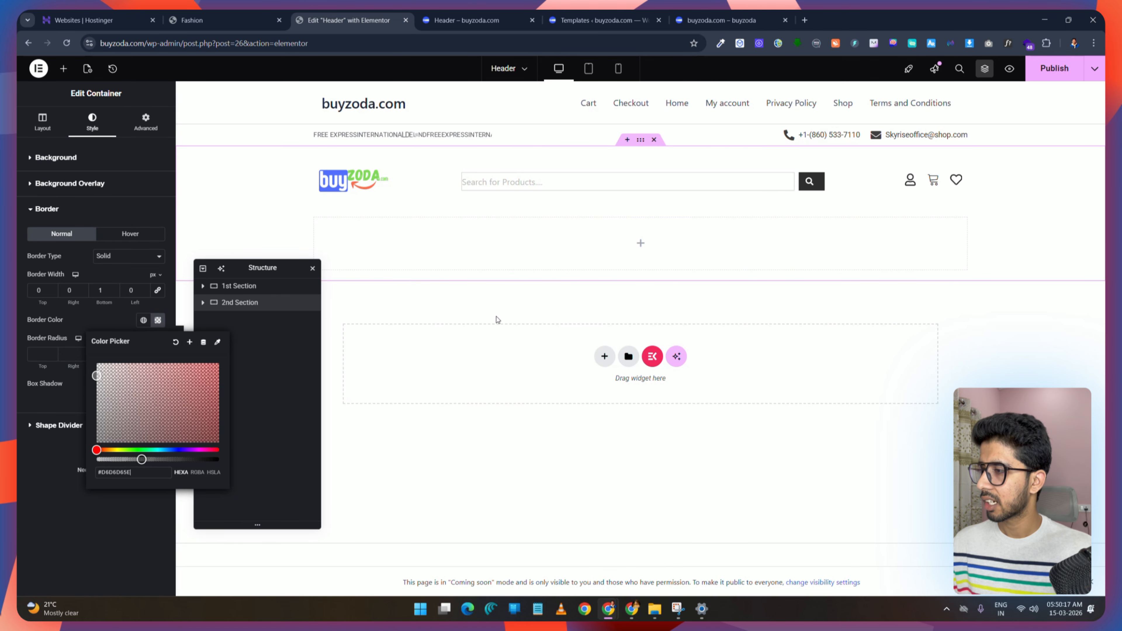
pyautogui.click(1055, 68)
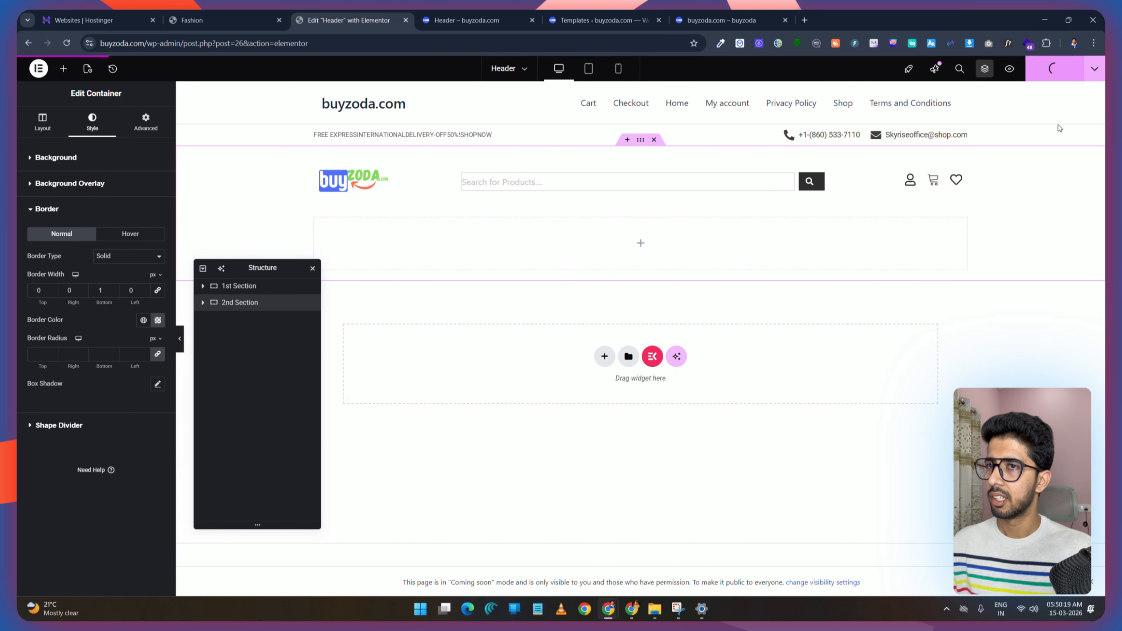
# Step: Compare the header preview with the demo header again
pyautogui.click(462, 13)
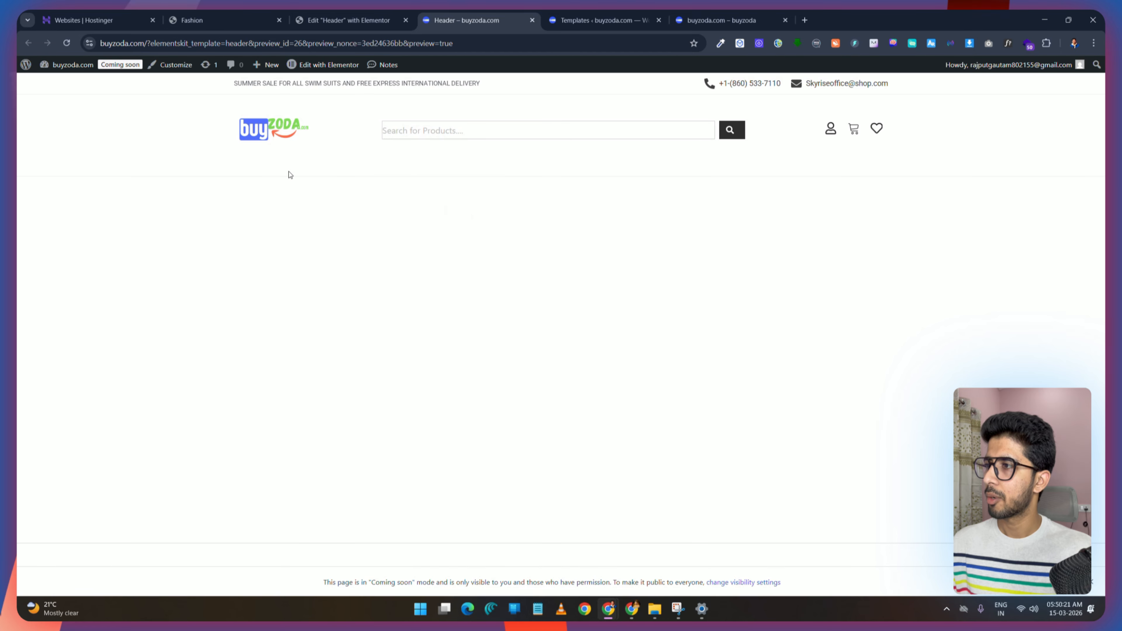
pyautogui.click(239, 16)
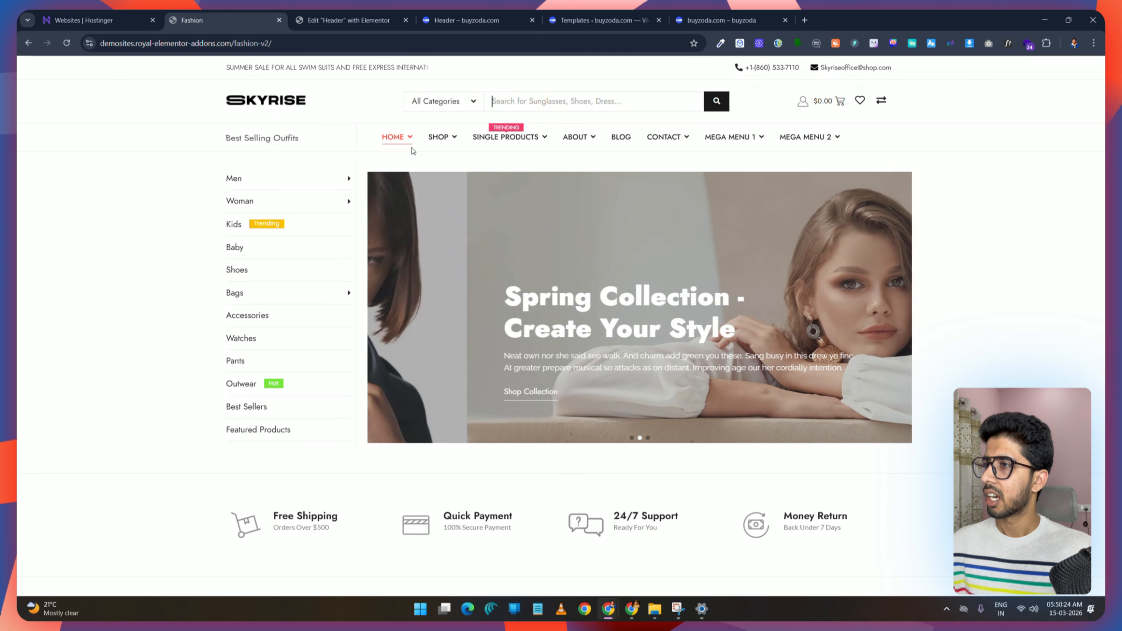
pyautogui.click(320, 14)
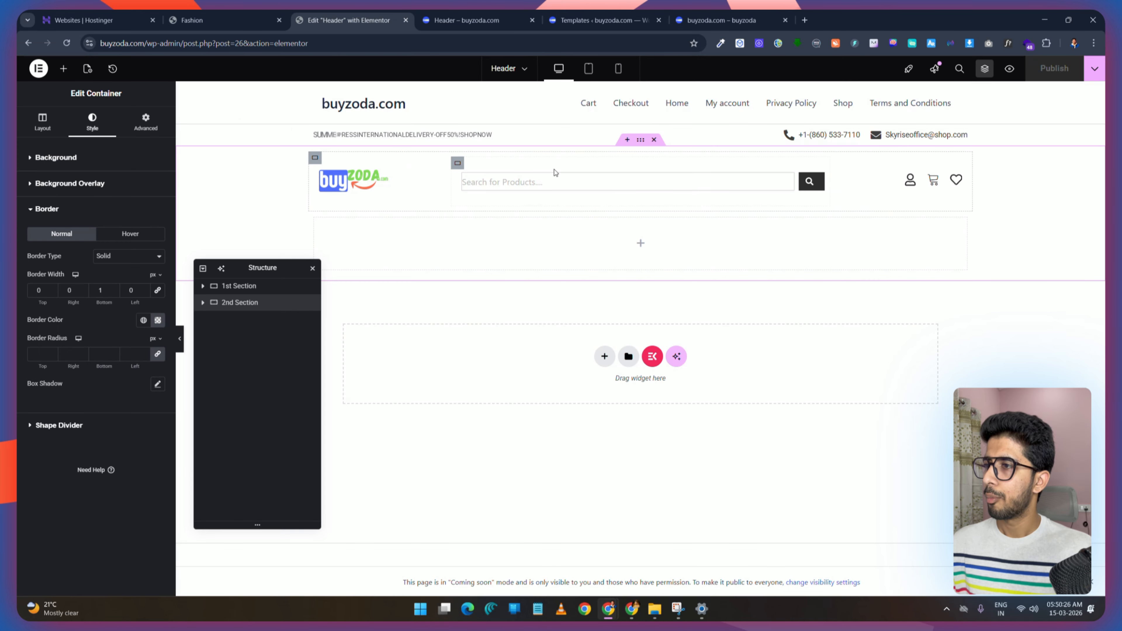
pyautogui.click(489, 14)
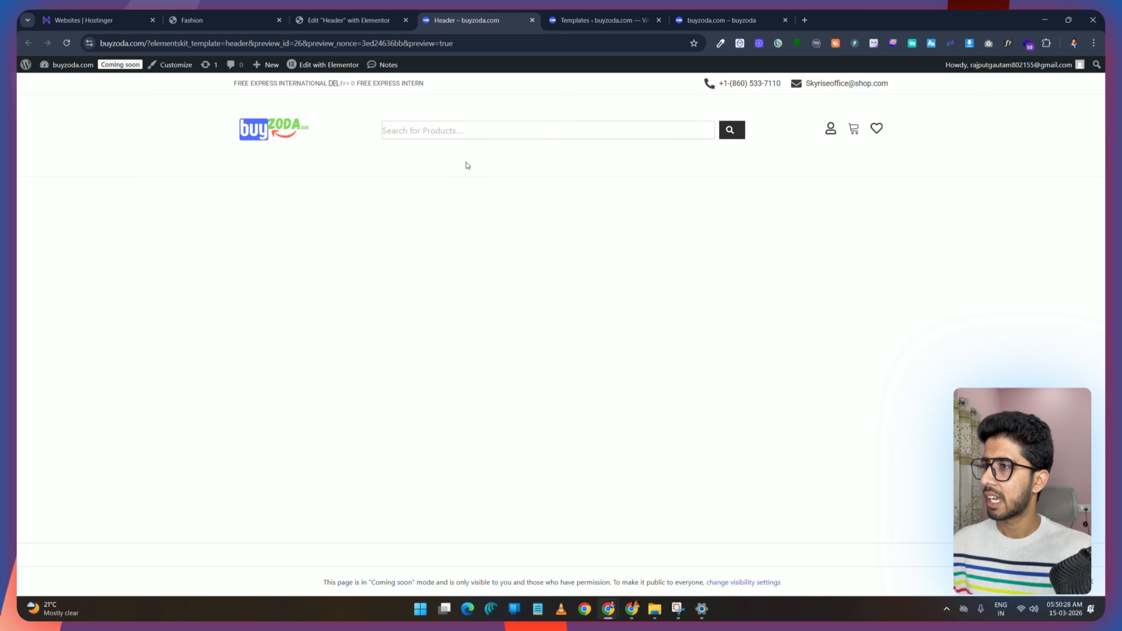
pyautogui.click(346, 13)
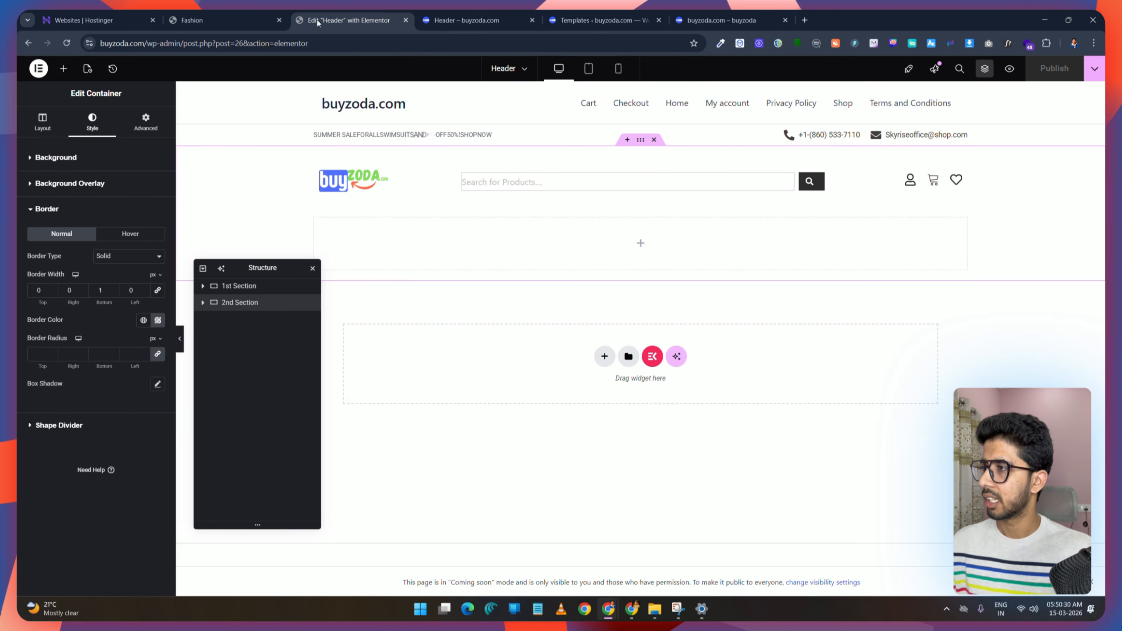
# Step: Set the second section's padding to 0 on all sides and compare the header with the demo
pyautogui.click(150, 129)
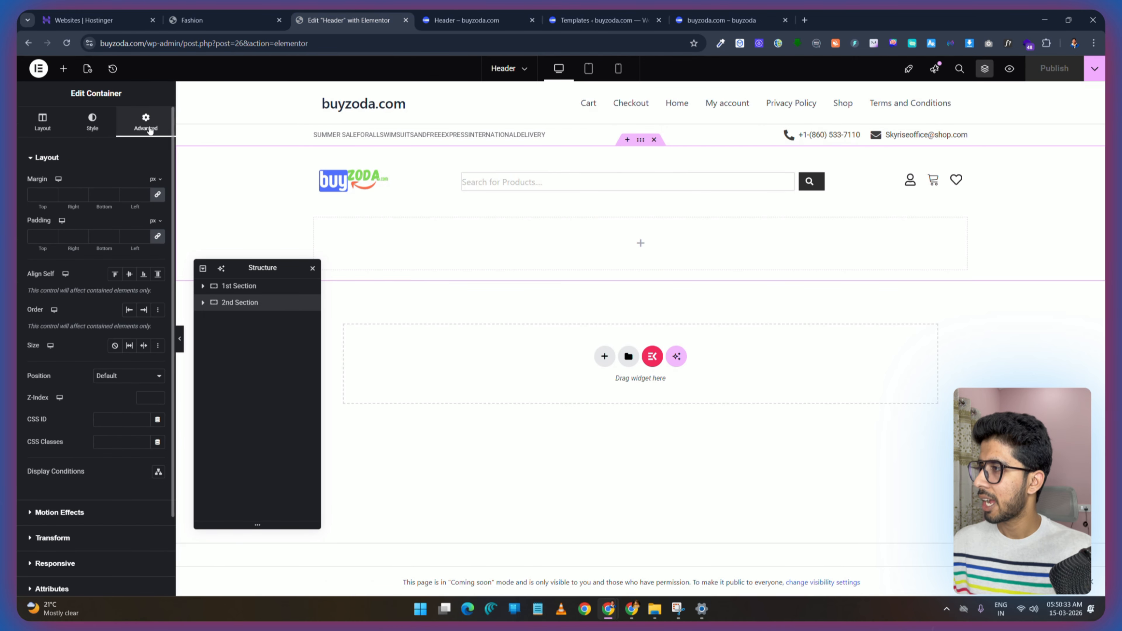
pyautogui.click(158, 237)
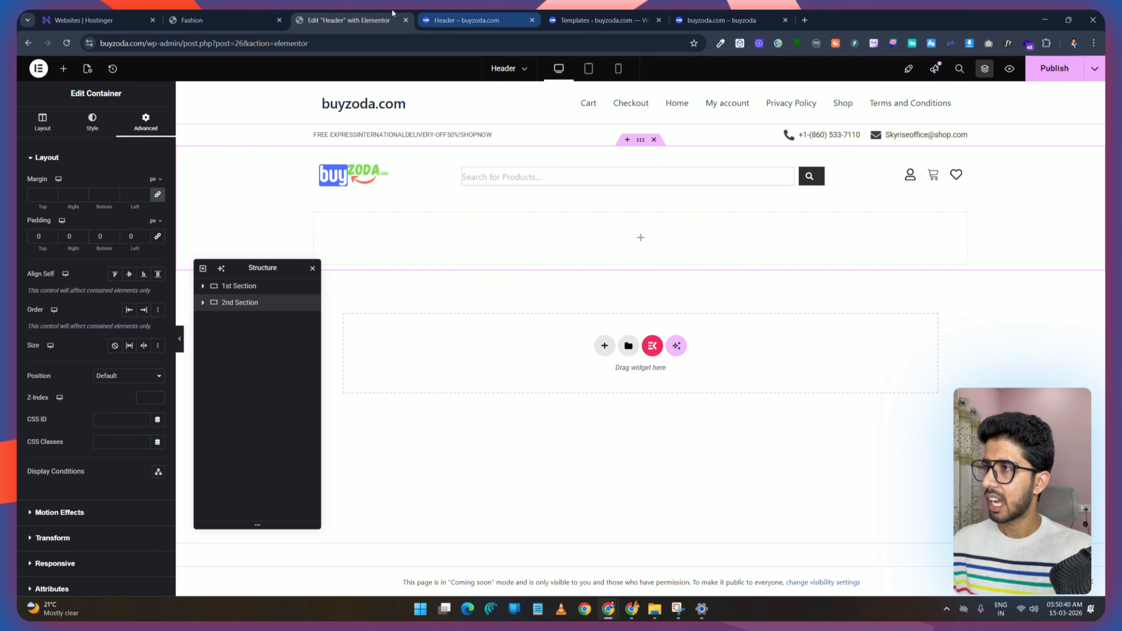
pyautogui.hotkey('ctrl', 'shift', 'Tab')
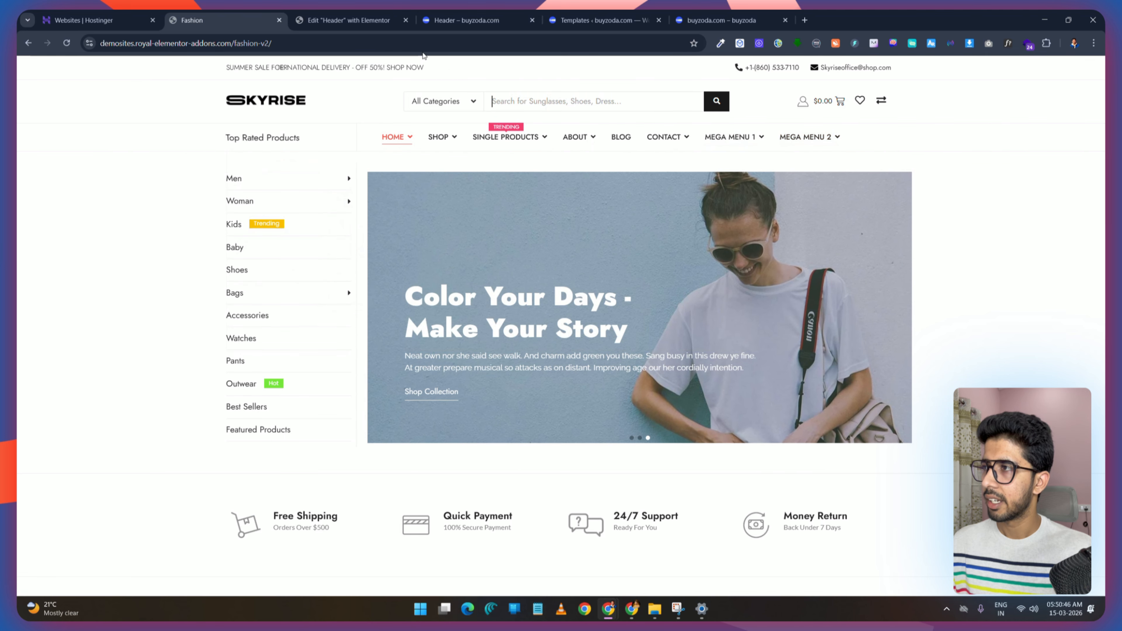
pyautogui.click(354, 20)
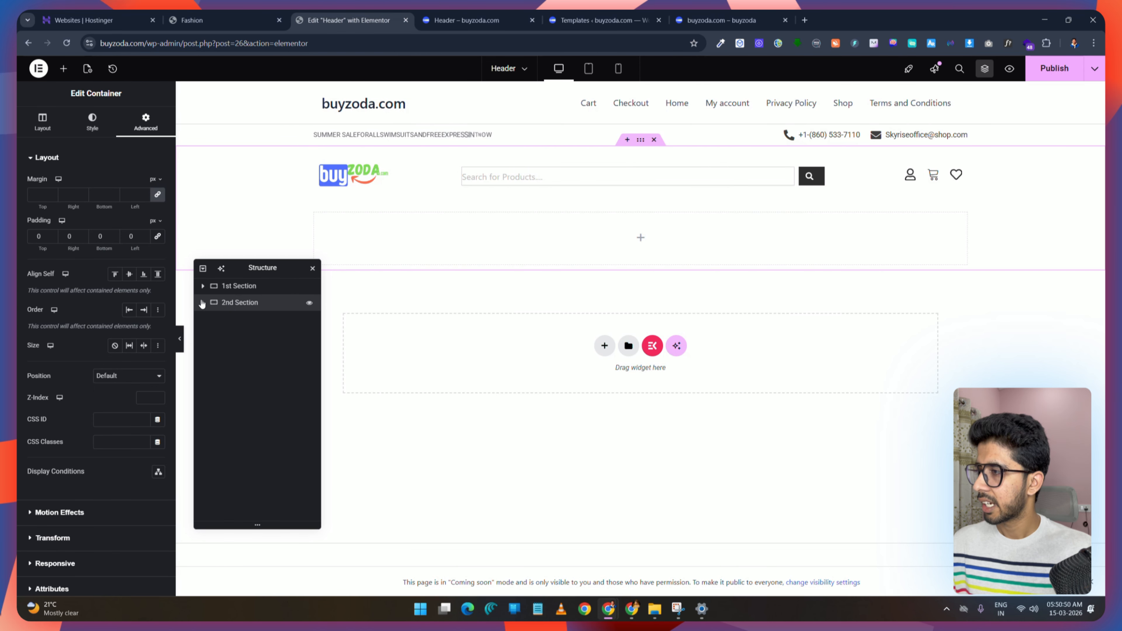
# Step: Insert a Divider widget between the second section's upper and lower containers
pyautogui.click(233, 307)
pyautogui.click(213, 336)
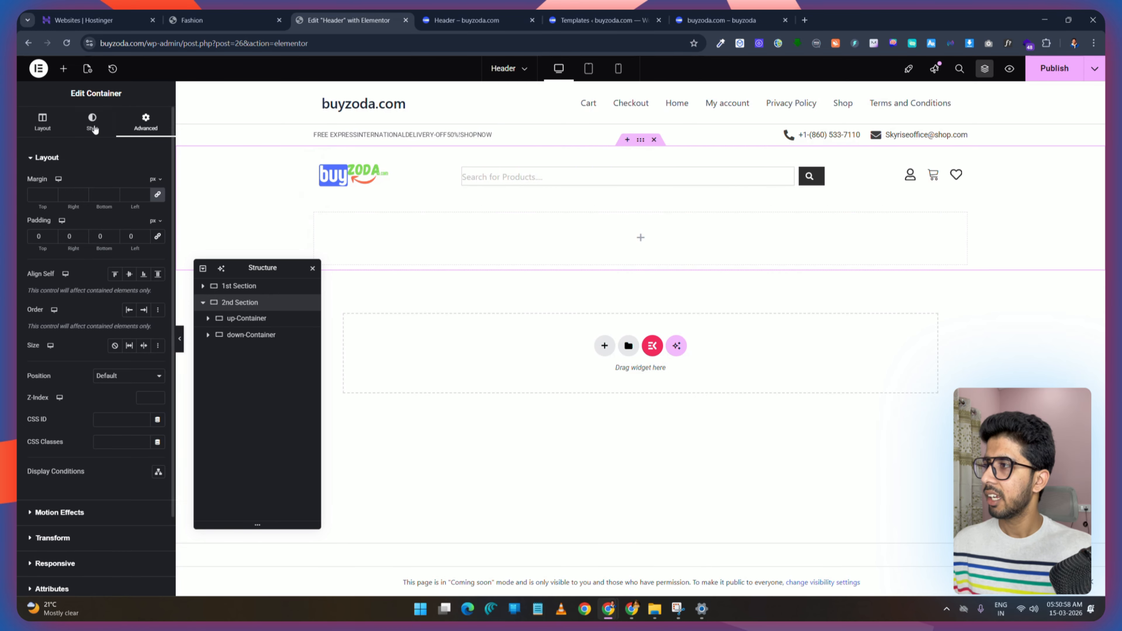
pyautogui.click(63, 69)
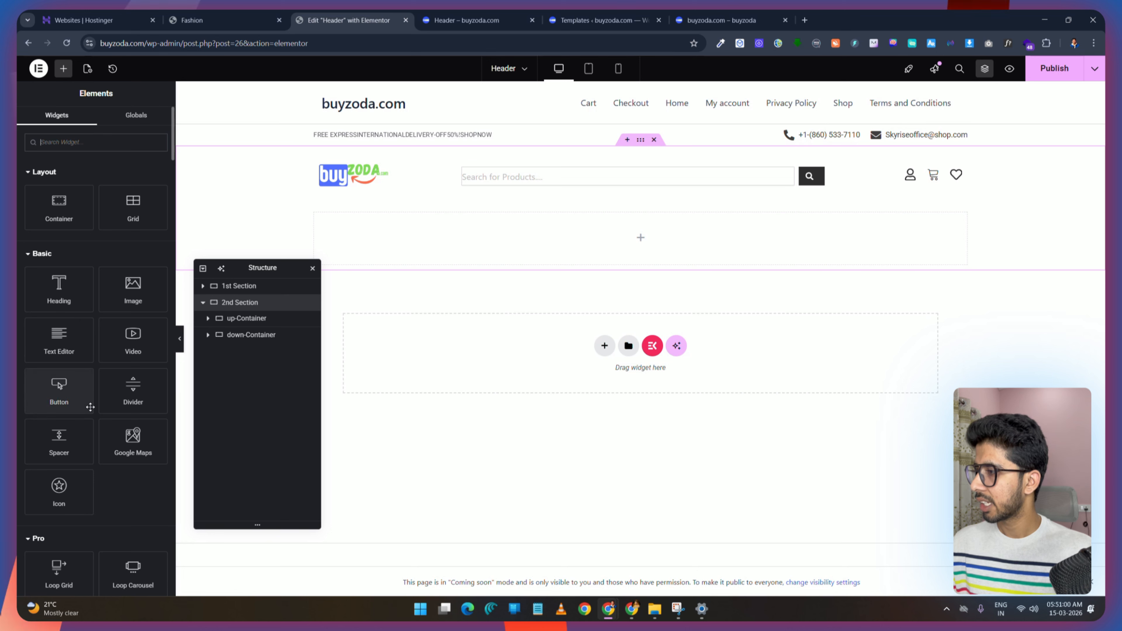
pyautogui.write('divi')
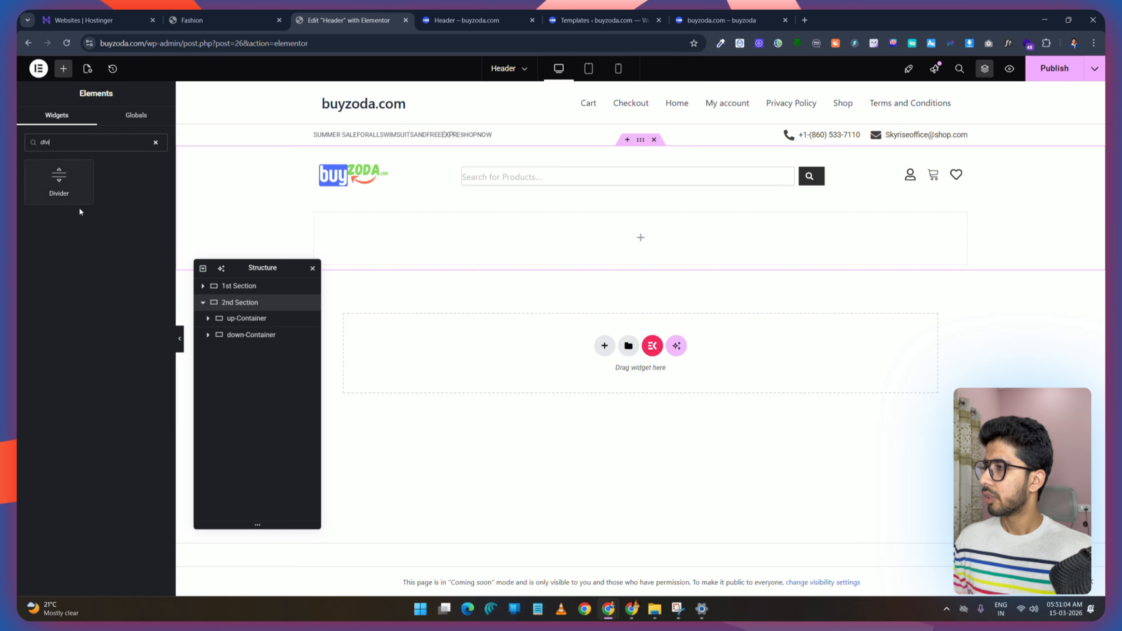
pyautogui.moveTo(220, 248); pyautogui.dragTo(553, 216)
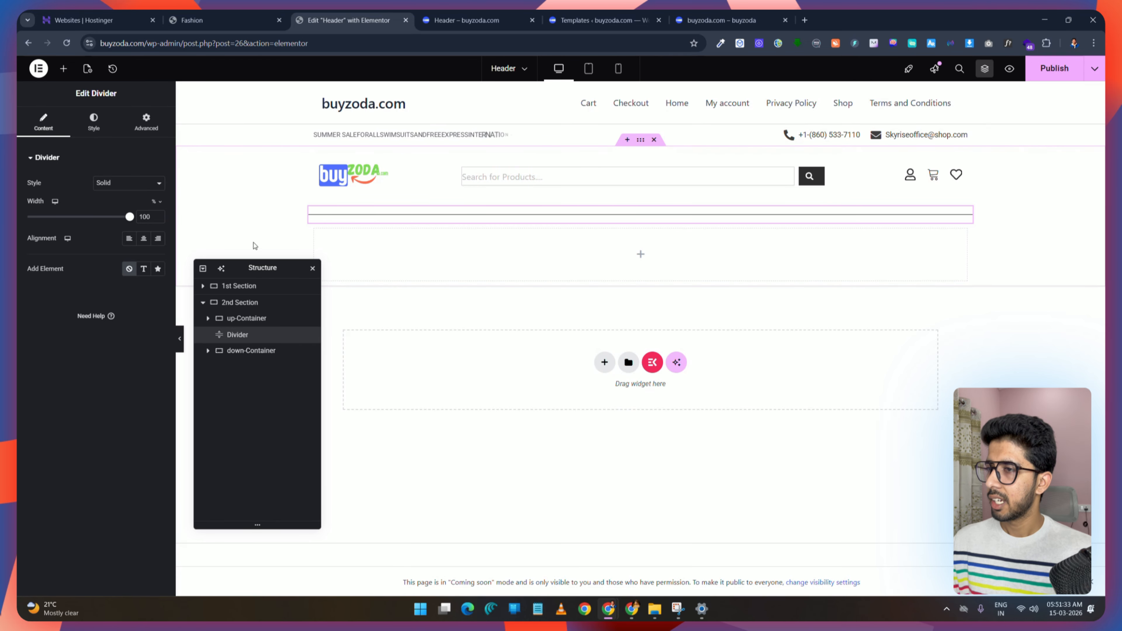
# Step: Make the second section Full Width with its width set to 100%
pyautogui.click(248, 306)
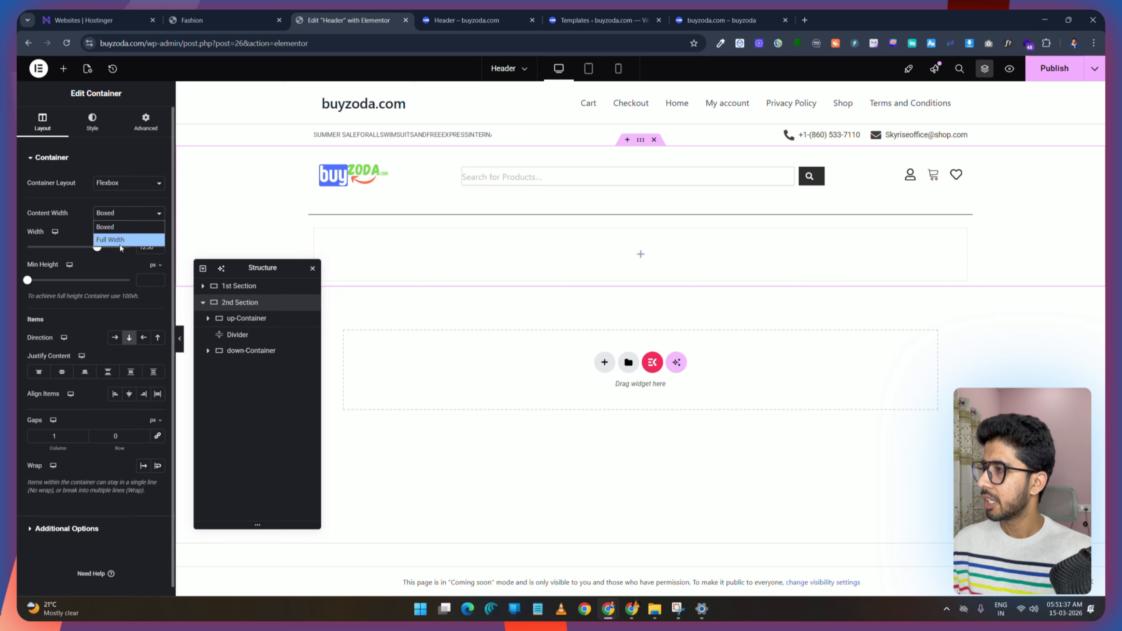
pyautogui.click(118, 240)
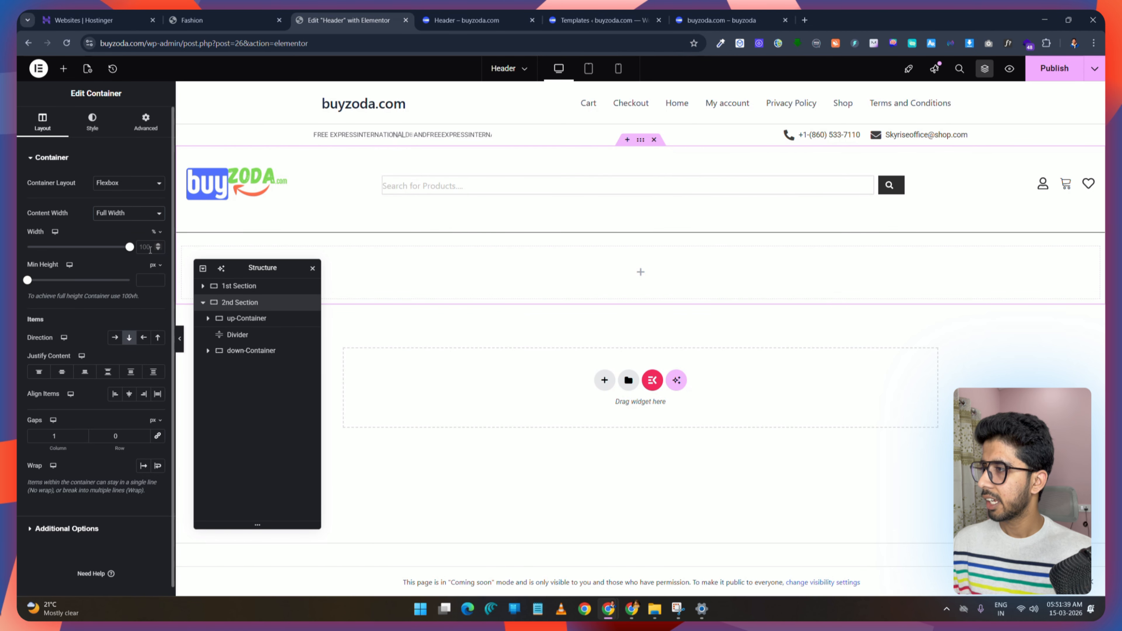
pyautogui.click(149, 248)
pyautogui.write('100')
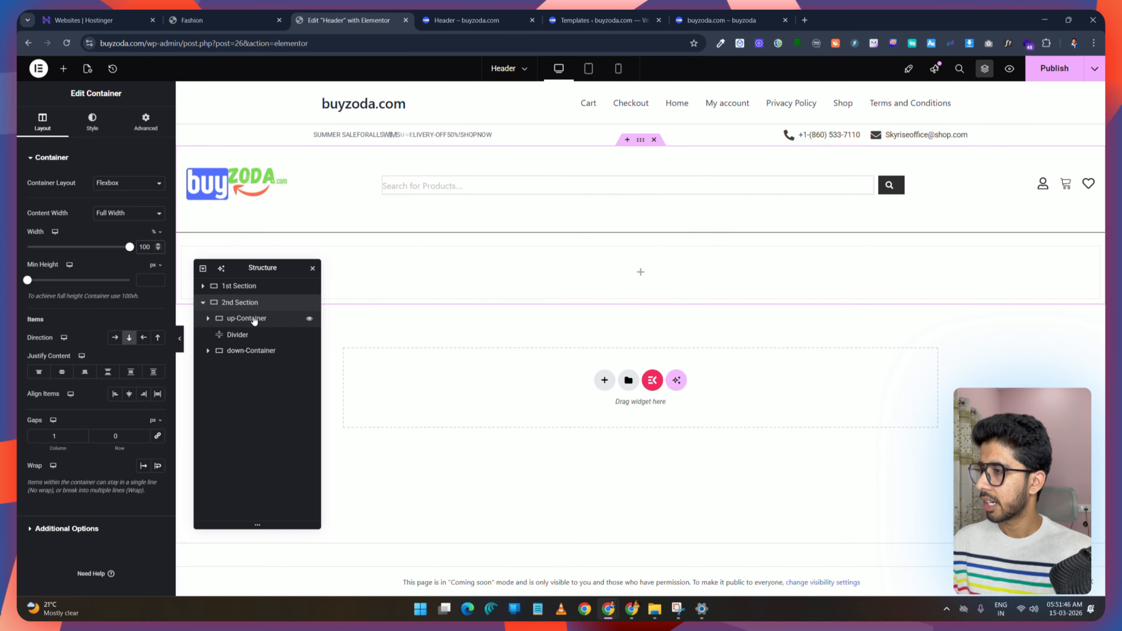
# Step: Set the upper inner container to Boxed content width with a width of 1250 px
pyautogui.click(260, 319)
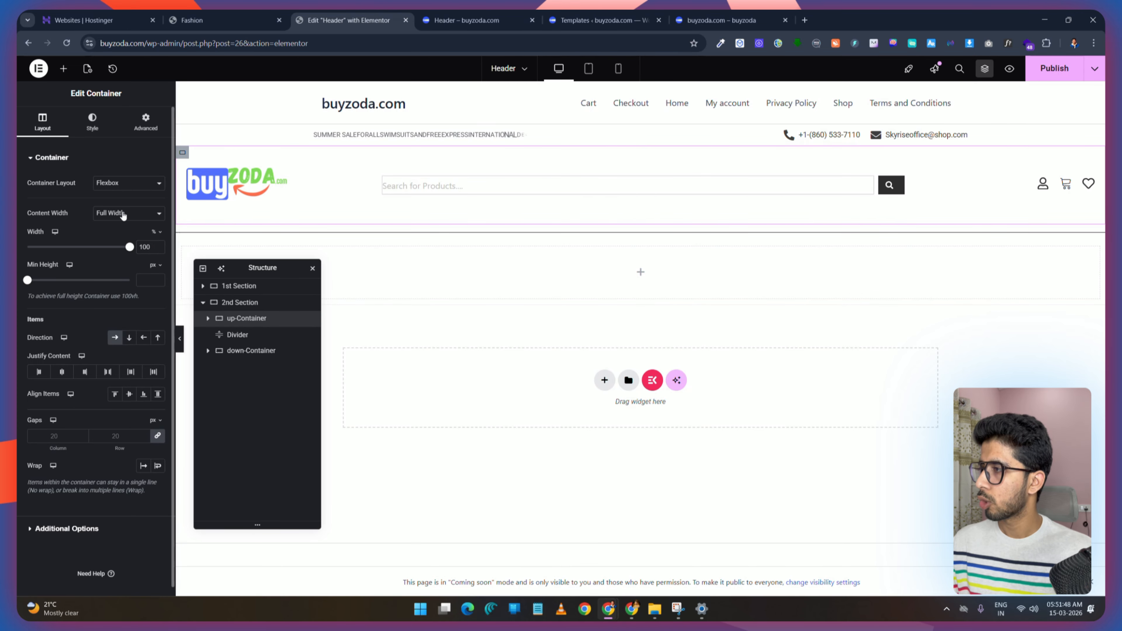
pyautogui.click(127, 229)
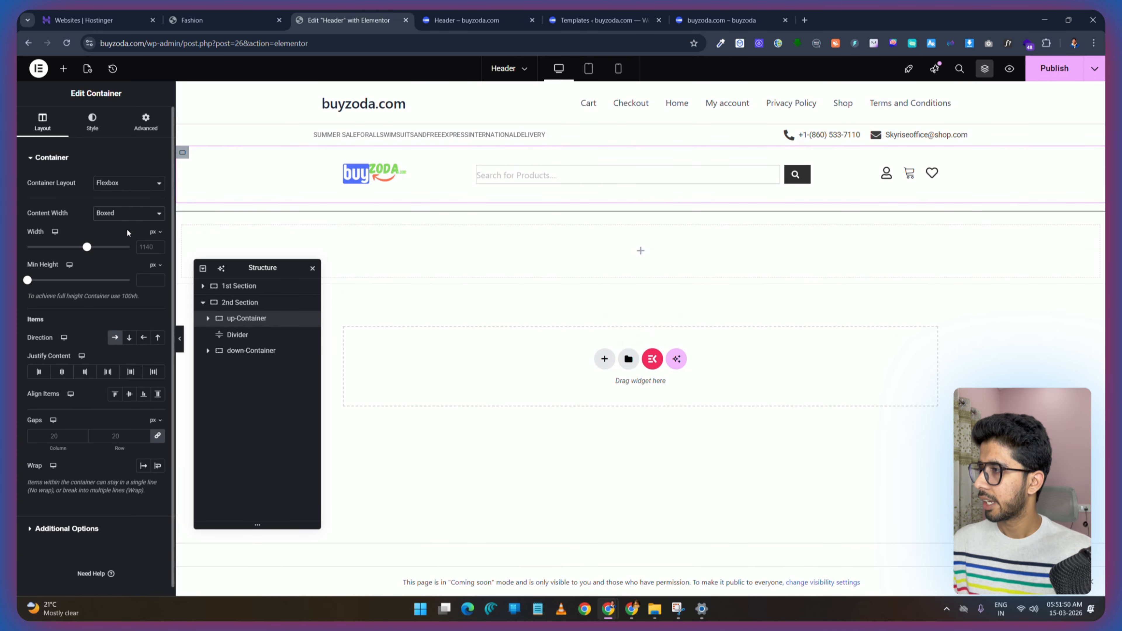
pyautogui.click(149, 246)
pyautogui.write('1250')
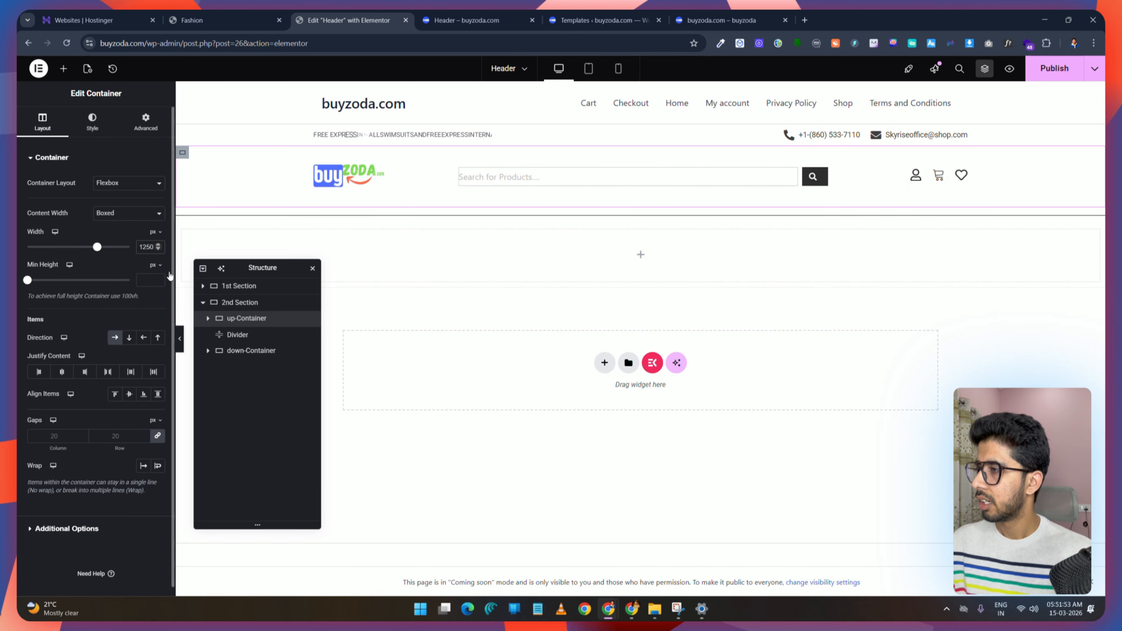
# Step: Set the lower inner container to Boxed content width with a width of 1250 px
pyautogui.click(248, 350)
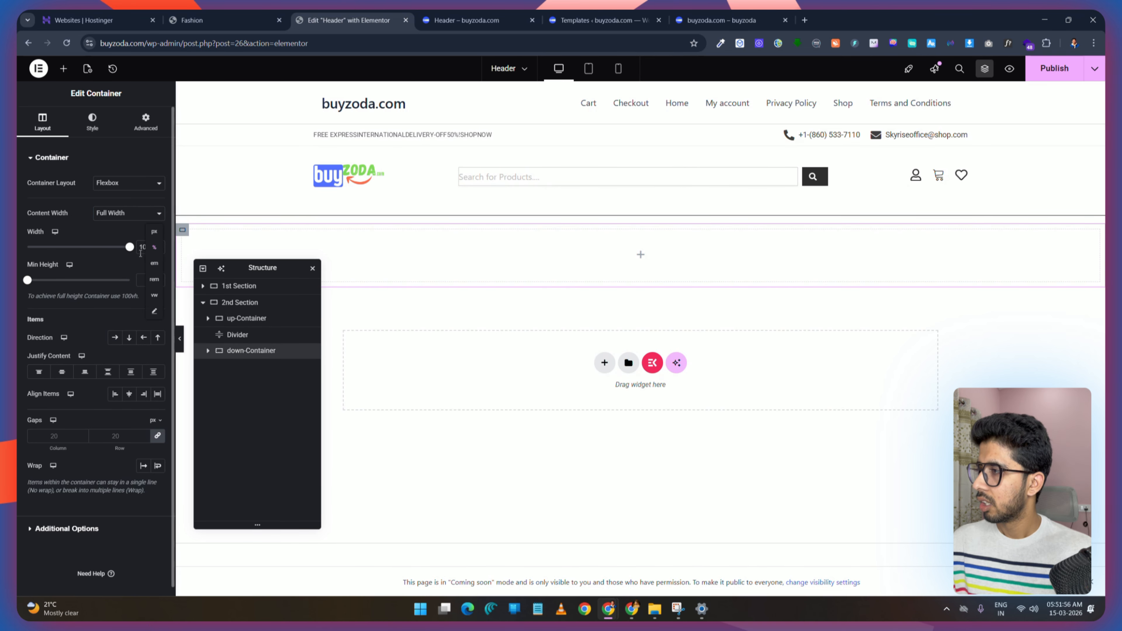
pyautogui.click(130, 227)
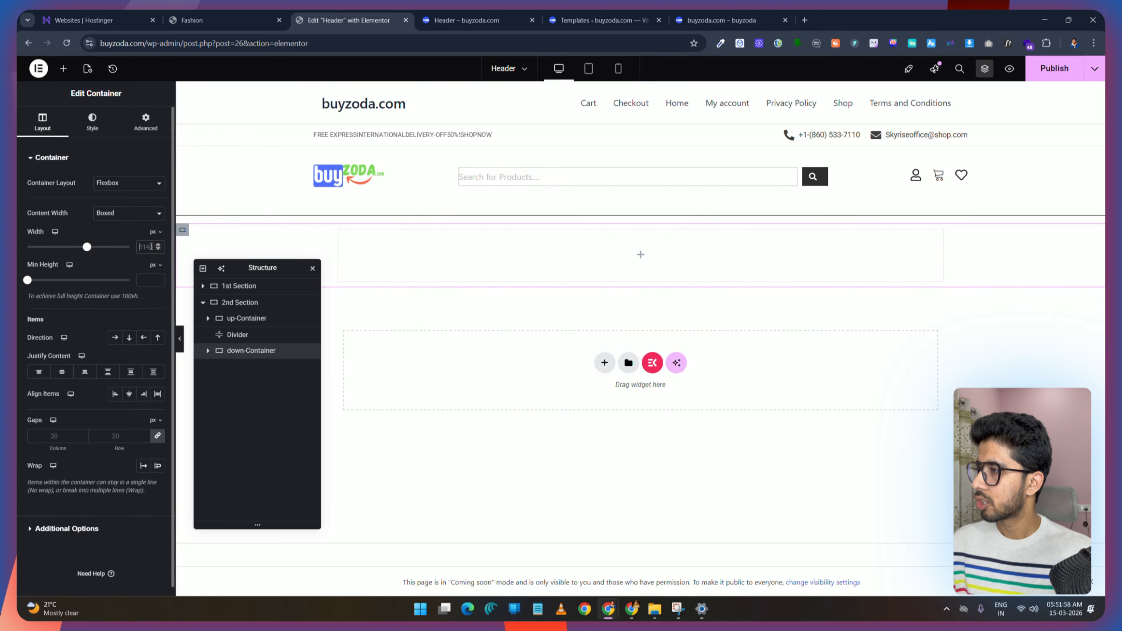
pyautogui.click(150, 246)
pyautogui.write('125')
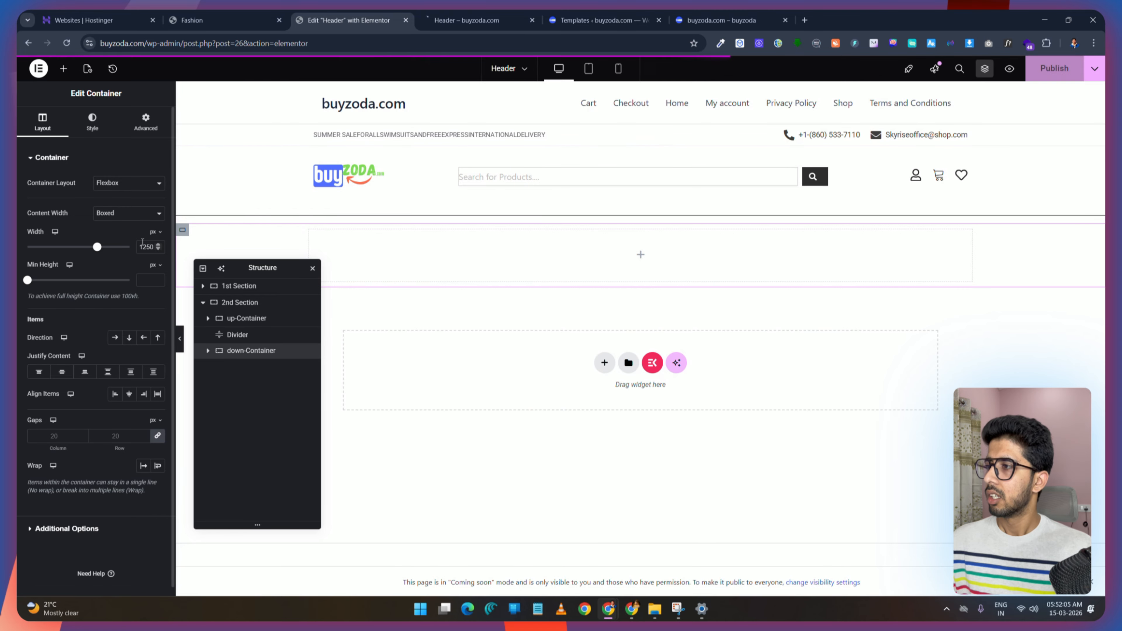
# Step: Paste the copied border colour code into the divider's colour, publish, and check the preview
pyautogui.click(713, 218)
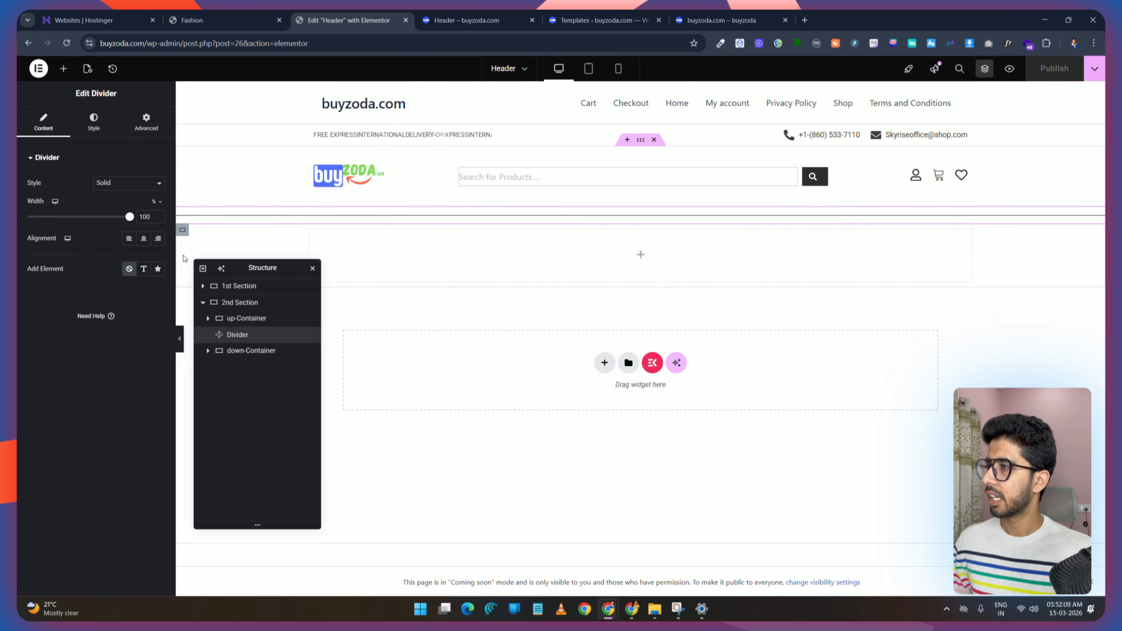
pyautogui.click(155, 190)
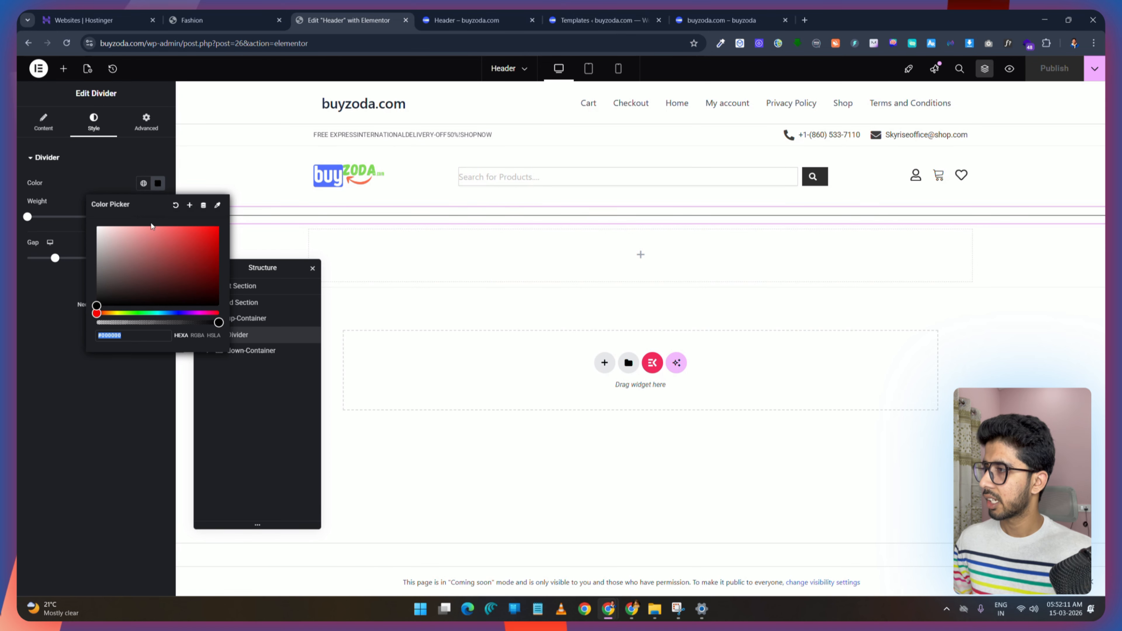
pyautogui.write('#D6D6D65E')
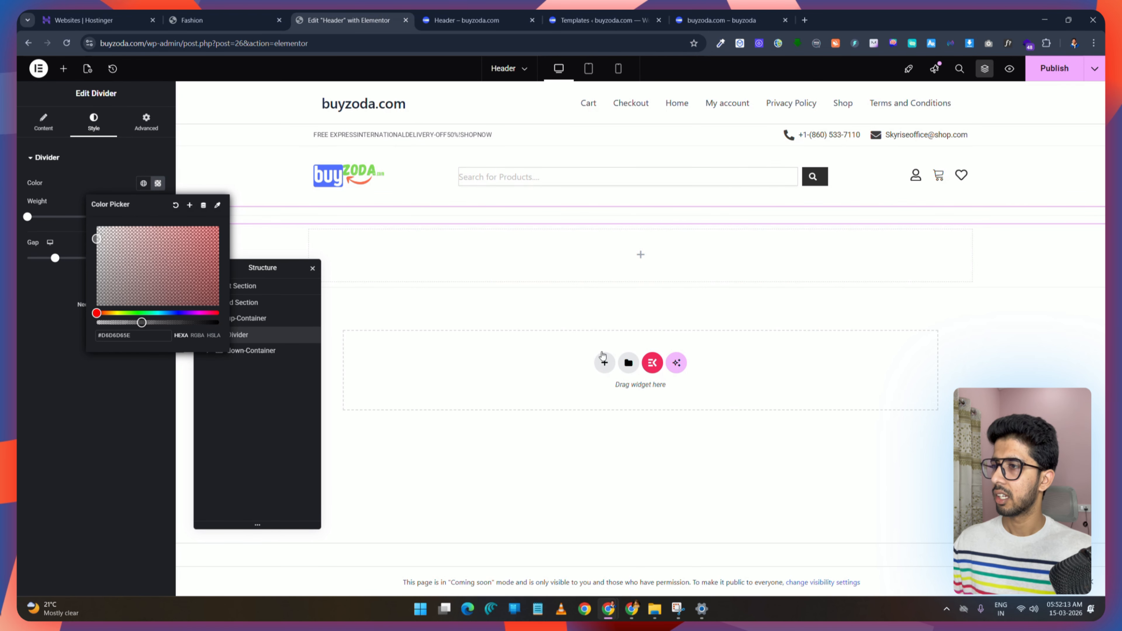
pyautogui.click(1056, 73)
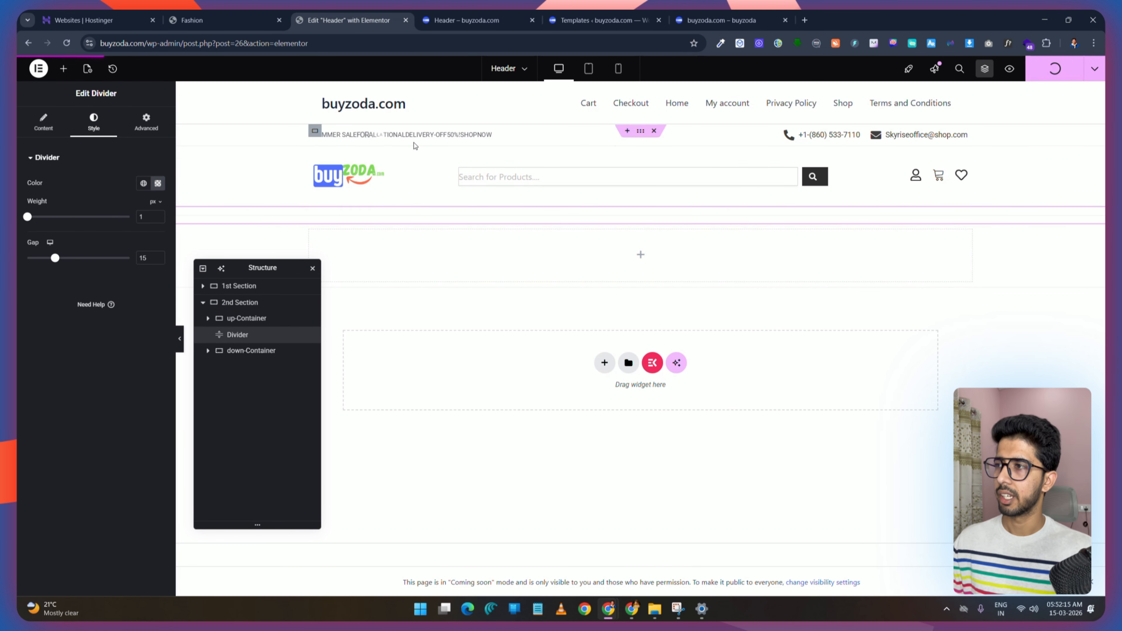
pyautogui.click(460, 22)
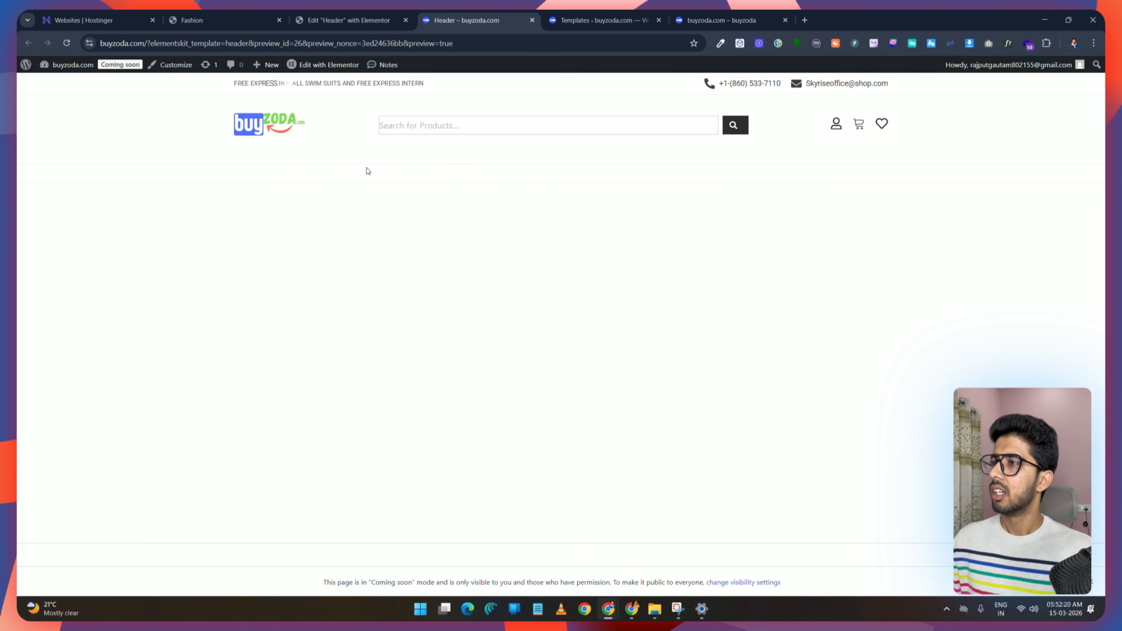
pyautogui.click(354, 20)
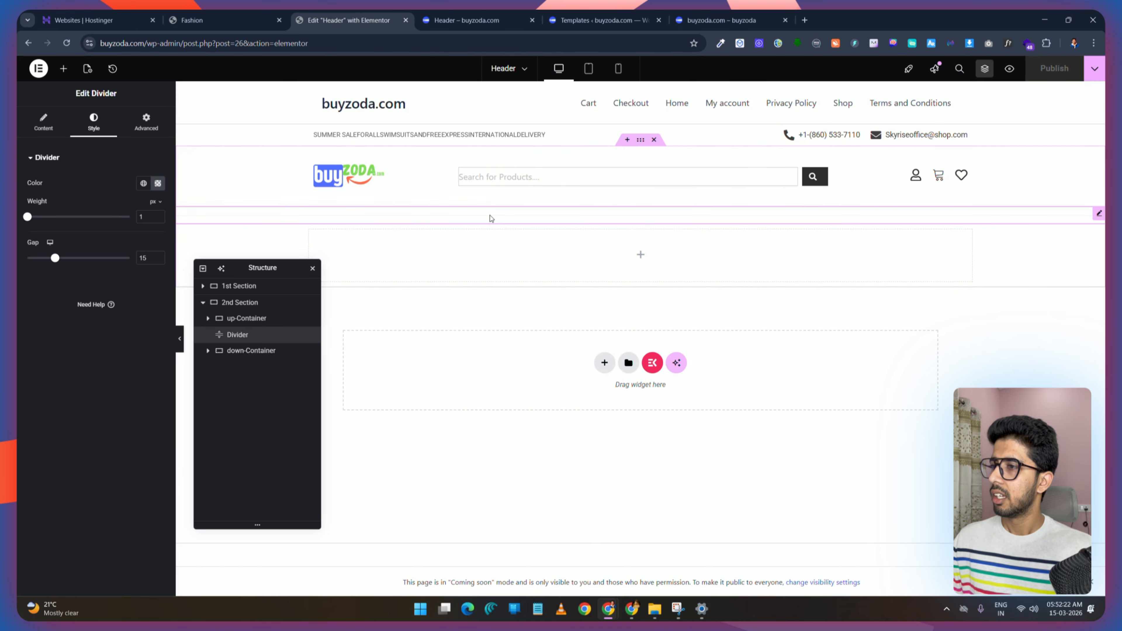
# Step: Reduce the divider's gap to 2 px and compare with the demo header
pyautogui.moveTo(55, 260); pyautogui.dragTo(28, 258)
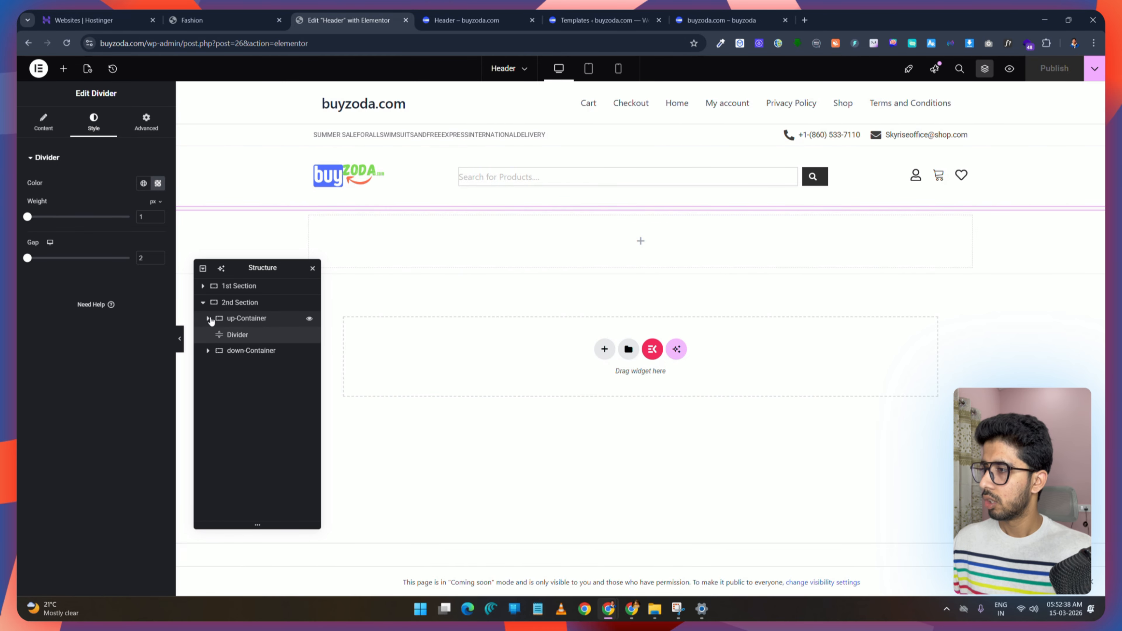
pyautogui.click(220, 17)
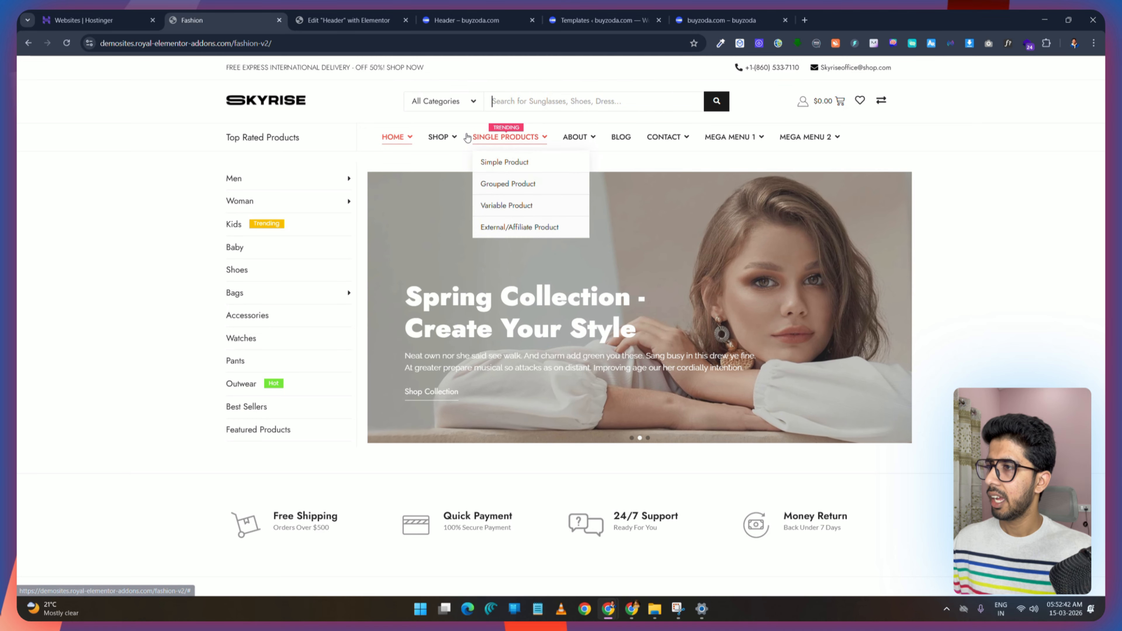
pyautogui.click(304, 20)
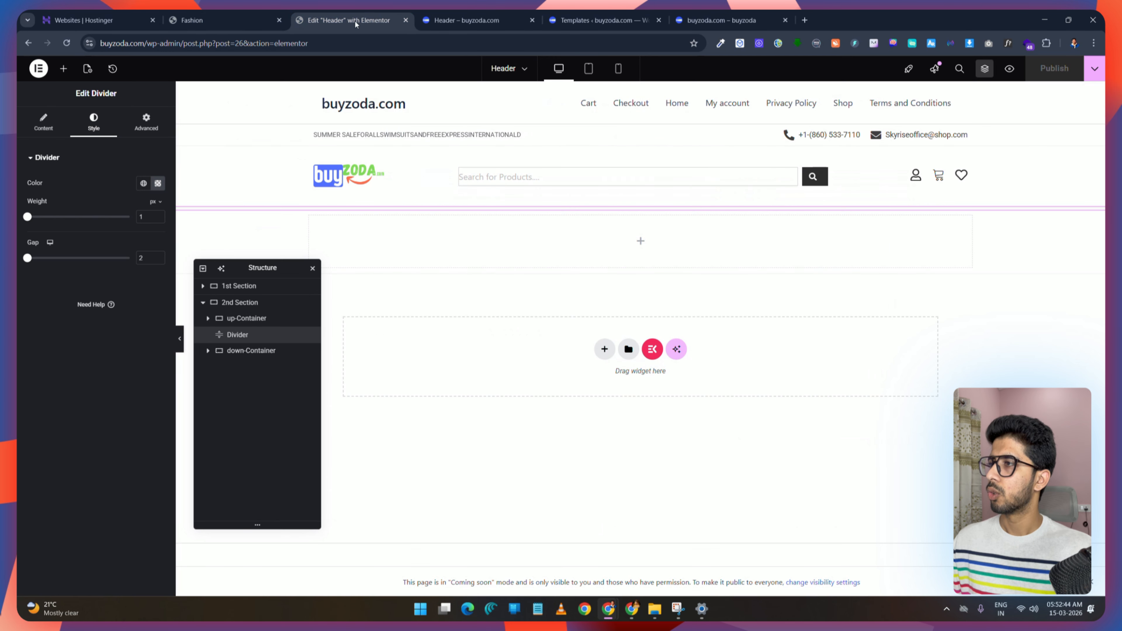
# Step: Add a 20% wide container inside the lower container and duplicate it
pyautogui.click(63, 68)
pyautogui.moveTo(49, 208); pyautogui.dragTo(543, 241)
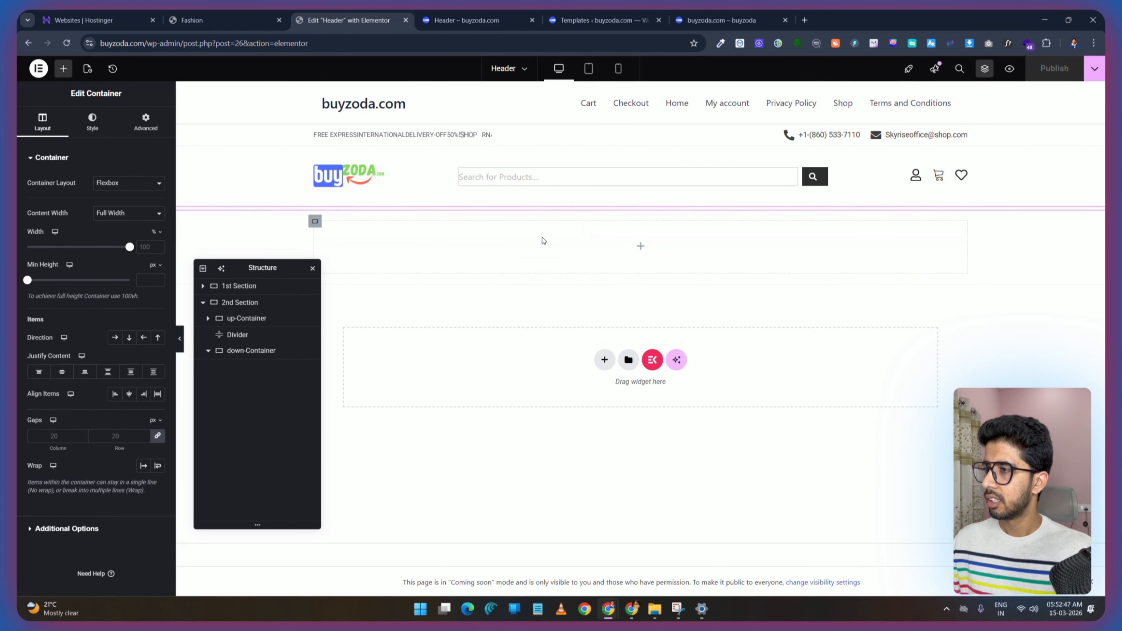
pyautogui.click(146, 248)
pyautogui.write('20')
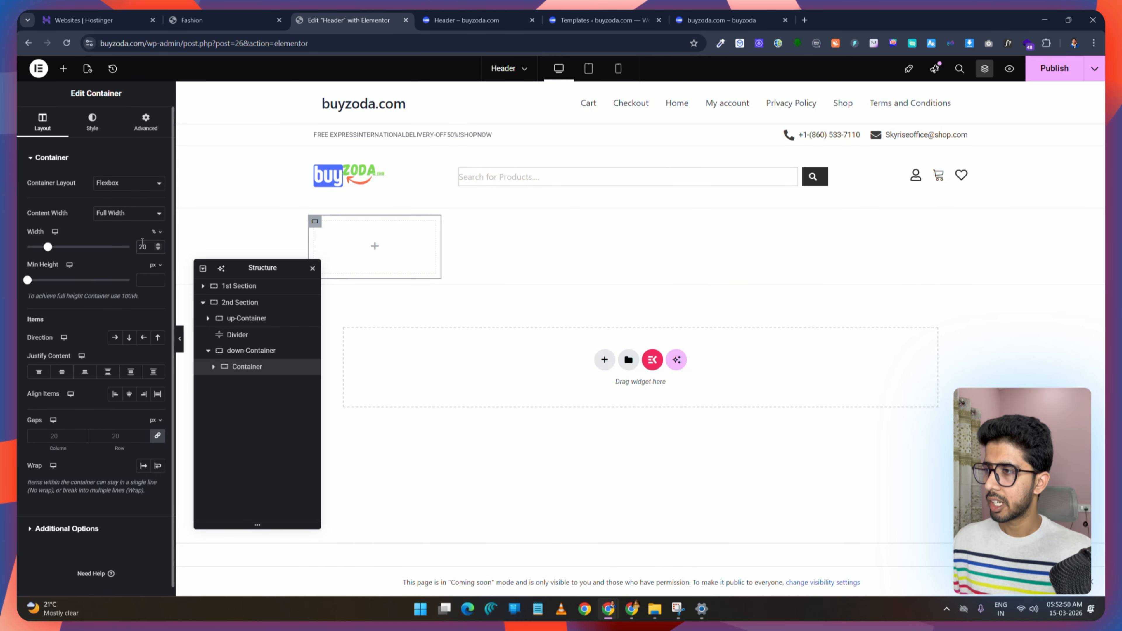
pyautogui.rightClick(358, 244)
pyautogui.click(407, 276)
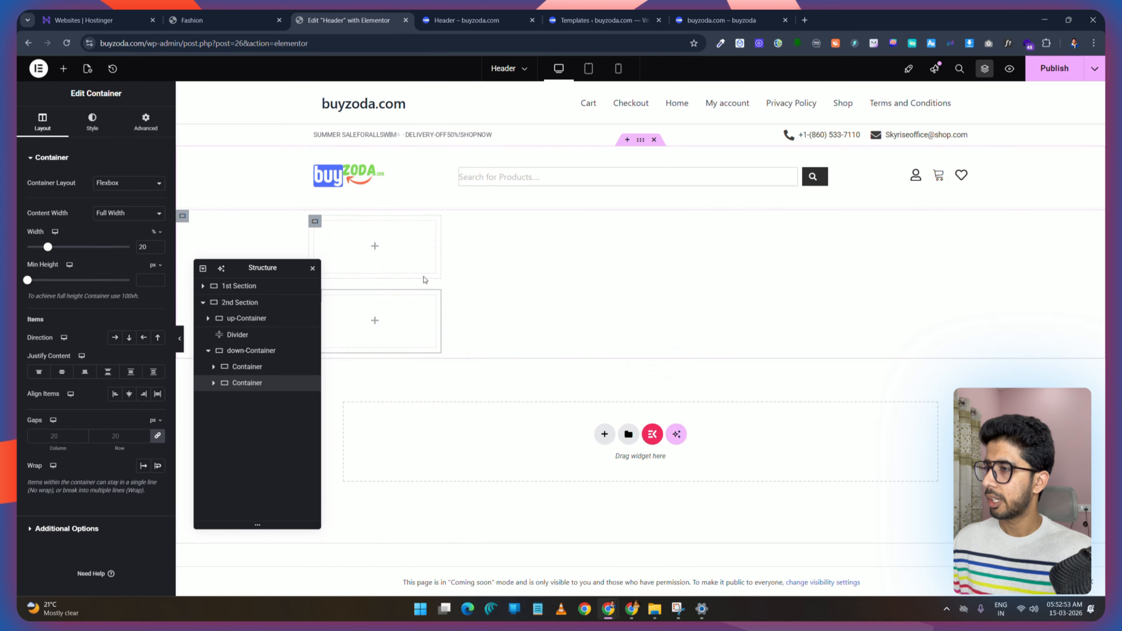
# Step: Arrange the lower container's items in a row and set the second inner container's width to 80%
pyautogui.click(249, 351)
pyautogui.click(114, 338)
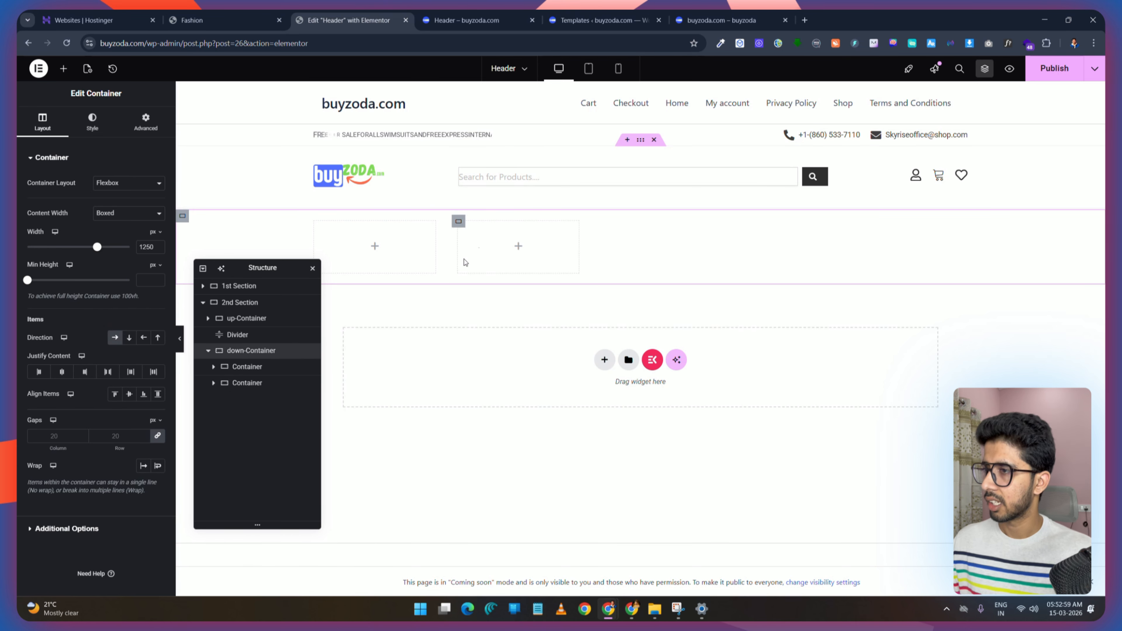
pyautogui.click(249, 383)
pyautogui.click(142, 247)
pyautogui.write('8')
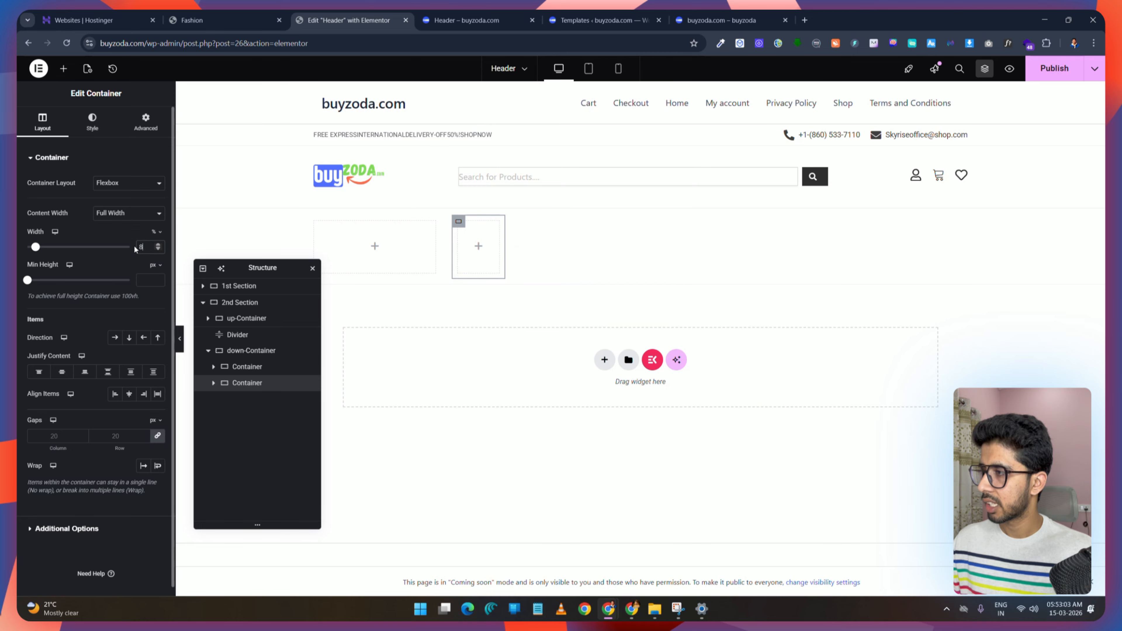
pyautogui.write('0')
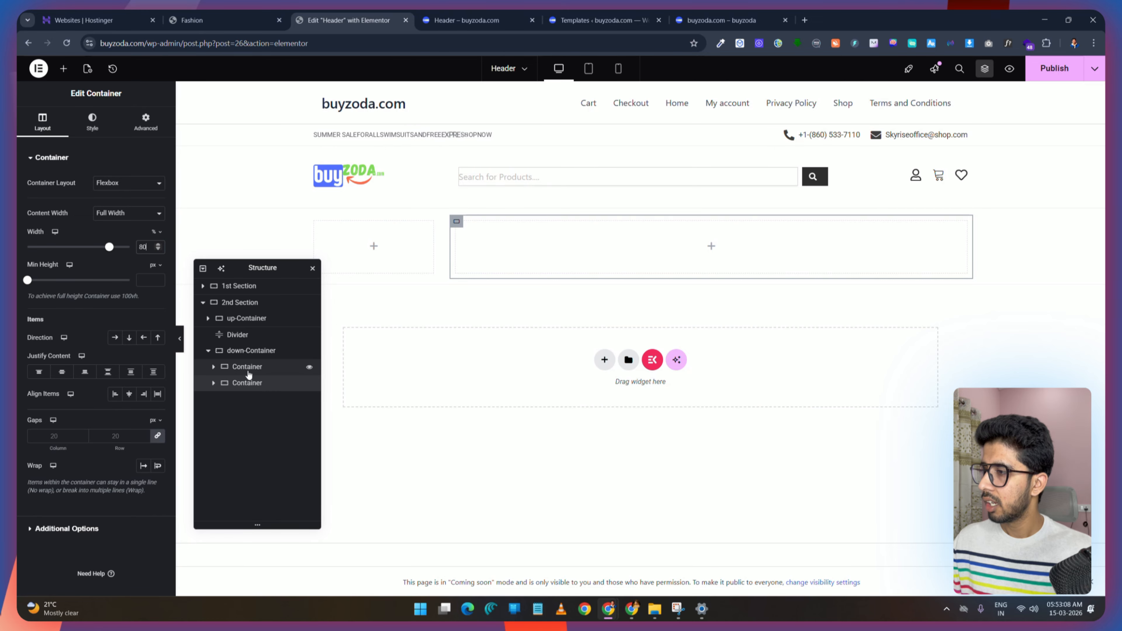
# Step: Rename the two inner containers of the lower container to left-Container and right-Container
pyautogui.click(235, 369)
pyautogui.click(233, 369)
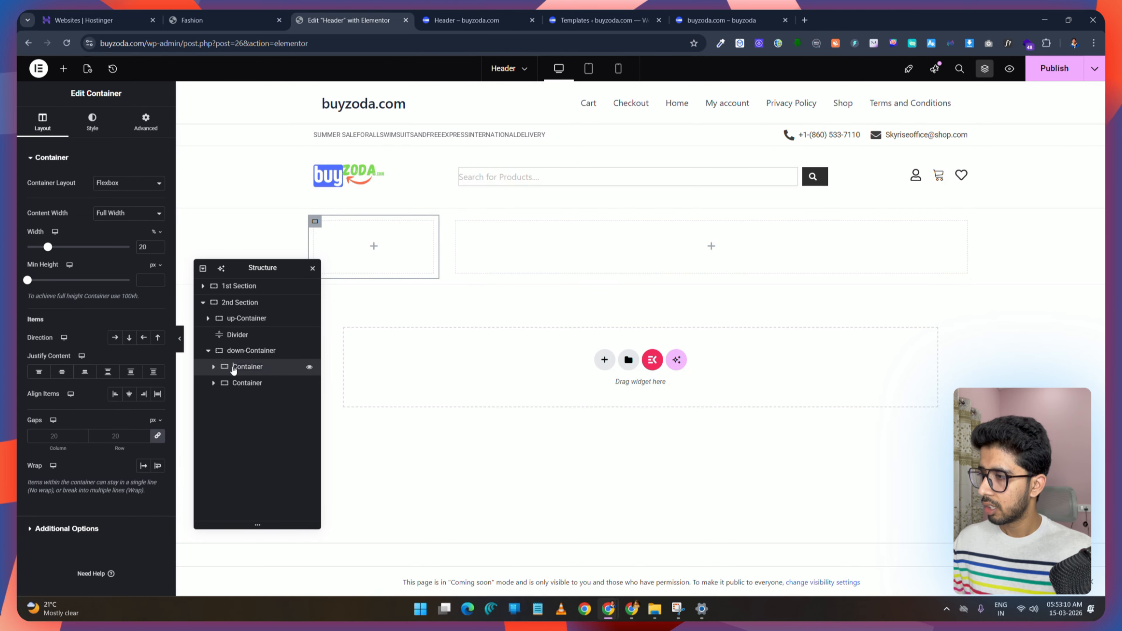
pyautogui.write('left-')
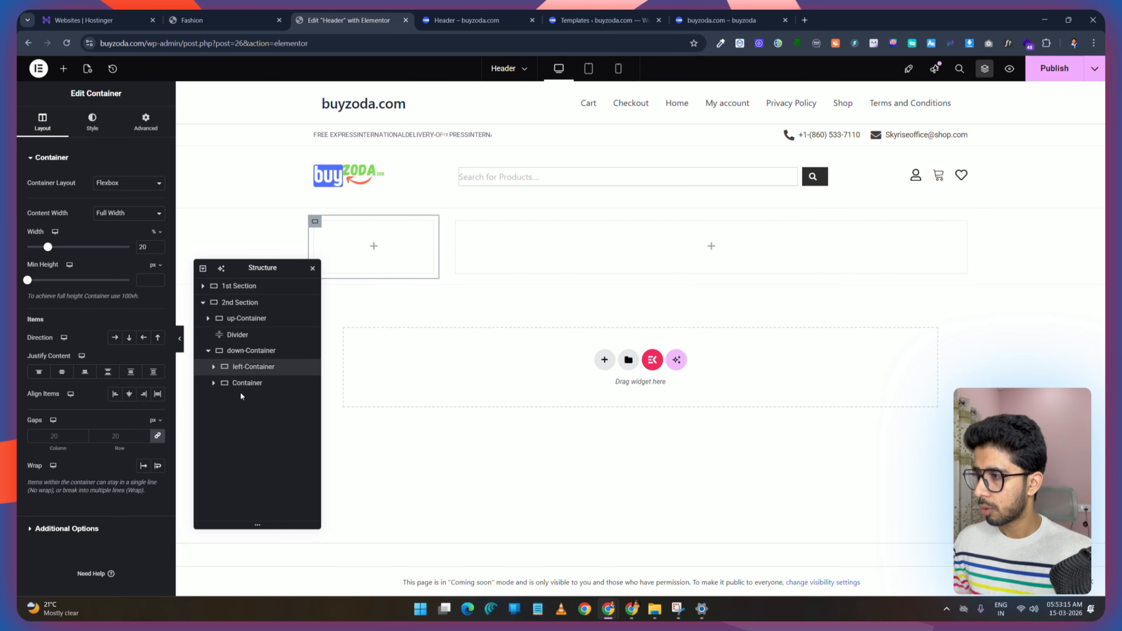
pyautogui.click(233, 384)
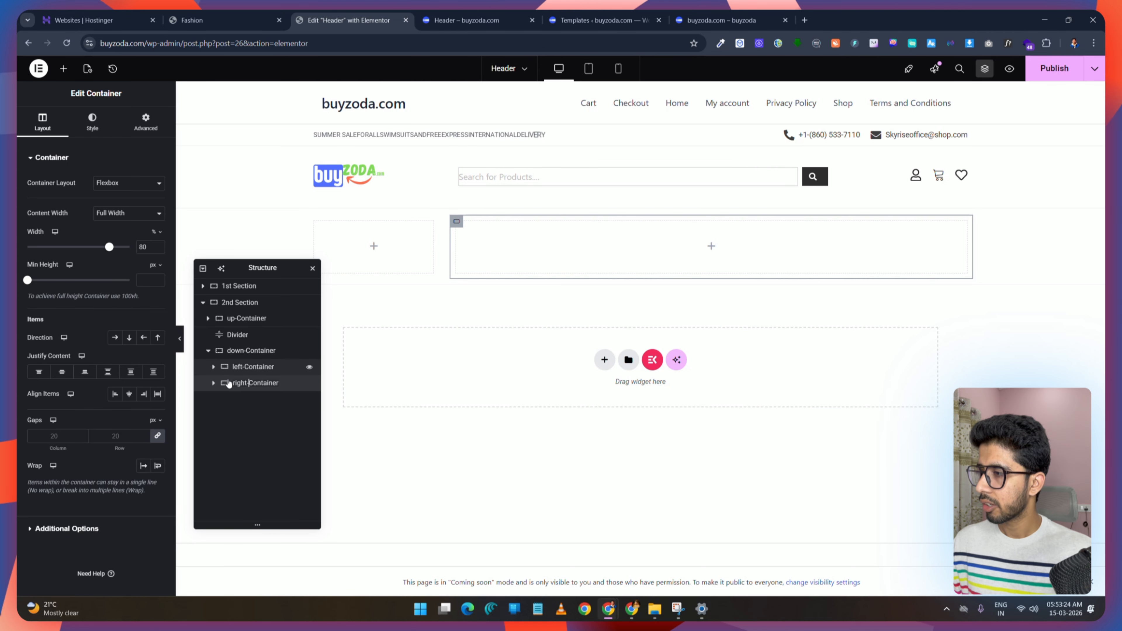
pyautogui.click(240, 351)
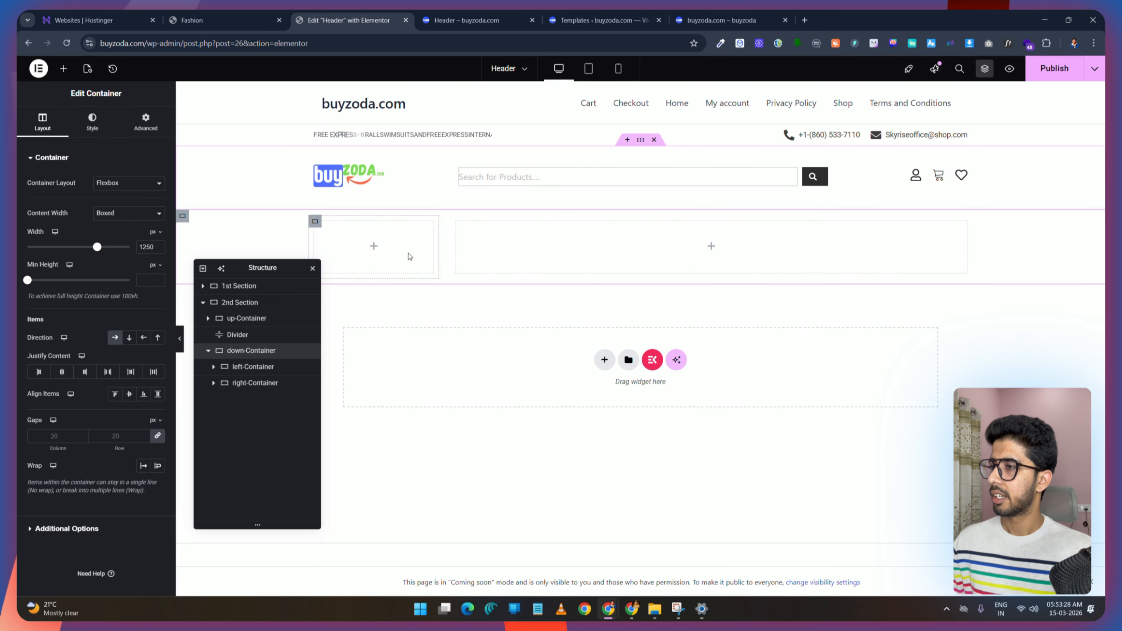
# Step: Copy the animated headline from the top bar and paste it into the left-Container
pyautogui.click(208, 20)
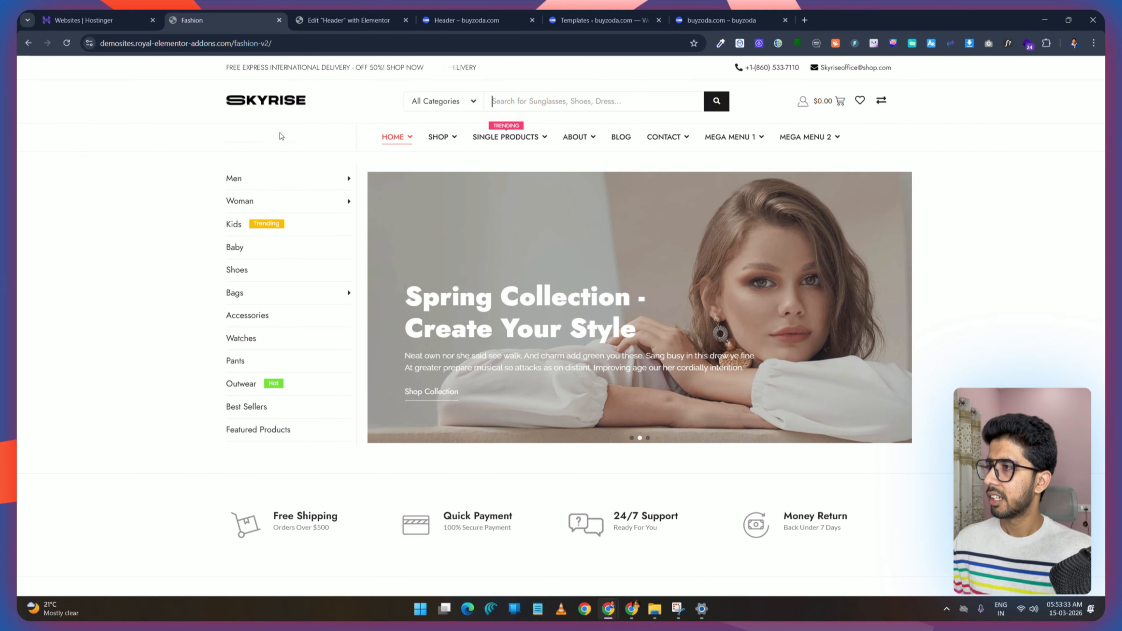
pyautogui.click(347, 13)
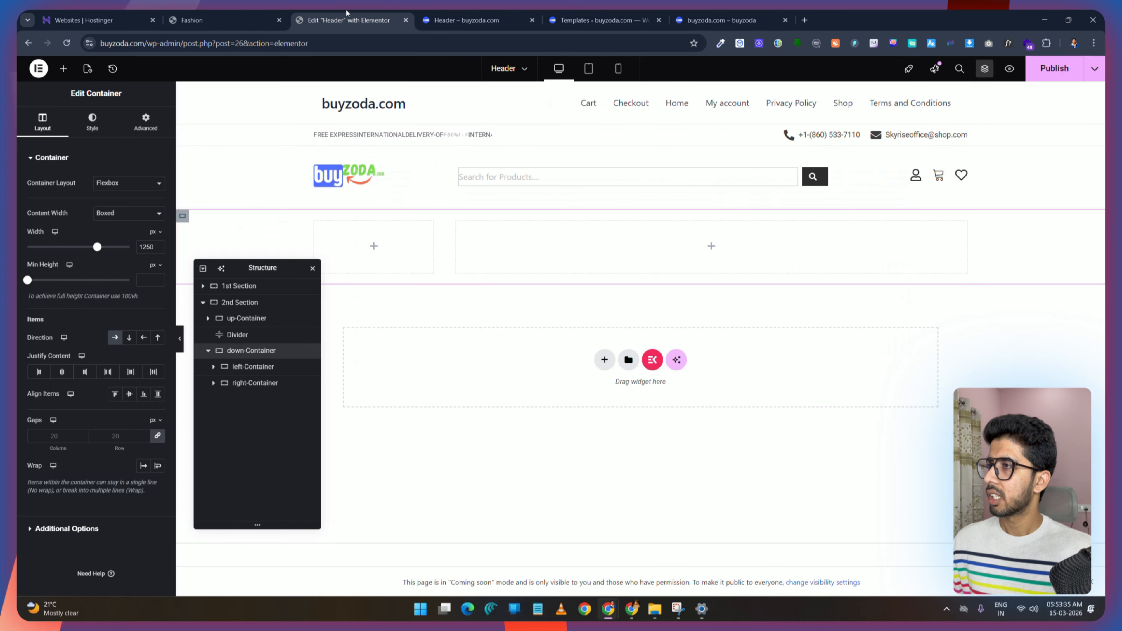
pyautogui.rightClick(372, 135)
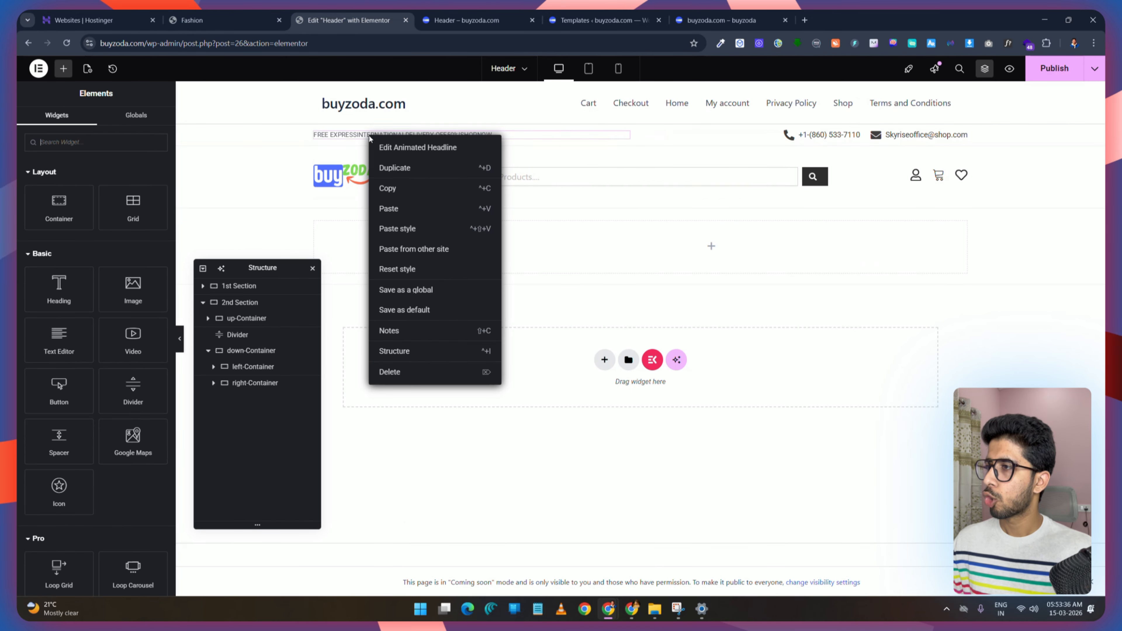
pyautogui.click(386, 189)
pyautogui.rightClick(374, 247)
pyautogui.click(391, 342)
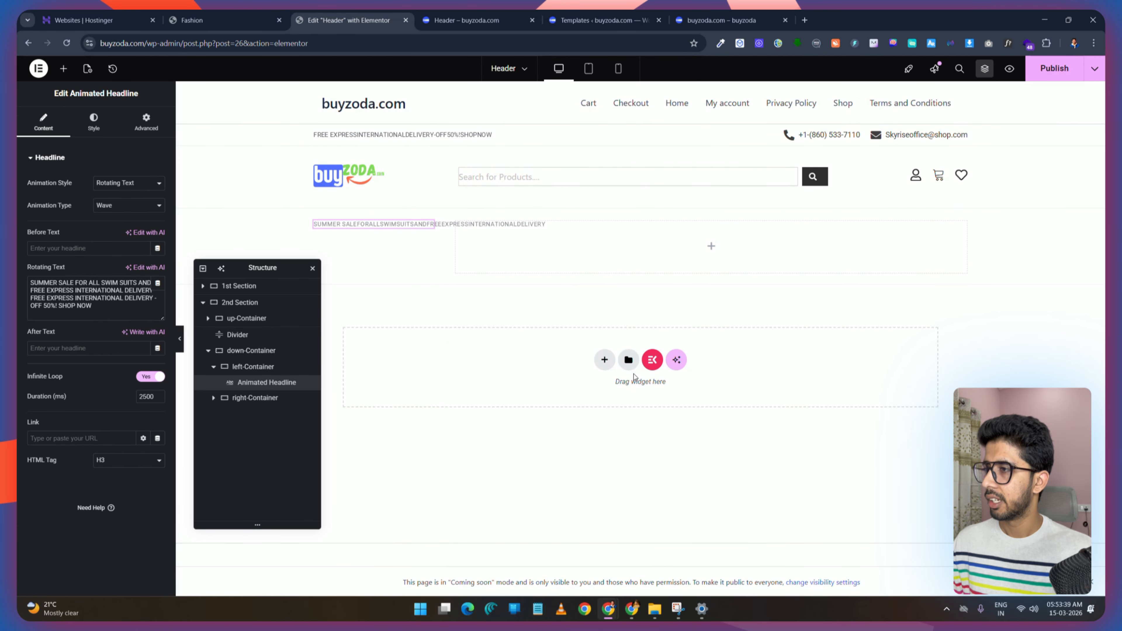
# Step: Replace the pasted headline's rotating text with Featured Styles, Top Rated Products and Best Summer Outfits, matching the demo
pyautogui.click(228, 21)
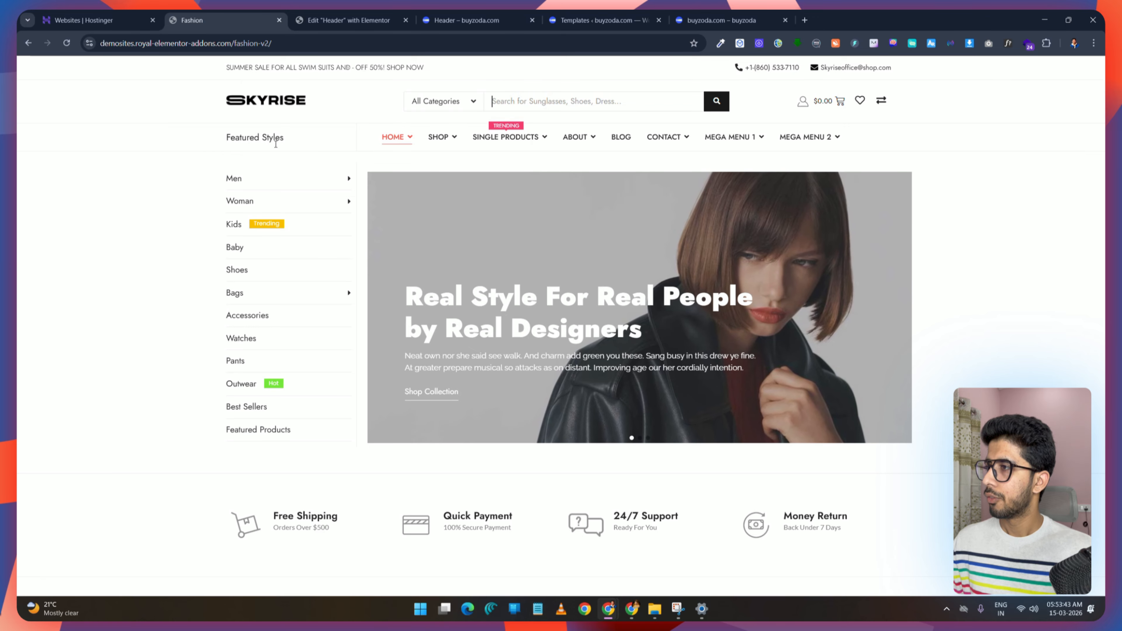
pyautogui.click(349, 20)
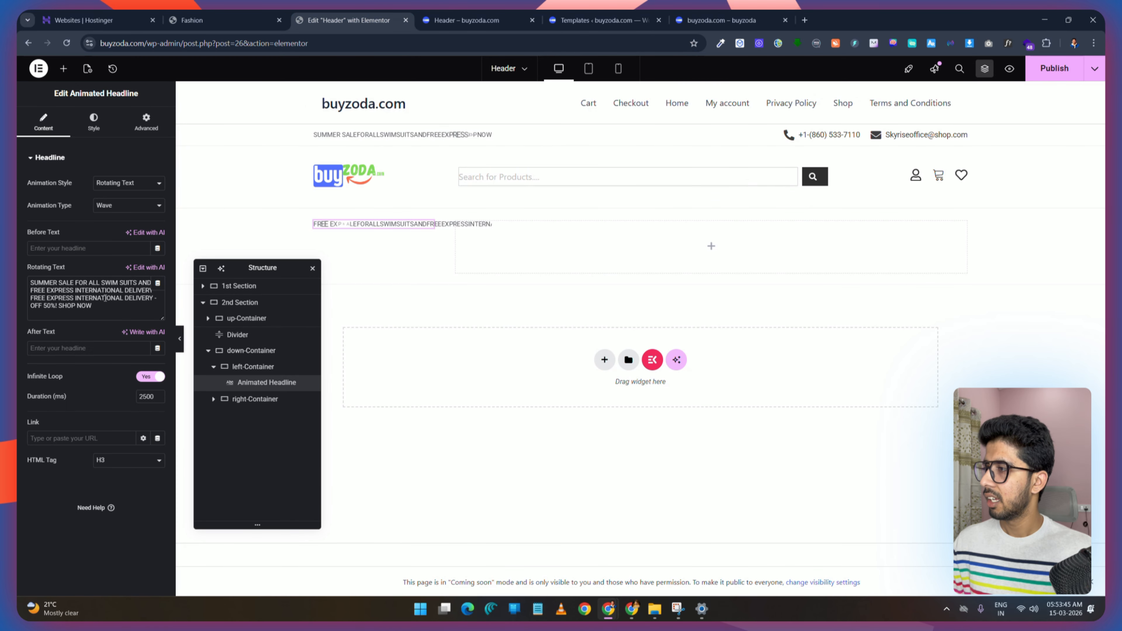
pyautogui.press('BackSpace')
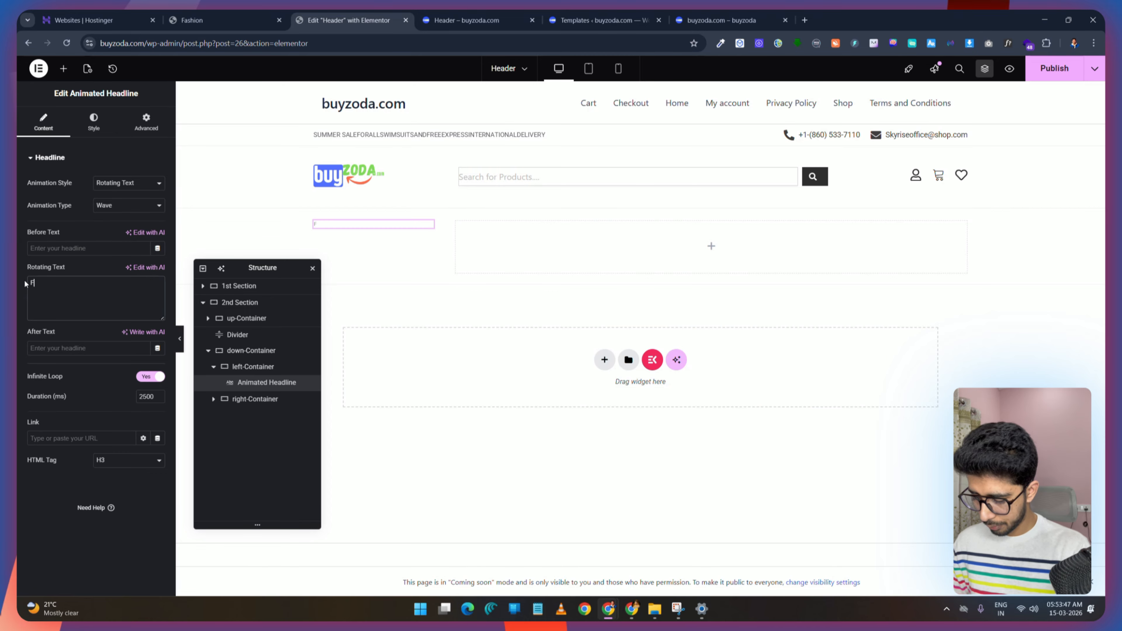
pyautogui.hotkey('ctrl', 'v')
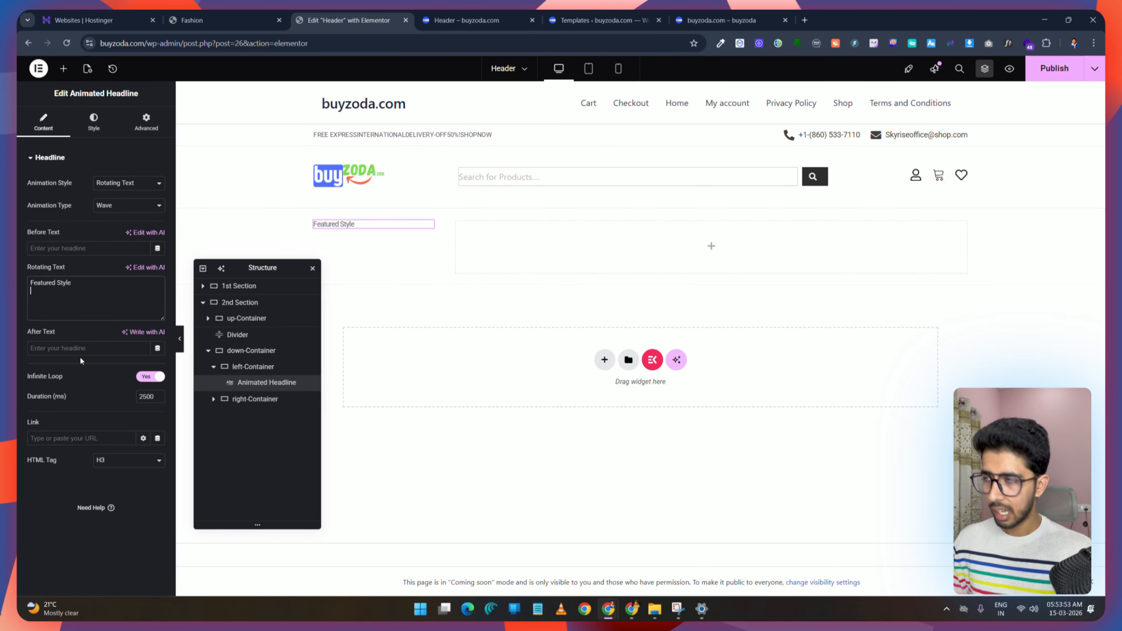
pyautogui.click(208, 20)
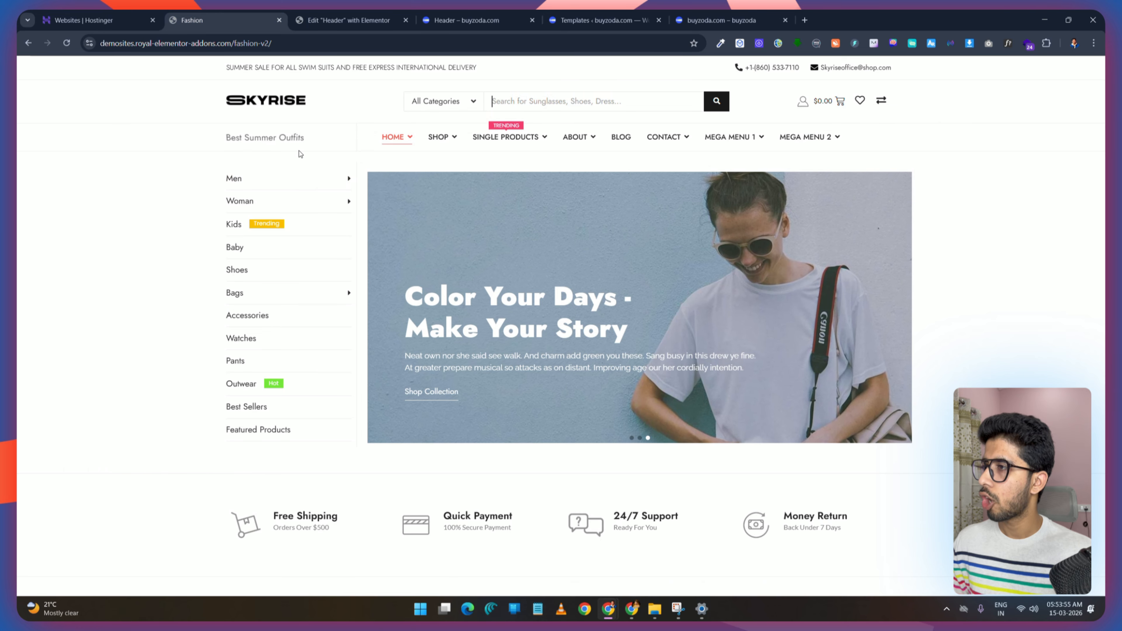
pyautogui.click(349, 20)
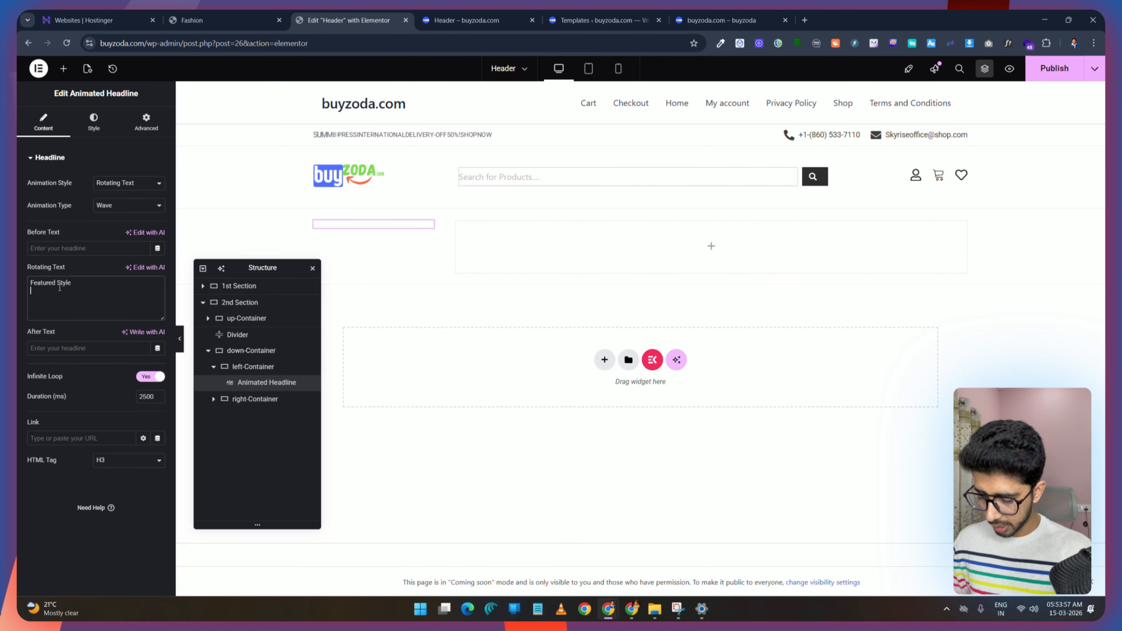
pyautogui.write('Top Rated Products')
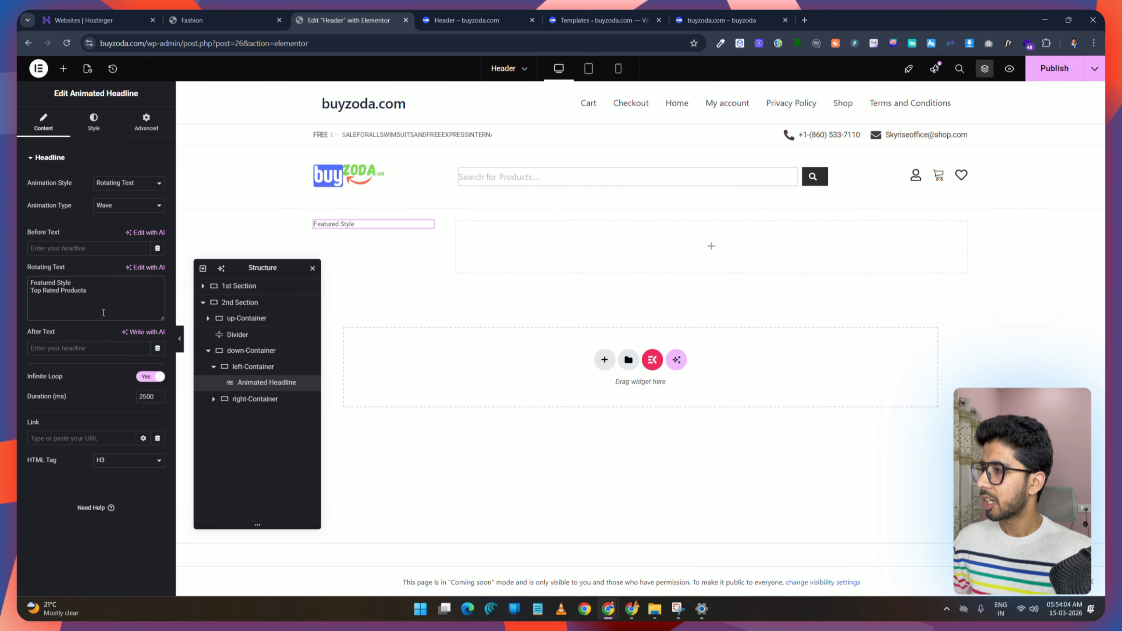
pyautogui.press('Return')
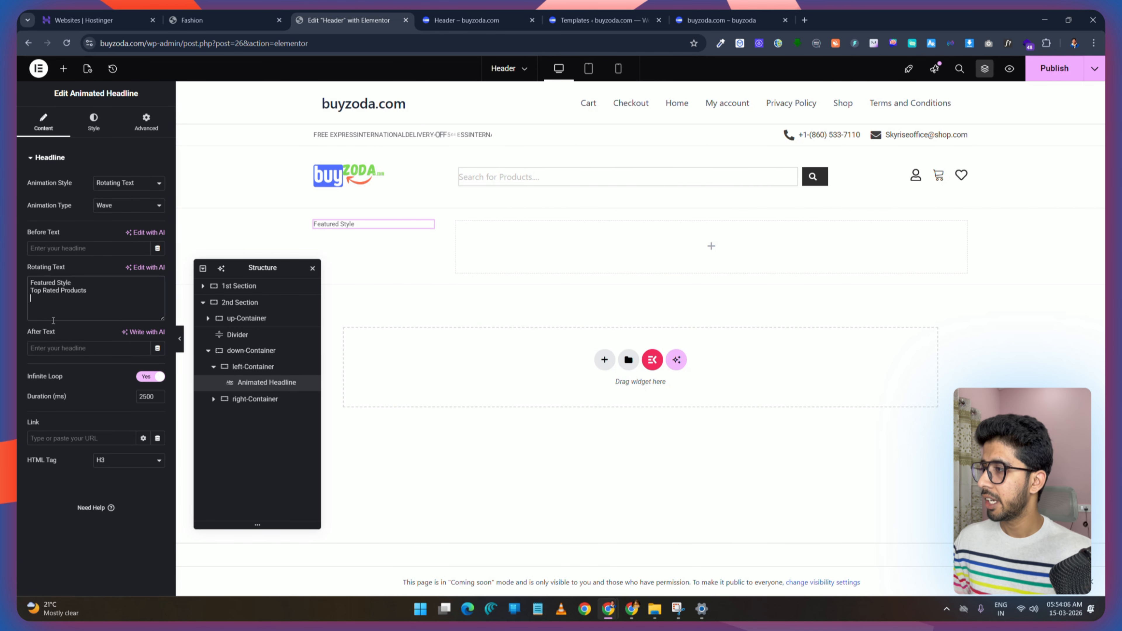
pyautogui.click(213, 12)
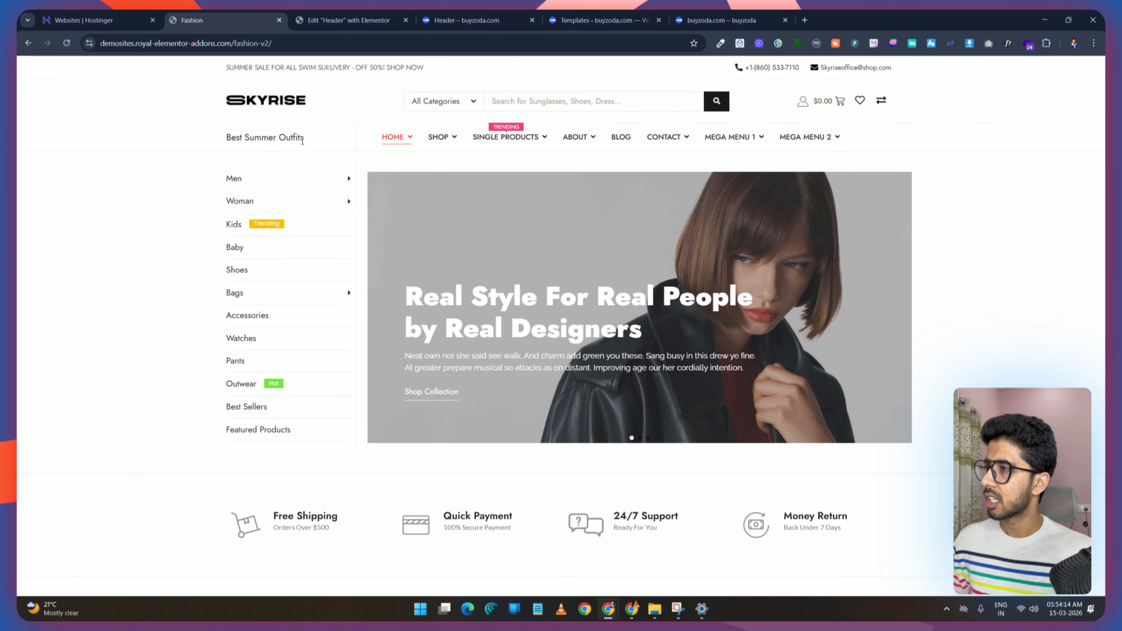
pyautogui.click(349, 19)
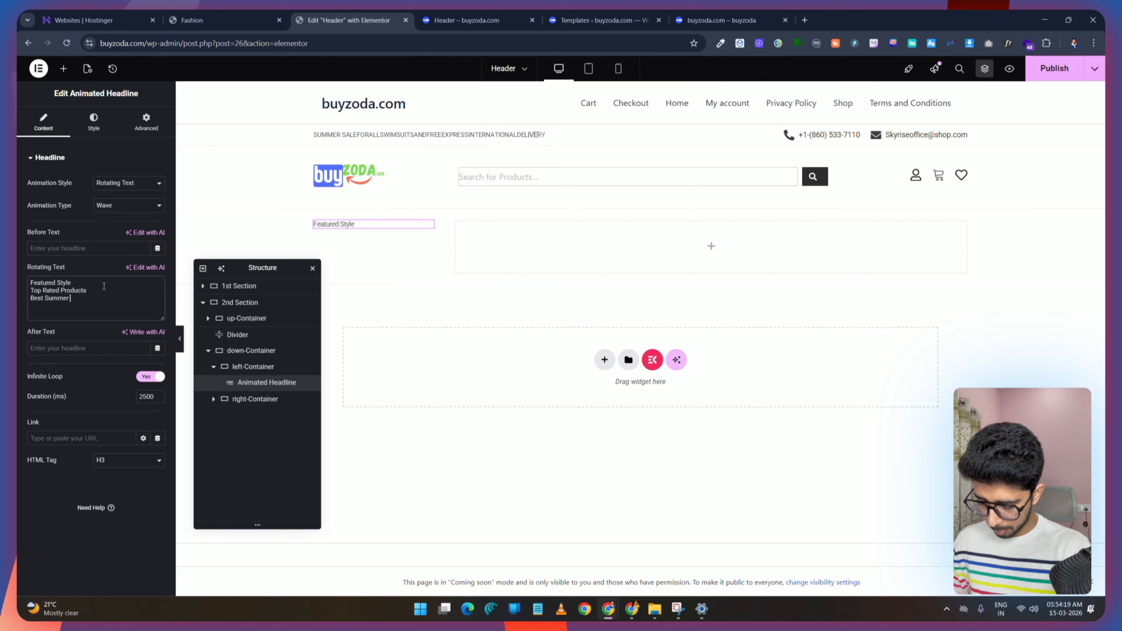
pyautogui.write('Ut')
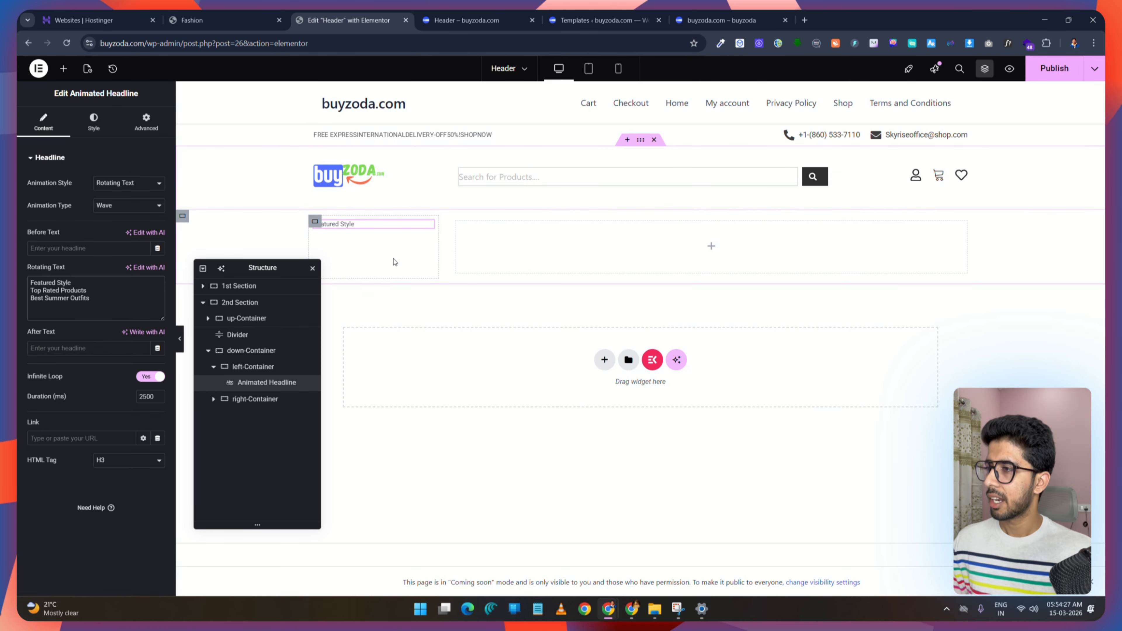
pyautogui.click(212, 20)
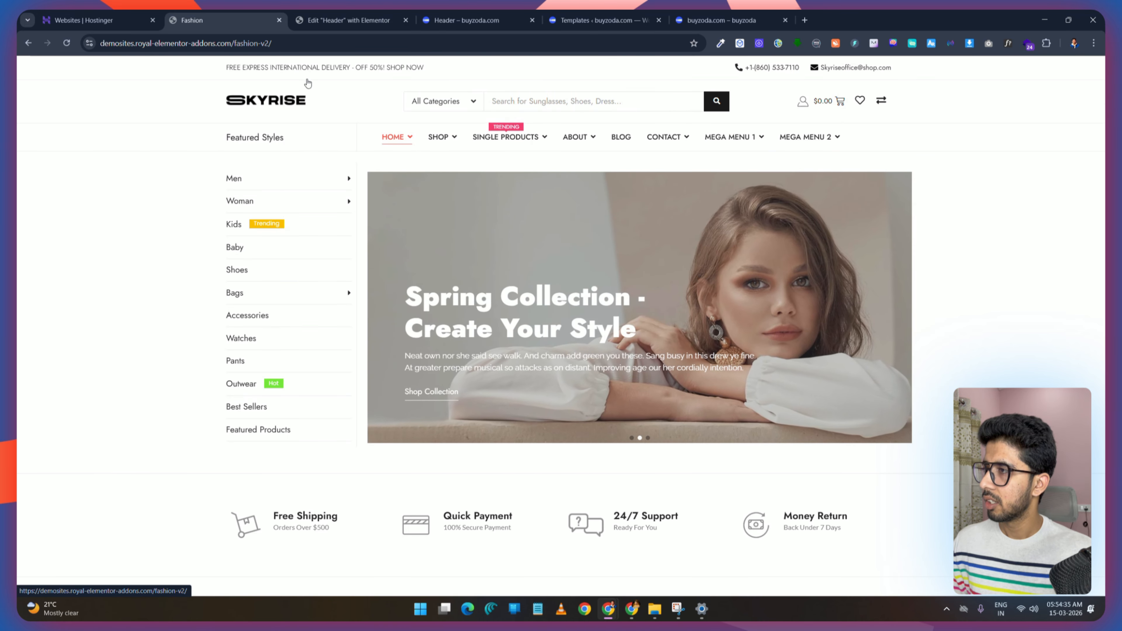
pyautogui.click(309, 20)
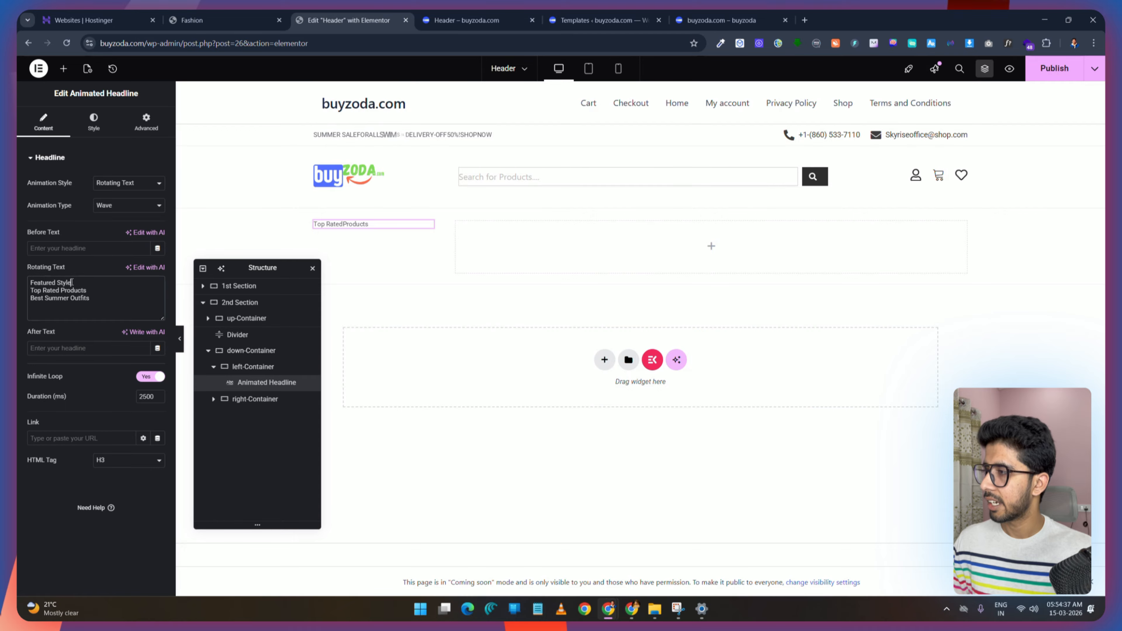
# Step: Increase the headline's typography font size
pyautogui.click(94, 120)
pyautogui.click(158, 250)
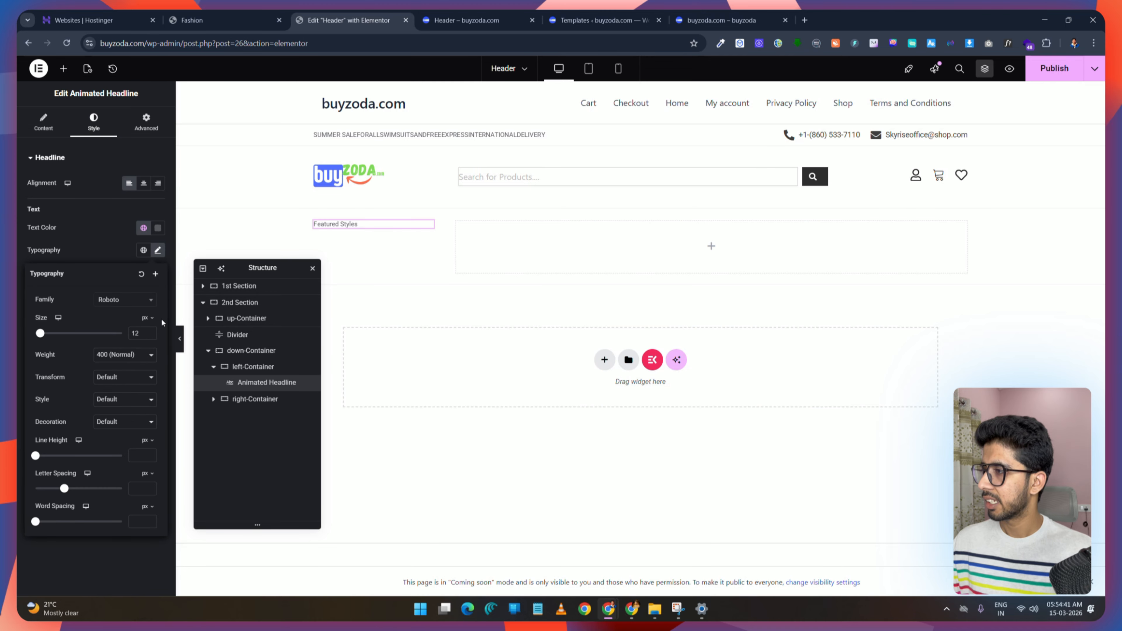
pyautogui.click(143, 333)
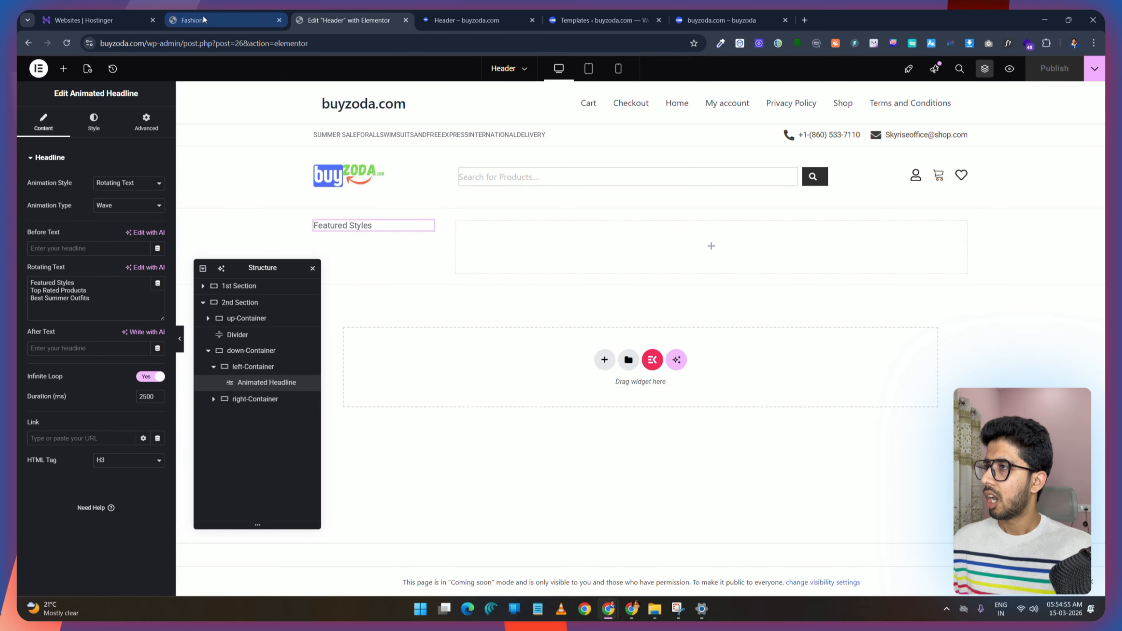
# Step: Set the headline's animation type to Flip and publish
pyautogui.click(226, 20)
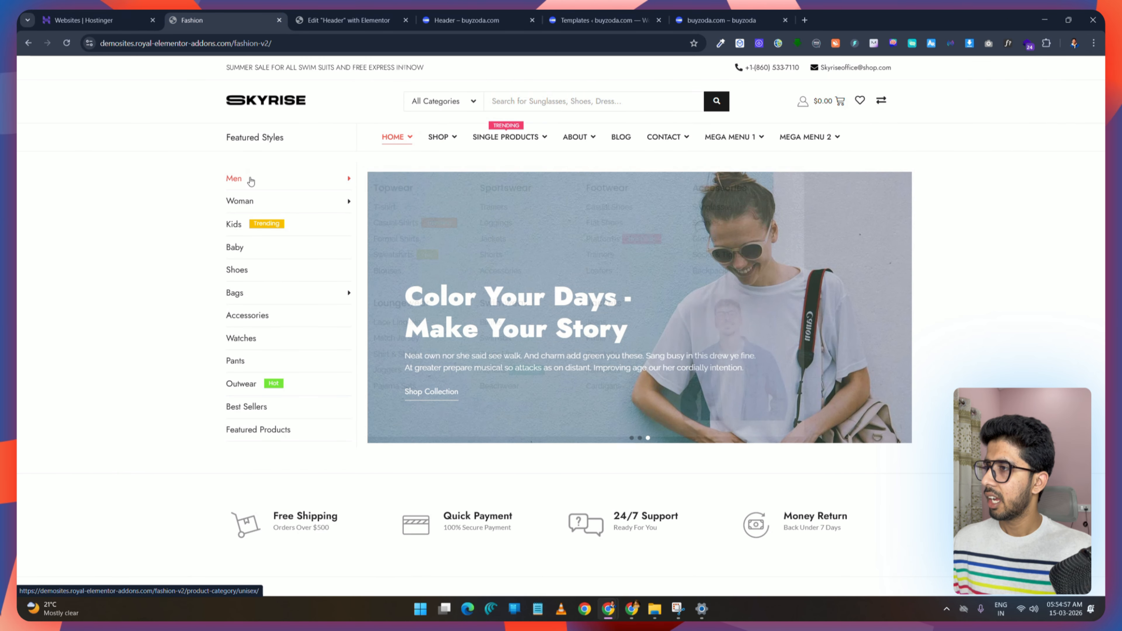
pyautogui.click(314, 21)
pyautogui.click(118, 206)
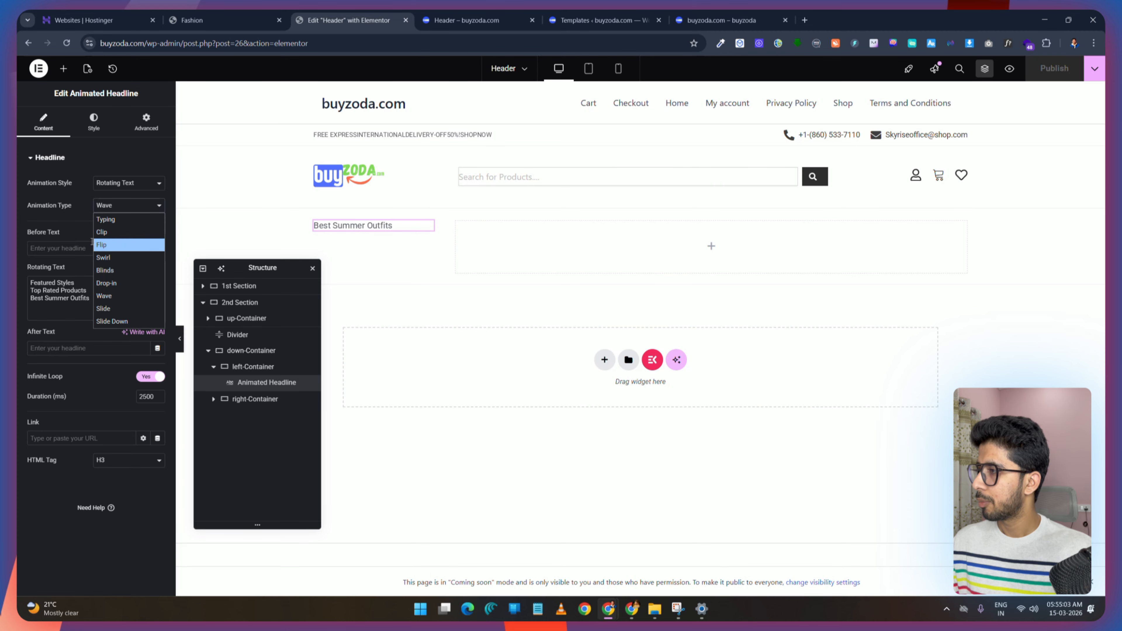
pyautogui.click(103, 245)
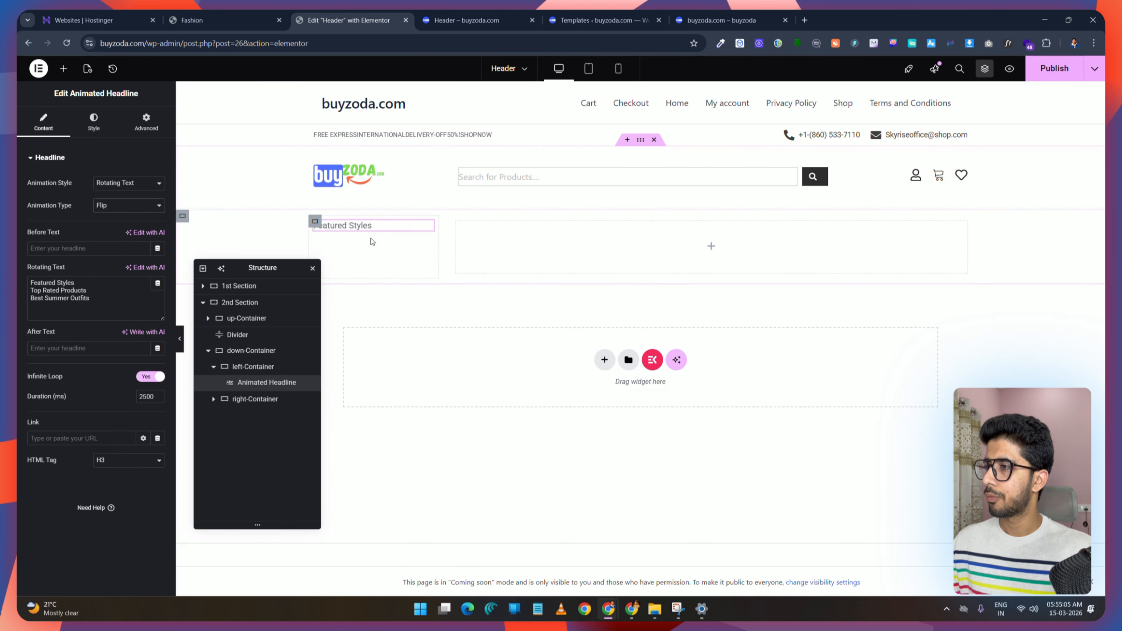
pyautogui.click(1061, 73)
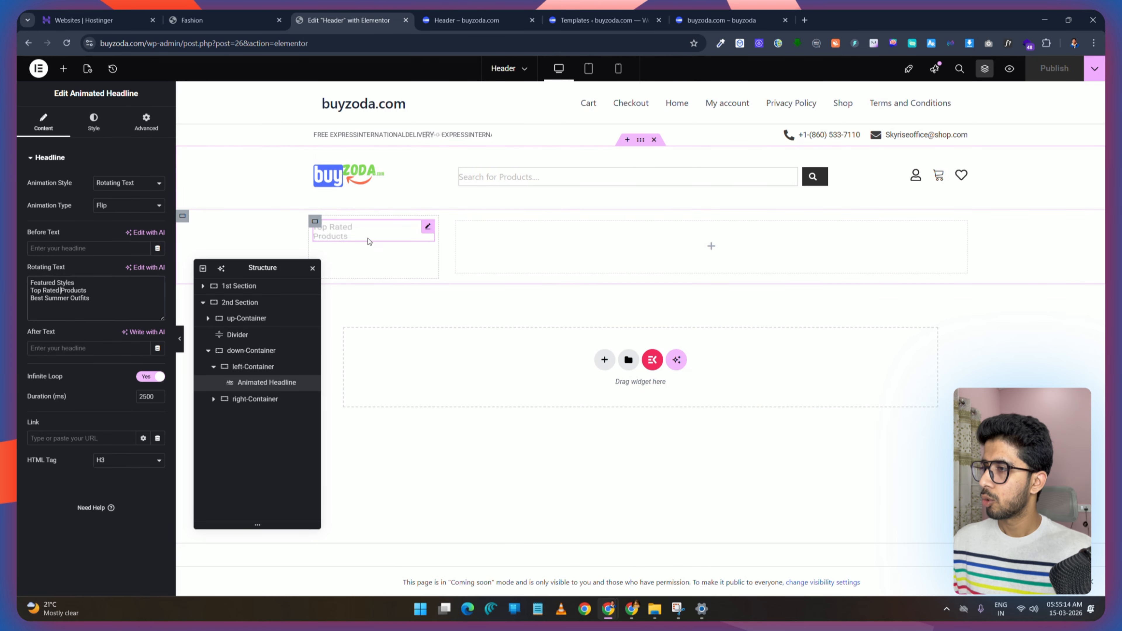
# Step: Set the left-Container width to 25% and the right-Container width to 75%, then publish
pyautogui.click(315, 222)
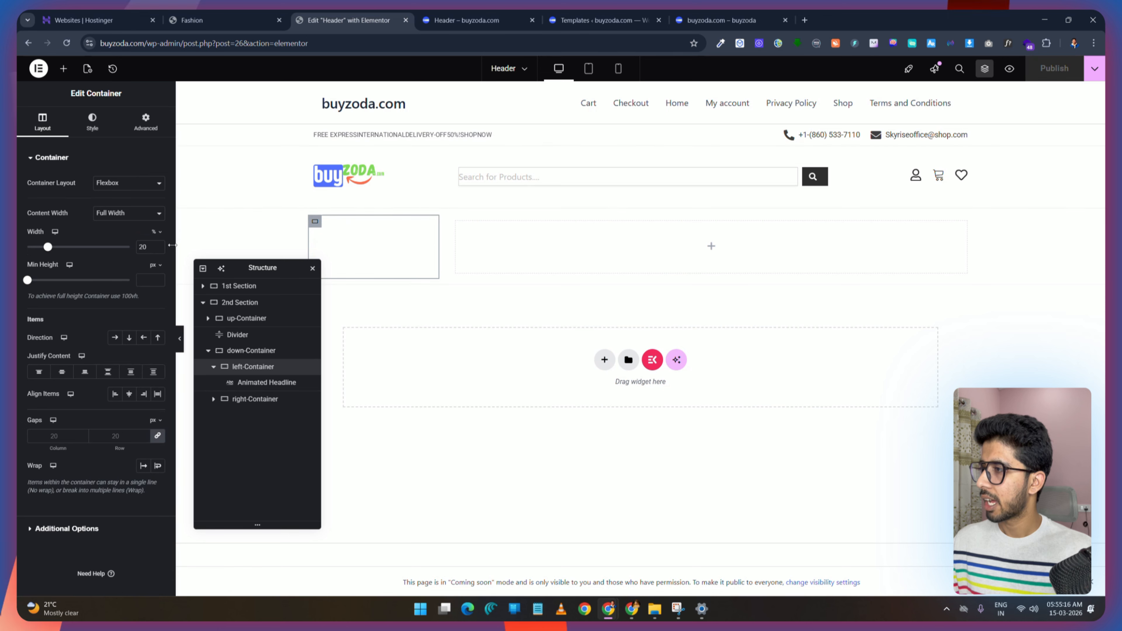
pyautogui.write('25')
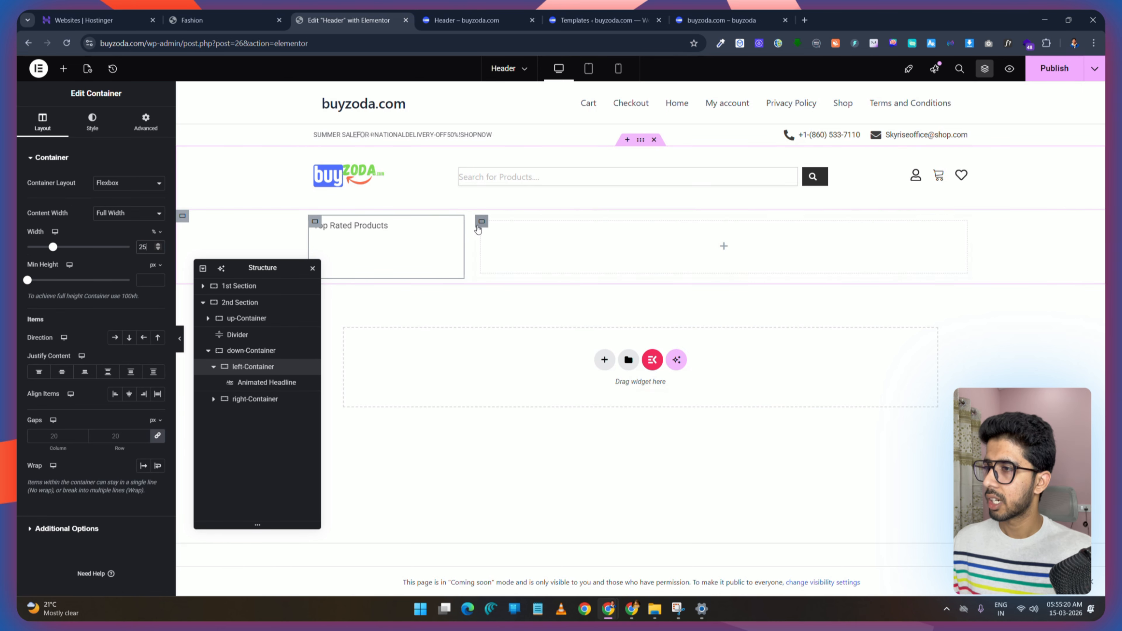
pyautogui.click(480, 224)
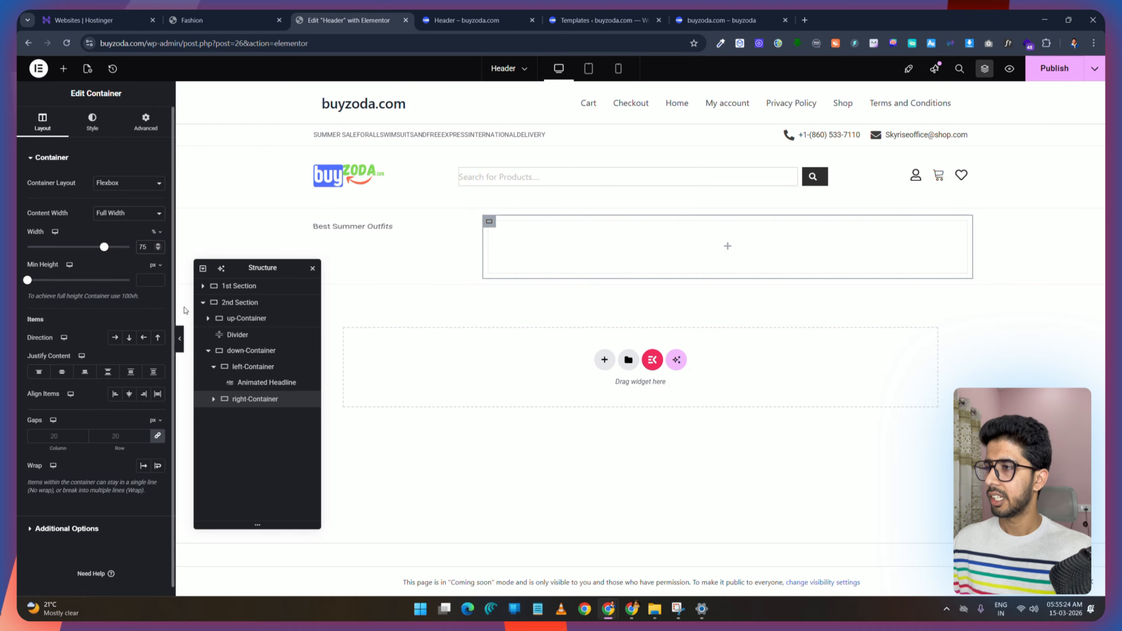
pyautogui.click(1062, 70)
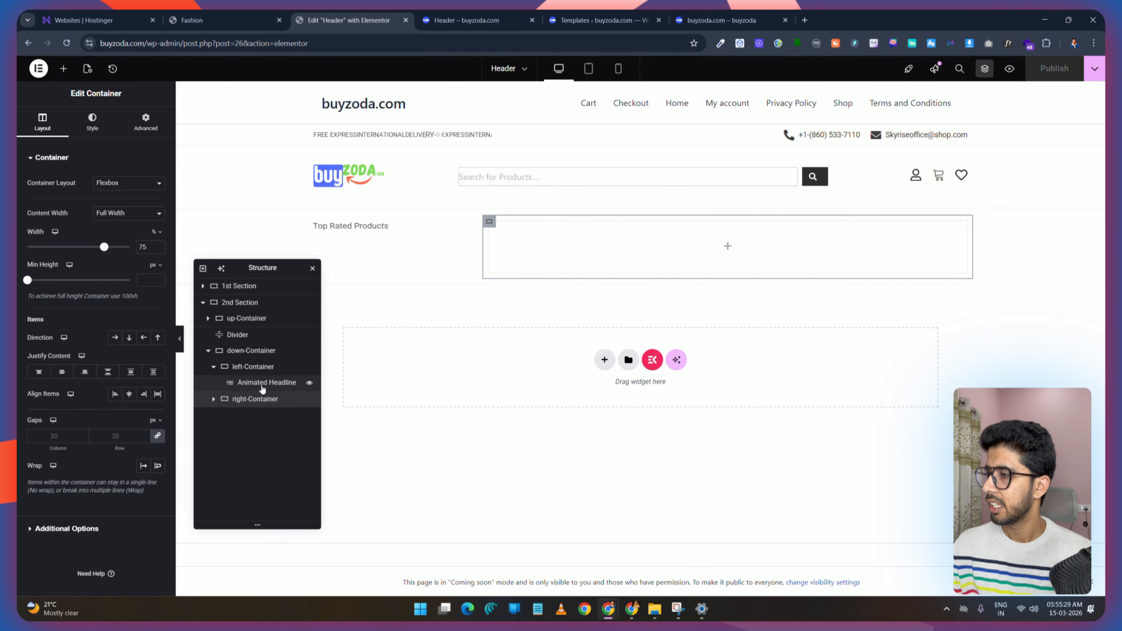
# Step: Centre the left-Container's content vertically and open its Advanced settings
pyautogui.click(260, 367)
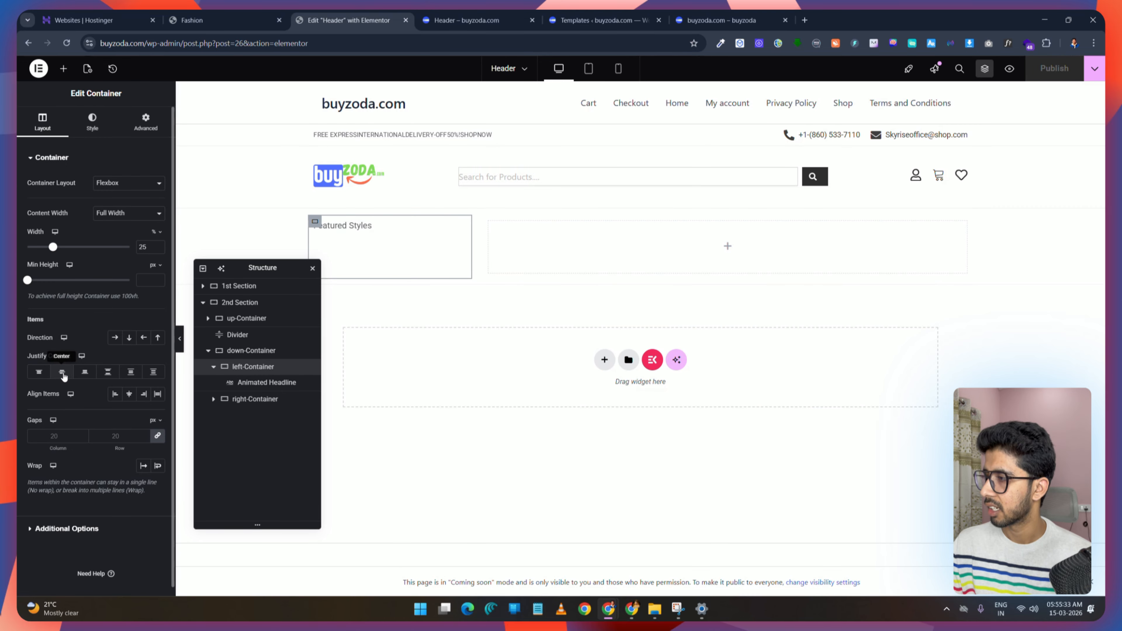
pyautogui.click(62, 372)
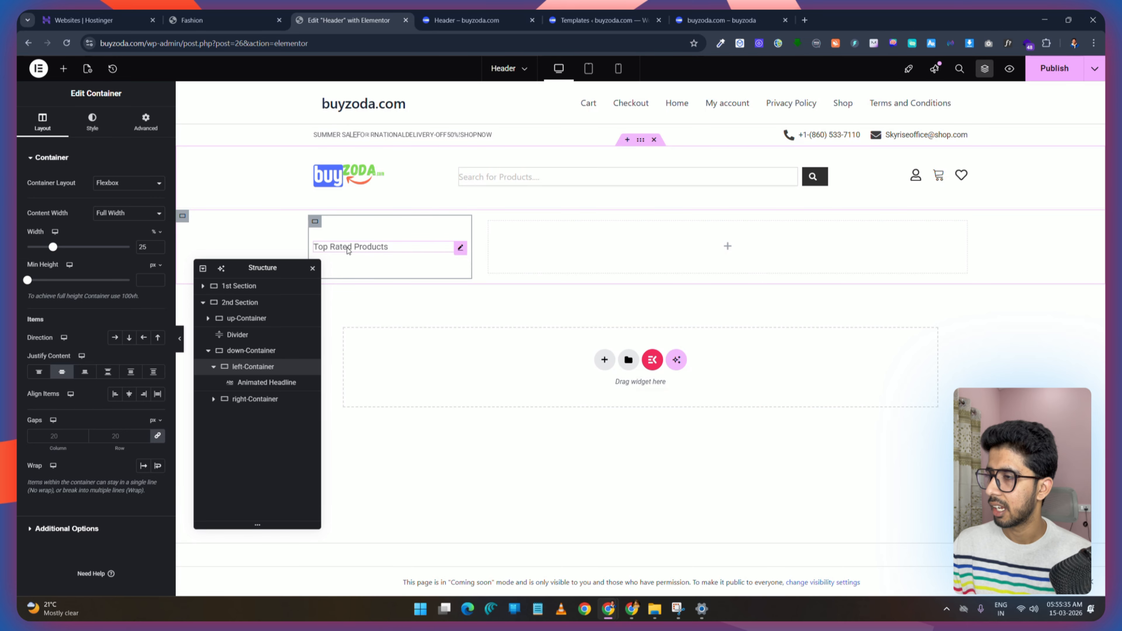
pyautogui.click(146, 122)
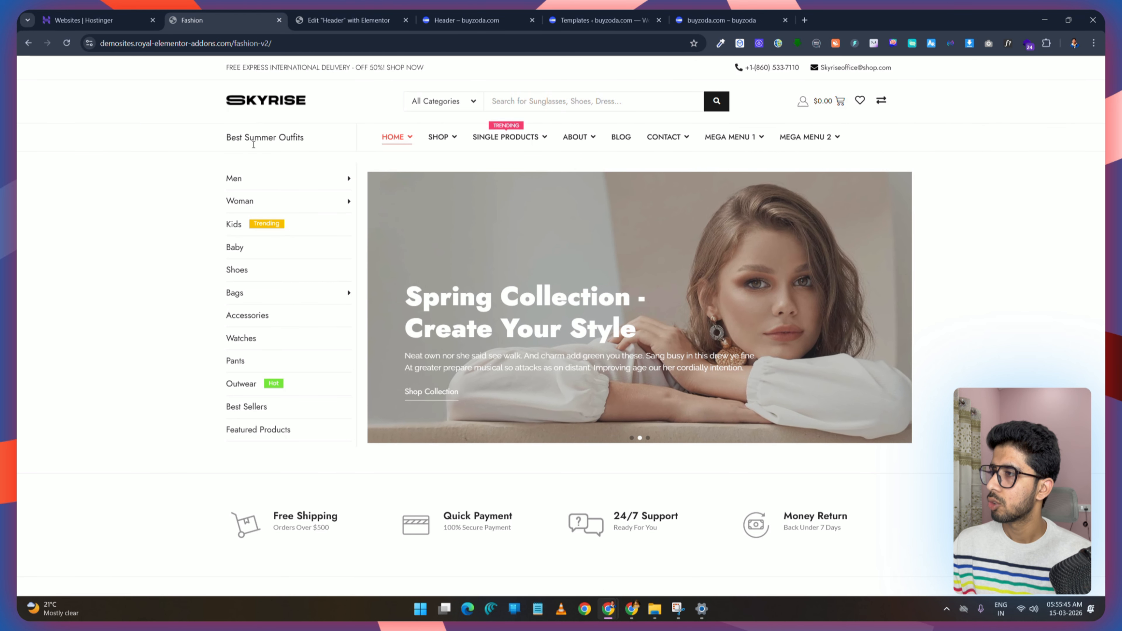
pyautogui.click(346, 18)
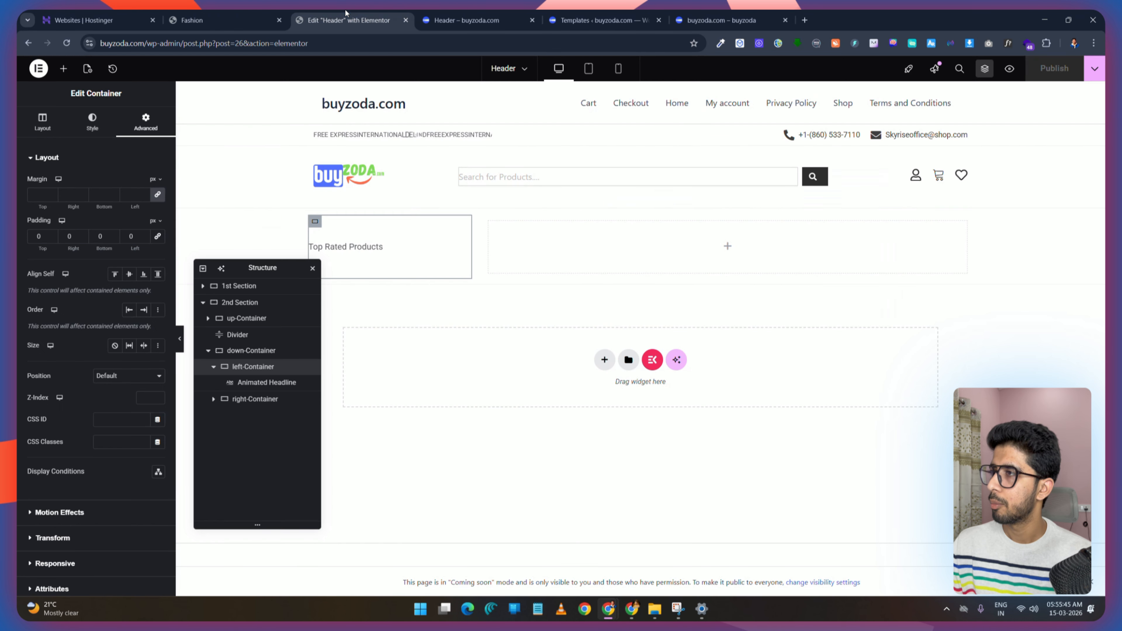
# Step: Set the Animated Headline's text colour to #1A1A1A and its font weight to 600 (Semi Bold), then publish
pyautogui.click(92, 120)
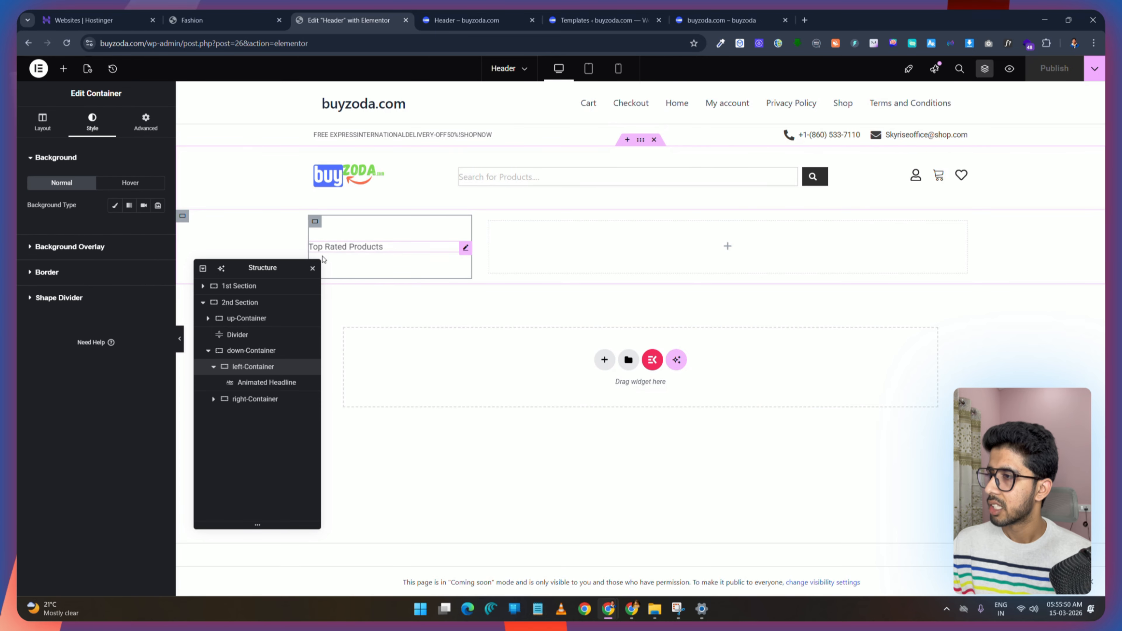
pyautogui.click(465, 250)
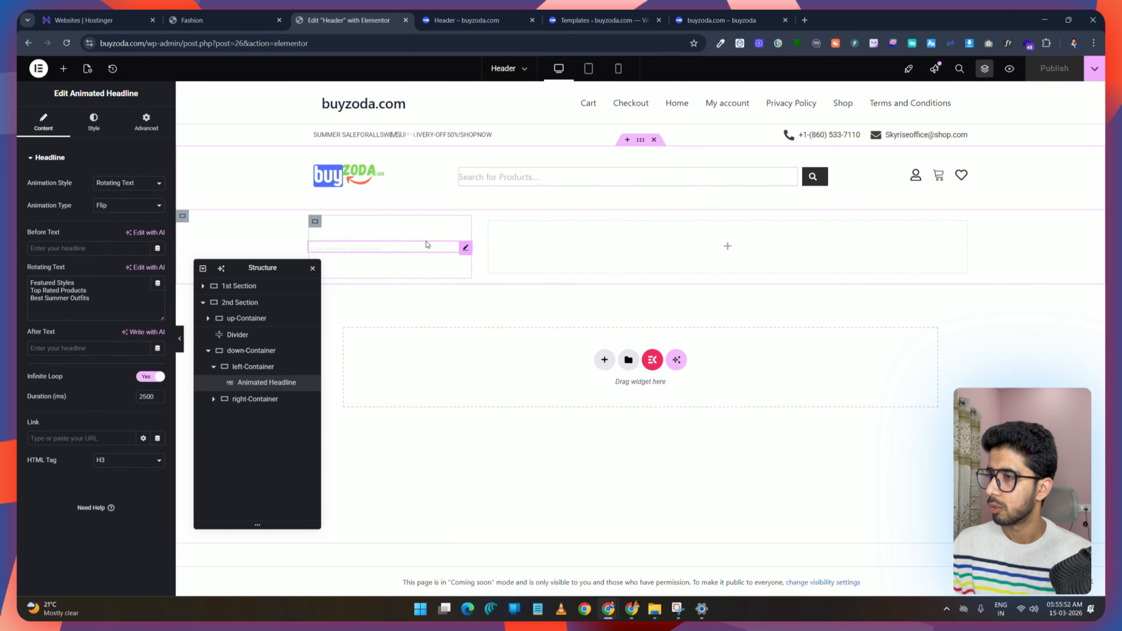
pyautogui.click(158, 228)
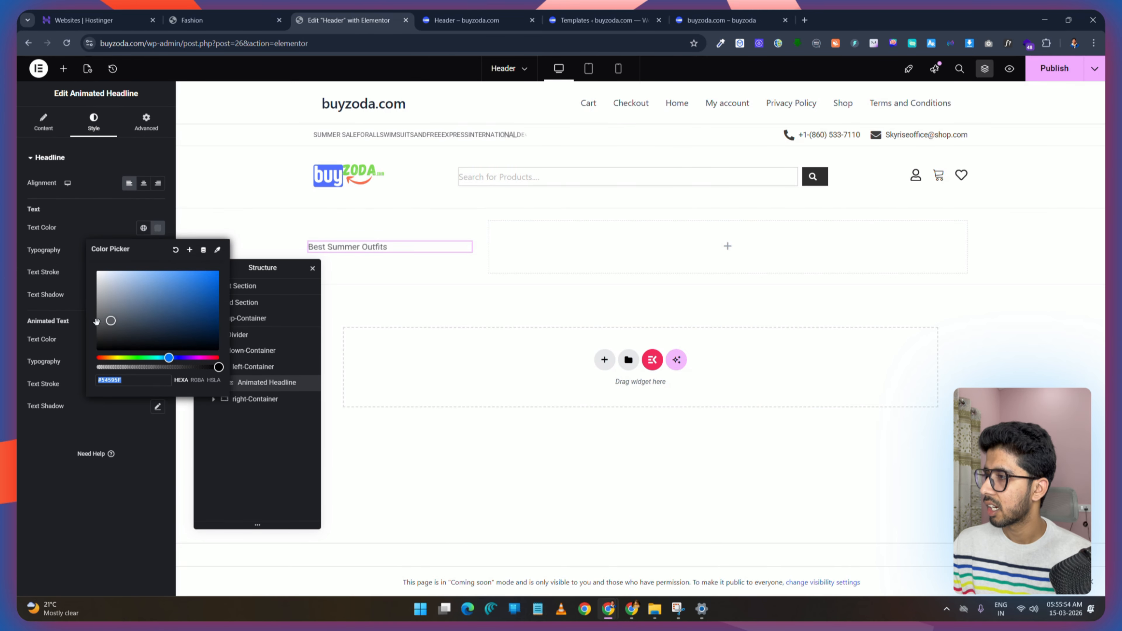
pyautogui.moveTo(80, 339); pyautogui.dragTo(42, 343)
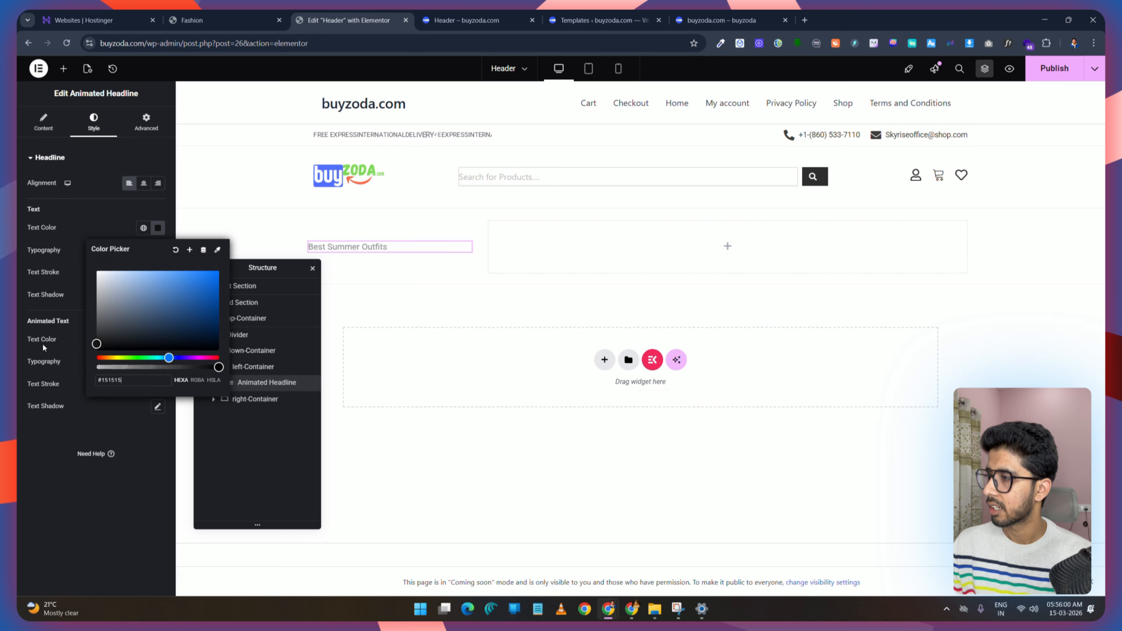
pyautogui.click(94, 214)
pyautogui.click(157, 251)
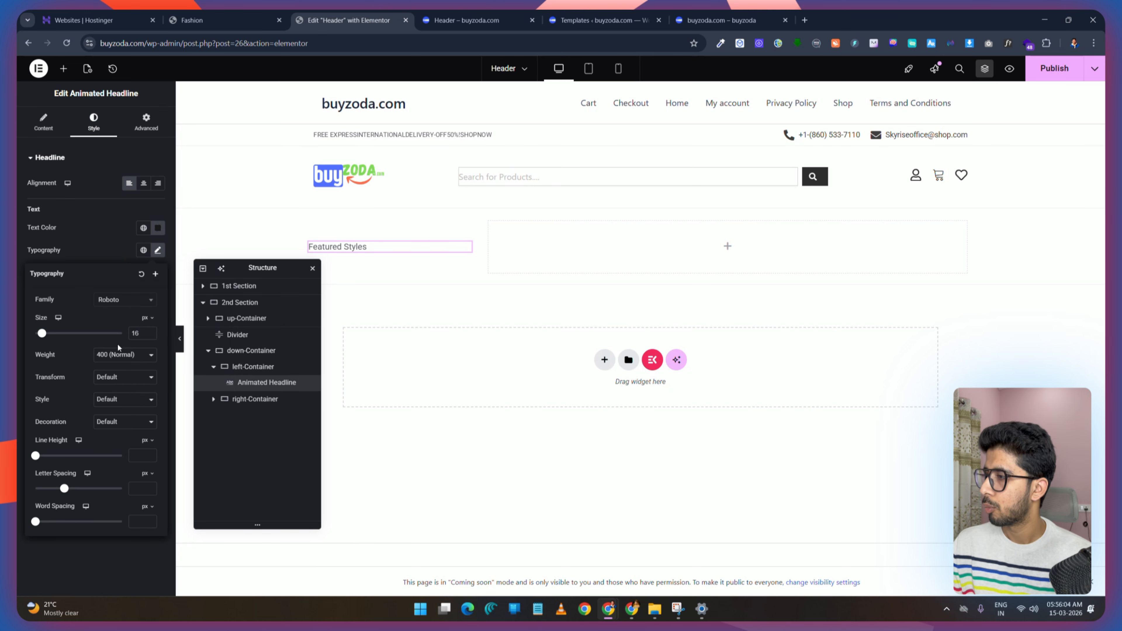
pyautogui.click(125, 355)
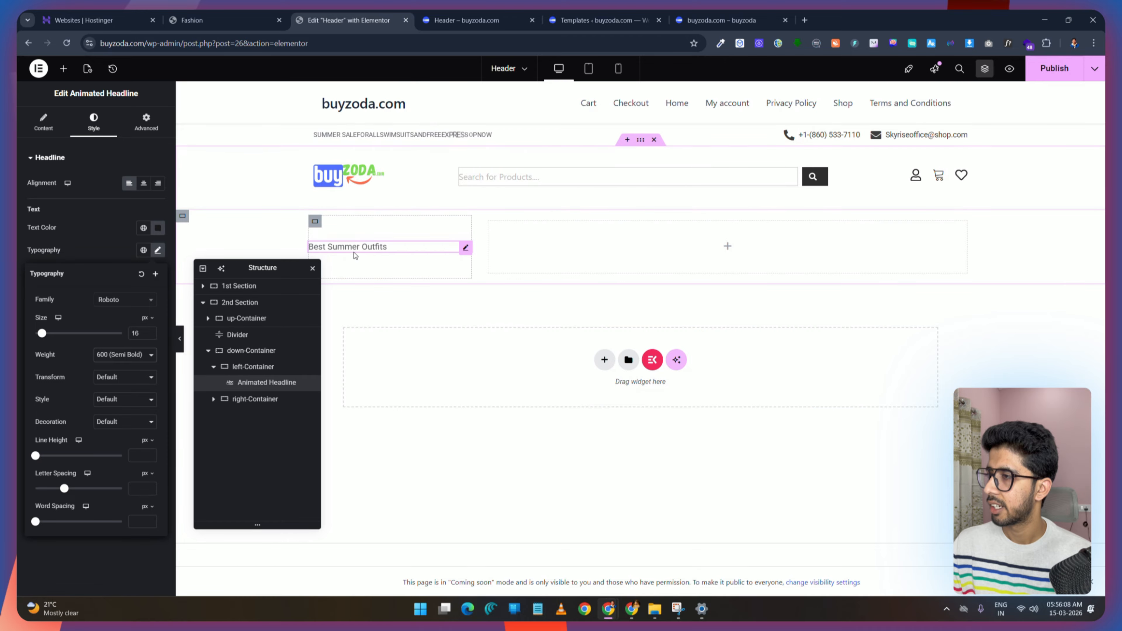
pyautogui.click(1035, 70)
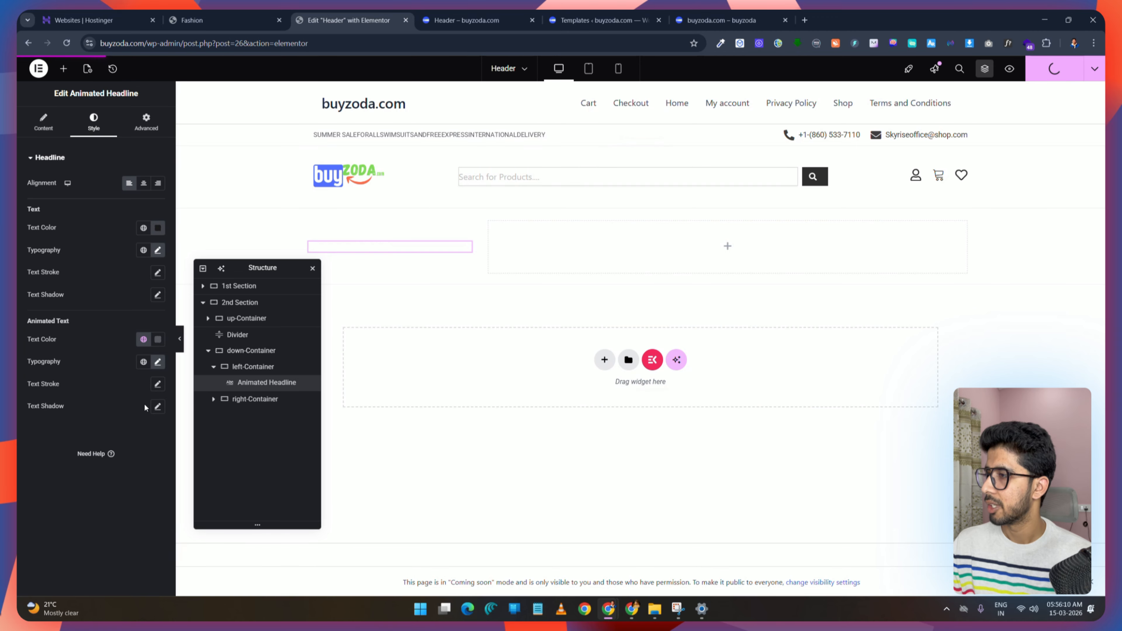
# Step: Set the headline's animated text colour to #343434 and publish
pyautogui.click(156, 340)
pyautogui.moveTo(71, 450); pyautogui.dragTo(59, 446)
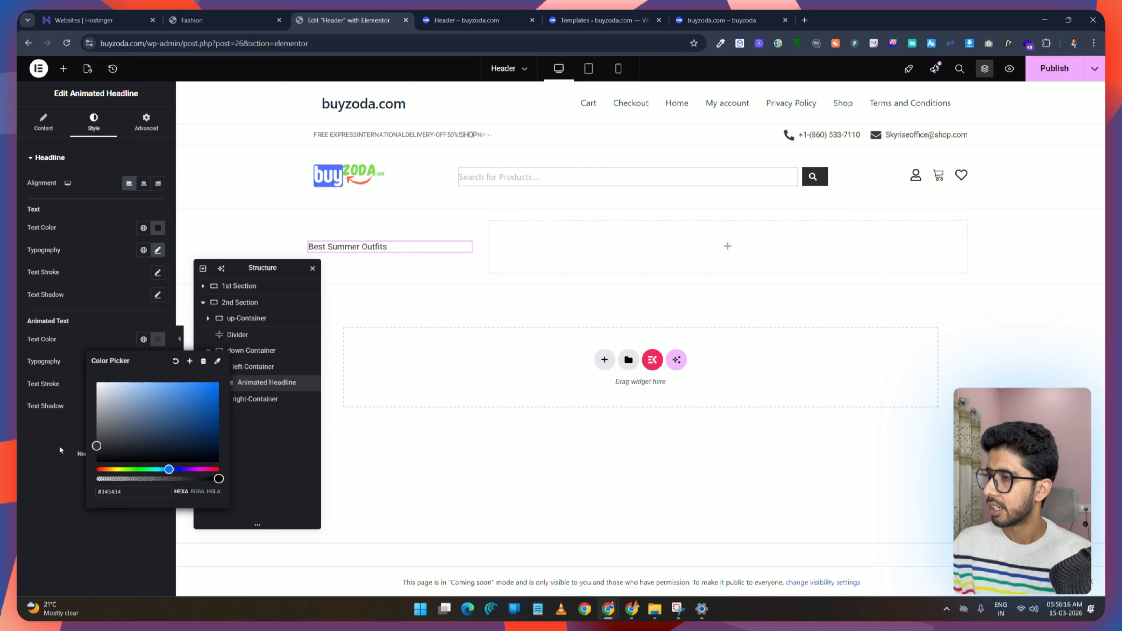
pyautogui.click(1070, 75)
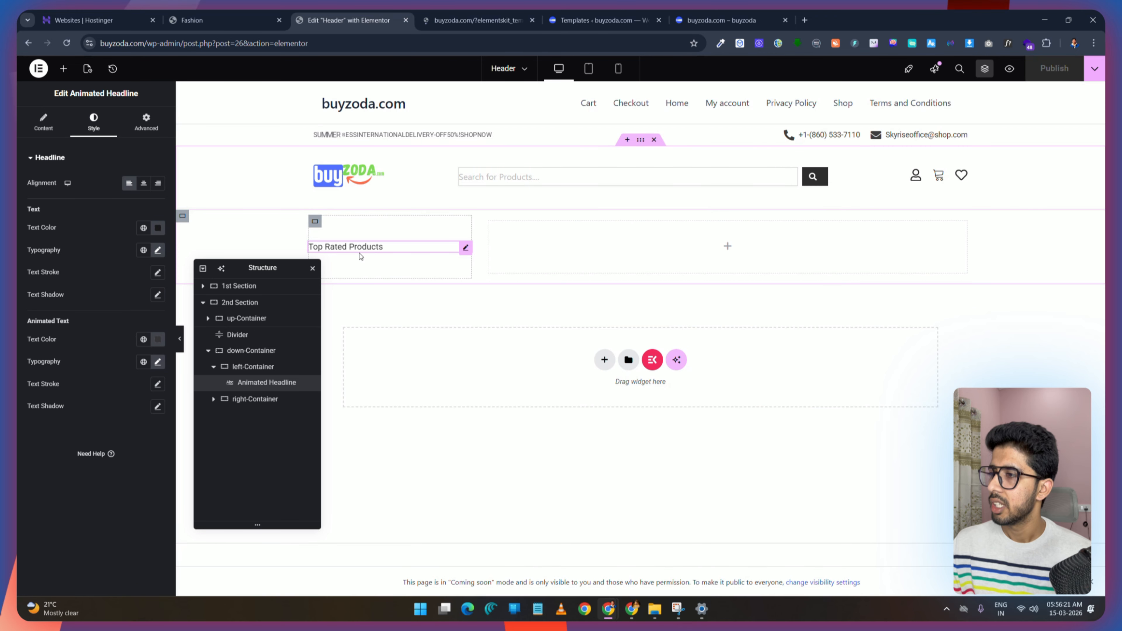
# Step: Give the left-Container a solid border with a 1 px right width
pyautogui.moveTo(284, 271); pyautogui.dragTo(301, 308)
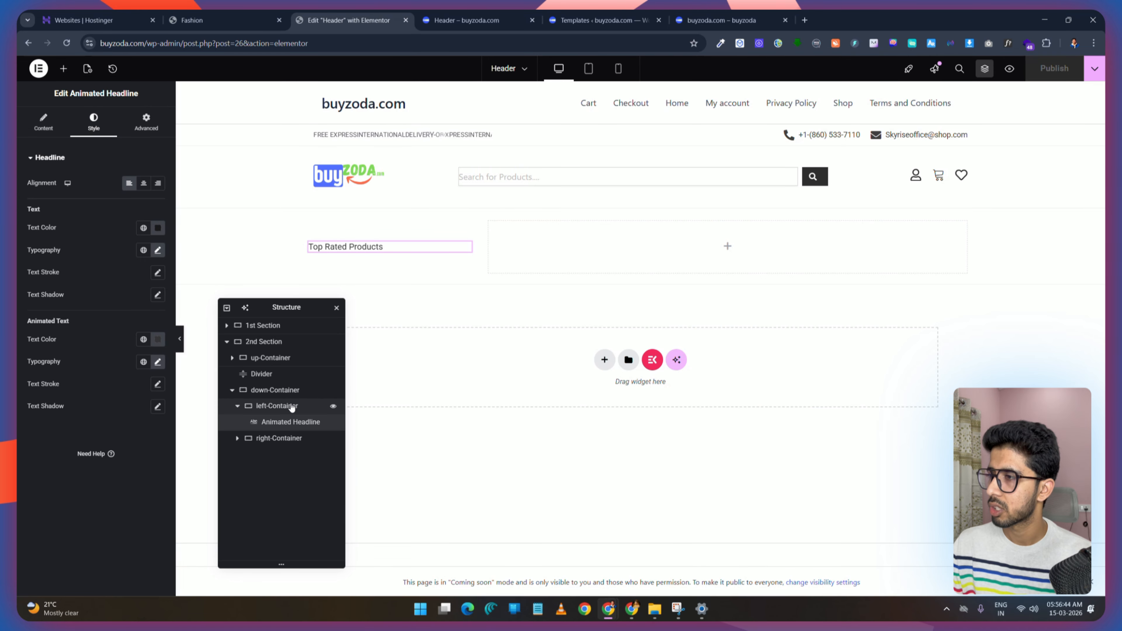
pyautogui.click(221, 15)
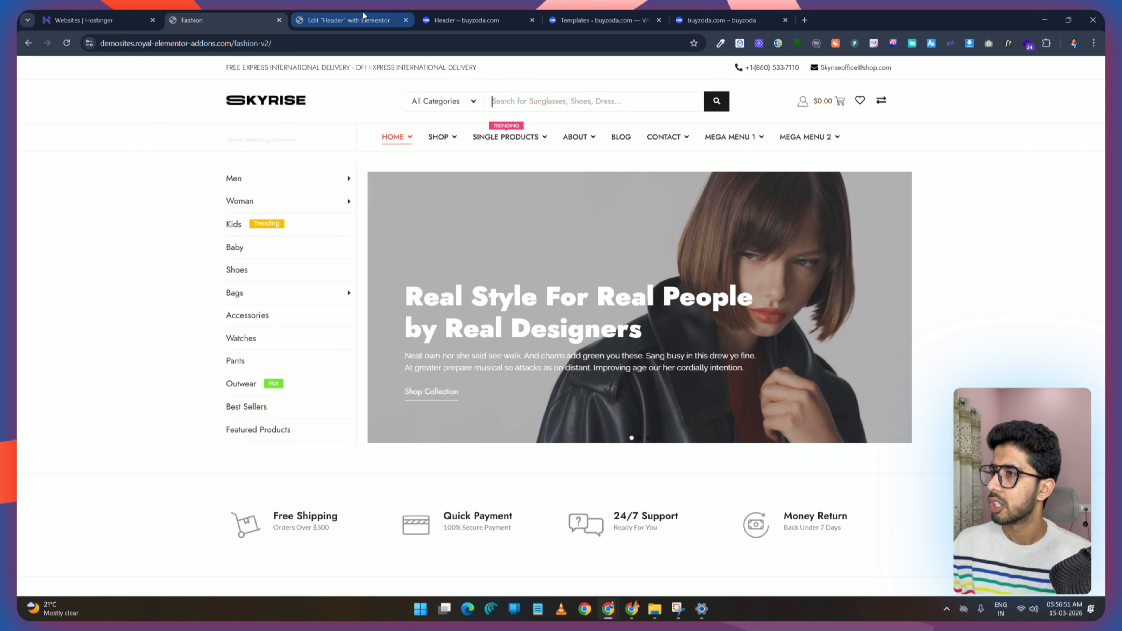
pyautogui.click(358, 25)
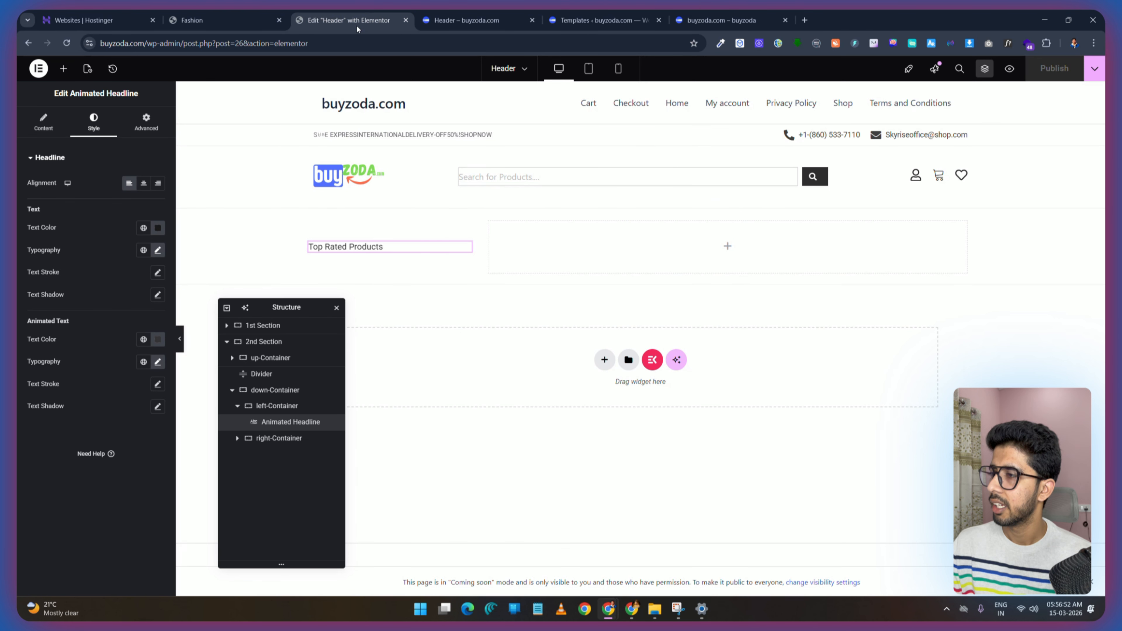
pyautogui.click(236, 411)
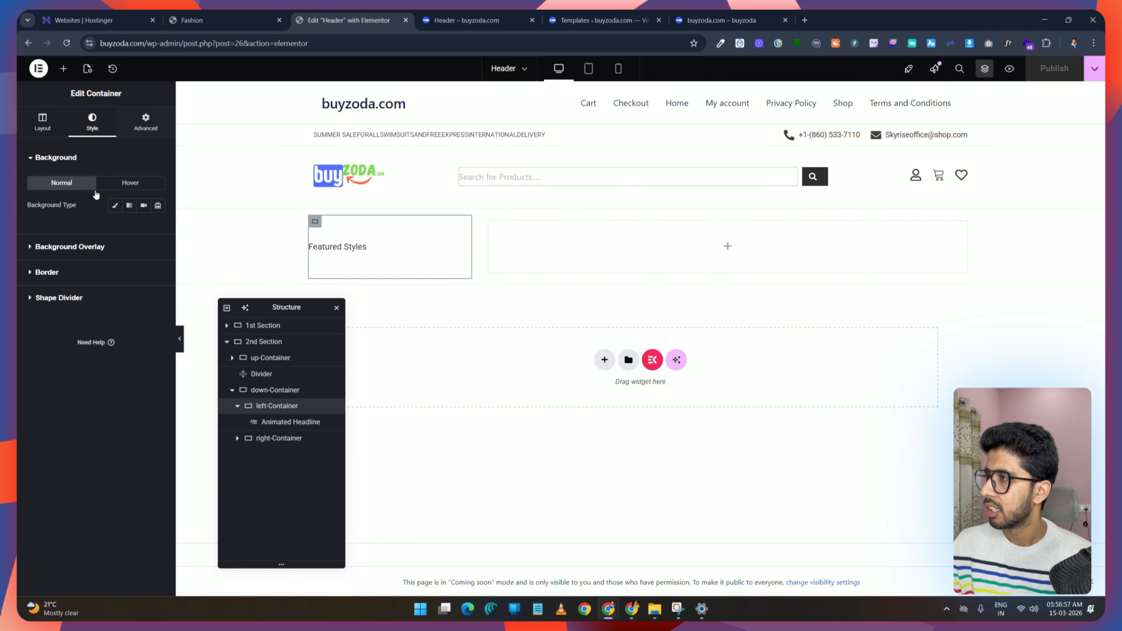
pyautogui.click(38, 272)
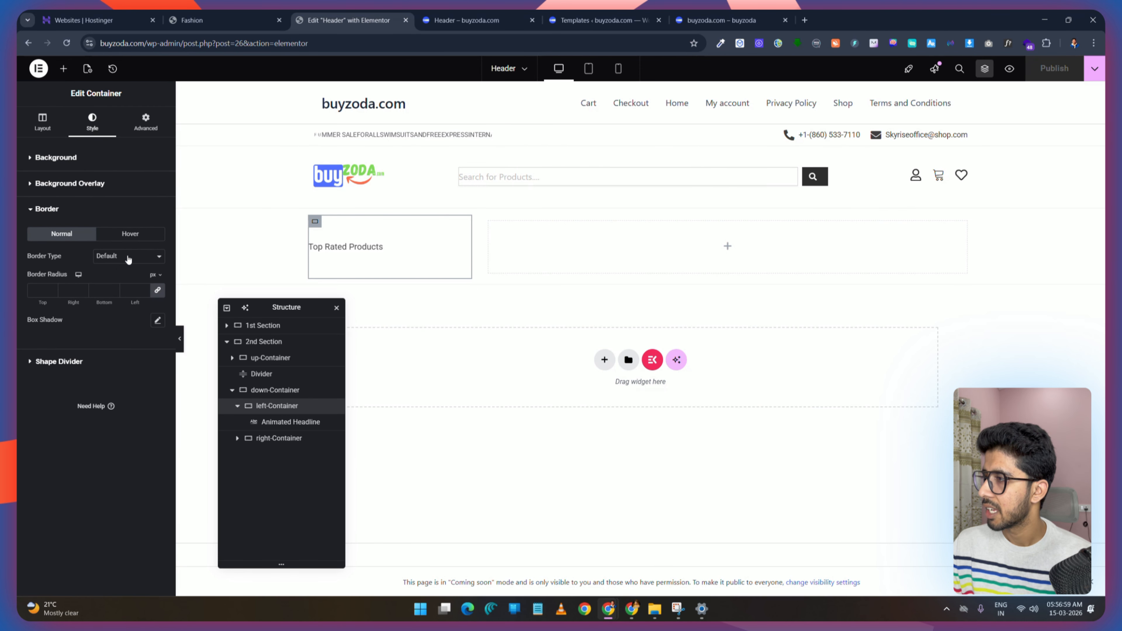
pyautogui.click(131, 259)
pyautogui.click(129, 296)
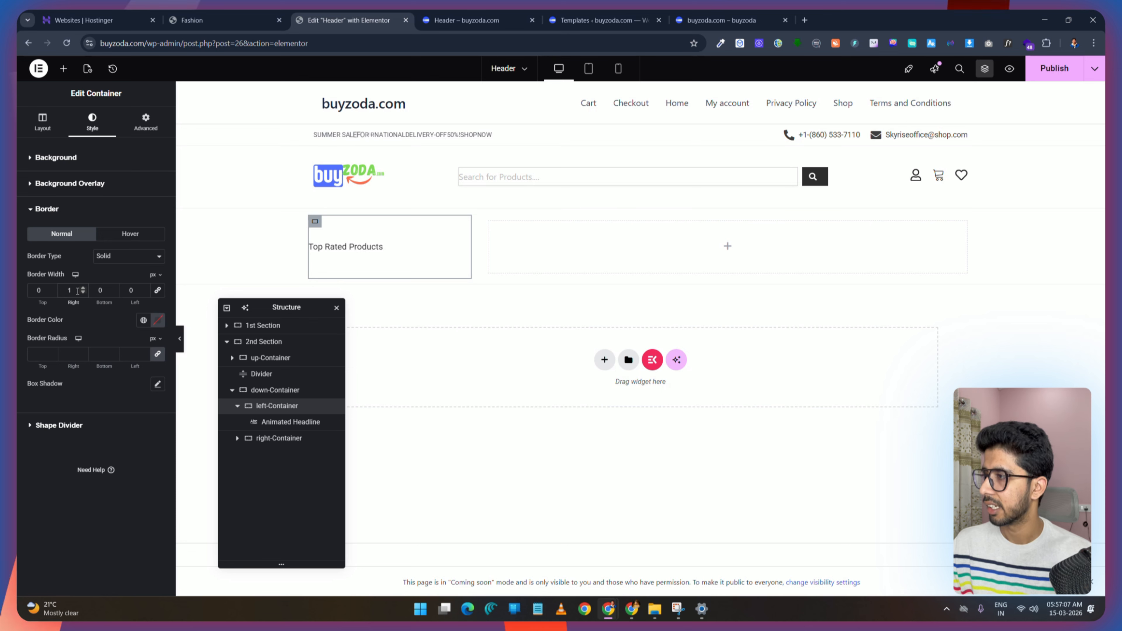
pyautogui.click(159, 320)
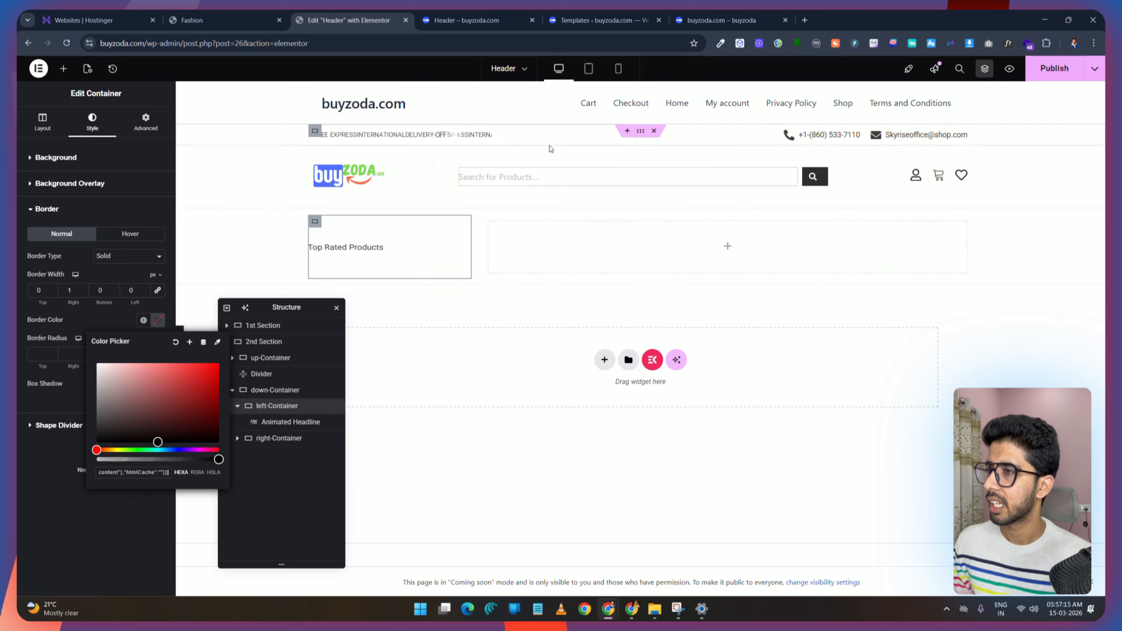
# Step: Copy the 2nd Section's border colour and save it as a new global colour named Divider
pyautogui.click(642, 140)
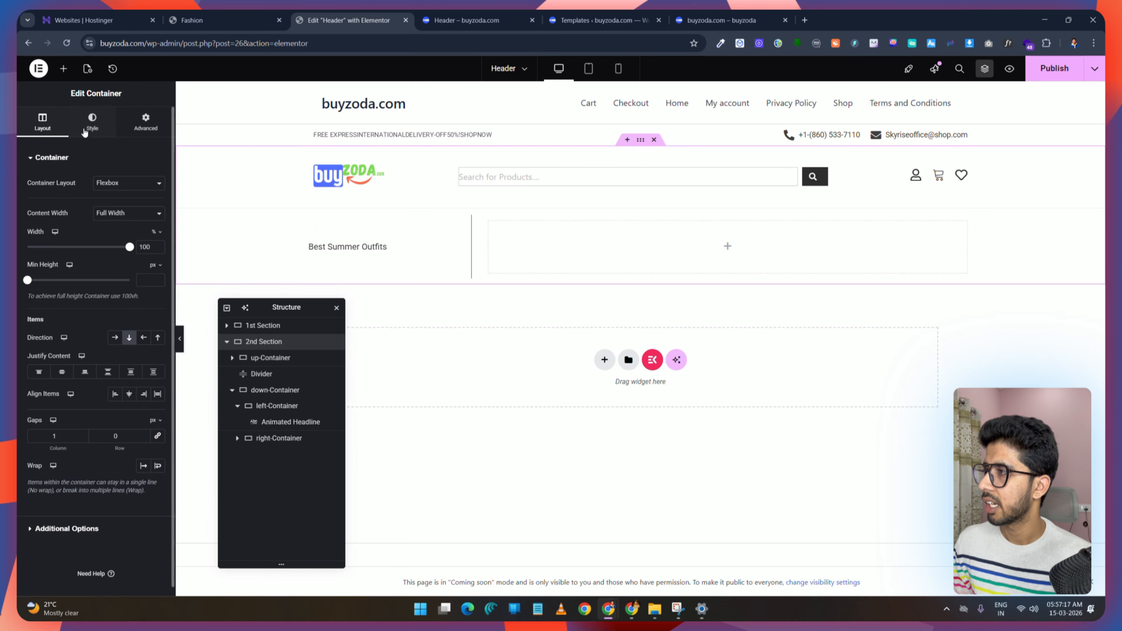
pyautogui.click(91, 122)
pyautogui.click(43, 271)
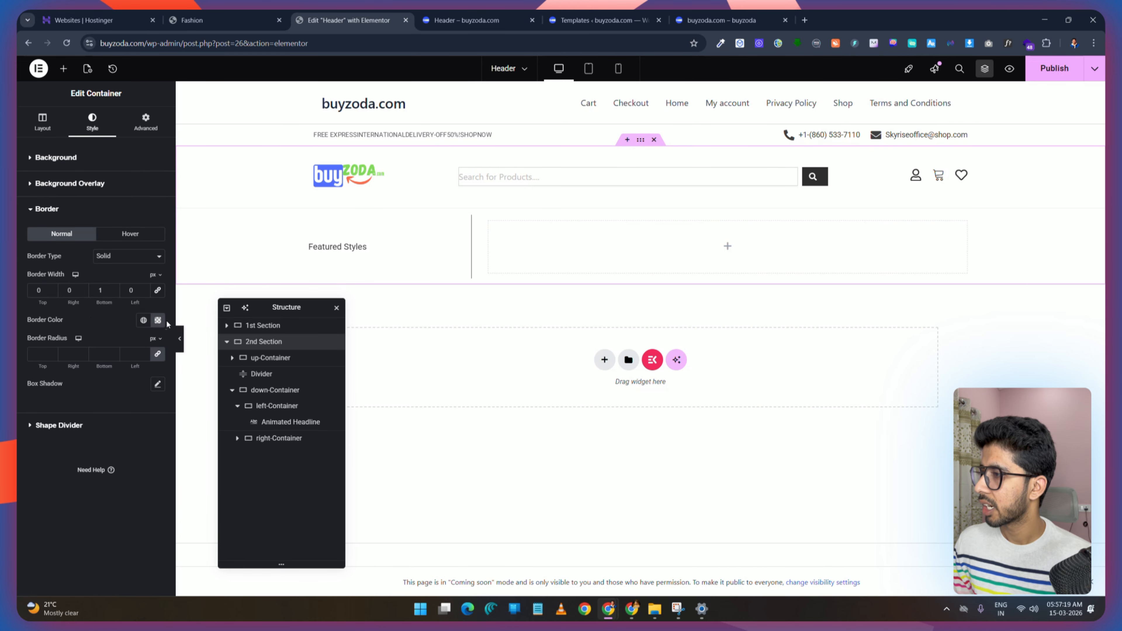
pyautogui.click(158, 320)
pyautogui.rightClick(113, 473)
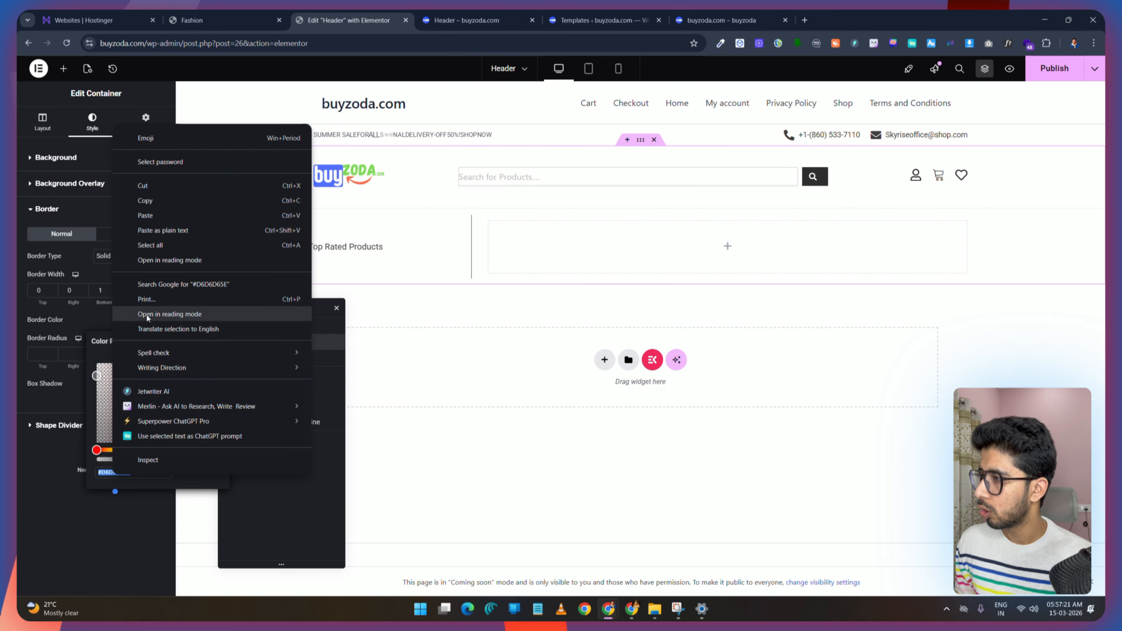
pyautogui.click(145, 200)
pyautogui.moveTo(298, 313); pyautogui.dragTo(414, 316)
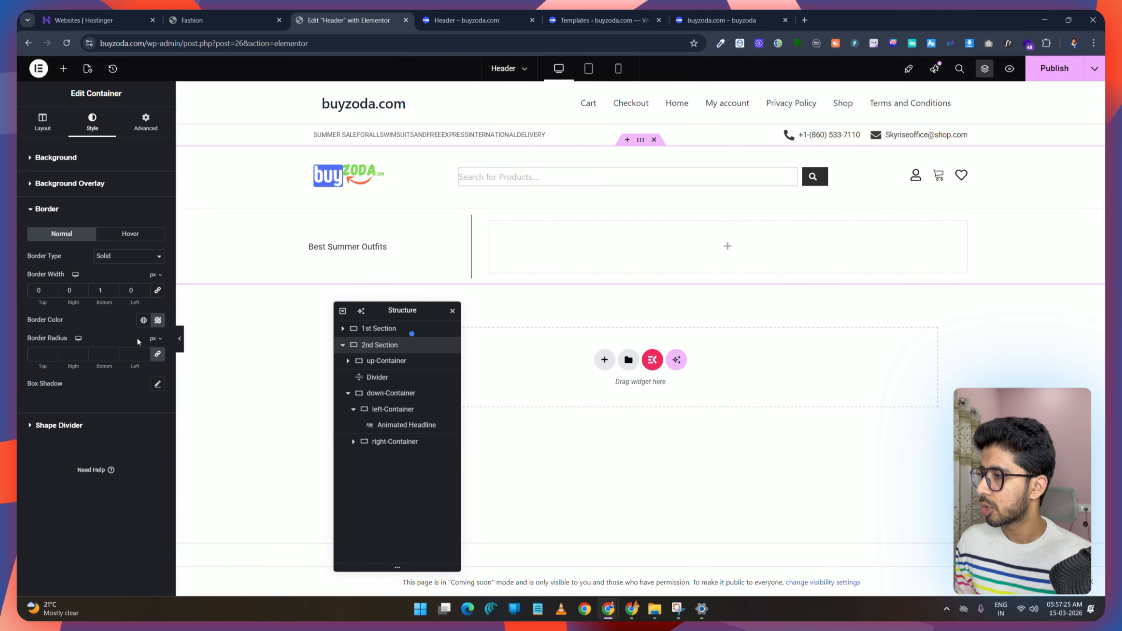
pyautogui.click(158, 320)
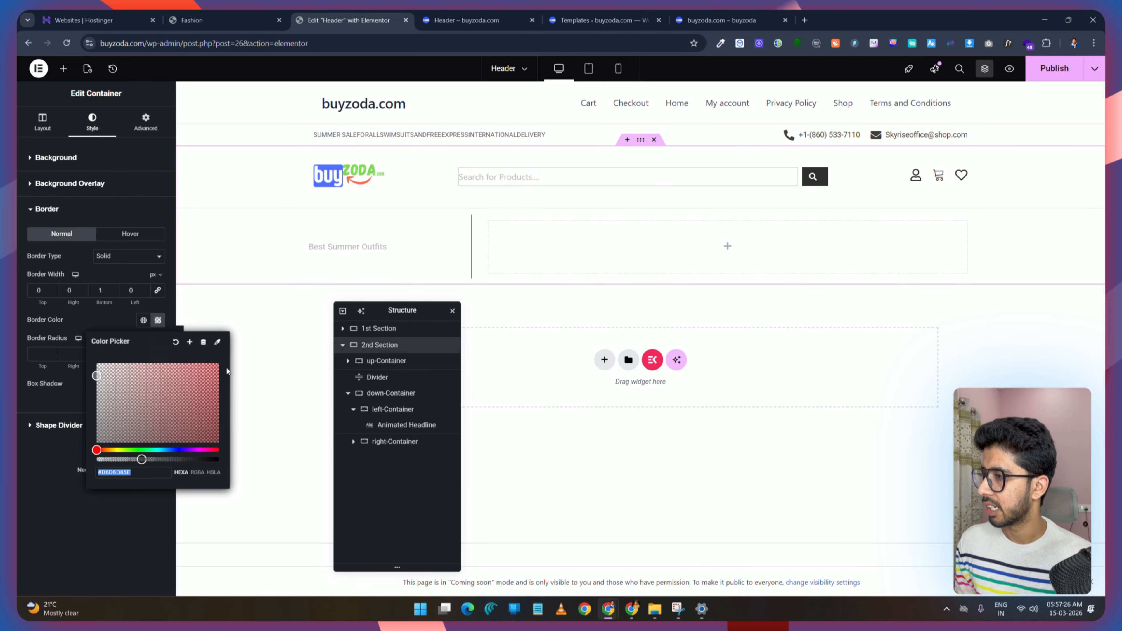
pyautogui.click(189, 343)
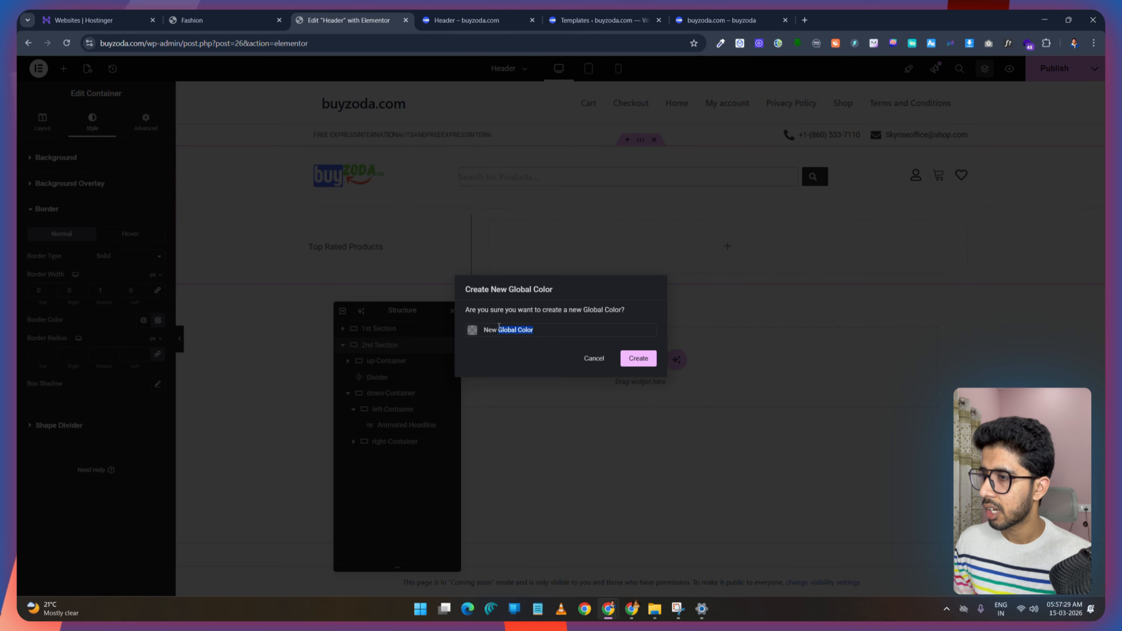
pyautogui.moveTo(499, 326); pyautogui.dragTo(484, 329)
pyautogui.write('Divider')
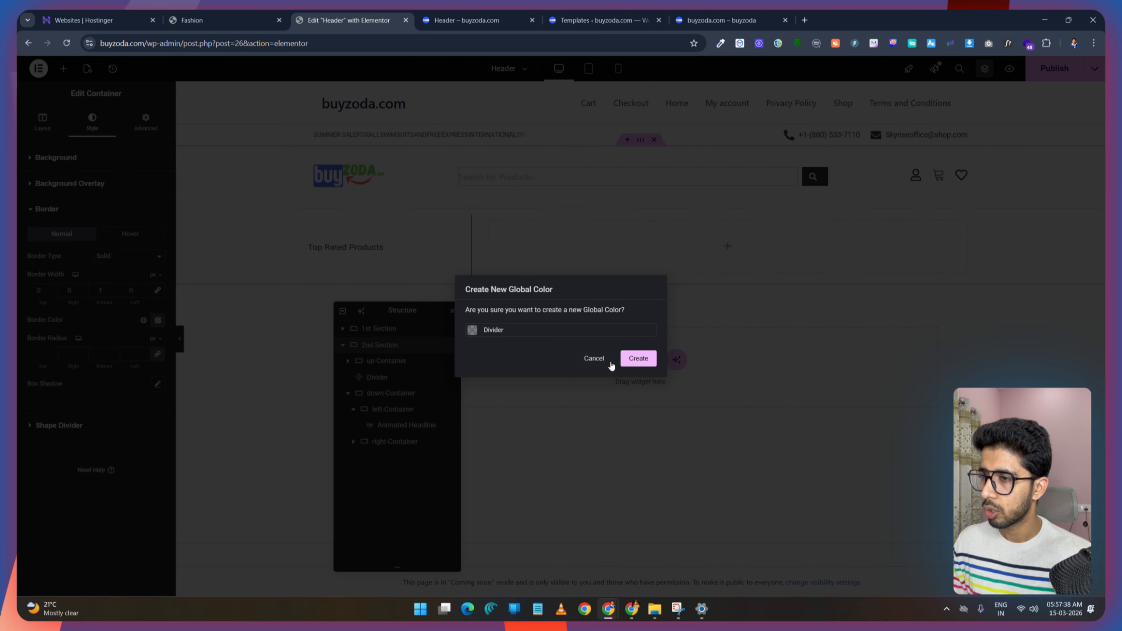
pyautogui.click(639, 358)
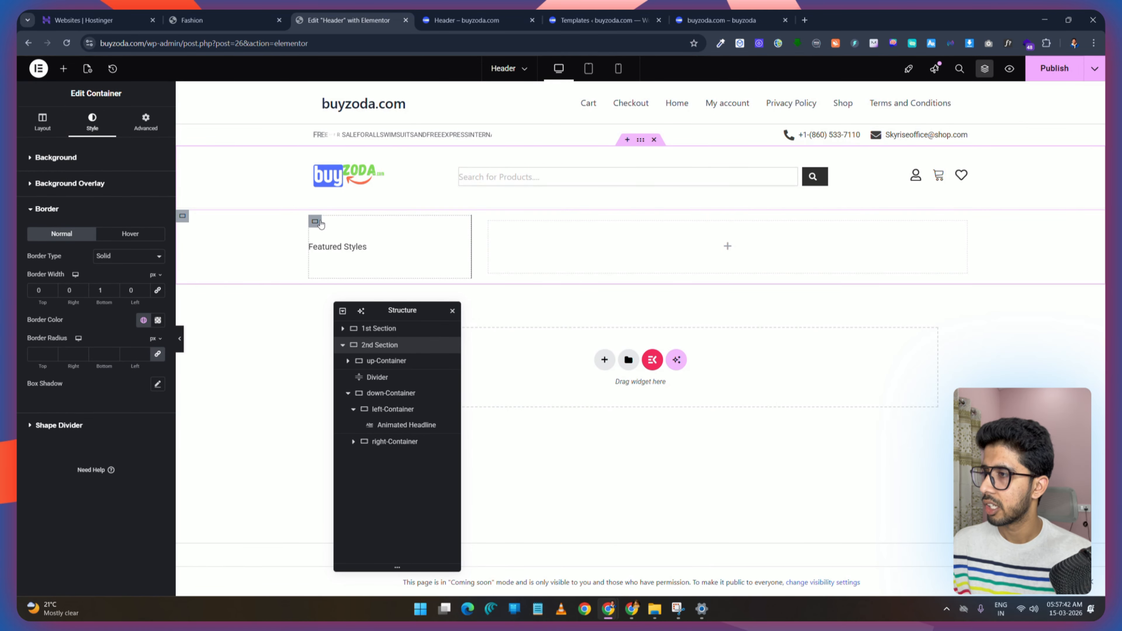
# Step: Apply the global Divider colour to the left-Container's border and publish
pyautogui.click(314, 226)
pyautogui.click(50, 268)
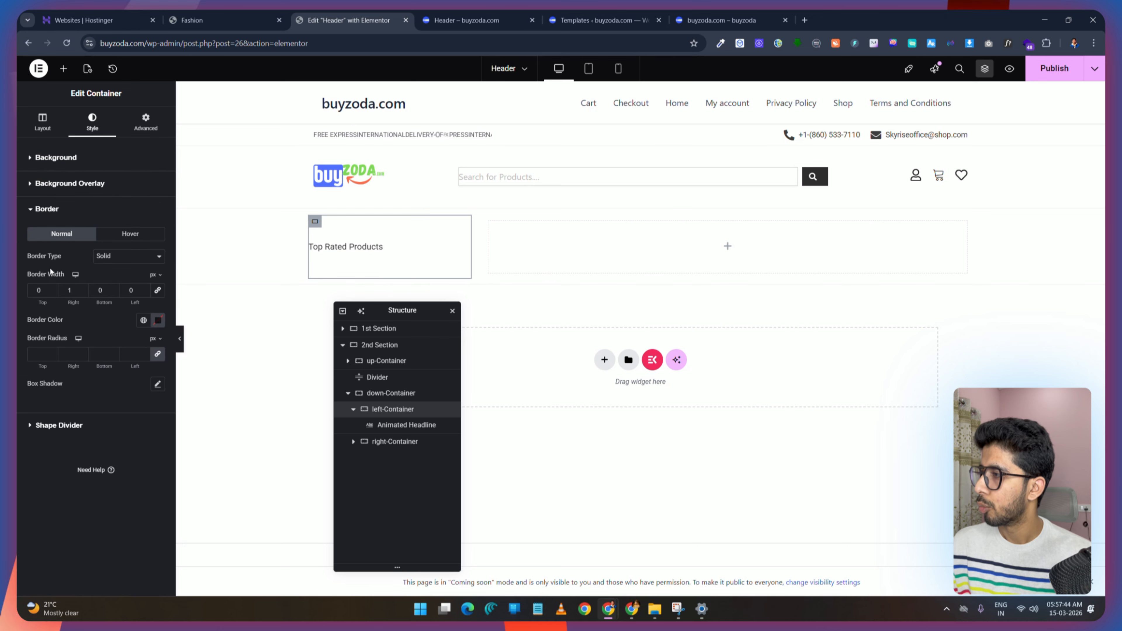
pyautogui.click(144, 320)
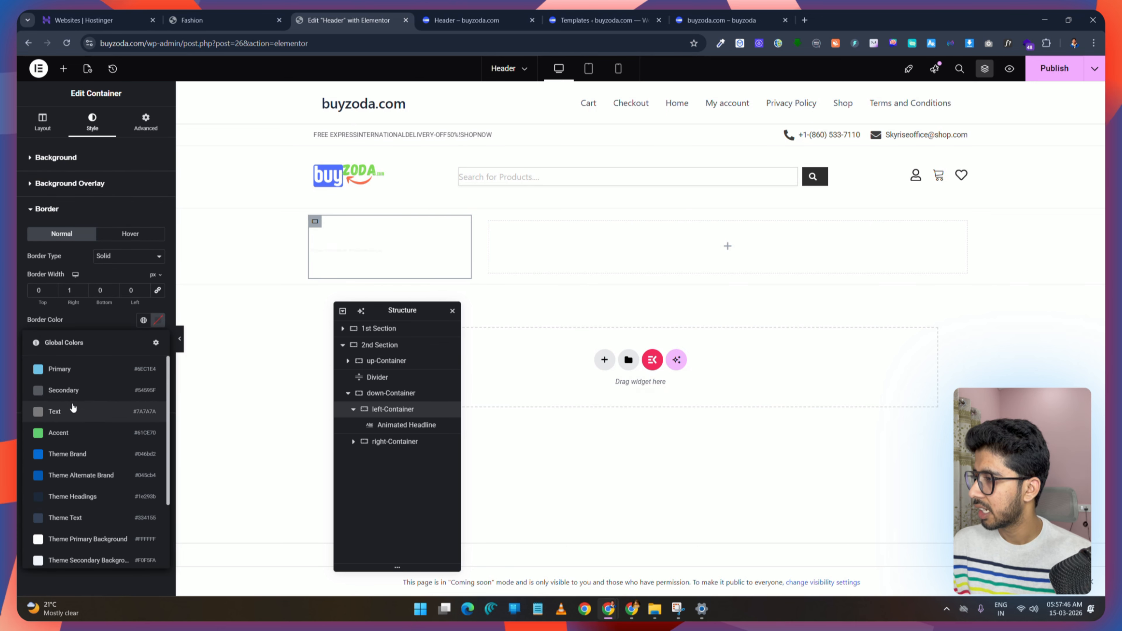
pyautogui.scroll(-4, 73, 535)
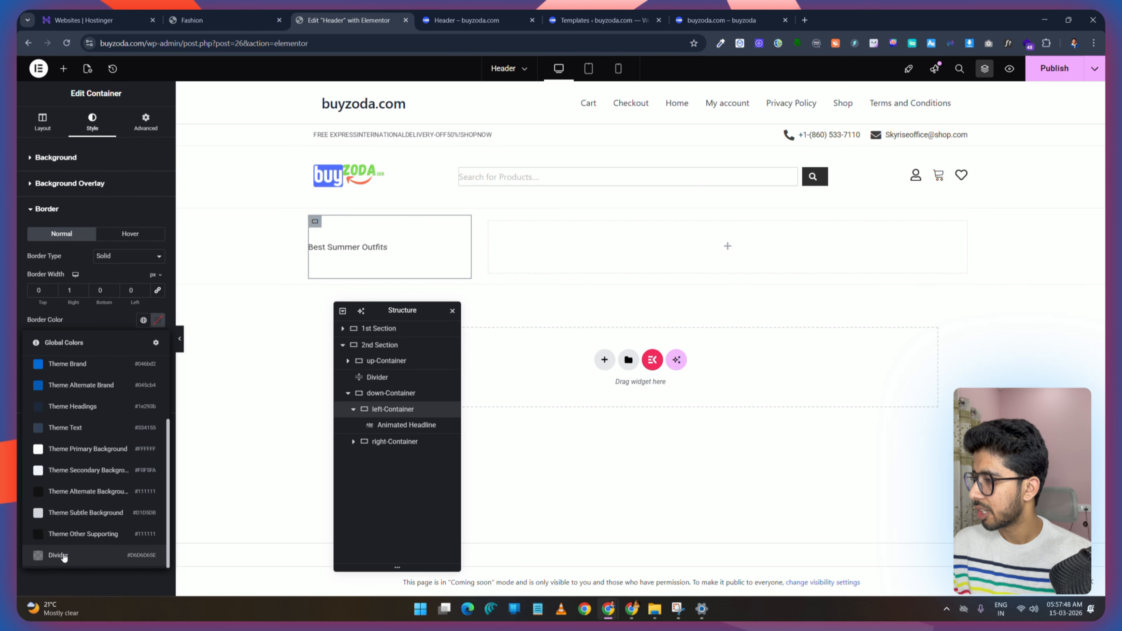
pyautogui.click(55, 554)
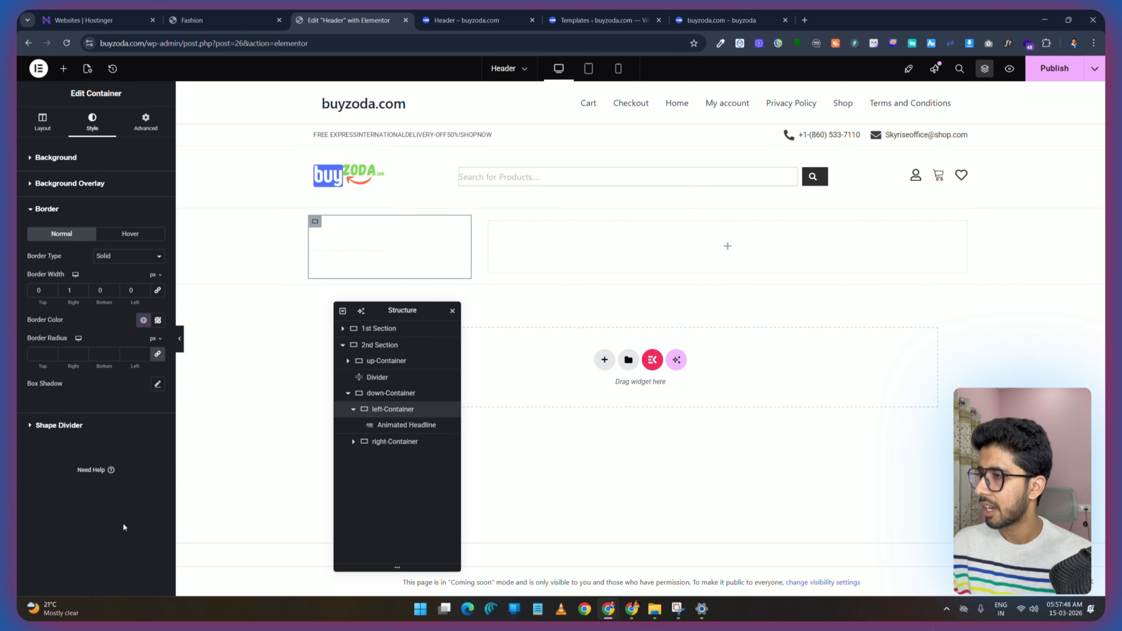
pyautogui.click(1052, 67)
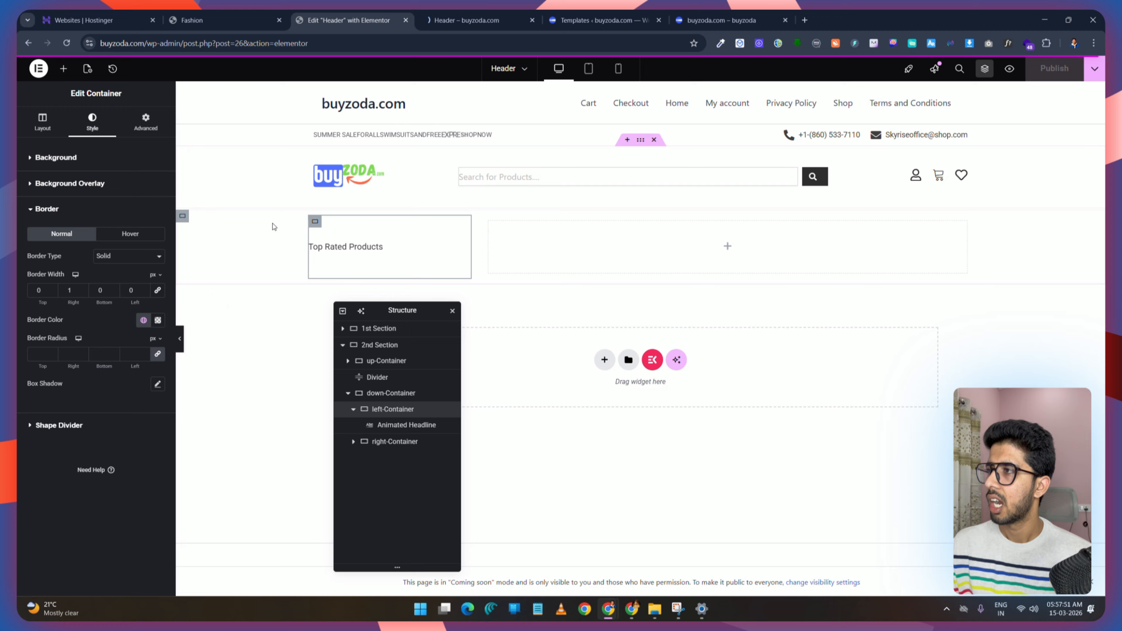
# Step: Set the down-Container's padding to 0 on all sides and publish
pyautogui.click(433, 18)
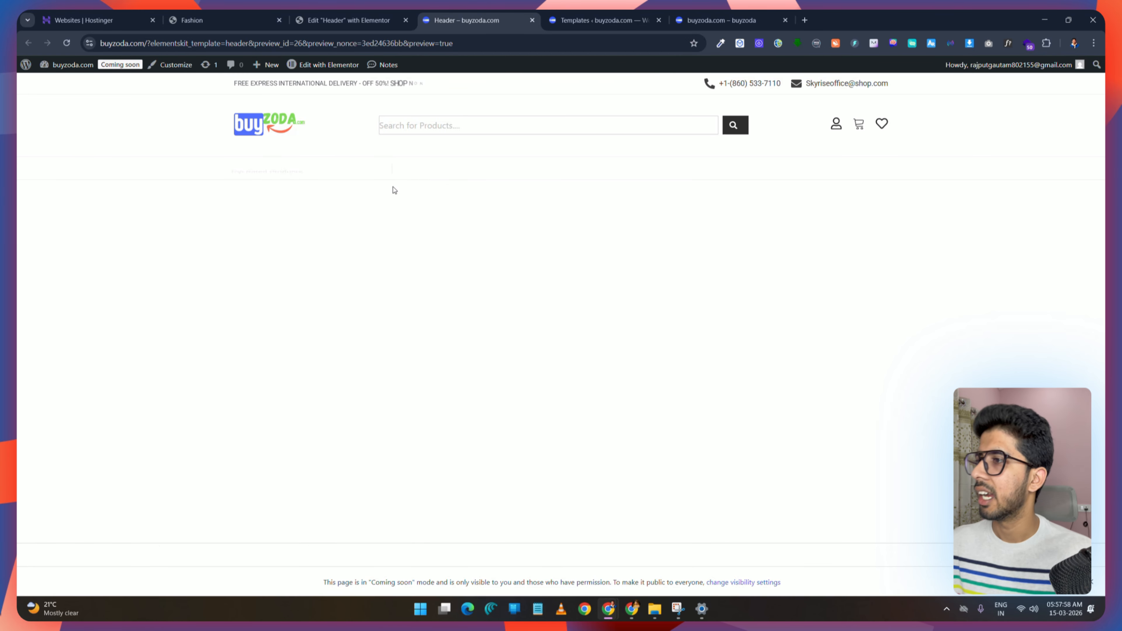
pyautogui.click(334, 14)
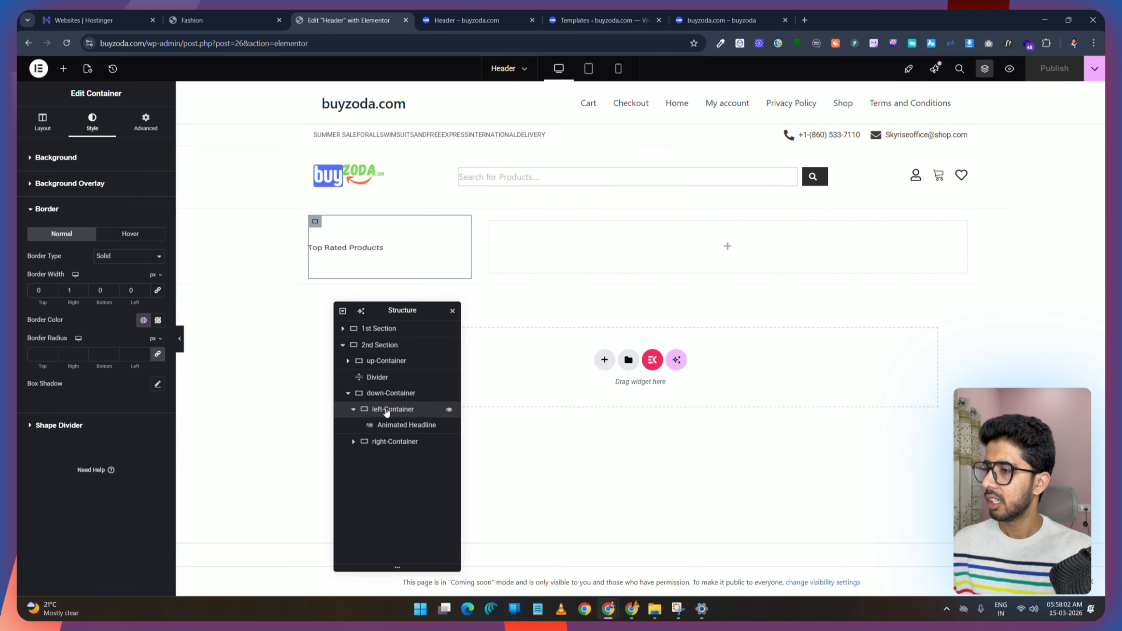
pyautogui.click(399, 394)
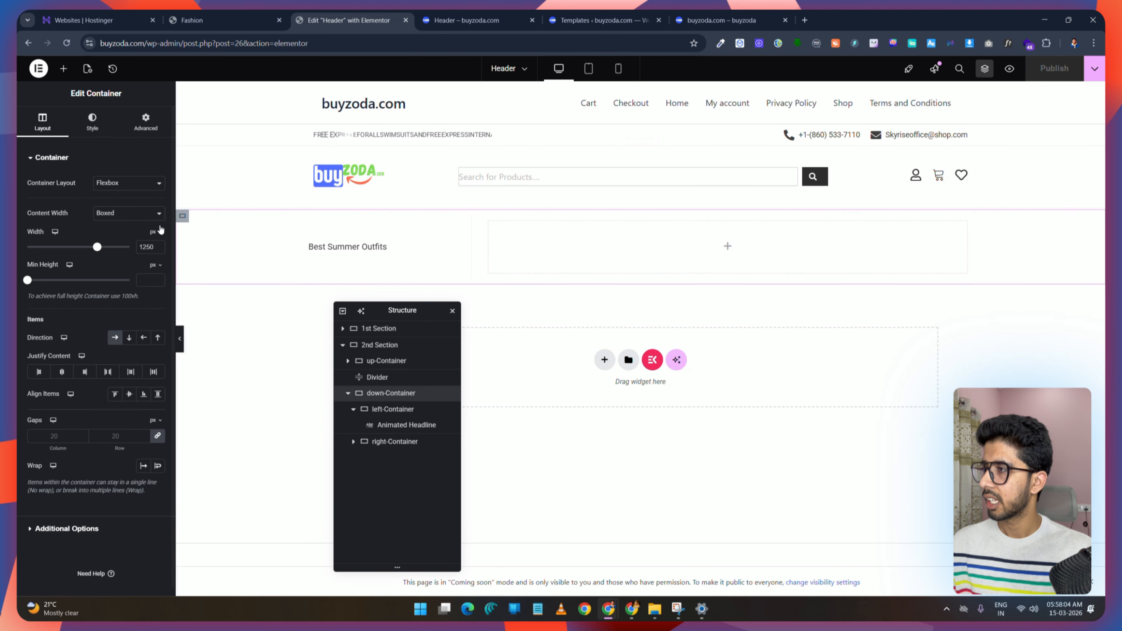
pyautogui.click(146, 122)
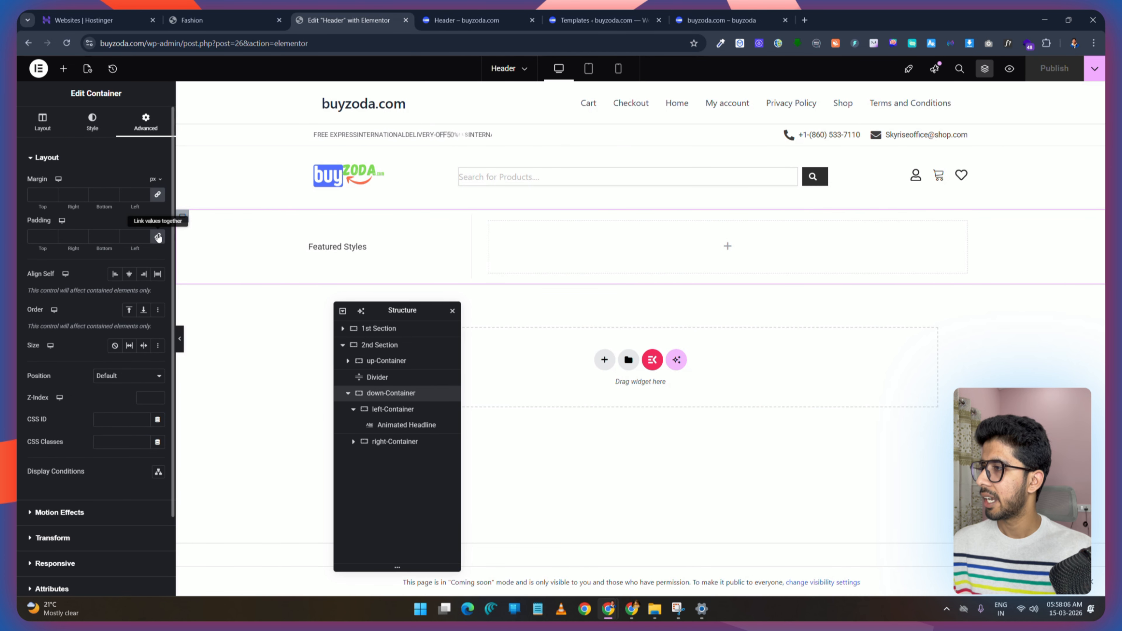
pyautogui.click(158, 238)
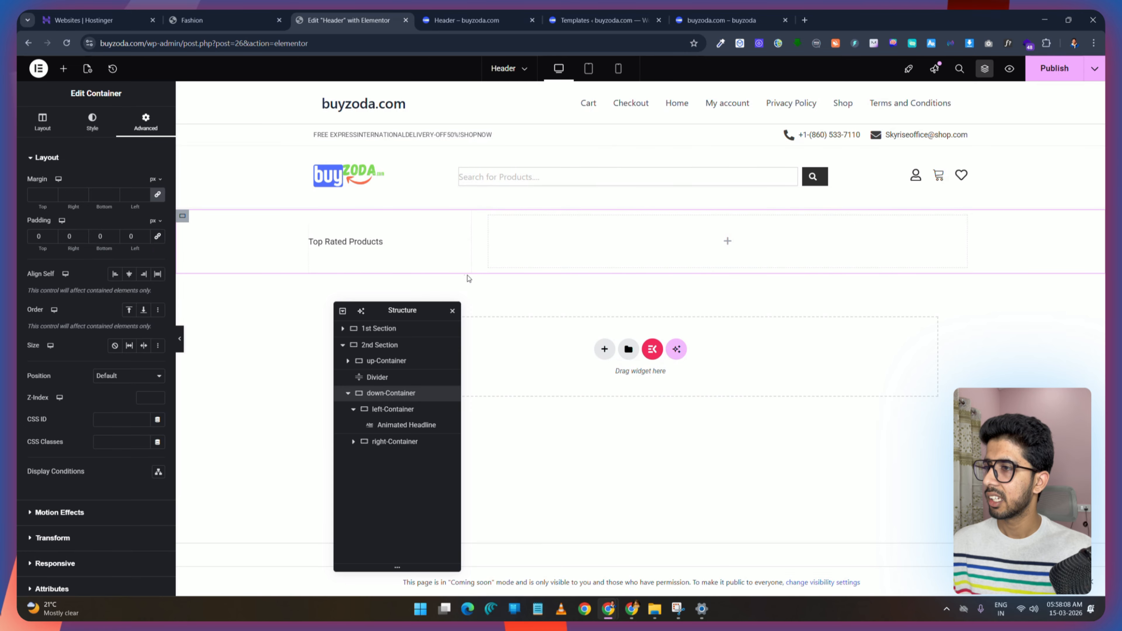
pyautogui.click(1056, 69)
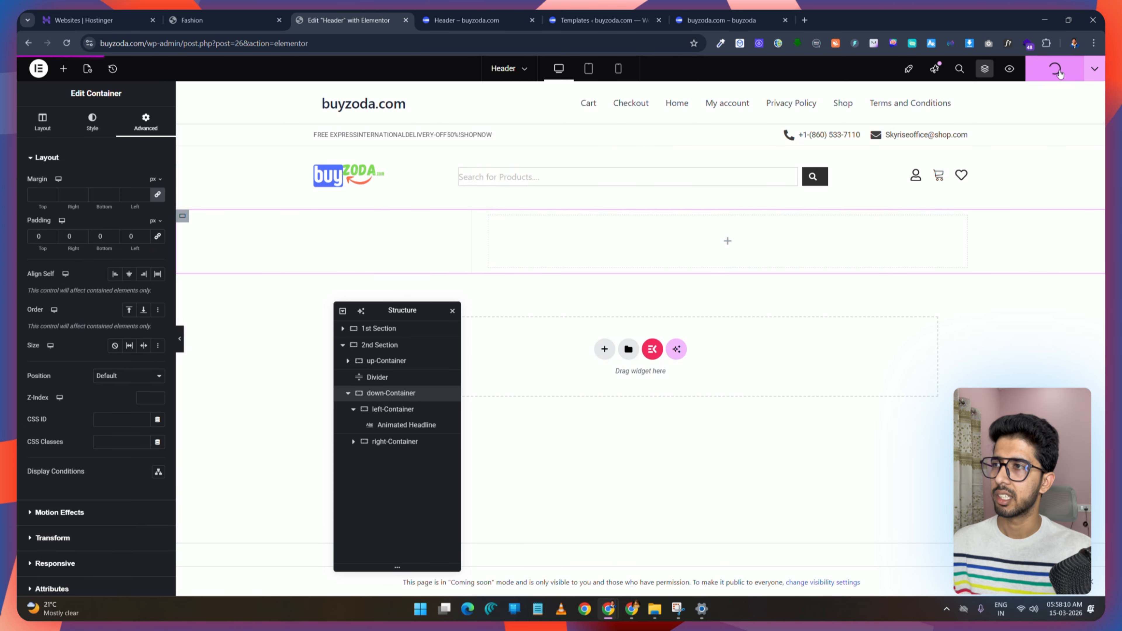
# Step: Set the Animated Headline's top and bottom padding to 10 and publish the header
pyautogui.click(469, 19)
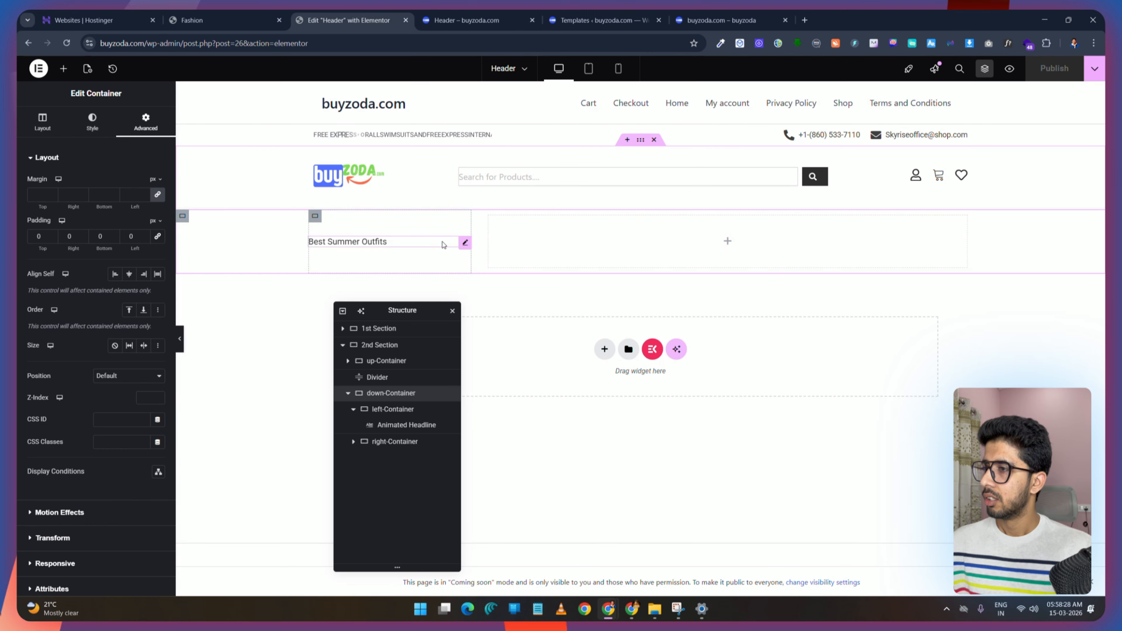
pyautogui.click(464, 243)
pyautogui.click(146, 124)
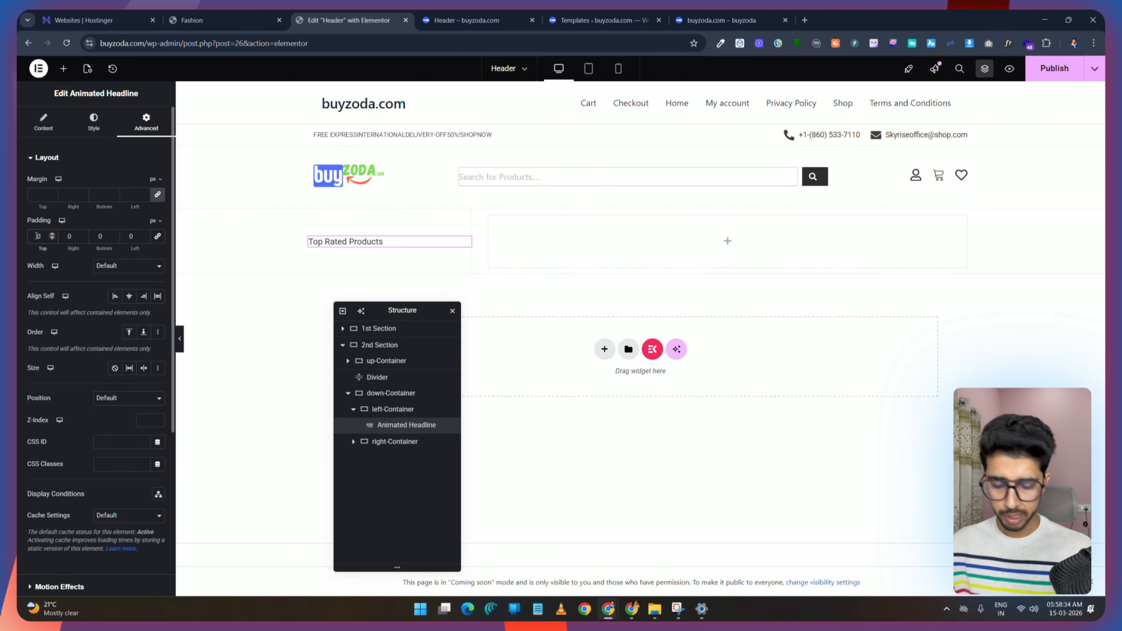
pyautogui.write('2')
pyautogui.press('BackSpace')
pyautogui.write('1')
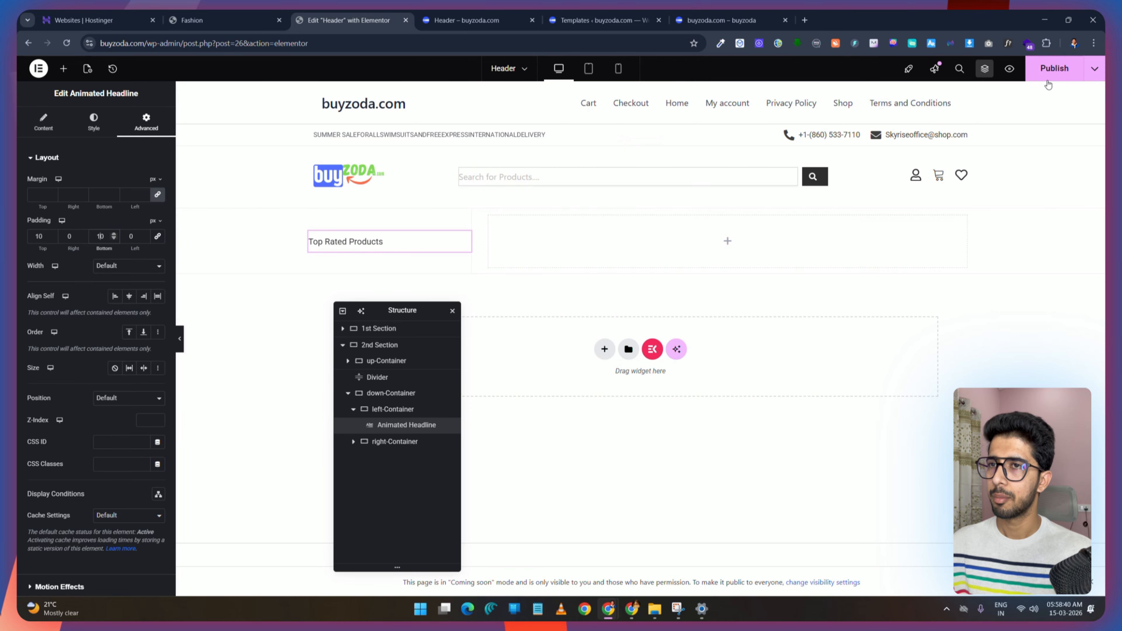
pyautogui.click(1054, 68)
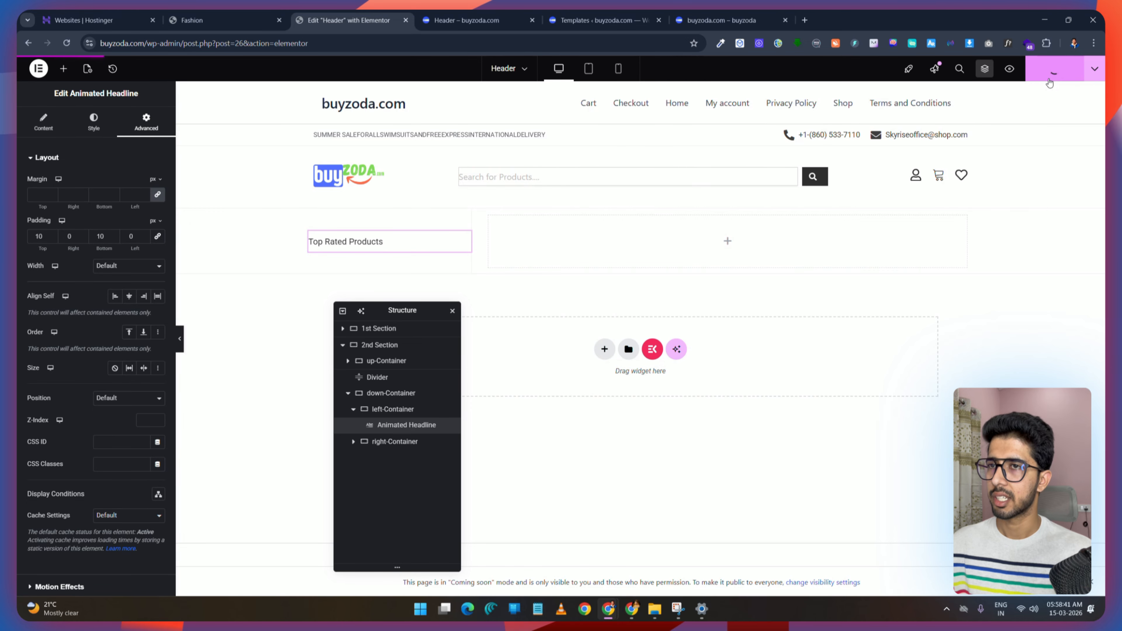
# Step: Compare the header preview with the demo and set the headline's top padding to 15
pyautogui.click(471, 21)
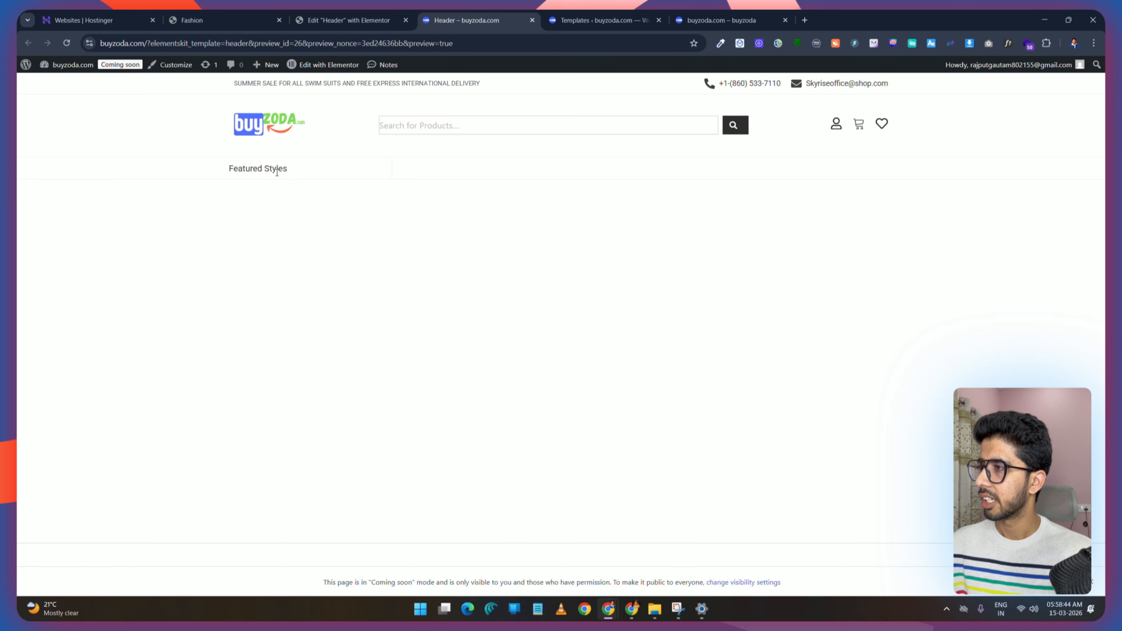
pyautogui.click(175, 17)
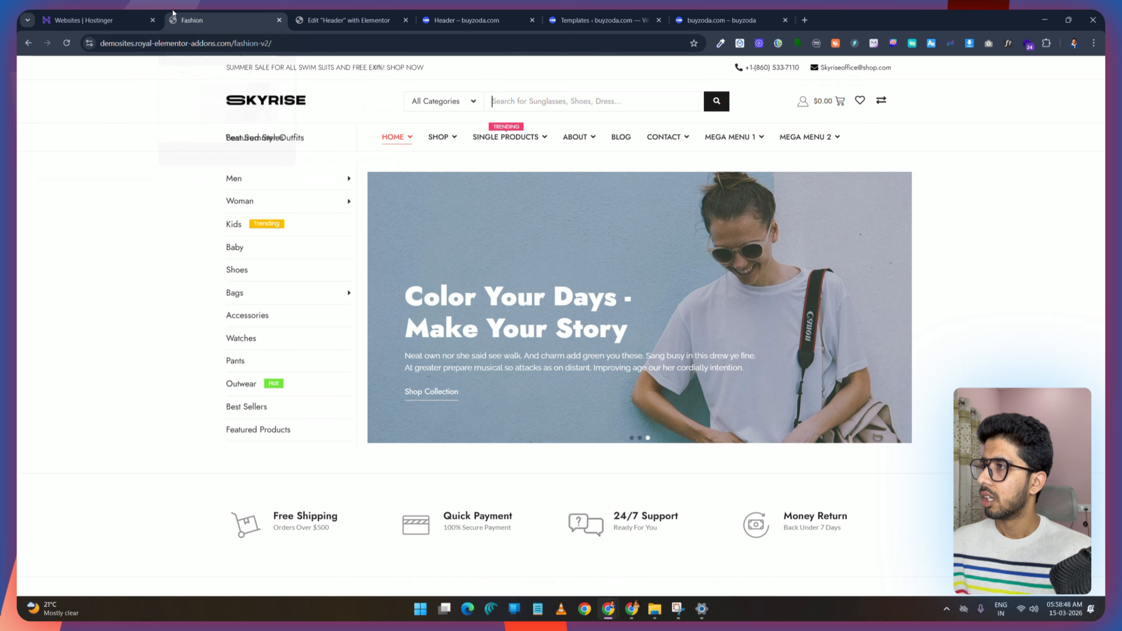
pyautogui.click(349, 20)
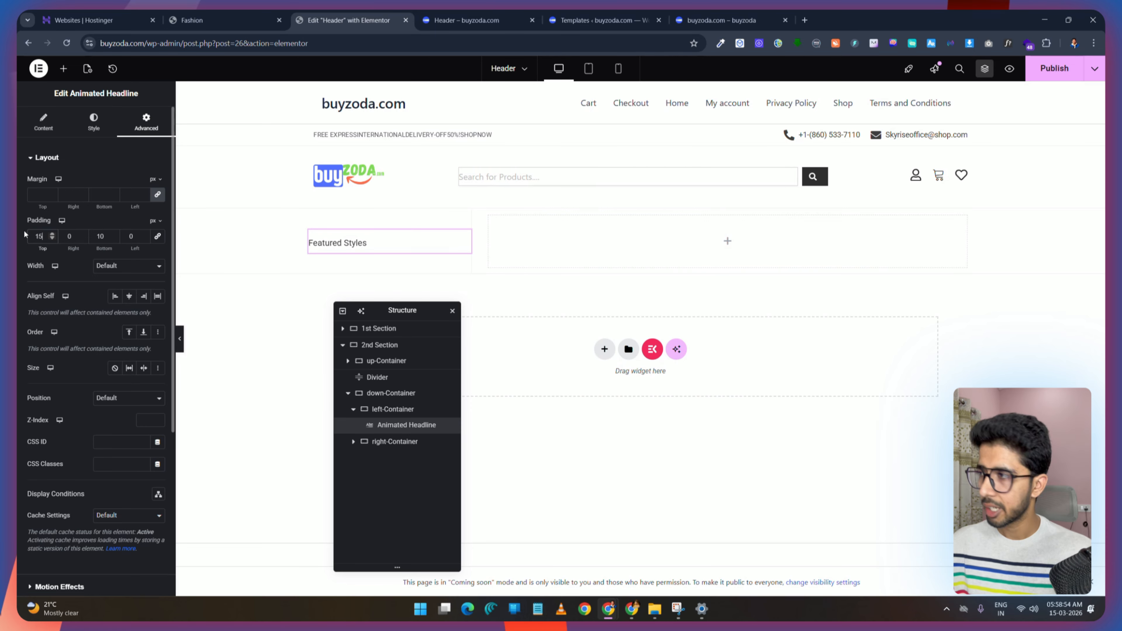
pyautogui.write('15')
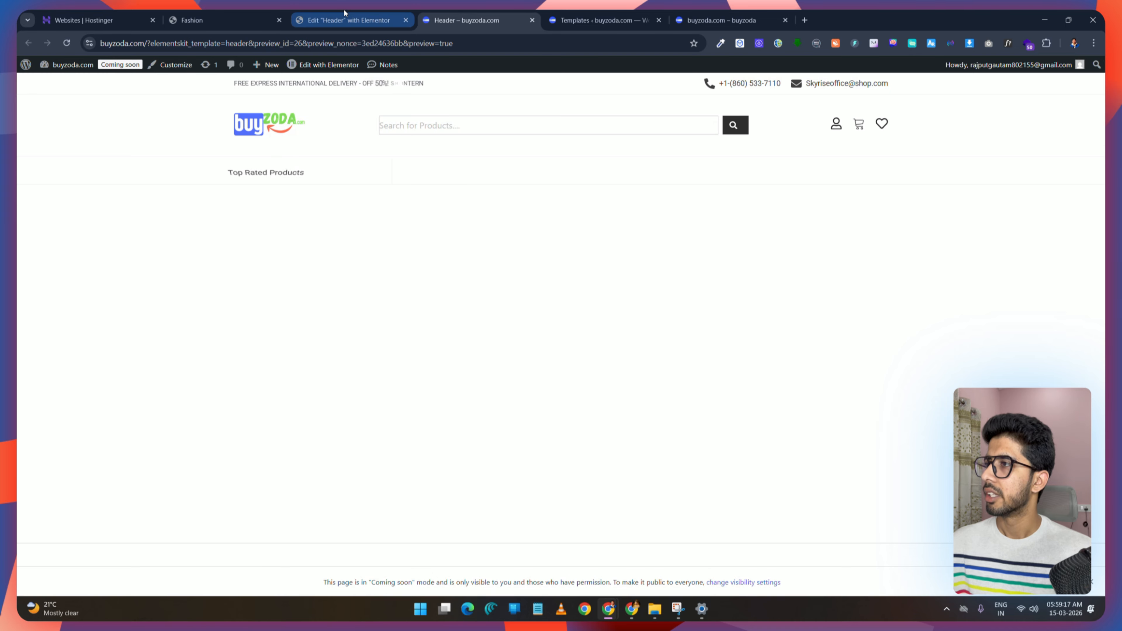
# Step: Create a new menu named Main Menu and assign it to the Primary Menu display location
pyautogui.click(349, 20)
pyautogui.click(220, 13)
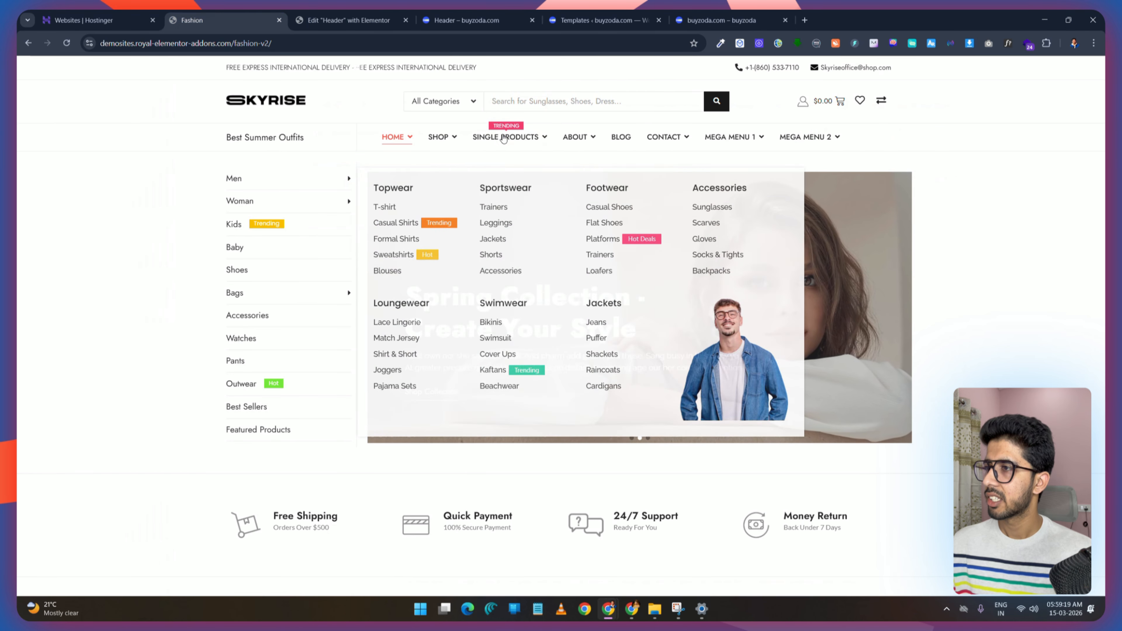
pyautogui.moveTo(815, 138)
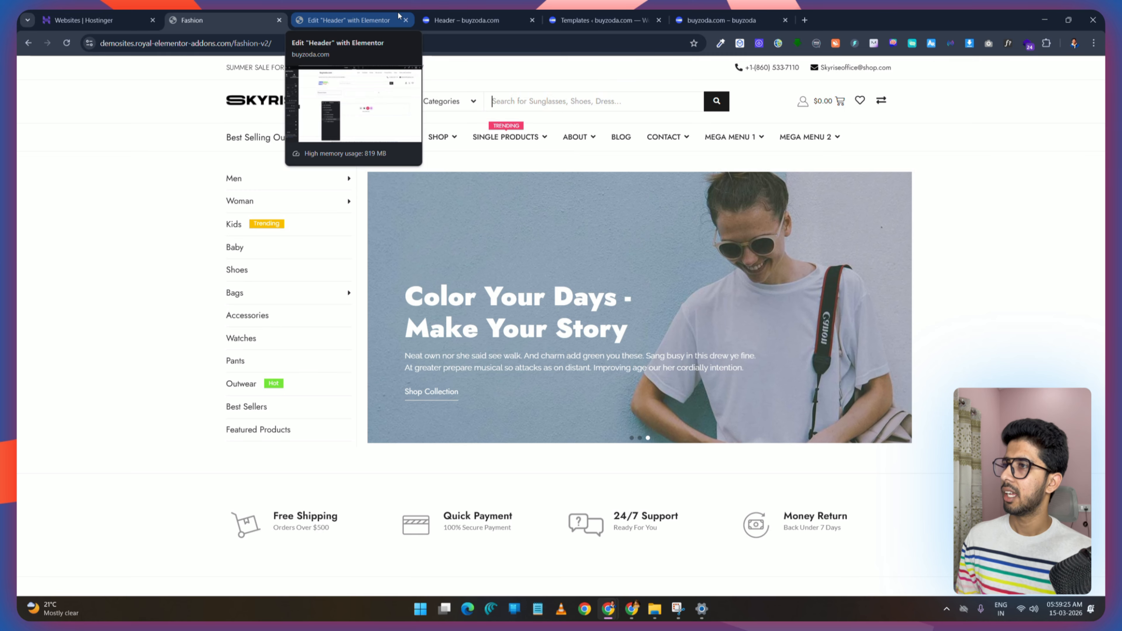
pyautogui.click(469, 20)
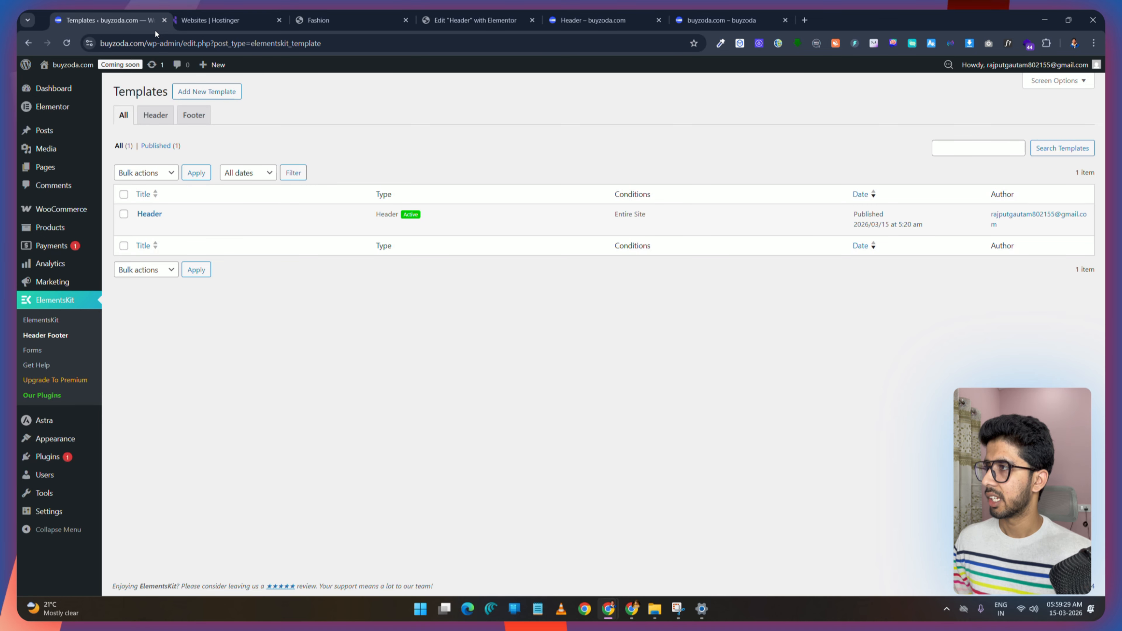
pyautogui.moveTo(155, 29); pyautogui.dragTo(242, 29)
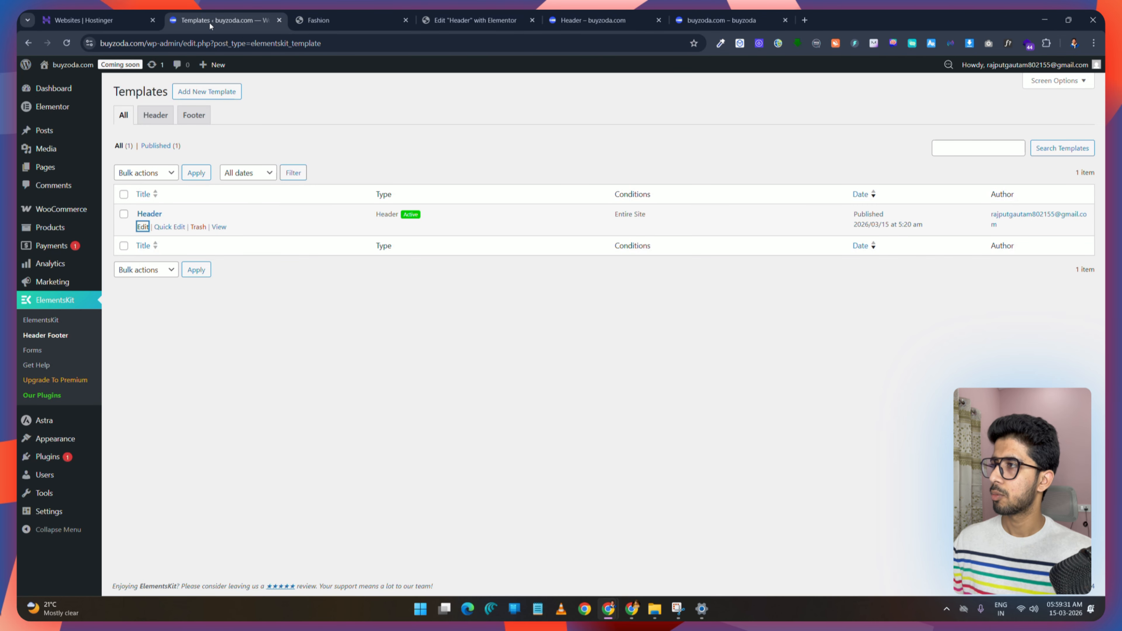
pyautogui.moveTo(64, 441)
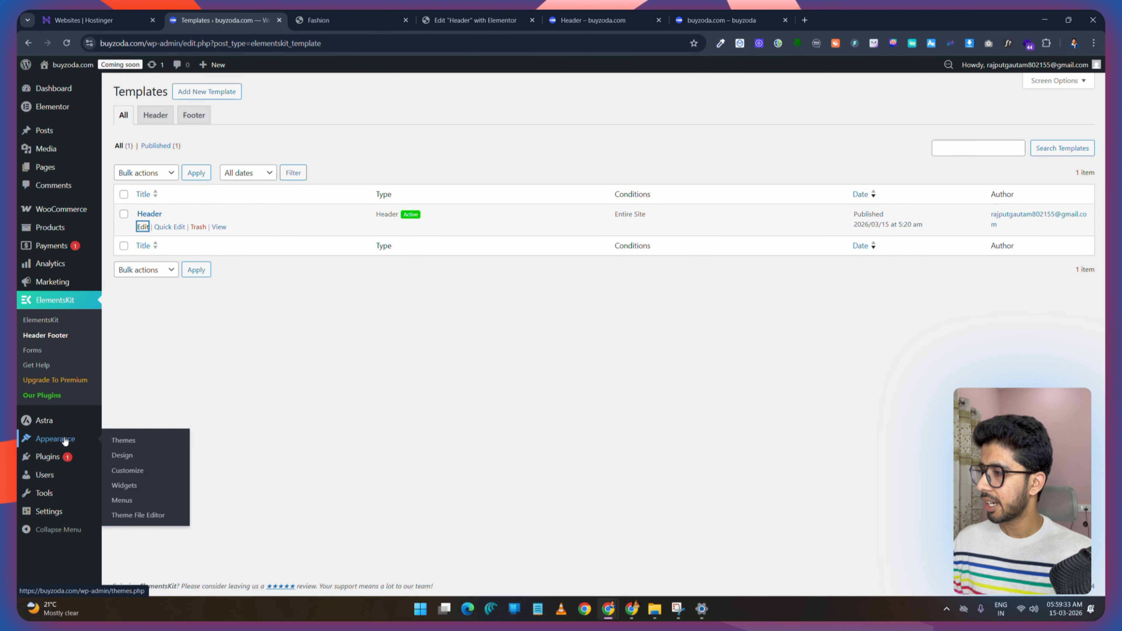
pyautogui.click(122, 502)
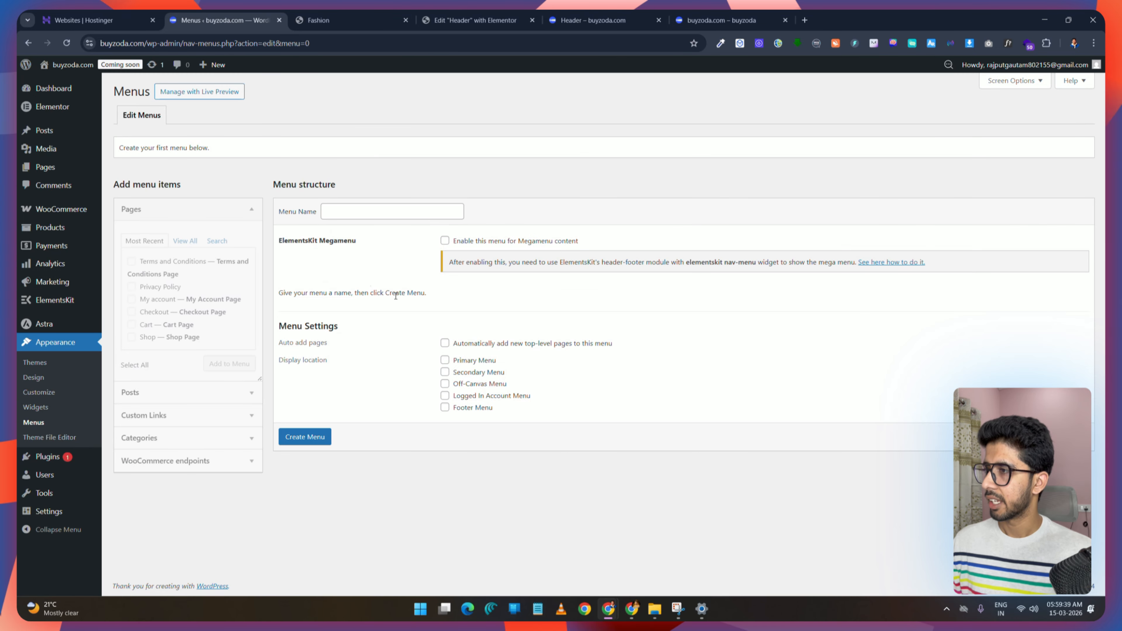
pyautogui.click(355, 212)
pyautogui.write('Ma')
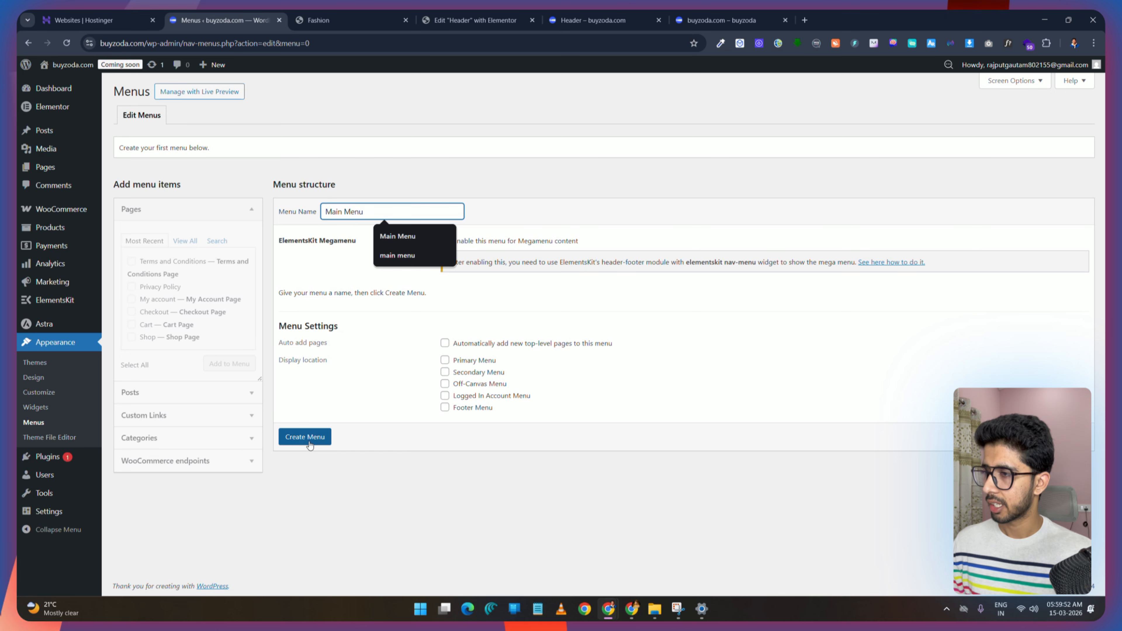
pyautogui.write('in Menu')
pyautogui.click(445, 360)
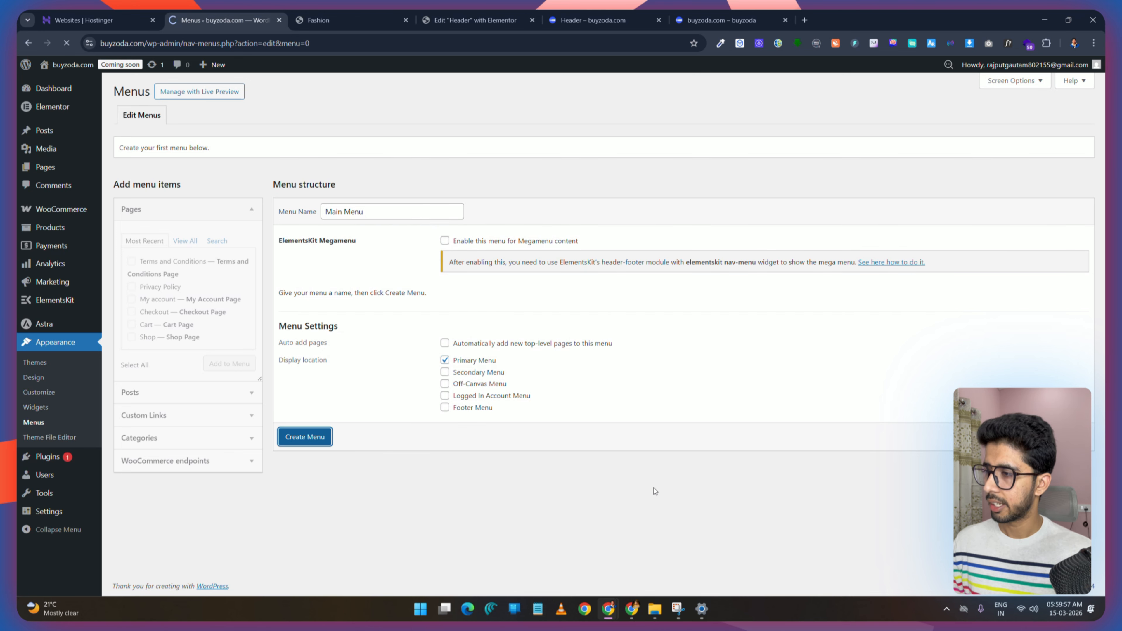
pyautogui.click(334, 24)
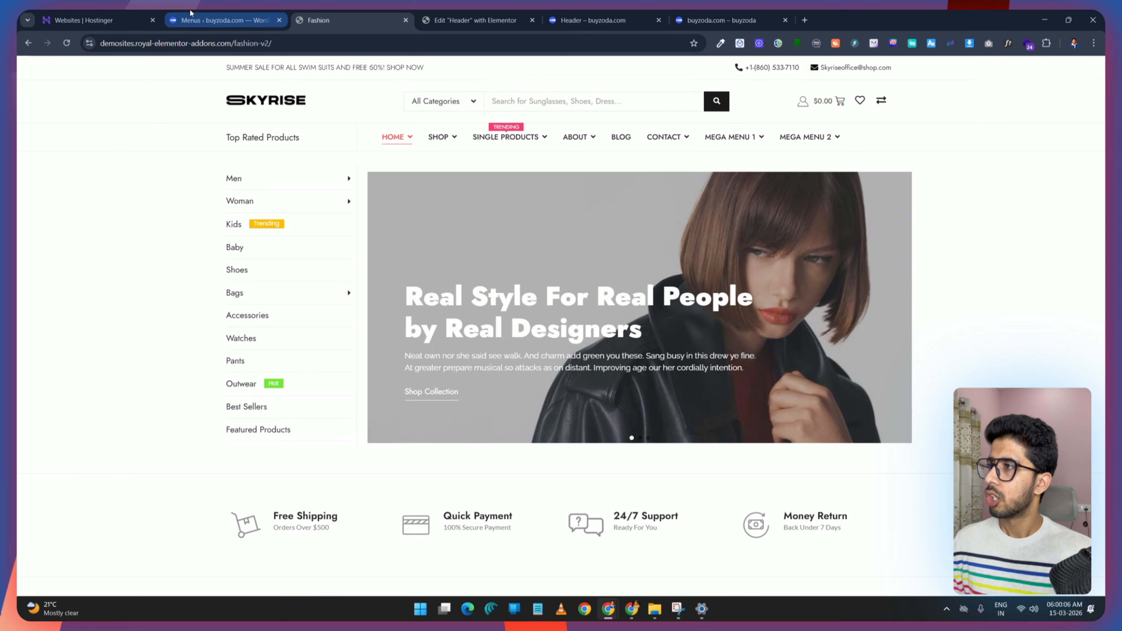
pyautogui.click(220, 20)
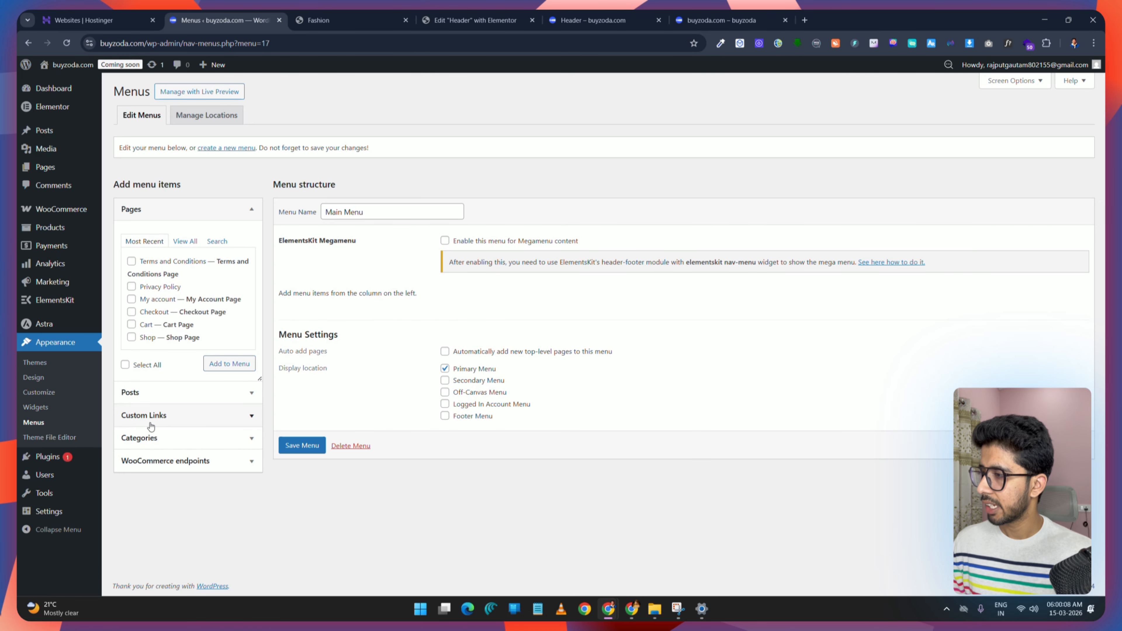
# Step: Add a custom link with URL # and link text Single Products to the Main Menu
pyautogui.click(250, 418)
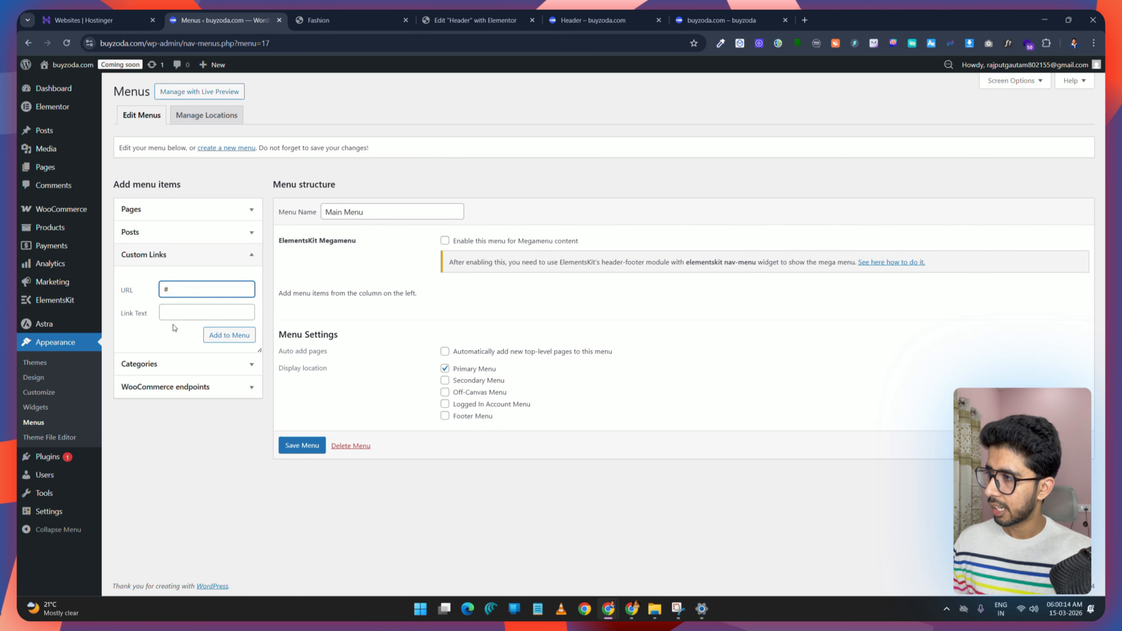
pyautogui.click(173, 315)
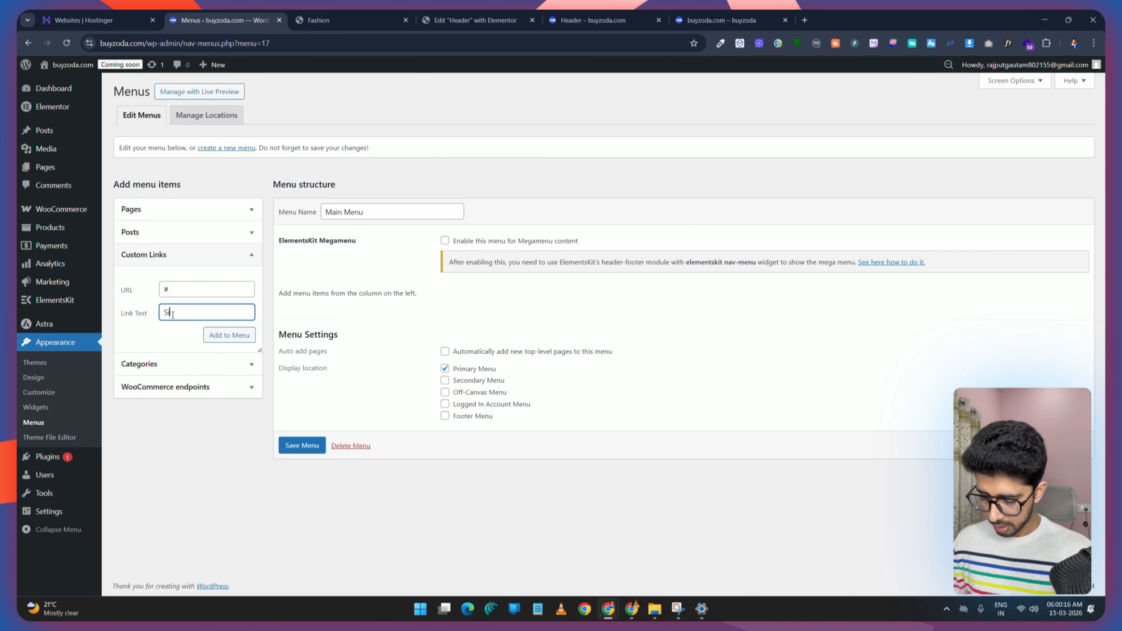
pyautogui.click(378, 9)
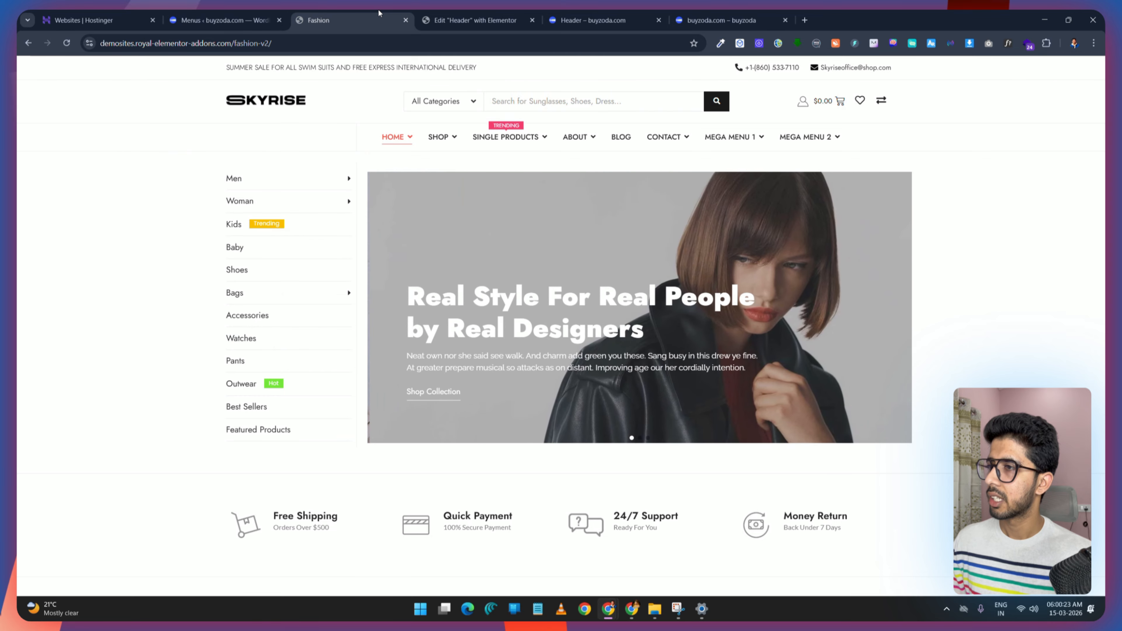
pyautogui.click(243, 19)
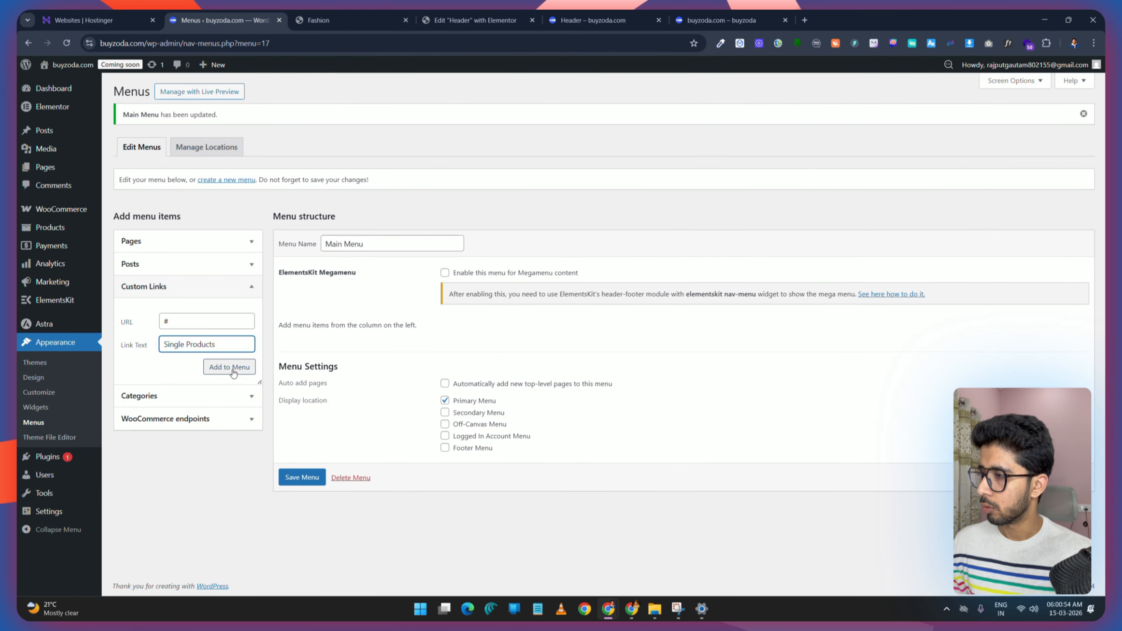
pyautogui.click(229, 367)
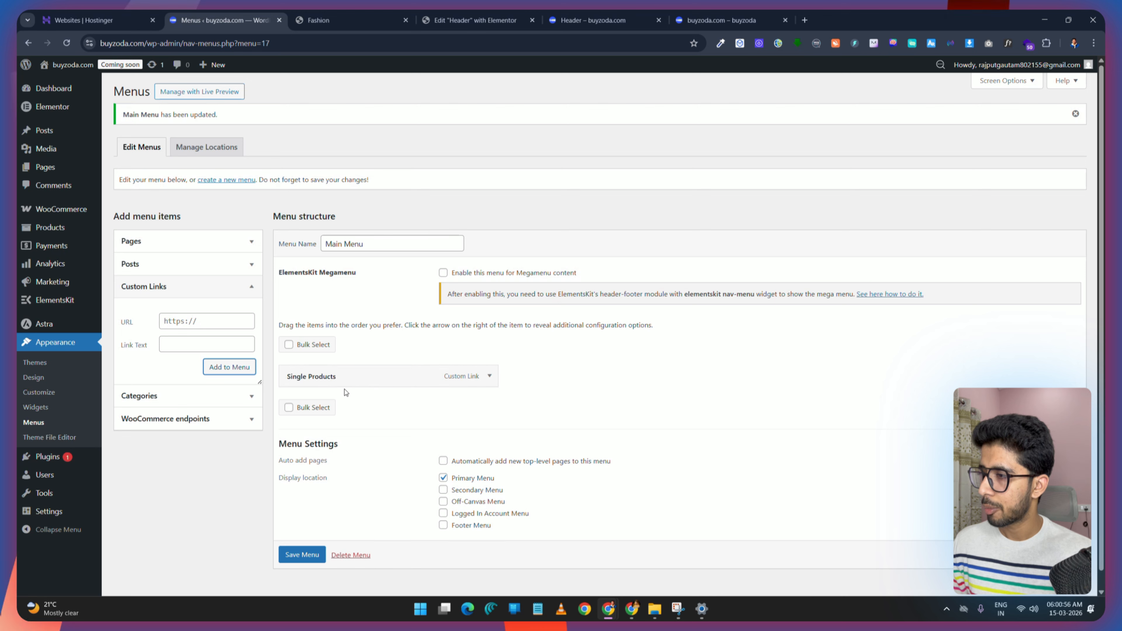
# Step: Add the Home and Shop pages to the Main Menu
pyautogui.click(327, 20)
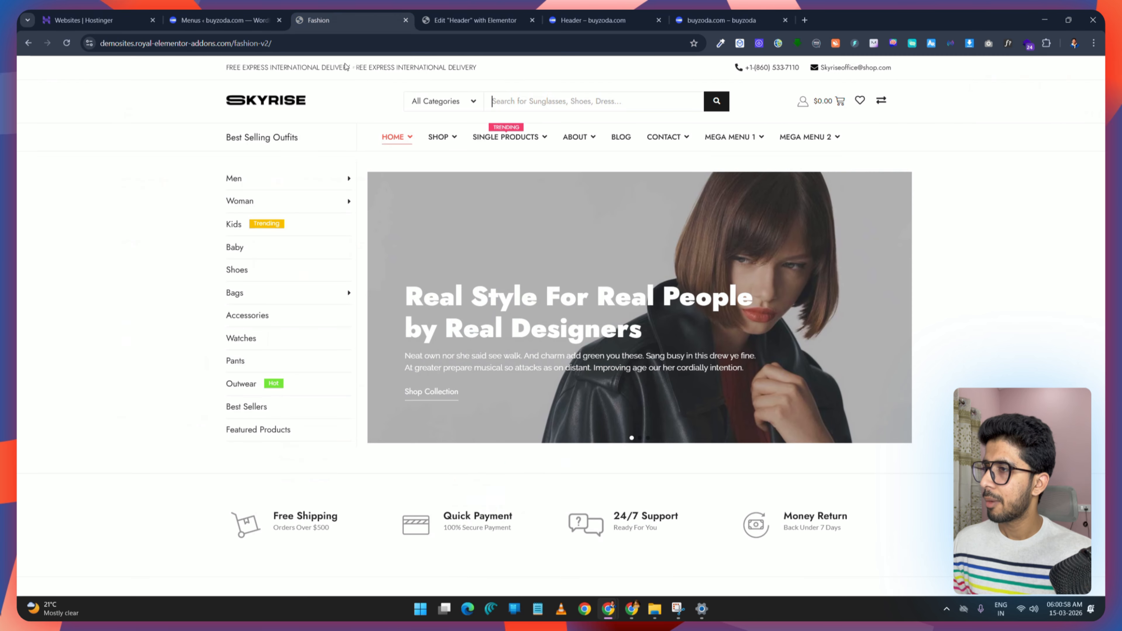
pyautogui.click(273, 13)
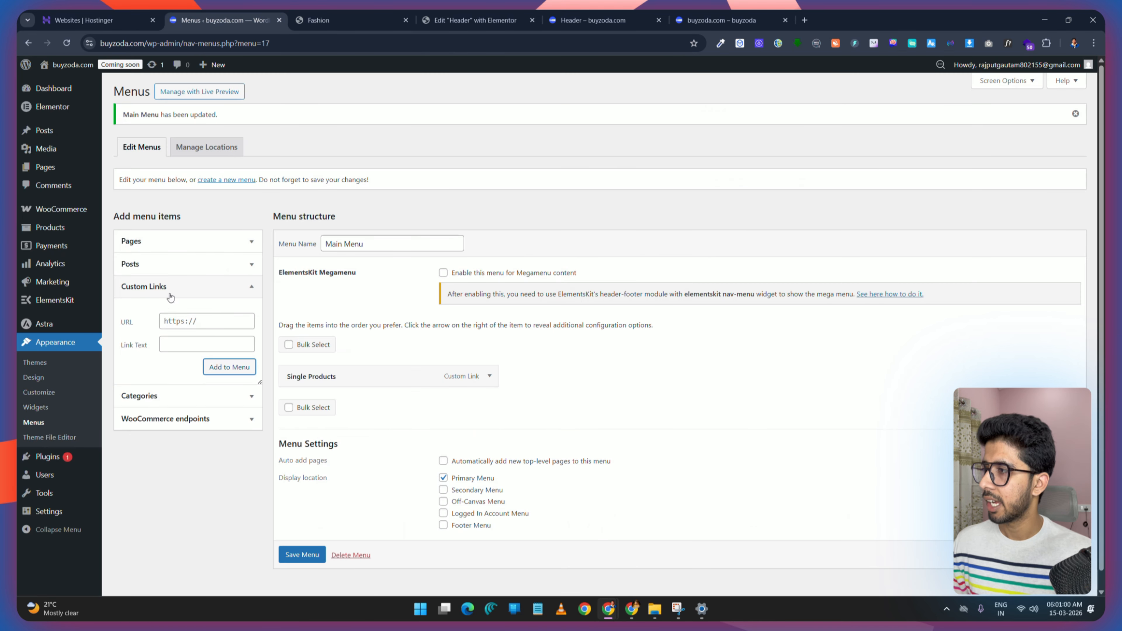
pyautogui.click(189, 245)
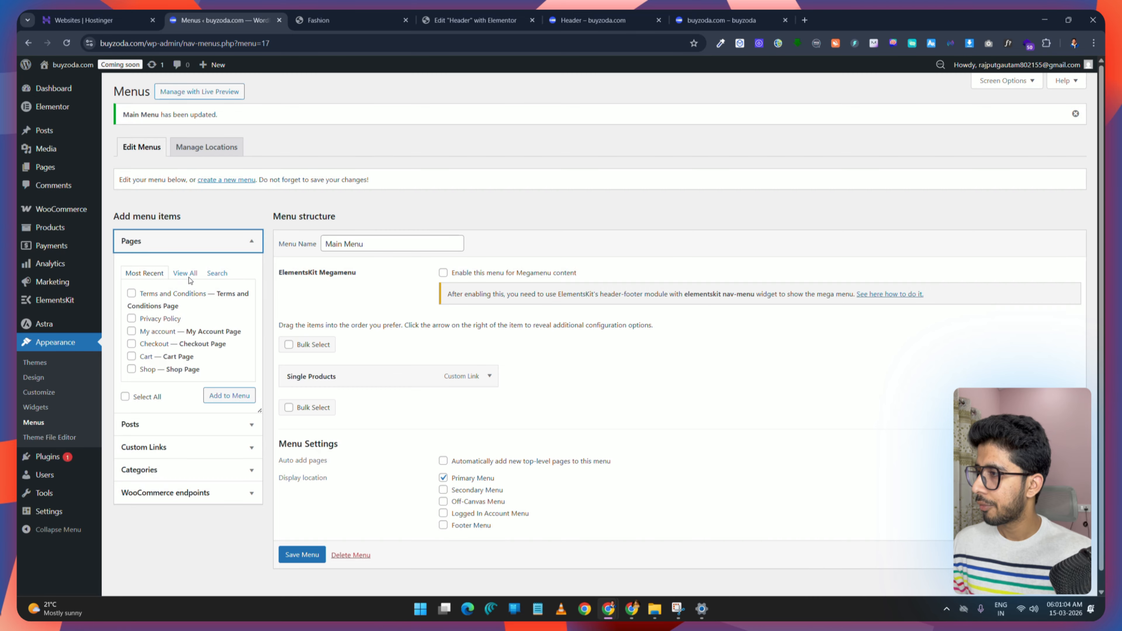
pyautogui.click(185, 273)
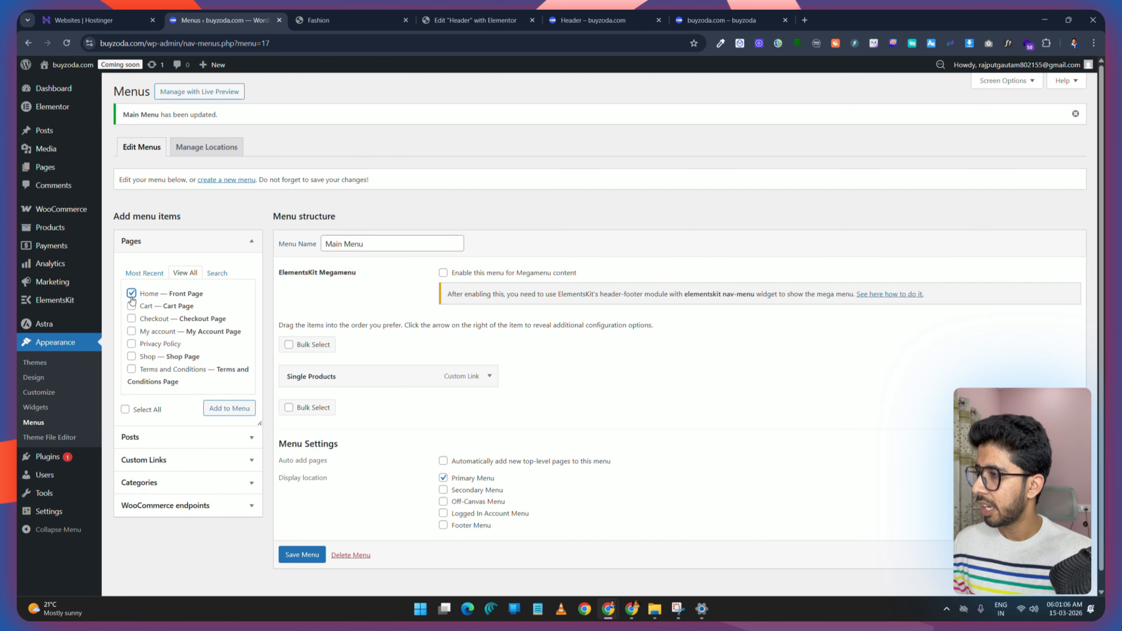
pyautogui.click(228, 409)
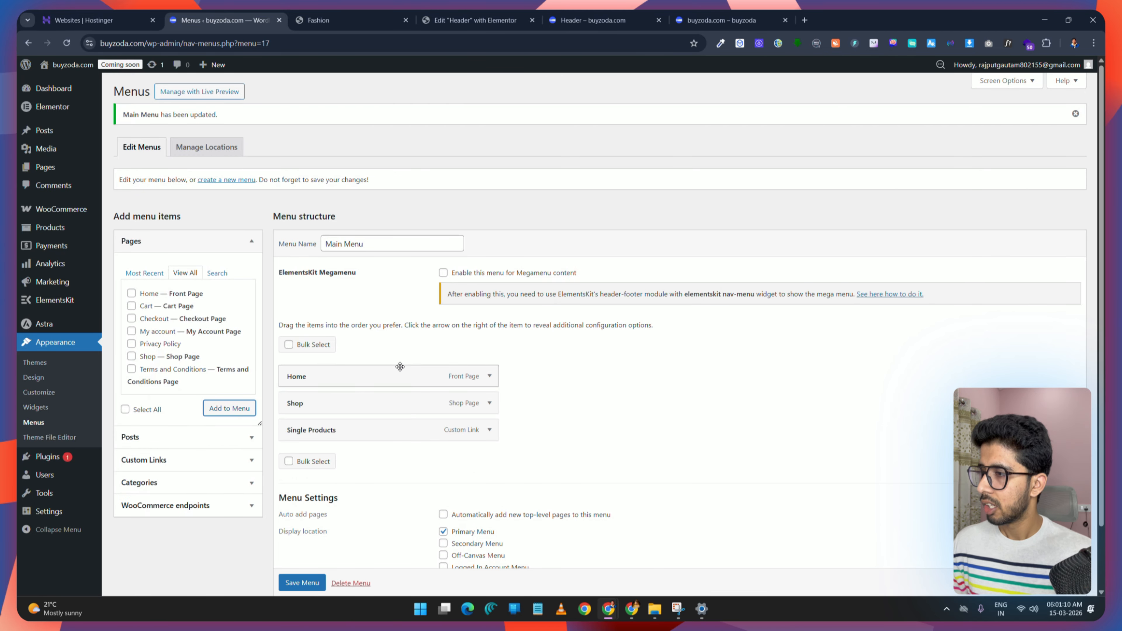
# Step: Save the Main Menu
pyautogui.click(365, 9)
pyautogui.click(192, 13)
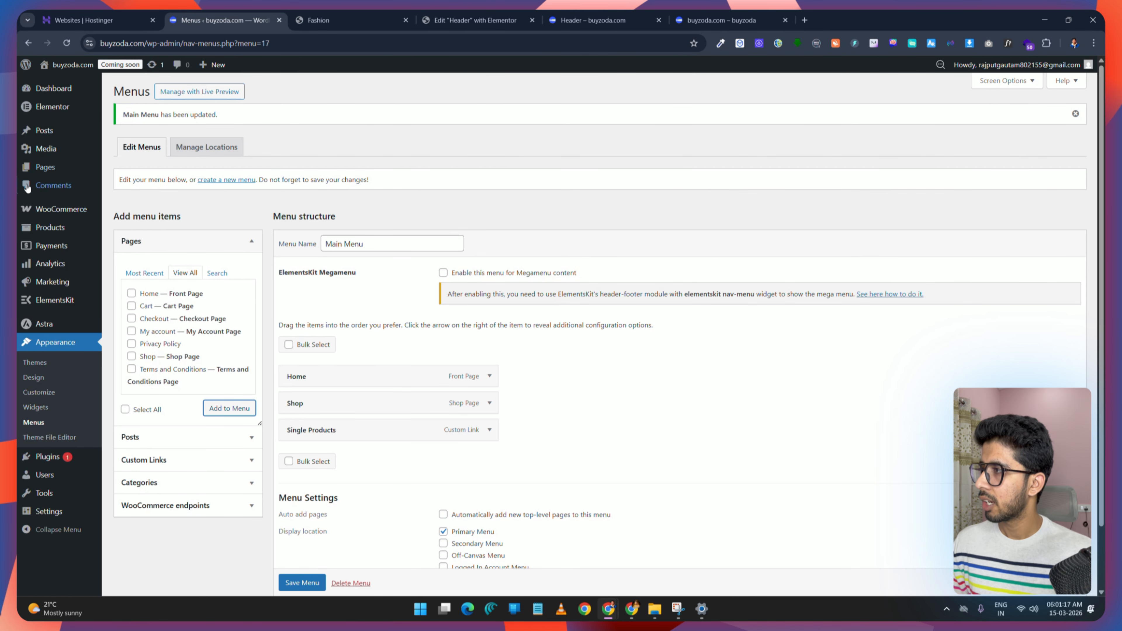
pyautogui.scroll(-2, 376, 421)
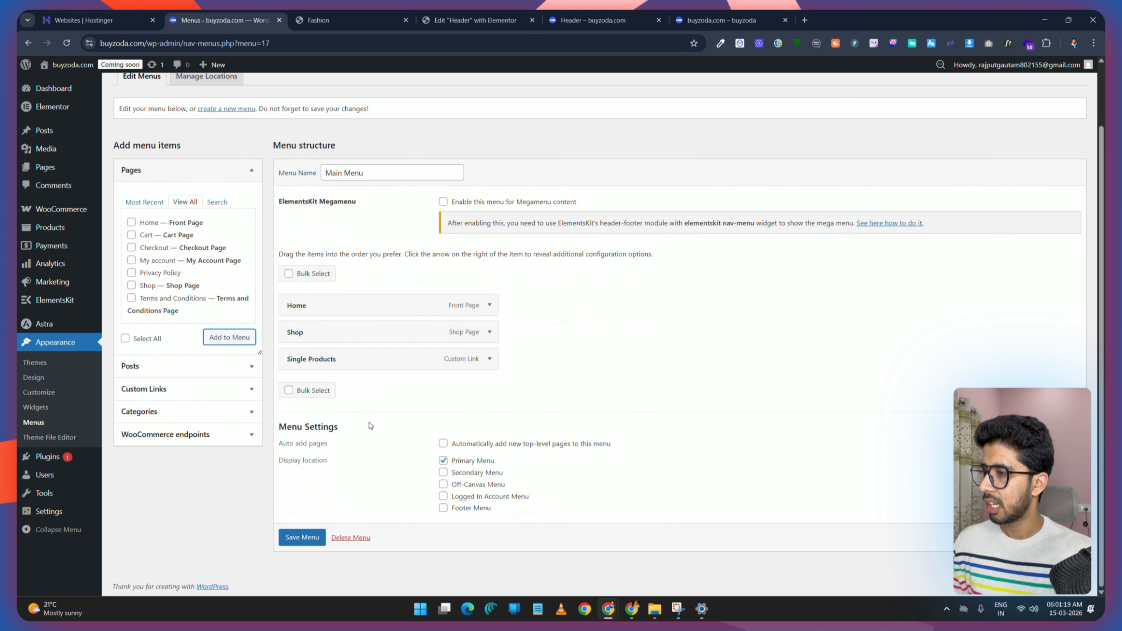
pyautogui.click(302, 538)
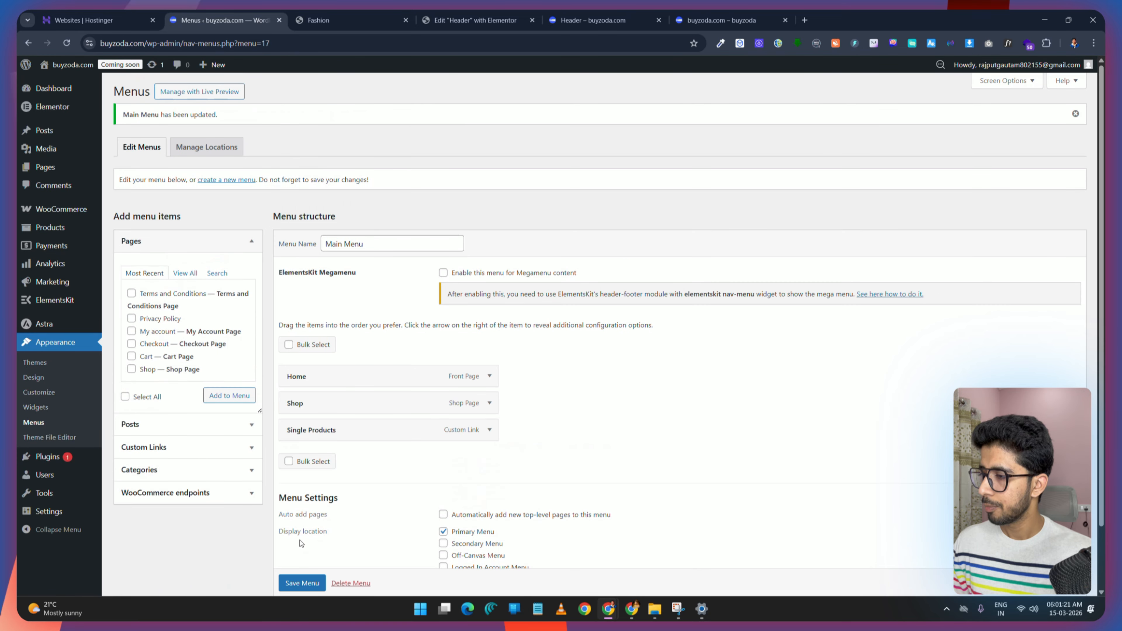
# Step: Add a new page titled About
pyautogui.moveTo(46, 168)
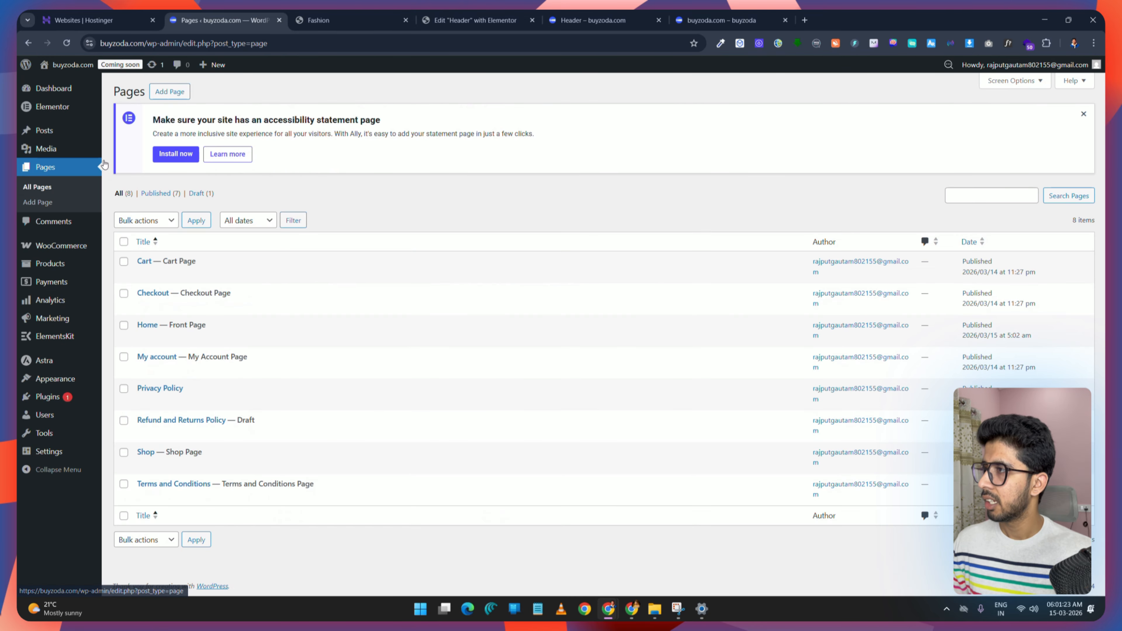
pyautogui.click(170, 92)
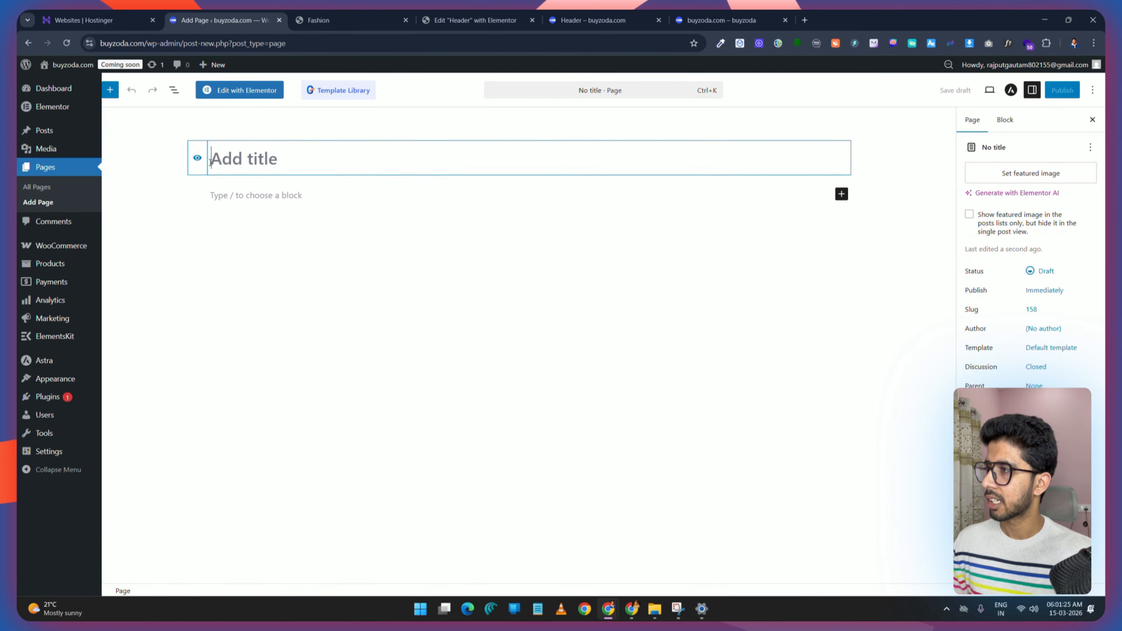
pyautogui.write('Abo')
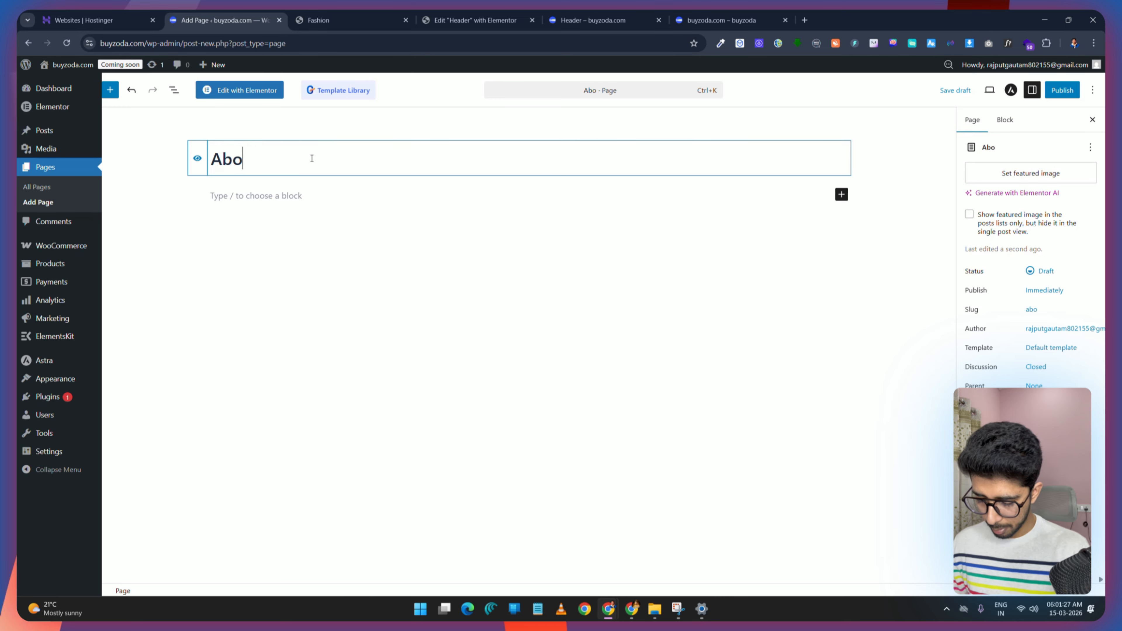
pyautogui.write('ut')
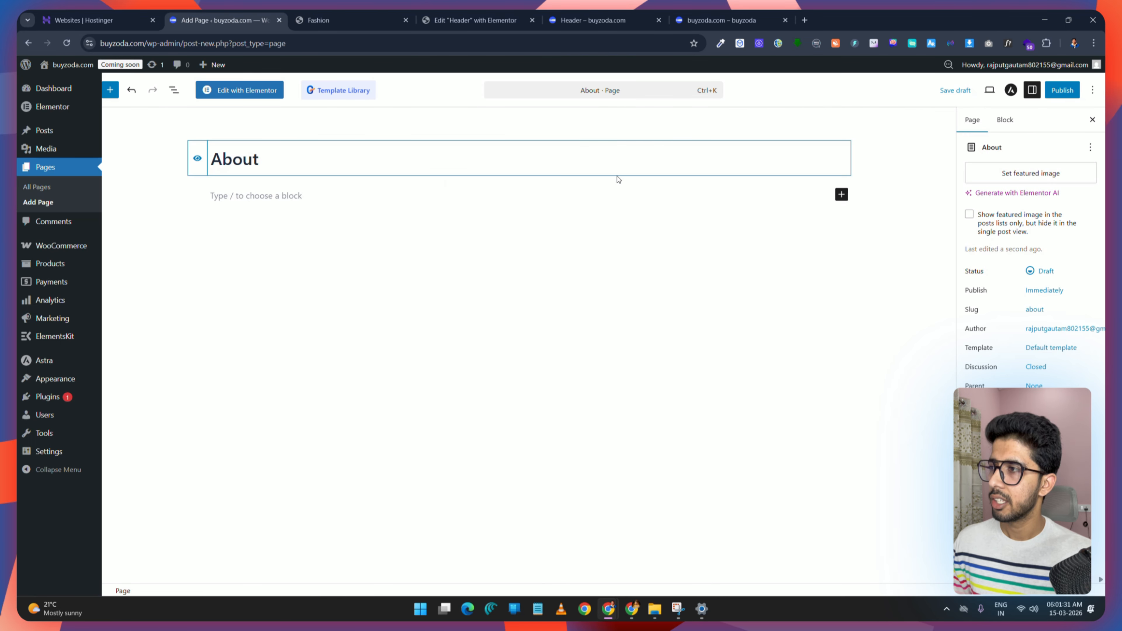
# Step: Set the About page's Astra container layout to Full Width and publish the page
pyautogui.click(1011, 89)
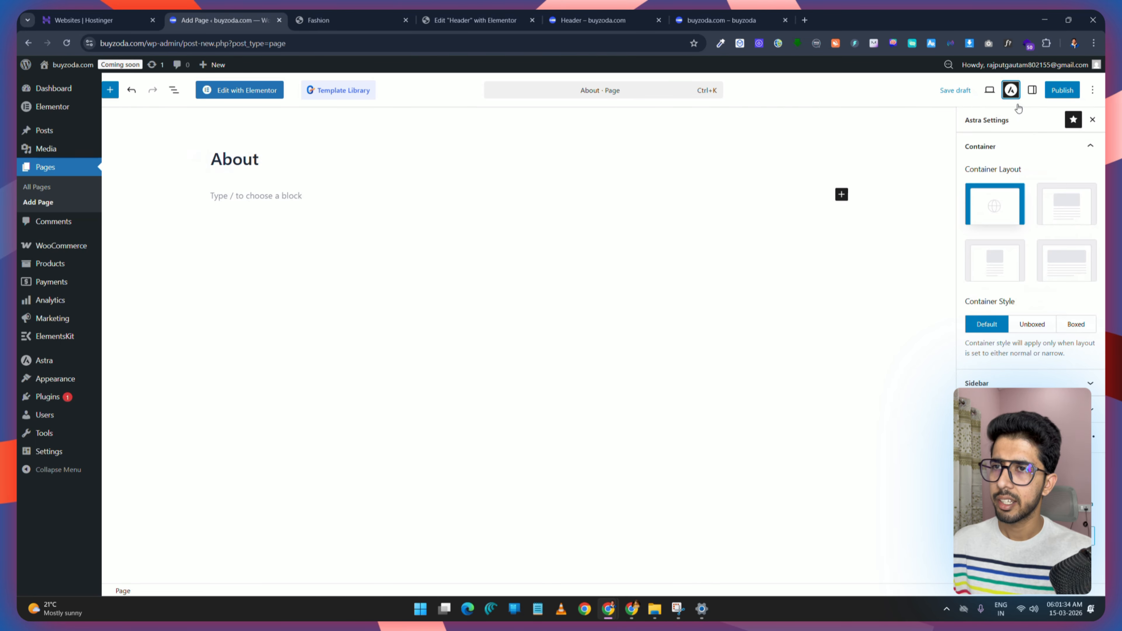
pyautogui.click(1077, 266)
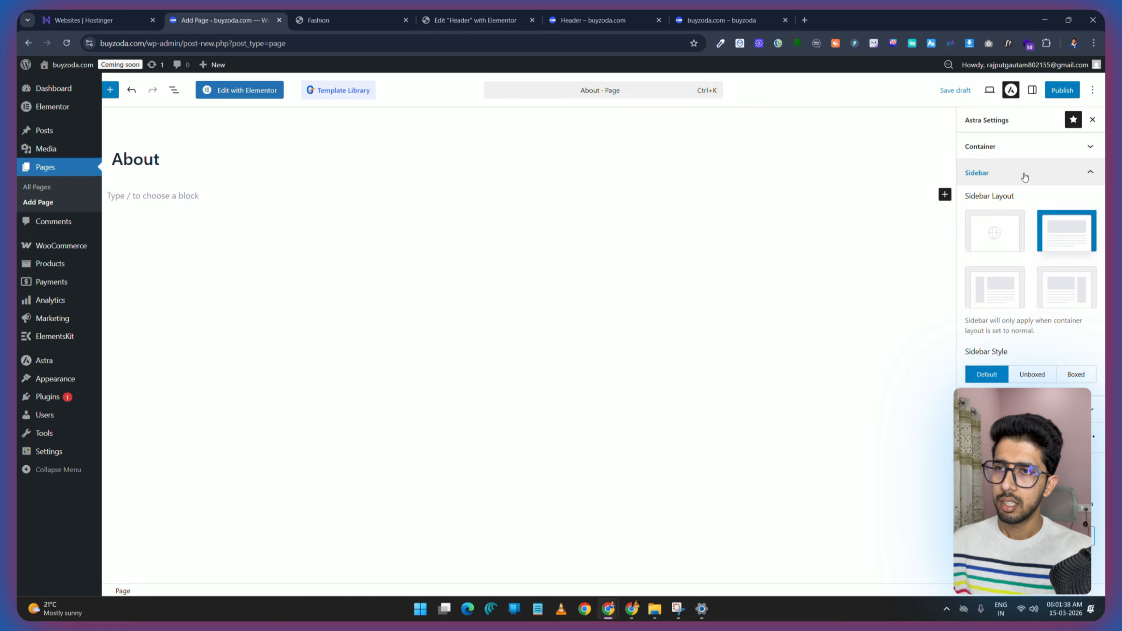
pyautogui.click(1025, 177)
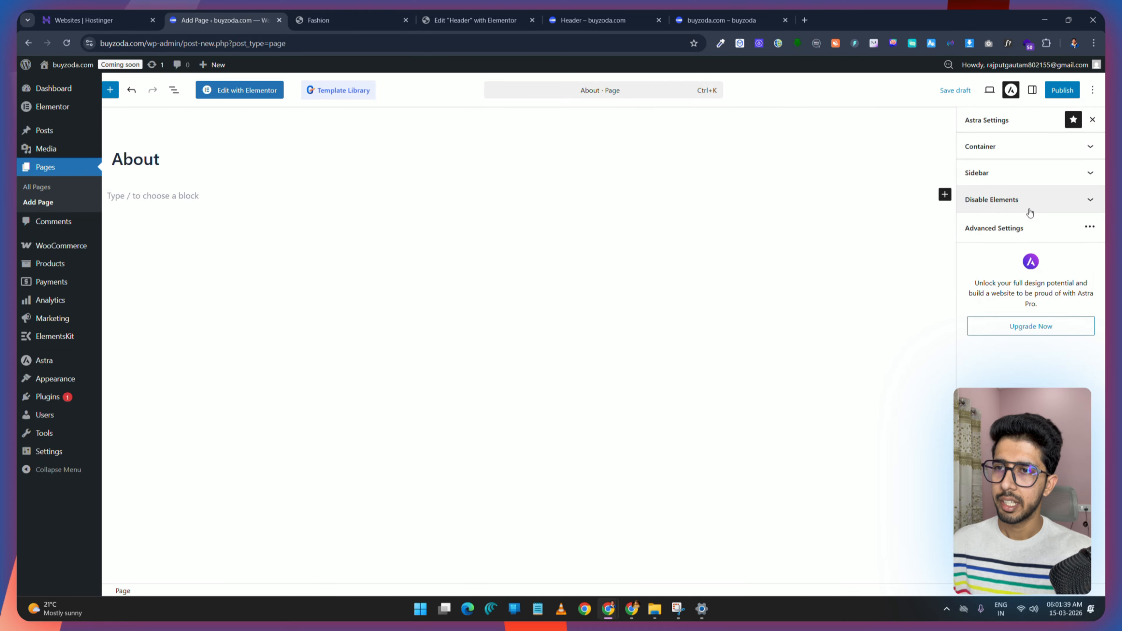
pyautogui.click(1025, 200)
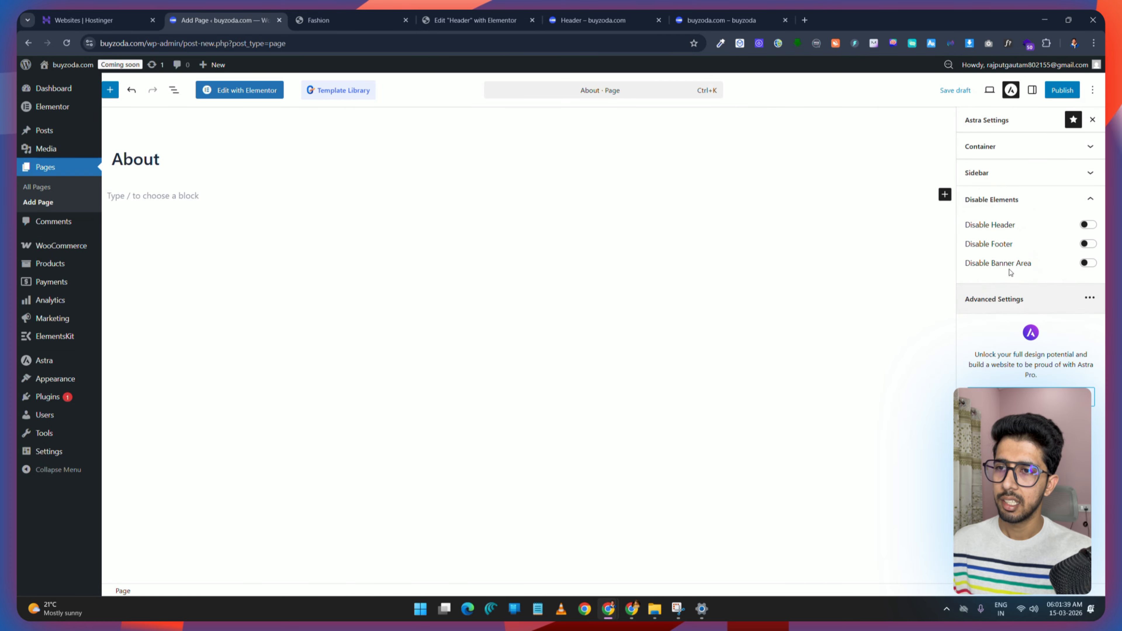
pyautogui.click(1062, 90)
pyautogui.click(1063, 91)
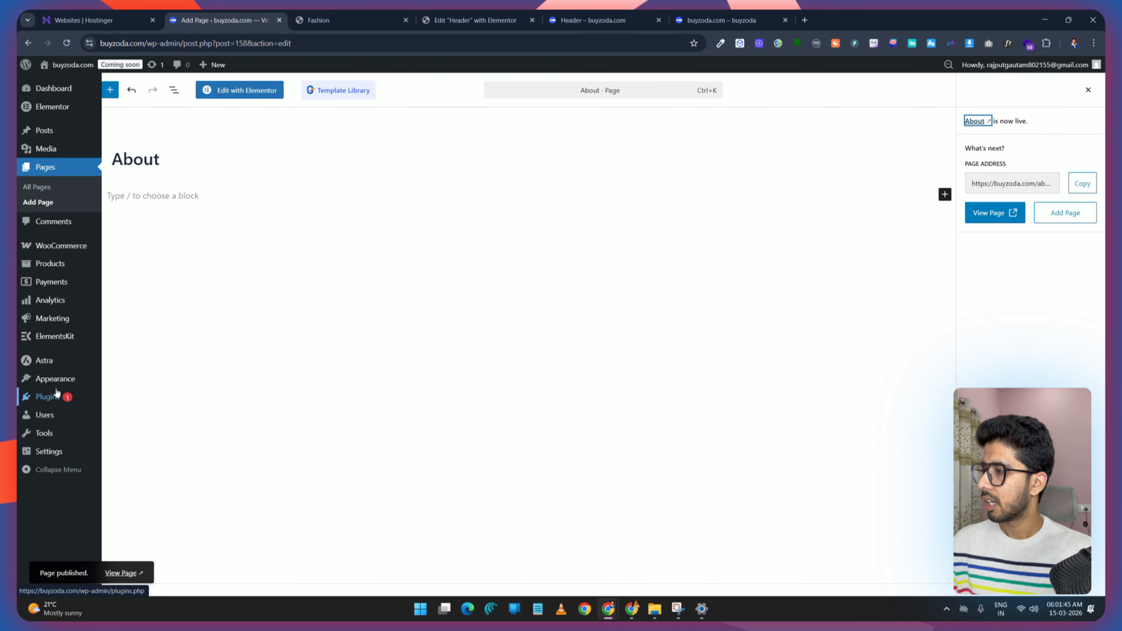
# Step: Add the About page to the Main Menu and save the menu
pyautogui.moveTo(58, 386)
pyautogui.click(129, 444)
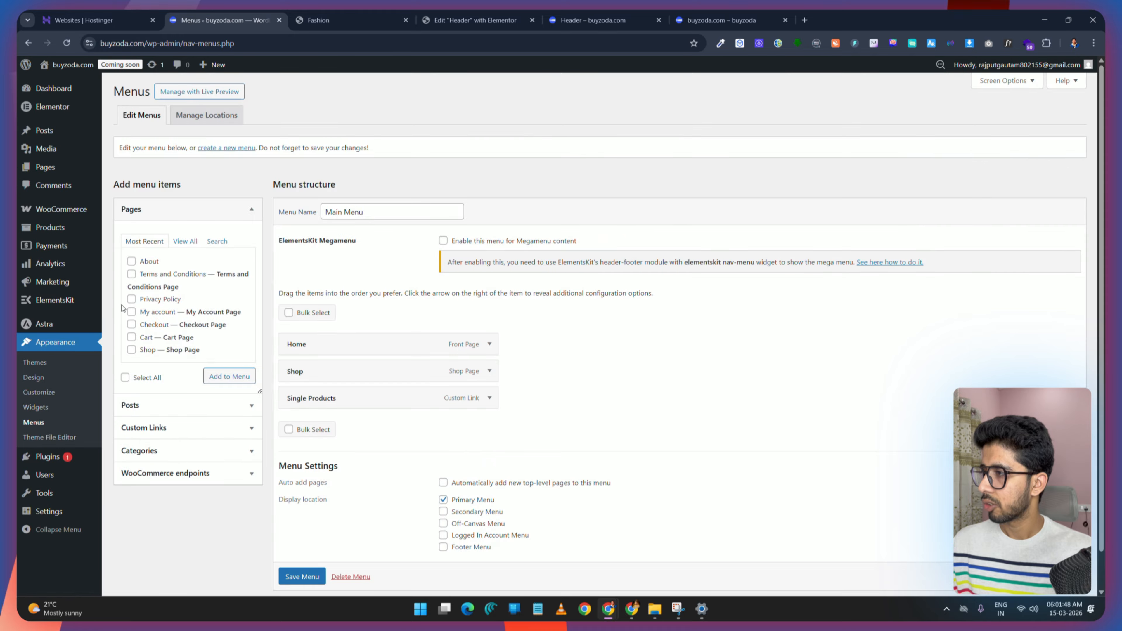
pyautogui.click(132, 261)
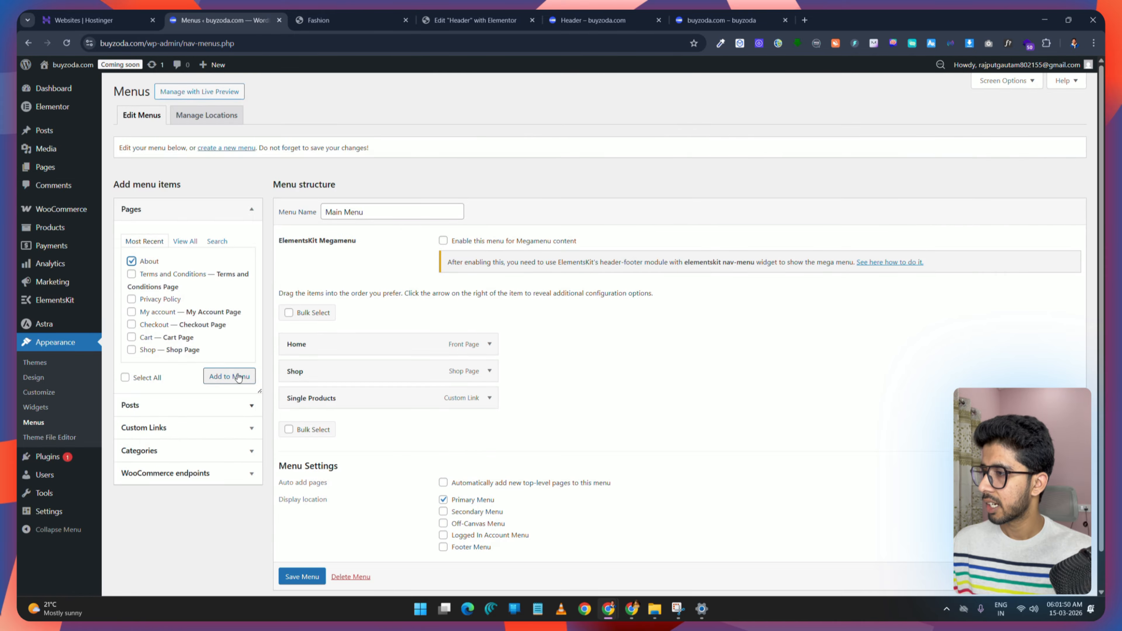
pyautogui.click(232, 376)
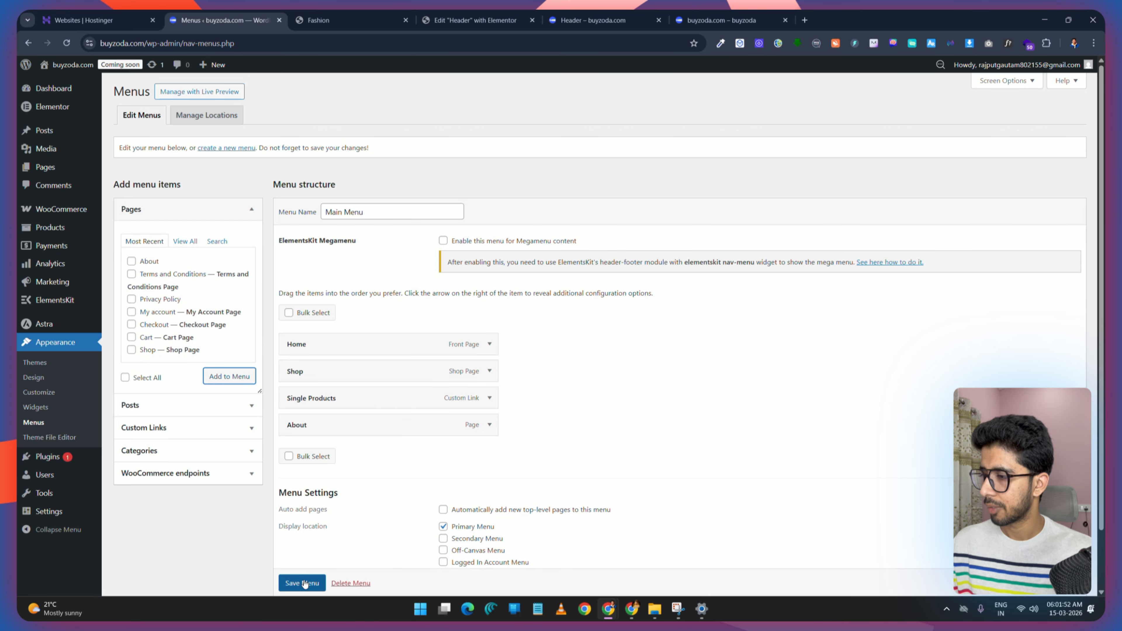
pyautogui.scroll(-2, 303, 583)
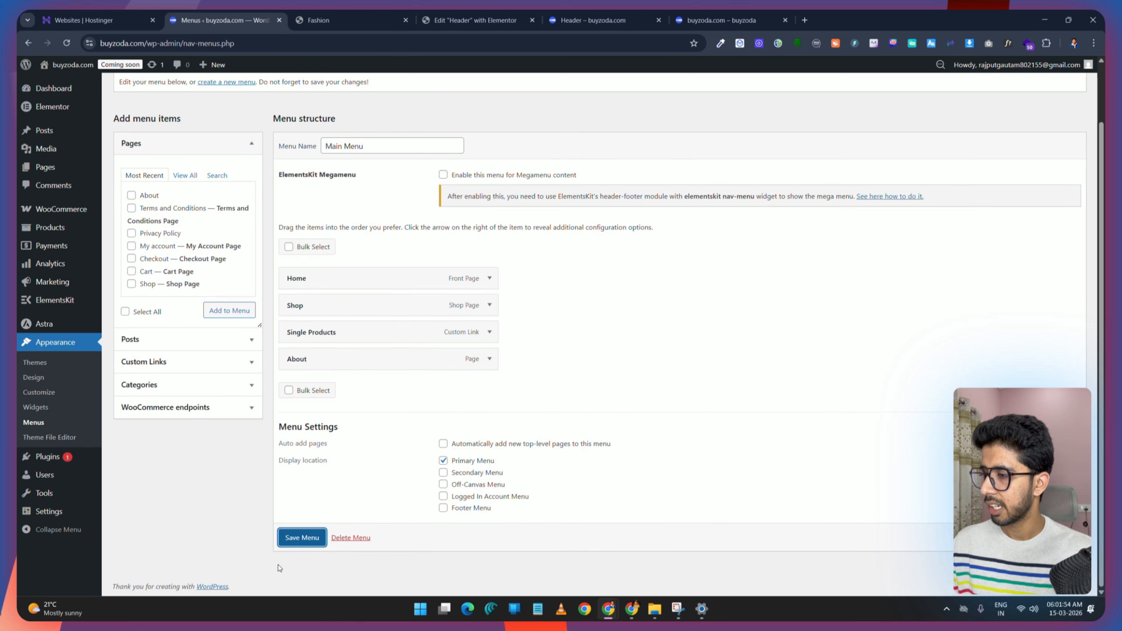
pyautogui.click(301, 538)
# Step: Add a new page titled Blog
pyautogui.click(318, 20)
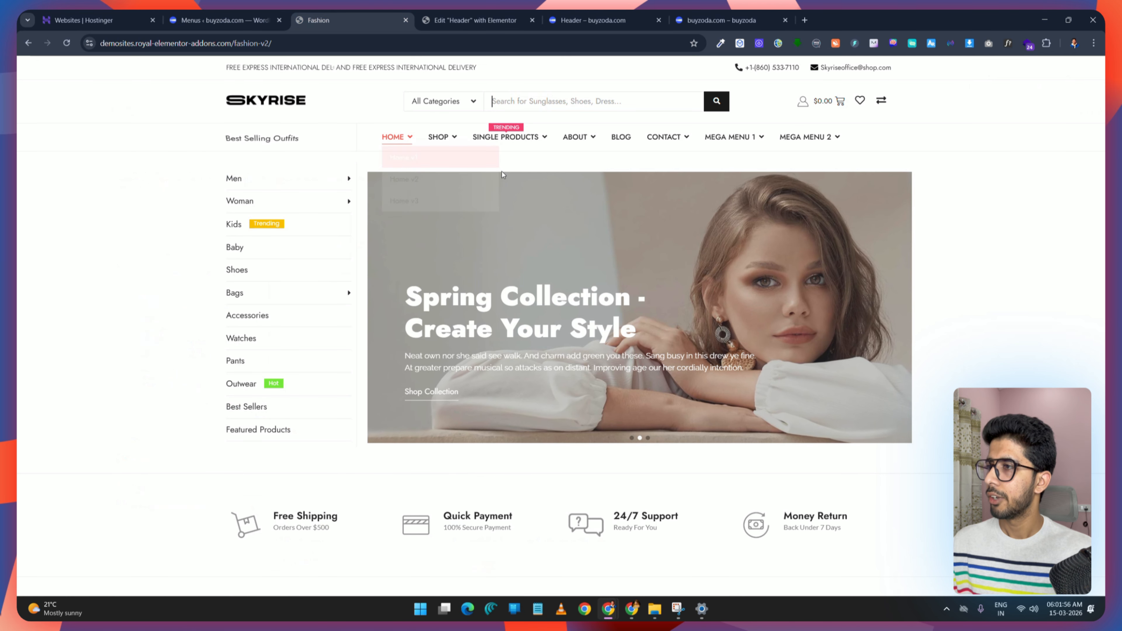
pyautogui.click(225, 20)
pyautogui.moveTo(45, 170)
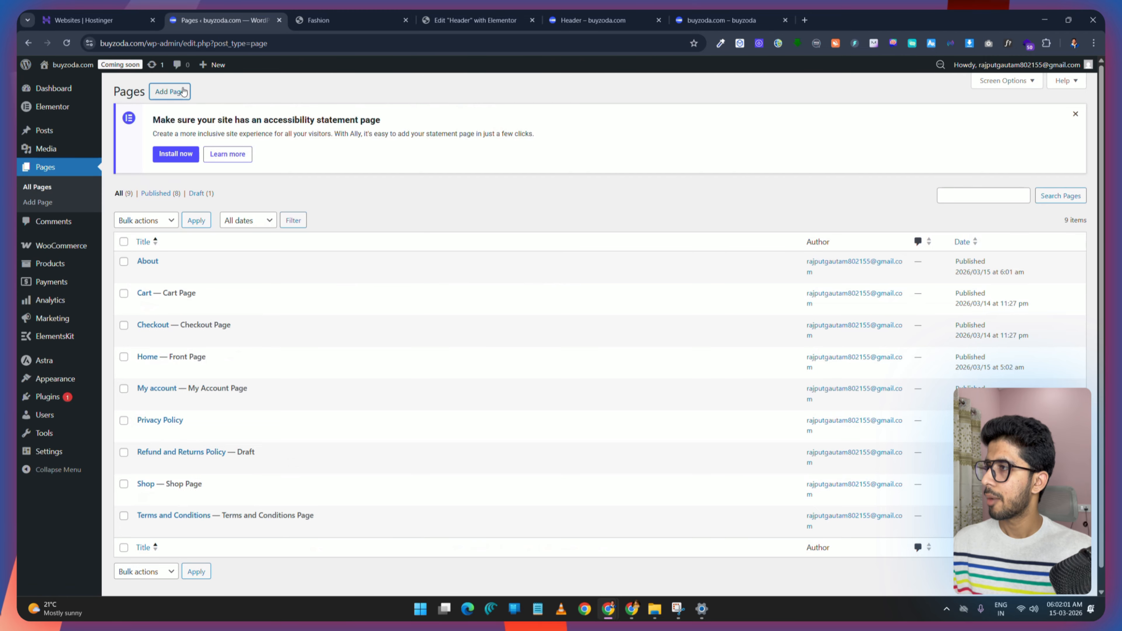
pyautogui.click(184, 92)
pyautogui.write('Bl')
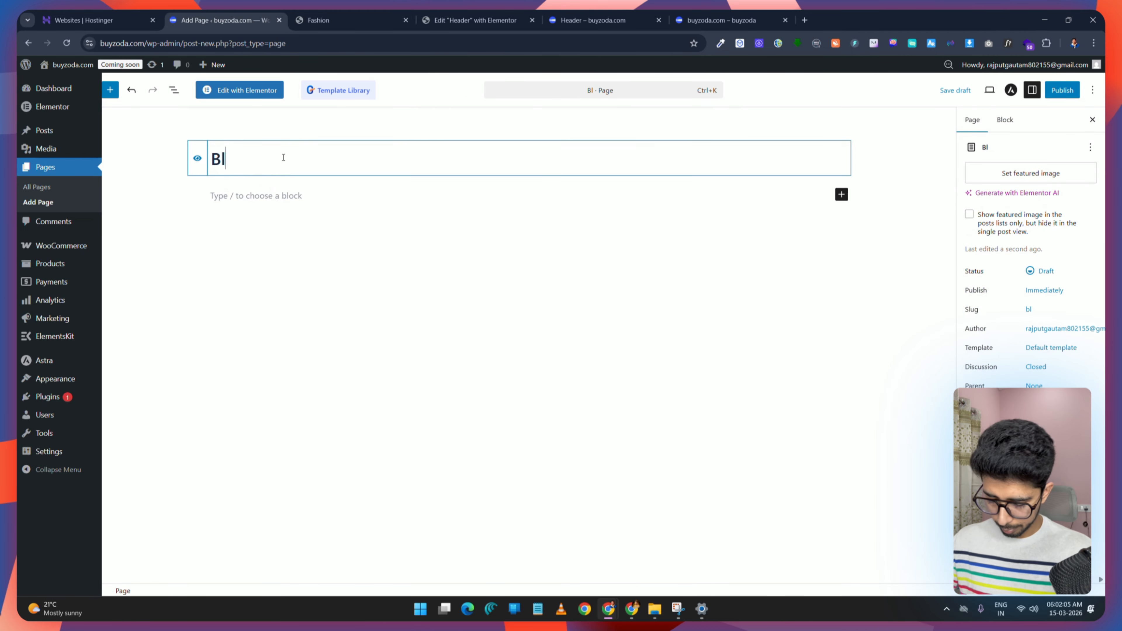
pyautogui.write('og')
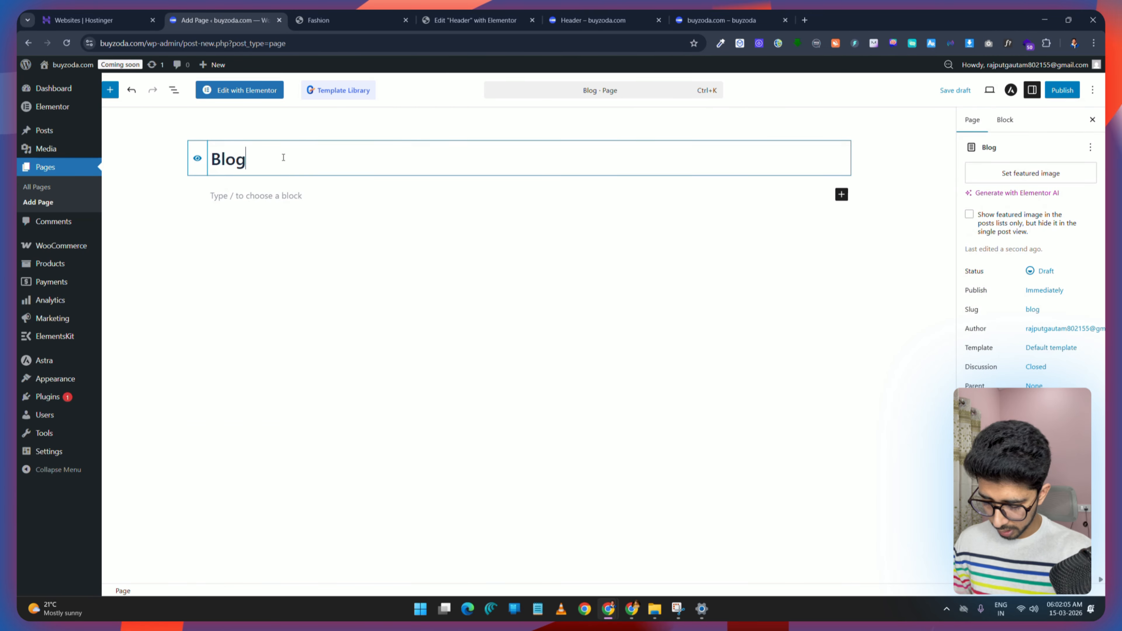
# Step: Publish the Blog page with its Astra settings unchanged
pyautogui.click(1011, 90)
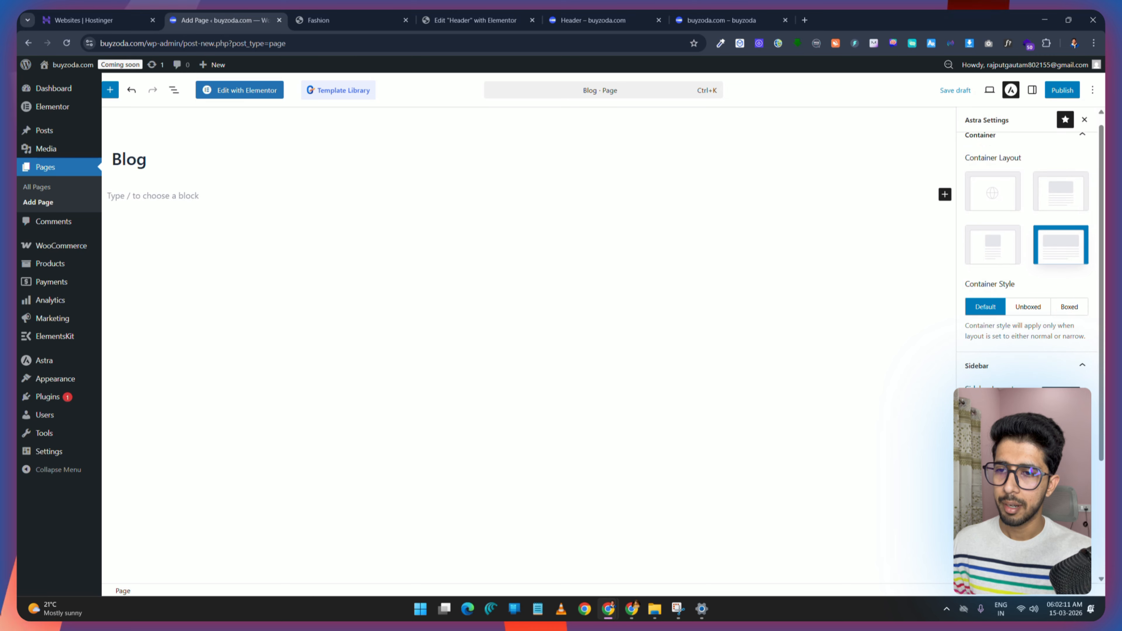
pyautogui.click(1025, 146)
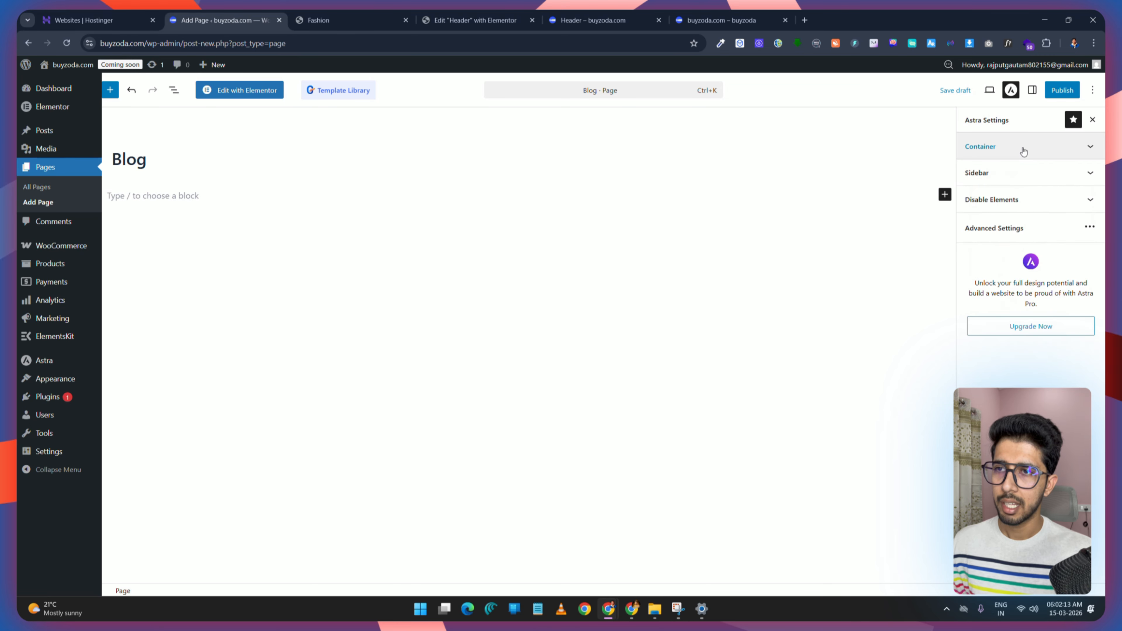
pyautogui.click(1016, 201)
pyautogui.click(1065, 90)
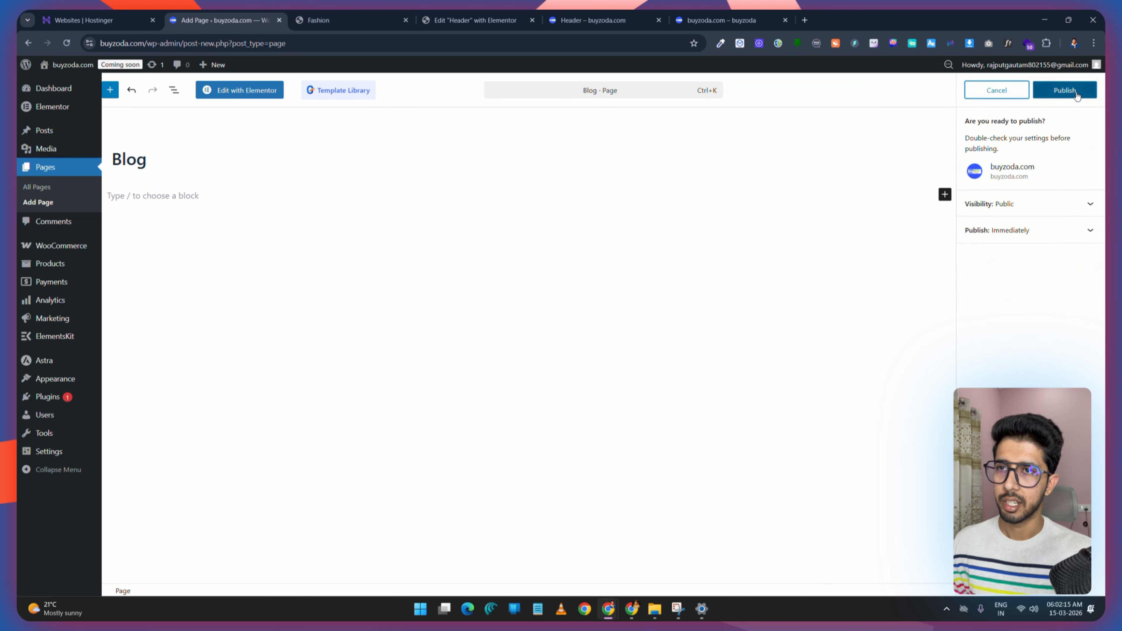
pyautogui.click(1064, 91)
# Step: Add the Blog page to the Main Menu and save the menu
pyautogui.moveTo(62, 380)
pyautogui.click(126, 440)
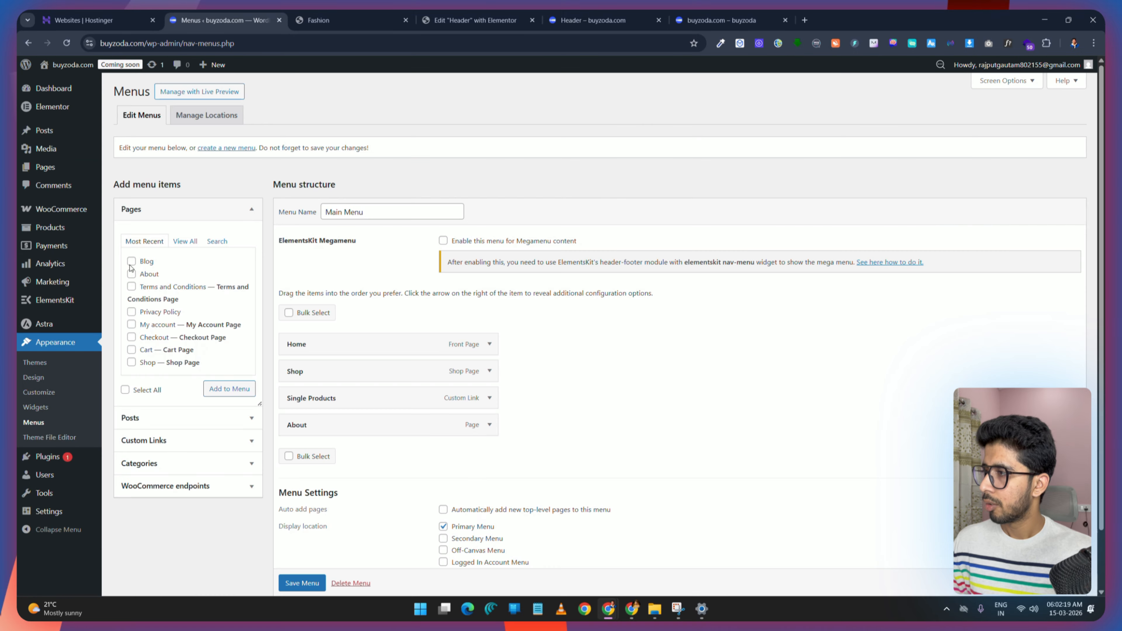
pyautogui.click(131, 261)
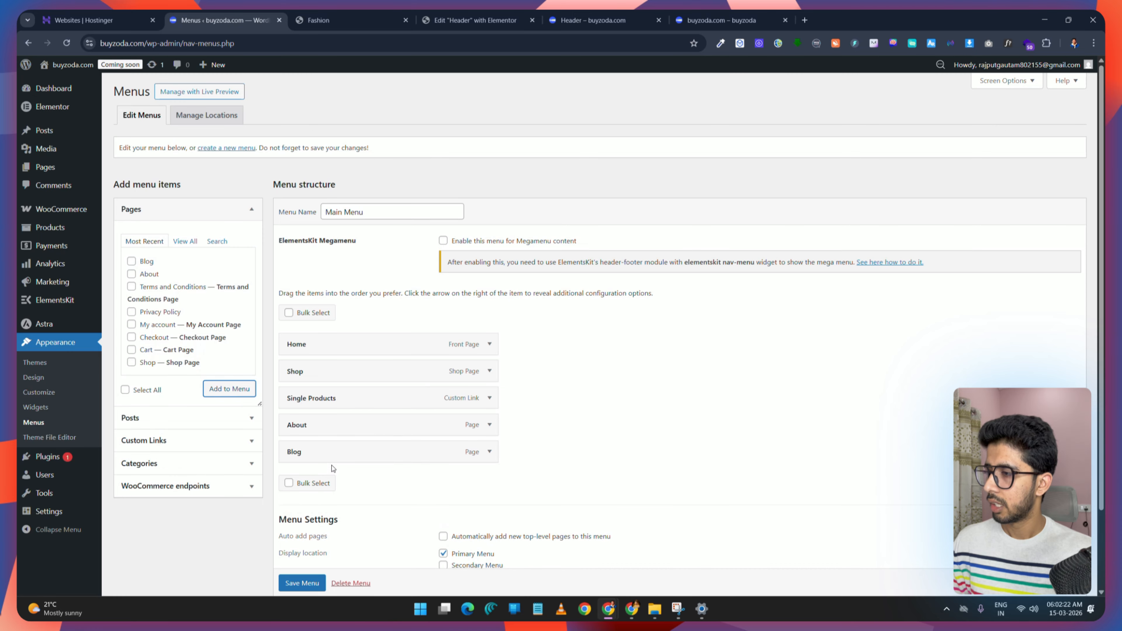
pyautogui.scroll(-2, 320, 547)
pyautogui.click(302, 537)
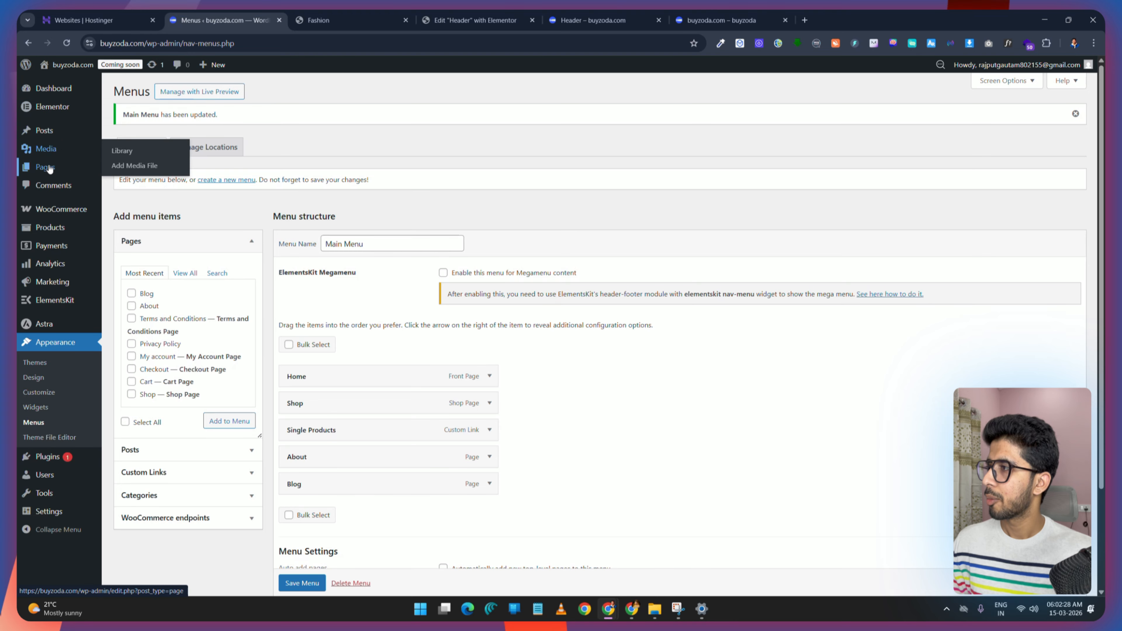
# Step: Add a new page titled Contact
pyautogui.click(48, 166)
pyautogui.click(175, 92)
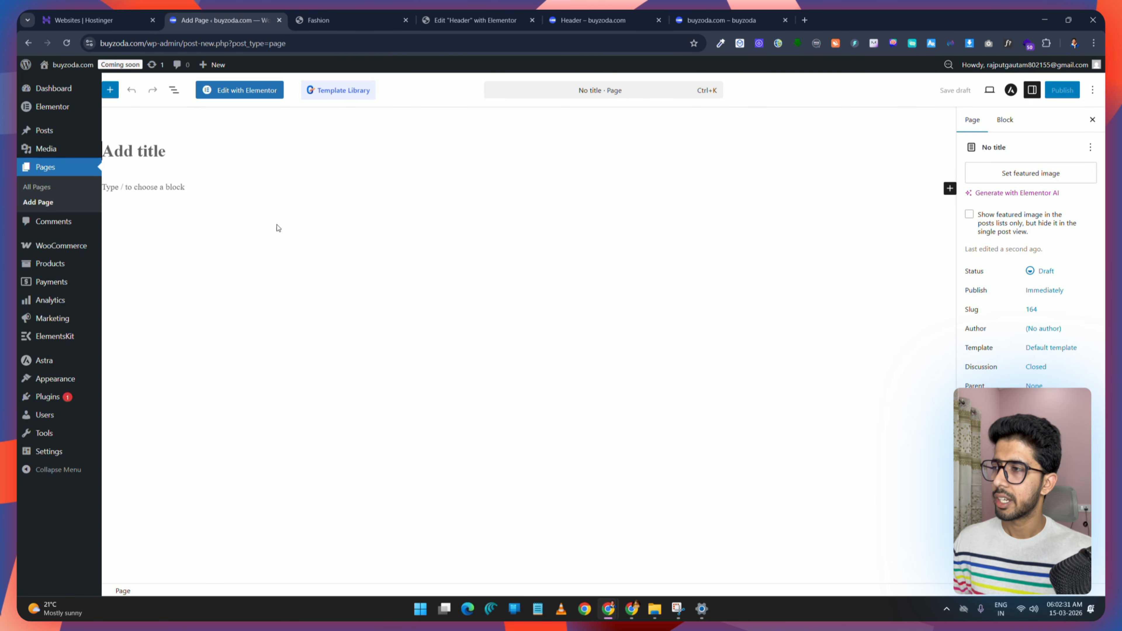
pyautogui.write('Contact')
# Step: Set the Contact page's Astra container layout to Full Width and publish the page
pyautogui.click(1011, 89)
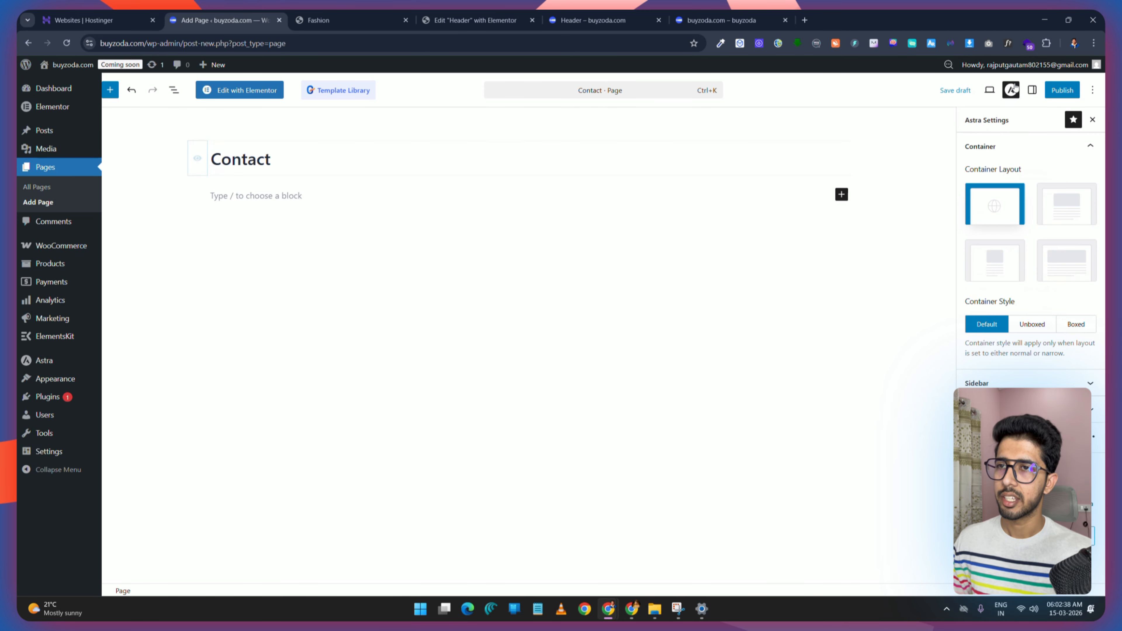
pyautogui.click(1067, 258)
pyautogui.click(1045, 173)
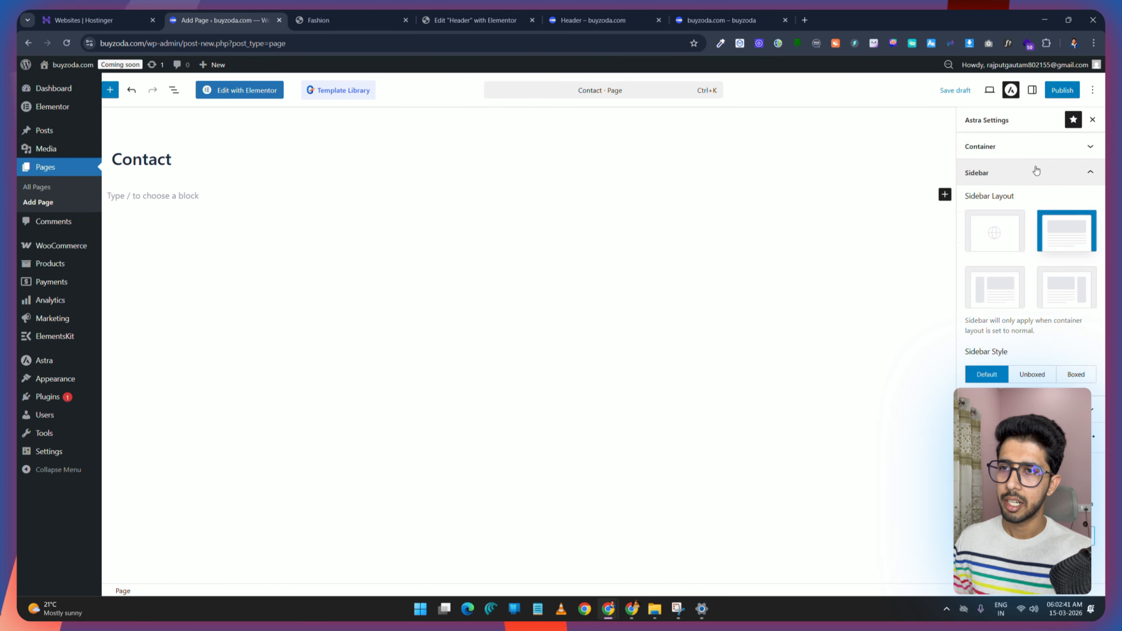
pyautogui.click(1062, 90)
pyautogui.click(1062, 88)
# Step: Add the Contact page to the Main Menu and save the menu
pyautogui.moveTo(53, 379)
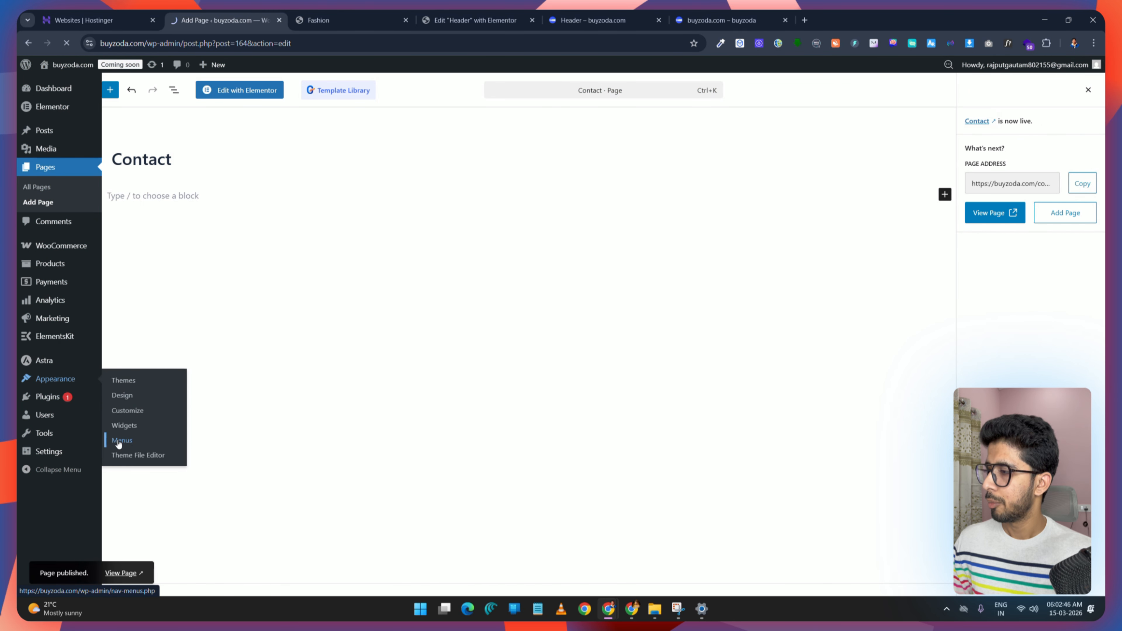
pyautogui.click(116, 441)
pyautogui.click(221, 405)
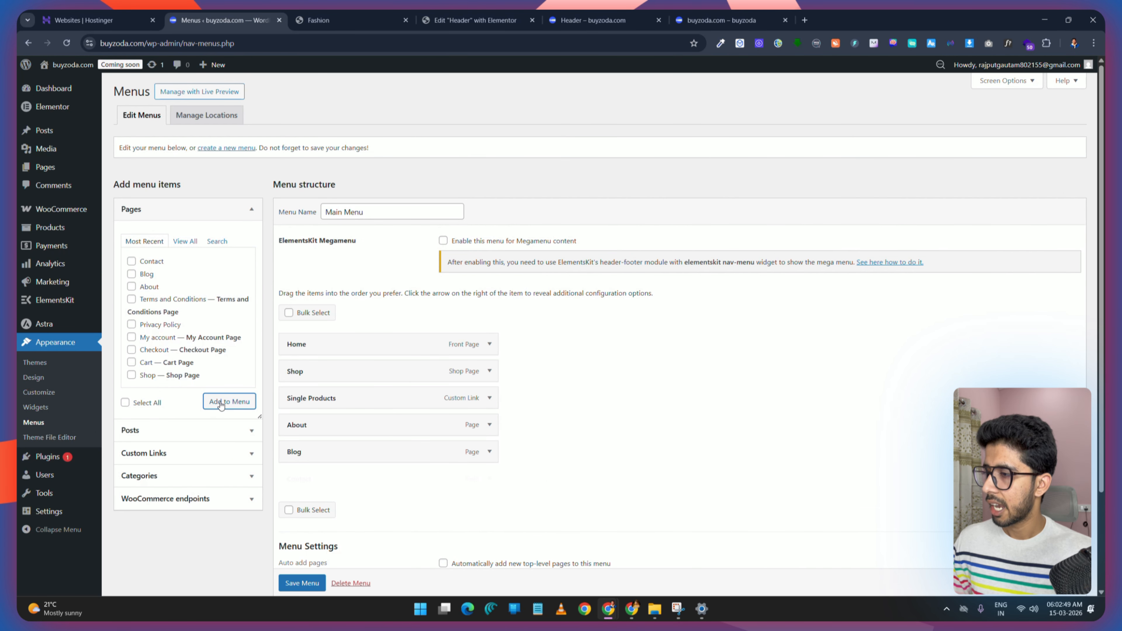
pyautogui.scroll(-3, 343, 407)
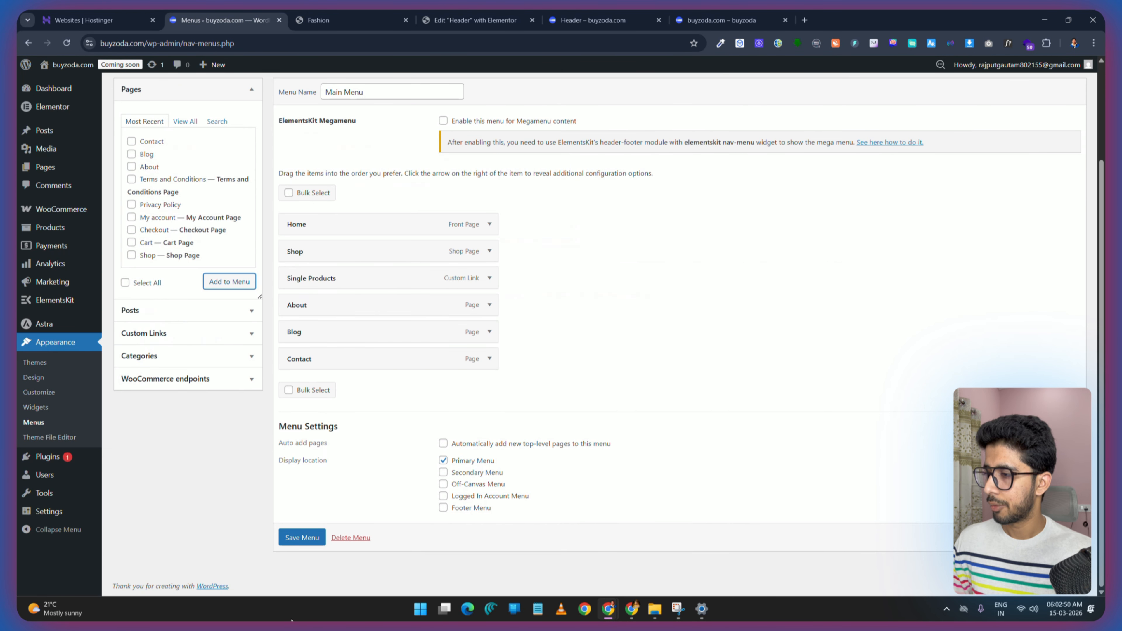
pyautogui.click(302, 537)
# Step: Compare the Main Menu with the Skyrise demo's navigation and save the menu again
pyautogui.click(375, 17)
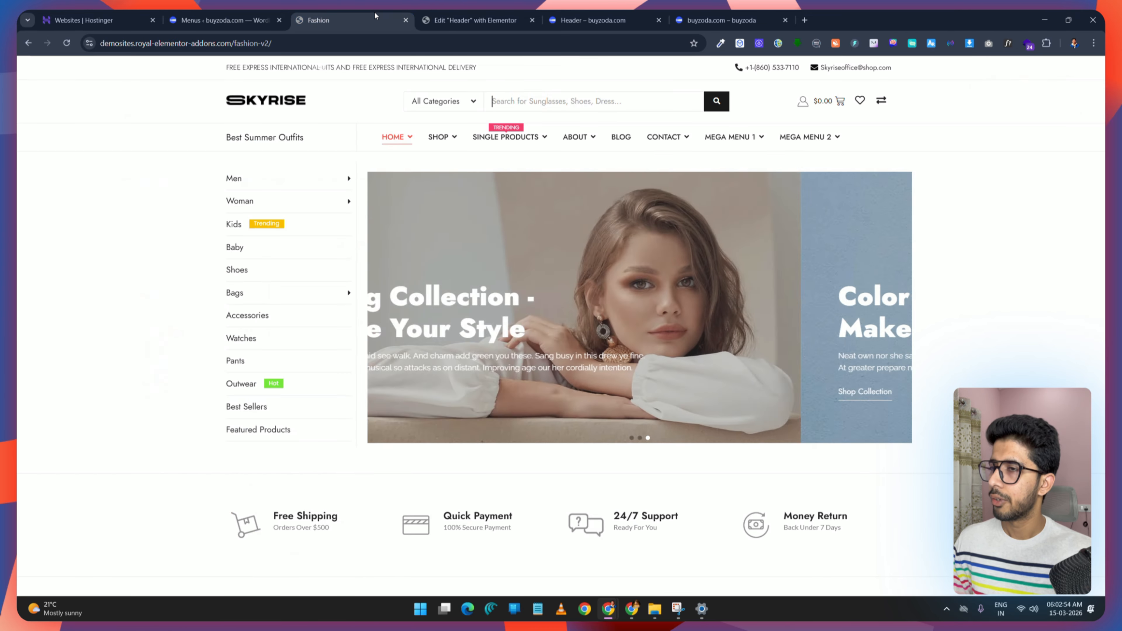
pyautogui.moveTo(789, 146)
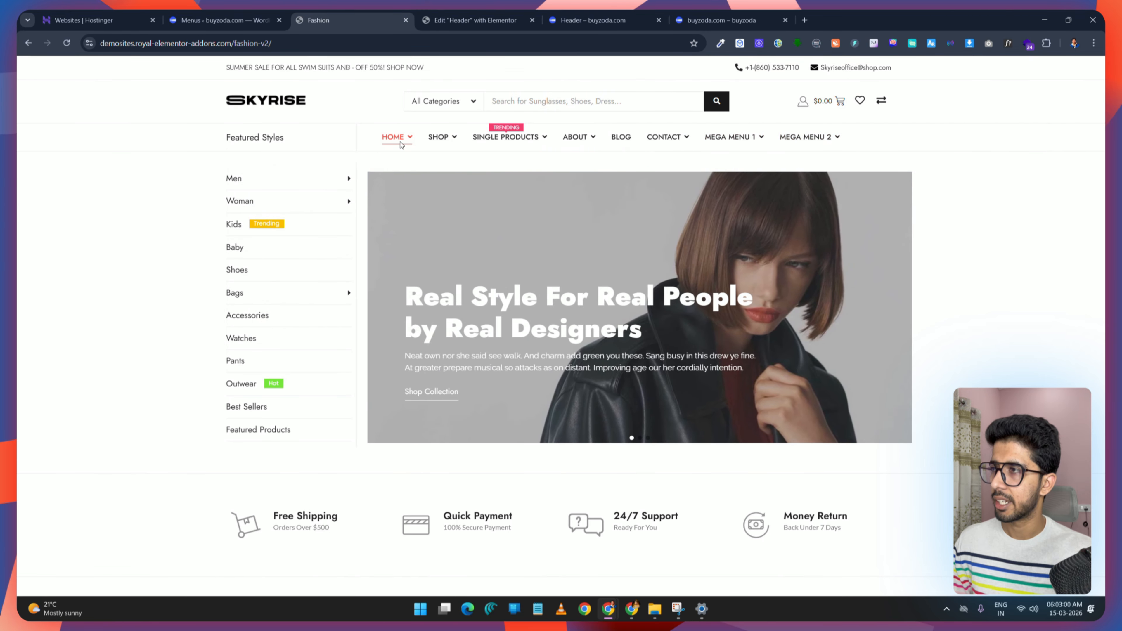
pyautogui.hotkey('ctrl', 'shift', 'Tab')
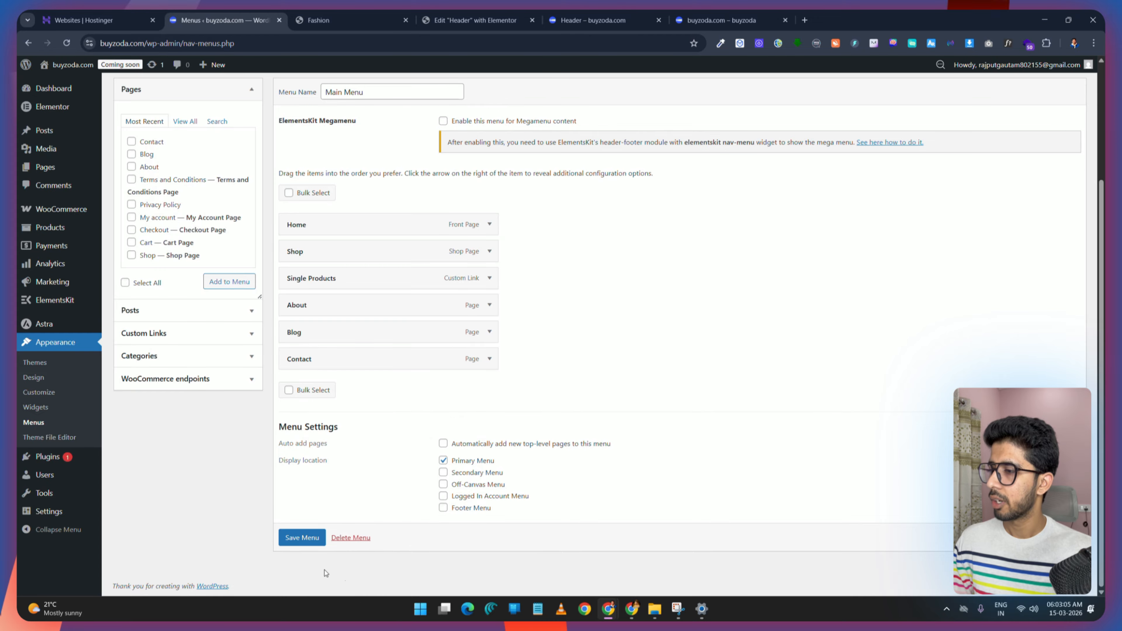
pyautogui.click(299, 537)
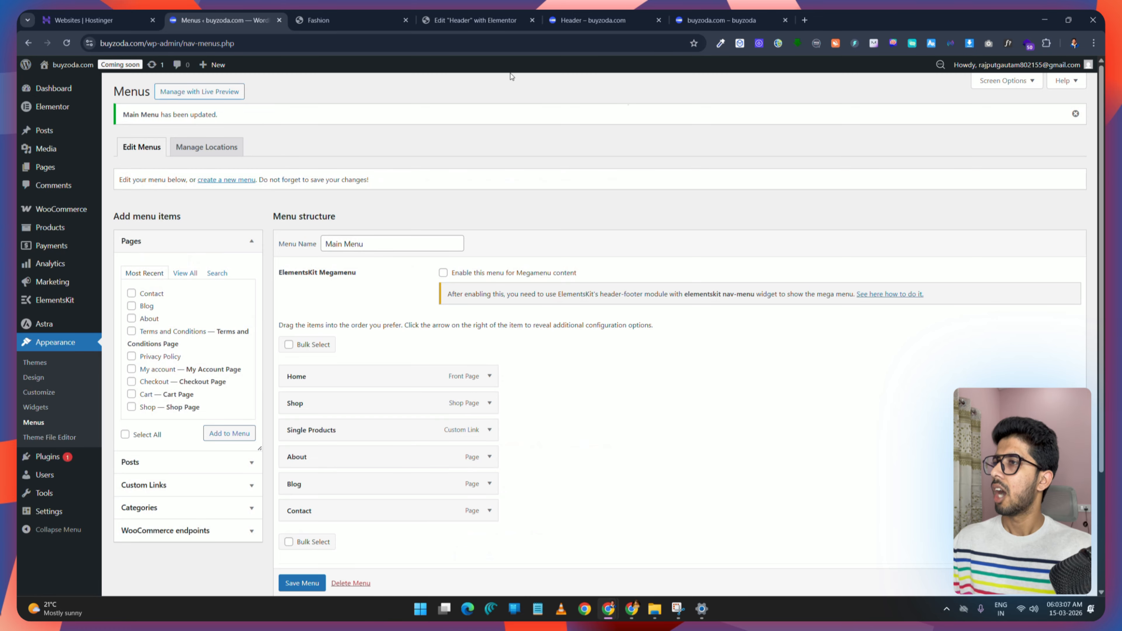
# Step: In the Elementor header editor, search the widget panel for Menu
pyautogui.click(465, 22)
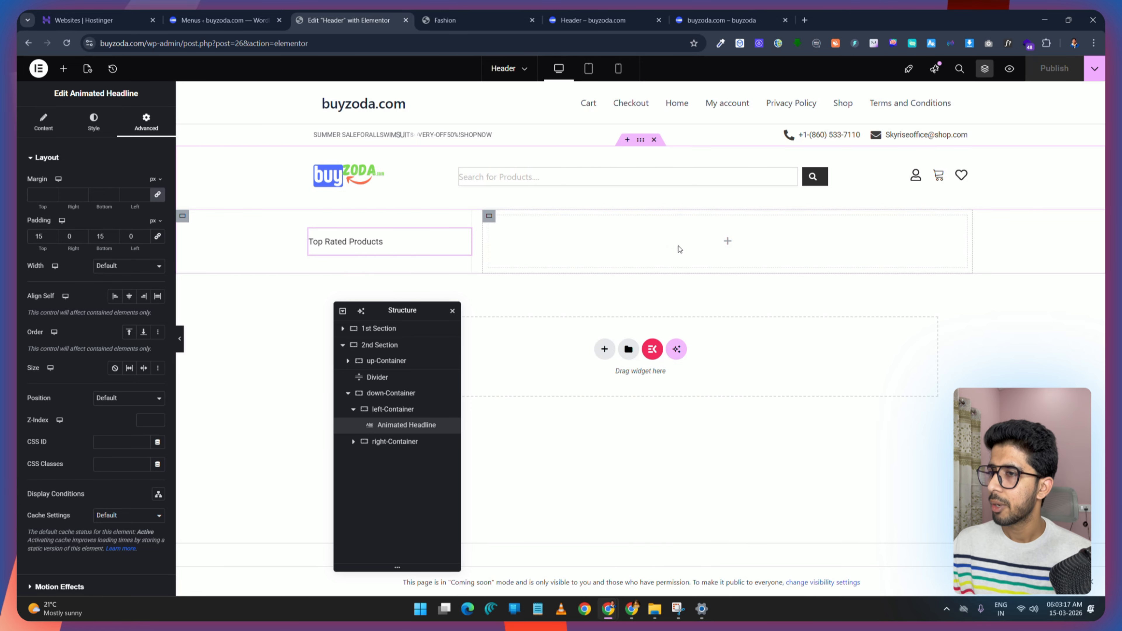
pyautogui.click(63, 69)
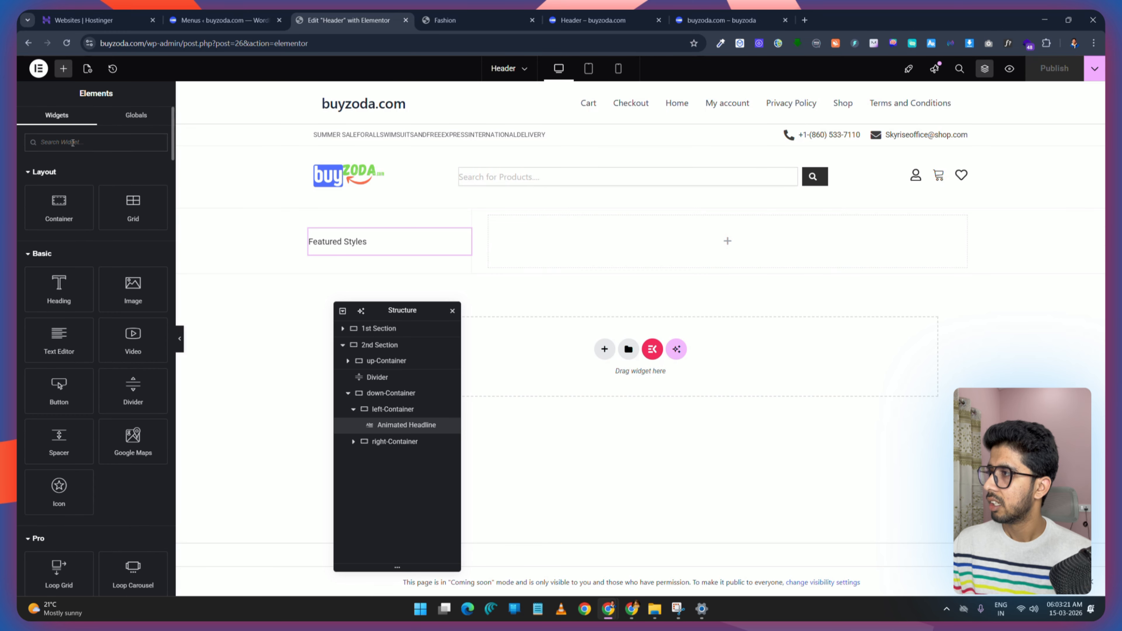
pyautogui.write('Na')
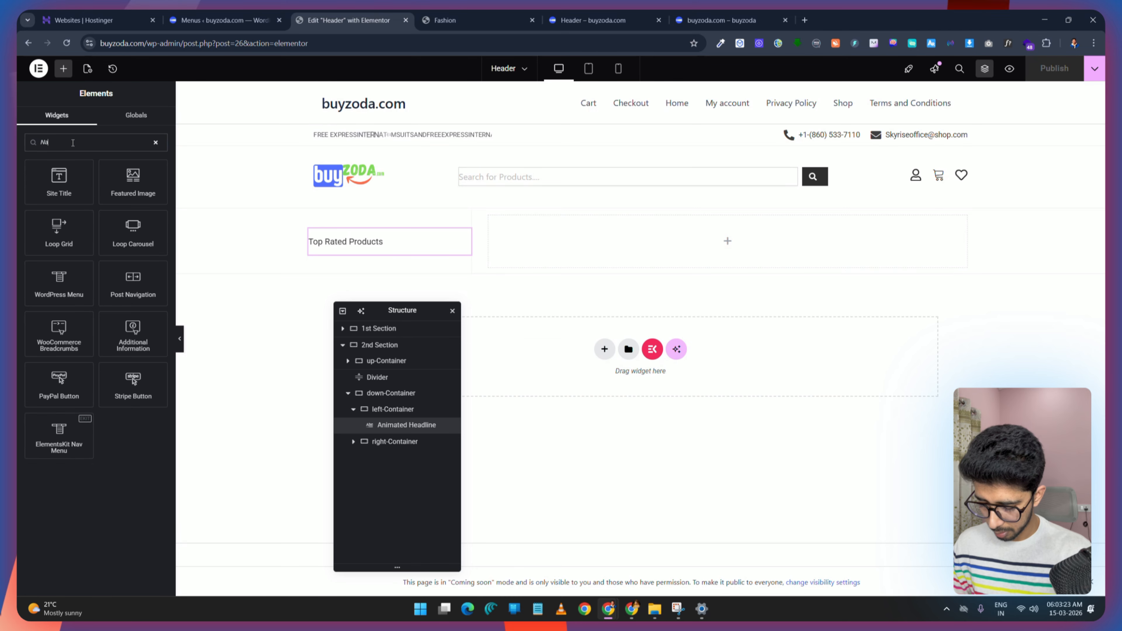
pyautogui.press('BackSpace')
pyautogui.press('BackSpace')
pyautogui.write('Menu')
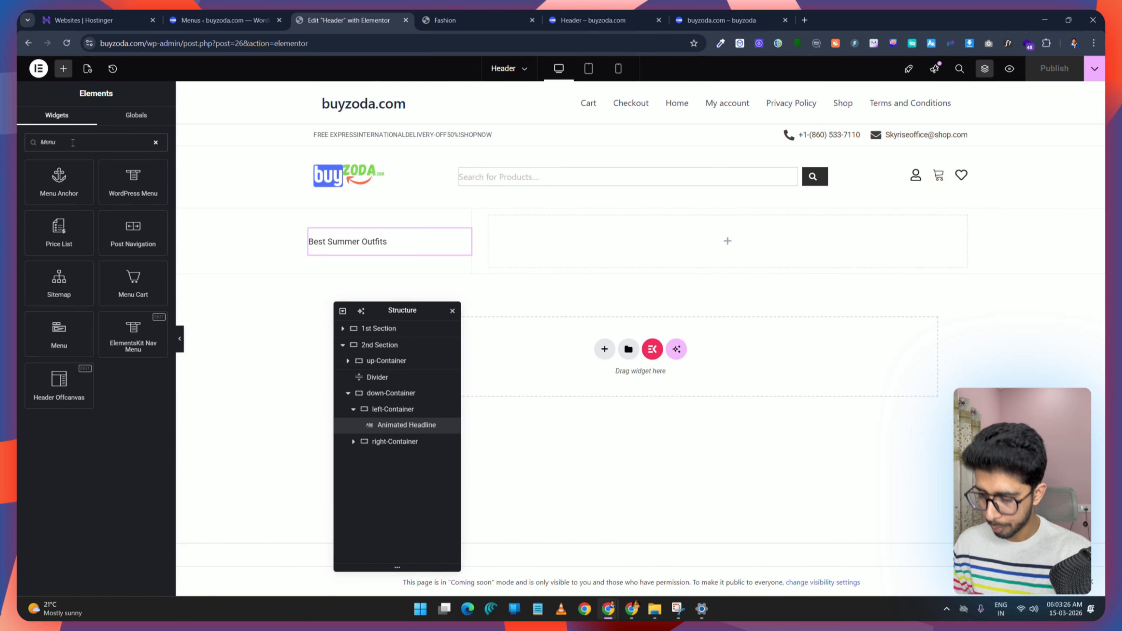
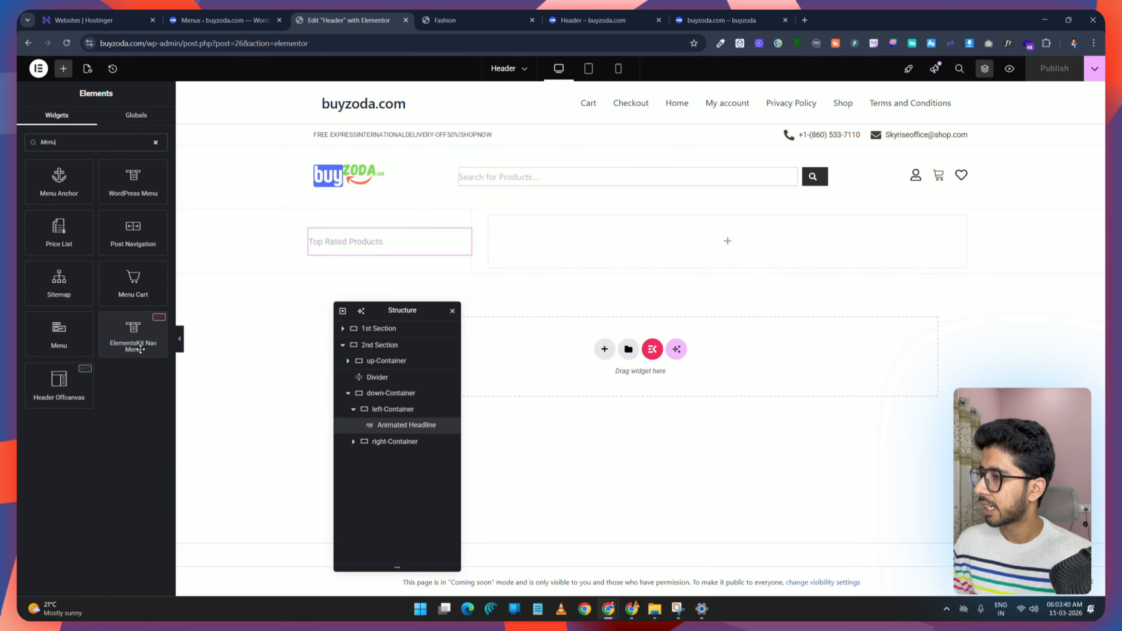
# Step: Add an ElementsKit Nav Menu widget into the header's right container
pyautogui.moveTo(133, 348); pyautogui.dragTo(660, 249)
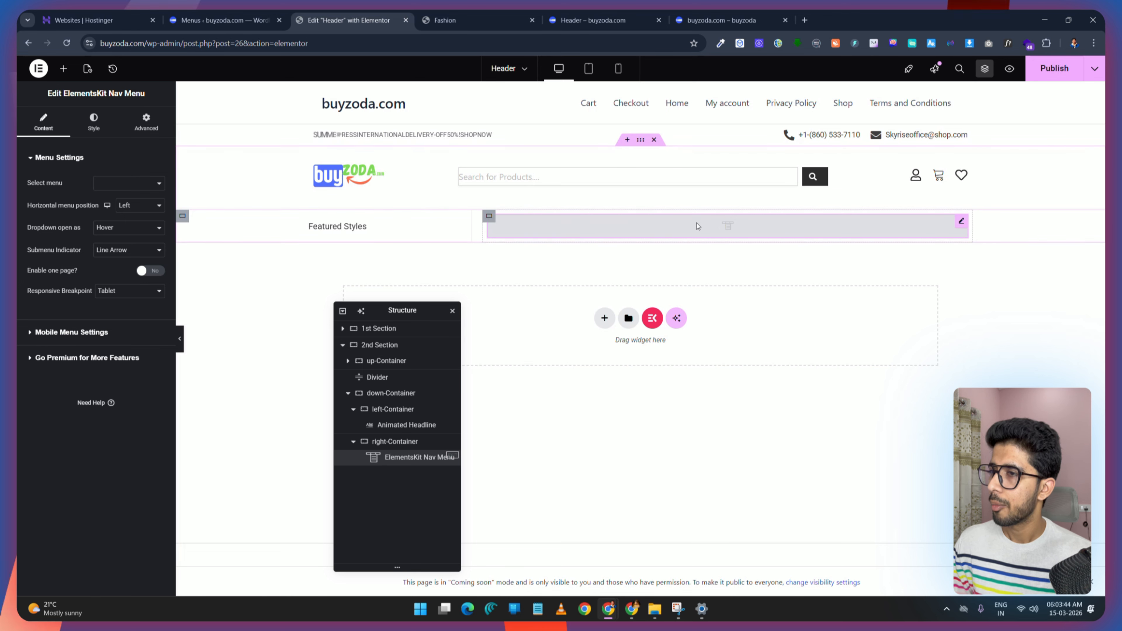
pyautogui.click(141, 185)
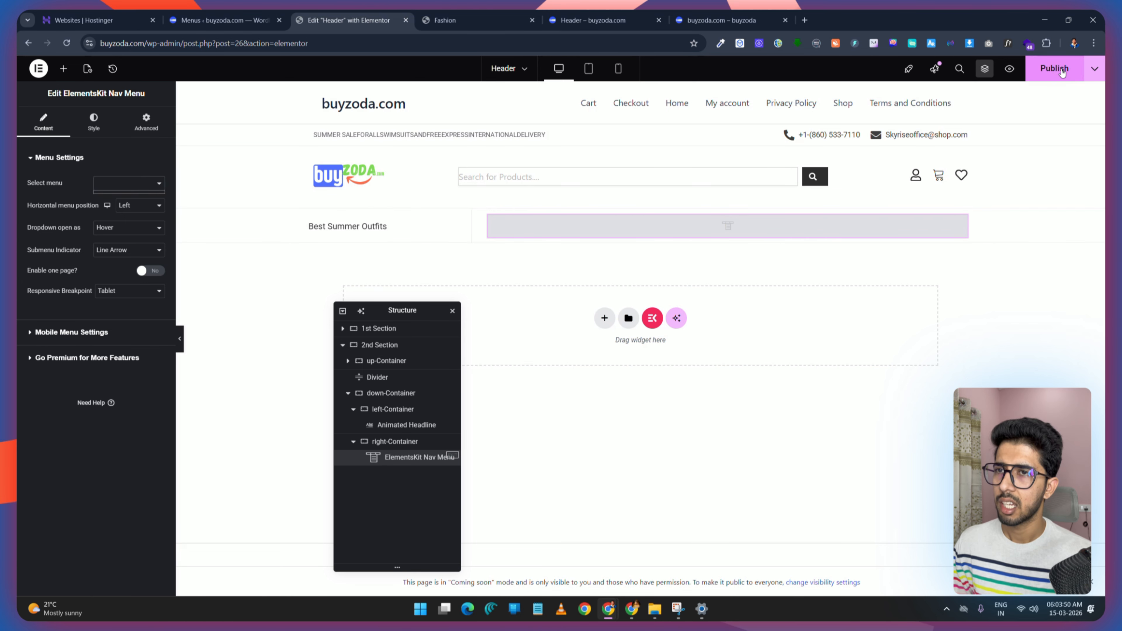
pyautogui.click(66, 46)
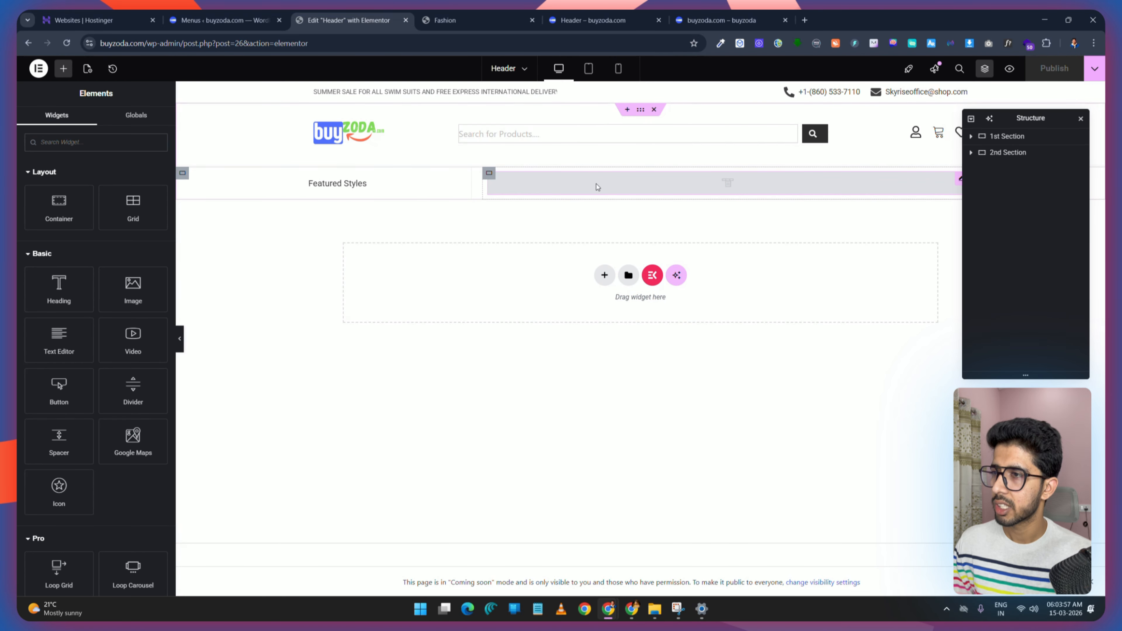
pyautogui.click(597, 187)
pyautogui.moveTo(1039, 118); pyautogui.dragTo(293, 305)
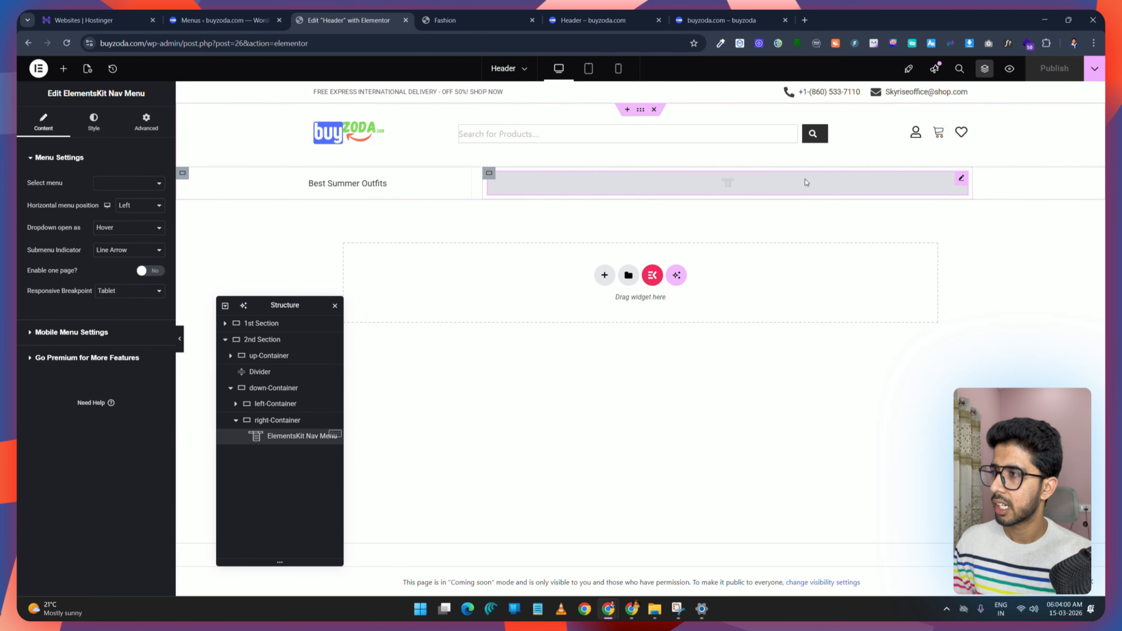
# Step: Assign Main Menu to the nav menu widget and publish the header
pyautogui.click(114, 183)
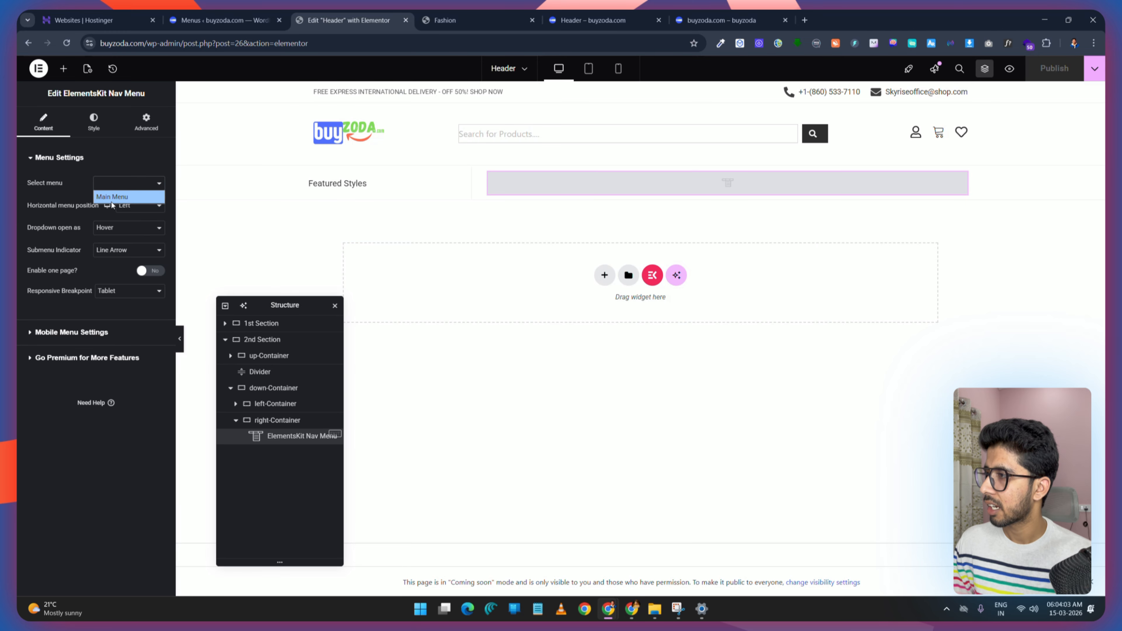
pyautogui.click(119, 197)
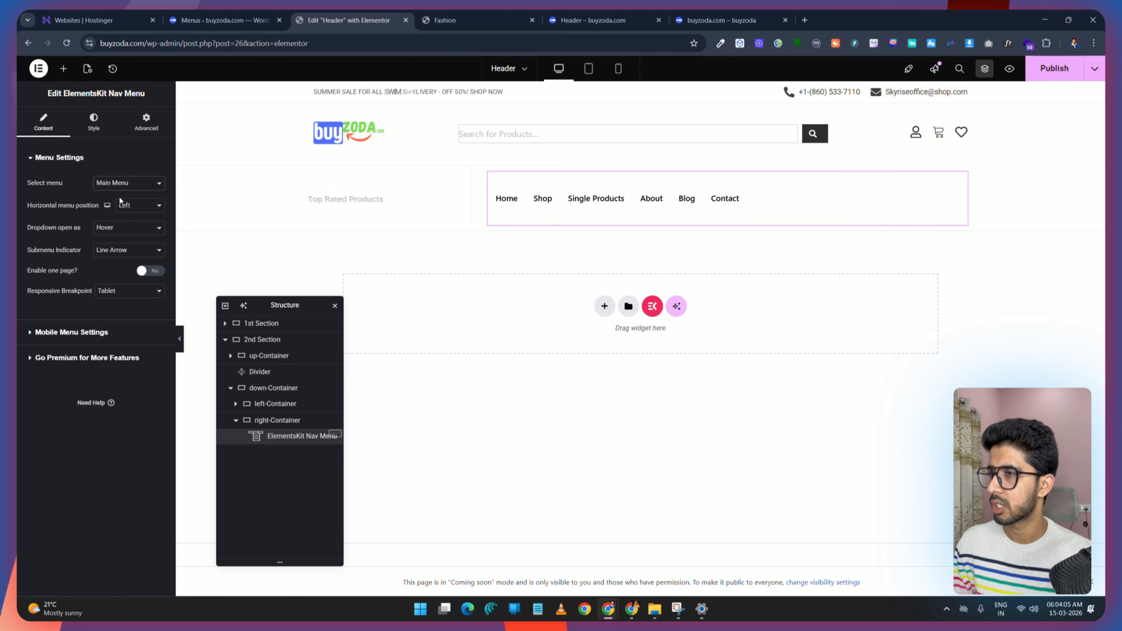
pyautogui.click(1053, 70)
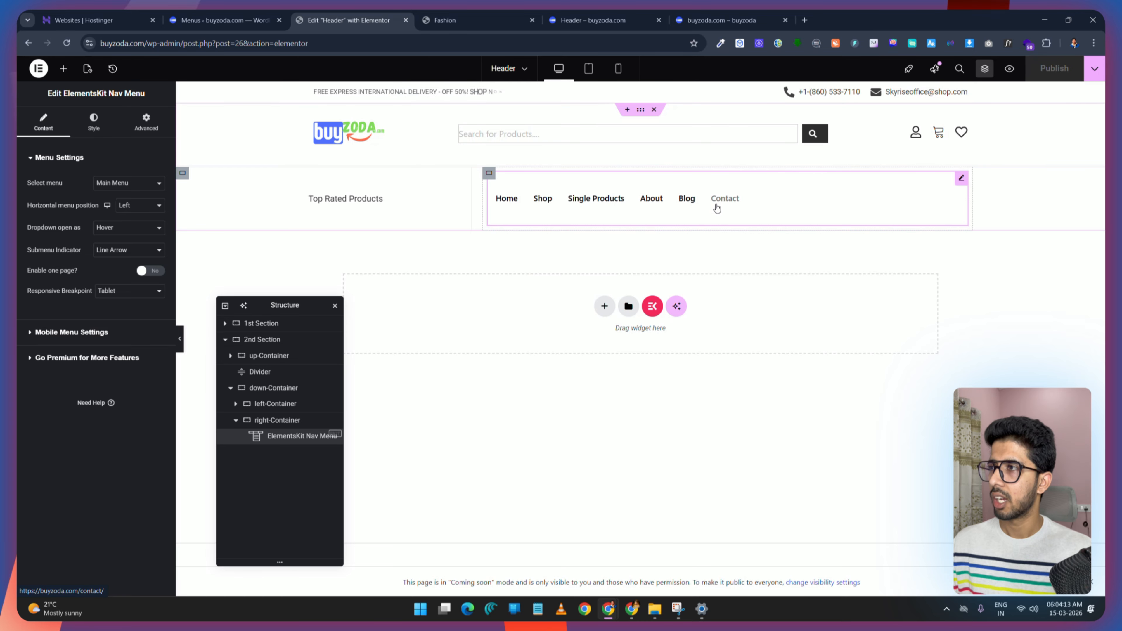
# Step: Compare the header's navigation with the demo site's menu
pyautogui.click(220, 20)
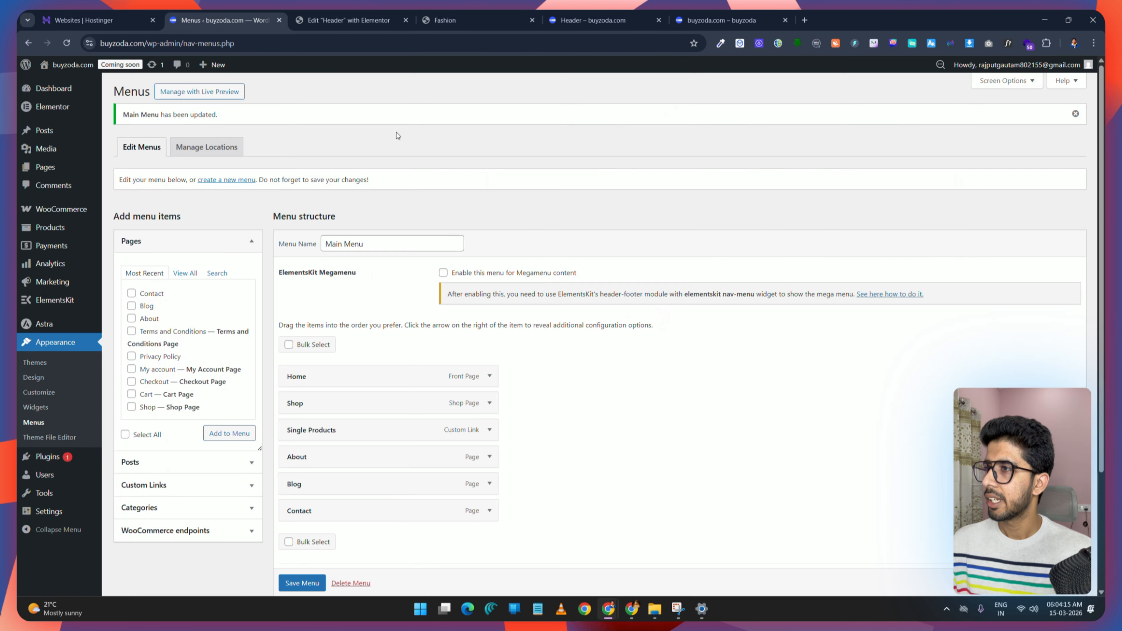
pyautogui.hotkey('ctrl', 'Tab')
pyautogui.hotkey('ctrl', 'Tab')
pyautogui.moveTo(551, 145)
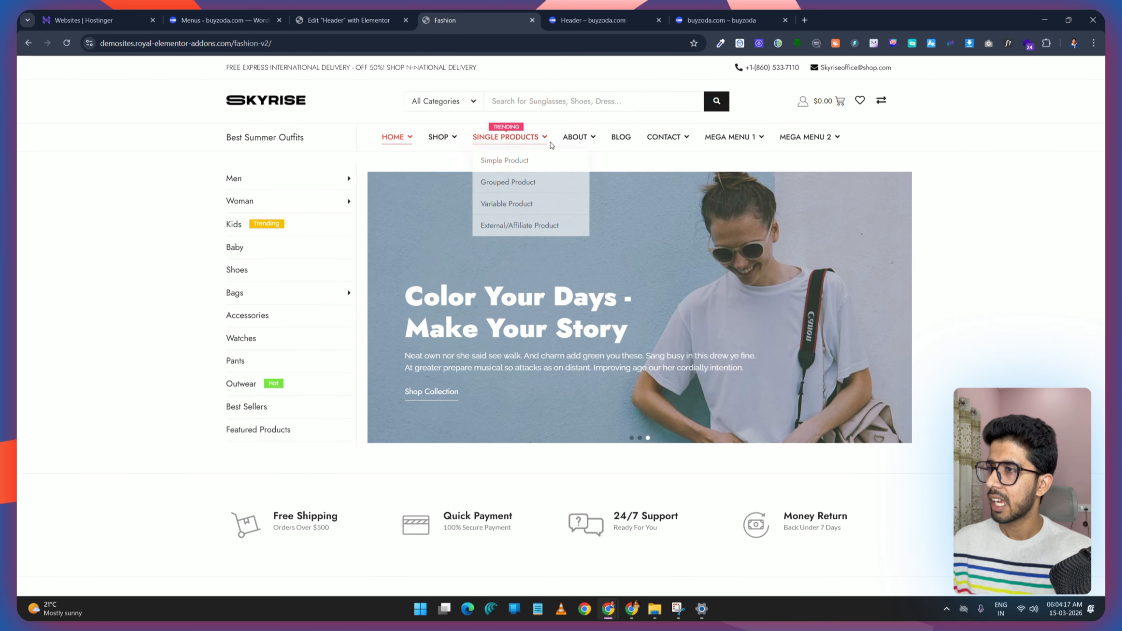
pyautogui.hotkey('ctrl', 'shift', 'Tab')
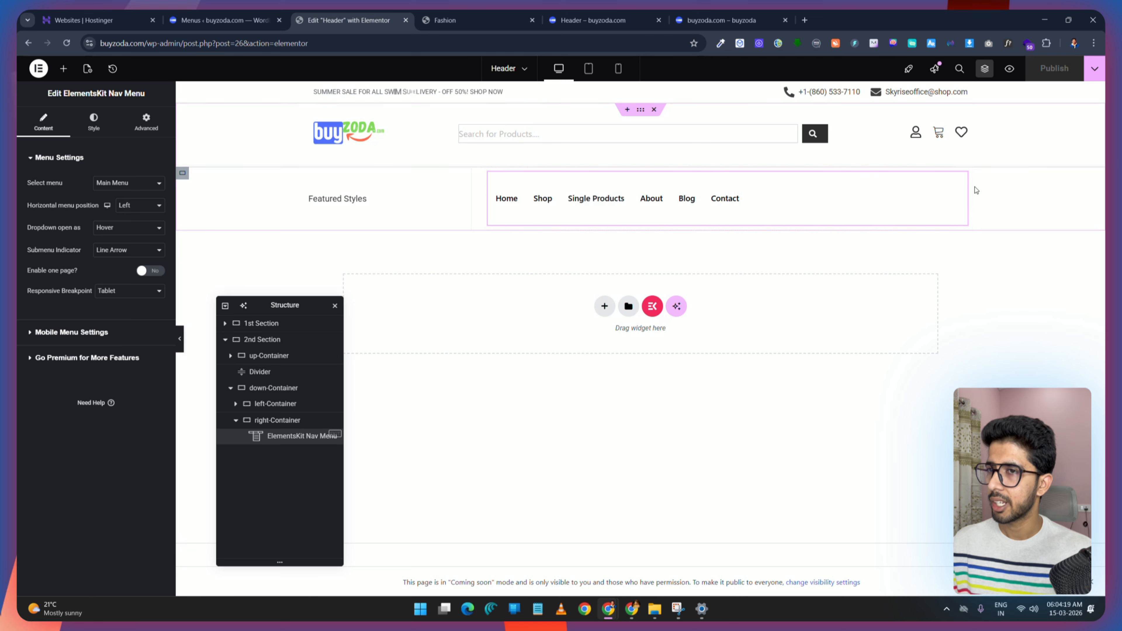
# Step: Set the nav menu items' typography transform to Uppercase
pyautogui.click(93, 122)
pyautogui.click(99, 157)
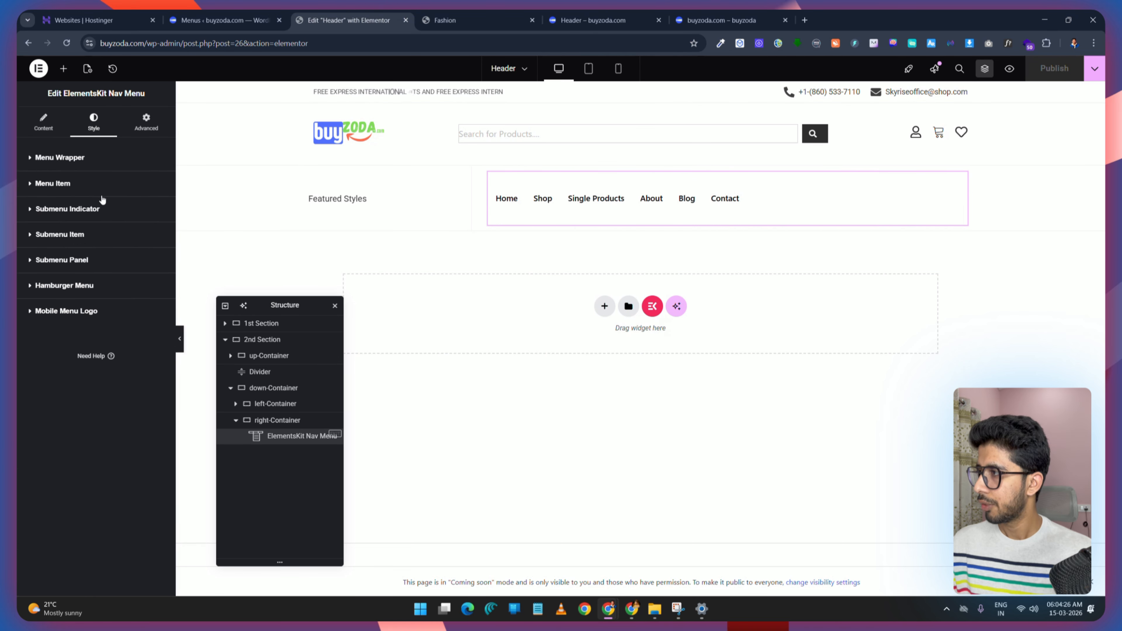
pyautogui.click(49, 183)
pyautogui.click(156, 209)
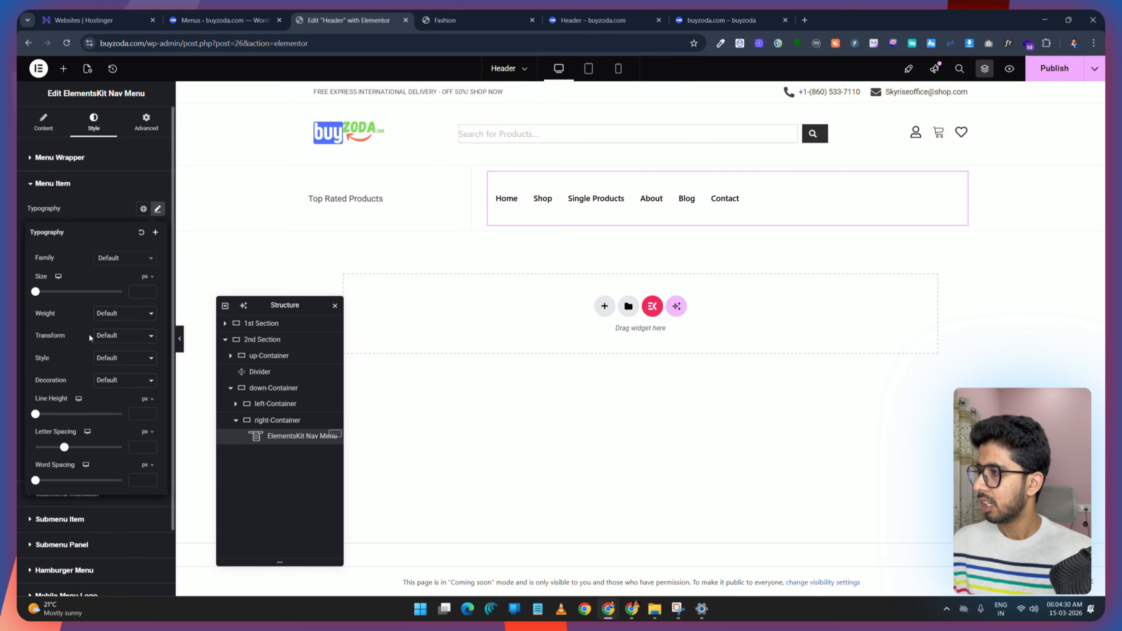
pyautogui.click(118, 336)
pyautogui.click(124, 363)
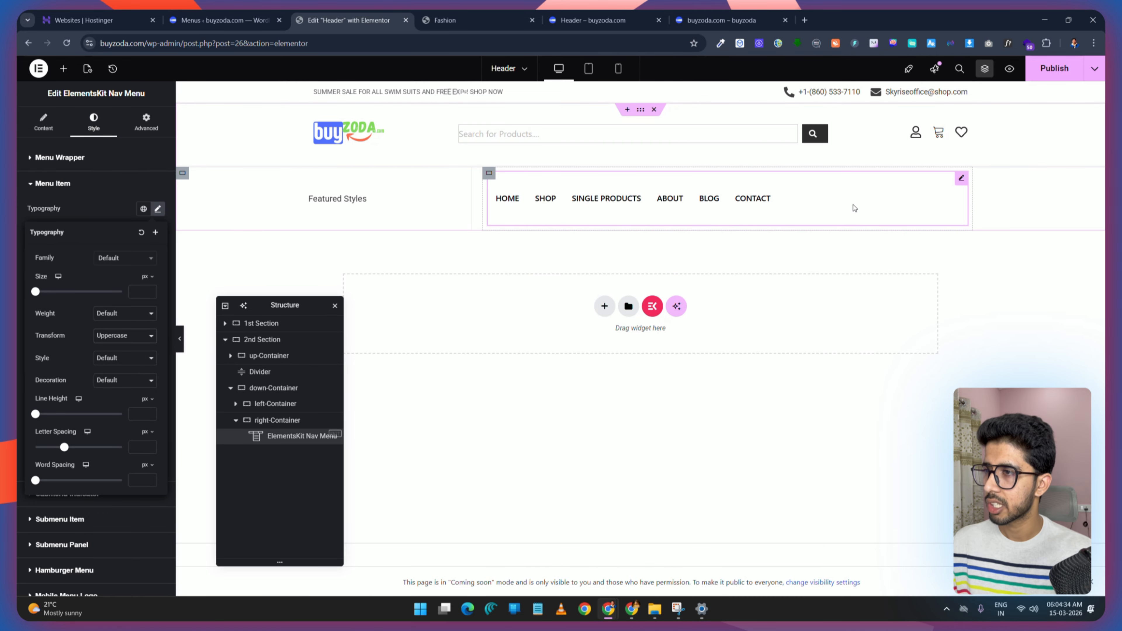
# Step: Identify the demo menu's font and set the menu items' font family to Jost, then publish
pyautogui.click(207, 18)
pyautogui.click(430, 11)
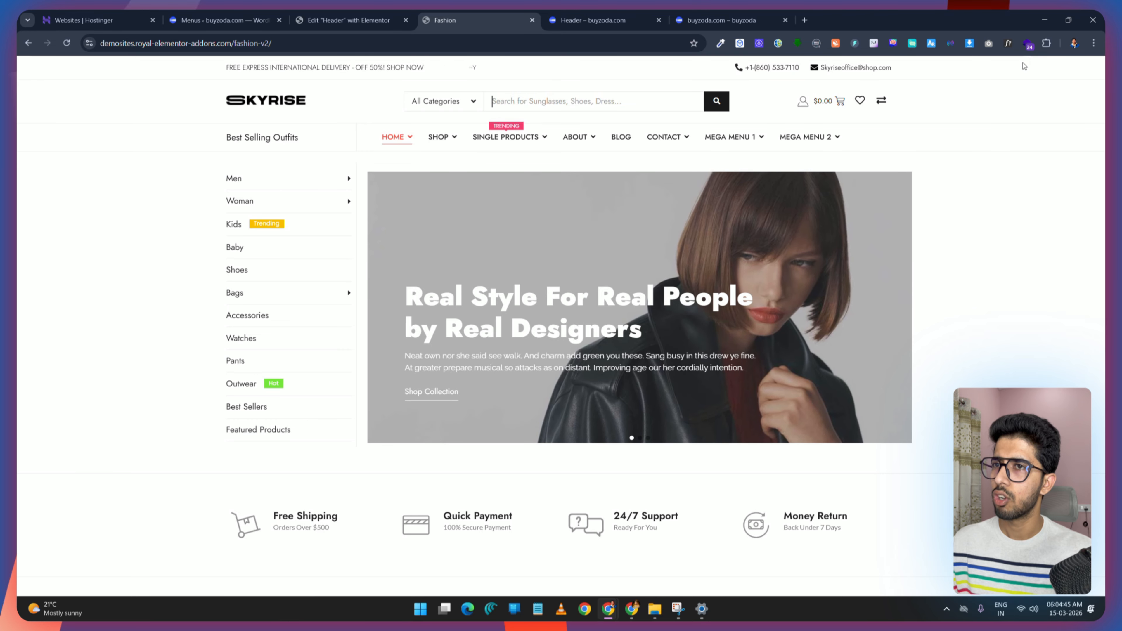
pyautogui.click(1008, 43)
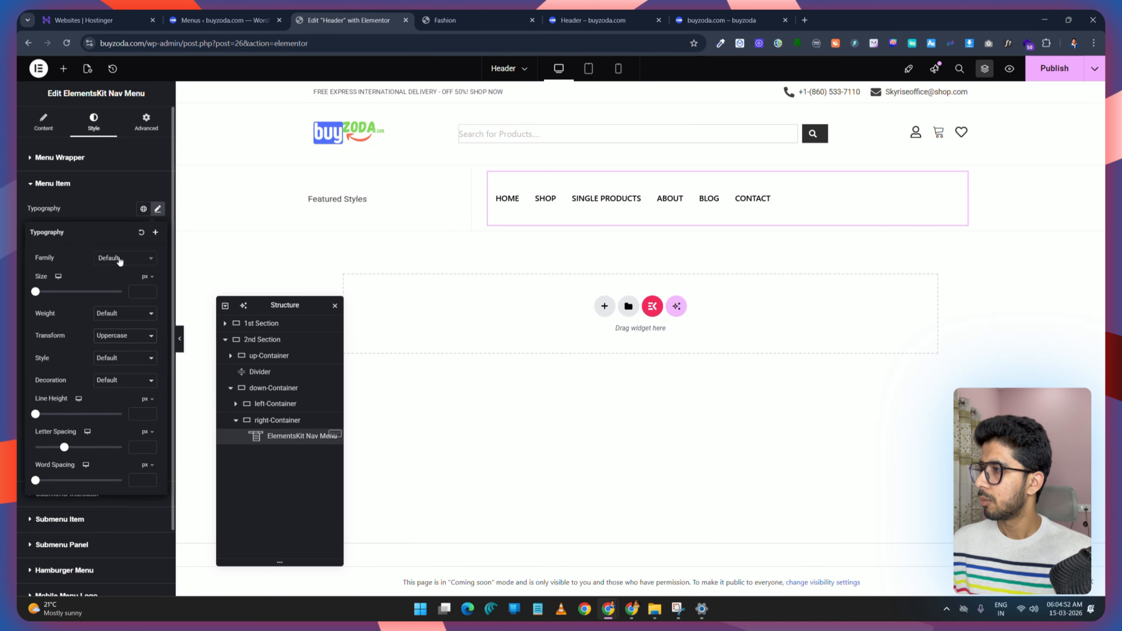
pyautogui.click(120, 260)
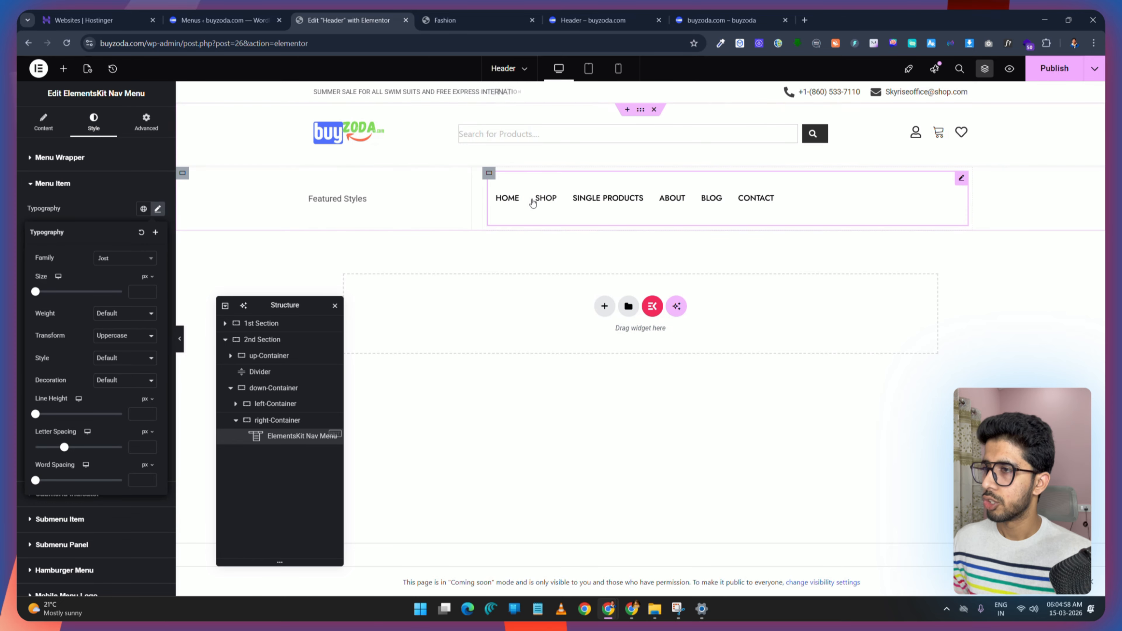
pyautogui.click(1049, 69)
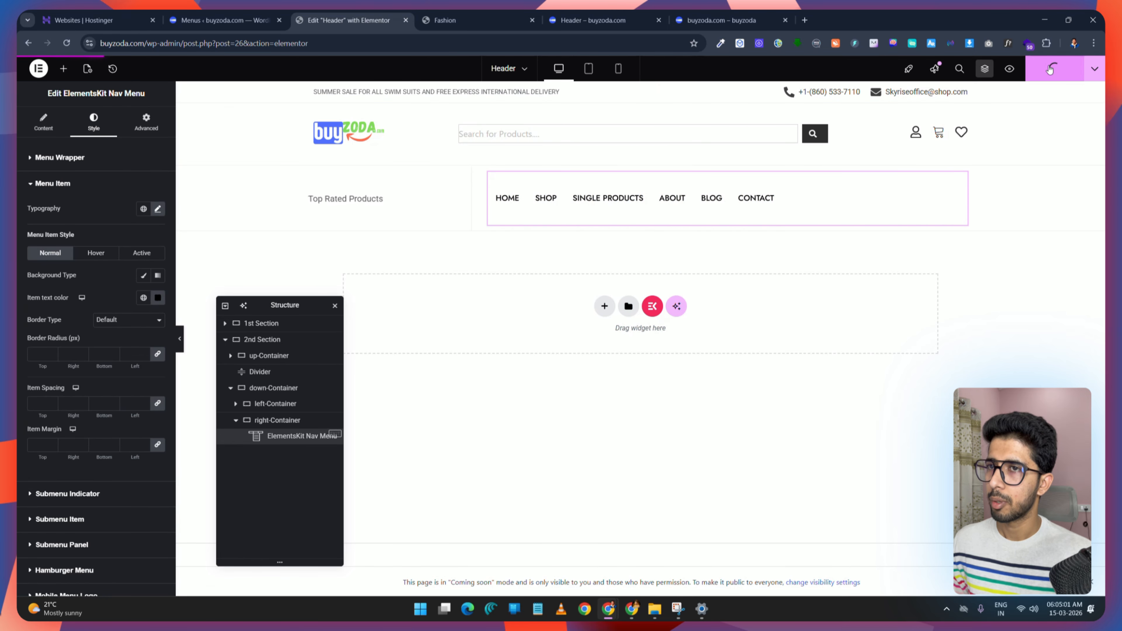
# Step: Set the menu items' font size to 17 px, compare against the demo, and publish
pyautogui.click(158, 209)
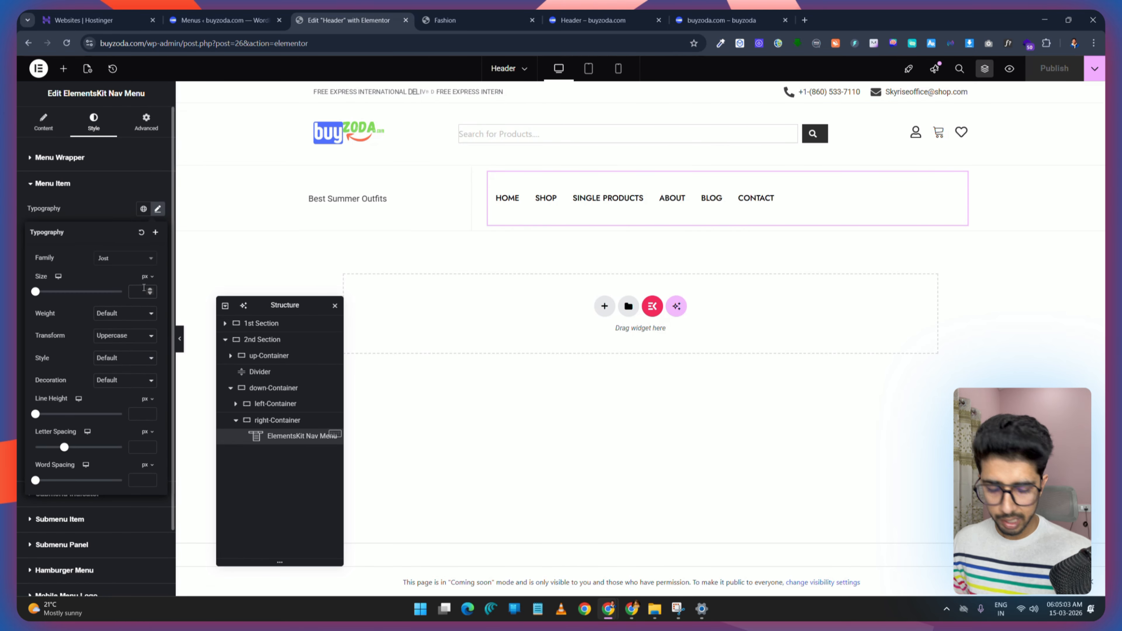
pyautogui.click(143, 288)
pyautogui.write('18')
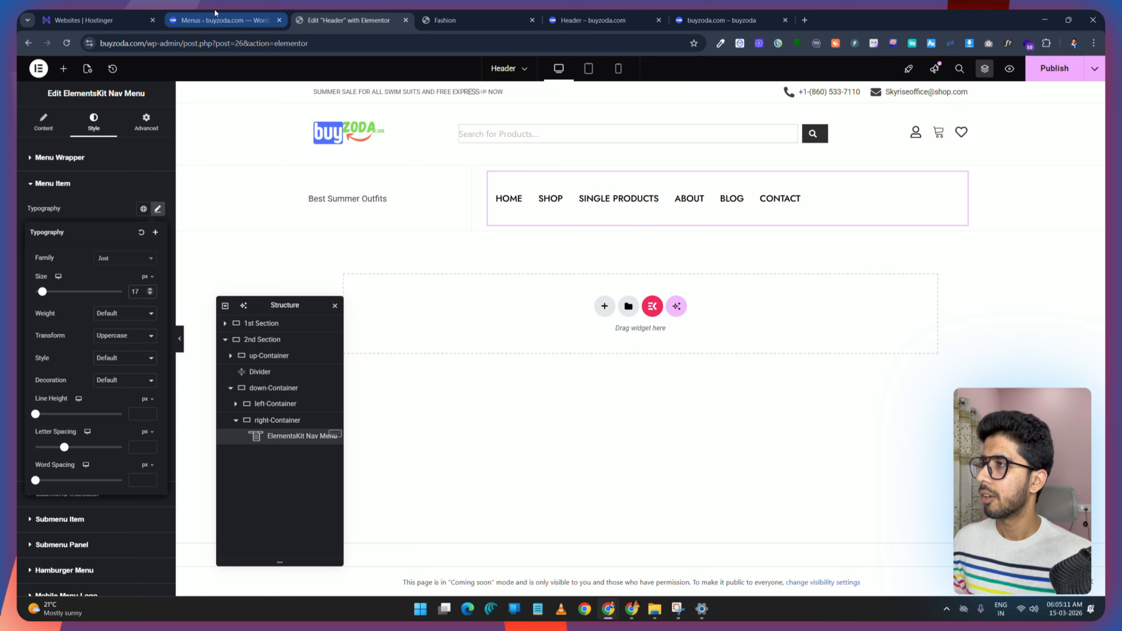
pyautogui.click(213, 18)
pyautogui.click(450, 18)
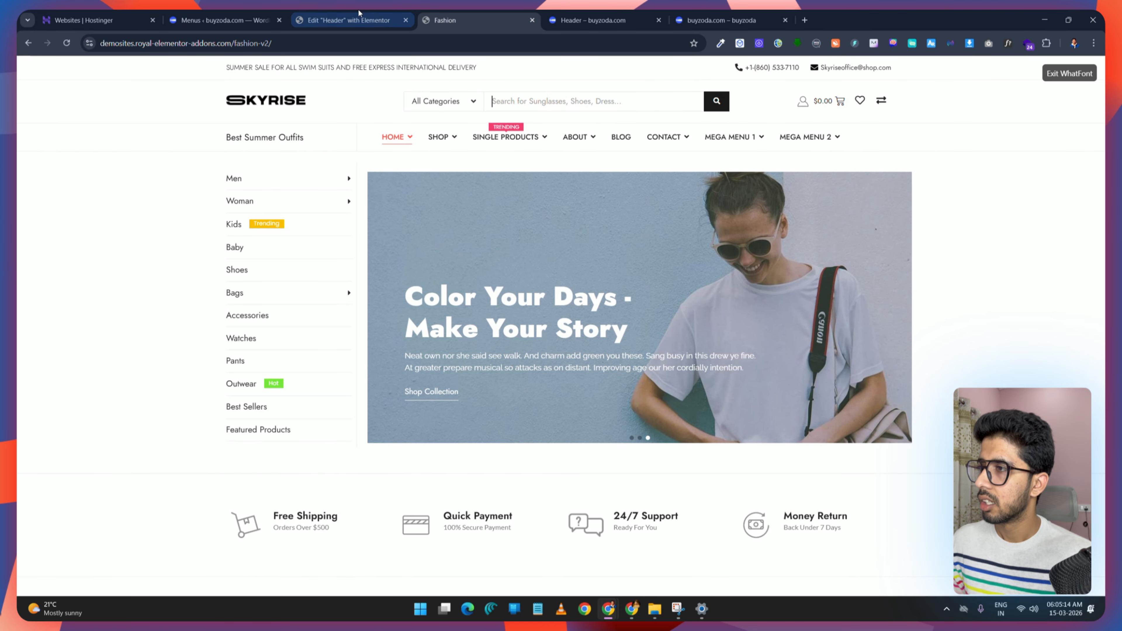
pyautogui.click(348, 20)
pyautogui.click(1063, 72)
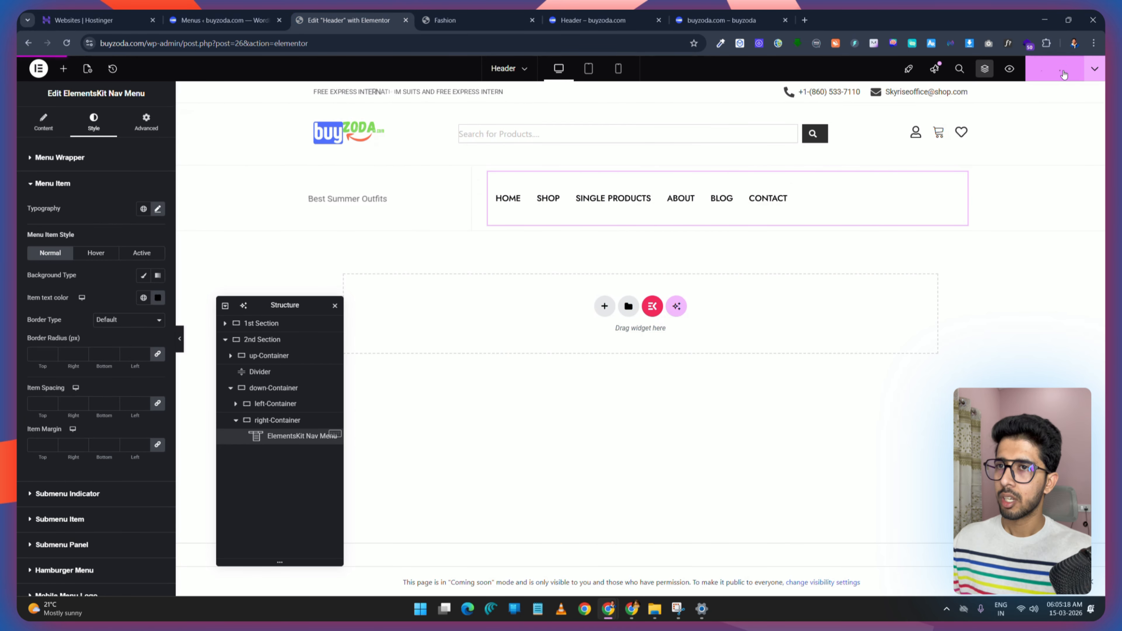
# Step: Examine the demo's Home dropdown items and the current Main Menu structure
pyautogui.click(485, 18)
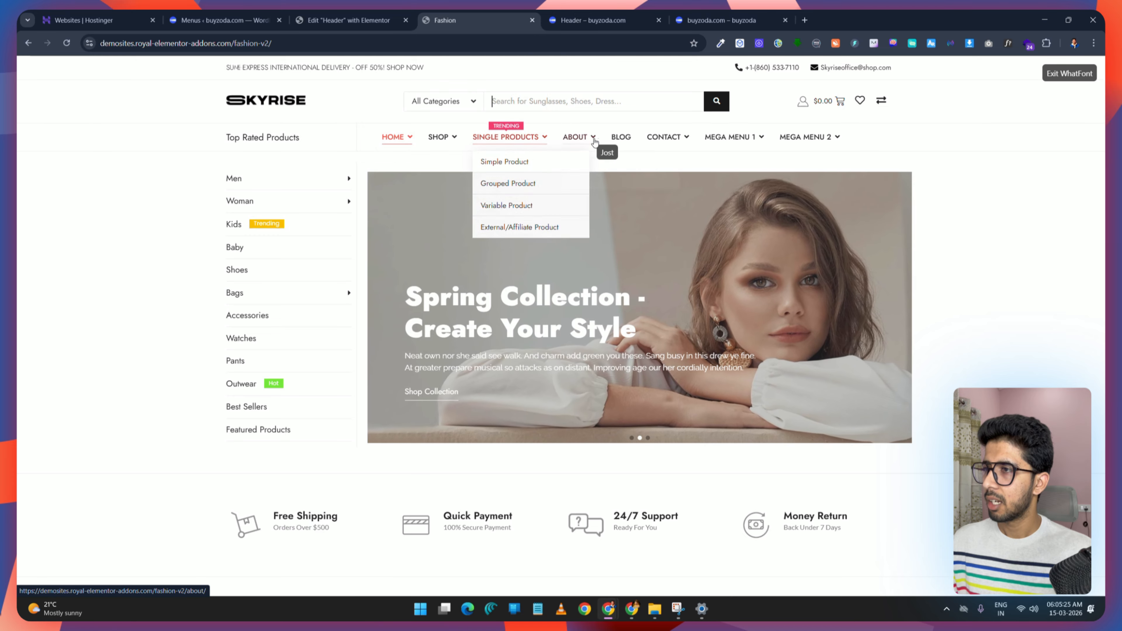
pyautogui.moveTo(590, 140)
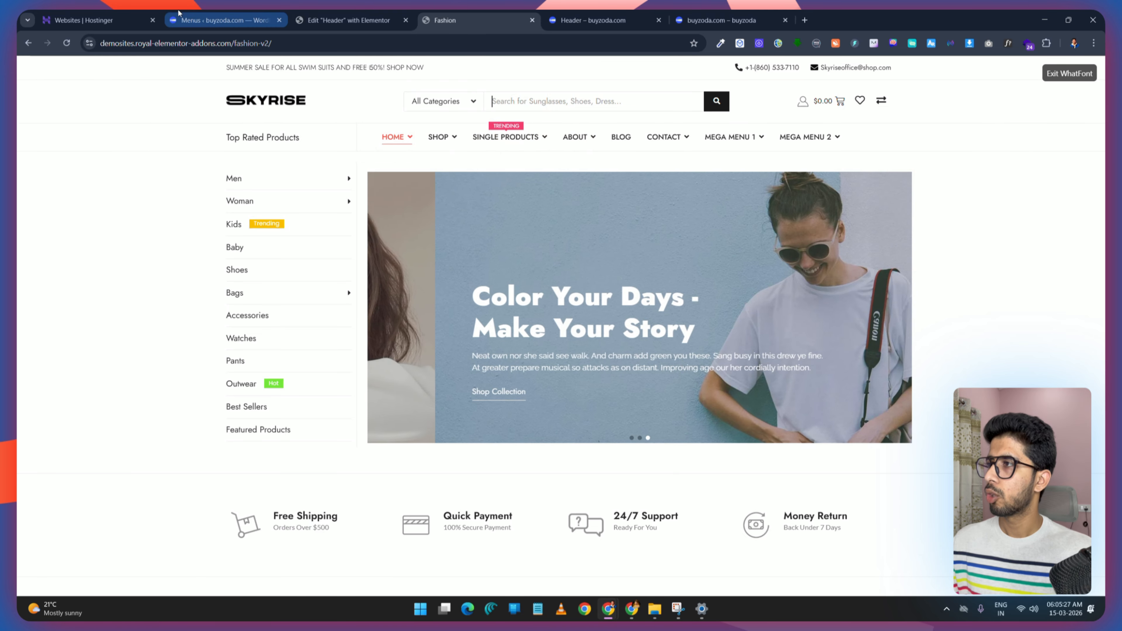
pyautogui.click(219, 20)
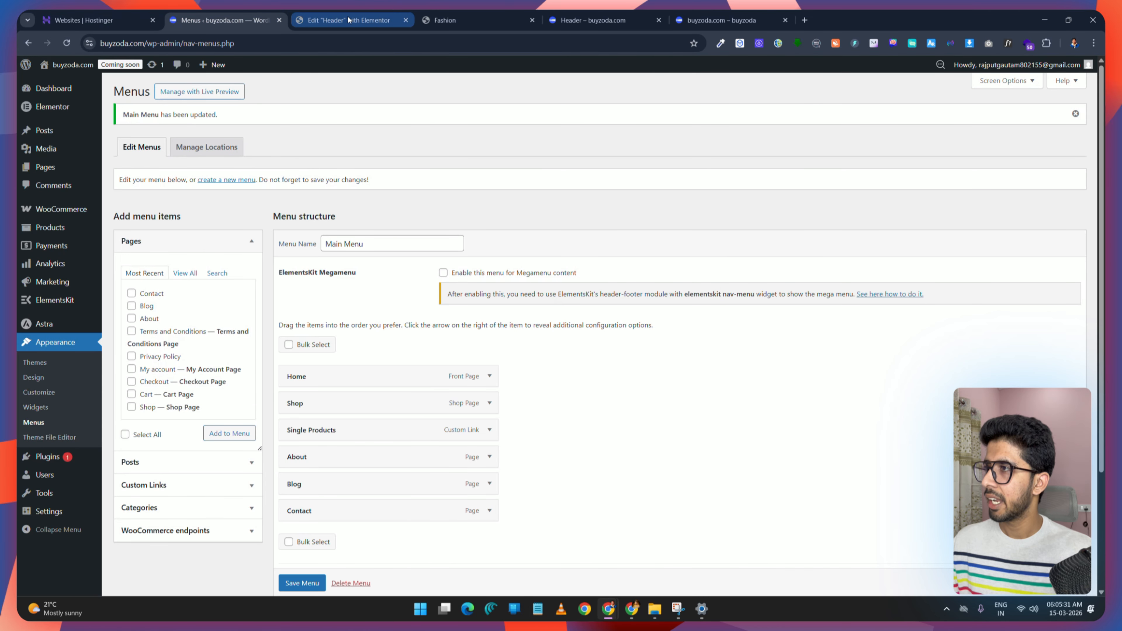
pyautogui.click(322, 20)
pyautogui.click(250, 21)
pyautogui.click(322, 20)
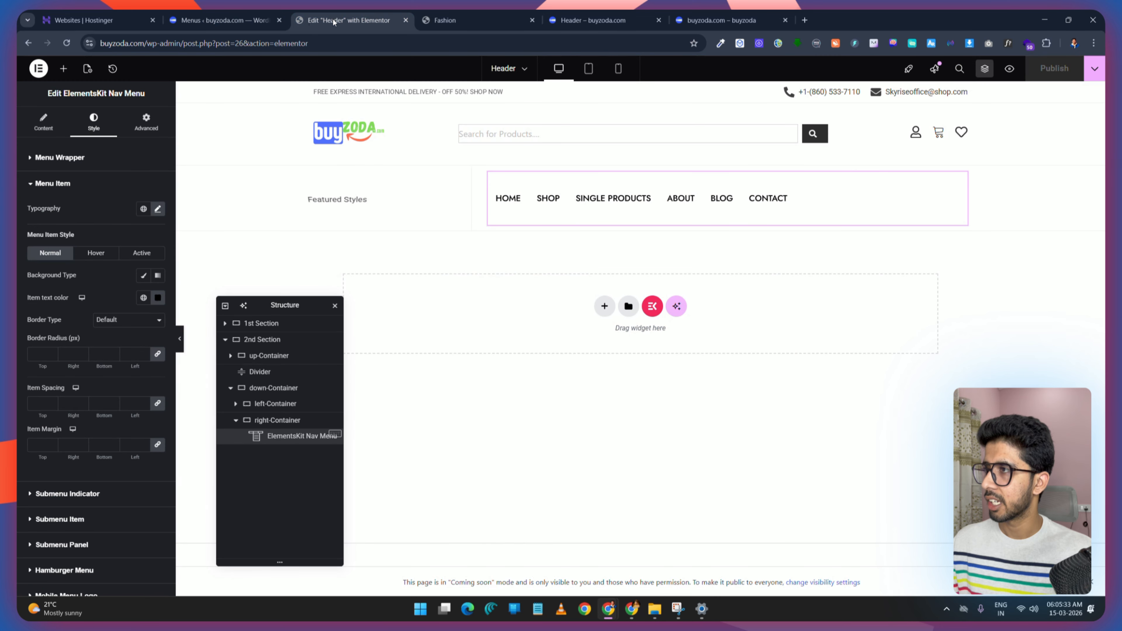
pyautogui.click(250, 21)
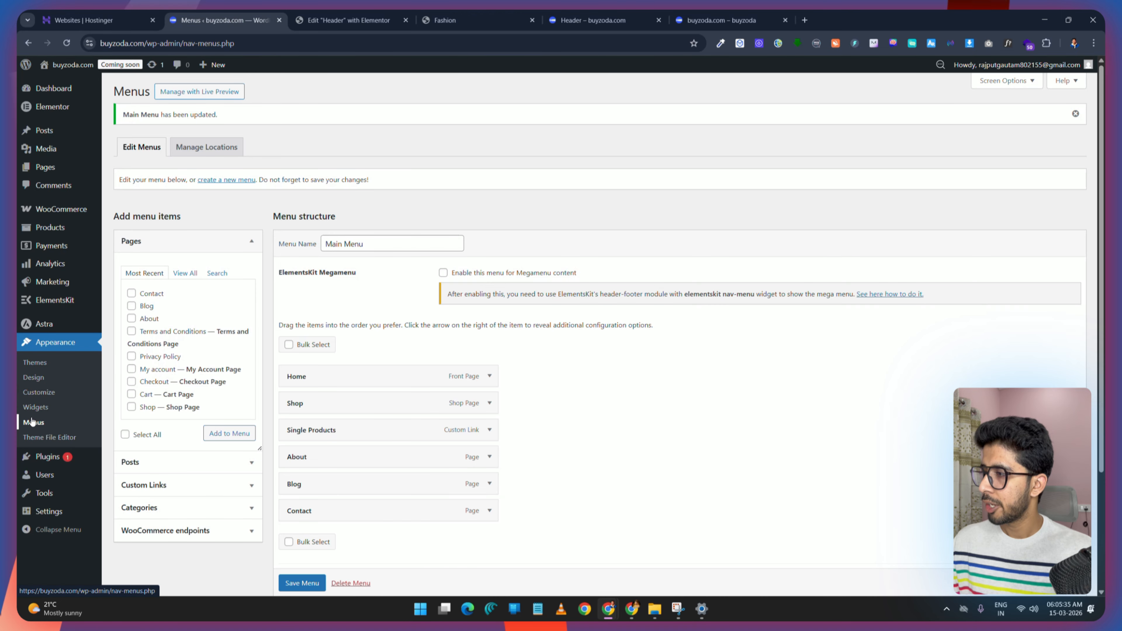
pyautogui.scroll(-3, 446, 362)
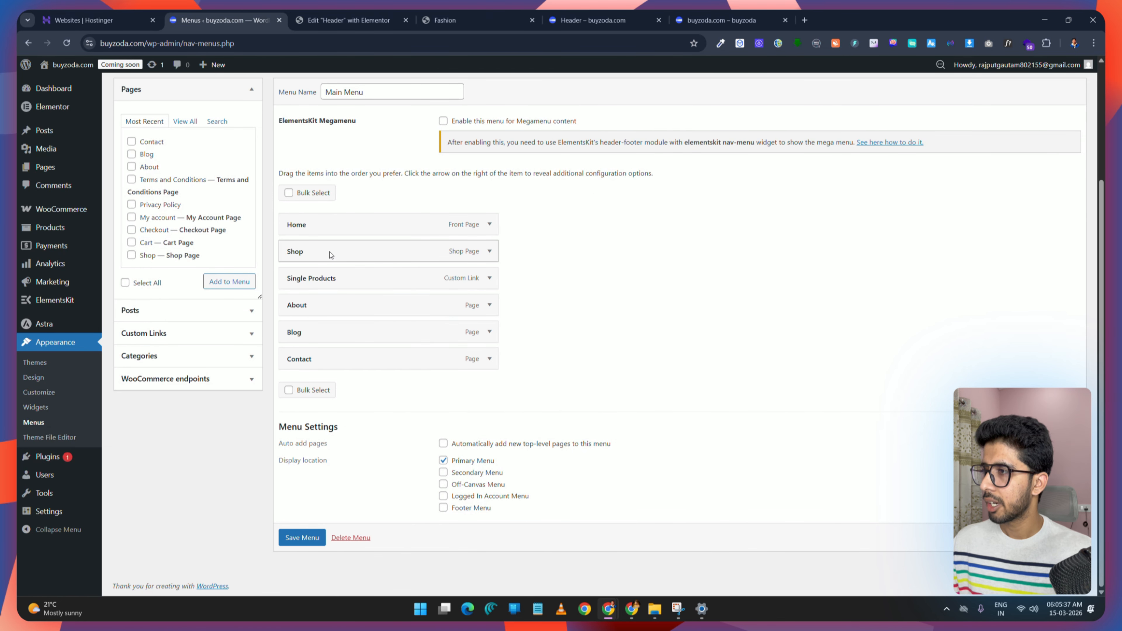
pyautogui.click(445, 20)
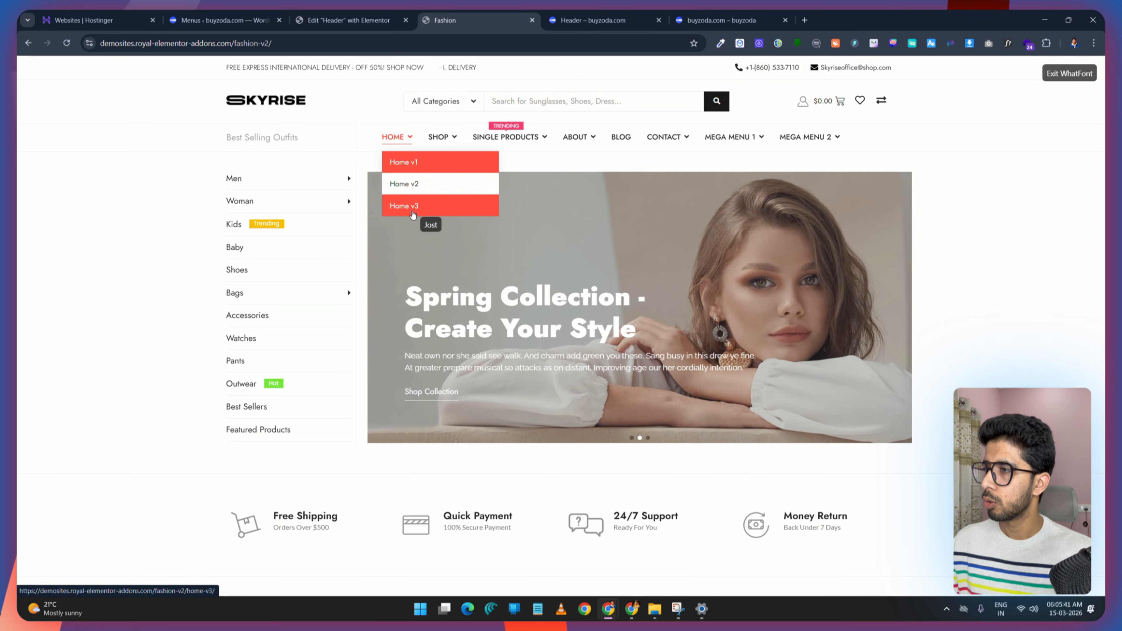
pyautogui.click(349, 20)
pyautogui.click(247, 14)
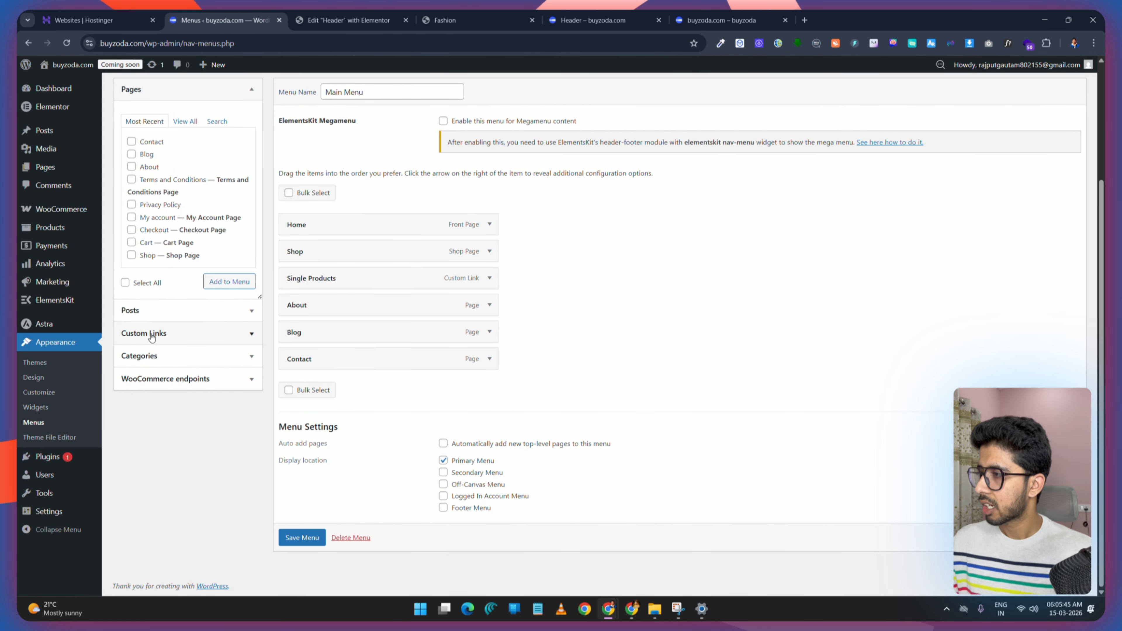
# Step: Add a custom link Home 1 with URL # to Main Menu and nest it under Home
pyautogui.click(245, 339)
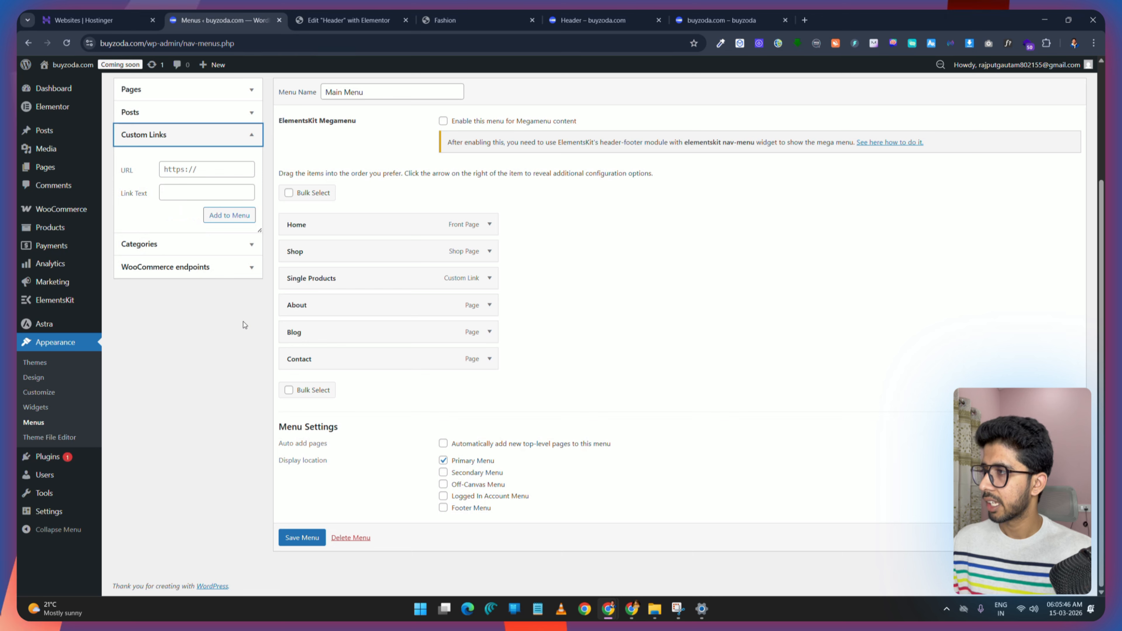
pyautogui.click(183, 168)
pyautogui.click(172, 192)
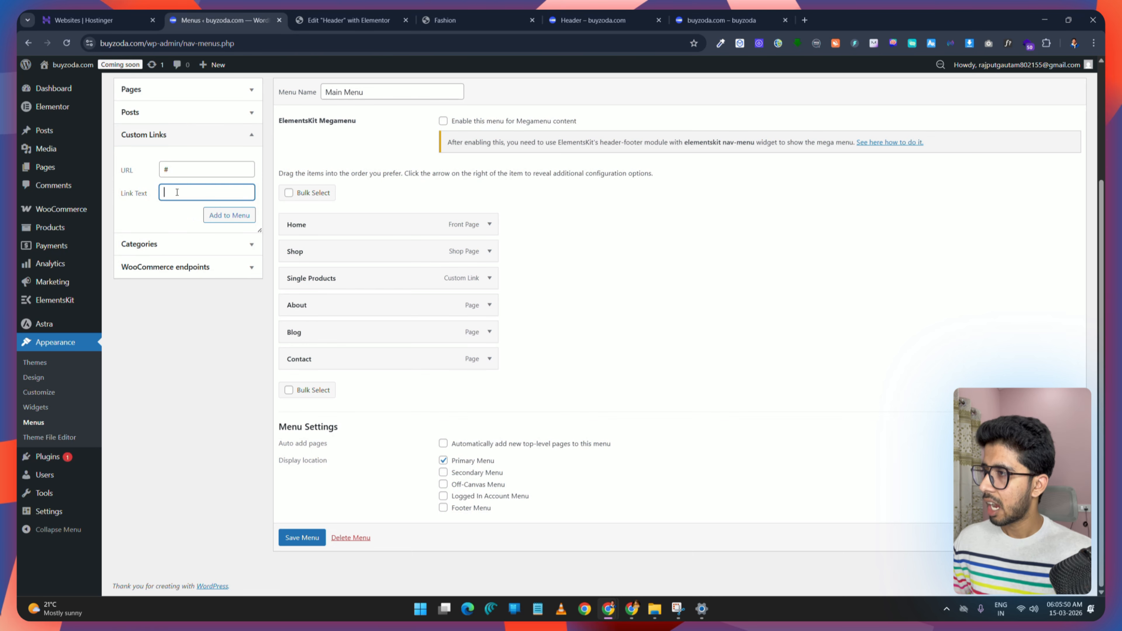
pyautogui.write('Home 1')
pyautogui.click(234, 215)
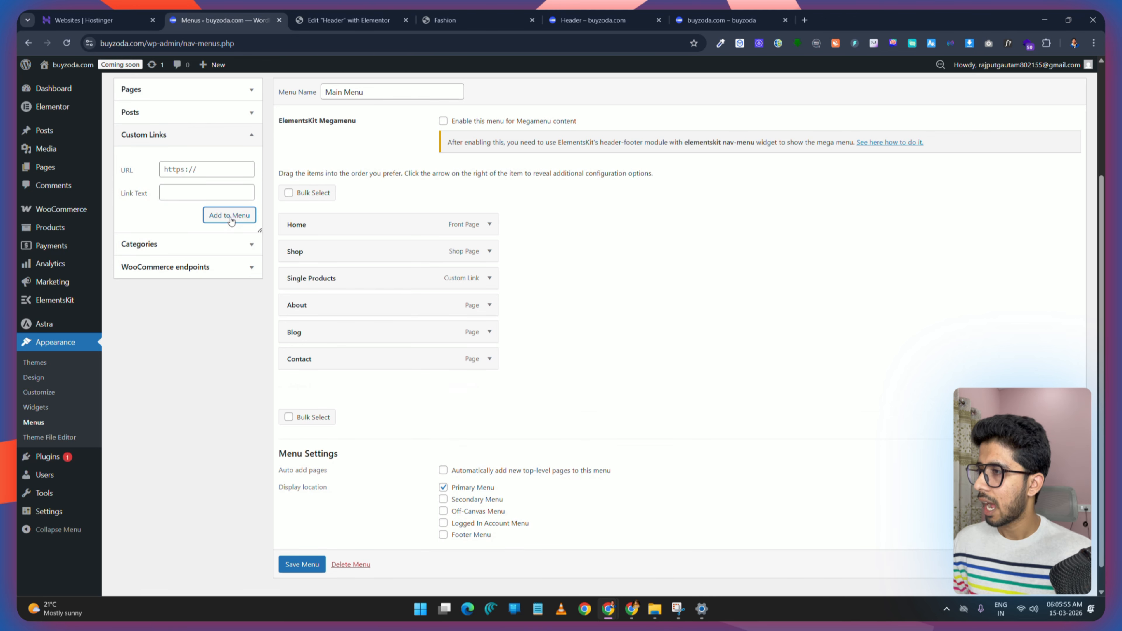
pyautogui.moveTo(334, 317); pyautogui.dragTo(331, 253)
# Step: Add custom links Home 2 and Home 3 with URL # as sub-items under Home
pyautogui.click(187, 171)
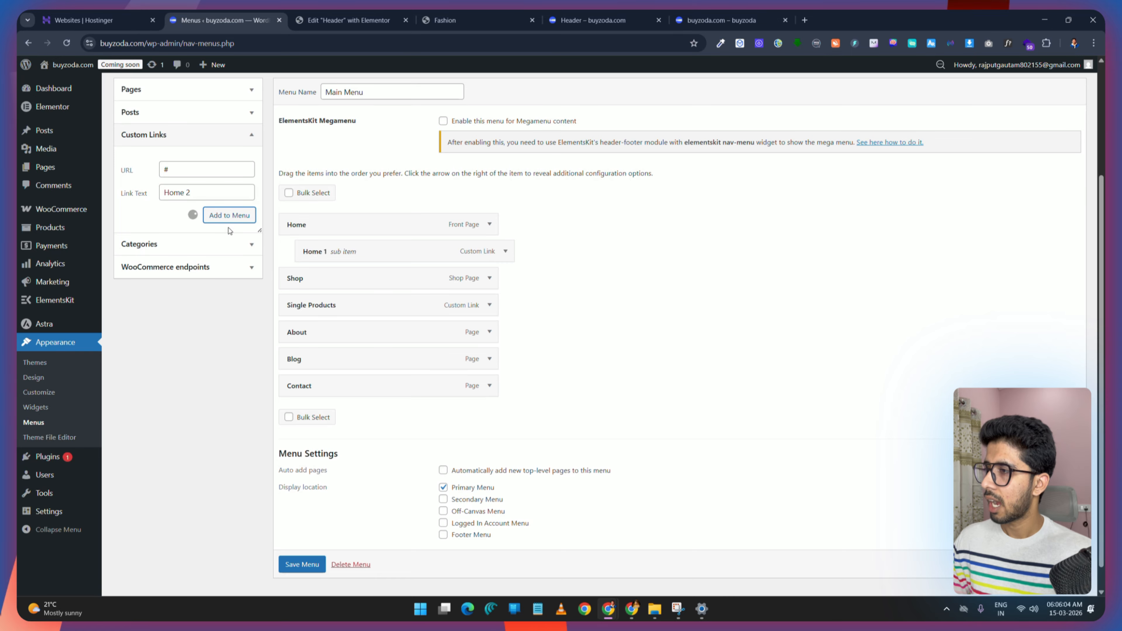
pyautogui.moveTo(373, 423); pyautogui.dragTo(373, 280)
pyautogui.click(195, 168)
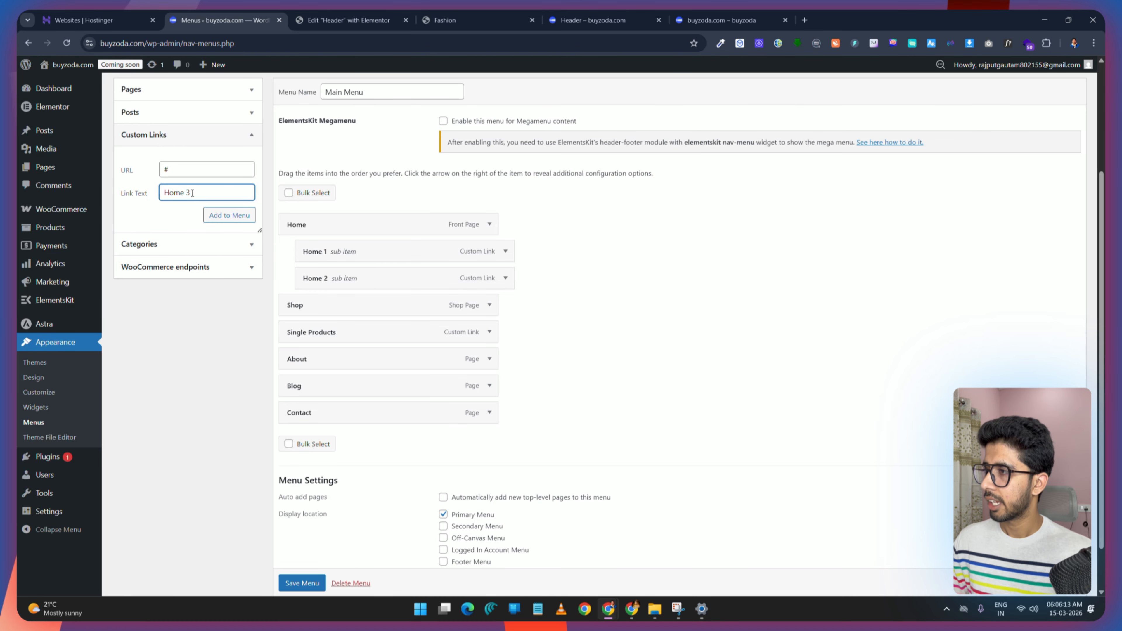
pyautogui.press('Return')
pyautogui.moveTo(347, 439); pyautogui.dragTo(359, 313)
pyautogui.scroll(-2, 307, 562)
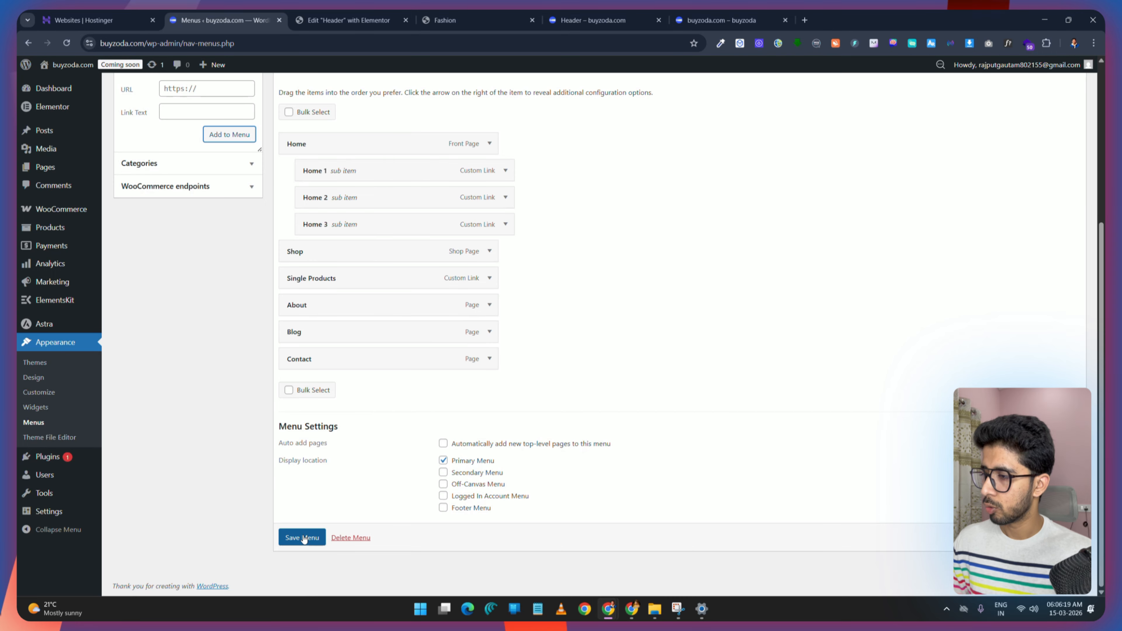
# Step: Save the menu and reload the header in the Elementor editor
pyautogui.click(302, 537)
pyautogui.click(368, 12)
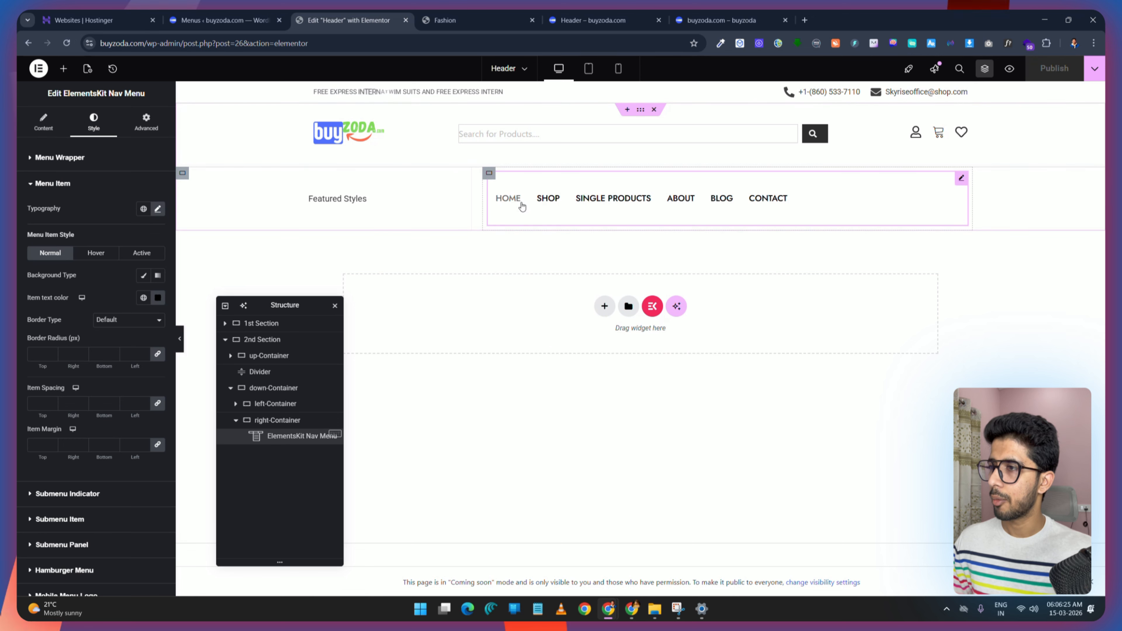
pyautogui.click(67, 45)
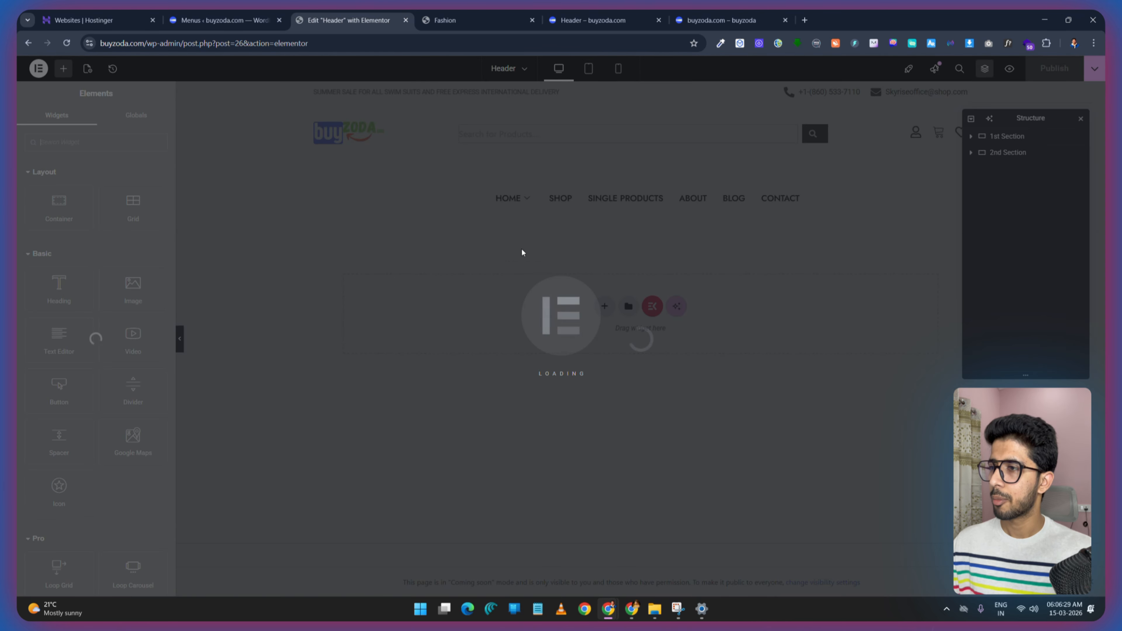
pyautogui.moveTo(528, 207)
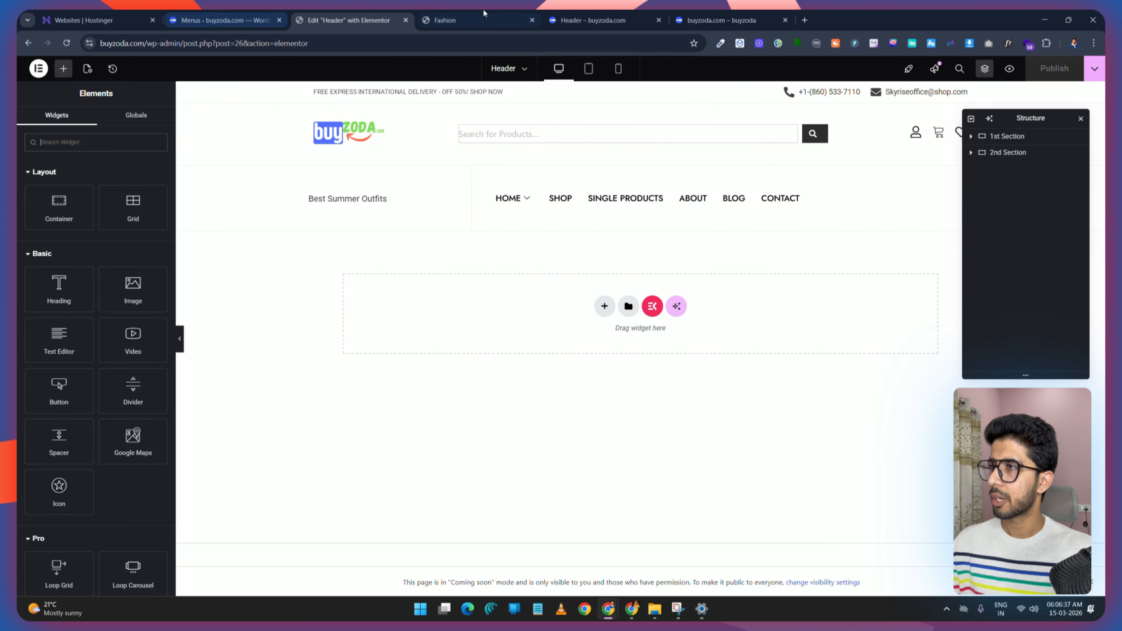
# Step: Add custom links Shop 1 and Shop 2 with URL # to Main Menu
pyautogui.click(446, 20)
pyautogui.moveTo(453, 139)
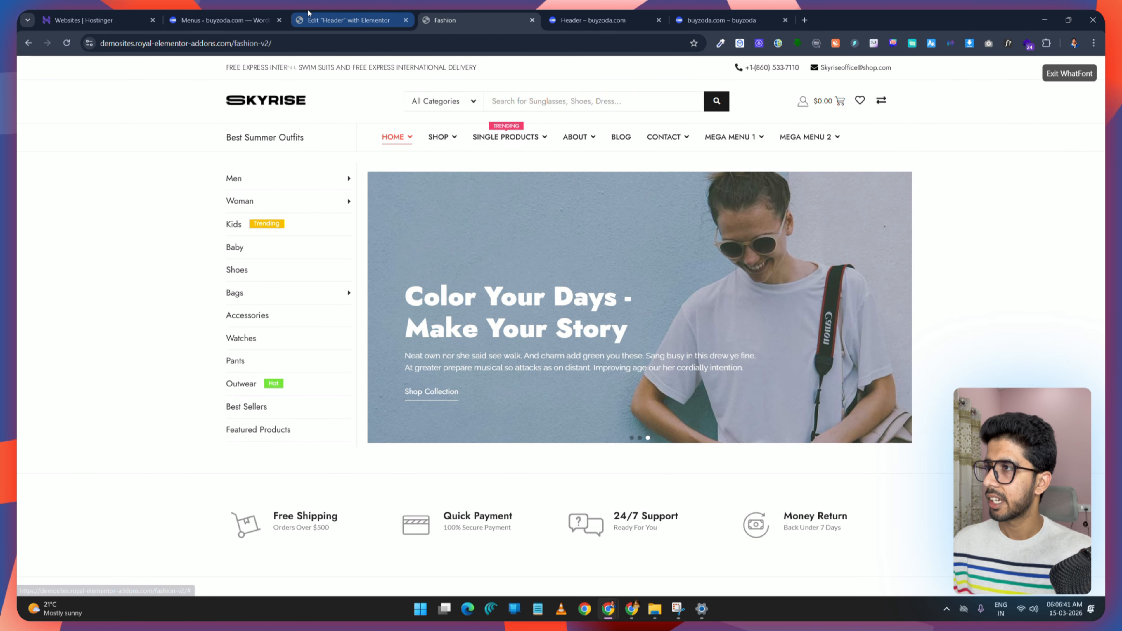
pyautogui.click(308, 18)
pyautogui.click(224, 18)
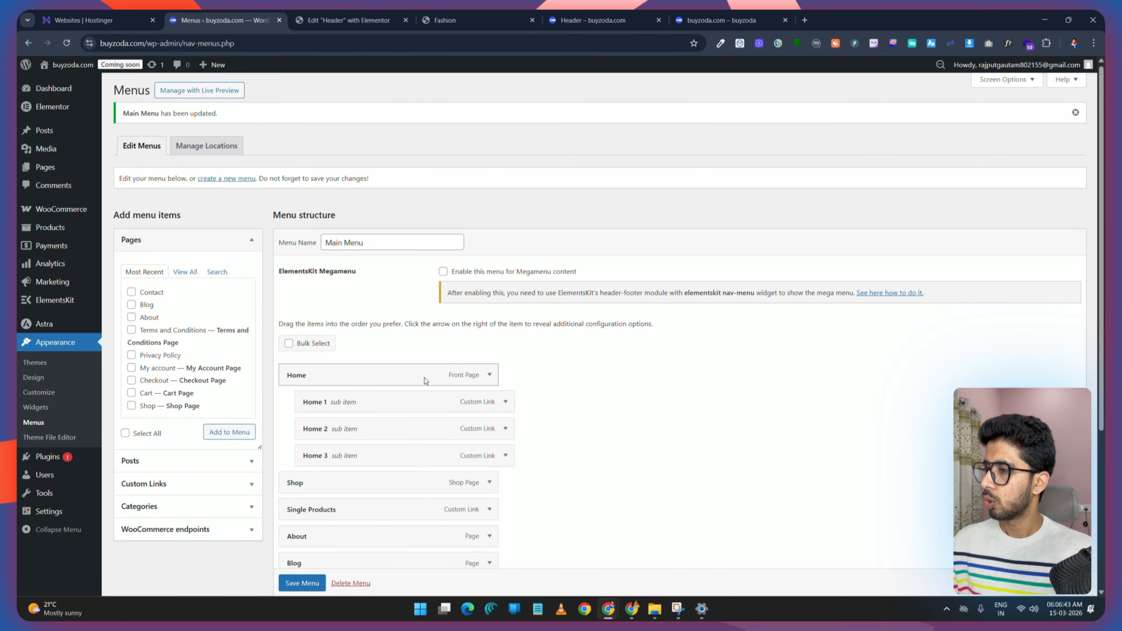
pyautogui.scroll(-4, 325, 290)
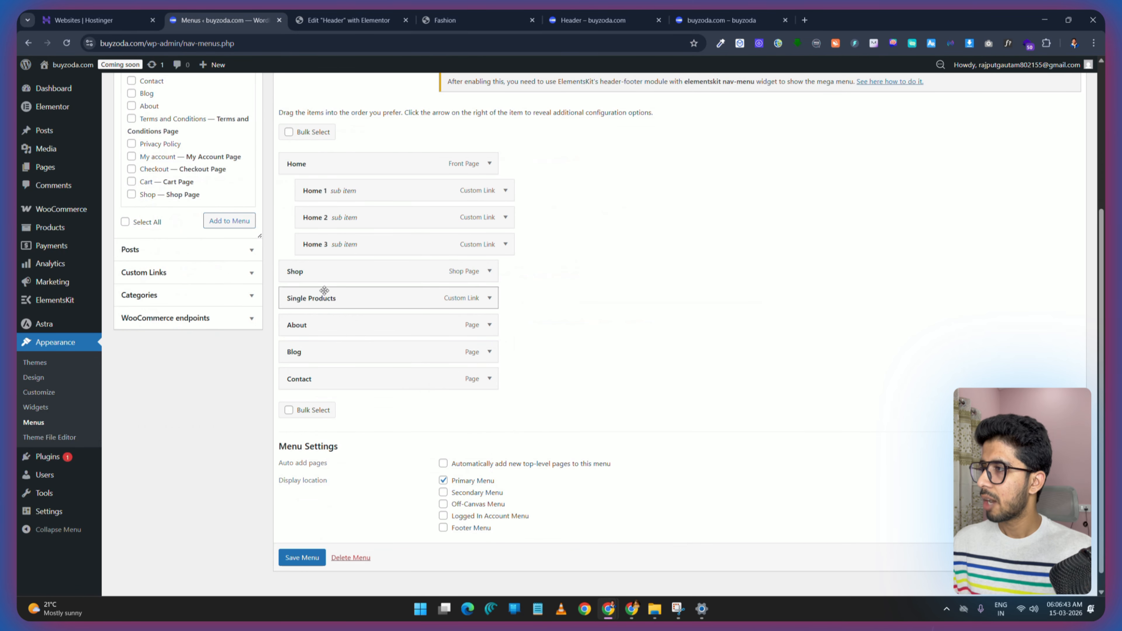
pyautogui.click(234, 282)
pyautogui.click(209, 109)
pyautogui.write('#')
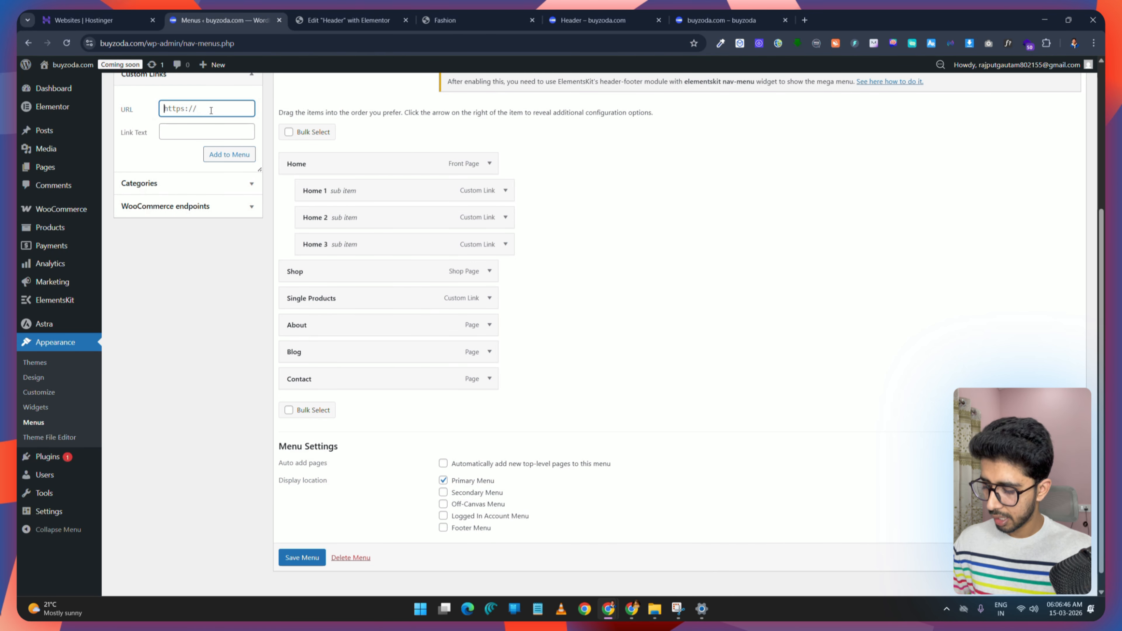
pyautogui.click(177, 130)
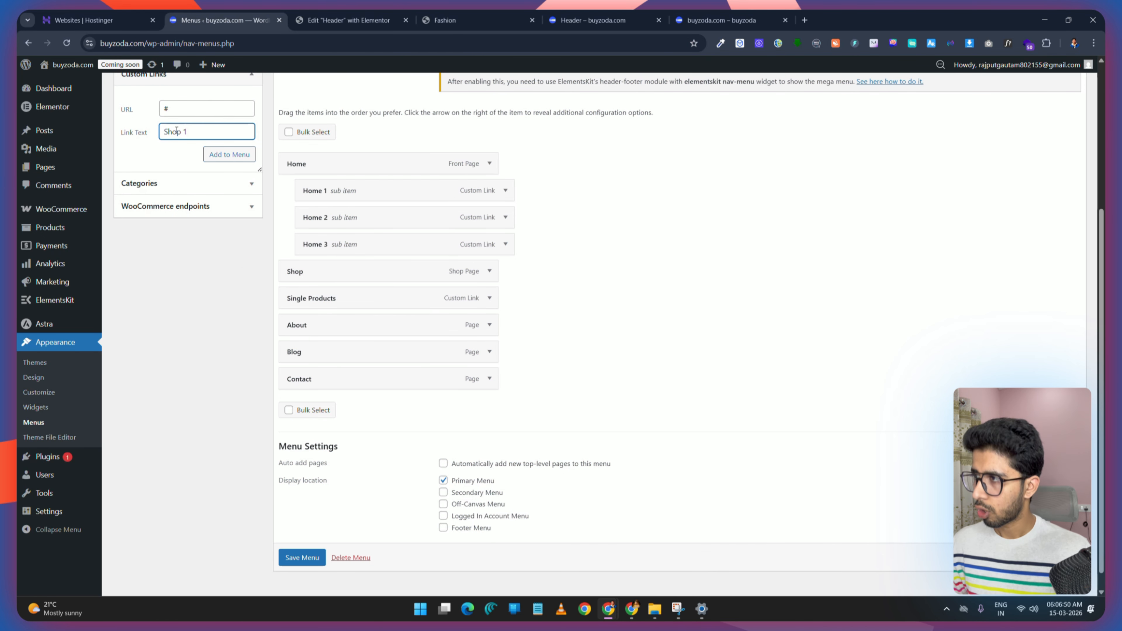
pyautogui.click(239, 159)
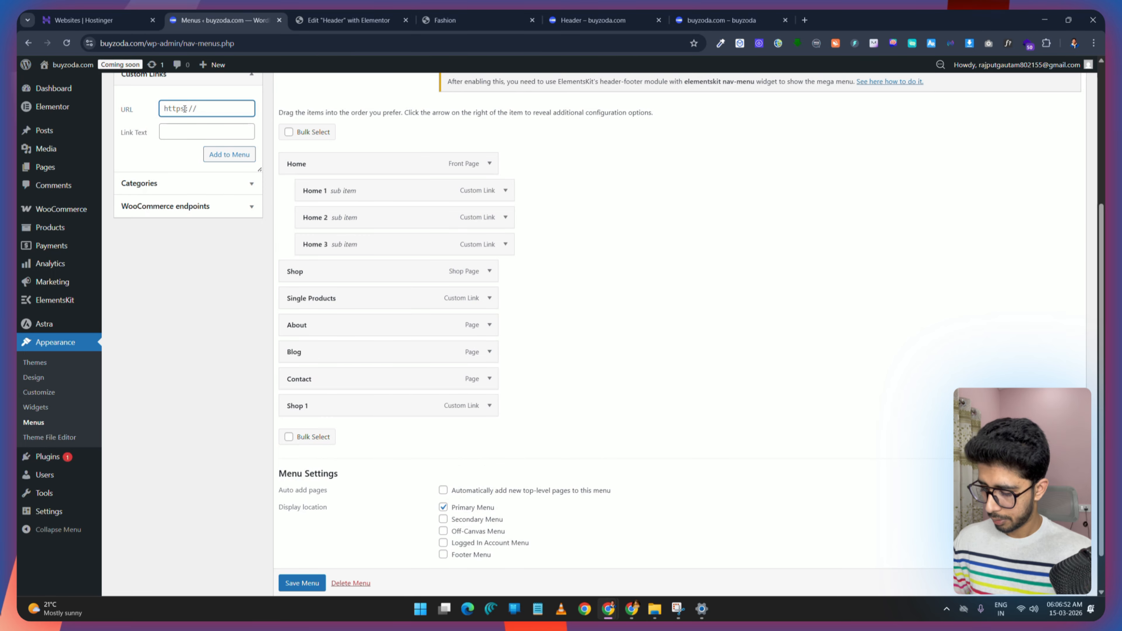
pyautogui.write('#')
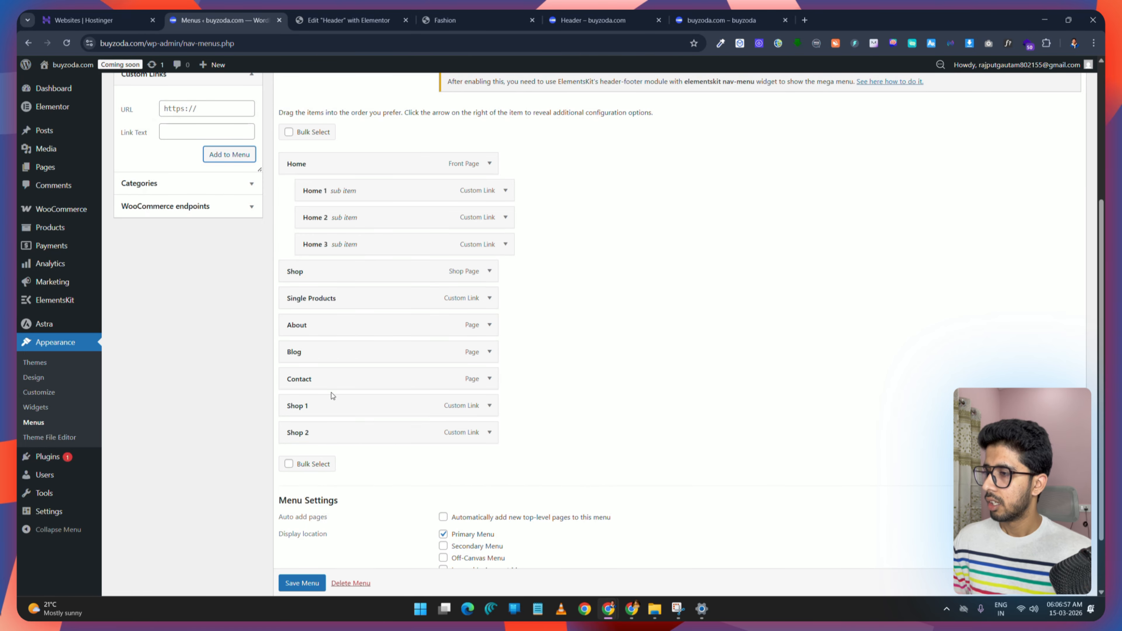
# Step: Nest Shop 1 and Shop 2 under Shop and save the menu
pyautogui.moveTo(331, 393); pyautogui.dragTo(349, 301)
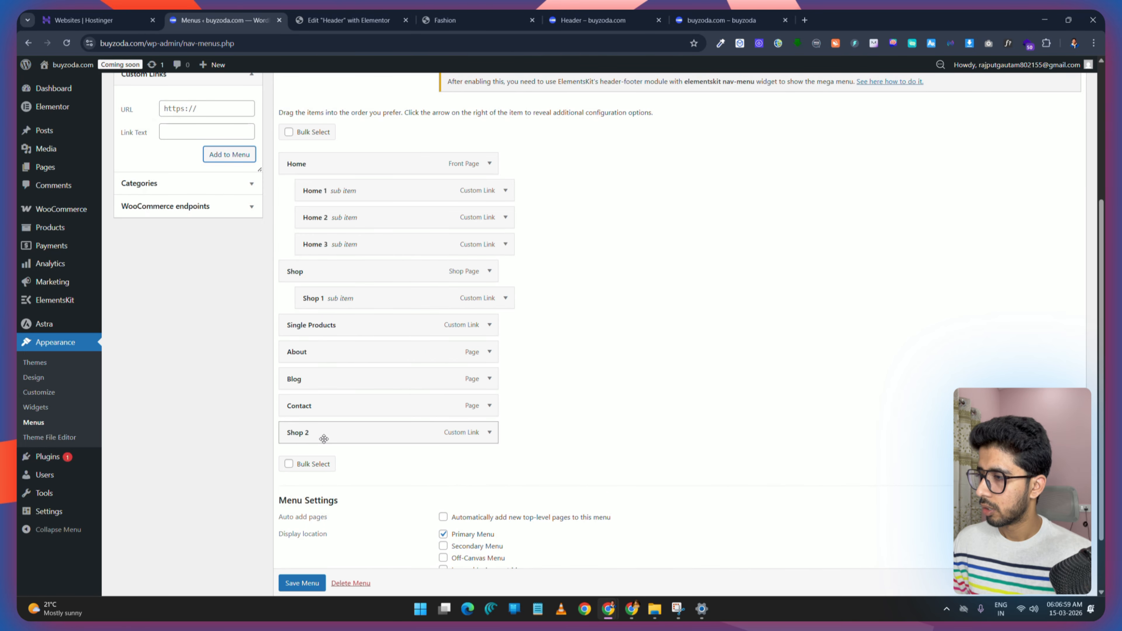
pyautogui.moveTo(324, 438); pyautogui.dragTo(344, 330)
pyautogui.click(318, 585)
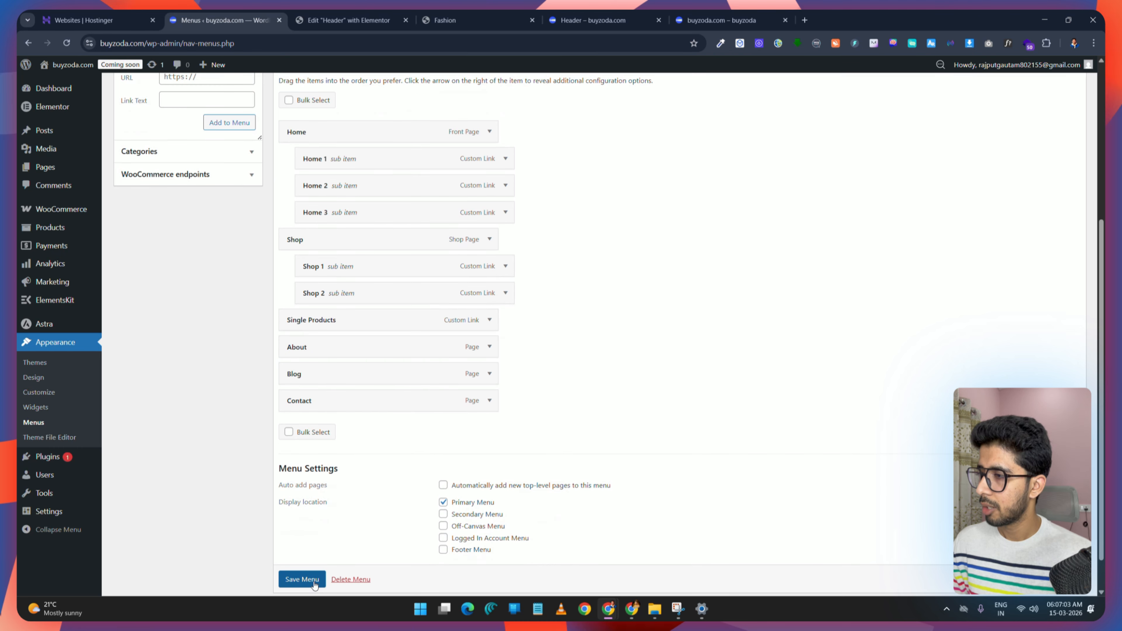
# Step: Add custom links Single 1 and Single 2 with URL # to Main Menu
pyautogui.scroll(-5, 455, 380)
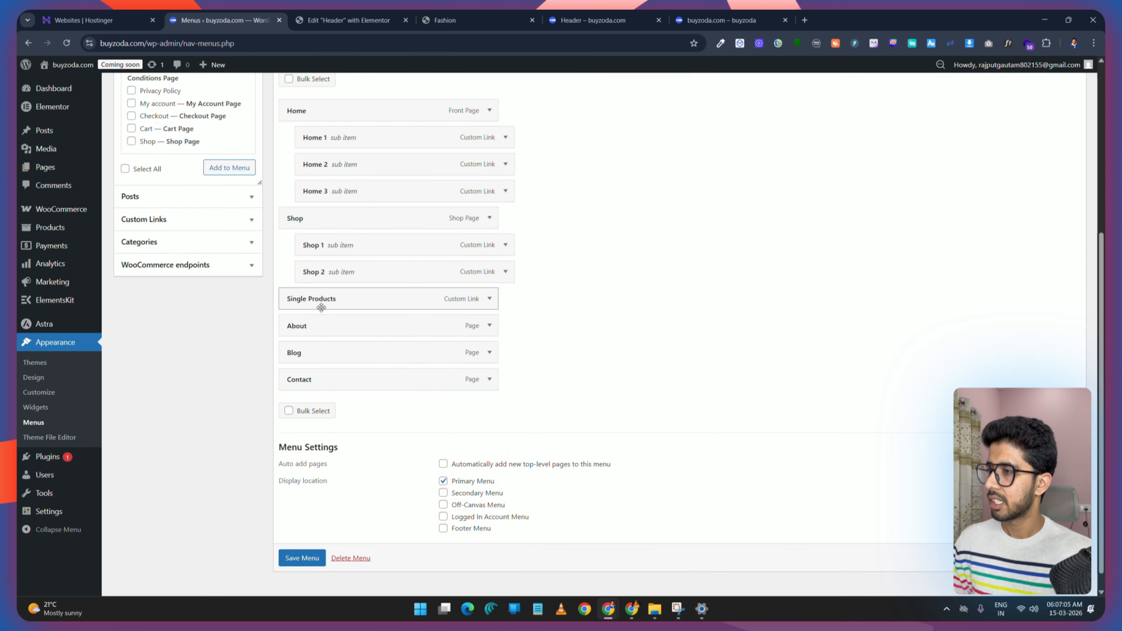
pyautogui.click(186, 215)
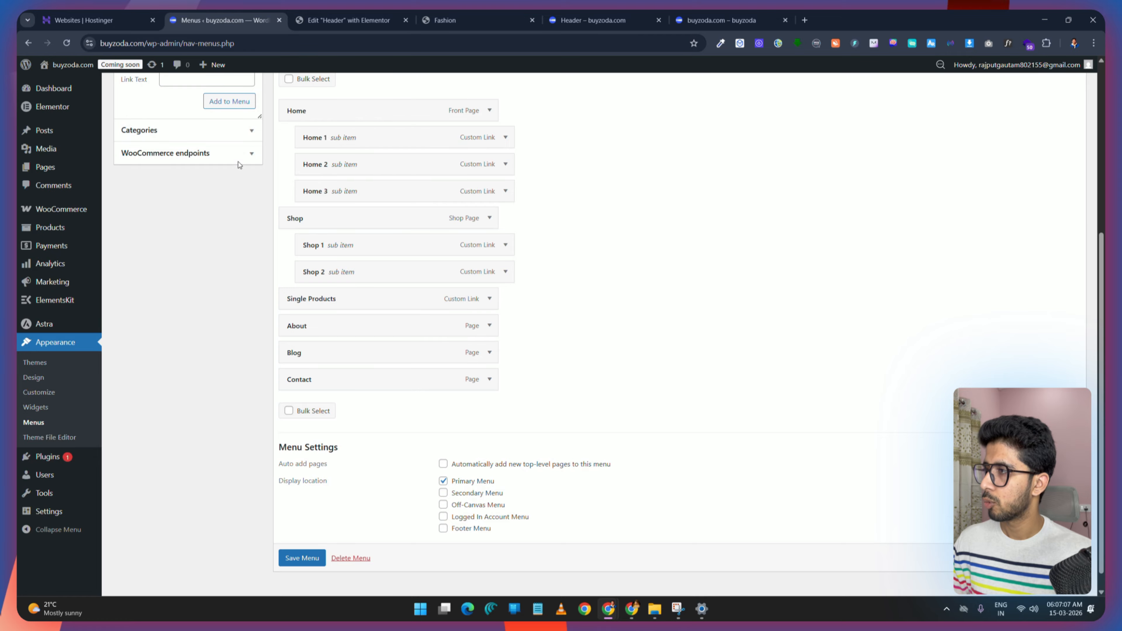
pyautogui.scroll(3, 239, 165)
pyautogui.click(202, 160)
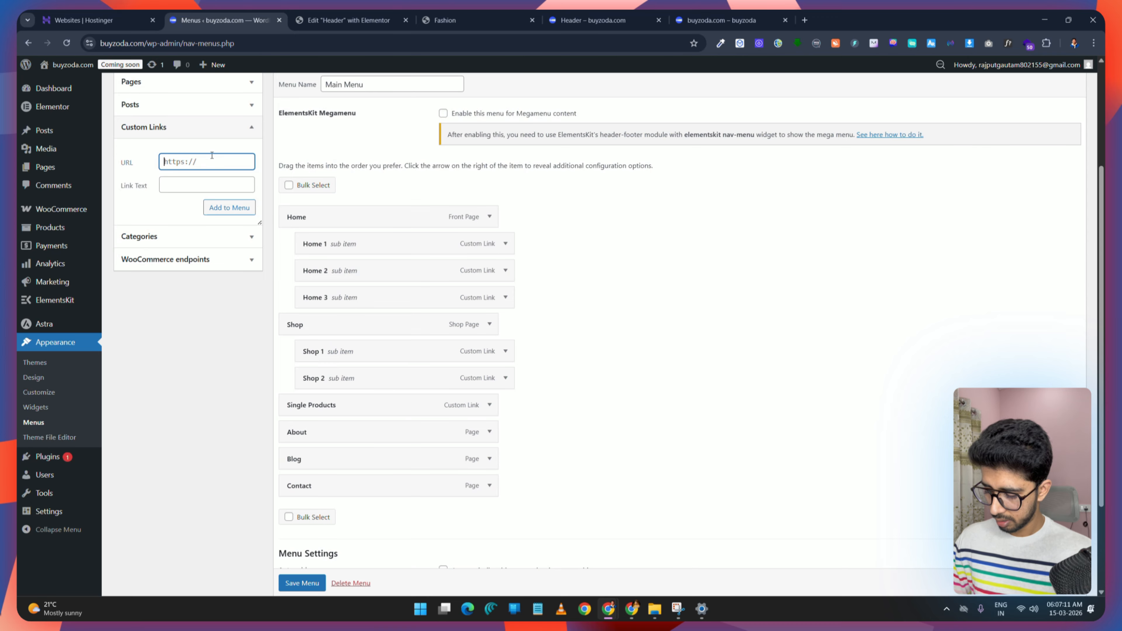
pyautogui.write('#')
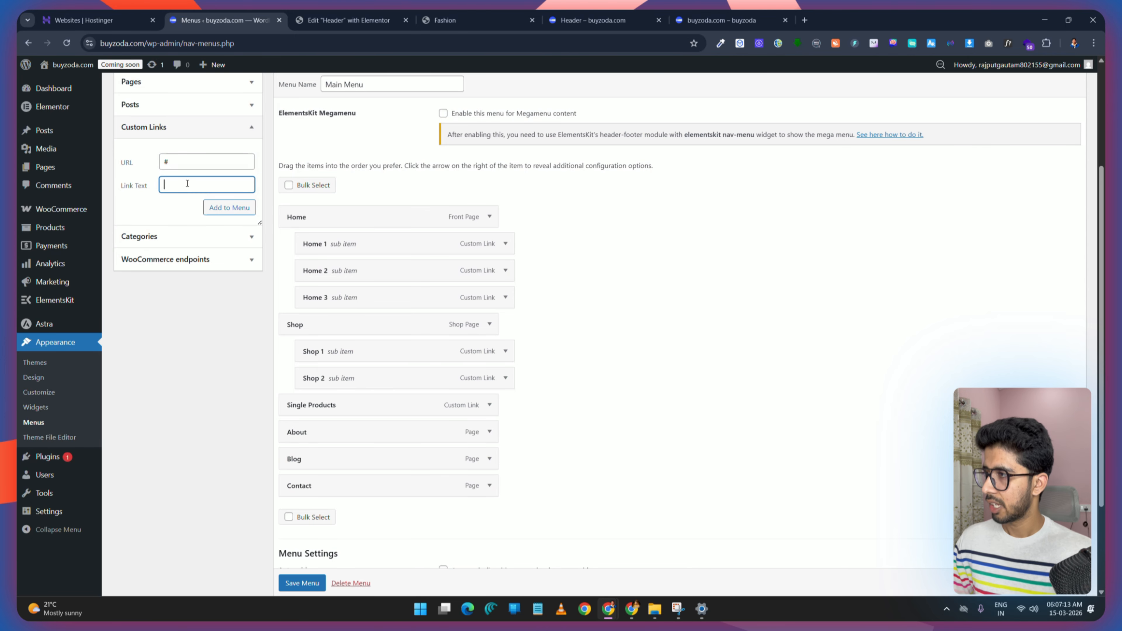
pyautogui.click(187, 184)
pyautogui.write('Singl')
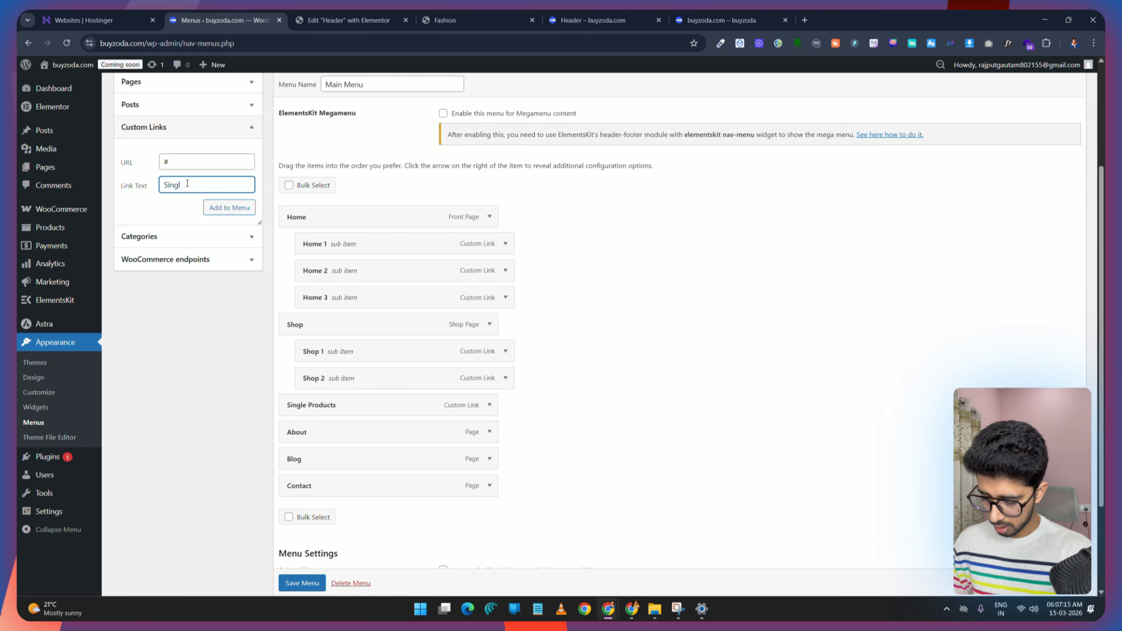
pyautogui.write('e')
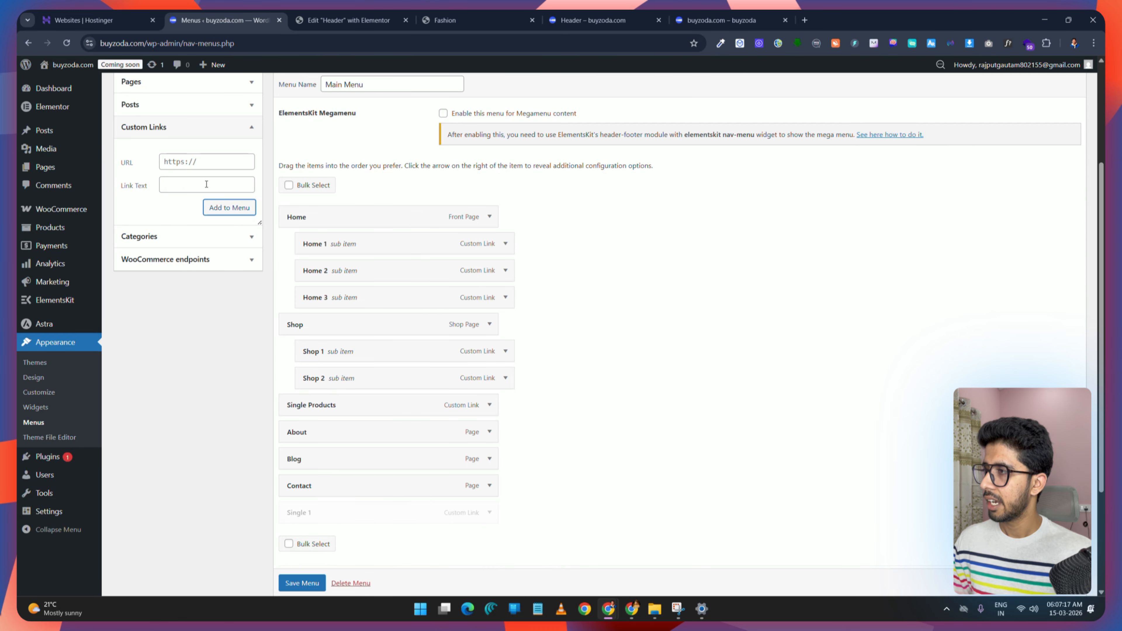
pyautogui.click(165, 161)
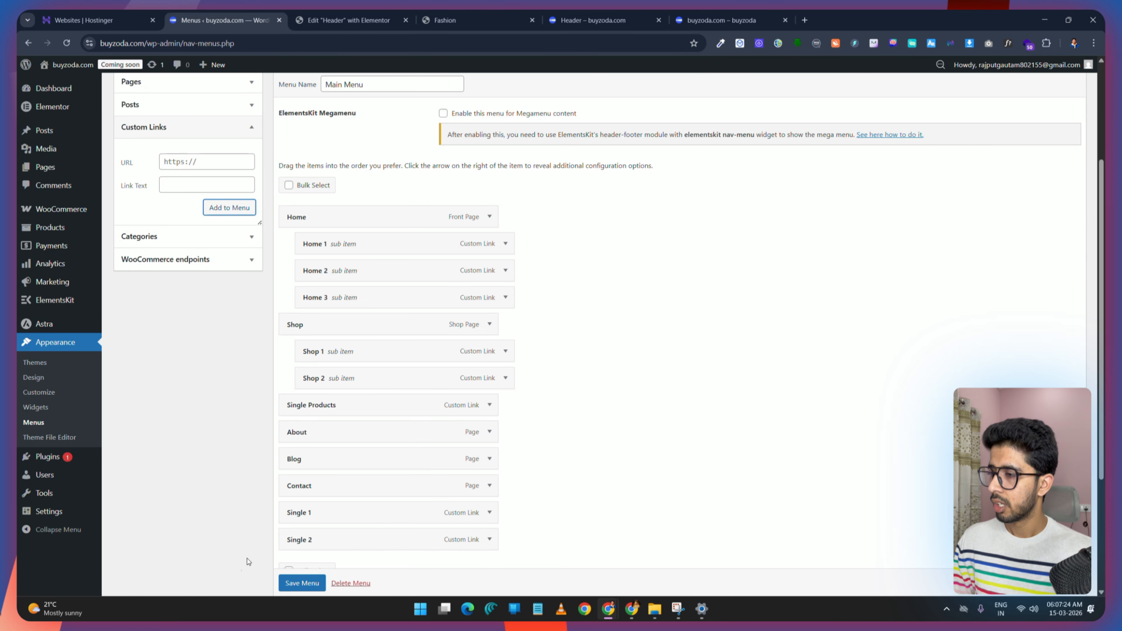
# Step: Nest Single 1 and Single 2 under Single Products and save the menu
pyautogui.moveTo(321, 515); pyautogui.dragTo(333, 431)
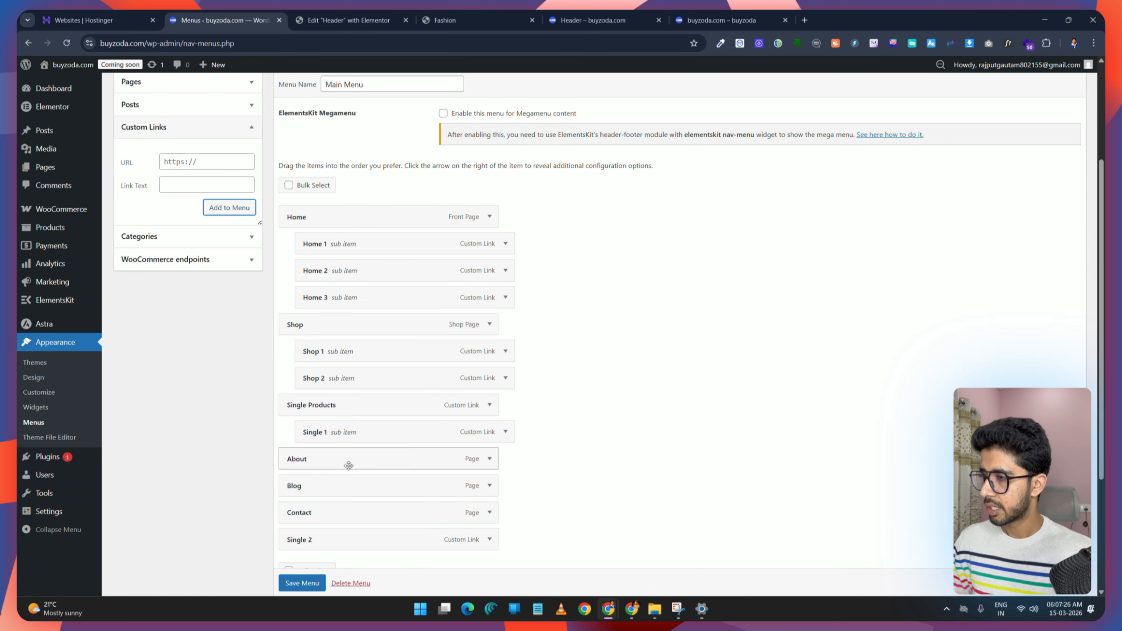
pyautogui.scroll(-3, 349, 466)
pyautogui.moveTo(364, 387); pyautogui.dragTo(382, 302)
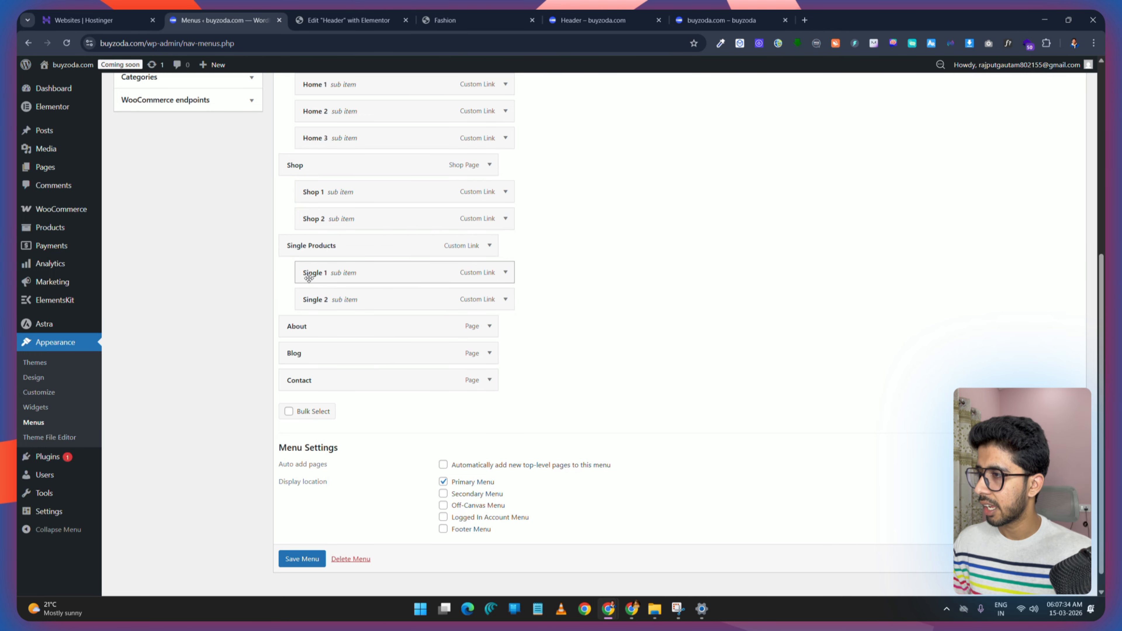
pyautogui.moveTo(309, 303); pyautogui.dragTo(348, 301)
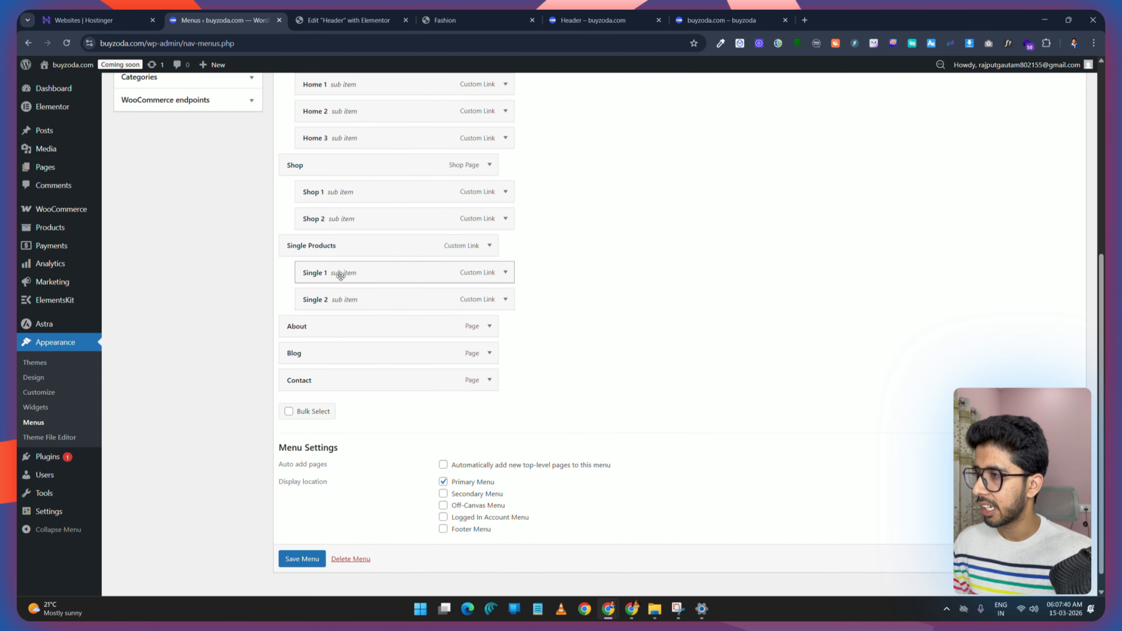
pyautogui.scroll(-1, 300, 558)
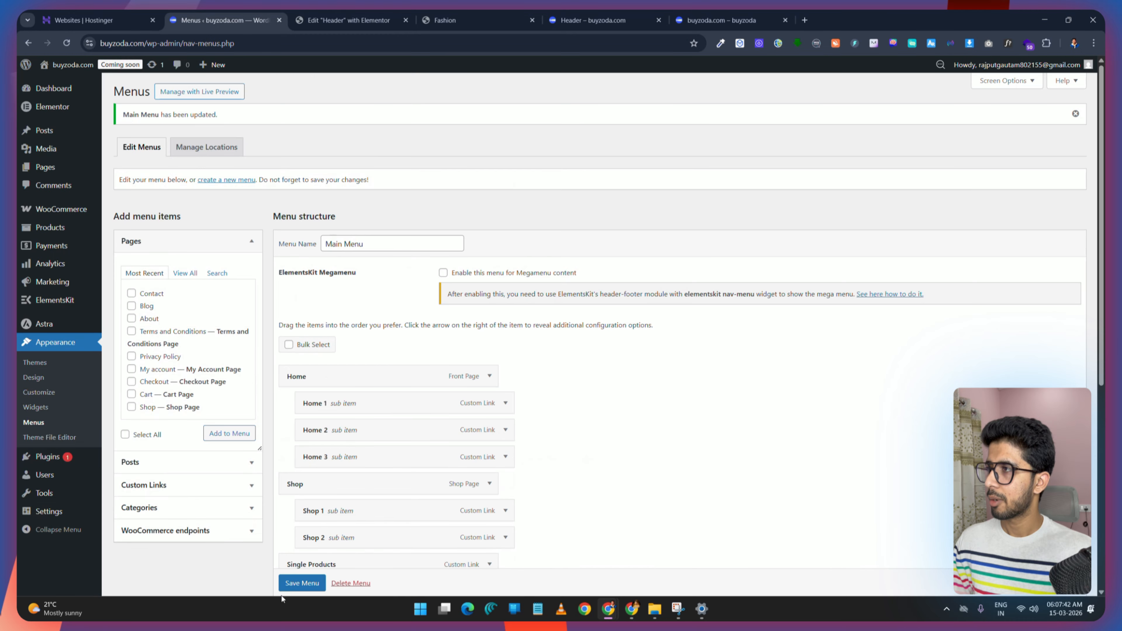
# Step: Compare the header's Single Products dropdown in the editor with the demo's About dropdown
pyautogui.click(339, 19)
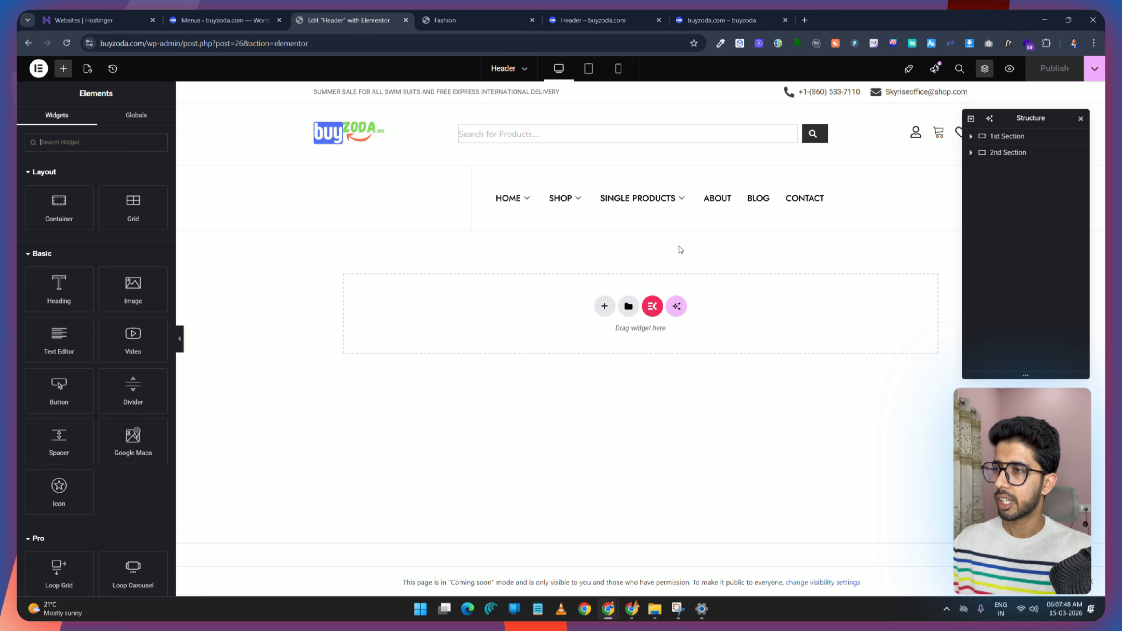
pyautogui.moveTo(577, 200)
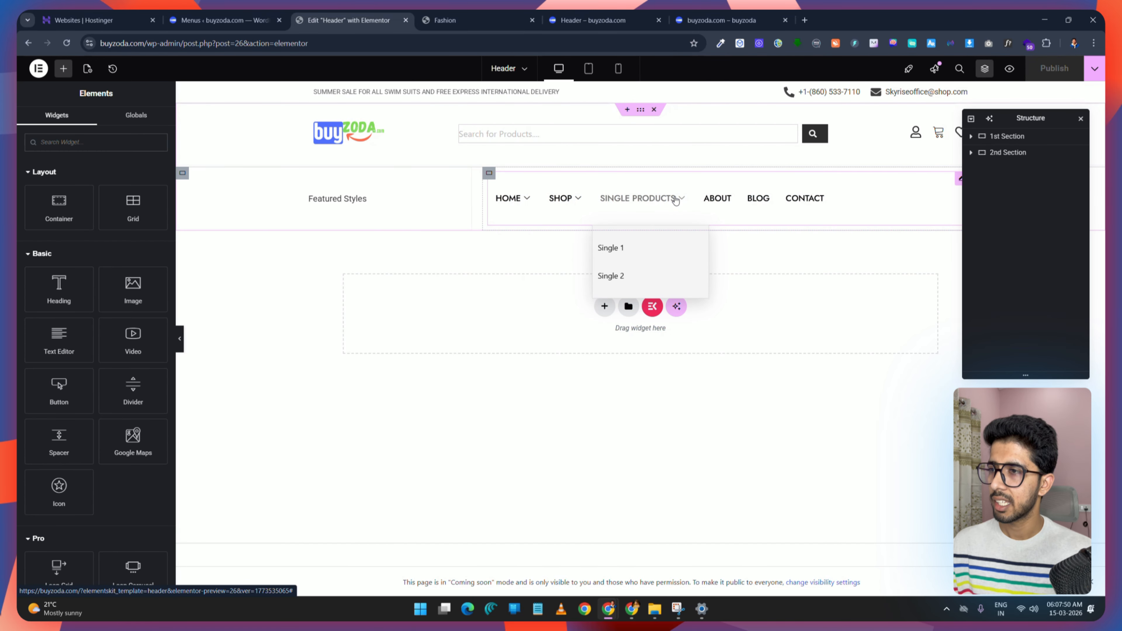
pyautogui.hotkey('ctrl', 'Tab')
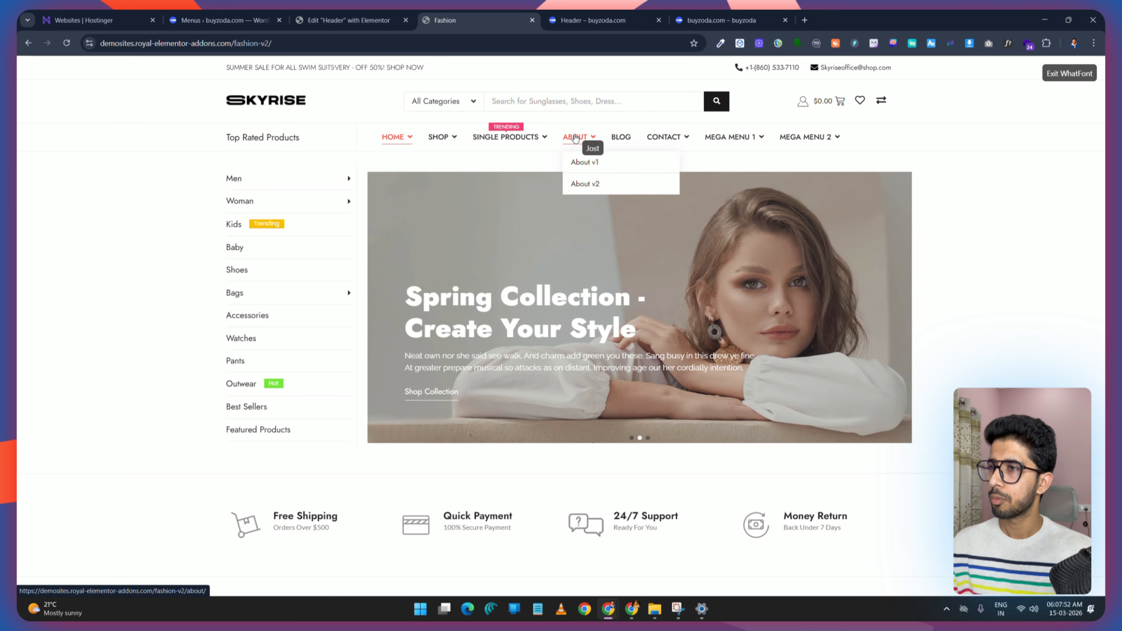
pyautogui.click(333, 20)
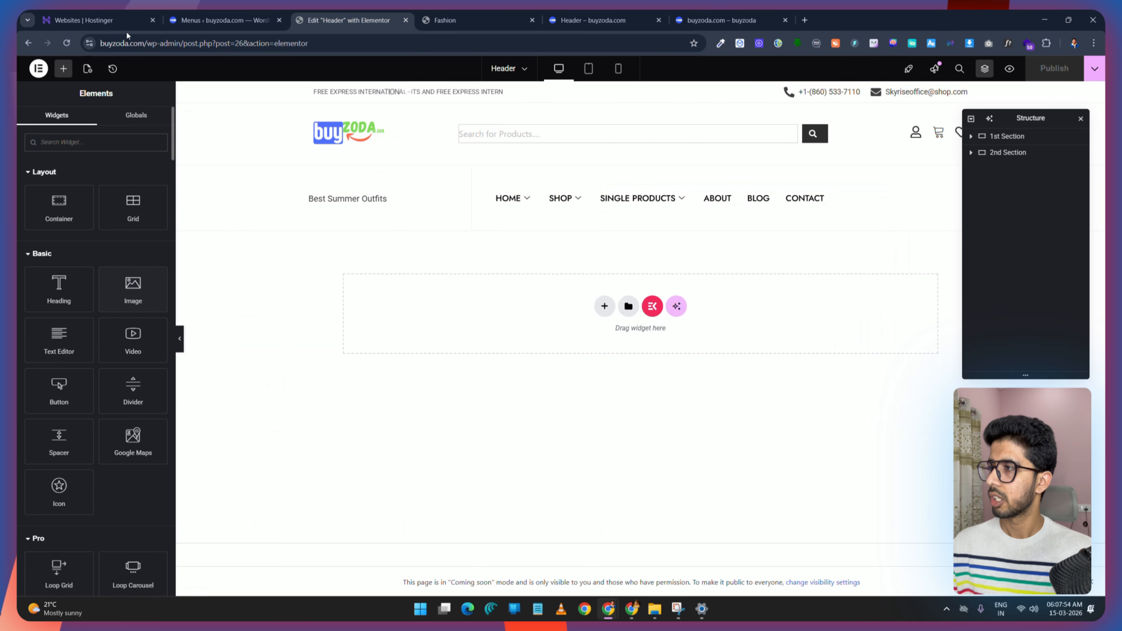
# Step: Add custom links About 1 and About 2 with URL # to Main Menu
pyautogui.click(221, 20)
pyautogui.scroll(-5, 191, 407)
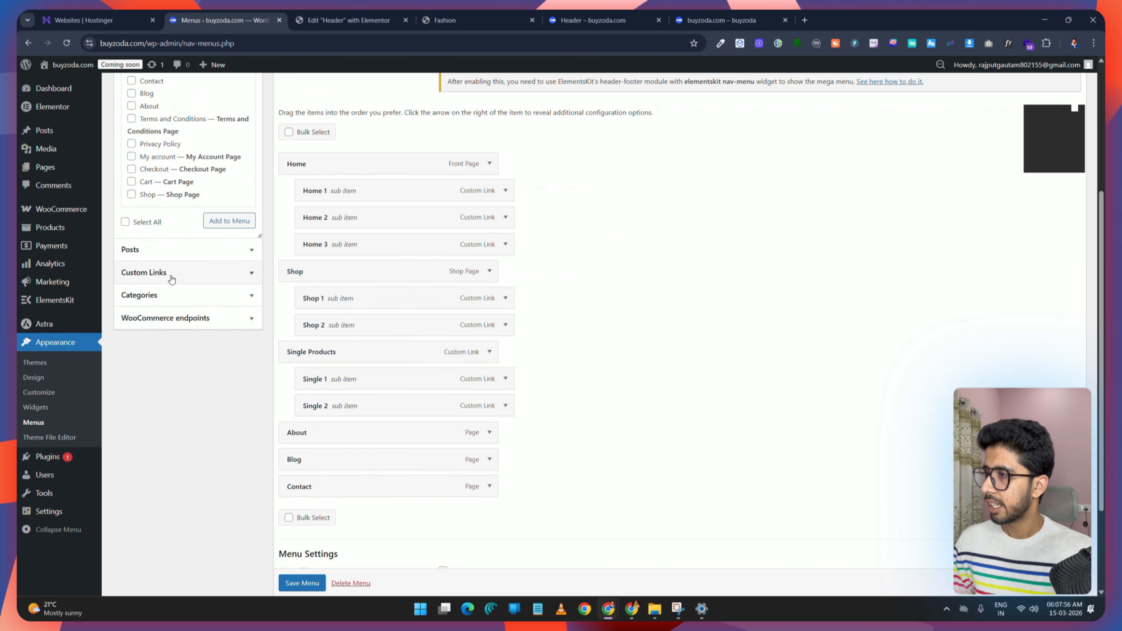
pyautogui.click(177, 271)
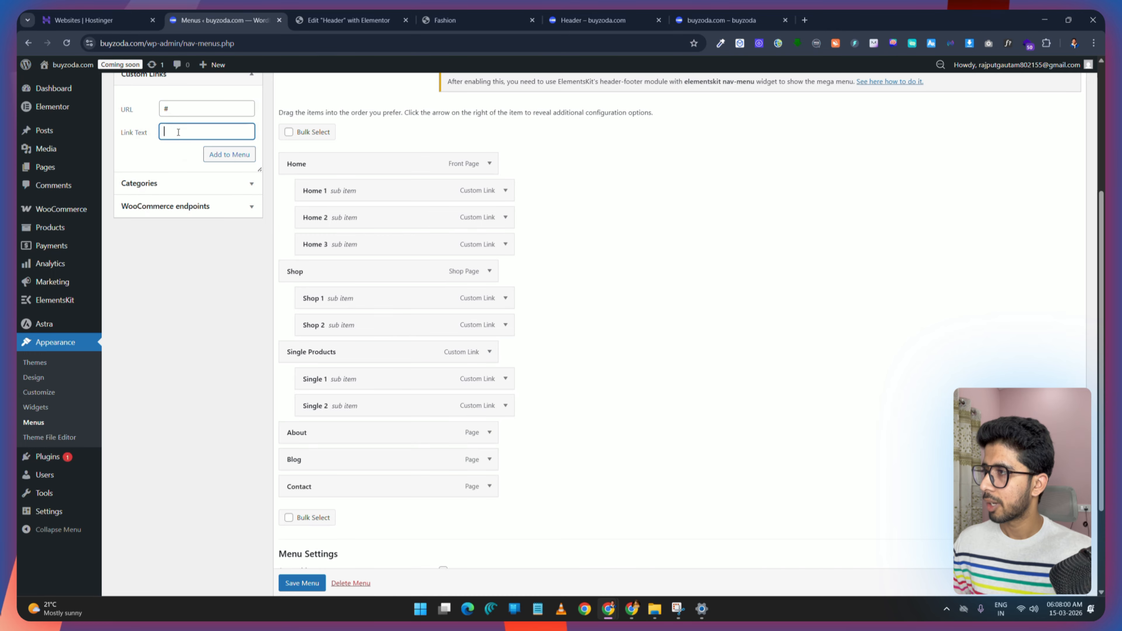
pyautogui.write('About 1')
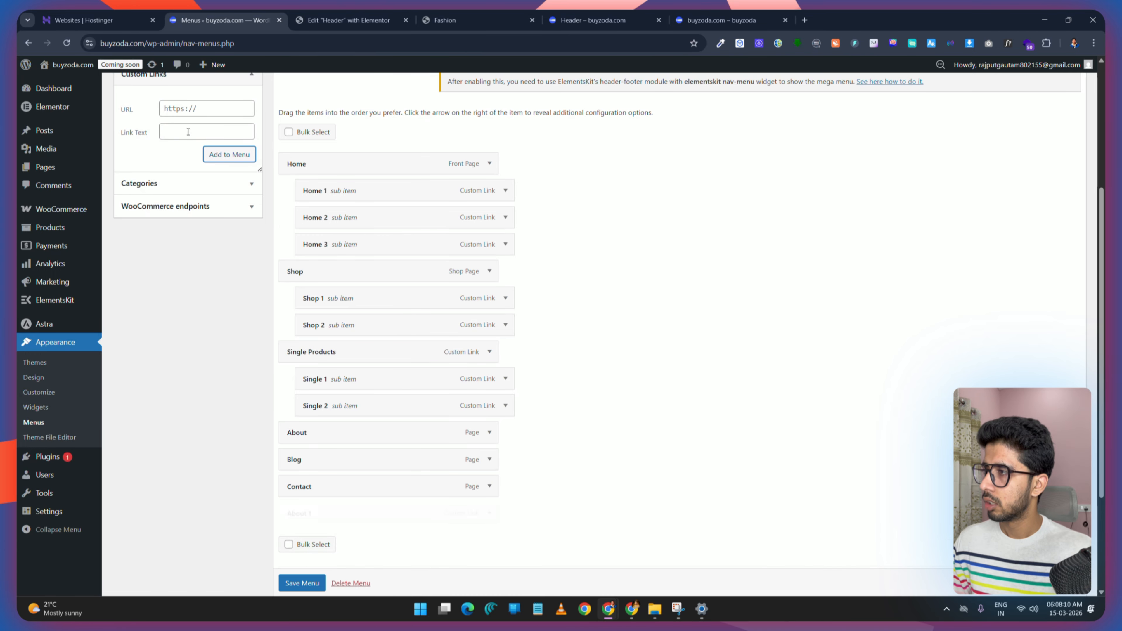
pyautogui.write('A')
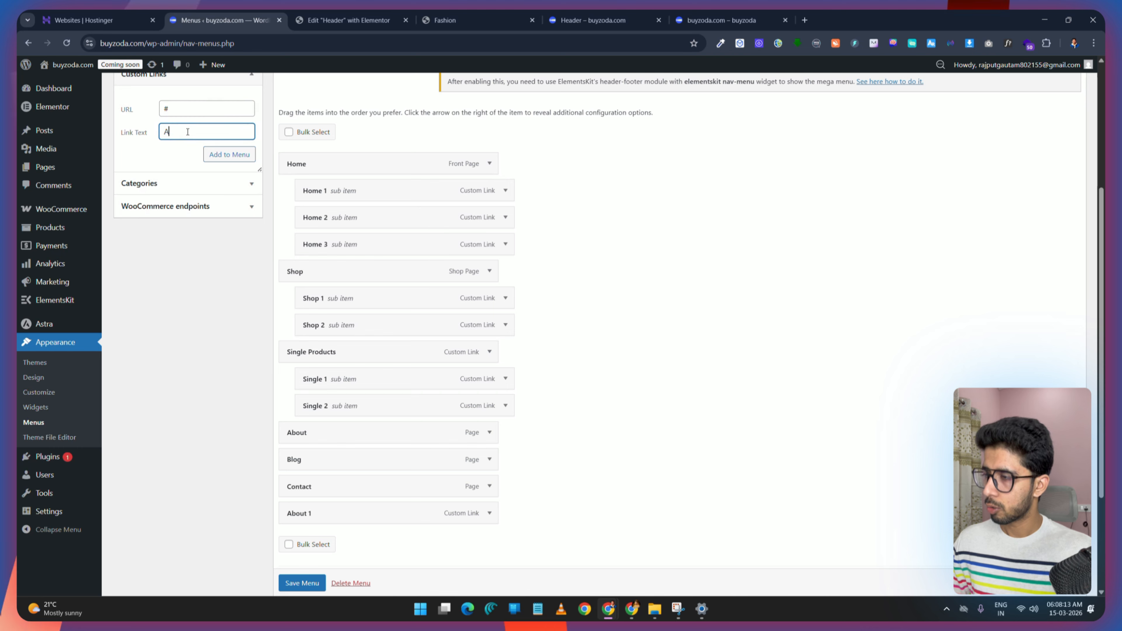
pyautogui.write('bout 2')
pyautogui.click(229, 154)
# Step: Nest About 1 and About 2 under About and save the menu
pyautogui.scroll(-4, 785, 376)
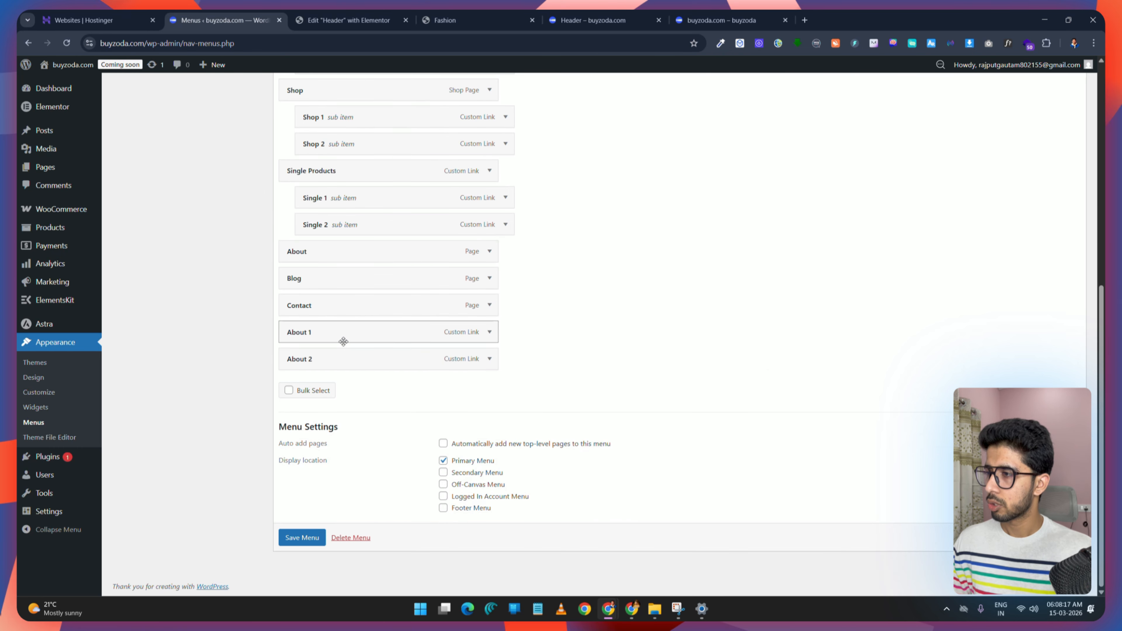
pyautogui.moveTo(344, 342); pyautogui.dragTo(357, 282)
pyautogui.moveTo(348, 362); pyautogui.dragTo(360, 301)
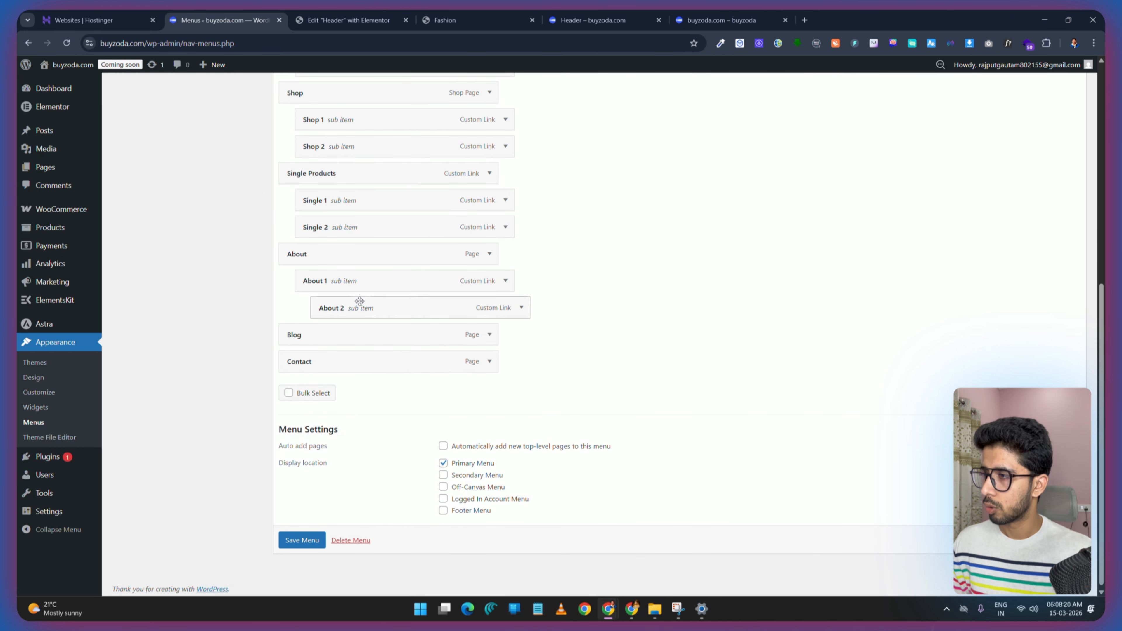
pyautogui.click(300, 539)
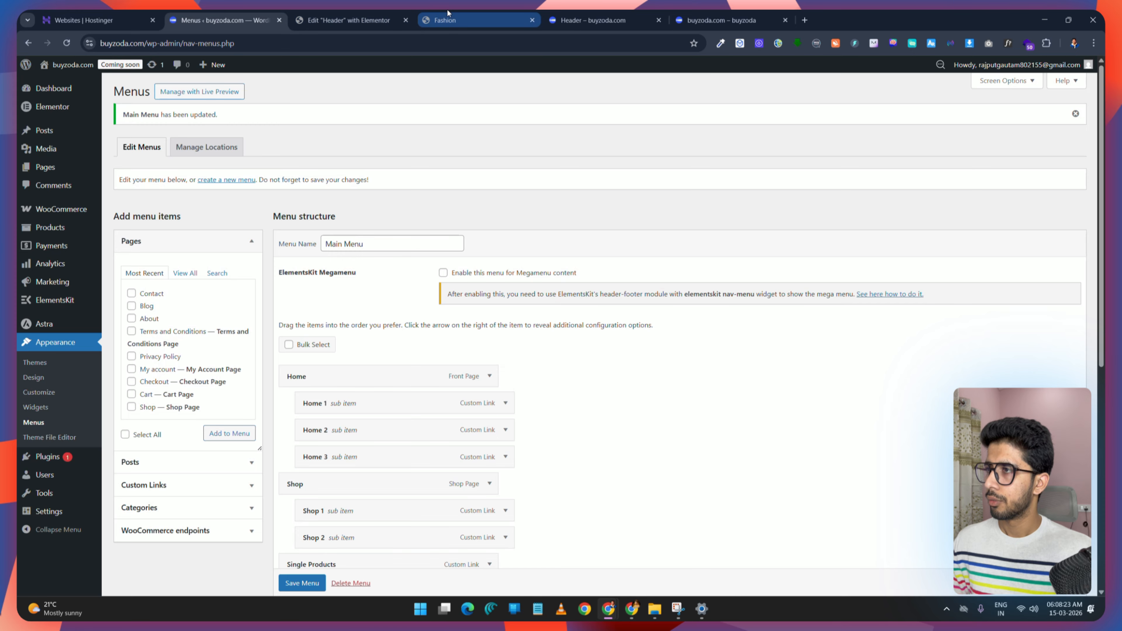
# Step: Add custom links Contact 1, Contact 2 and Contact 3, each with URL #, to Main Menu
pyautogui.click(447, 9)
pyautogui.moveTo(678, 144)
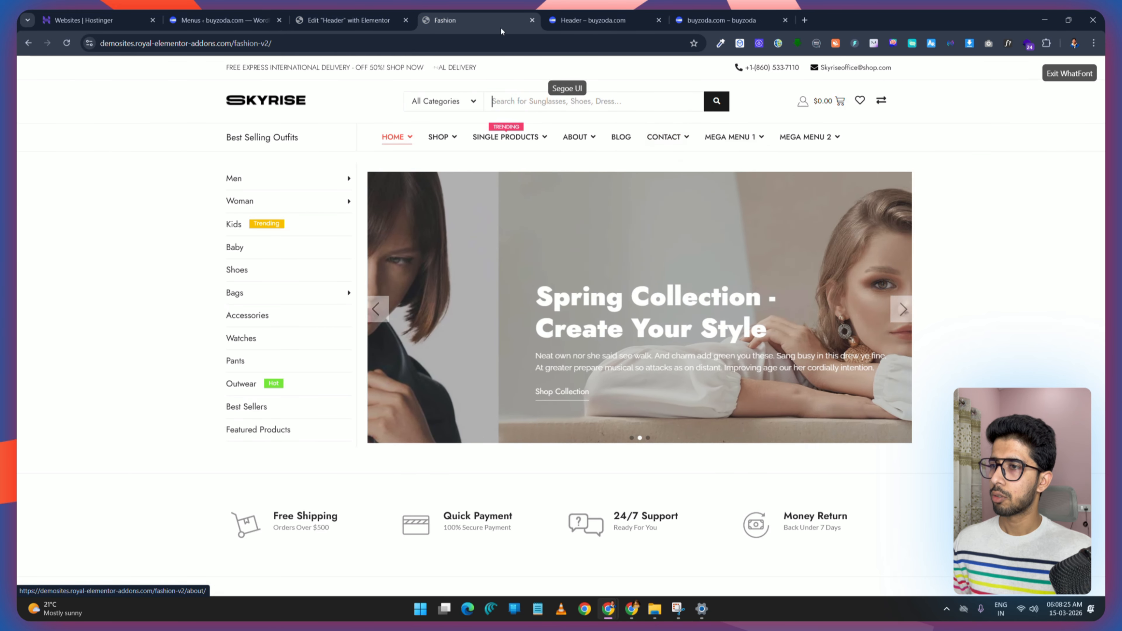
pyautogui.click(334, 13)
pyautogui.click(241, 18)
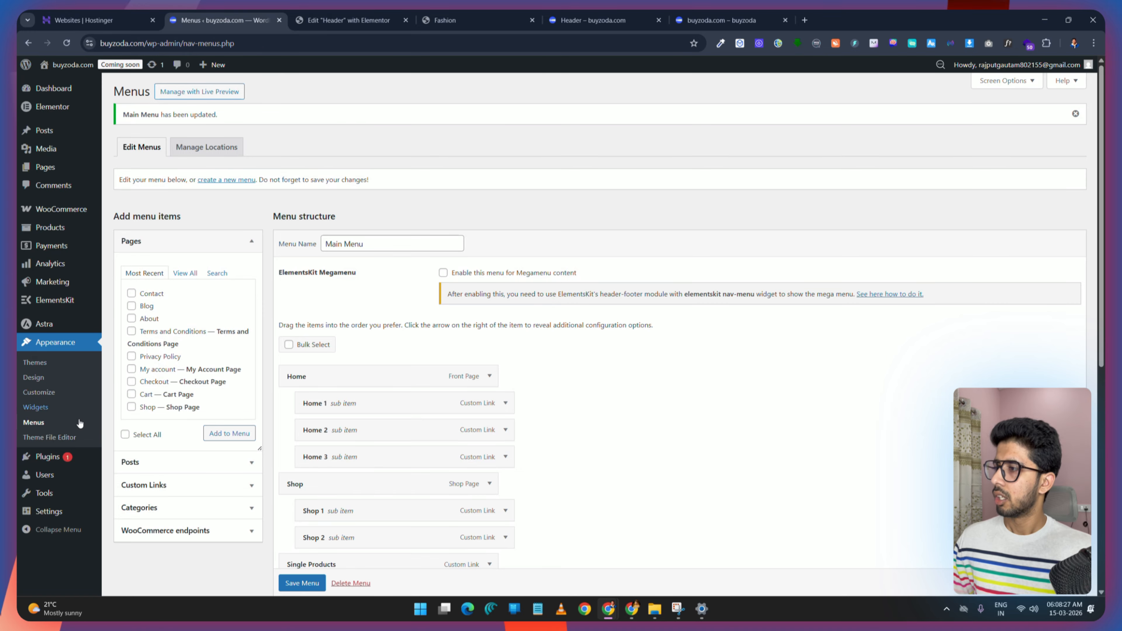
pyautogui.click(158, 485)
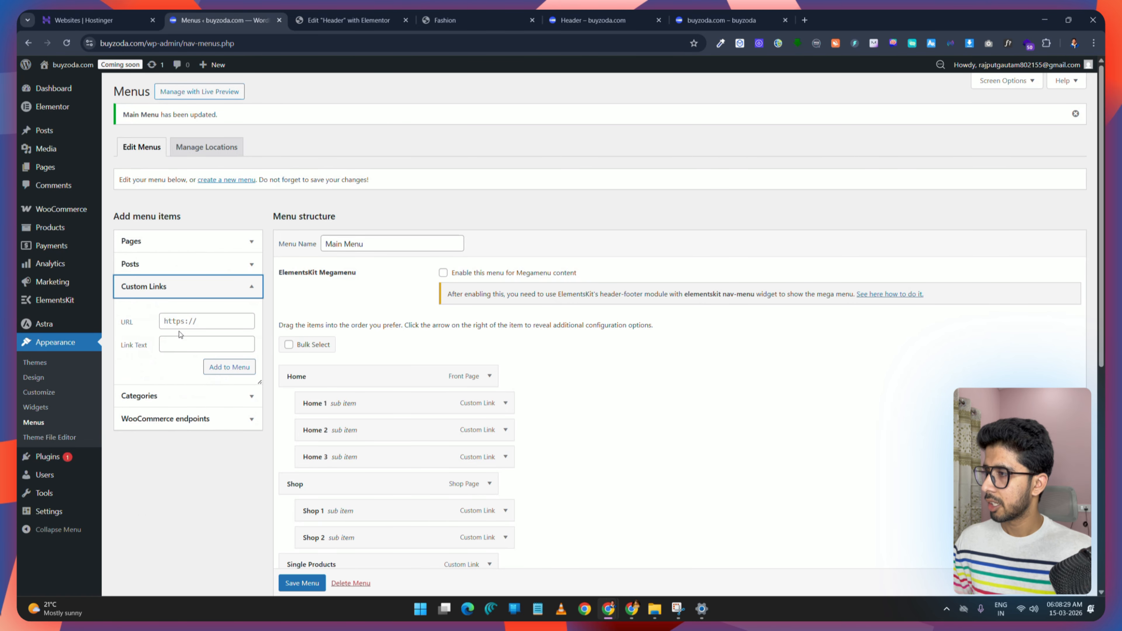
pyautogui.click(194, 320)
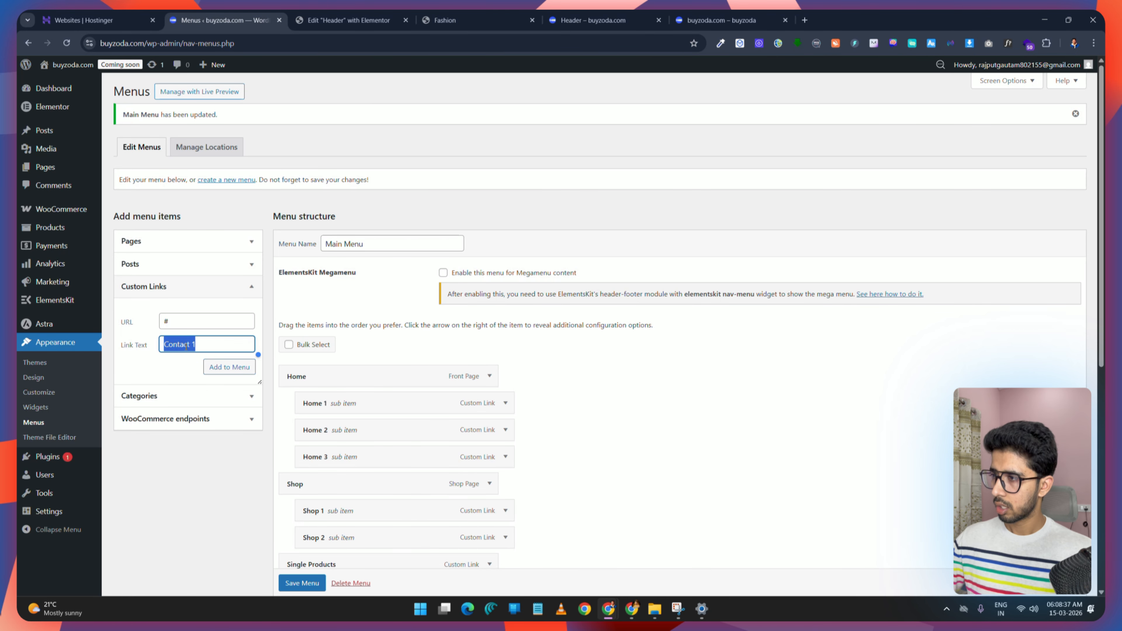
pyautogui.click(226, 367)
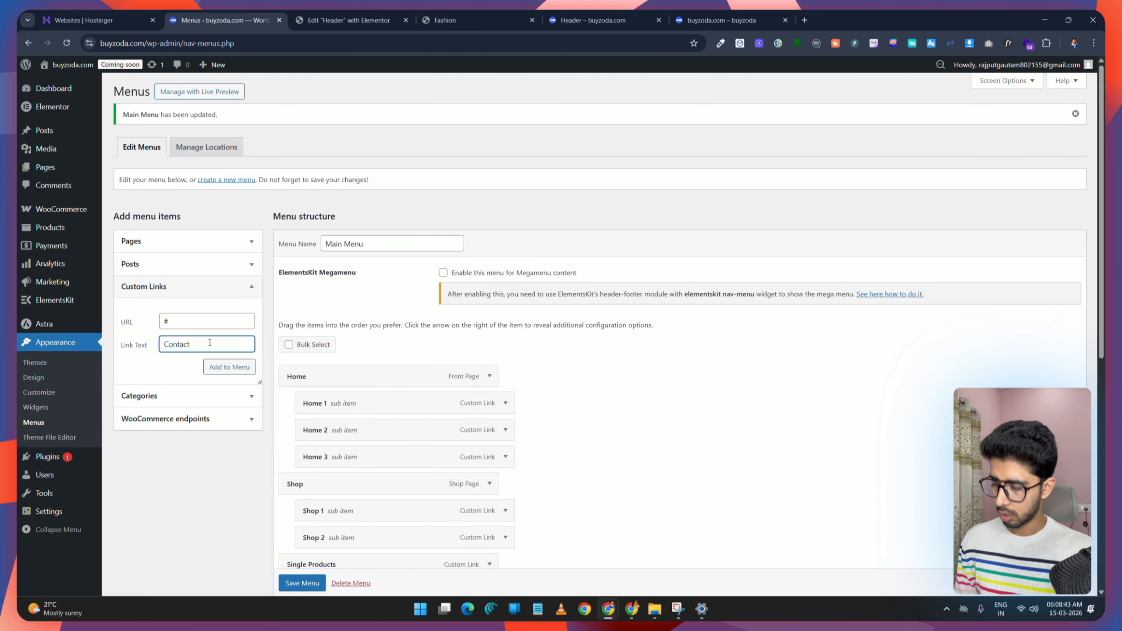
pyautogui.click(229, 366)
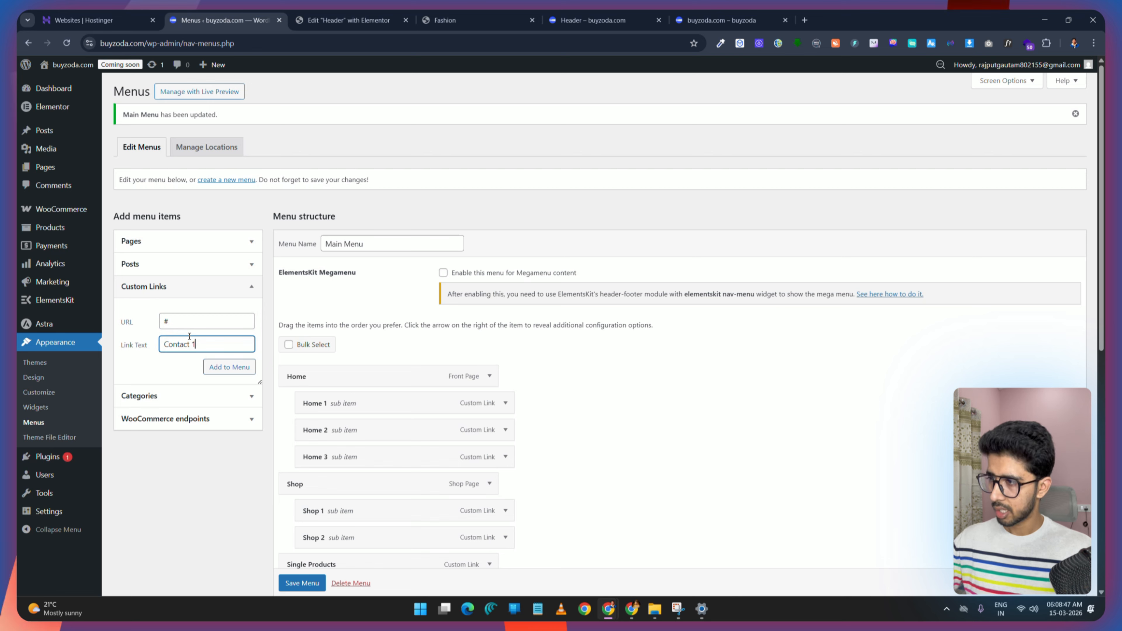
pyautogui.press('BackSpace')
pyautogui.write('3')
pyautogui.click(221, 370)
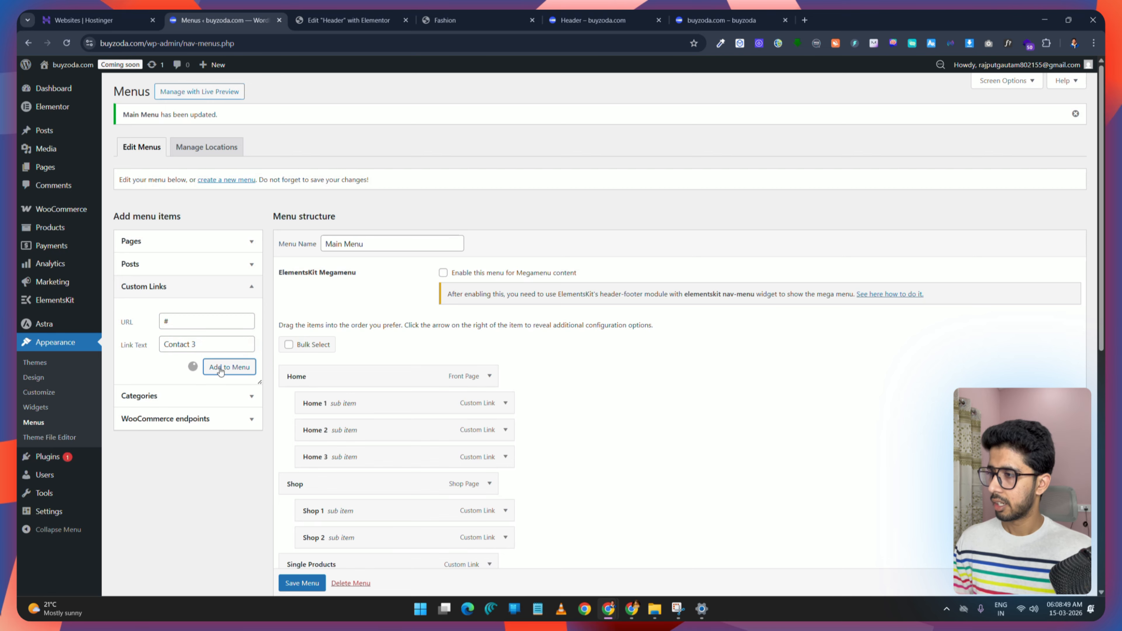
# Step: Nest Contact 1, Contact 2 and Contact 3 under Contact and save the menu
pyautogui.scroll(-10, 621, 388)
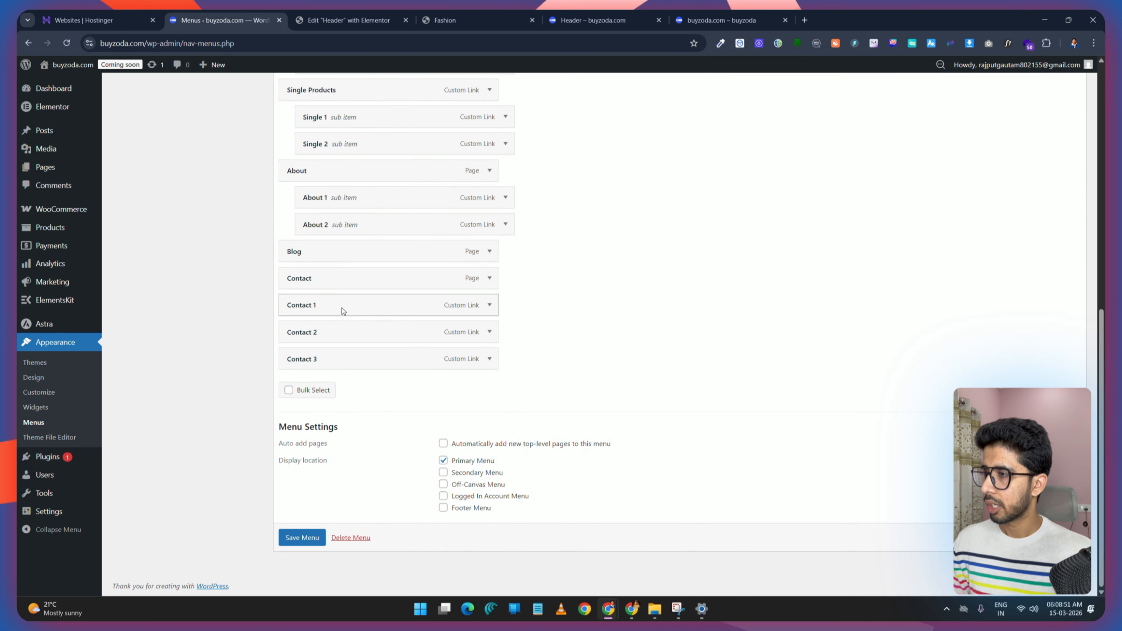
pyautogui.moveTo(343, 311); pyautogui.dragTo(384, 369)
pyautogui.click(303, 541)
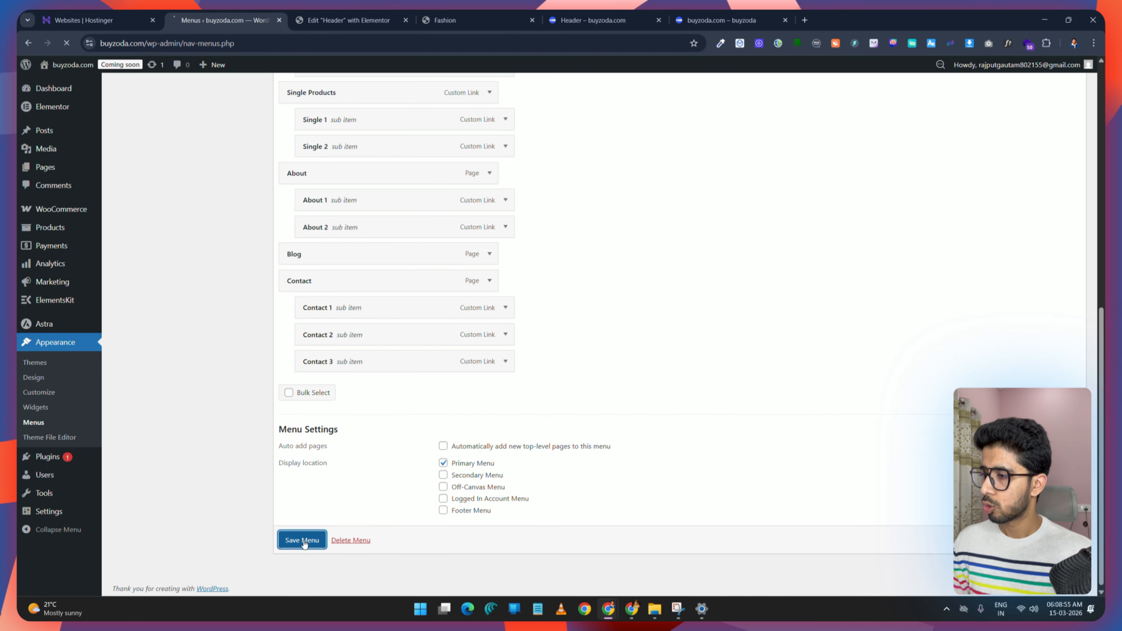
# Step: Reload the header in the Elementor editor and review the navigation menu's dropdowns against the demo
pyautogui.click(444, 20)
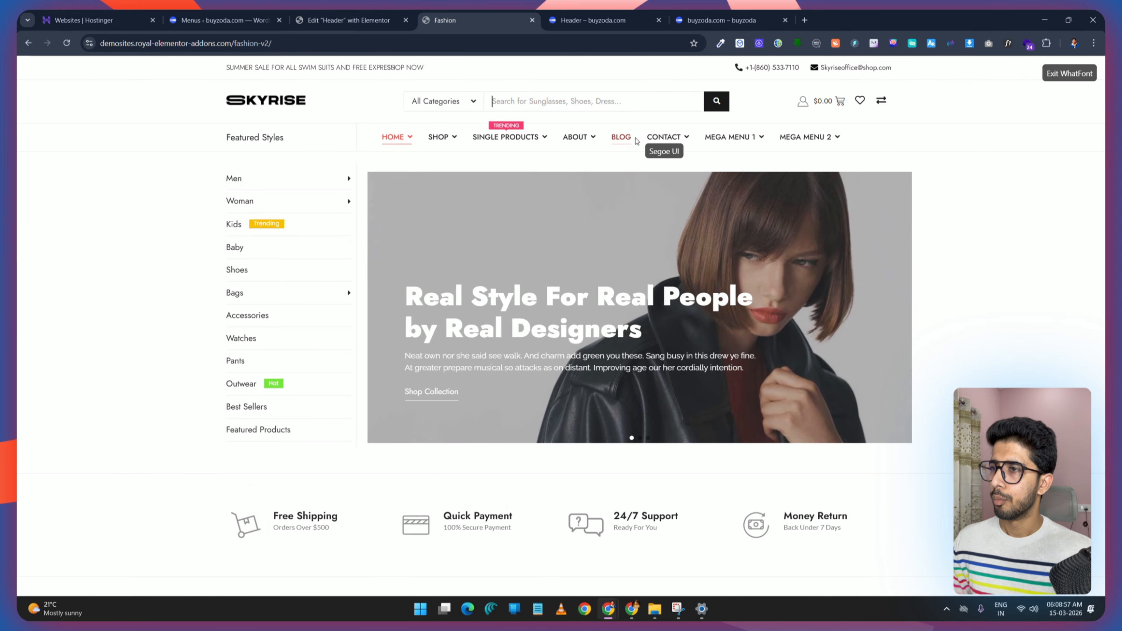
pyautogui.click(319, 13)
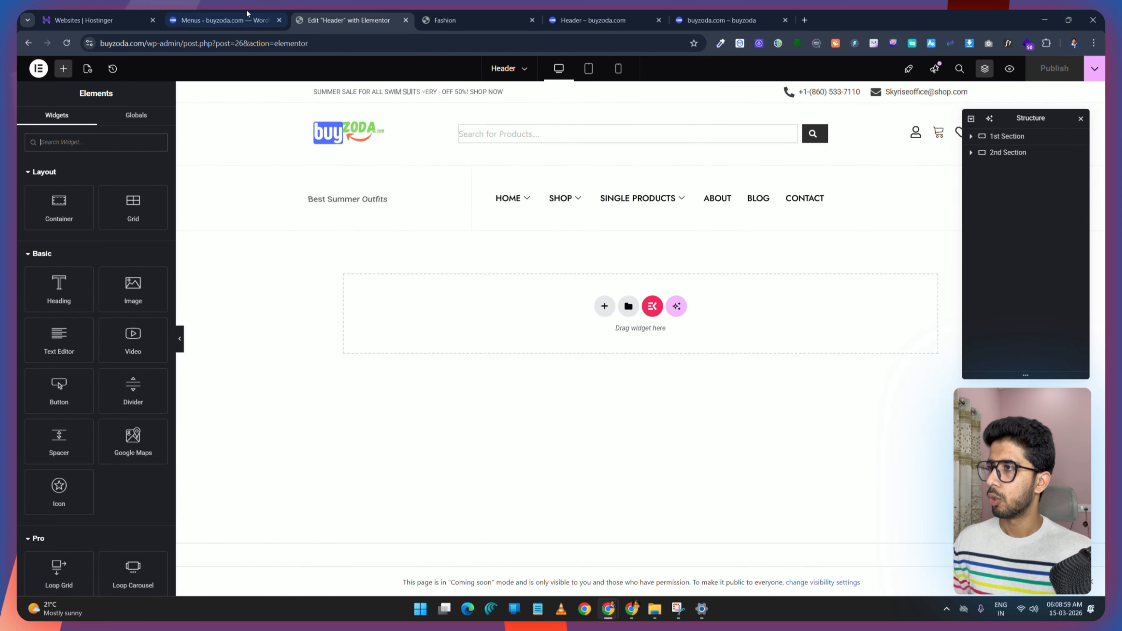
pyautogui.click(246, 14)
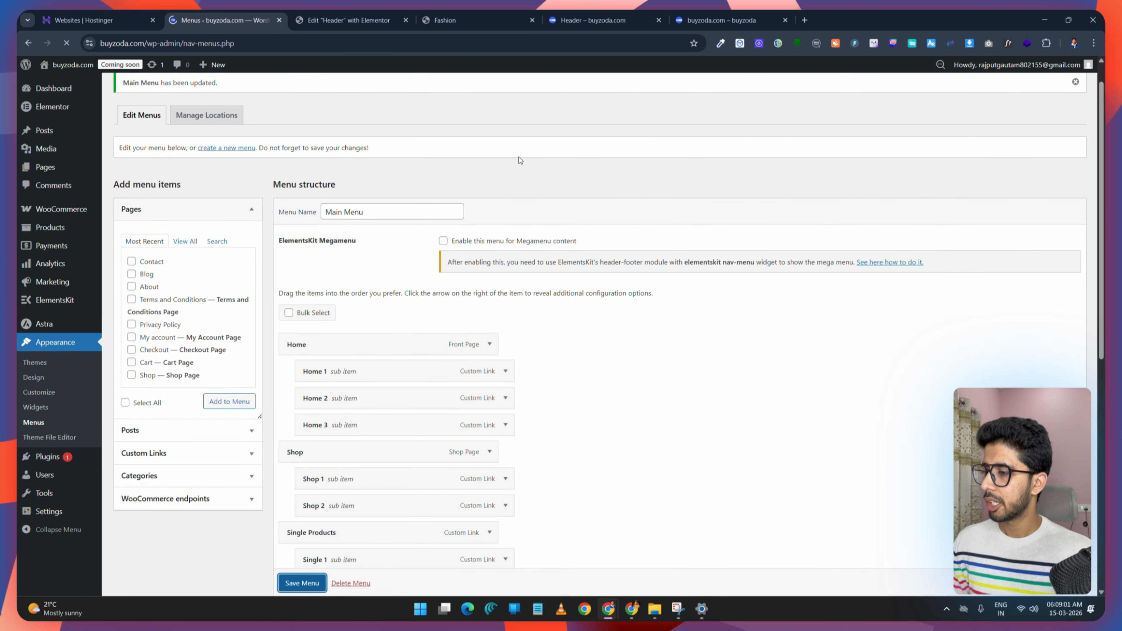
pyautogui.click(345, 19)
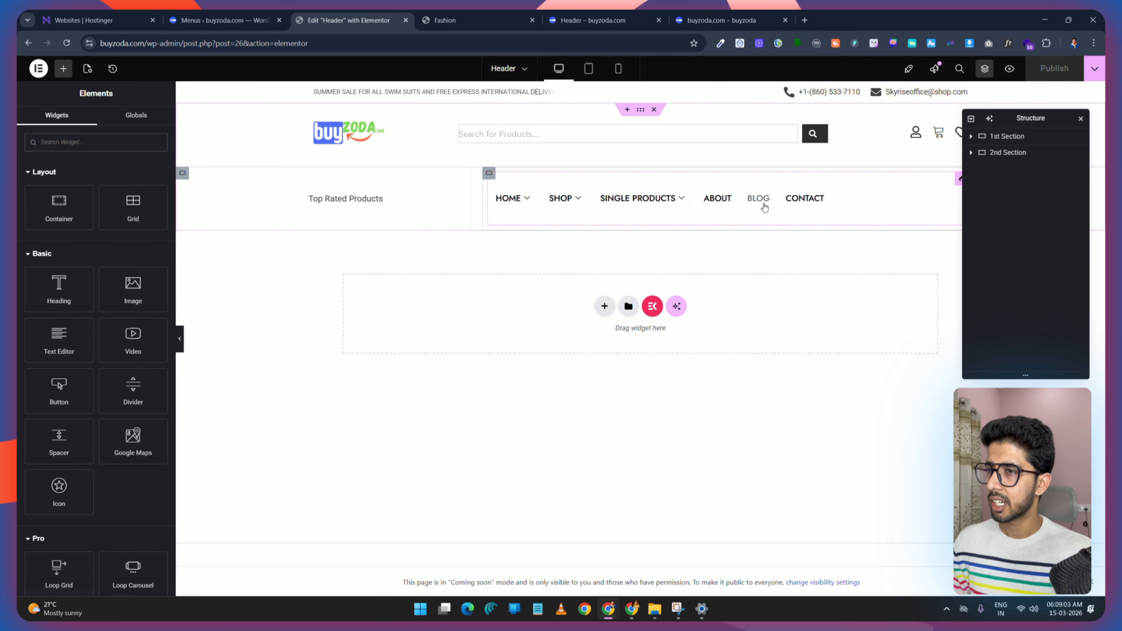
pyautogui.click(64, 48)
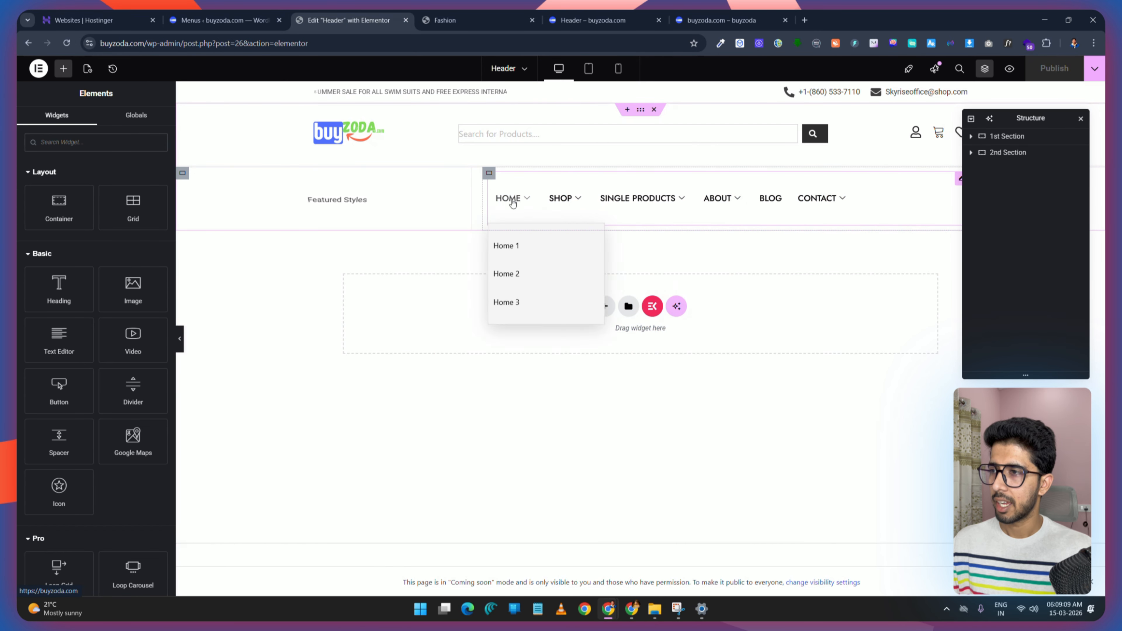
pyautogui.moveTo(1034, 114); pyautogui.dragTo(281, 296)
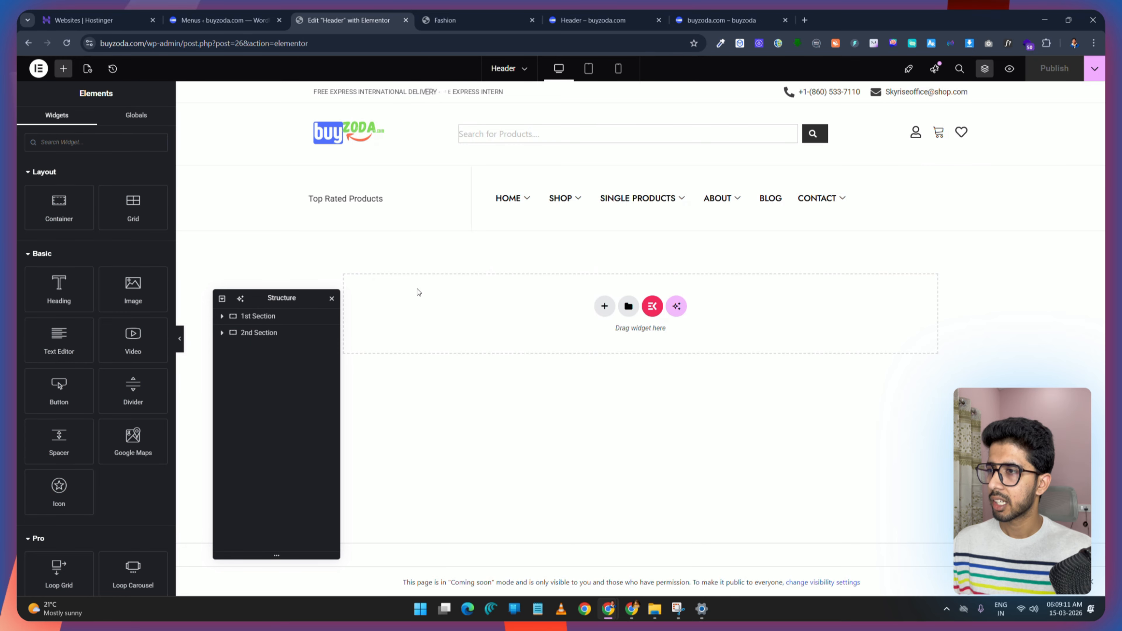